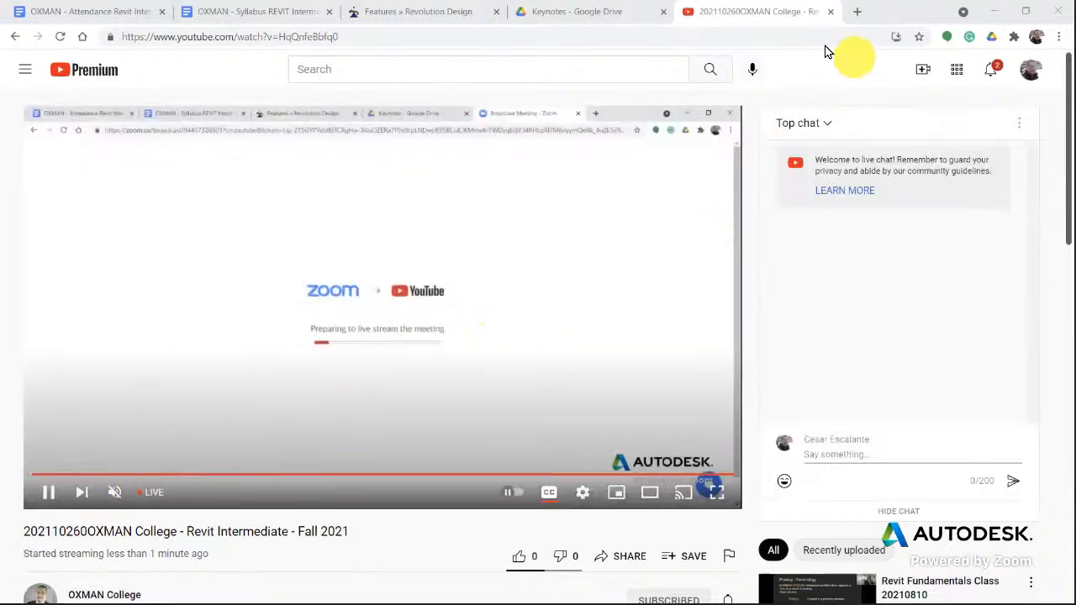
Switch to Revit, close the Project1 model and open the recent model Office-Keynotes.
{"action": "left_click_drag", "start_coordinate": [773, 17], "coordinate": [860, 447]}
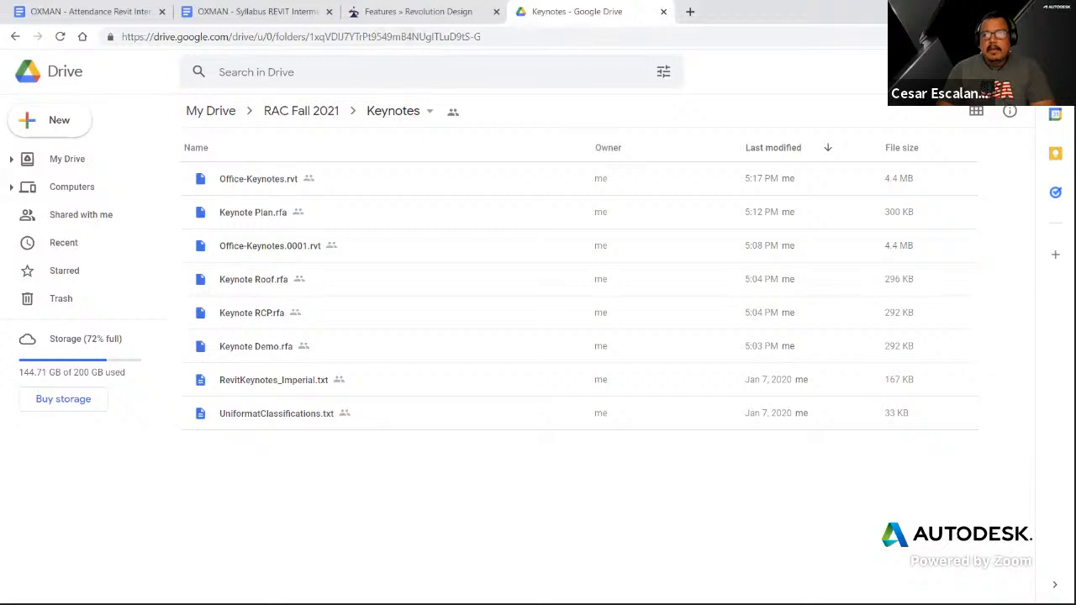
{"action": "key", "text": "alt+Tab"}
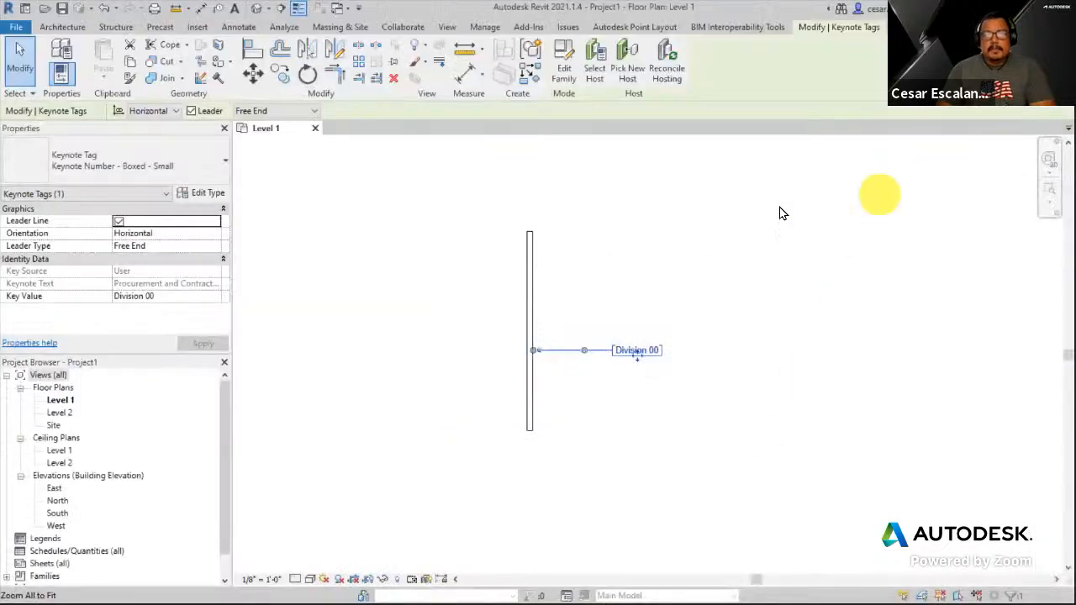
{"action": "left_click", "coordinate": [316, 129]}
{"action": "left_click", "coordinate": [566, 311]}
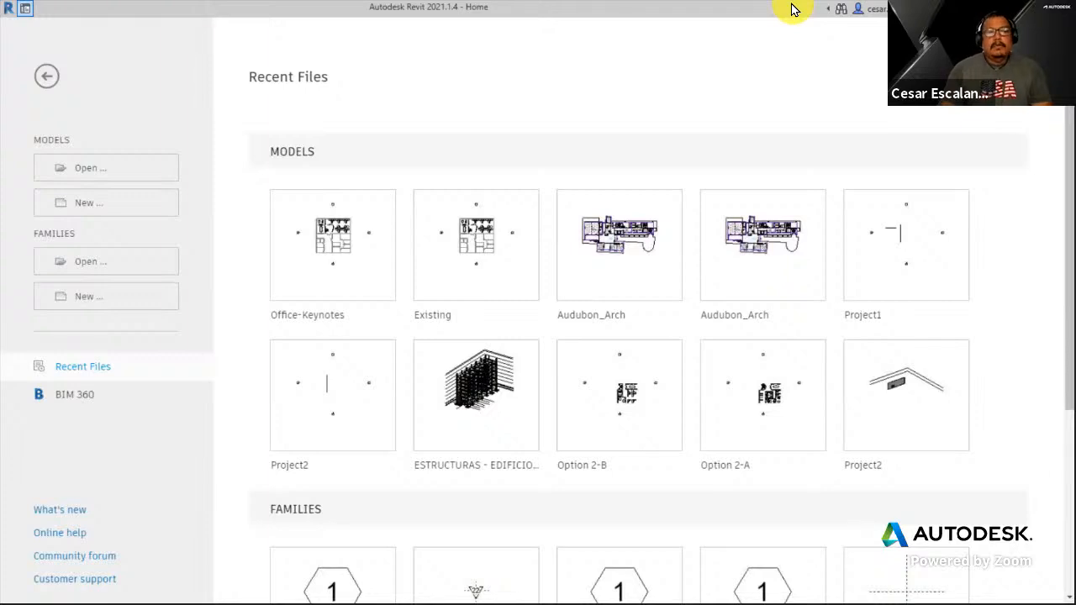
{"action": "left_click", "coordinate": [340, 244]}
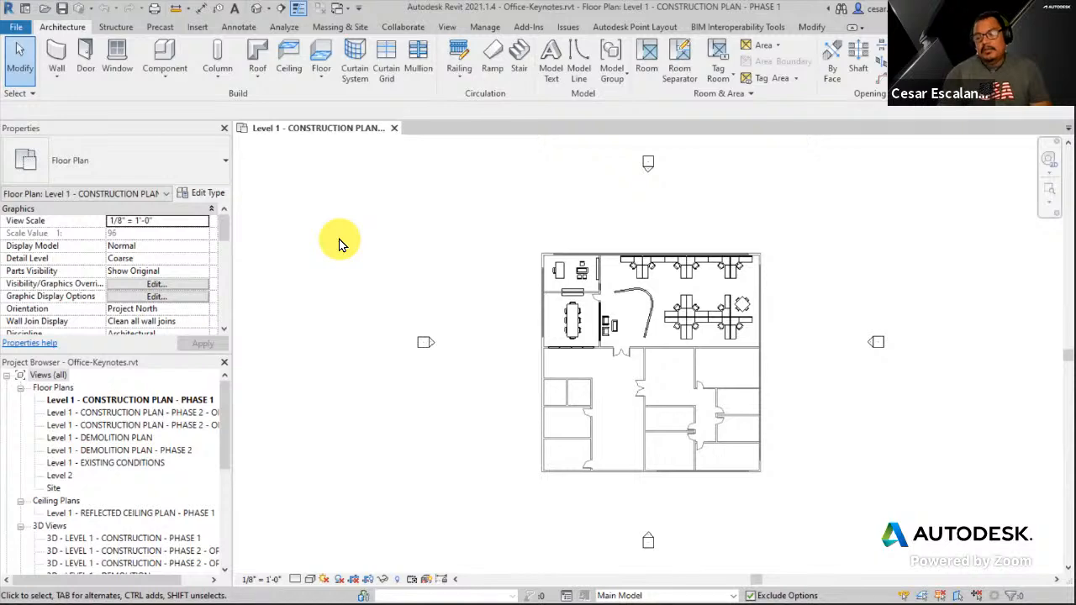
Examine the exterior wall corner beside the workstations in the Level 1 Construction Plan - Phase 1 view.
{"action": "key", "text": "Return"}
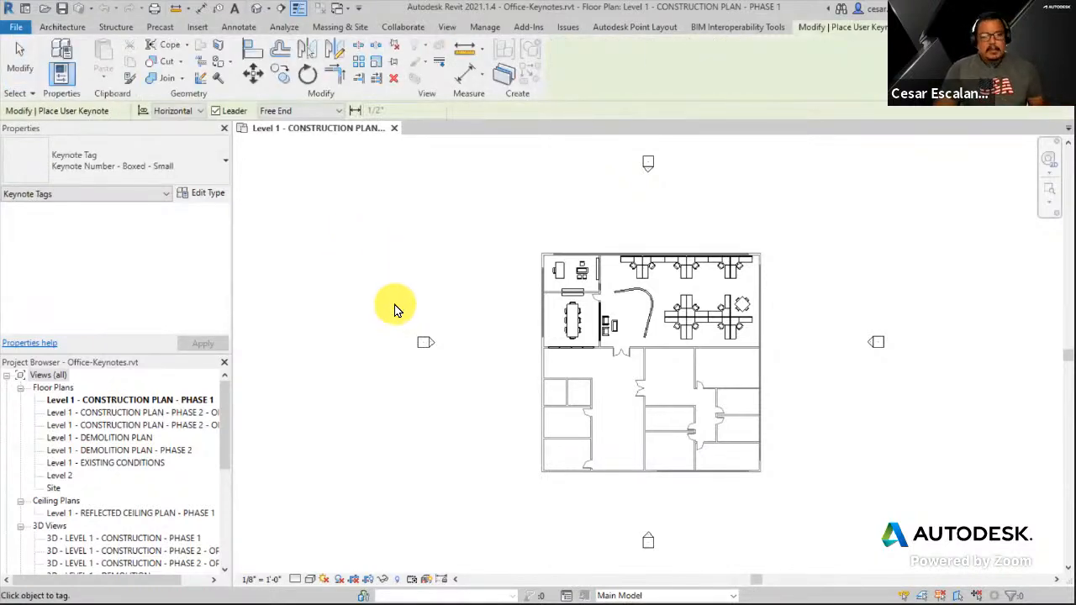
{"action": "key", "text": "Escape"}
{"action": "scroll", "coordinate": [804, 340], "scroll_direction": "up", "scroll_amount": 2}
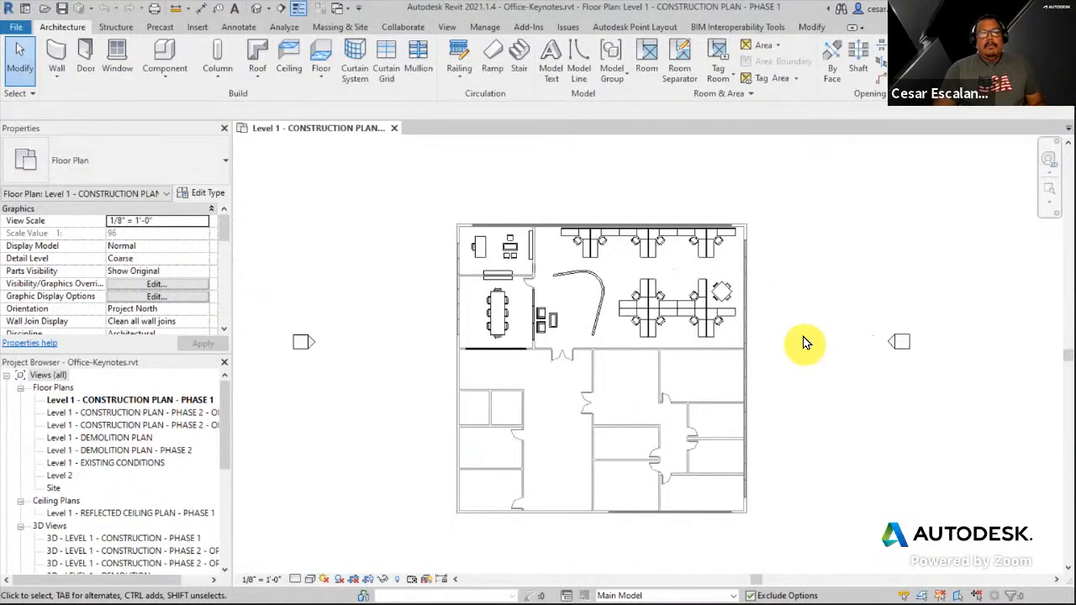
{"action": "scroll", "coordinate": [804, 340], "scroll_direction": "up", "scroll_amount": 1}
{"action": "scroll", "coordinate": [517, 360], "scroll_direction": "up", "scroll_amount": 3}
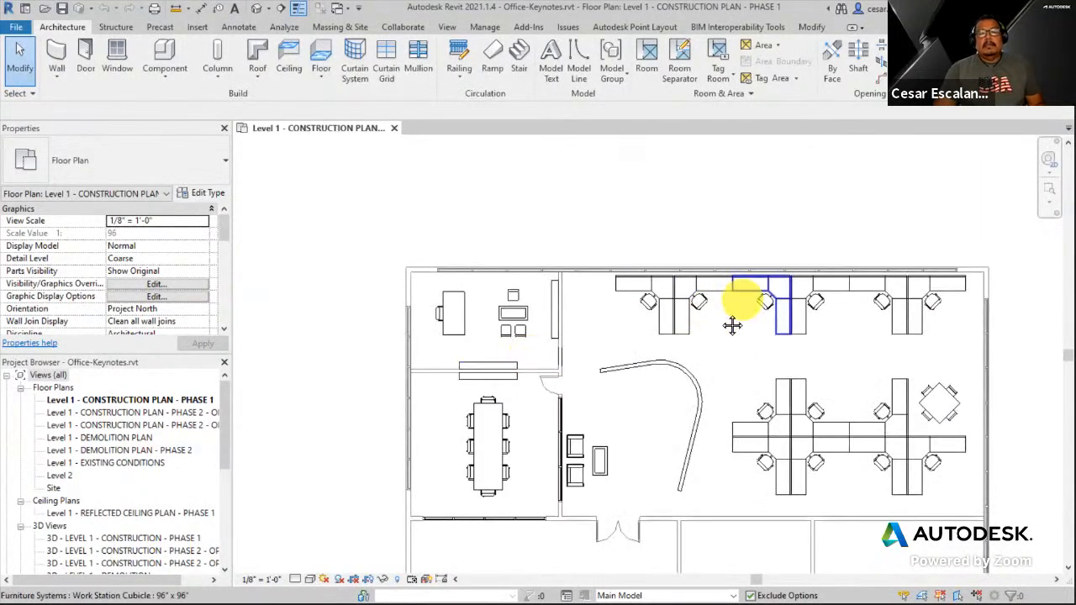
{"action": "middle_click_drag", "start_coordinate": [732, 325], "coordinate": [463, 366]}
{"action": "scroll", "coordinate": [632, 343], "scroll_direction": "up", "scroll_amount": 2}
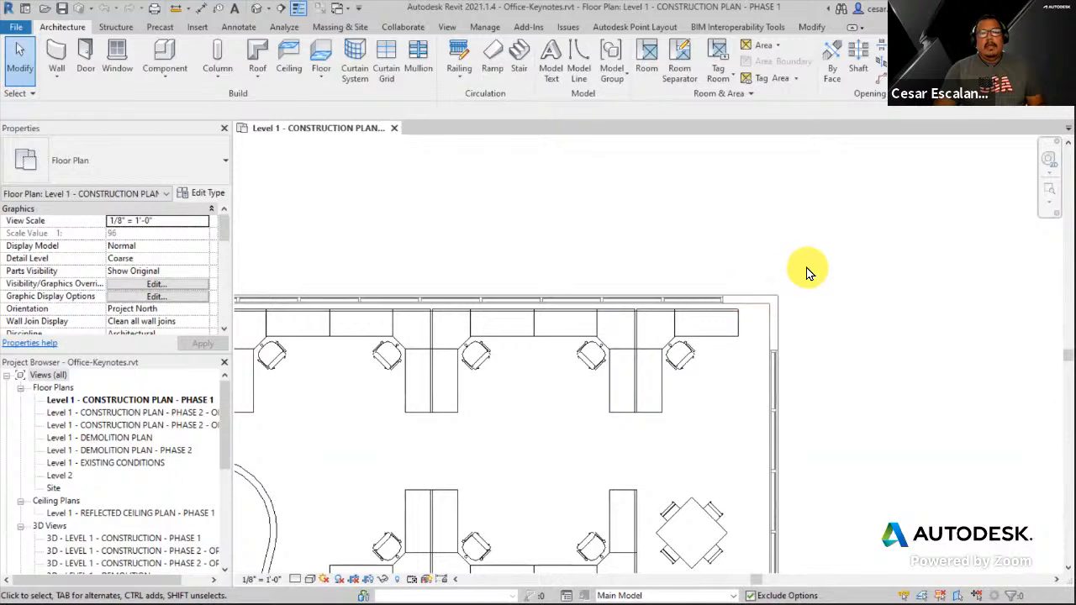
{"action": "middle_click_drag", "start_coordinate": [810, 264], "coordinate": [649, 247]}
{"action": "scroll", "coordinate": [647, 385], "scroll_direction": "up", "scroll_amount": 2}
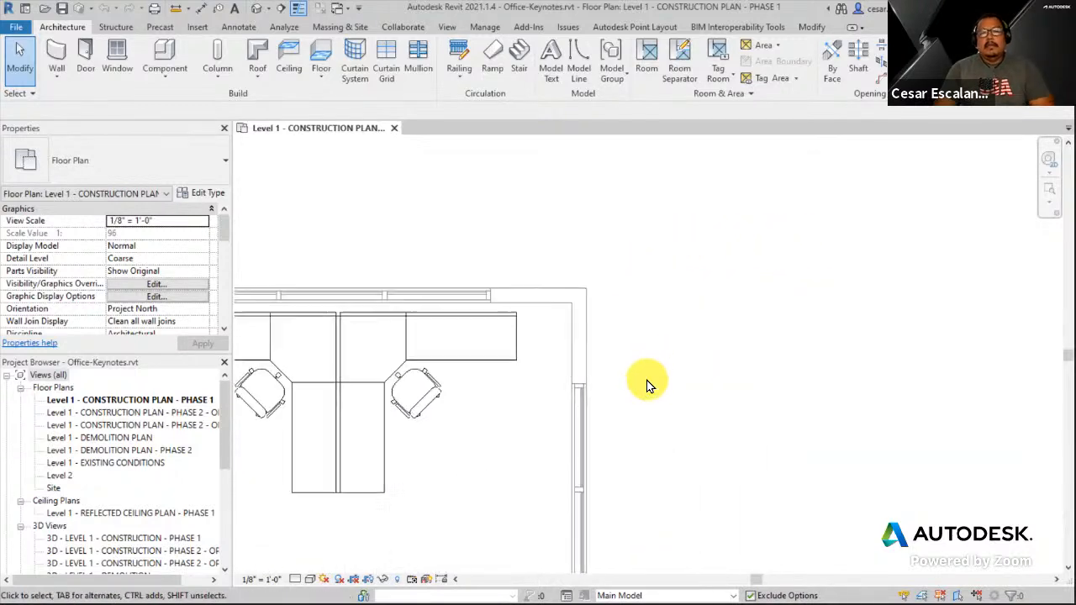
{"action": "scroll", "coordinate": [647, 385], "scroll_direction": "up", "scroll_amount": 1}
{"action": "middle_click_drag", "start_coordinate": [649, 343], "coordinate": [731, 274]}
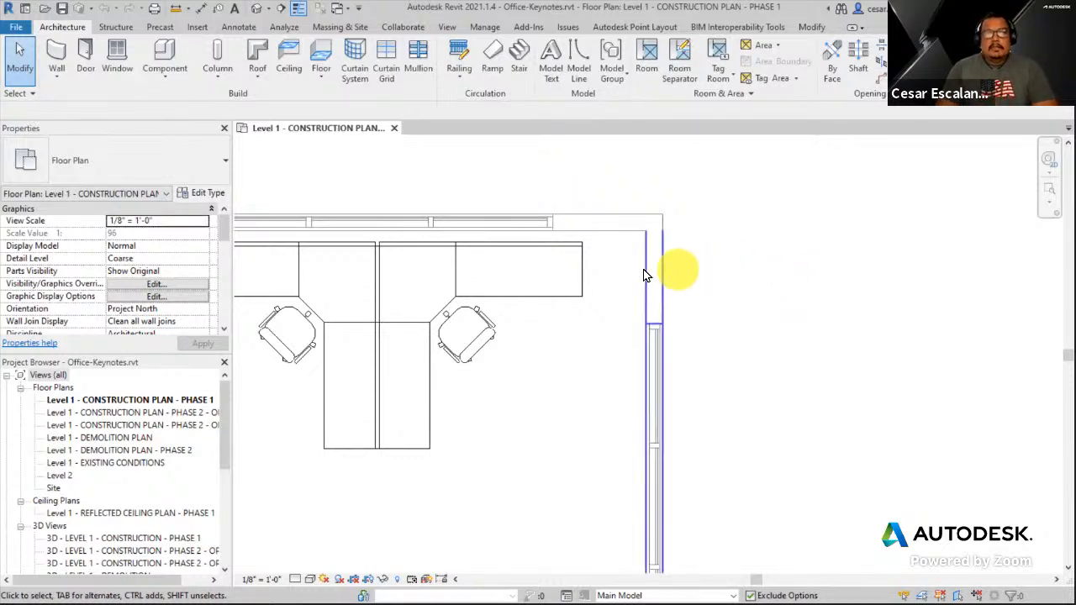
{"action": "scroll", "coordinate": [1001, 457], "scroll_direction": "down", "scroll_amount": 1}
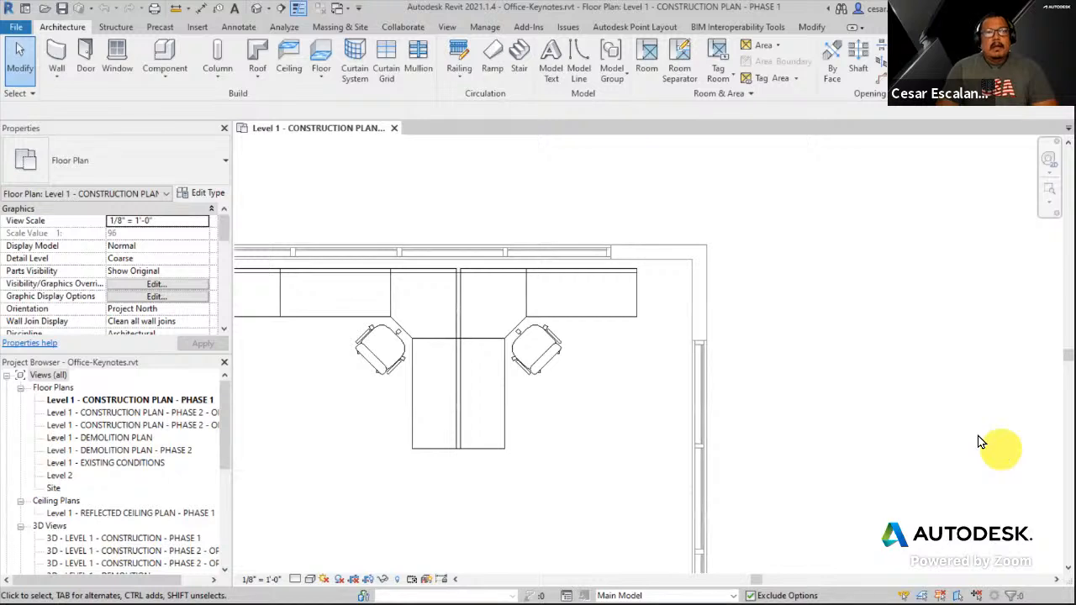
{"action": "left_click", "coordinate": [245, 28]}
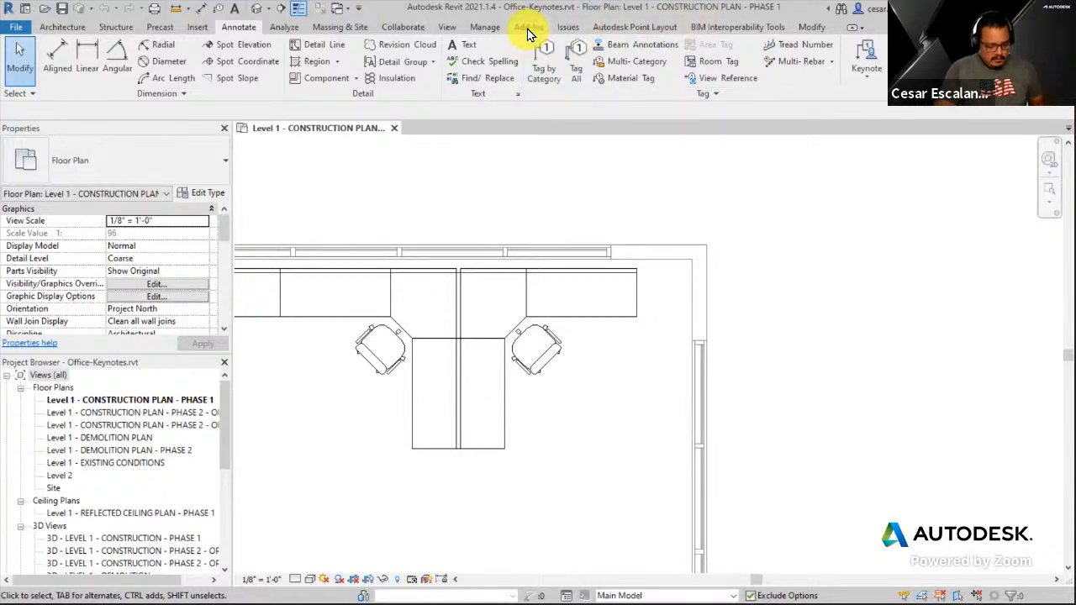
{"action": "left_click_drag", "start_coordinate": [496, 2], "coordinate": [582, 13]}
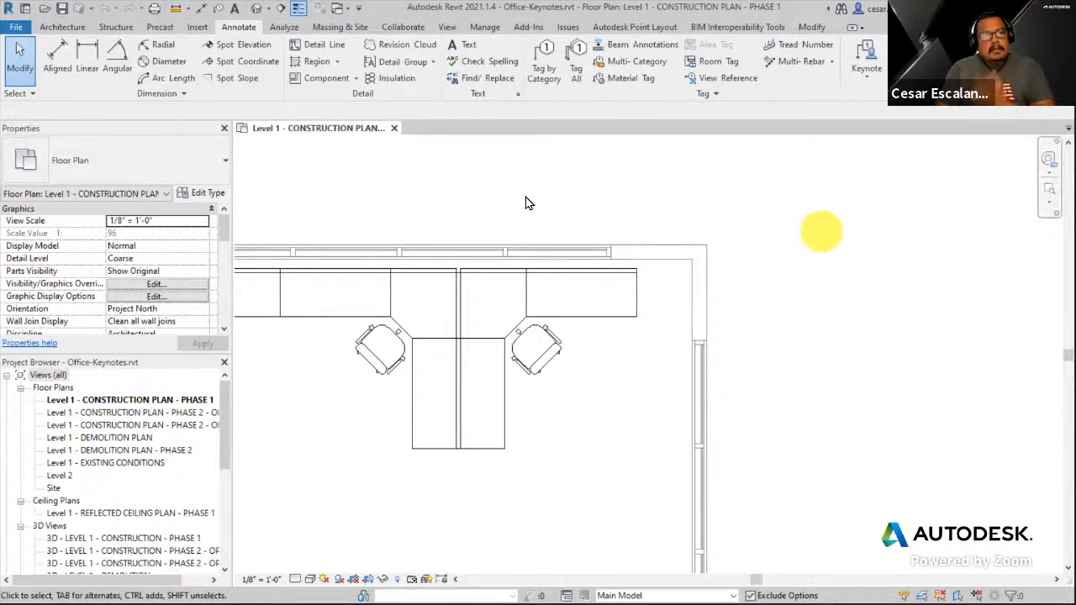
{"action": "left_click", "coordinate": [475, 47]}
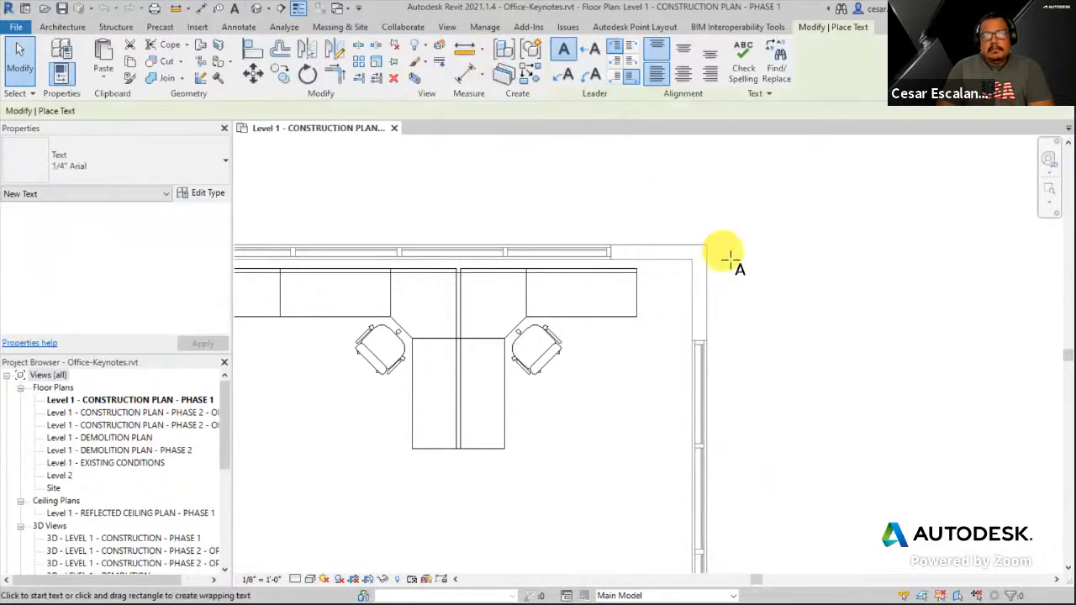
{"action": "left_click", "coordinate": [128, 171]}
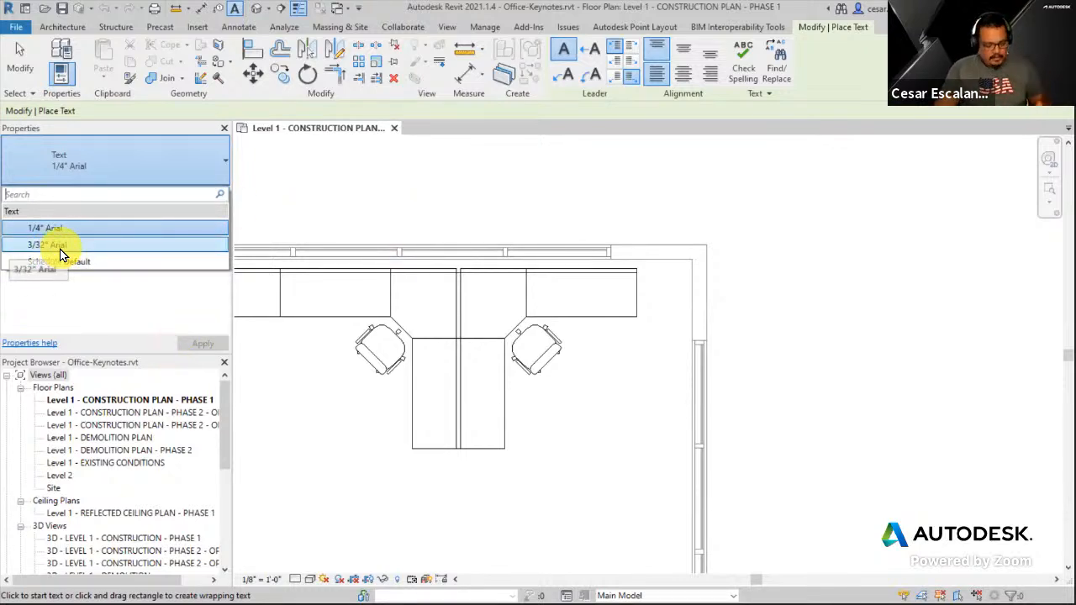
{"action": "mouse_move", "coordinate": [7, 137]}
{"action": "left_mouse_down"}
{"action": "mouse_move", "coordinate": [221, 167]}
{"action": "mouse_move", "coordinate": [234, 185]}
{"action": "left_mouse_up"}
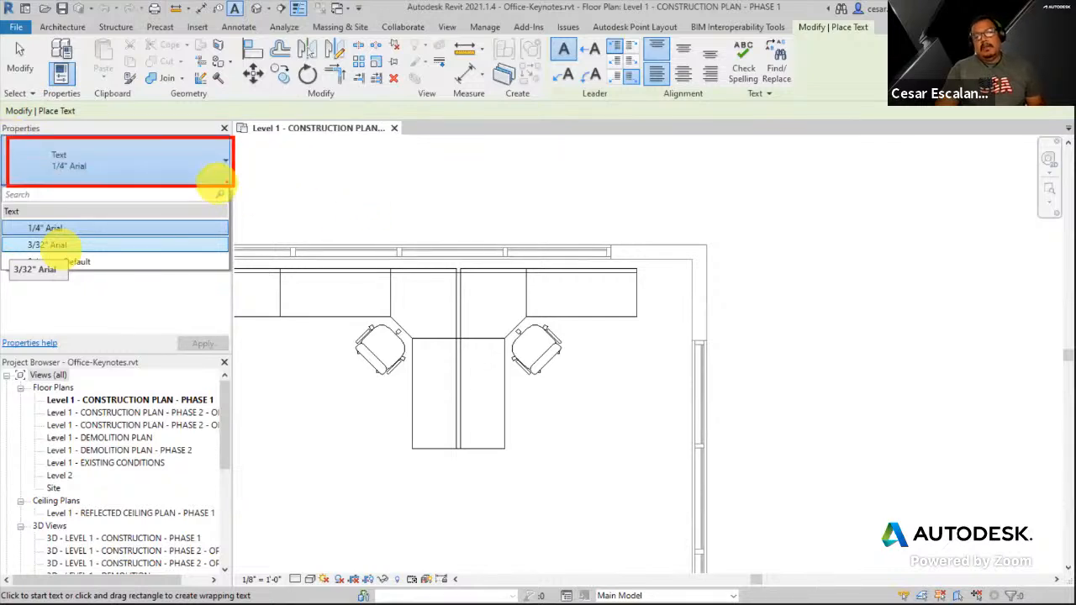
{"action": "left_click", "coordinate": [269, 151]}
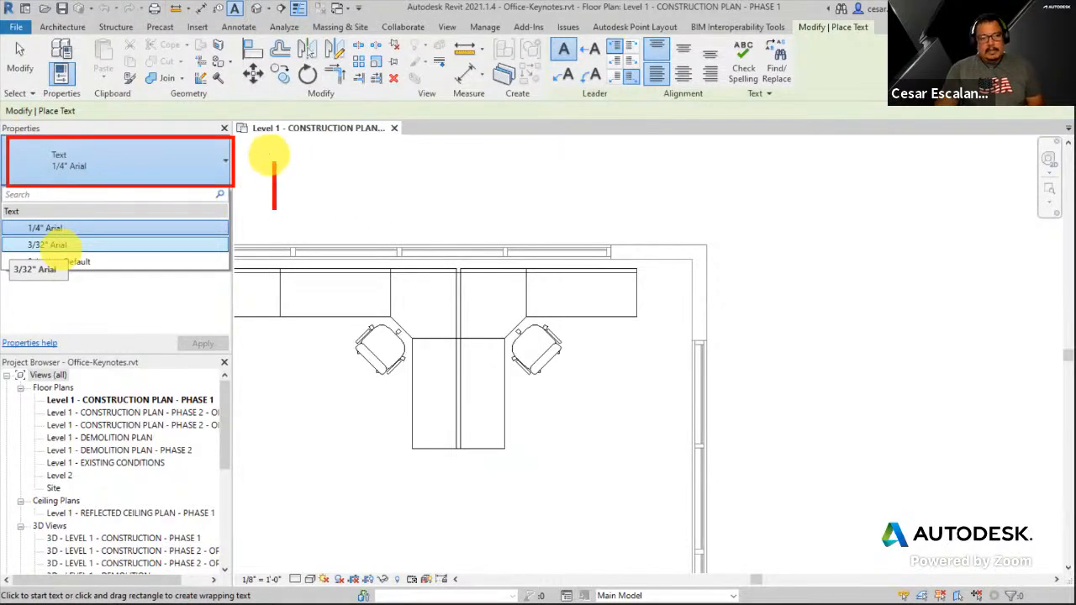
{"action": "type", "text": "type selec"}
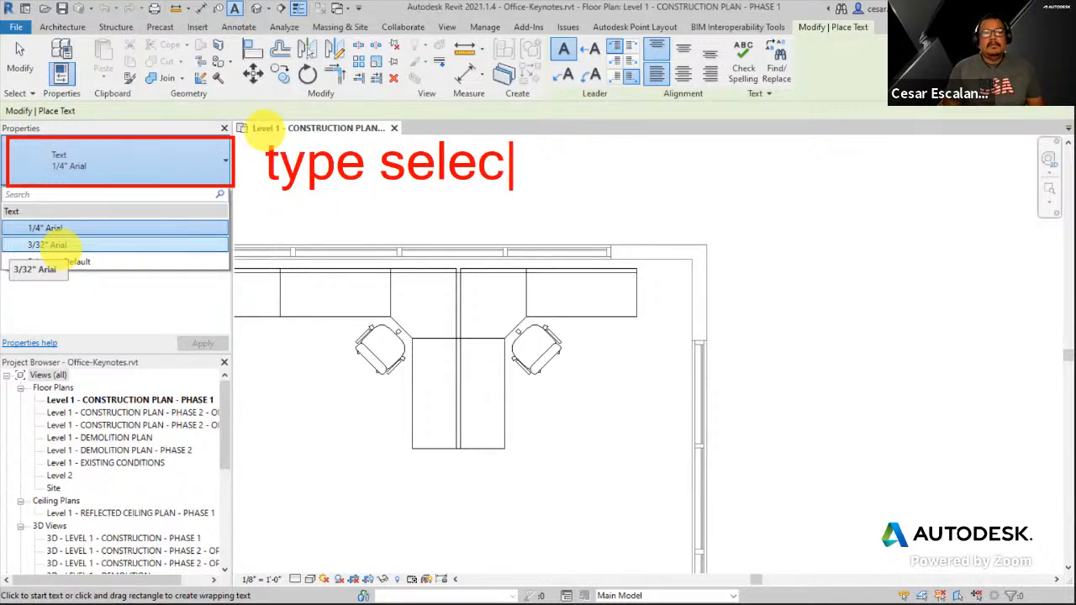
{"action": "type", "text": "tor"}
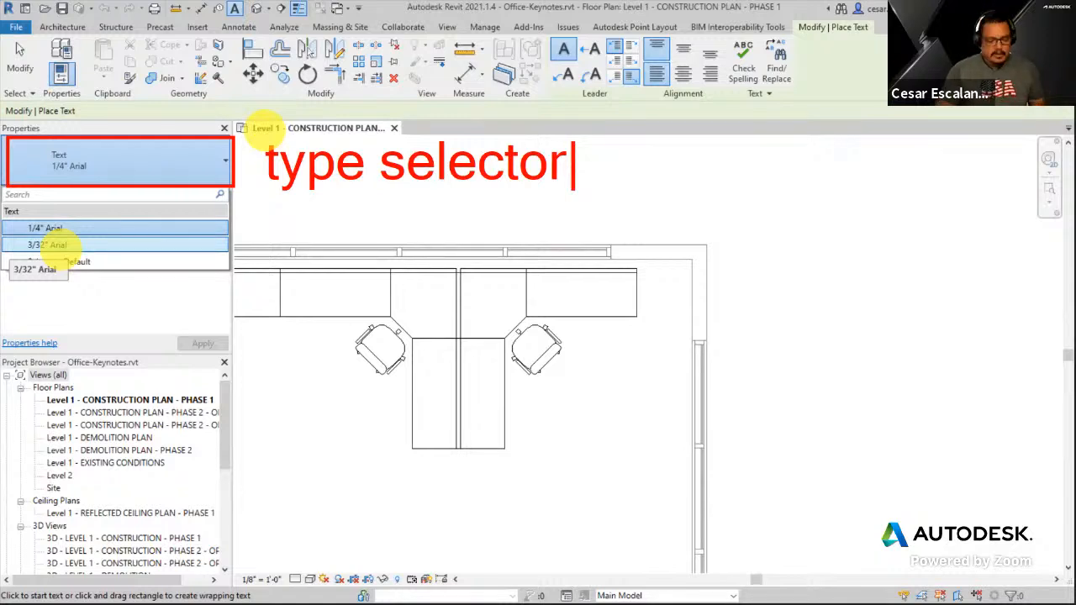
{"action": "key", "text": "Escape"}
{"action": "key", "text": "Escape"}
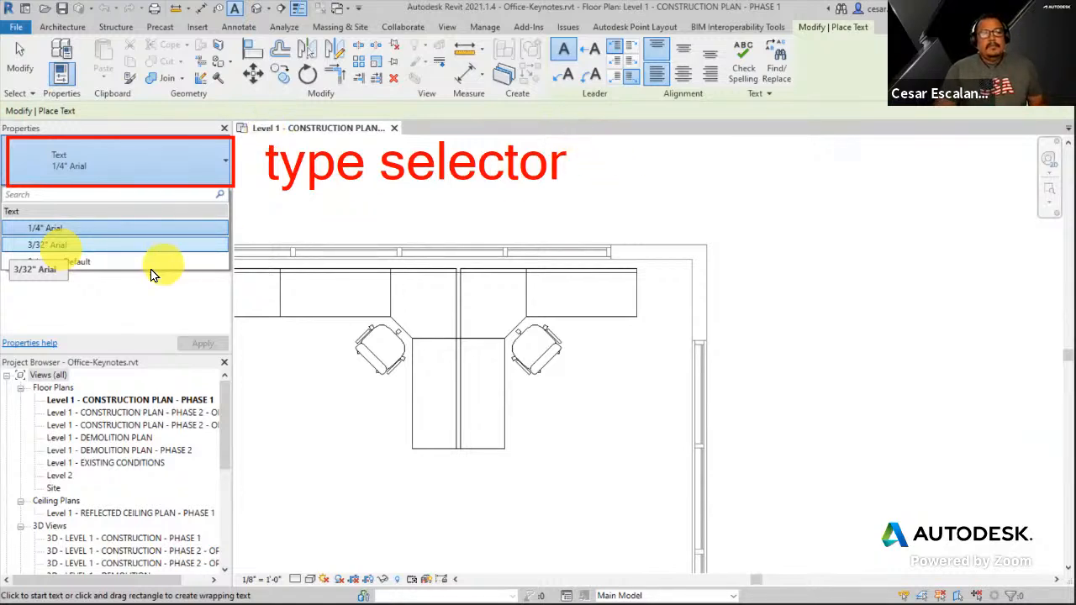
{"action": "left_click", "coordinate": [198, 182]}
{"action": "left_click", "coordinate": [499, 174]}
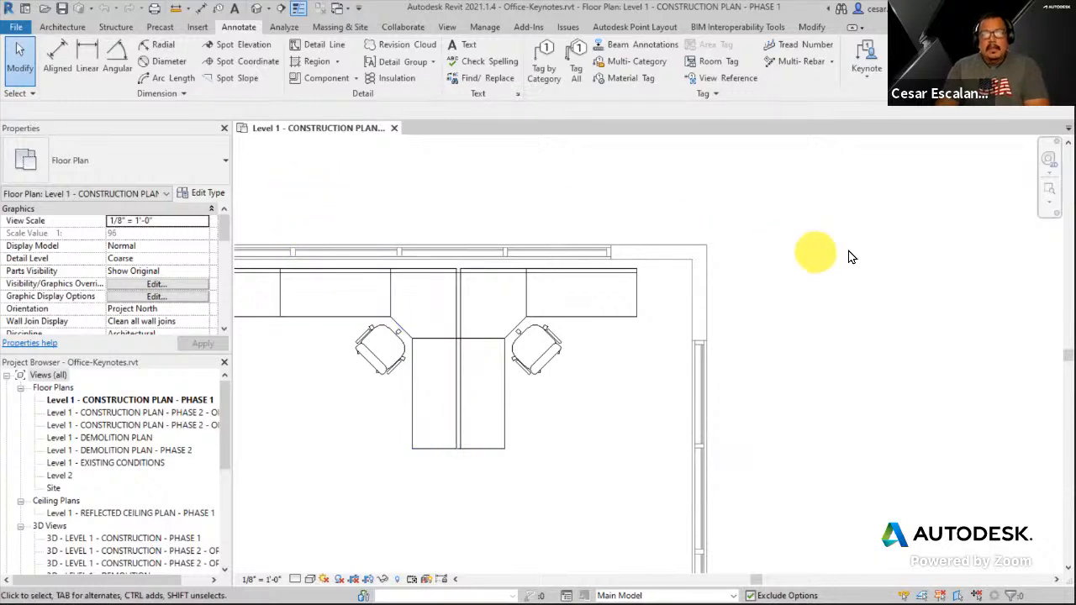
Start a text note using the 3/32" Arial text type.
{"action": "left_click", "coordinate": [468, 45]}
{"action": "left_click", "coordinate": [180, 163]}
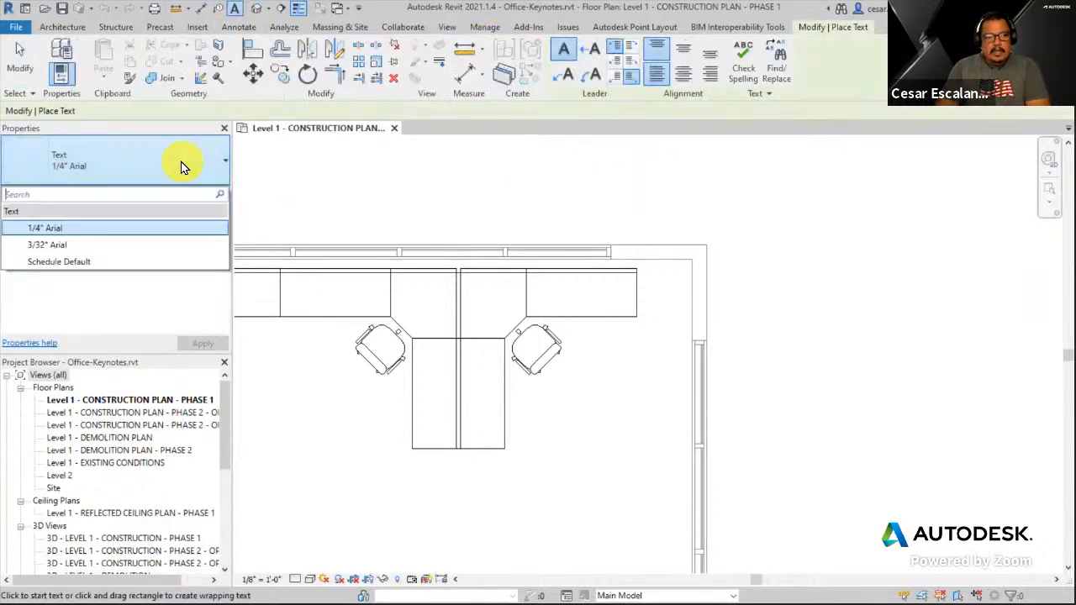
{"action": "left_click", "coordinate": [76, 244]}
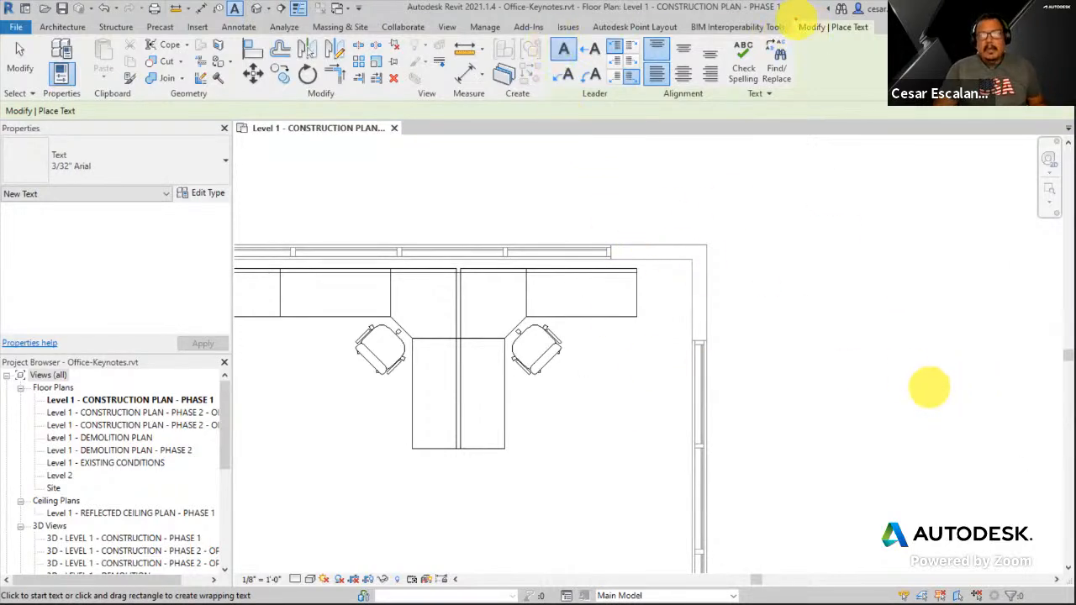
{"action": "left_click_drag", "start_coordinate": [791, 17], "coordinate": [879, 38]}
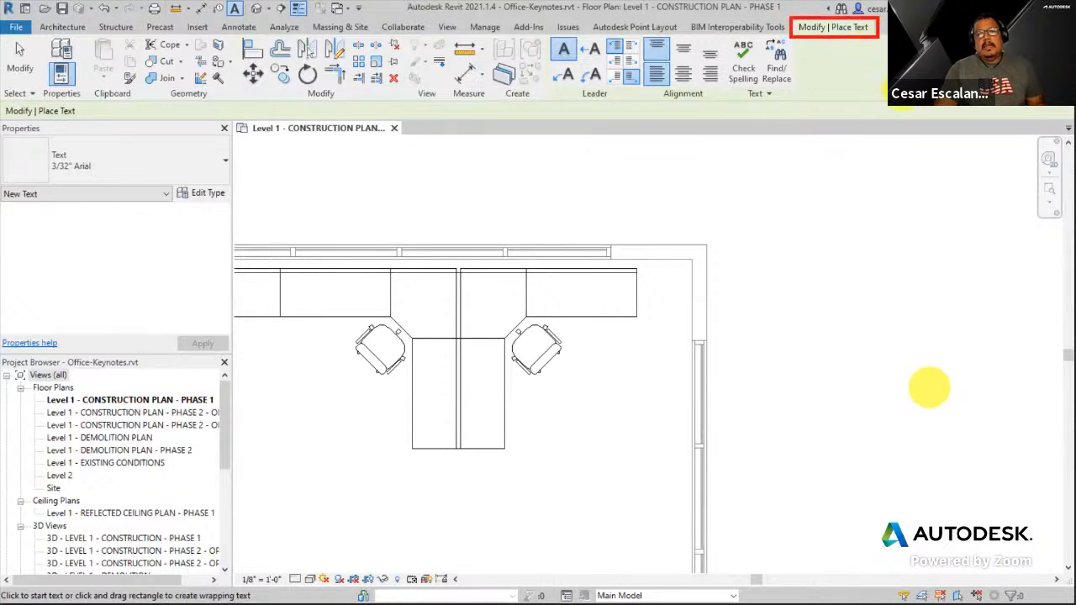
{"action": "left_click", "coordinate": [892, 109]}
{"action": "type", "text": "t"}
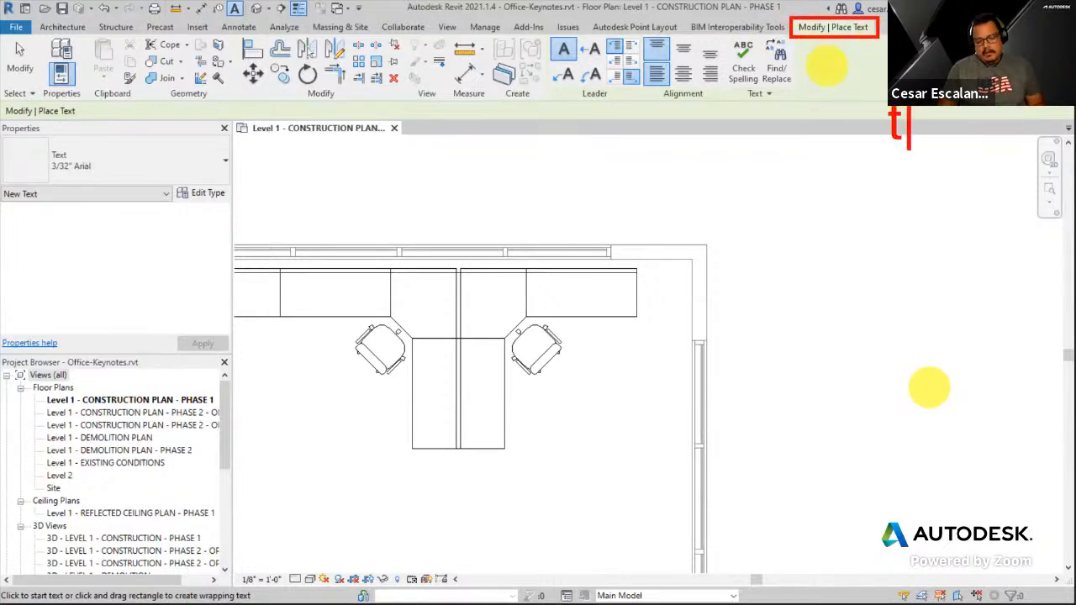
{"action": "key", "text": "BackSpace"}
{"action": "type", "text": "contex"}
{"action": "key", "text": "Return"}
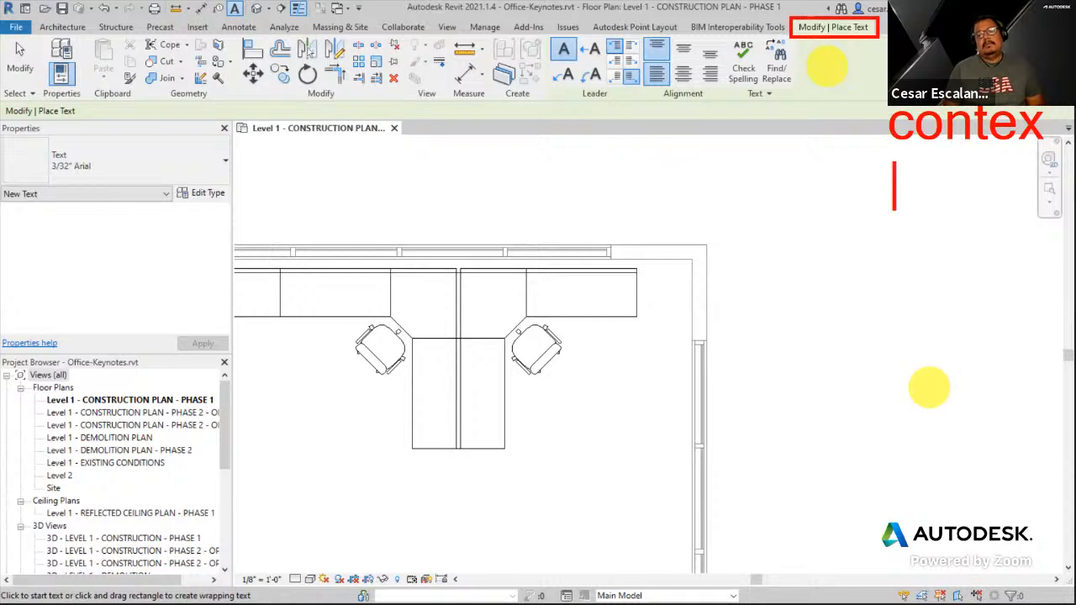
{"action": "type", "text": "tab"}
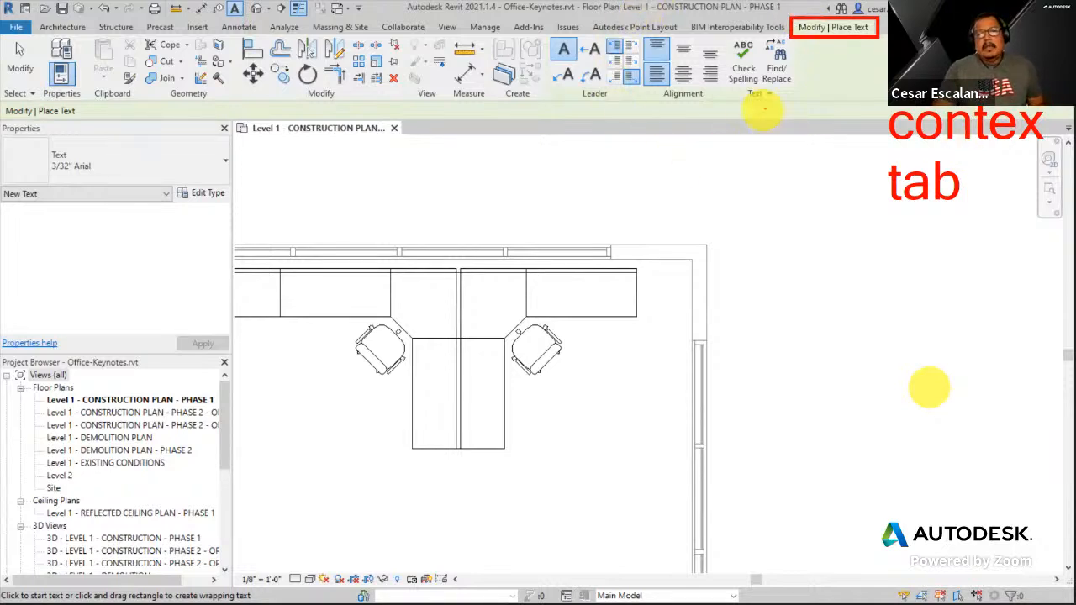
{"action": "key", "text": "Escape"}
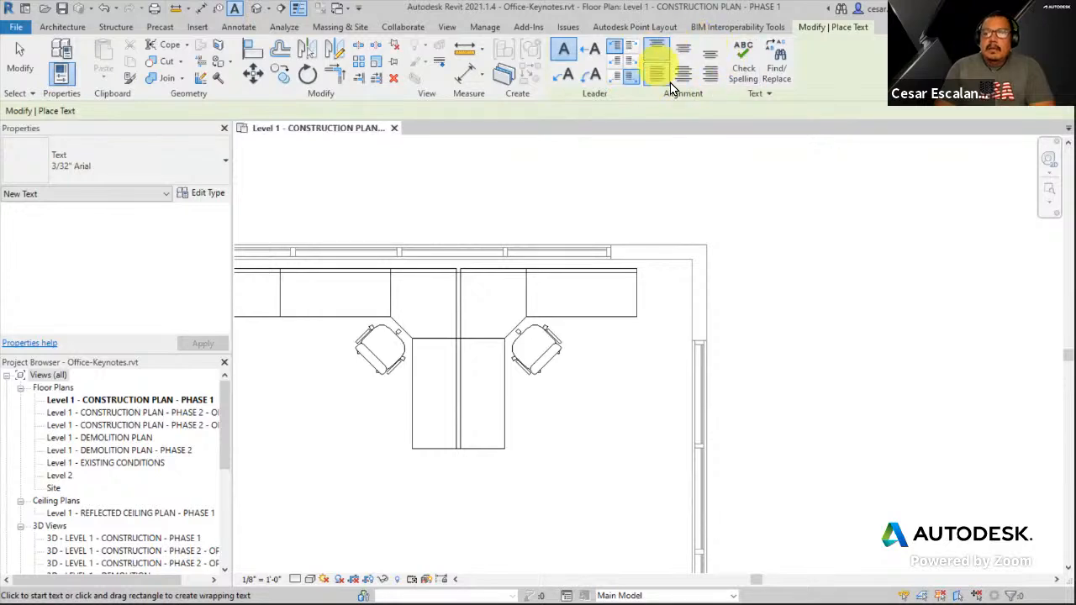
Place the text note outside the building with a curved leader pointing to the exterior wall just below the upper-right corner.
{"action": "left_click", "coordinate": [562, 53]}
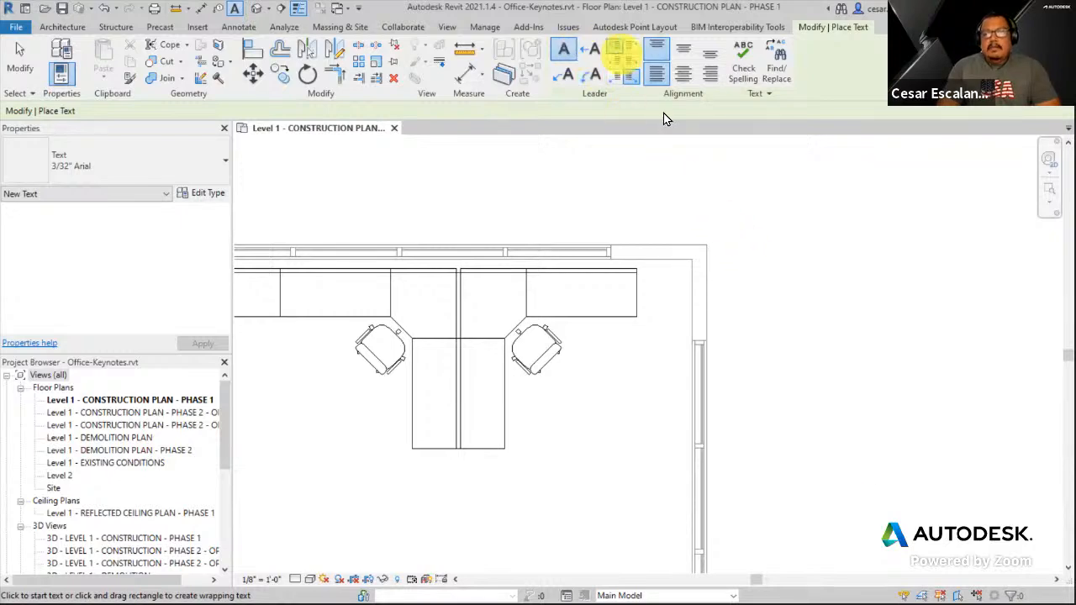
{"action": "left_click", "coordinate": [591, 80]}
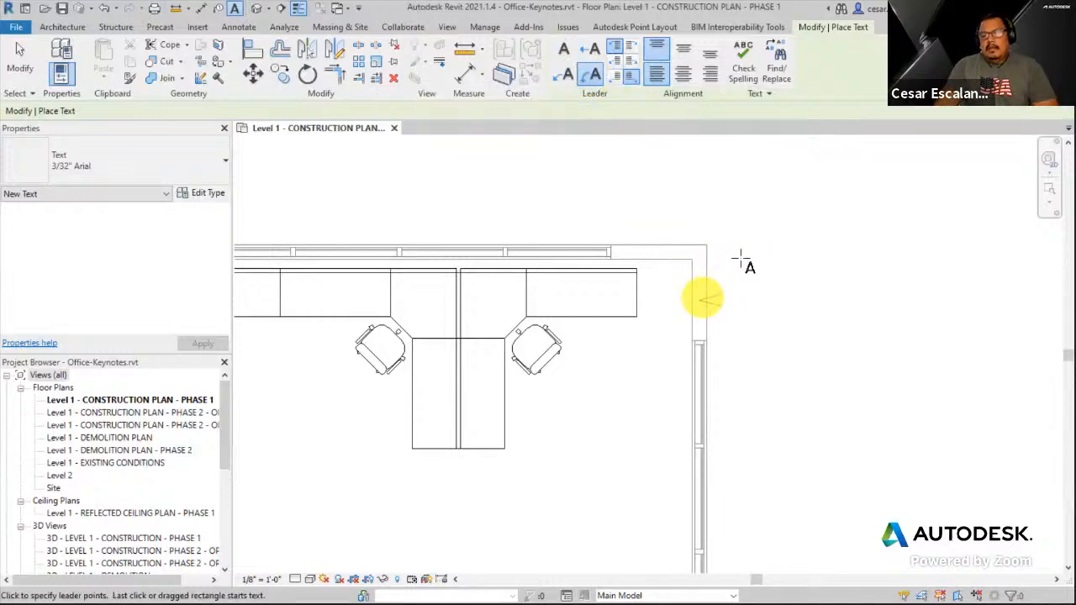
{"action": "left_click", "coordinate": [703, 298]}
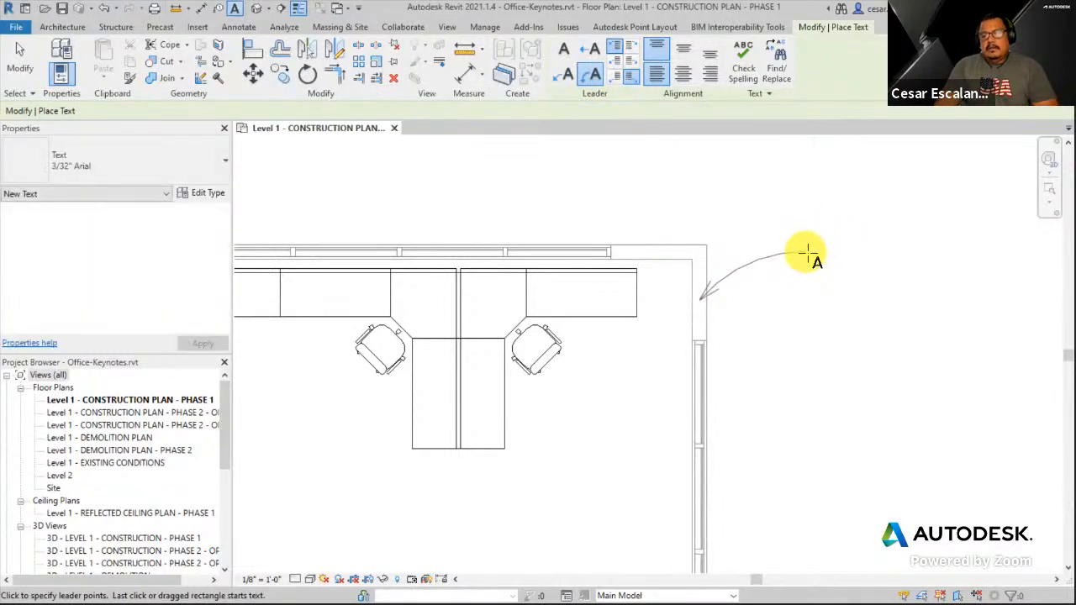
{"action": "left_click", "coordinate": [806, 252]}
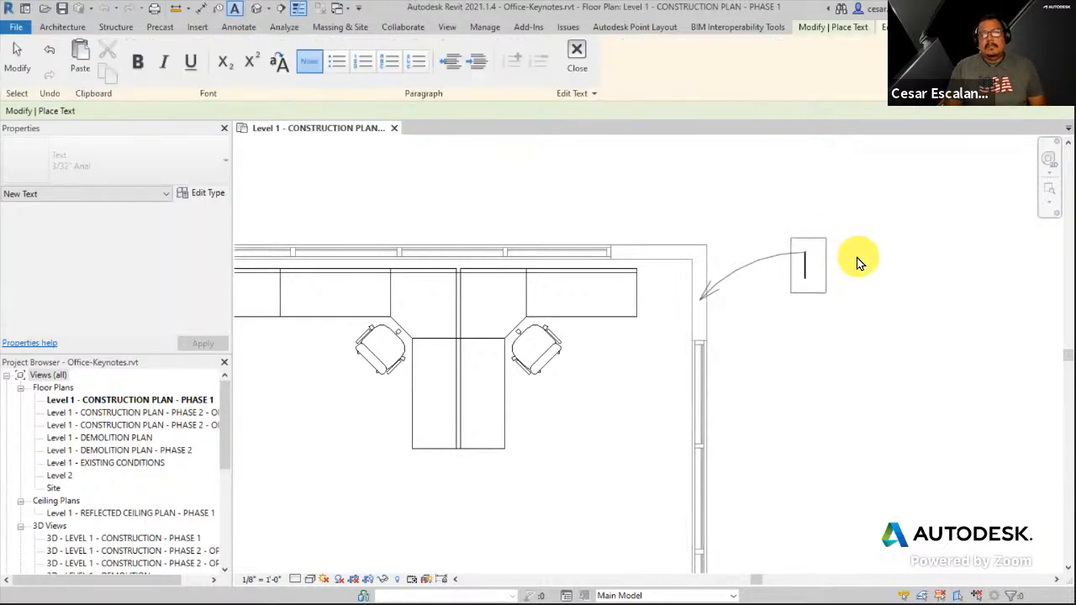
Enter the two-line note text "(E) EXTERIOR WALL" and "TO REMAIN", and finish placing text notes.
{"action": "type", "text": "NE"}
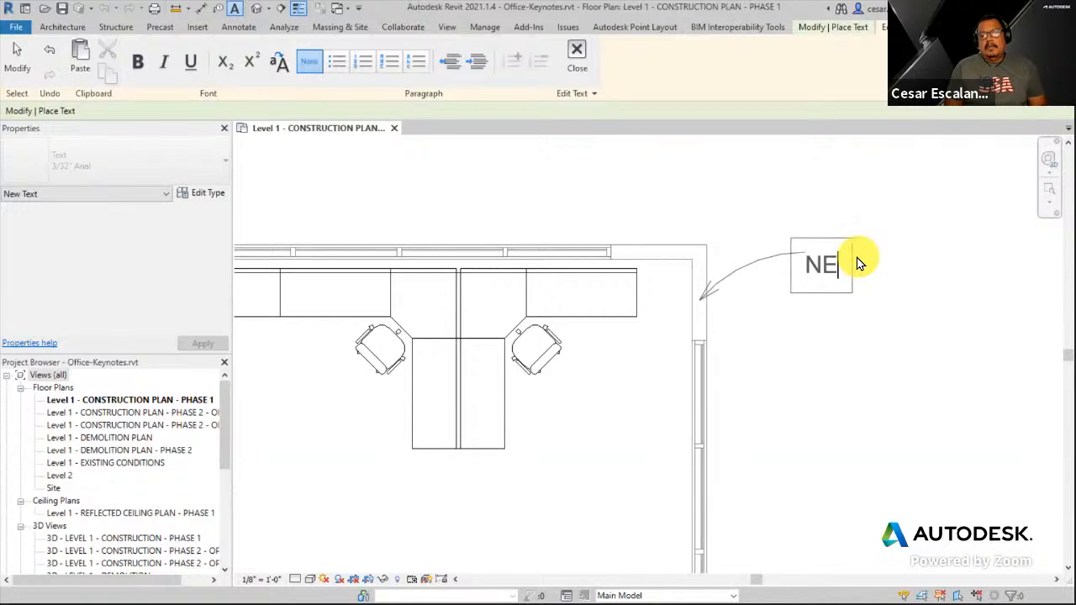
{"action": "key", "text": "BackSpace"}
{"action": "key", "text": "BackSpace"}
{"action": "type", "text": "(E) PARTITIO"}
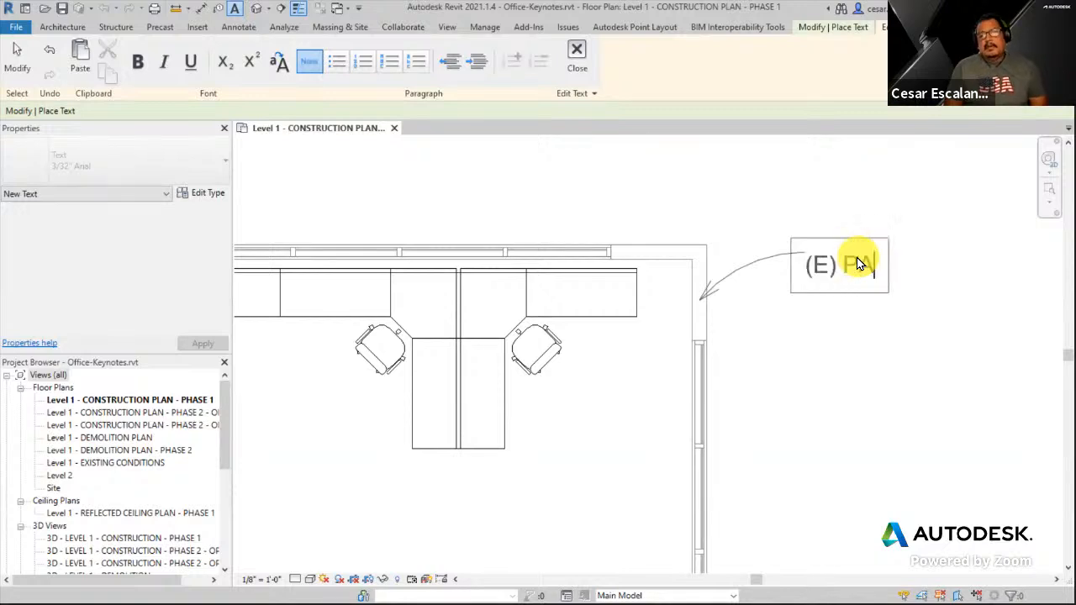
{"action": "key", "text": "BackSpace"}
{"action": "key", "text": "BackSpace"}
{"action": "key", "text": "BackSpace"}
{"action": "key", "text": "BackSpace"}
{"action": "key", "text": "BackSpace"}
{"action": "key", "text": "BackSpace"}
{"action": "key", "text": "BackSpace"}
{"action": "key", "text": "BackSpace"}
{"action": "key", "text": "BackSpace"}
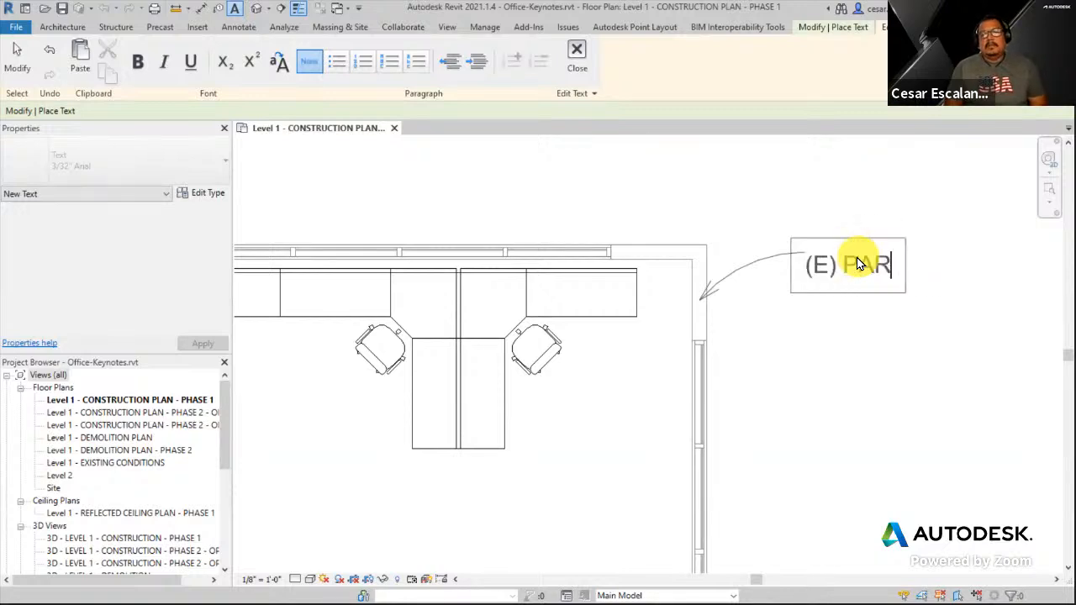
{"action": "type", "text": "EXTERIOR WALL"}
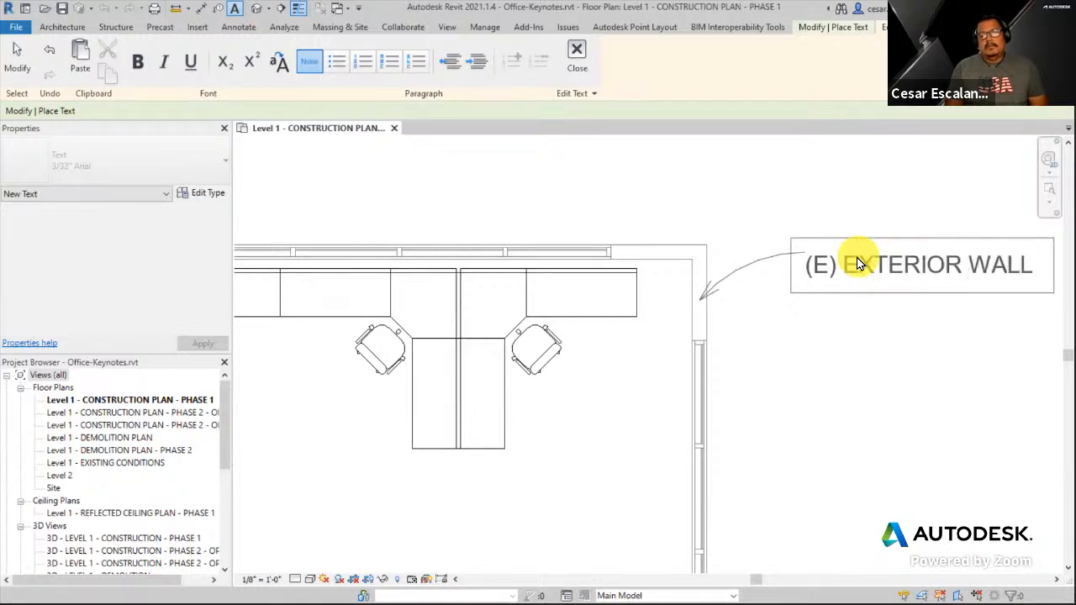
{"action": "key", "text": "Return"}
{"action": "type", "text": "TO REMAIN"}
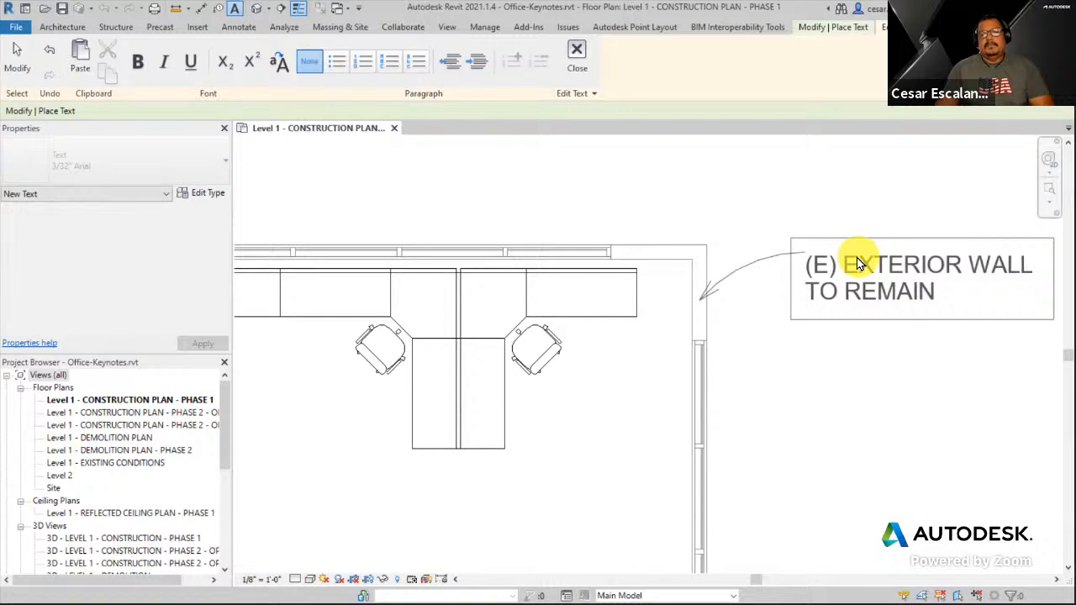
{"action": "left_click", "coordinate": [896, 352]}
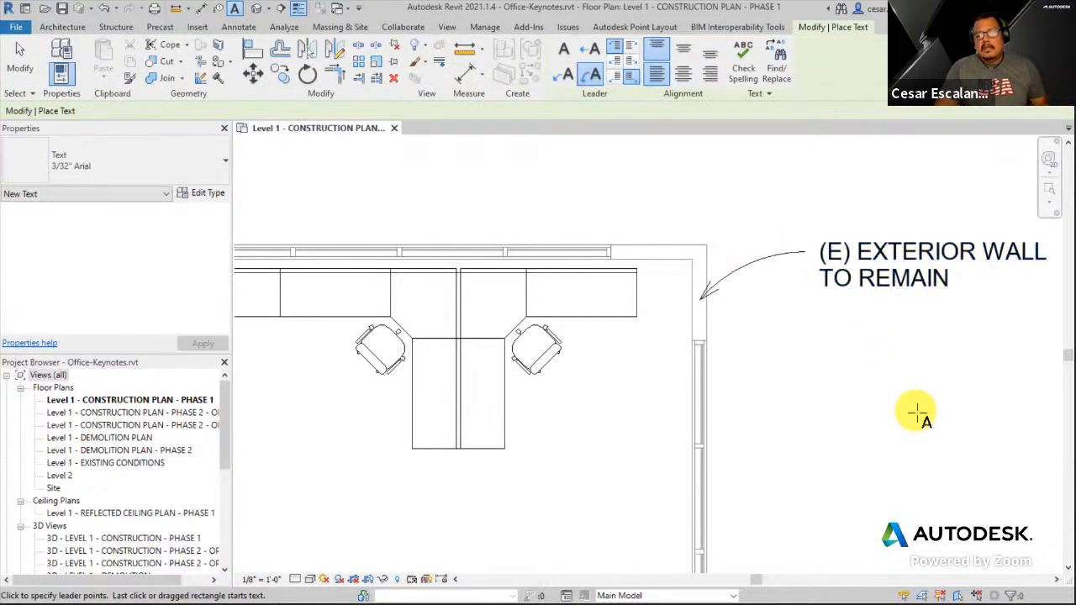
{"action": "scroll", "coordinate": [836, 418], "scroll_direction": "down", "scroll_amount": 2}
{"action": "left_click", "coordinate": [826, 420]}
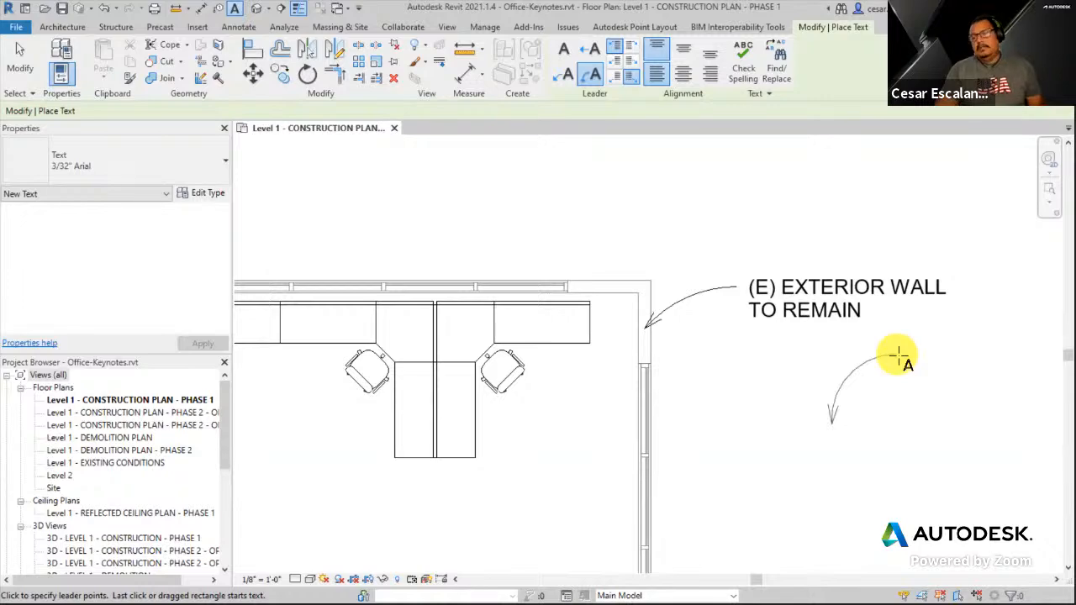
{"action": "key", "text": "Escape"}
{"action": "key", "text": "Escape"}
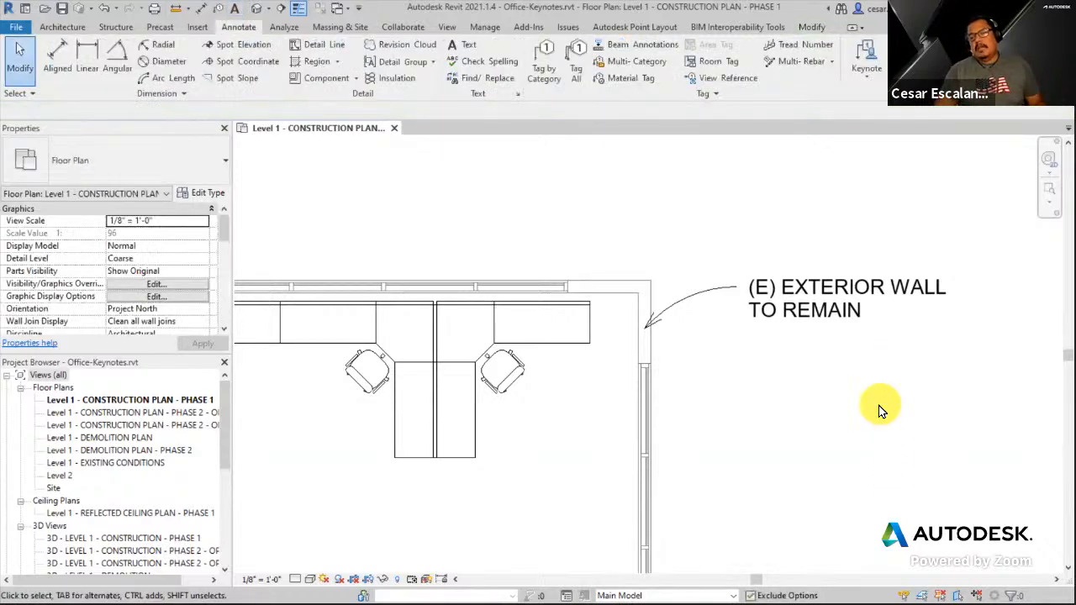
Select the exterior wall note and move its text box upward and farther away from the building.
{"action": "scroll", "coordinate": [845, 389], "scroll_direction": "up", "scroll_amount": 1}
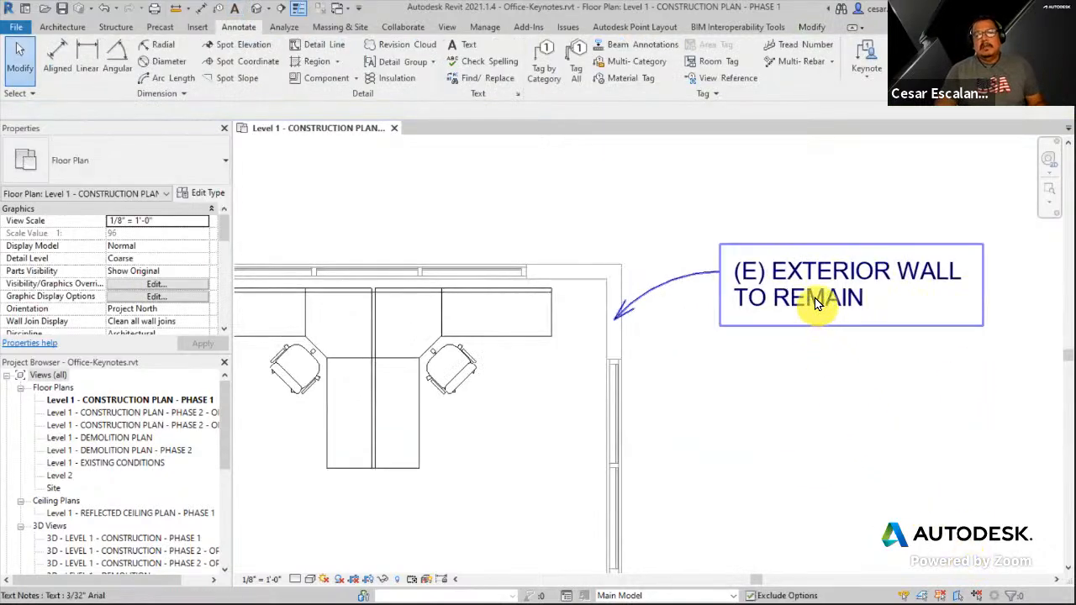
{"action": "double_click", "coordinate": [815, 297]}
{"action": "left_click", "coordinate": [915, 498]}
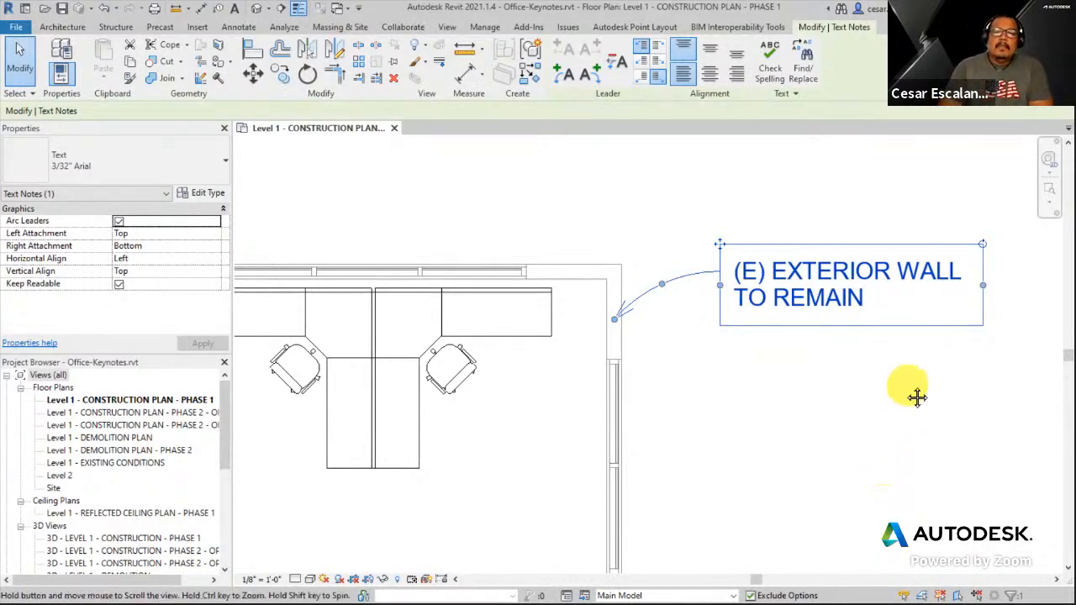
{"action": "middle_click_drag", "start_coordinate": [915, 396], "coordinate": [749, 403]}
{"action": "scroll", "coordinate": [564, 305], "scroll_direction": "up", "scroll_amount": 2}
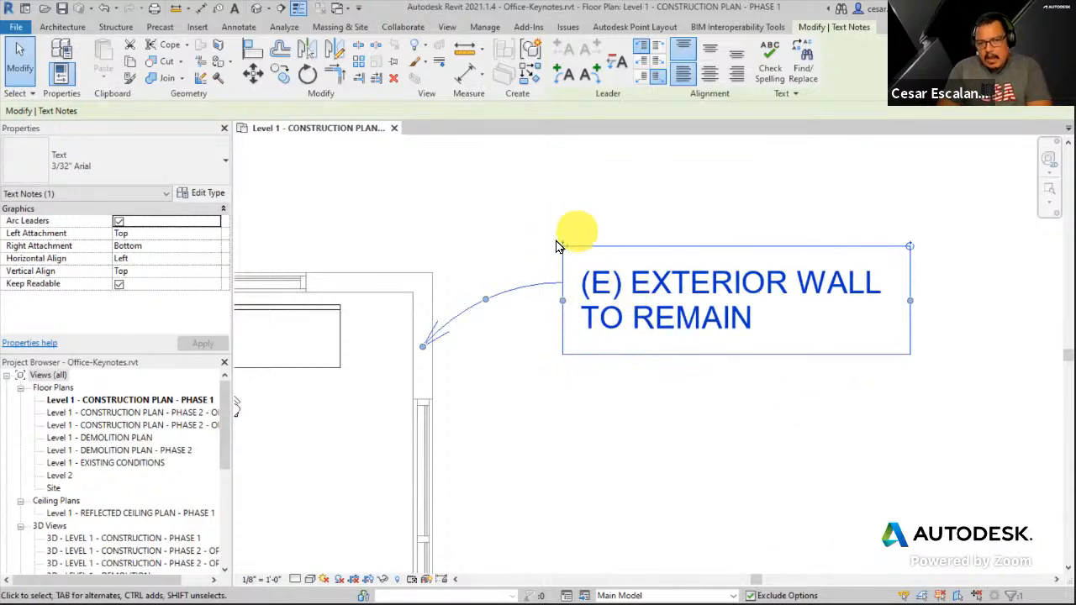
{"action": "left_click_drag", "start_coordinate": [565, 252], "coordinate": [639, 212]}
Rotate the exterior wall note counterclockwise to a slanted orientation, and undo the rotation.
{"action": "middle_click_drag", "start_coordinate": [826, 437], "coordinate": [682, 476]}
{"action": "scroll", "coordinate": [856, 260], "scroll_direction": "up", "scroll_amount": 2}
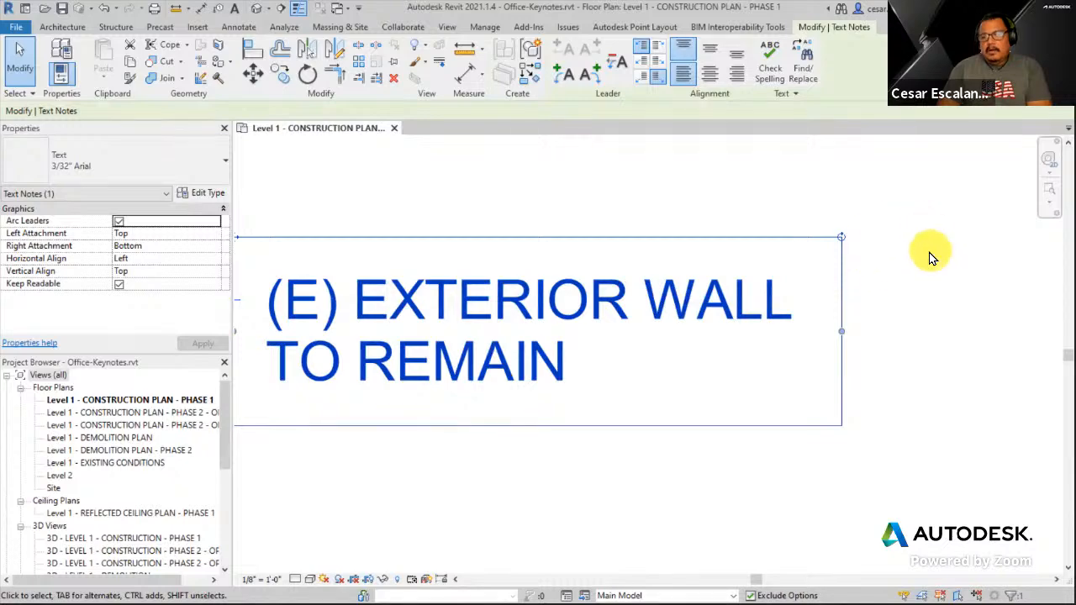
{"action": "scroll", "coordinate": [930, 266], "scroll_direction": "down", "scroll_amount": 2}
{"action": "middle_click_drag", "start_coordinate": [915, 279], "coordinate": [949, 293]}
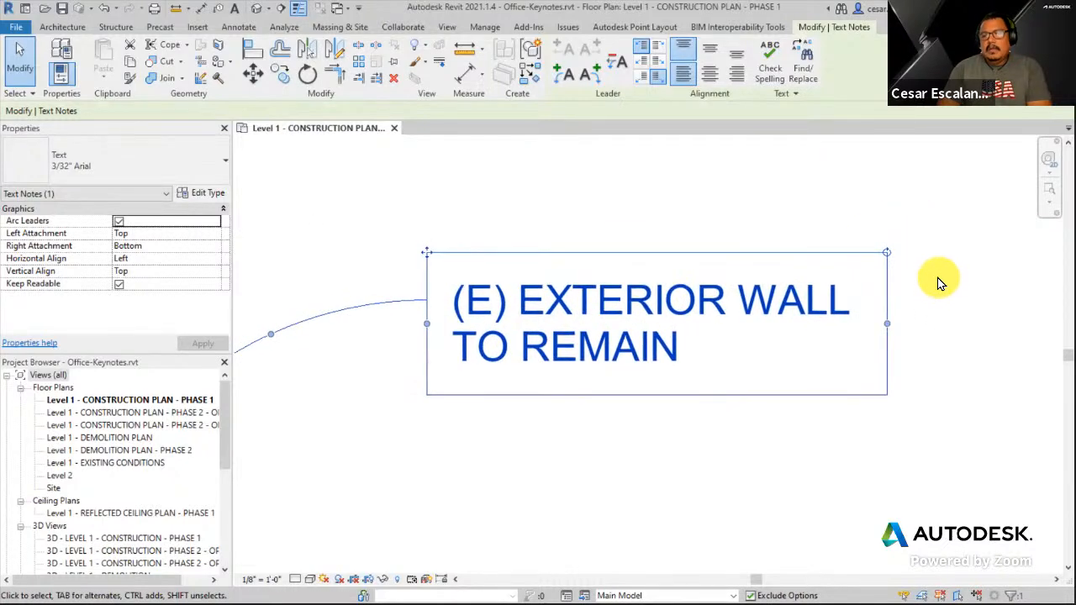
{"action": "scroll", "coordinate": [929, 278], "scroll_direction": "down", "scroll_amount": 2}
{"action": "left_click_drag", "start_coordinate": [913, 274], "coordinate": [889, 356]}
{"action": "left_click_drag", "start_coordinate": [899, 322], "coordinate": [828, 227]}
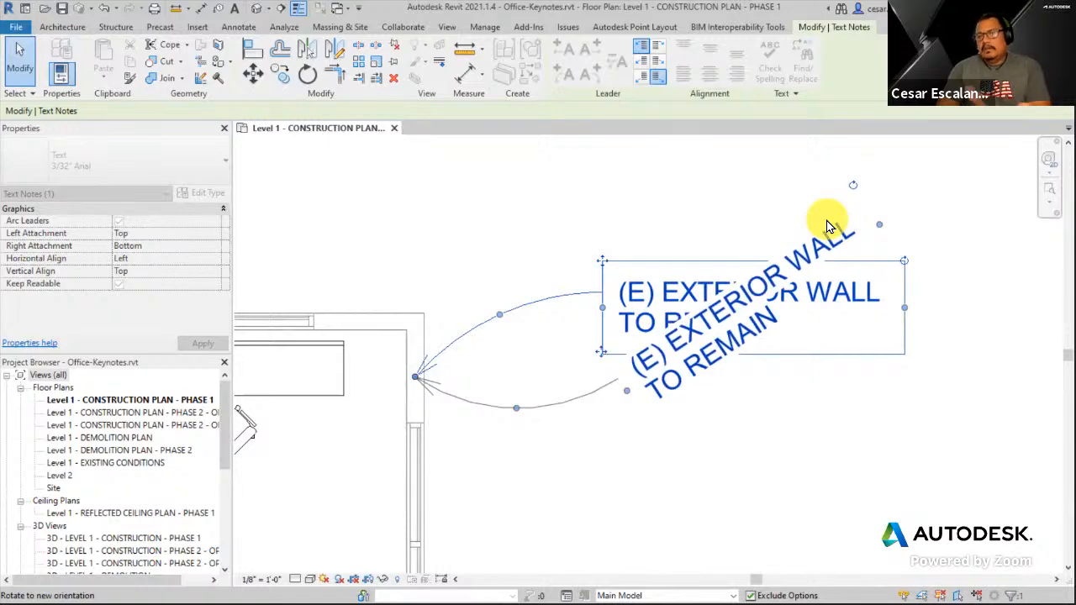
{"action": "left_click_drag", "start_coordinate": [828, 227], "coordinate": [829, 220]}
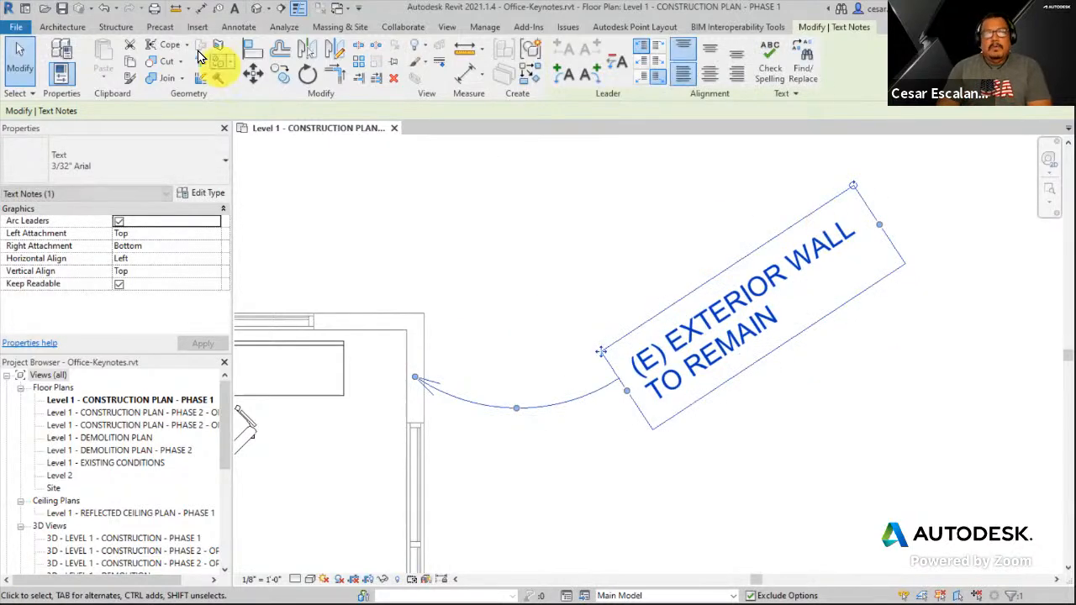
{"action": "left_click", "coordinate": [104, 9]}
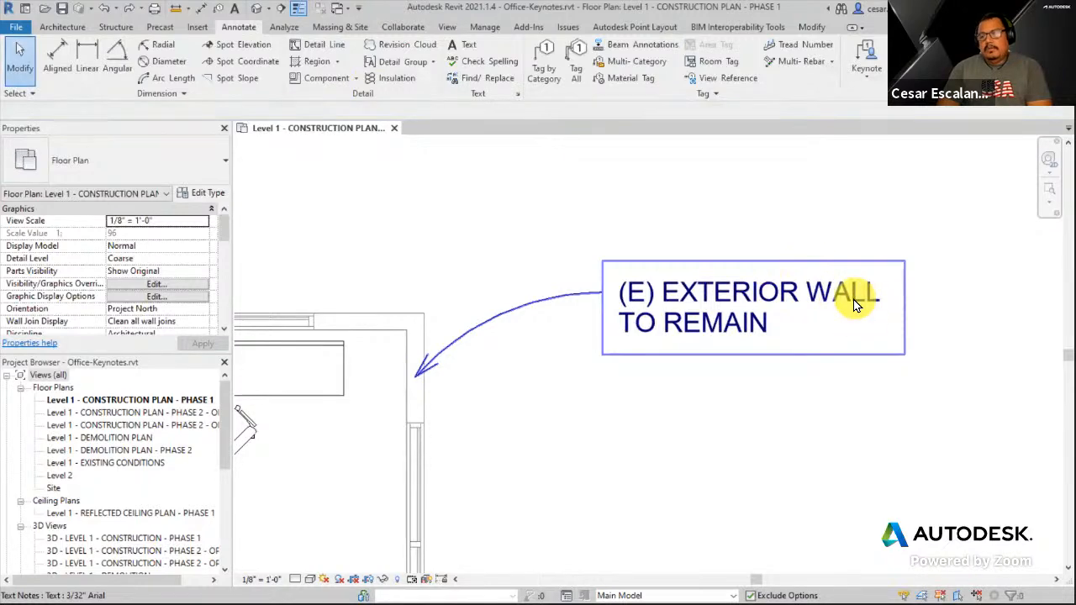
Select the exterior wall note and widen its text box on both sides, extending it toward and away from the wall.
{"action": "left_click", "coordinate": [836, 349]}
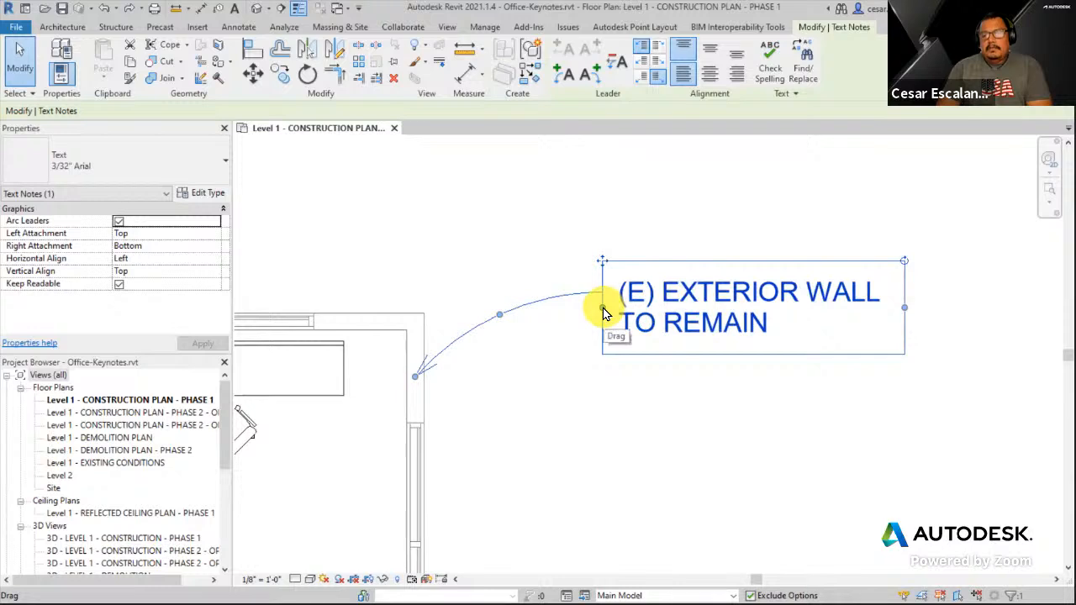
{"action": "left_click_drag", "start_coordinate": [604, 313], "coordinate": [578, 308]}
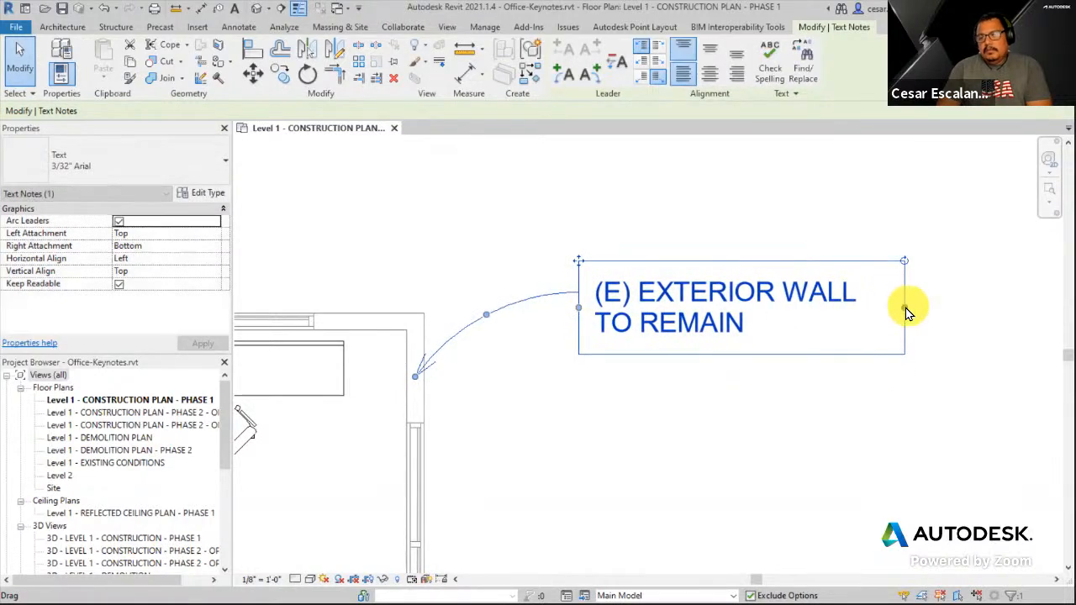
{"action": "left_click_drag", "start_coordinate": [889, 313], "coordinate": [944, 328]}
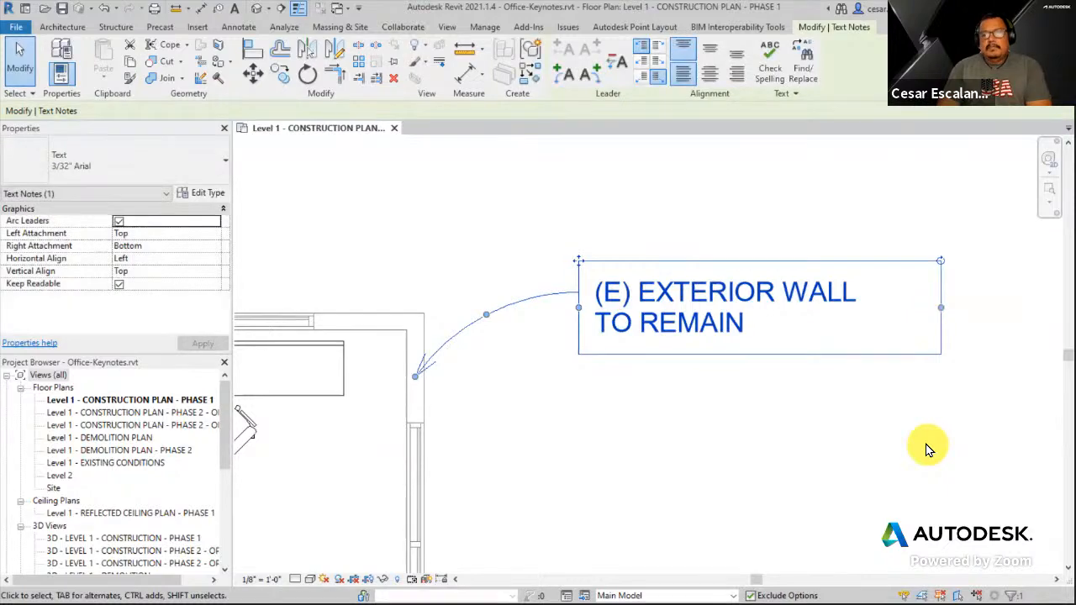
Move the note leader's arrow tip onto the exterior wall's outer face and raise its middle point for a rounder arc.
{"action": "middle_click_drag", "start_coordinate": [730, 424], "coordinate": [966, 384]}
{"action": "scroll", "coordinate": [684, 306], "scroll_direction": "up", "scroll_amount": 3}
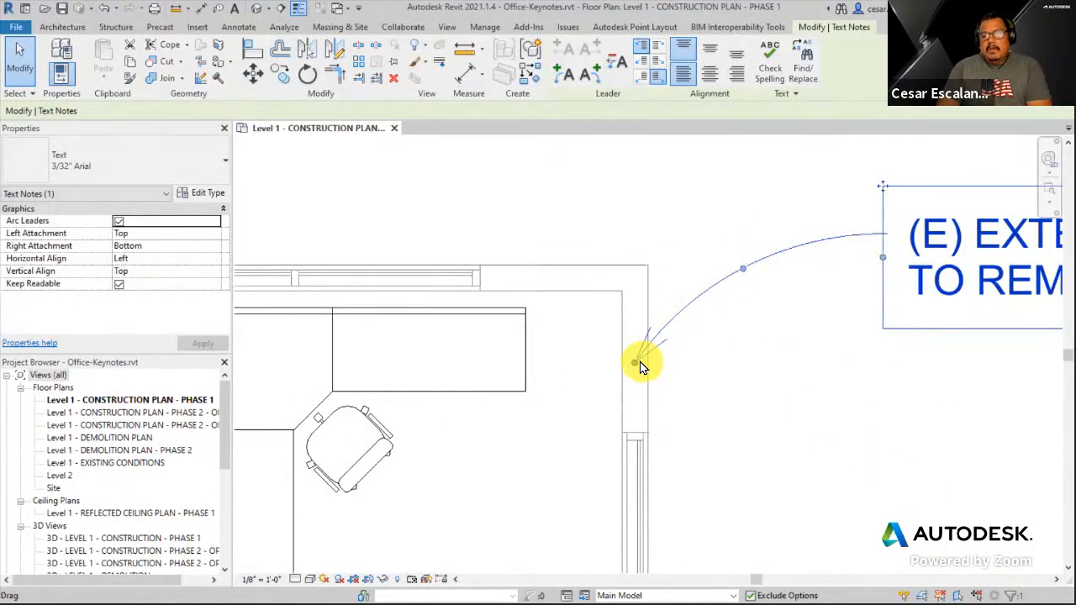
{"action": "mouse_move", "coordinate": [635, 368]}
{"action": "left_mouse_down"}
{"action": "mouse_move", "coordinate": [663, 365]}
{"action": "mouse_move", "coordinate": [649, 373]}
{"action": "left_mouse_up"}
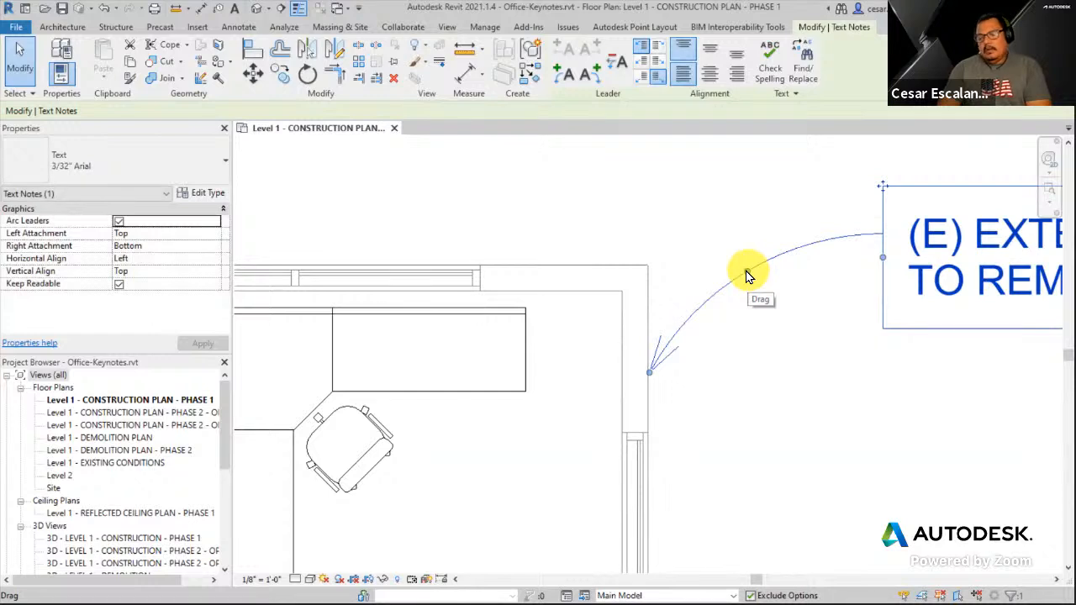
{"action": "left_click_drag", "start_coordinate": [748, 277], "coordinate": [753, 244]}
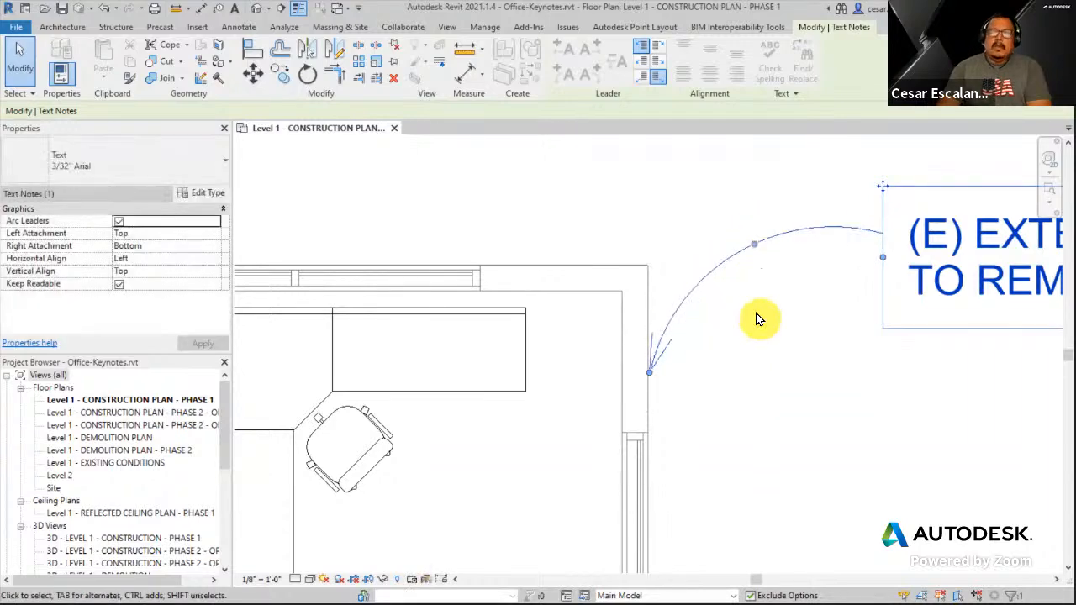
{"action": "middle_click_drag", "start_coordinate": [759, 317], "coordinate": [757, 343]}
{"action": "scroll", "coordinate": [626, 334], "scroll_direction": "down", "scroll_amount": 3}
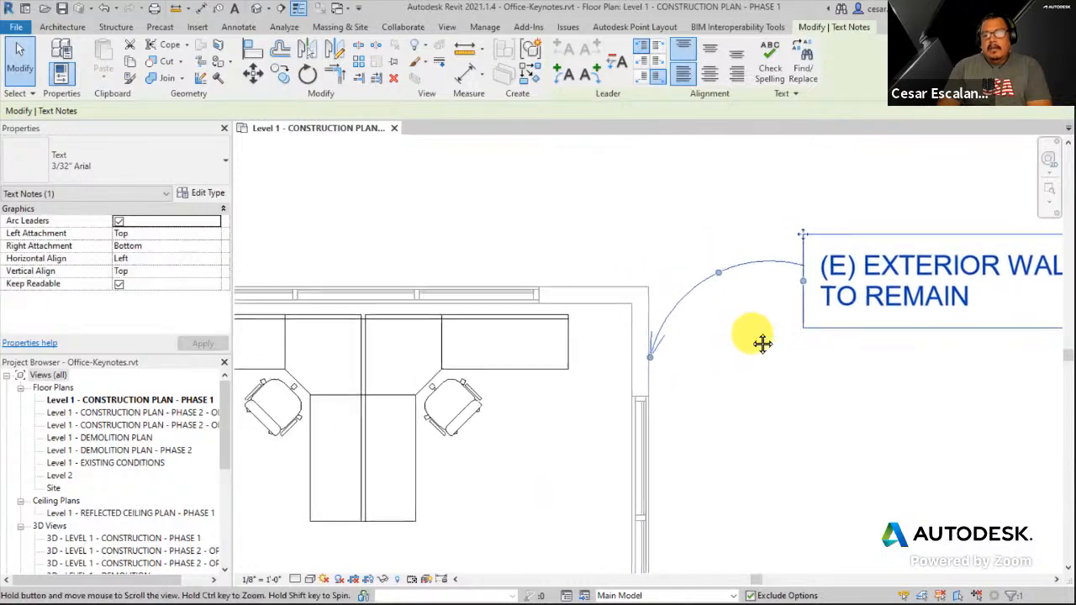
Lower the middle point of the note's leader and turn off Arc Leaders to make the leader straight-segmented.
{"action": "left_click", "coordinate": [812, 385]}
{"action": "left_click", "coordinate": [853, 325]}
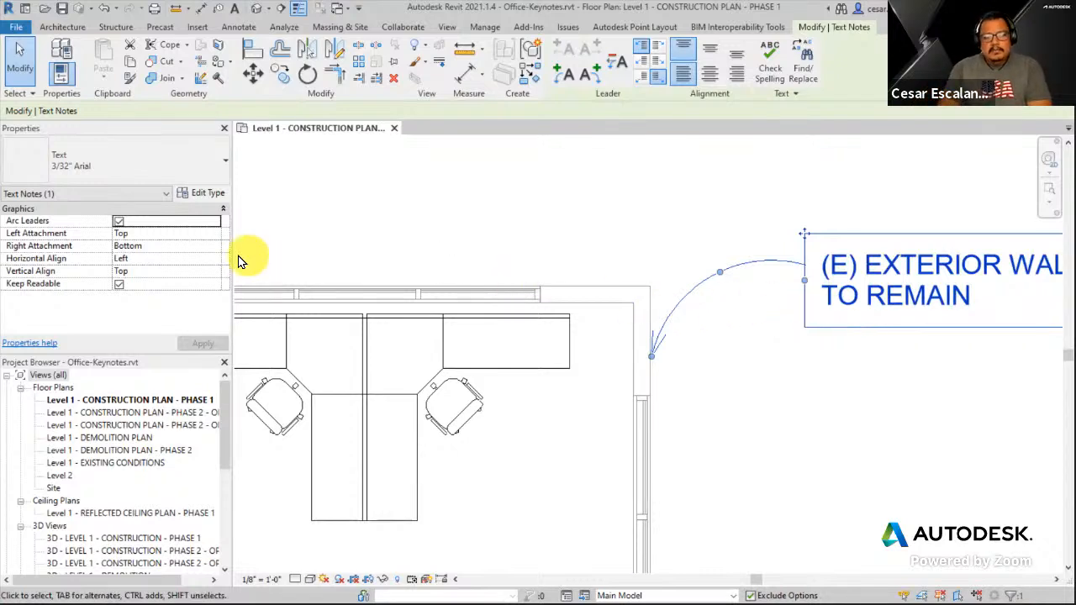
{"action": "left_click", "coordinate": [119, 222]}
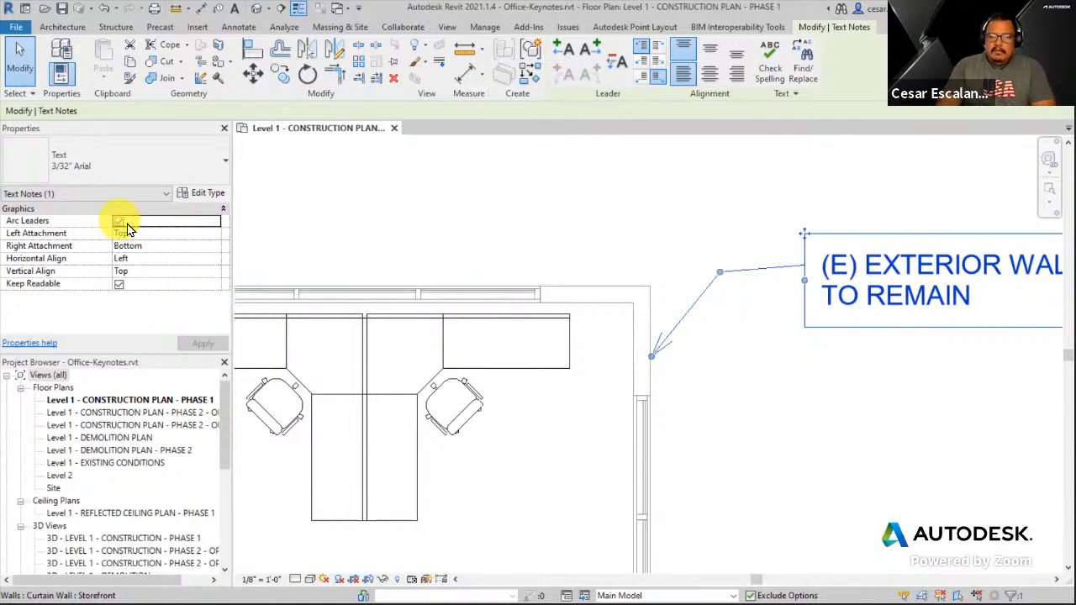
{"action": "left_click_drag", "start_coordinate": [719, 272], "coordinate": [731, 293]}
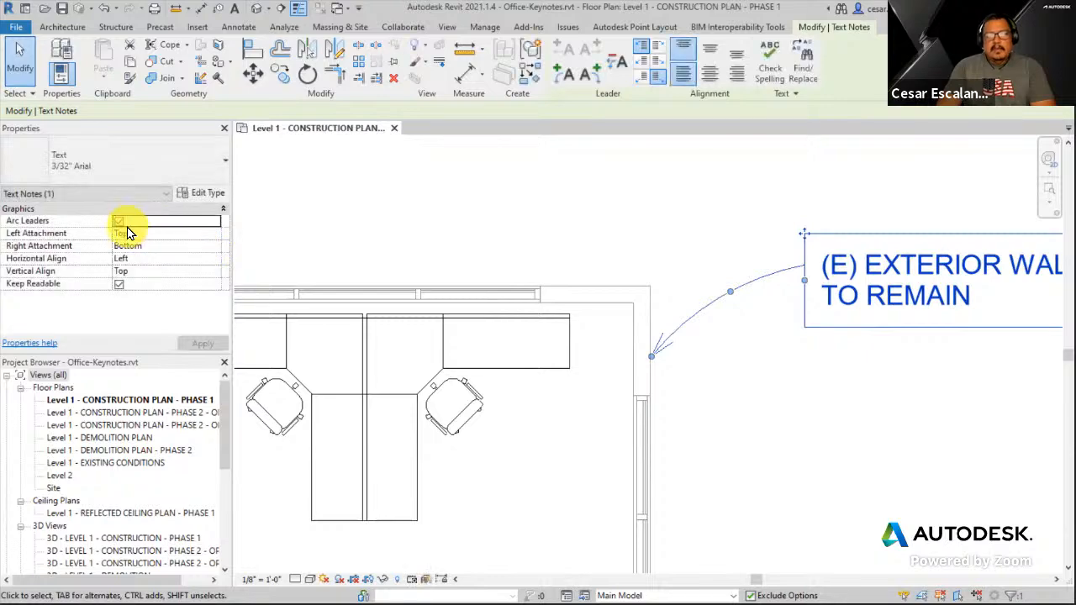
{"action": "left_click", "coordinate": [119, 221]}
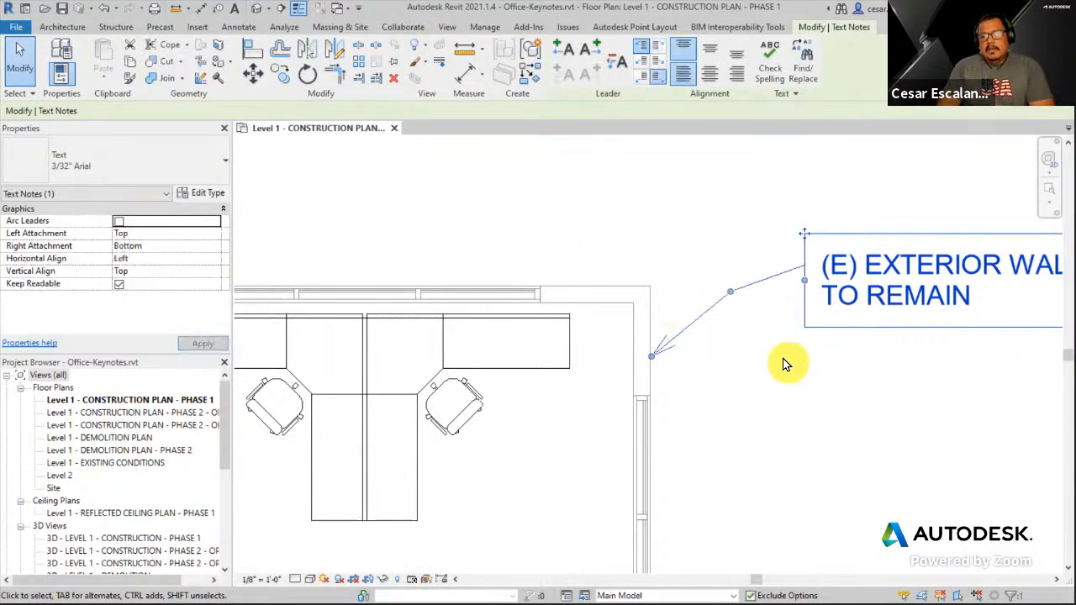
Raise the leader's elbow level with the note's first text line to make the landing segment horizontal, and deselect the note.
{"action": "left_click", "coordinate": [765, 328]}
{"action": "scroll", "coordinate": [759, 291], "scroll_direction": "up", "scroll_amount": 2}
{"action": "left_click", "coordinate": [756, 287]}
{"action": "scroll", "coordinate": [740, 309], "scroll_direction": "down", "scroll_amount": 1}
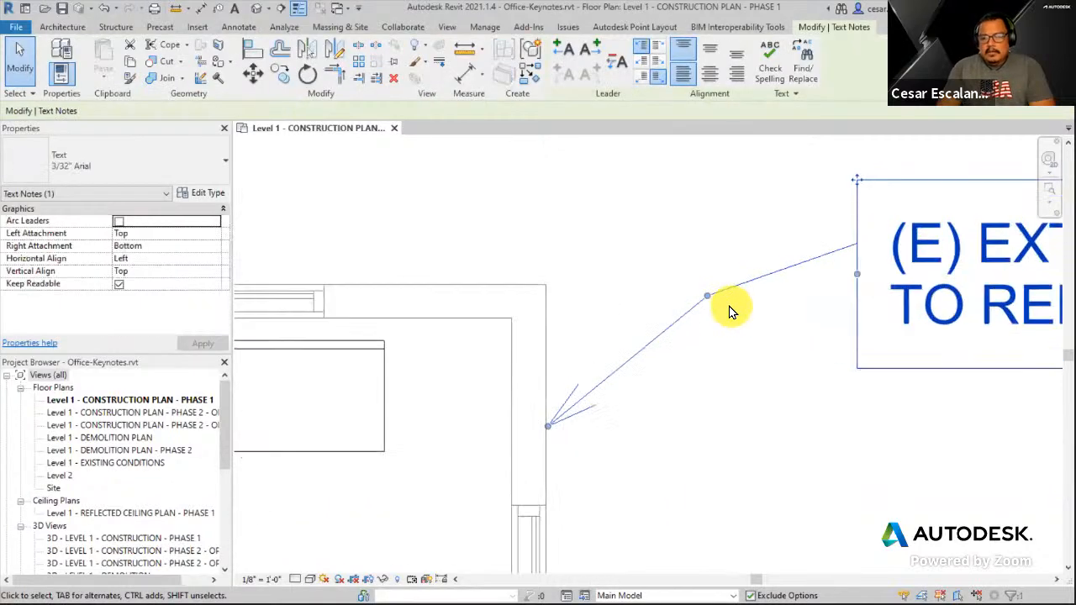
{"action": "left_click_drag", "start_coordinate": [708, 301], "coordinate": [698, 244]}
{"action": "left_click", "coordinate": [785, 395]}
{"action": "middle_click_drag", "start_coordinate": [728, 393], "coordinate": [641, 397]}
{"action": "scroll", "coordinate": [672, 391], "scroll_direction": "down", "scroll_amount": 3}
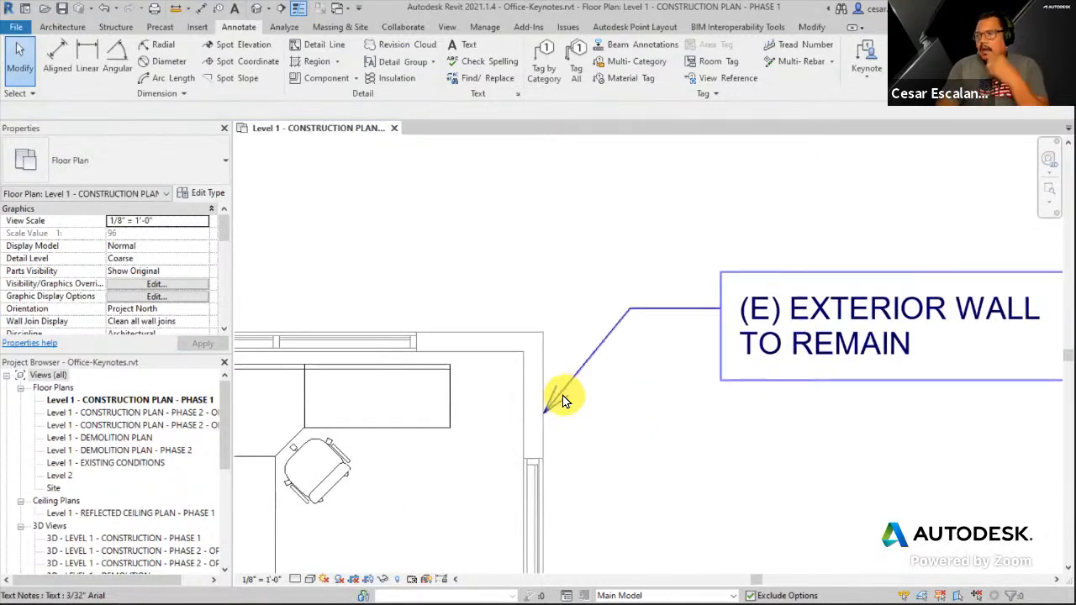
Set the leader arrowhead of the note's 3/32" Arial text type to Arrow Filled 30 Degree.
{"action": "left_click", "coordinate": [586, 372]}
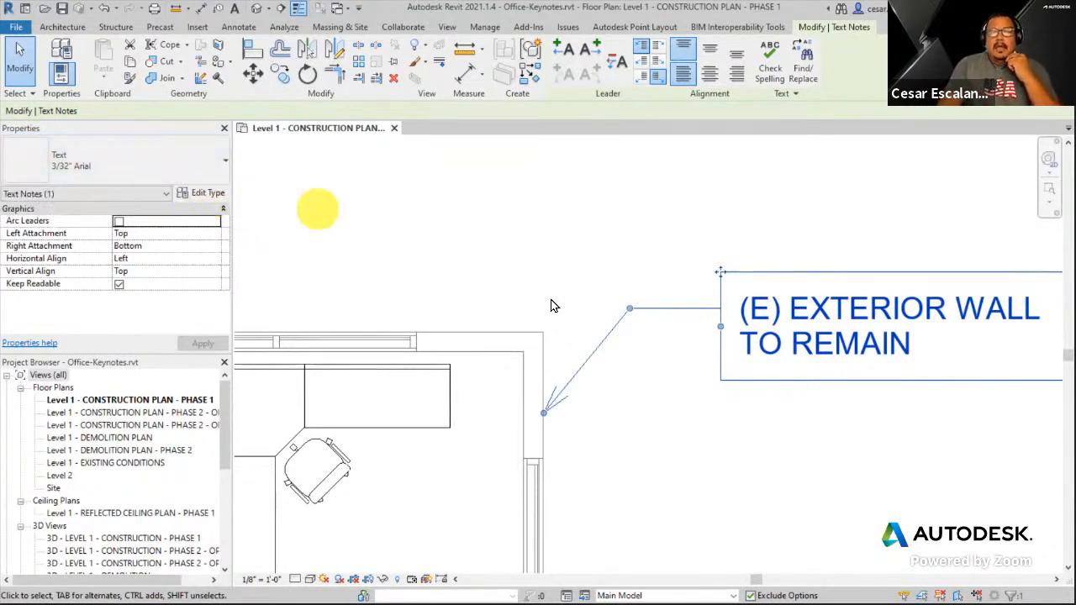
{"action": "left_click", "coordinate": [209, 199]}
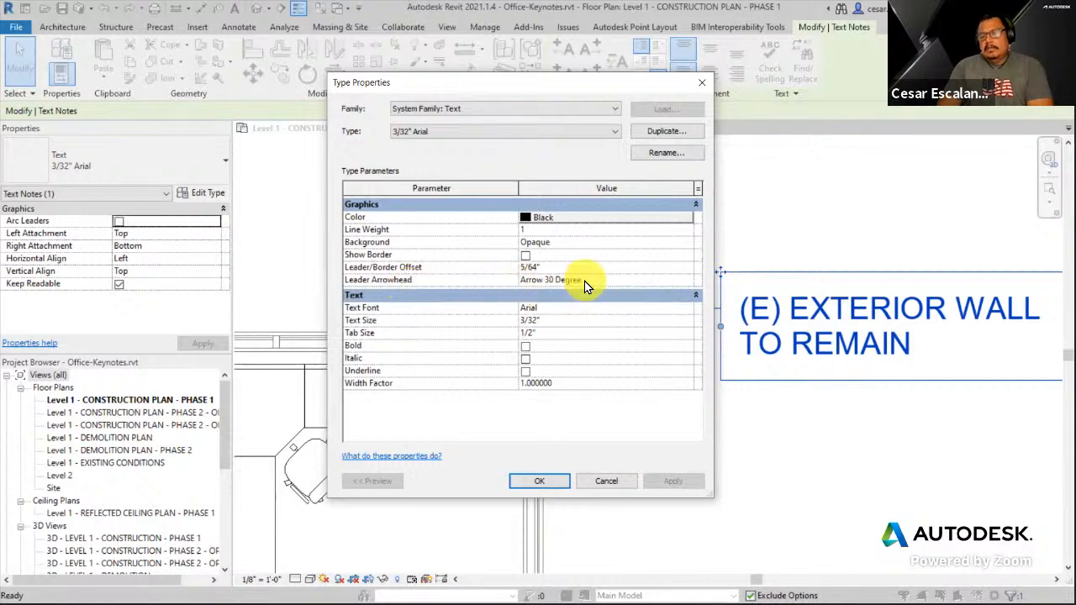
{"action": "left_click", "coordinate": [691, 283]}
{"action": "left_click", "coordinate": [688, 284]}
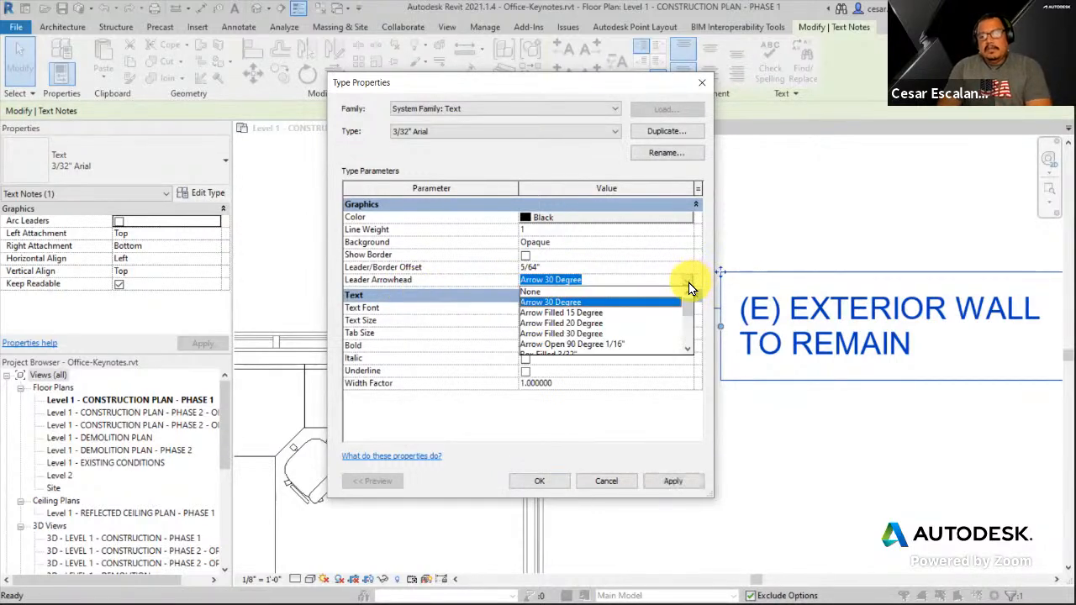
{"action": "left_click", "coordinate": [594, 333]}
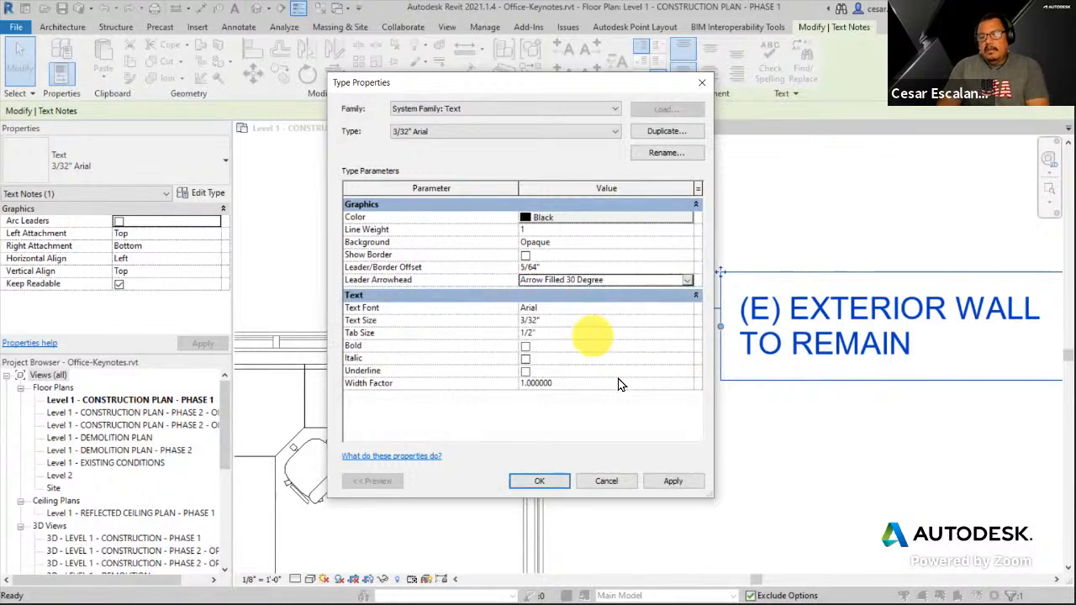
{"action": "left_click", "coordinate": [542, 482]}
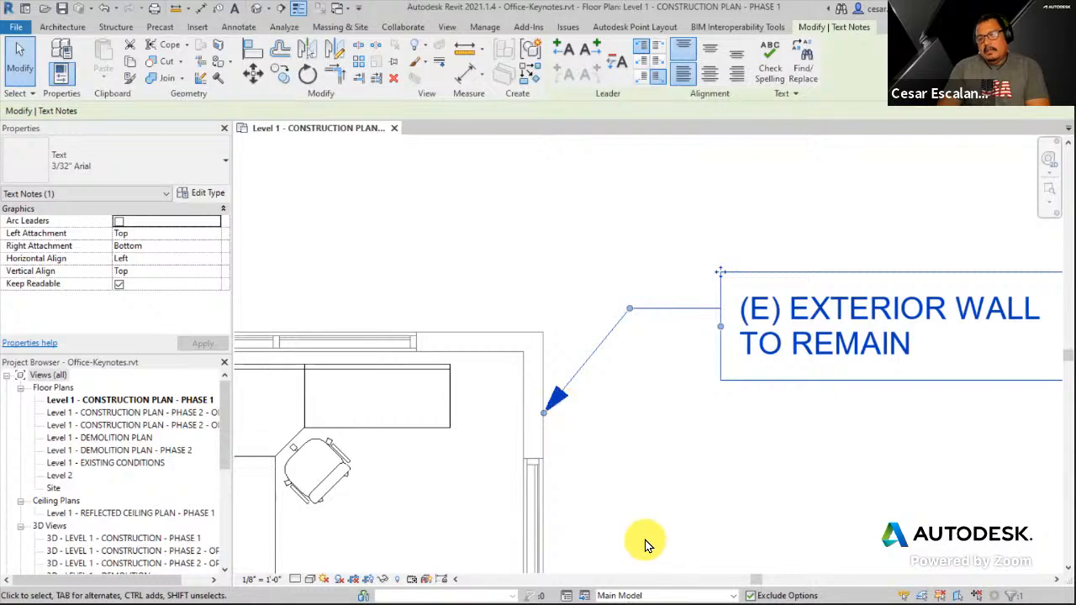
Set the leader arrowhead of the note's 3/32" Arial text type to Arrow Filled 20 Degree.
{"action": "left_click", "coordinate": [208, 195]}
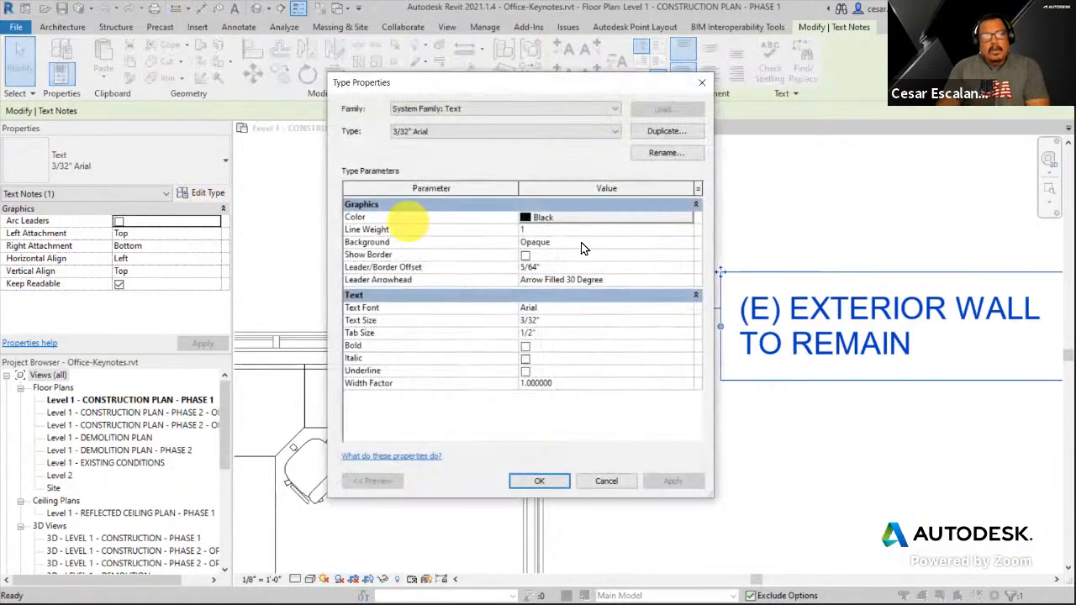
{"action": "left_click", "coordinate": [683, 283]}
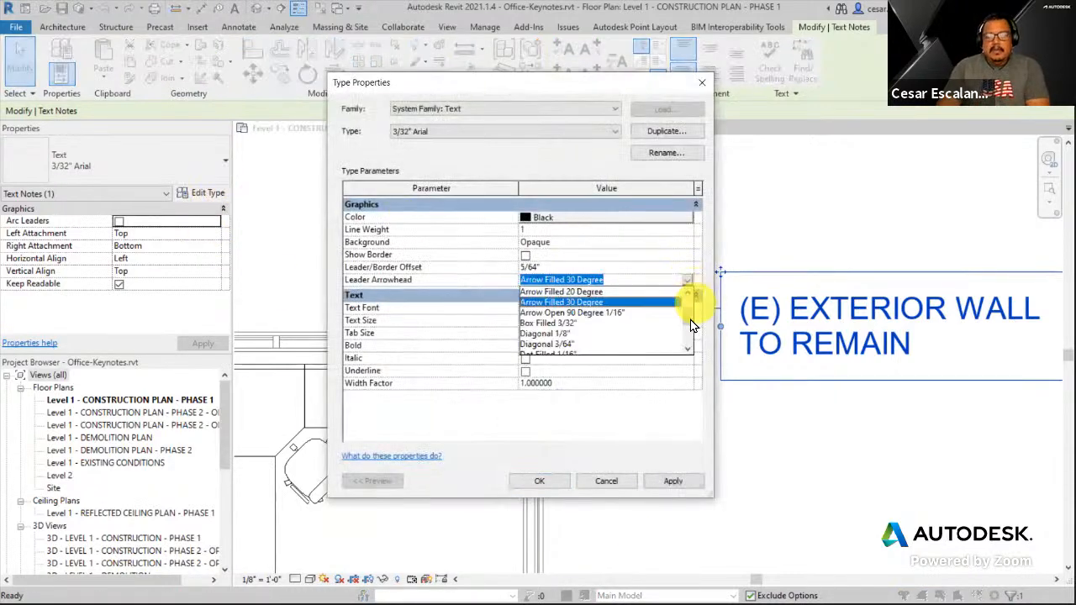
{"action": "scroll", "coordinate": [687, 316], "scroll_direction": "up", "scroll_amount": 1}
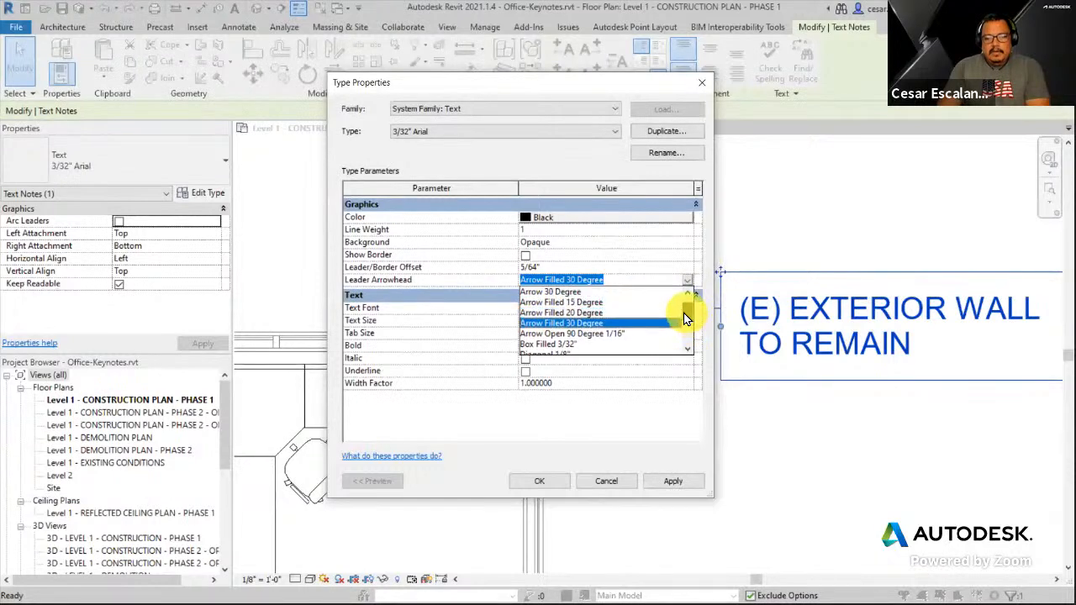
{"action": "left_click", "coordinate": [594, 315]}
{"action": "left_click", "coordinate": [676, 485]}
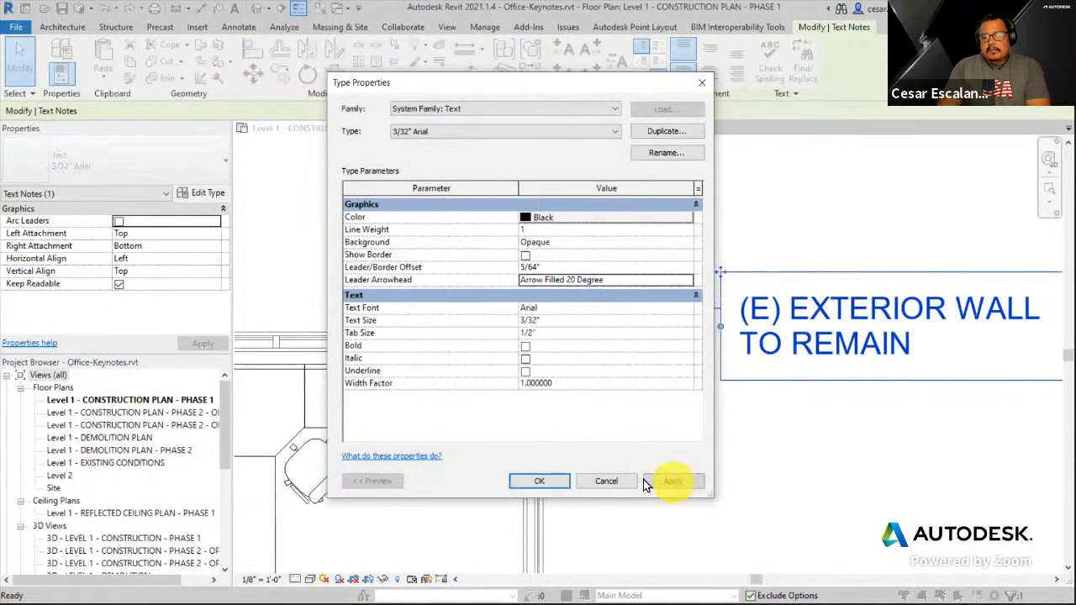
{"action": "left_click", "coordinate": [555, 481]}
Move the note leader's arrow tip off the exterior wall into the open space outside the building.
{"action": "middle_click_drag", "start_coordinate": [644, 417], "coordinate": [568, 408]}
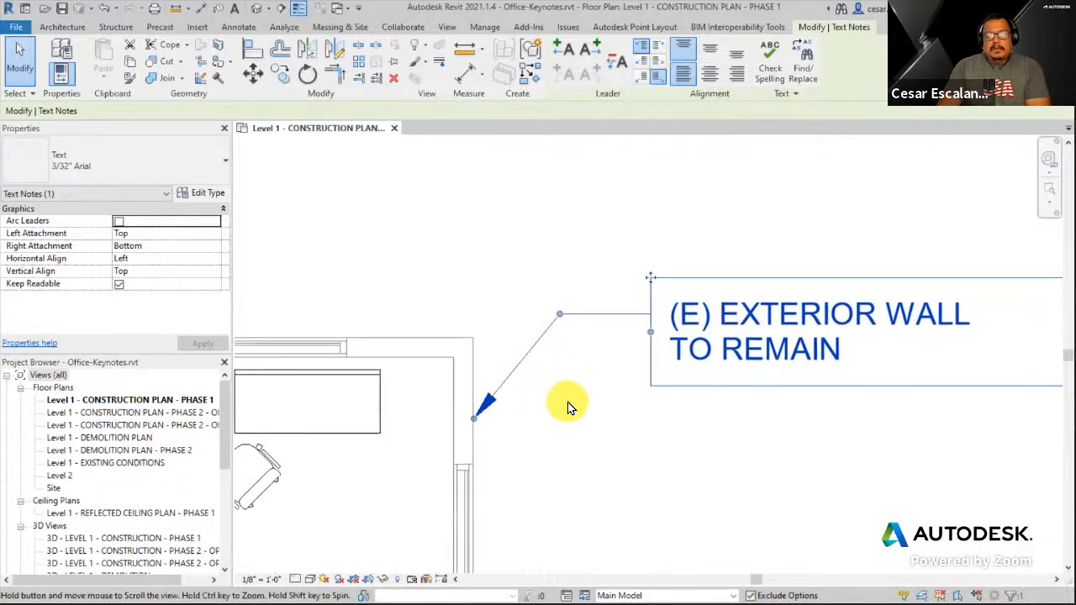
{"action": "scroll", "coordinate": [564, 347], "scroll_direction": "up", "scroll_amount": 2}
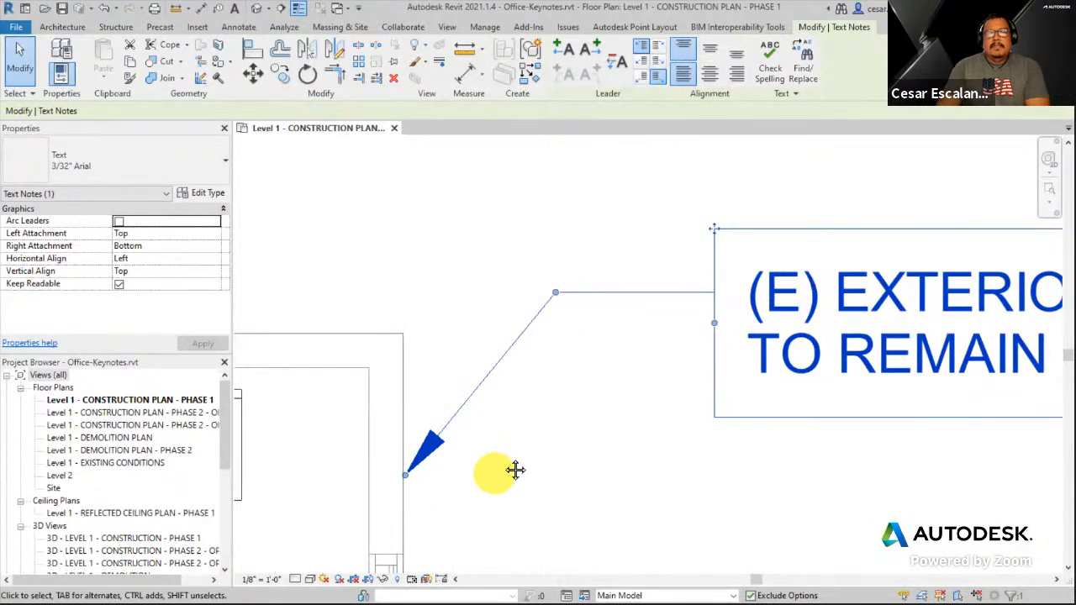
{"action": "middle_click_drag", "start_coordinate": [515, 469], "coordinate": [559, 380]}
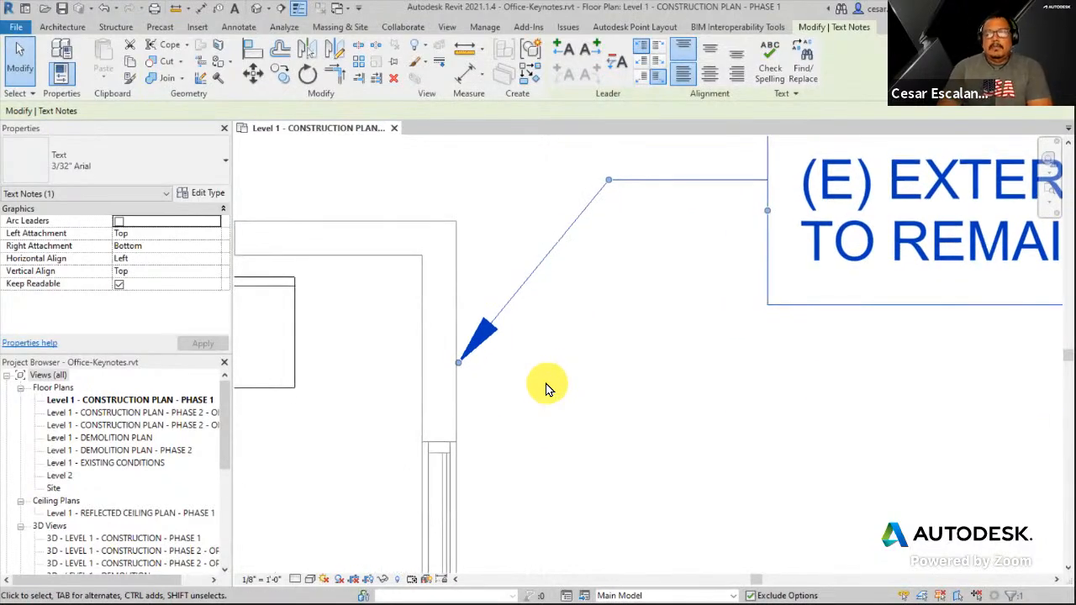
{"action": "scroll", "coordinate": [454, 371], "scroll_direction": "up", "scroll_amount": 1}
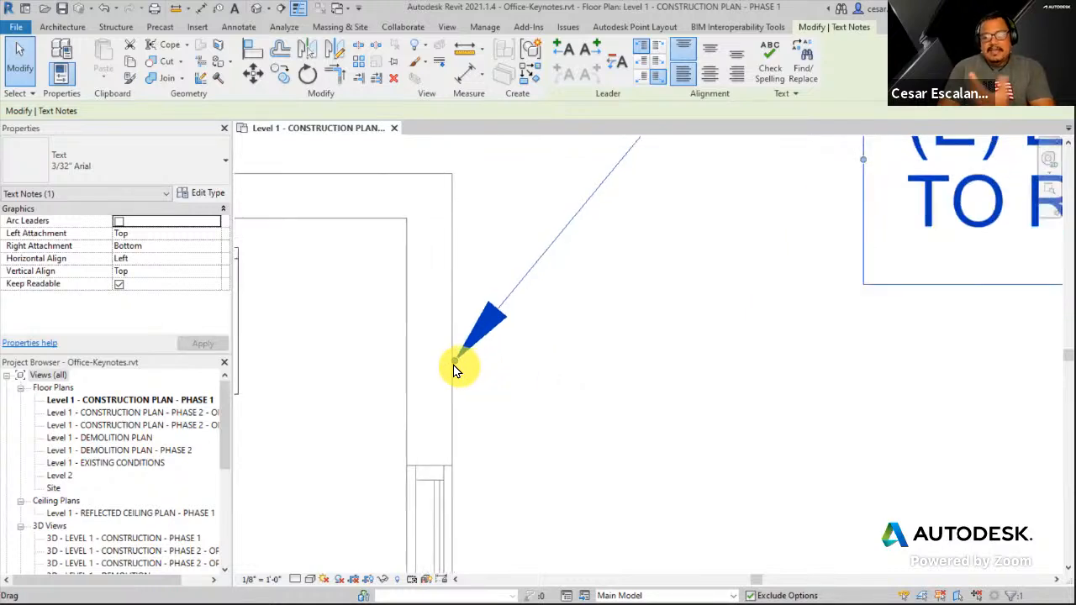
{"action": "left_click_drag", "start_coordinate": [454, 370], "coordinate": [654, 466]}
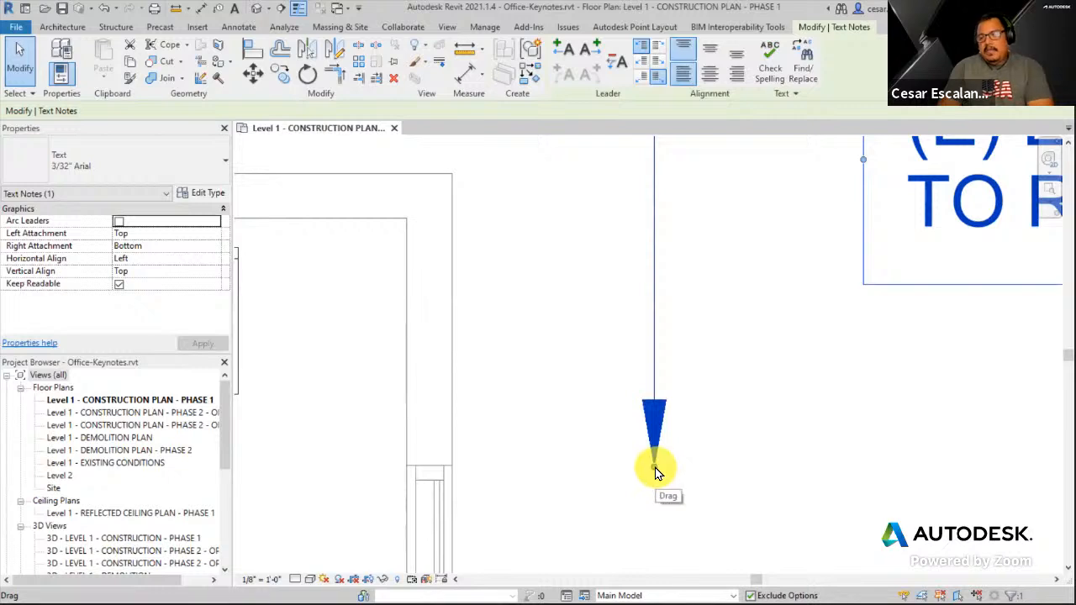
{"action": "left_click_drag", "start_coordinate": [658, 472], "coordinate": [657, 448]}
{"action": "scroll", "coordinate": [457, 395], "scroll_direction": "up", "scroll_amount": 3}
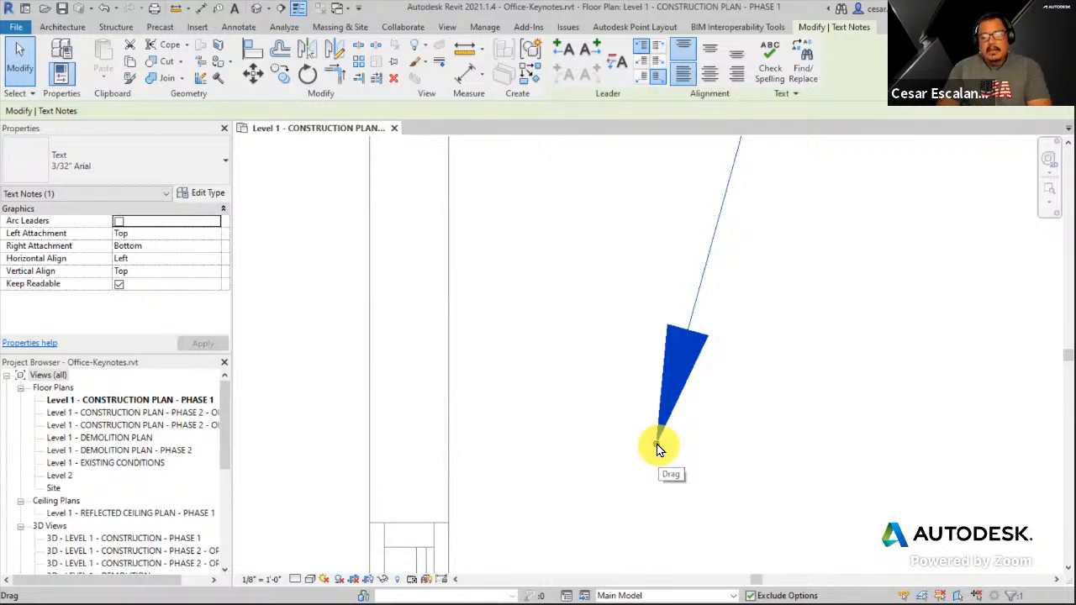
Move the leader's arrow tip back to the exterior wall, ending just inside its outer face, and deselect the note.
{"action": "left_click_drag", "start_coordinate": [657, 448], "coordinate": [454, 410]}
{"action": "middle_click_drag", "start_coordinate": [493, 449], "coordinate": [647, 464]}
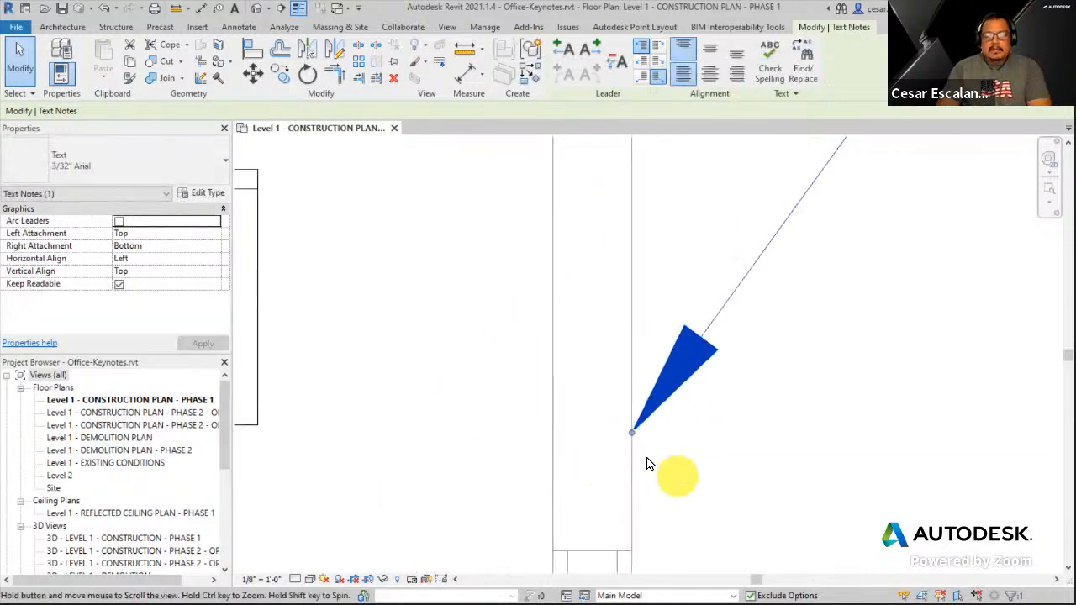
{"action": "scroll", "coordinate": [632, 432], "scroll_direction": "up", "scroll_amount": 4}
{"action": "left_click_drag", "start_coordinate": [636, 423], "coordinate": [757, 422]}
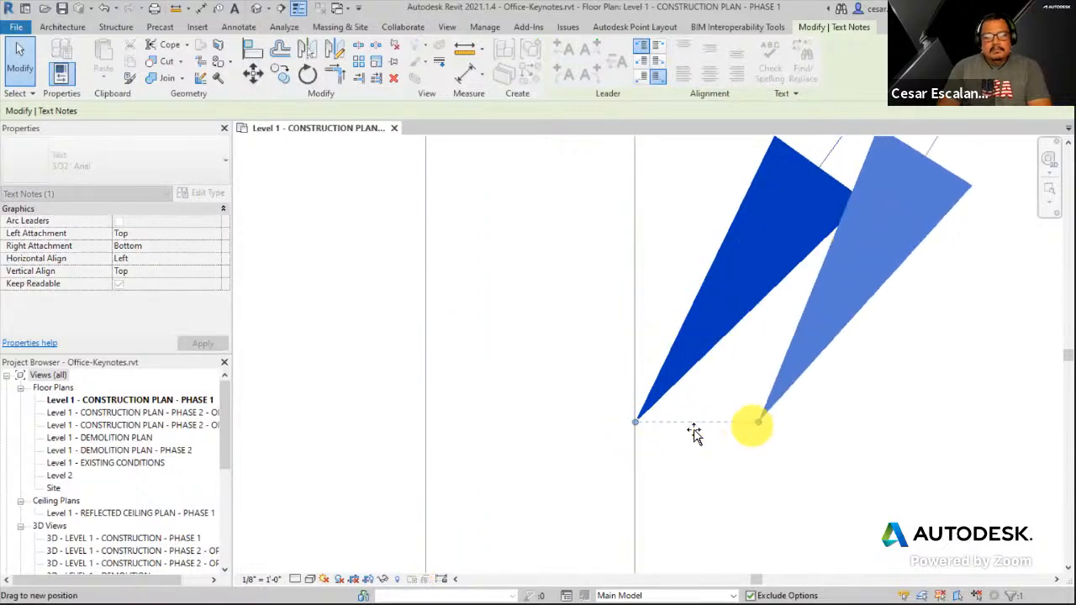
{"action": "left_click_drag", "start_coordinate": [694, 433], "coordinate": [618, 437]}
{"action": "scroll", "coordinate": [677, 452], "scroll_direction": "down", "scroll_amount": 2}
{"action": "scroll", "coordinate": [737, 456], "scroll_direction": "down", "scroll_amount": 5}
{"action": "left_click_drag", "start_coordinate": [933, 442], "coordinate": [775, 443]}
{"action": "scroll", "coordinate": [905, 460], "scroll_direction": "down", "scroll_amount": 1}
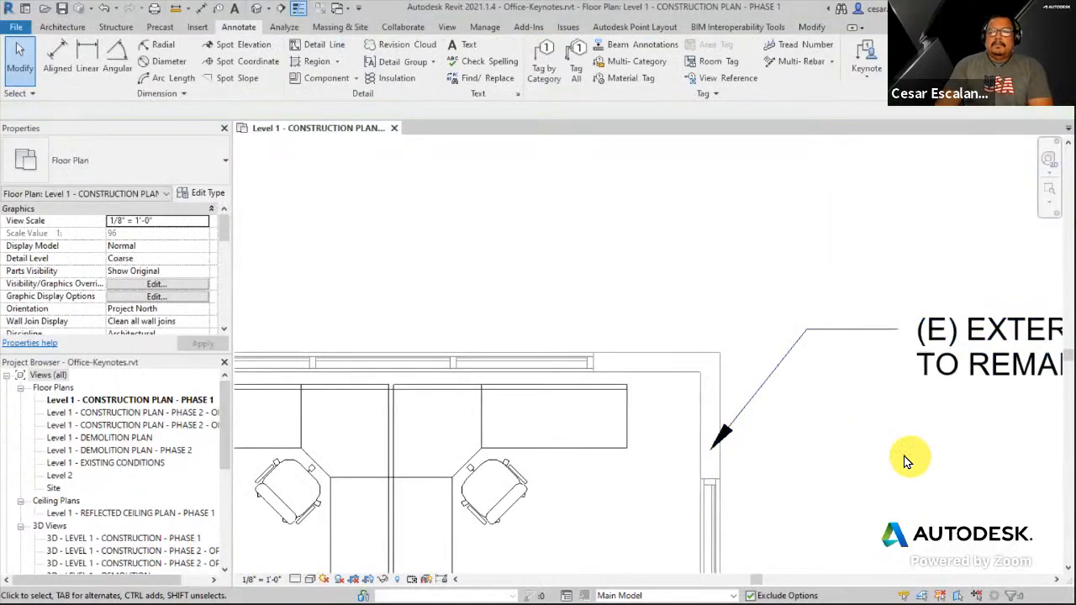
{"action": "middle_click_drag", "start_coordinate": [911, 458], "coordinate": [680, 443]}
{"action": "scroll", "coordinate": [680, 443], "scroll_direction": "down", "scroll_amount": 2}
Try bullet formatting on the note's TO REMAIN line, return the paragraph format to None and finish editing the text.
{"action": "left_click", "coordinate": [719, 393]}
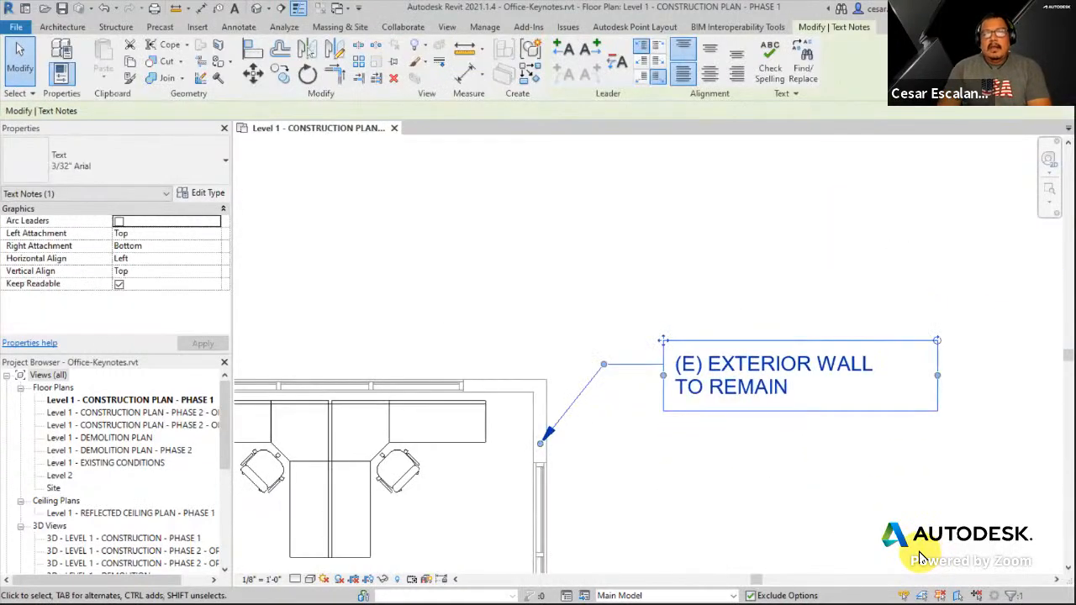
{"action": "double_click", "coordinate": [771, 375]}
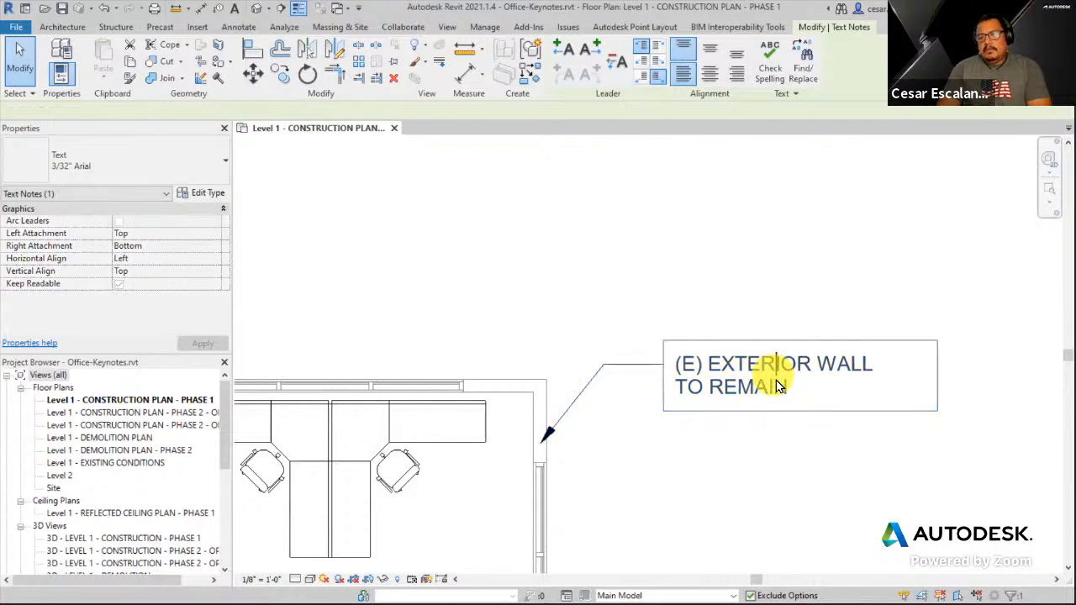
{"action": "left_click", "coordinate": [789, 389]}
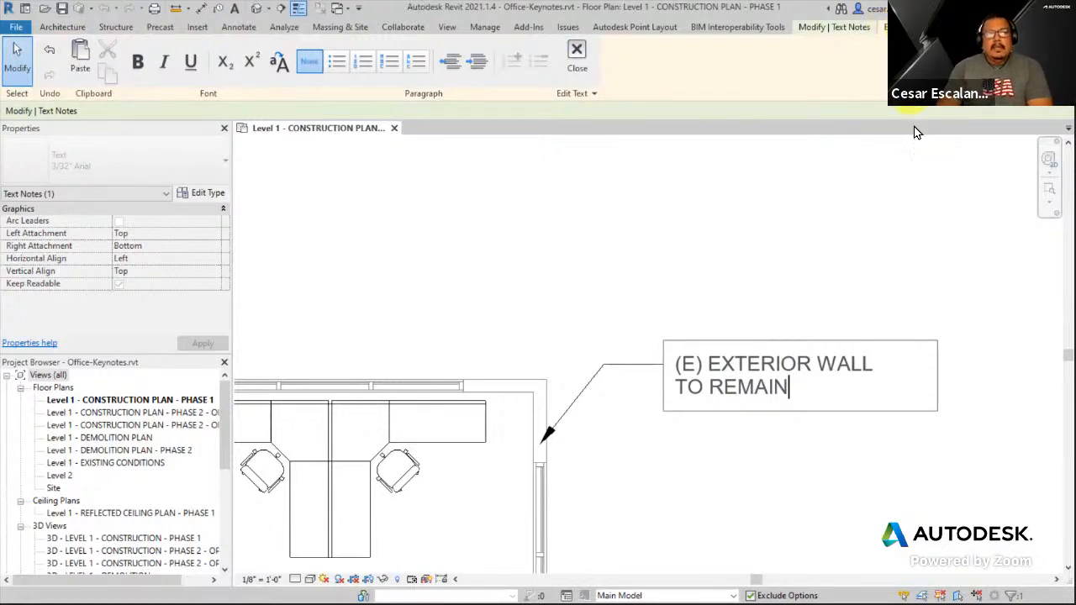
{"action": "left_click", "coordinate": [334, 67]}
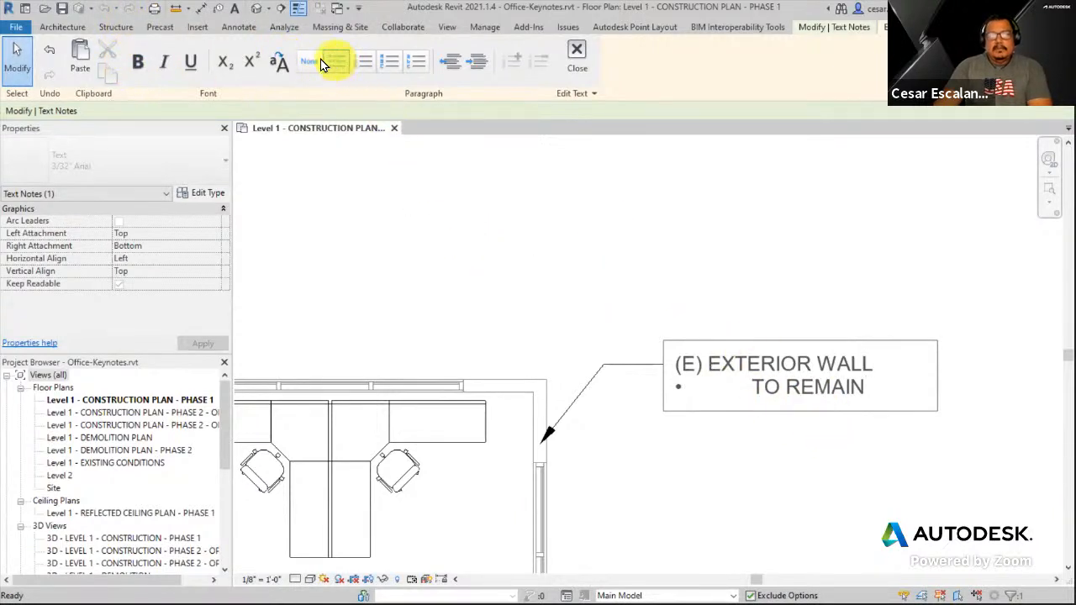
{"action": "left_click", "coordinate": [309, 65]}
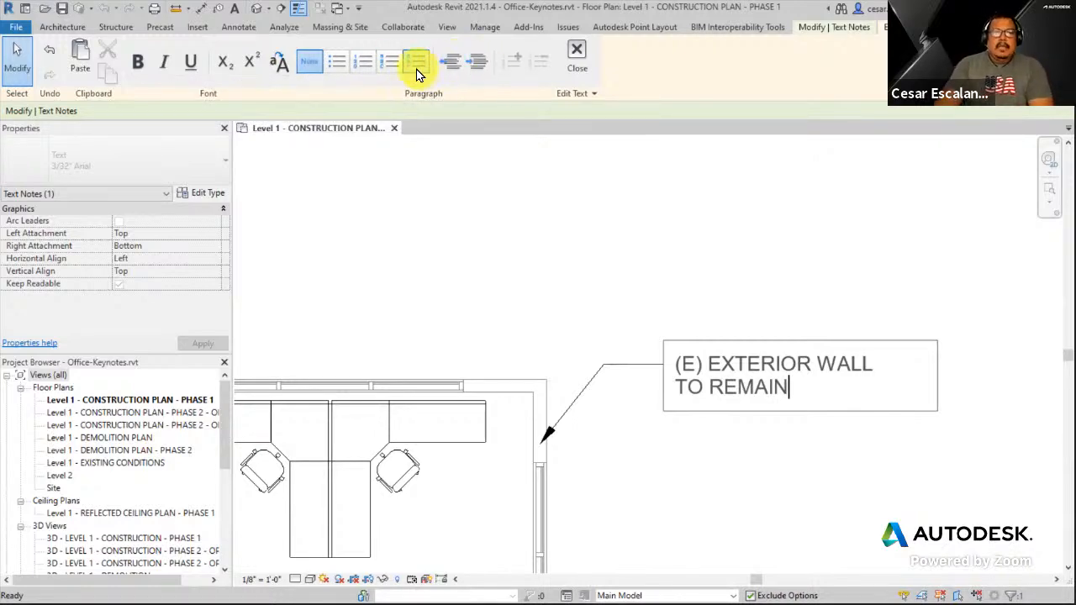
{"action": "left_click", "coordinate": [584, 62]}
Copy the exterior wall note with its leader straight down, below the original along the same wall.
{"action": "scroll", "coordinate": [803, 448], "scroll_direction": "down", "scroll_amount": 2}
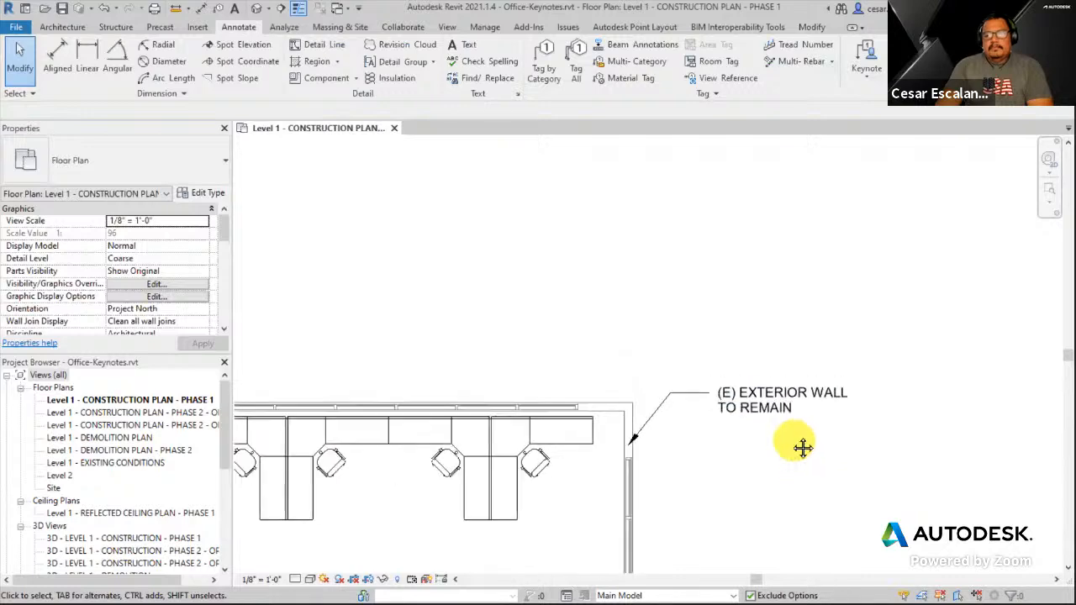
{"action": "middle_click_drag", "start_coordinate": [803, 448], "coordinate": [732, 336]}
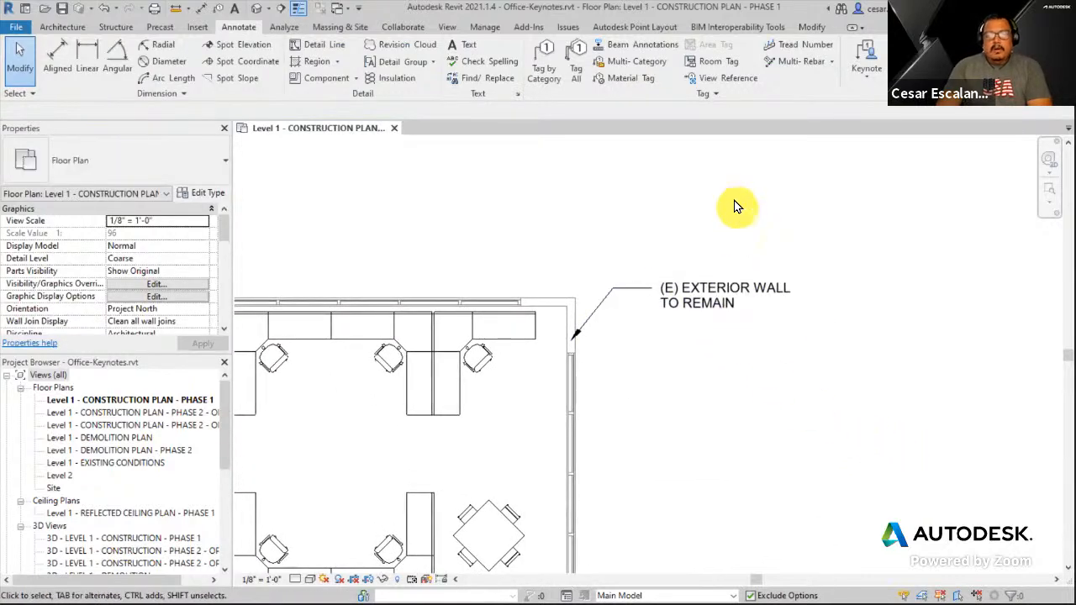
{"action": "scroll", "coordinate": [677, 368], "scroll_direction": "up", "scroll_amount": 2}
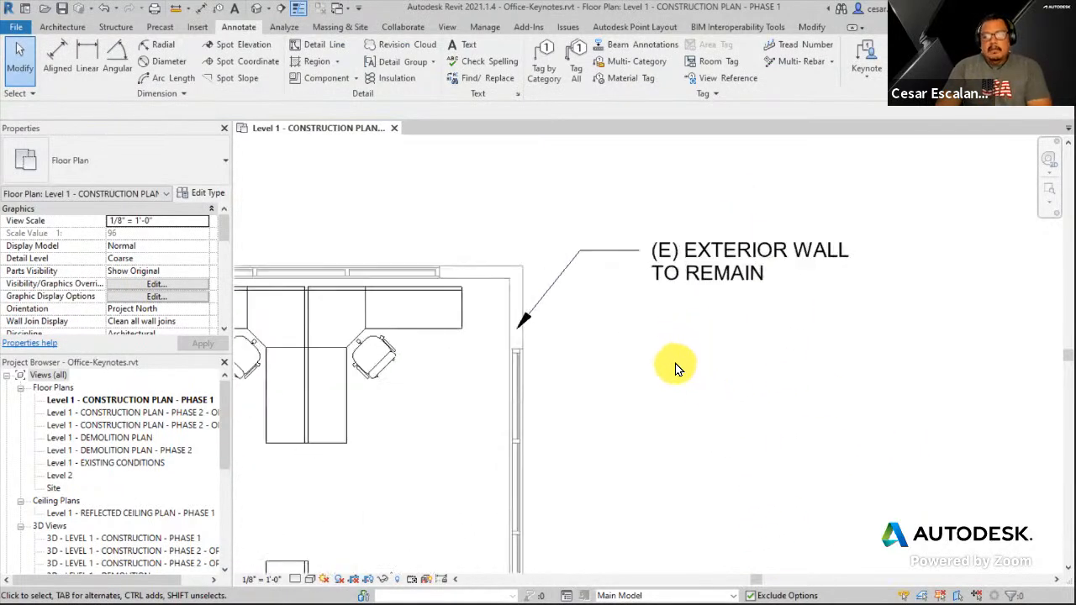
{"action": "scroll", "coordinate": [681, 379], "scroll_direction": "down", "scroll_amount": 1}
{"action": "left_click", "coordinate": [694, 311]}
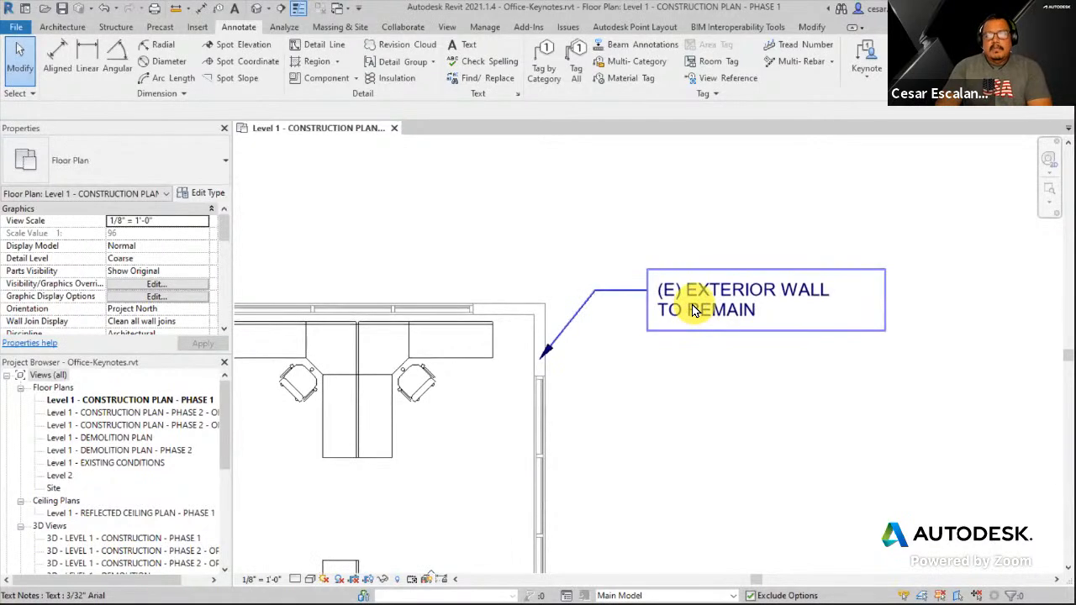
{"action": "left_click", "coordinate": [694, 309]}
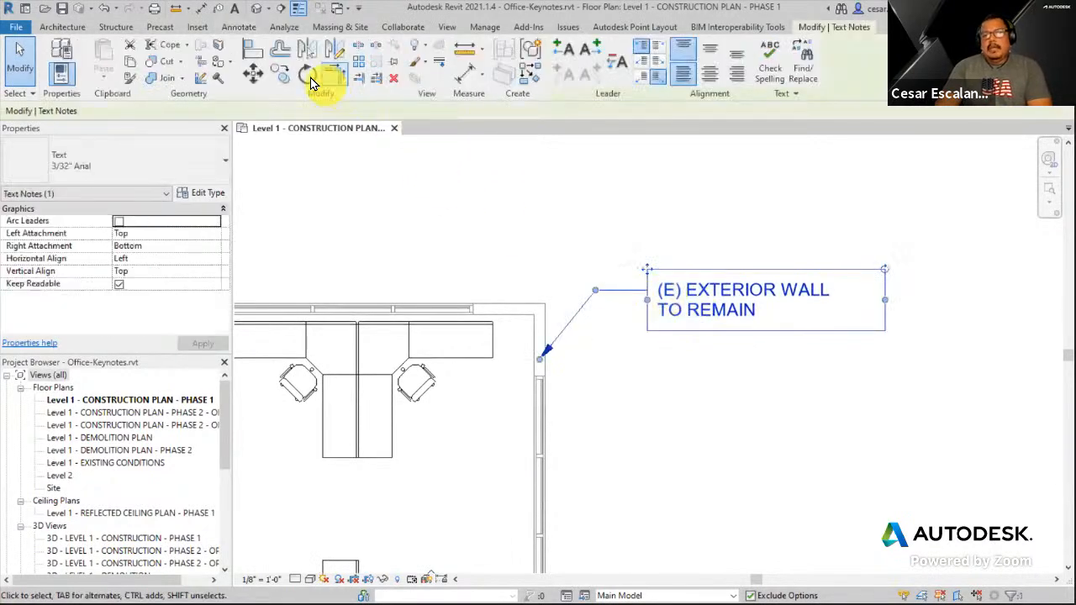
{"action": "left_click", "coordinate": [252, 73]}
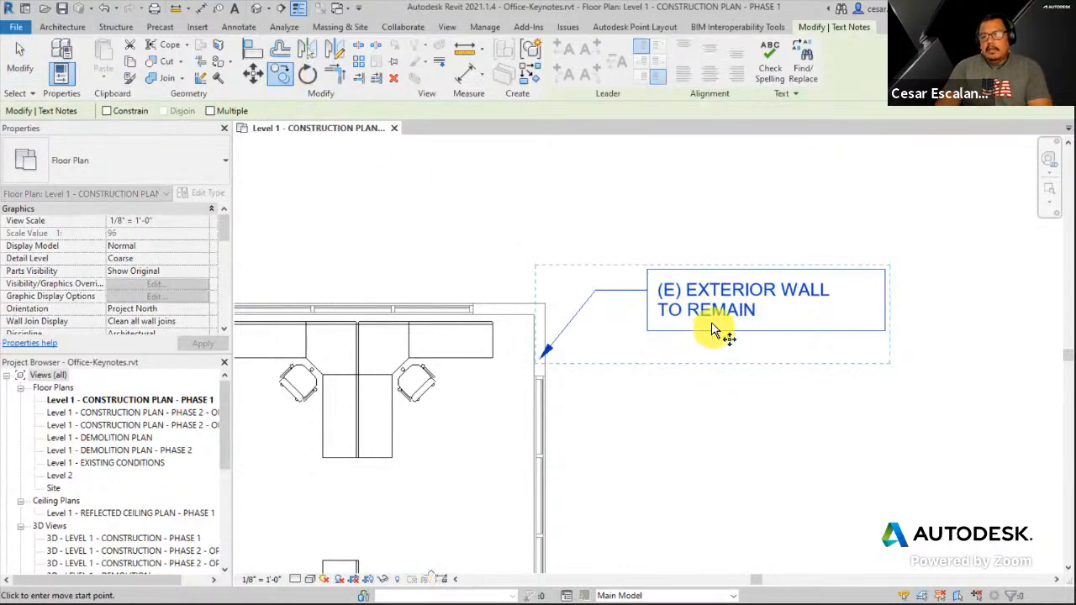
{"action": "left_click", "coordinate": [713, 321]}
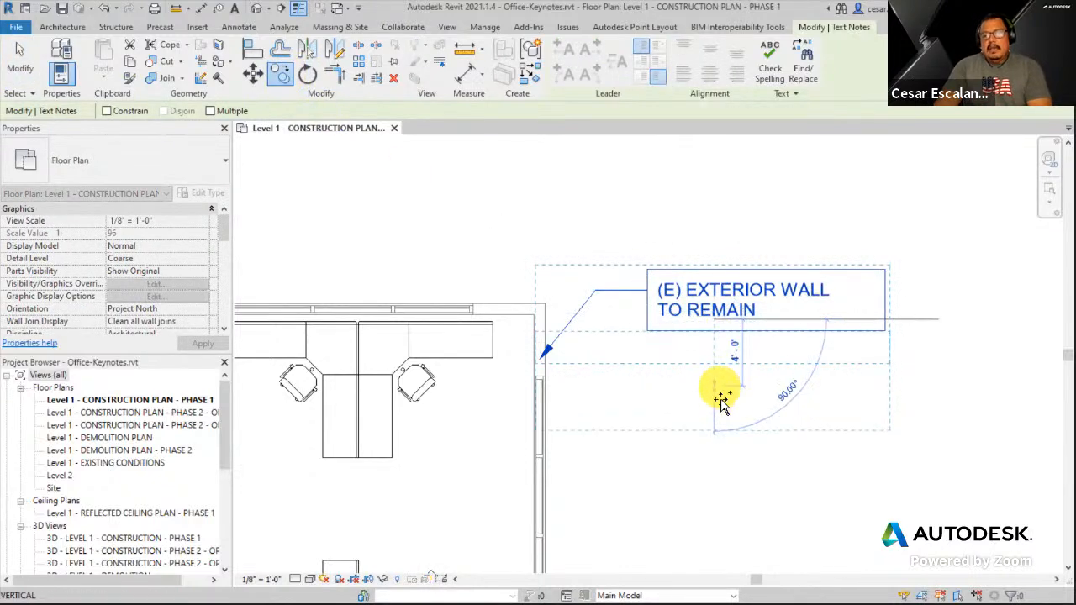
{"action": "left_click", "coordinate": [716, 492]}
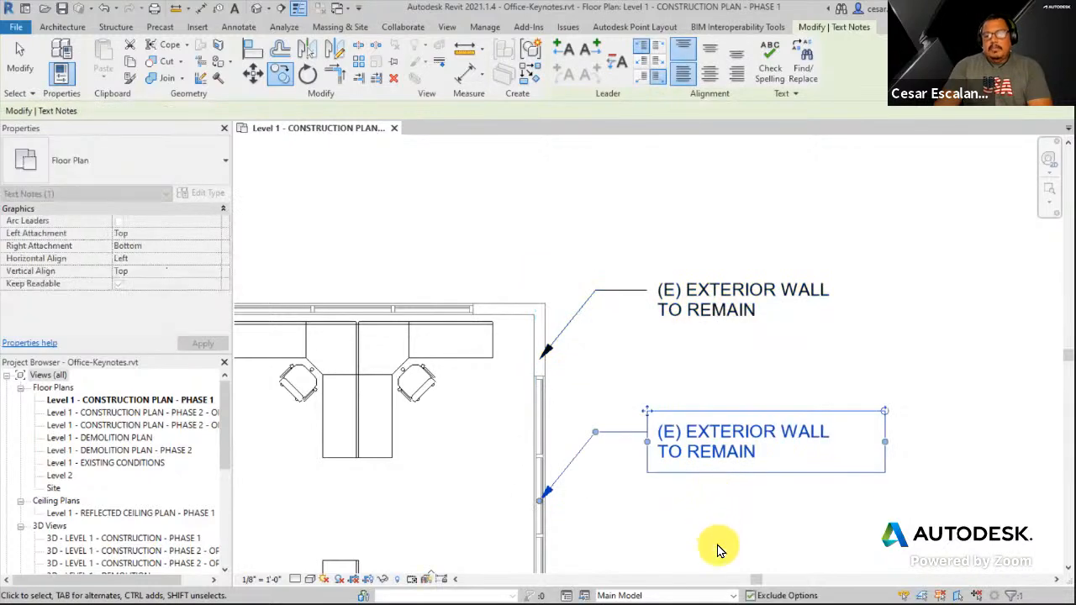
{"action": "scroll", "coordinate": [691, 420], "scroll_direction": "up", "scroll_amount": 3}
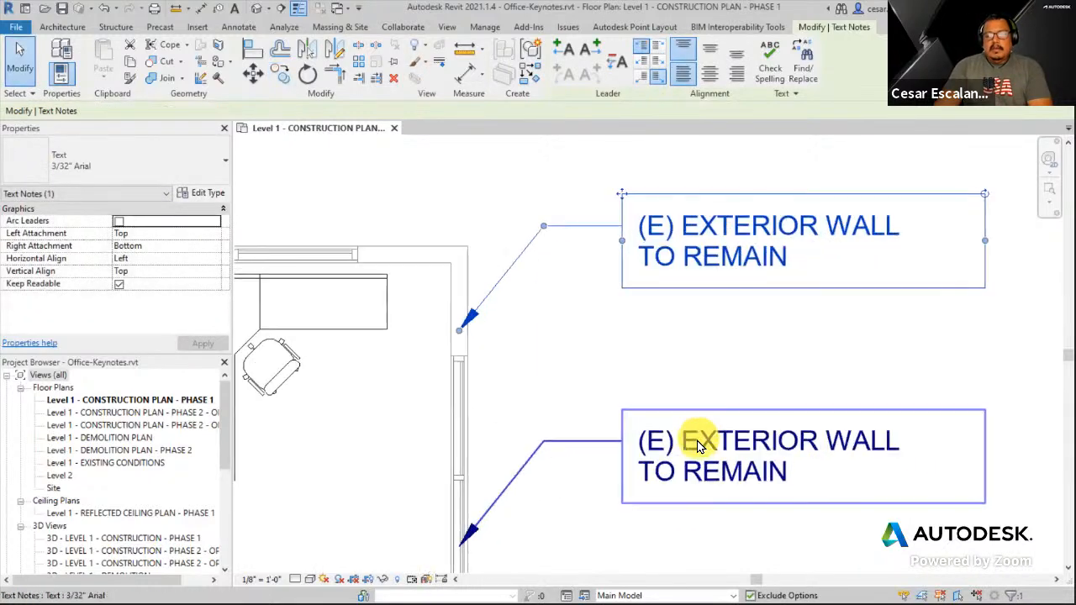
{"action": "scroll", "coordinate": [692, 440], "scroll_direction": "down", "scroll_amount": 2}
Make a drag copy of the upper exterior wall note between the two existing notes, and undo that copy.
{"action": "left_click", "coordinate": [732, 342]}
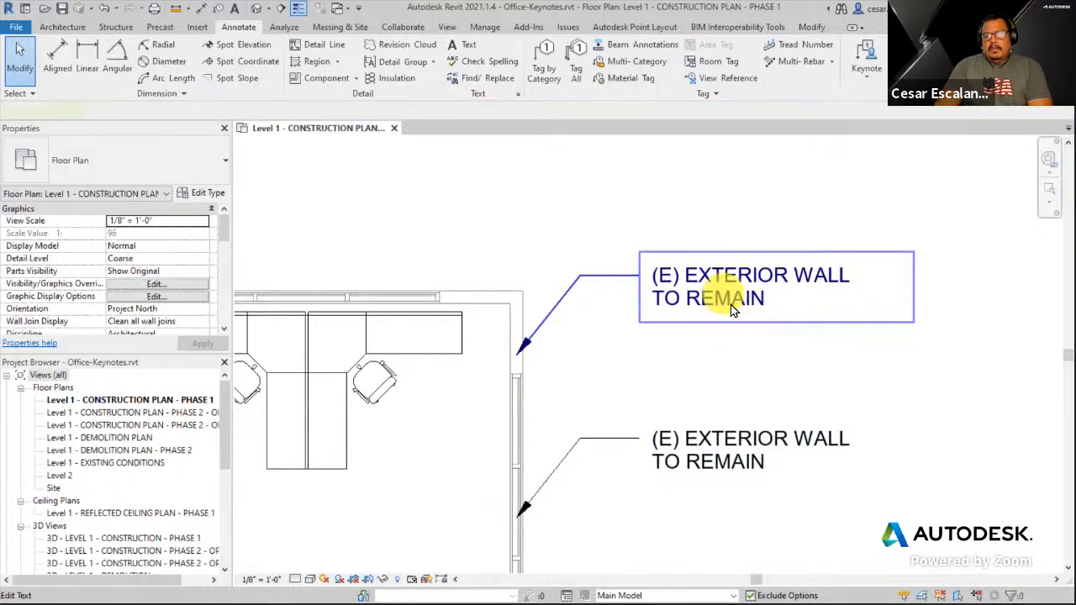
{"action": "left_click", "coordinate": [728, 299]}
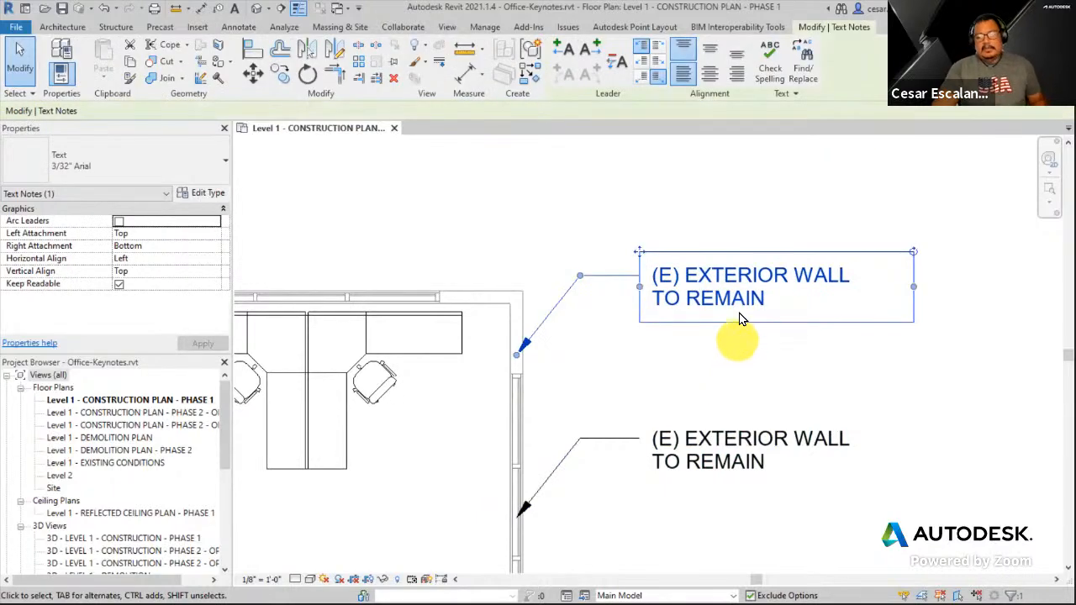
{"action": "left_click_drag", "start_coordinate": [751, 327], "coordinate": [753, 371]}
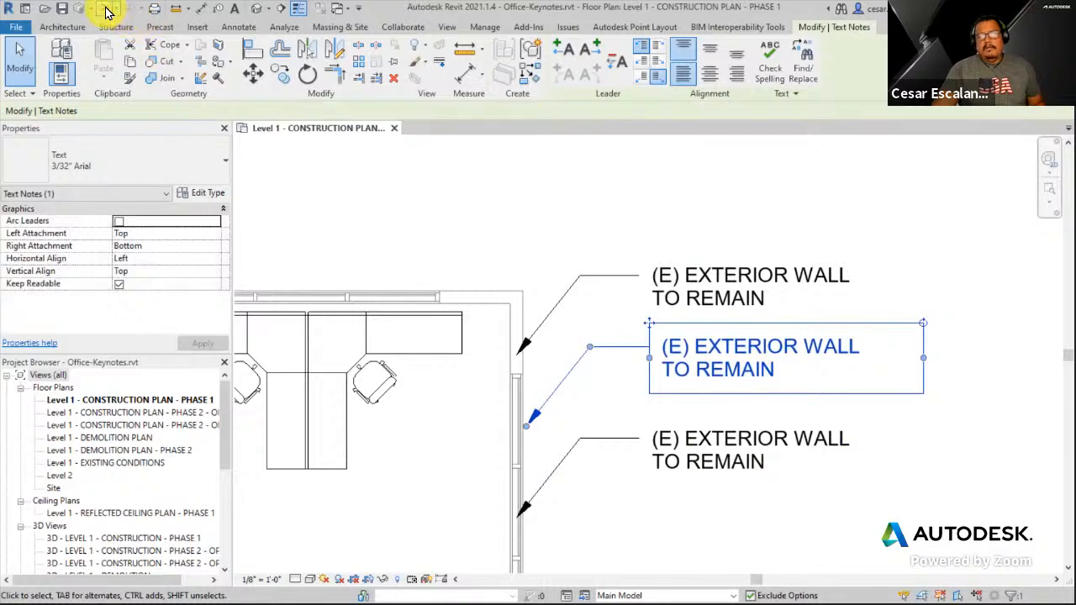
{"action": "left_click", "coordinate": [104, 8]}
Delete the lower copy of the exterior wall note.
{"action": "left_click", "coordinate": [661, 435]}
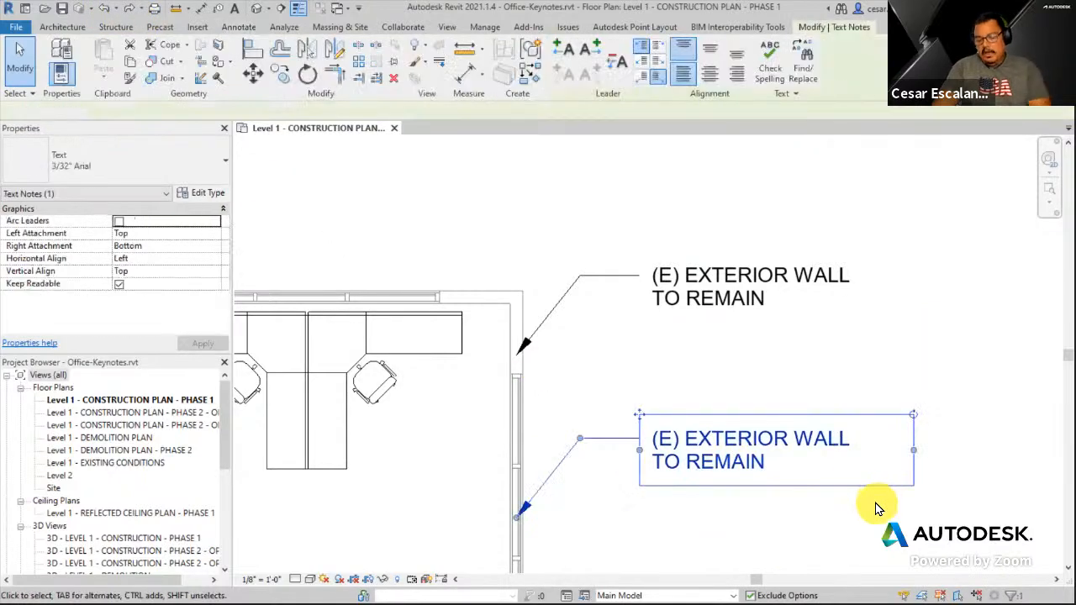
{"action": "key", "text": "Delete"}
{"action": "scroll", "coordinate": [812, 512], "scroll_direction": "down", "scroll_amount": 2}
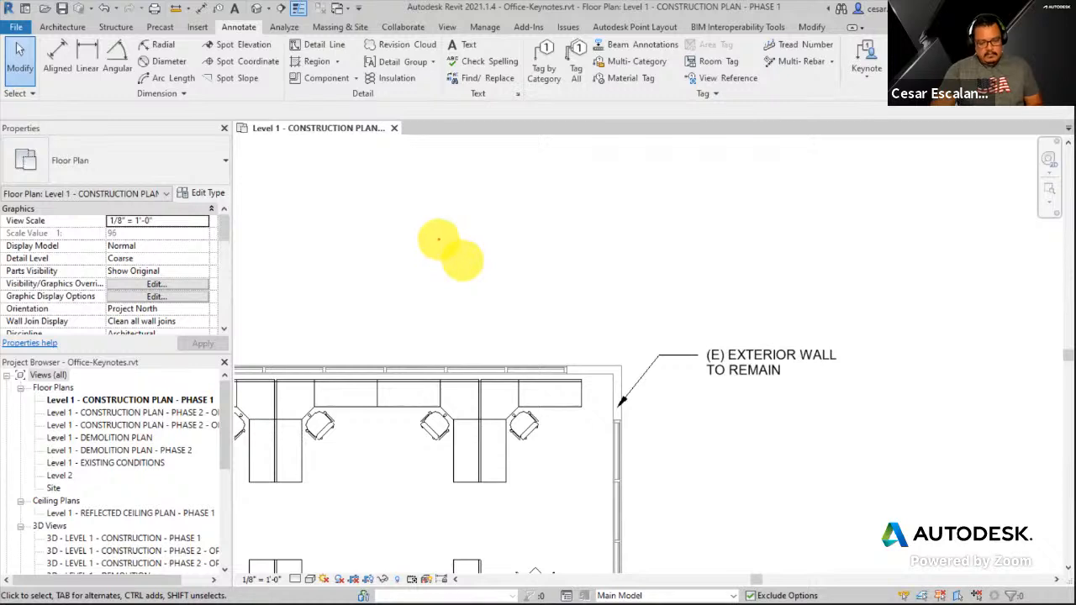
{"action": "key", "text": "t"}
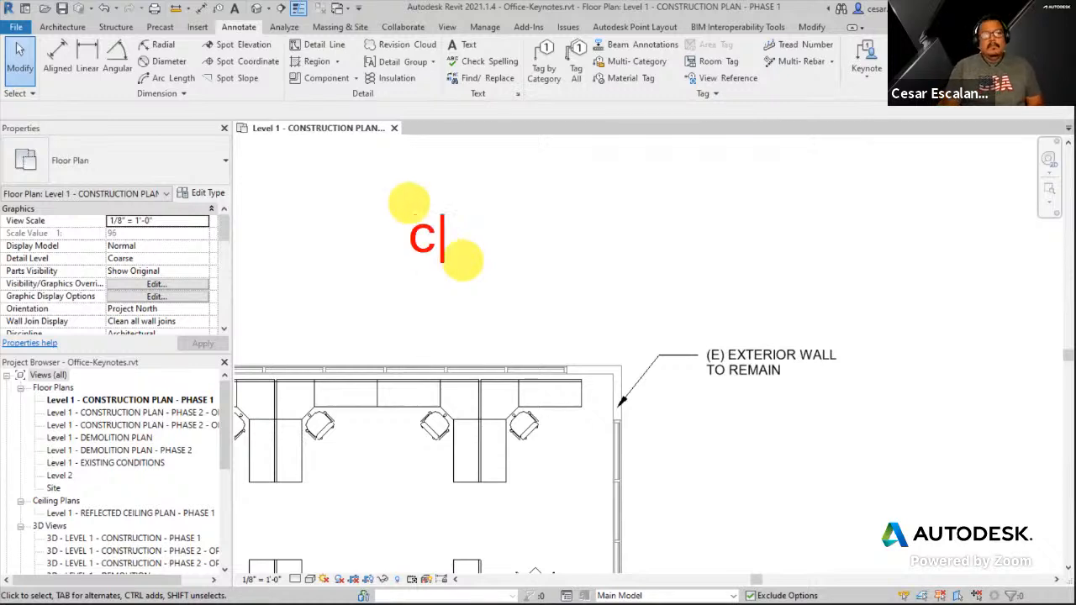
{"action": "key", "text": "BackSpace"}
{"action": "key", "text": "BackSpace"}
{"action": "type", "text": "rt"}
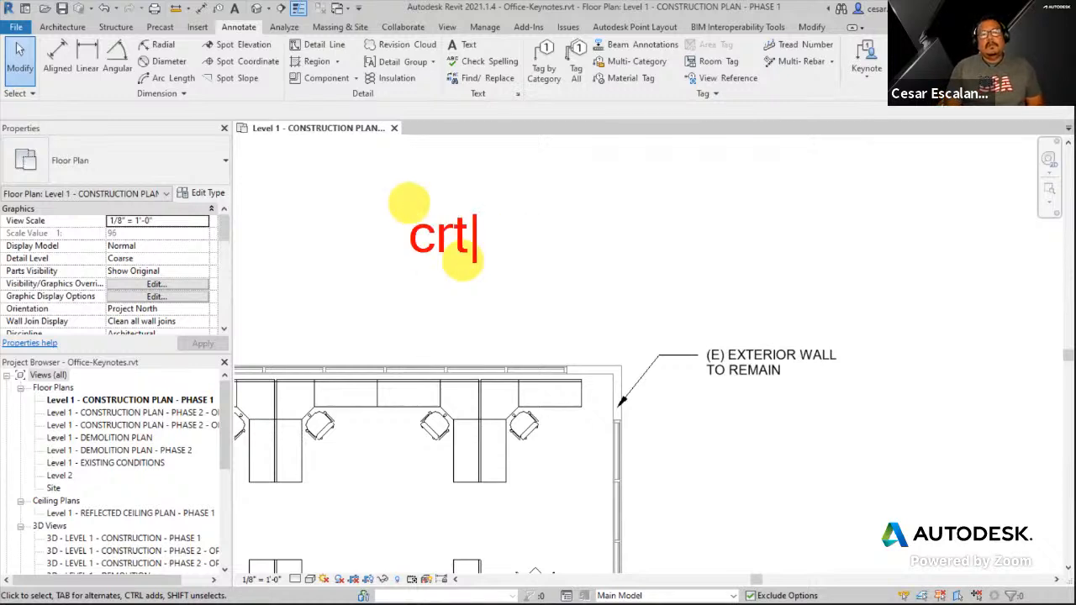
{"action": "type", "text": "l "}
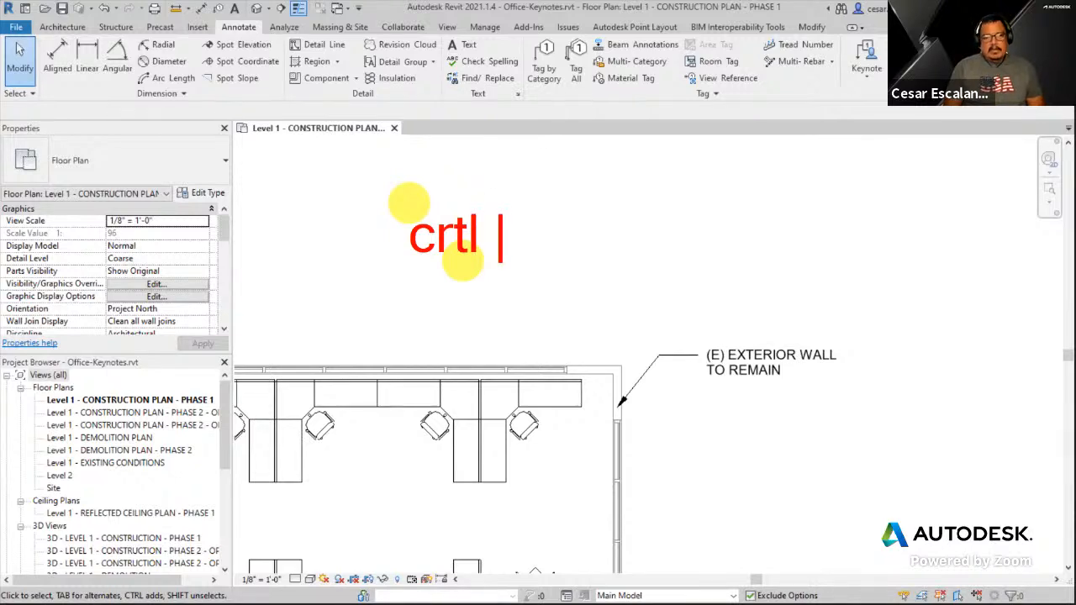
{"action": "type", "text": "key + C"}
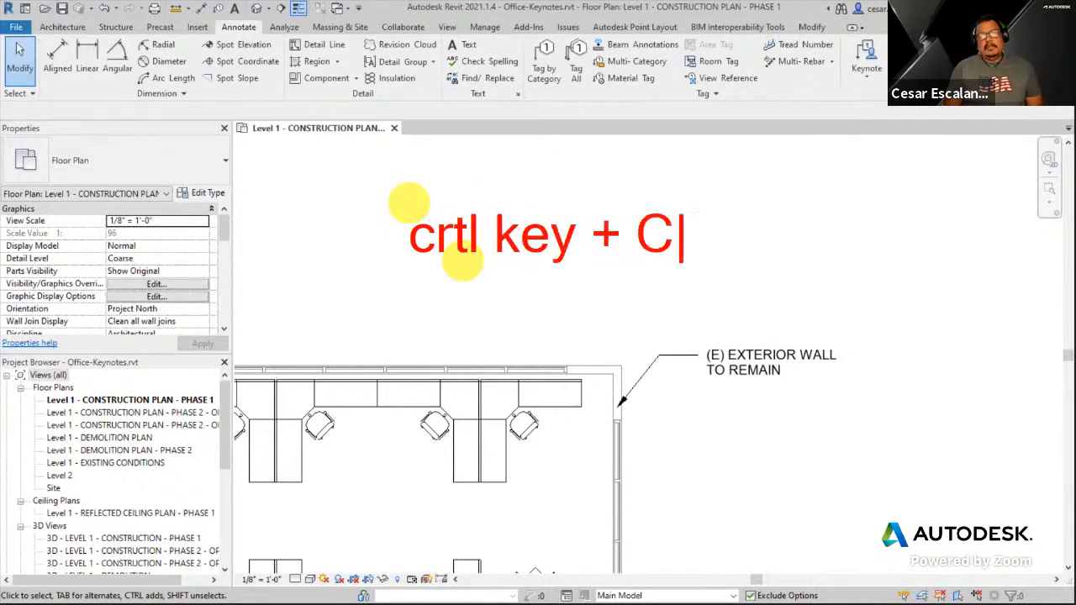
{"action": "type", "text": " = Copy"}
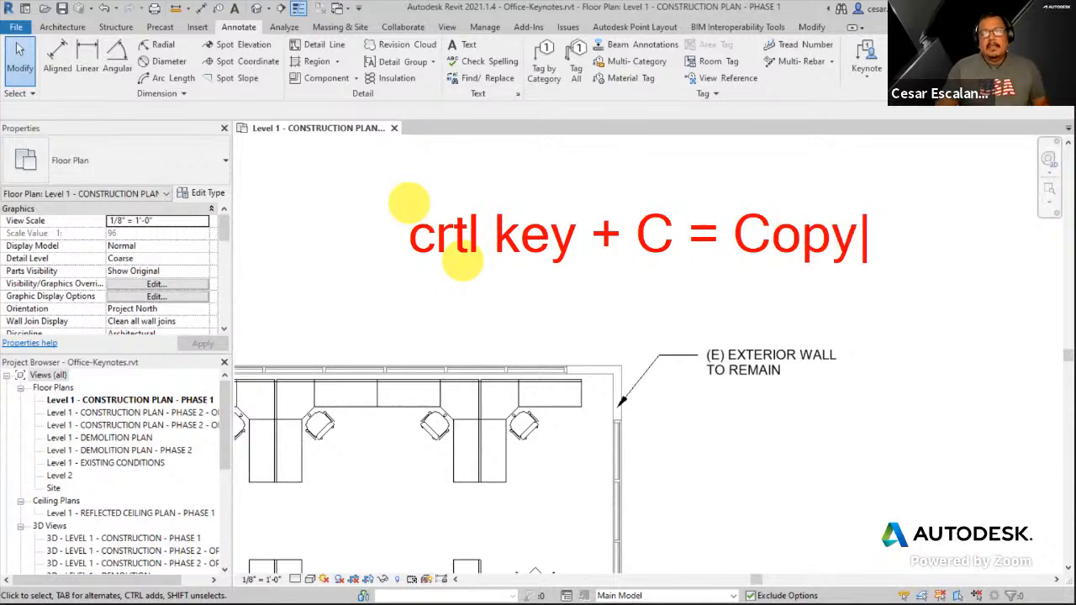
{"action": "key", "text": "Escape"}
{"action": "key", "text": "Escape"}
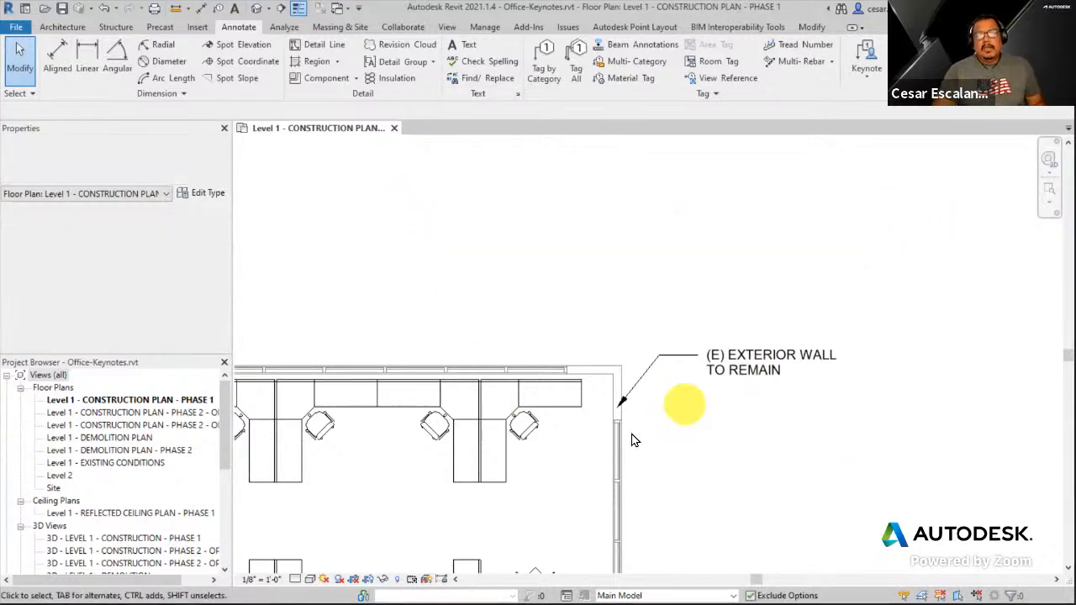
Copy the executive chair and the work station cubicle into the open floor near their originals, and undo both copies.
{"action": "left_click", "coordinate": [538, 431]}
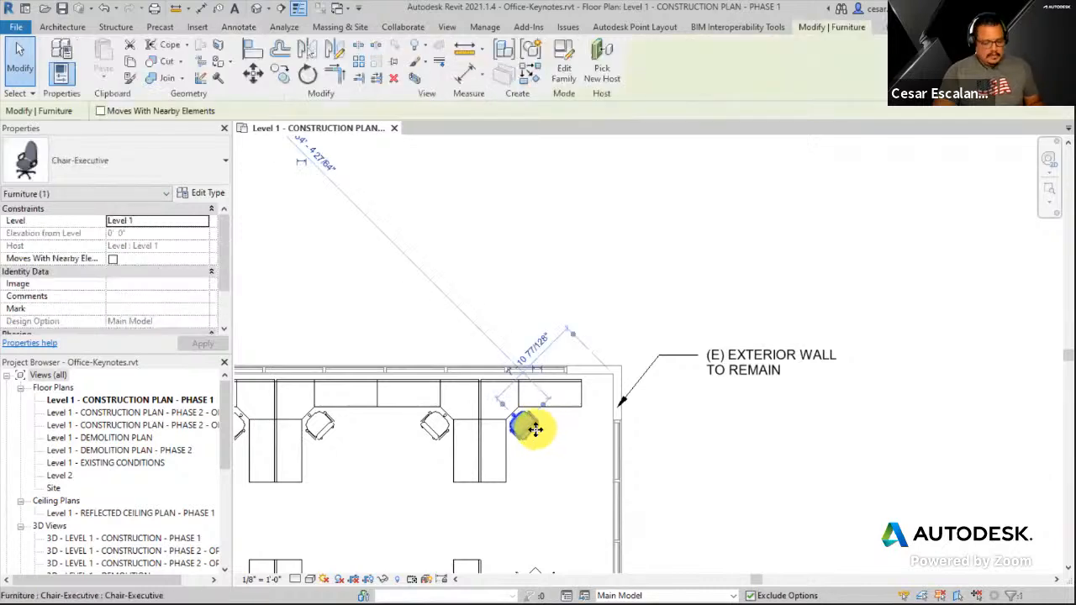
{"action": "left_click_drag", "start_coordinate": [534, 430], "coordinate": [577, 491]}
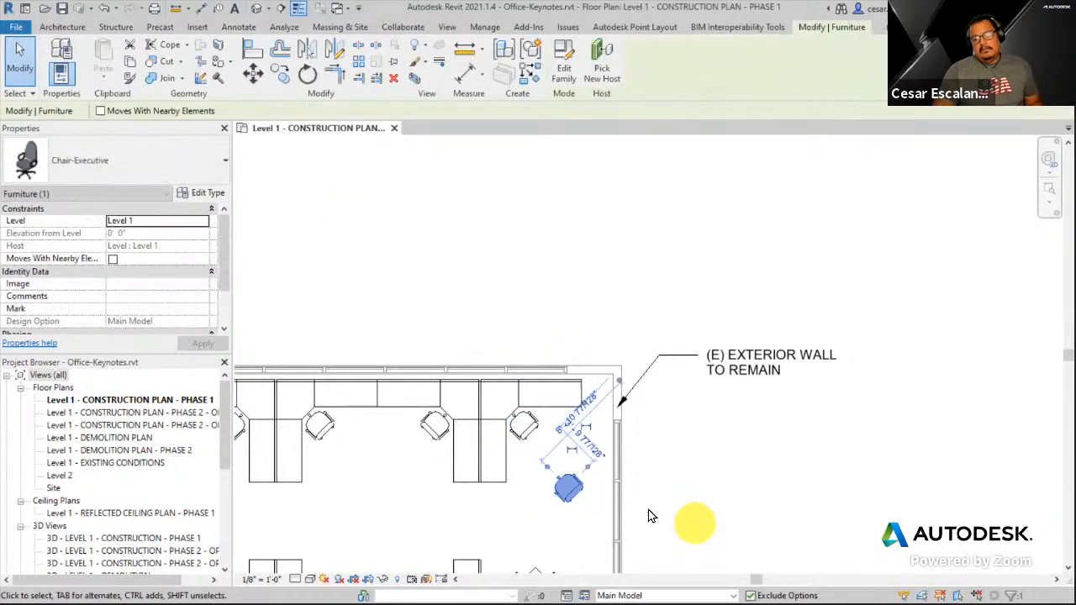
{"action": "left_click_drag", "start_coordinate": [456, 481], "coordinate": [404, 547]}
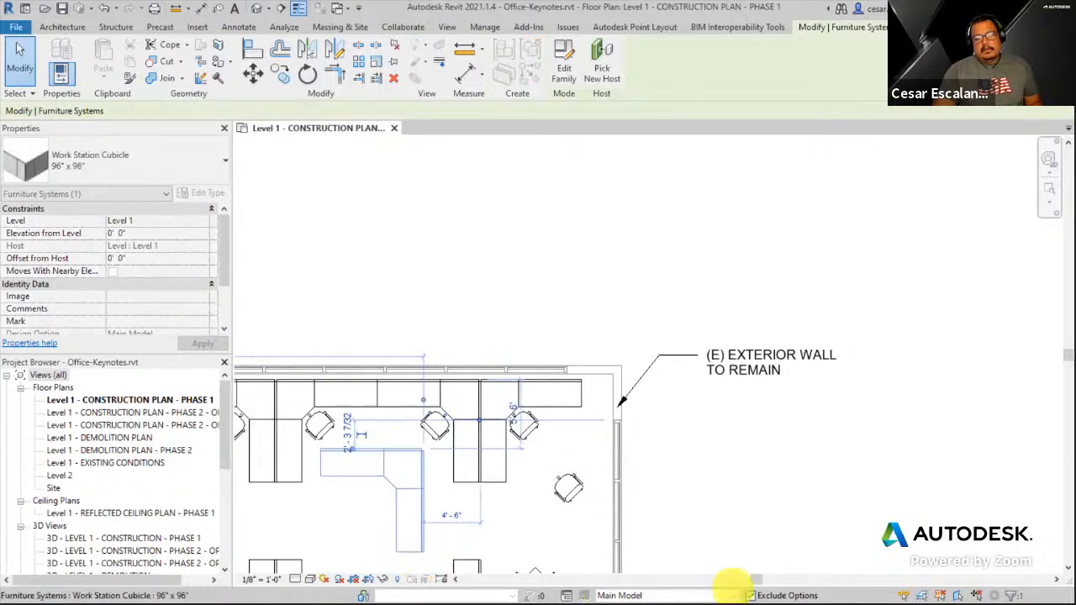
{"action": "left_click", "coordinate": [103, 8]}
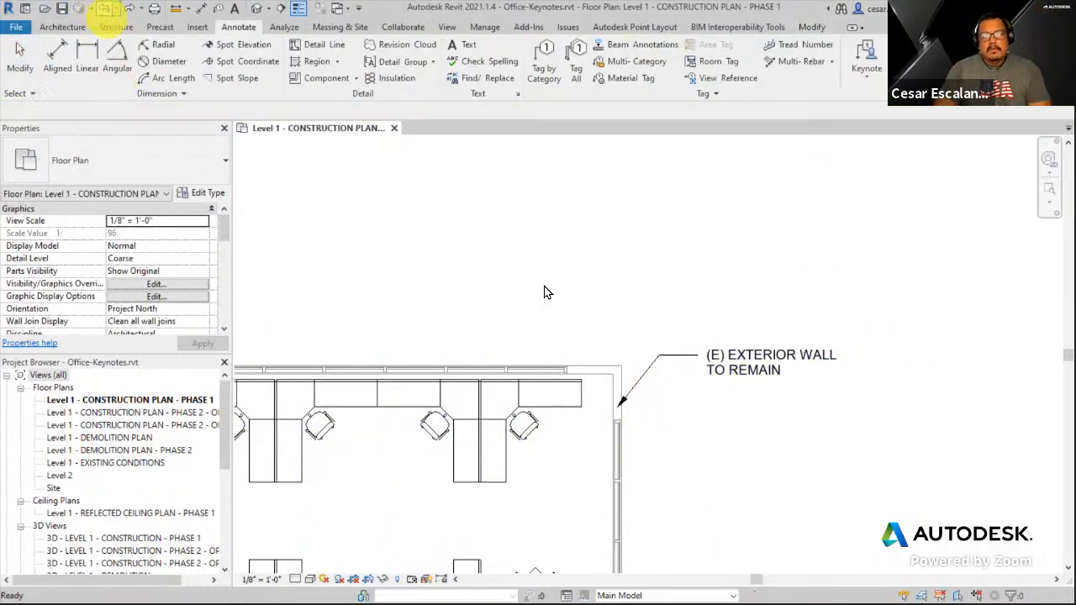
{"action": "left_click", "coordinate": [790, 475]}
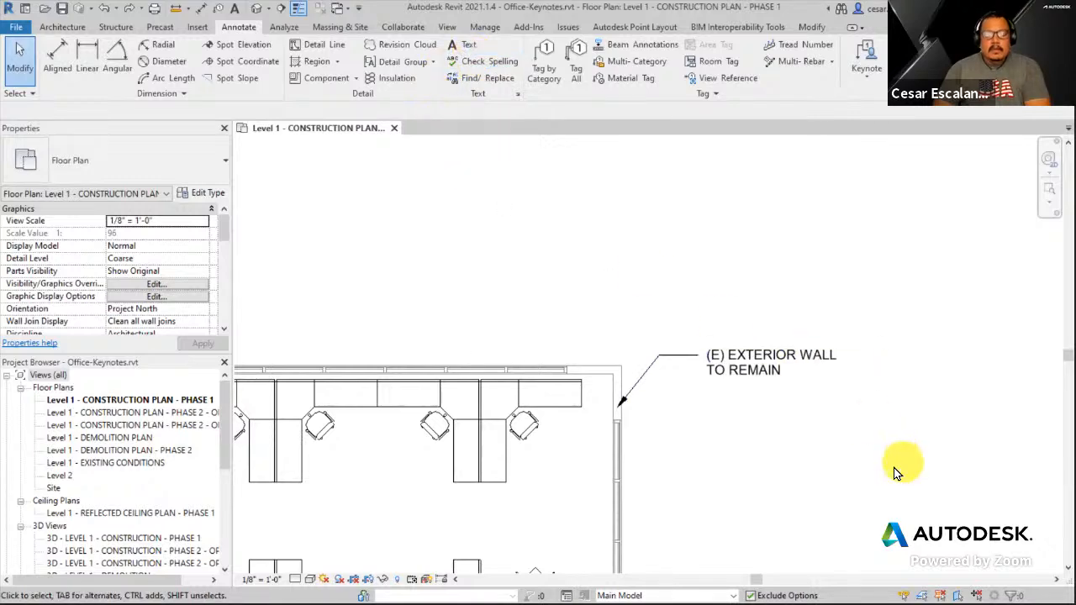
Copy the exterior wall note with its leader below the original, and undo the extra overlapping duplicate.
{"action": "scroll", "coordinate": [688, 425], "scroll_direction": "up", "scroll_amount": 2}
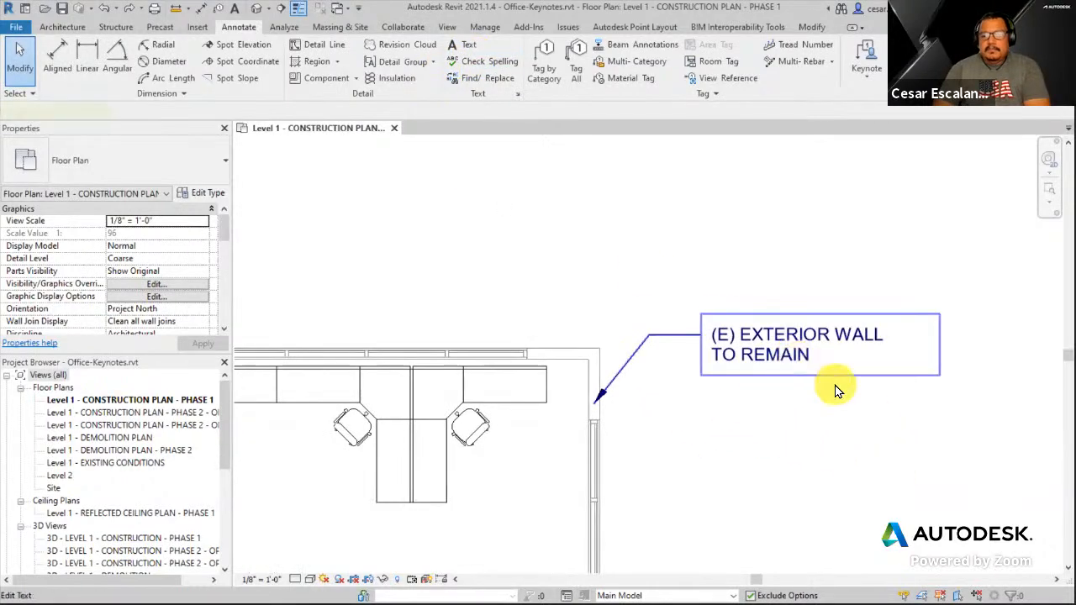
{"action": "left_click", "coordinate": [775, 361]}
{"action": "left_click_drag", "start_coordinate": [777, 362], "coordinate": [812, 463]}
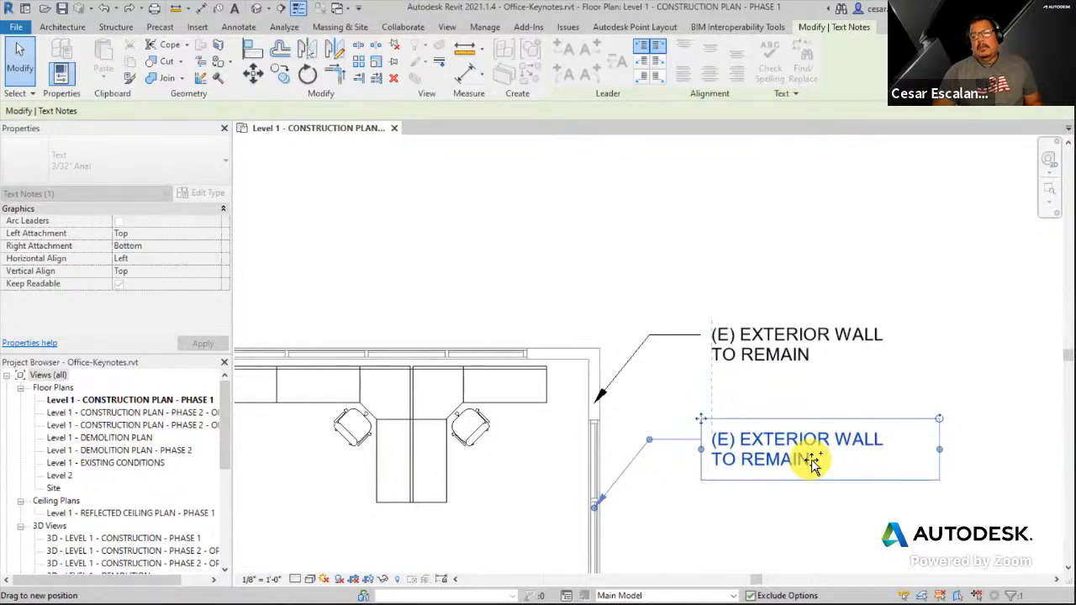
{"action": "mouse_move", "coordinate": [813, 462]}
{"action": "left_mouse_down"}
{"action": "mouse_move", "coordinate": [775, 469]}
{"action": "mouse_move", "coordinate": [784, 476]}
{"action": "left_mouse_up"}
{"action": "left_click", "coordinate": [799, 544]}
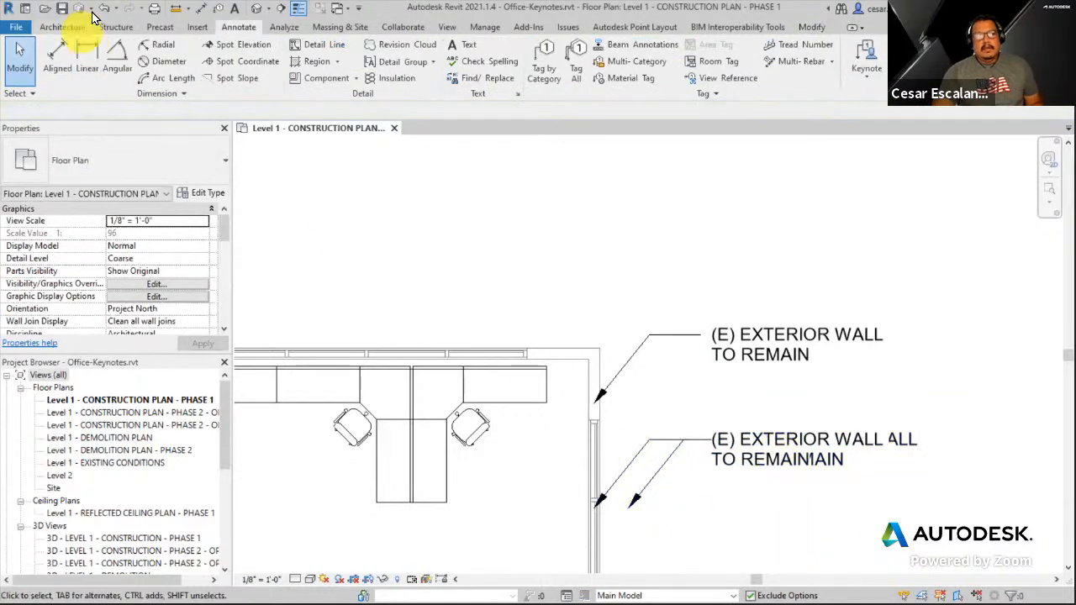
{"action": "left_click", "coordinate": [103, 8]}
Align the lower note's text under the upper note and place its leader arrowhead on the exterior wall's glazing.
{"action": "left_click", "coordinate": [792, 446]}
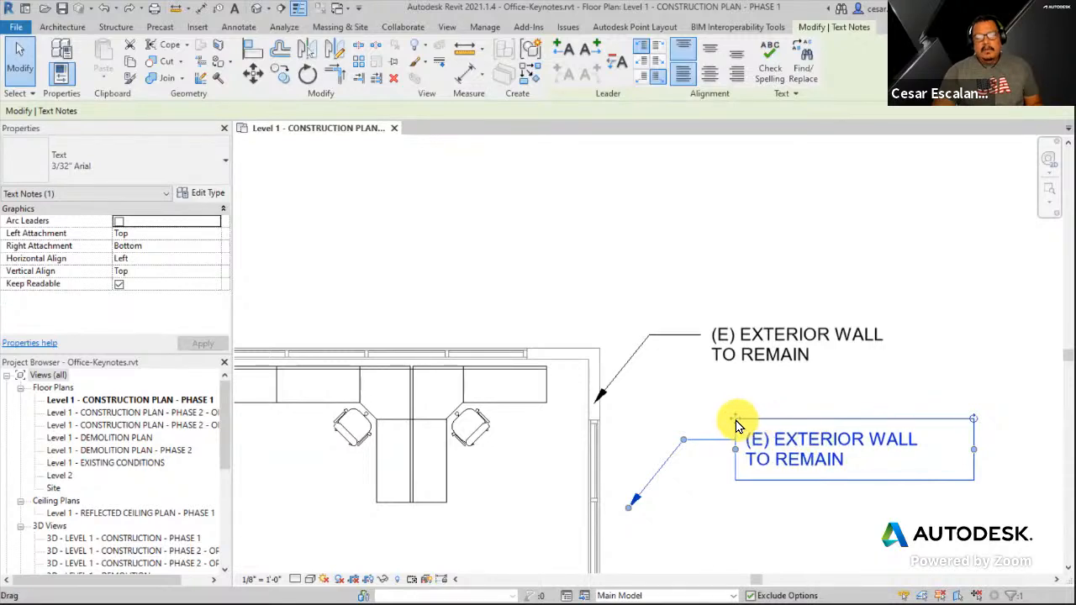
{"action": "left_click_drag", "start_coordinate": [737, 424], "coordinate": [837, 423]}
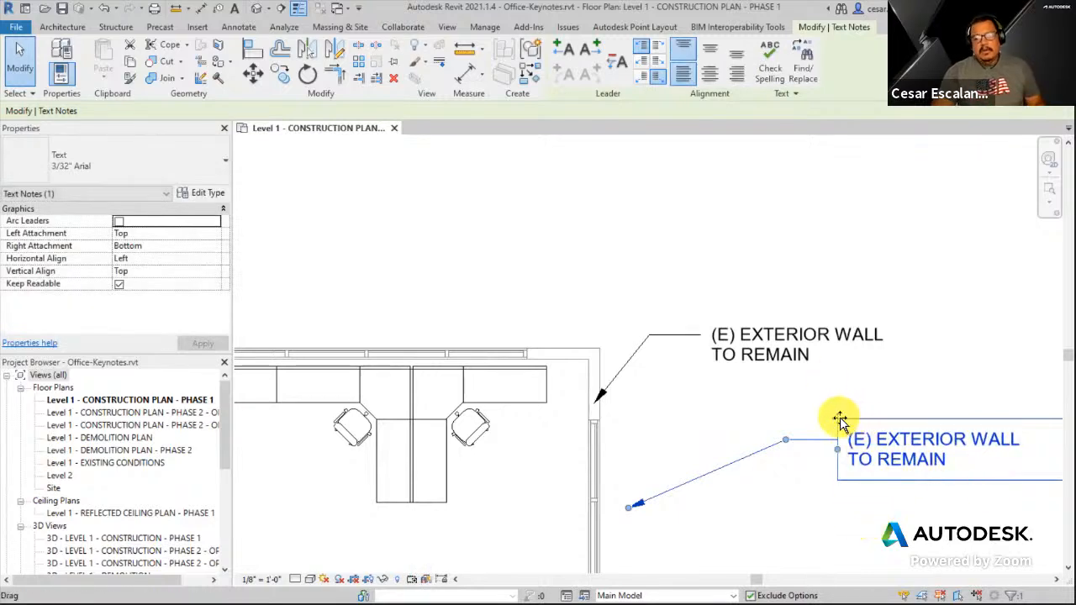
{"action": "left_click_drag", "start_coordinate": [840, 421], "coordinate": [704, 423]}
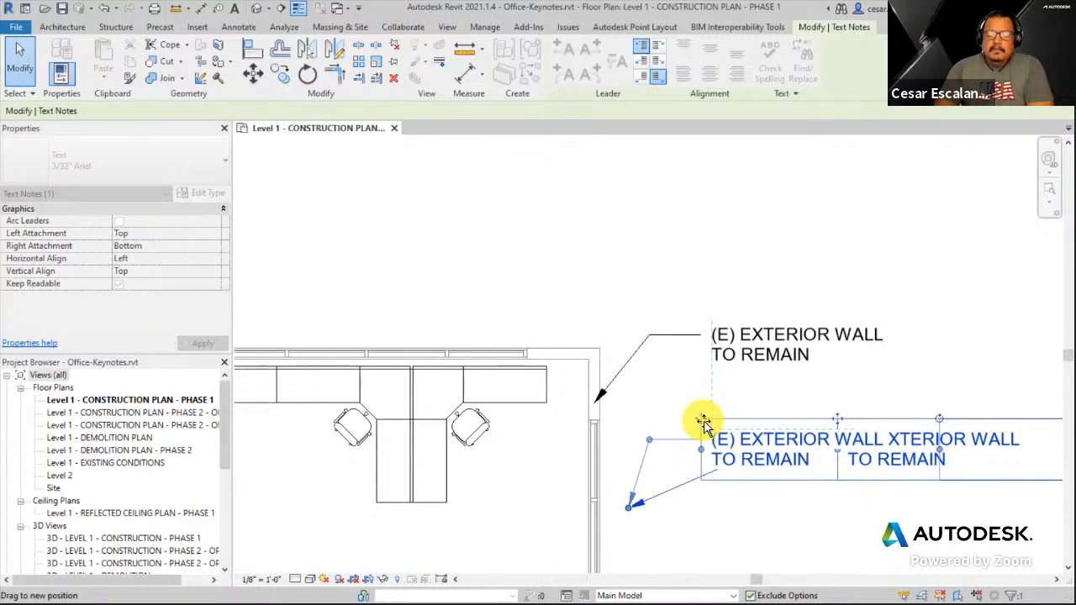
{"action": "left_click_drag", "start_coordinate": [707, 438], "coordinate": [707, 438]}
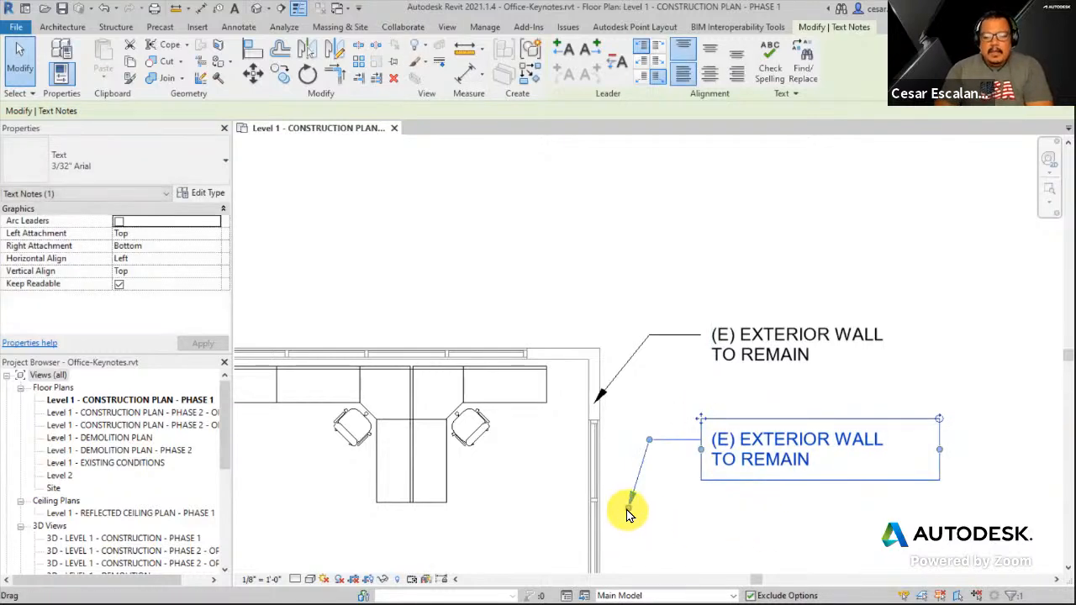
{"action": "left_click_drag", "start_coordinate": [628, 507], "coordinate": [600, 504]}
Replace WALL with STOREFRONT in the lower note and finish editing the text.
{"action": "double_click", "coordinate": [749, 451]}
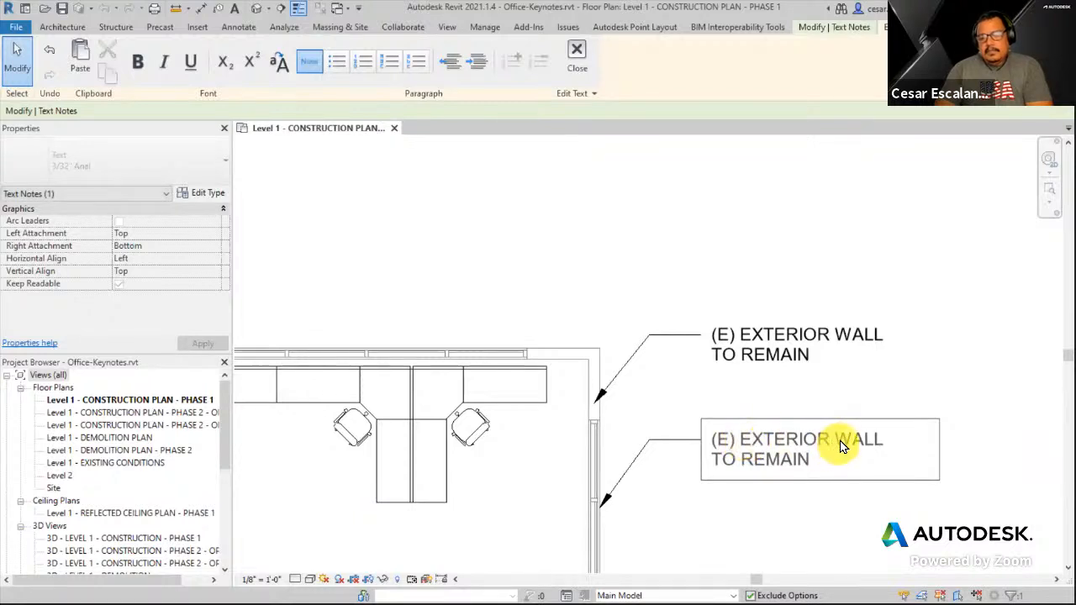
{"action": "left_click_drag", "start_coordinate": [841, 442], "coordinate": [893, 454]}
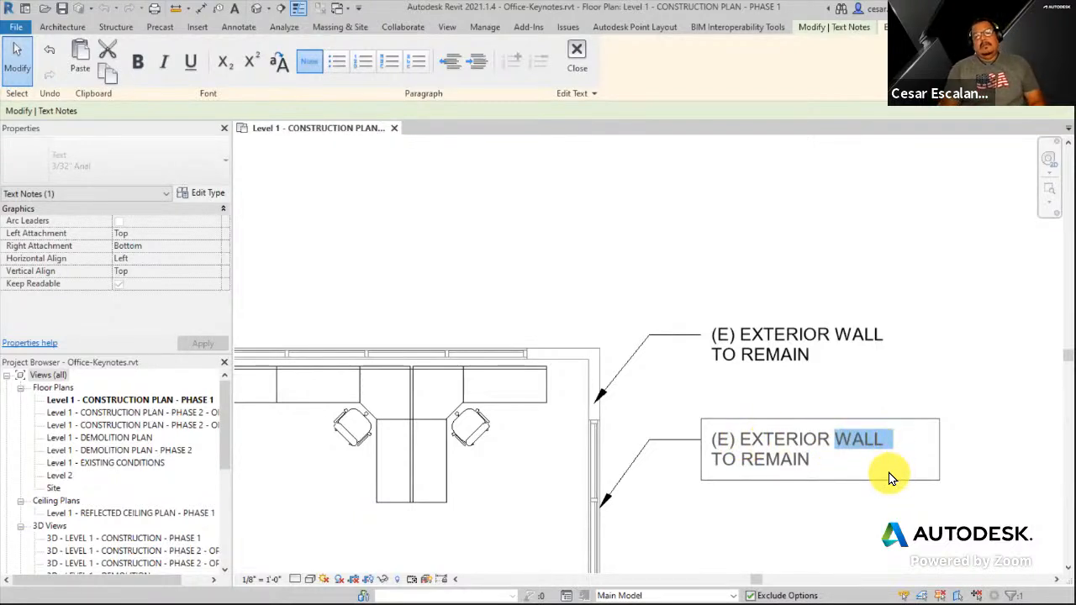
{"action": "type", "text": "store"}
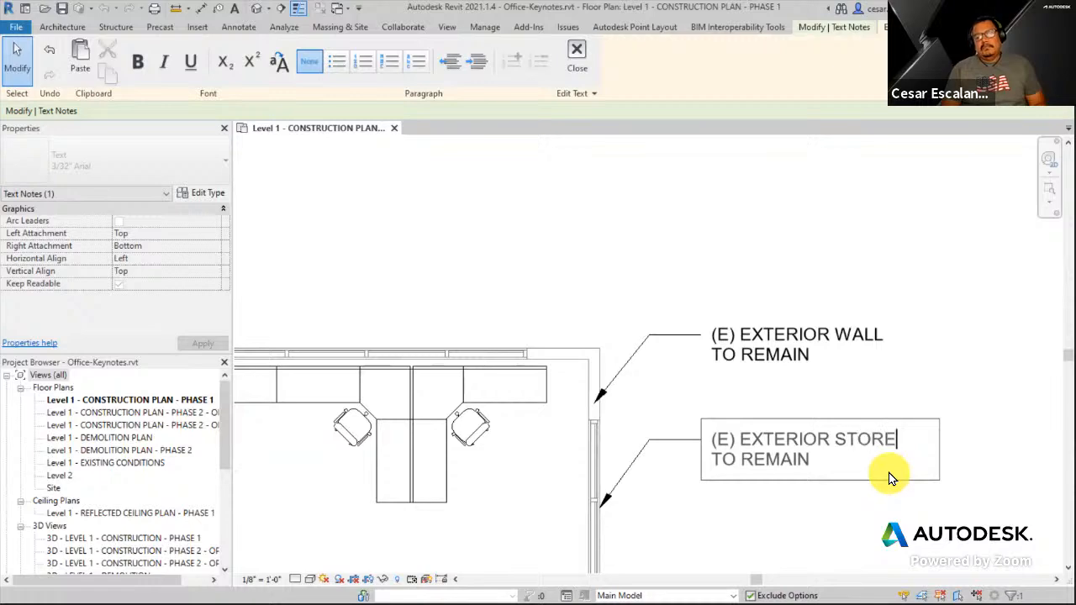
{"action": "type", "text": "fro"}
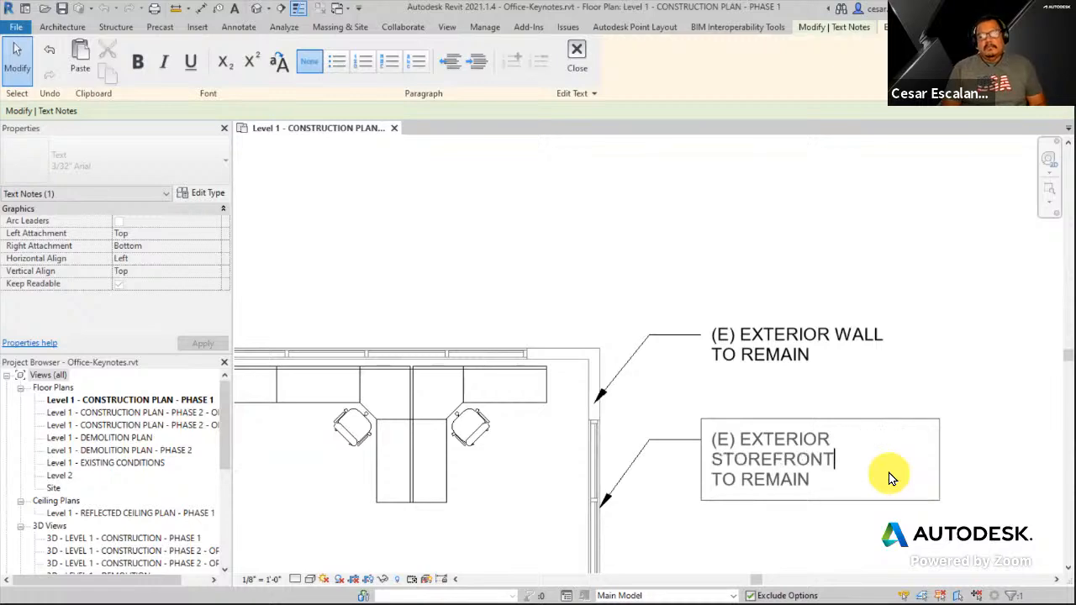
{"action": "left_click", "coordinate": [983, 328]}
{"action": "left_click", "coordinate": [976, 361]}
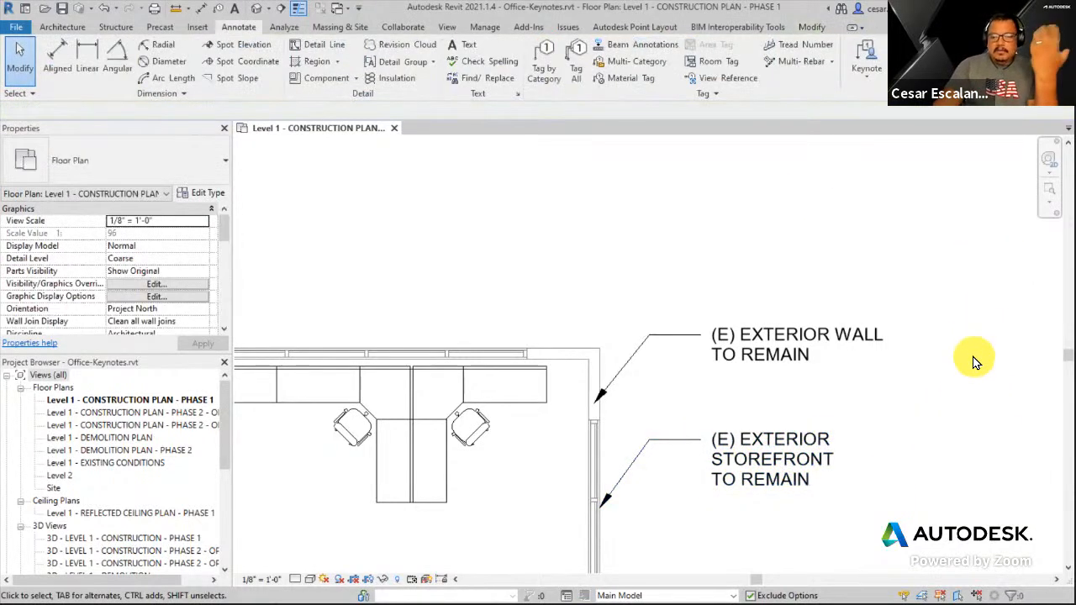
{"action": "scroll", "coordinate": [939, 387], "scroll_direction": "down", "scroll_amount": 2}
{"action": "middle_click_drag", "start_coordinate": [994, 457], "coordinate": [803, 423]}
{"action": "scroll", "coordinate": [672, 404], "scroll_direction": "up", "scroll_amount": 4}
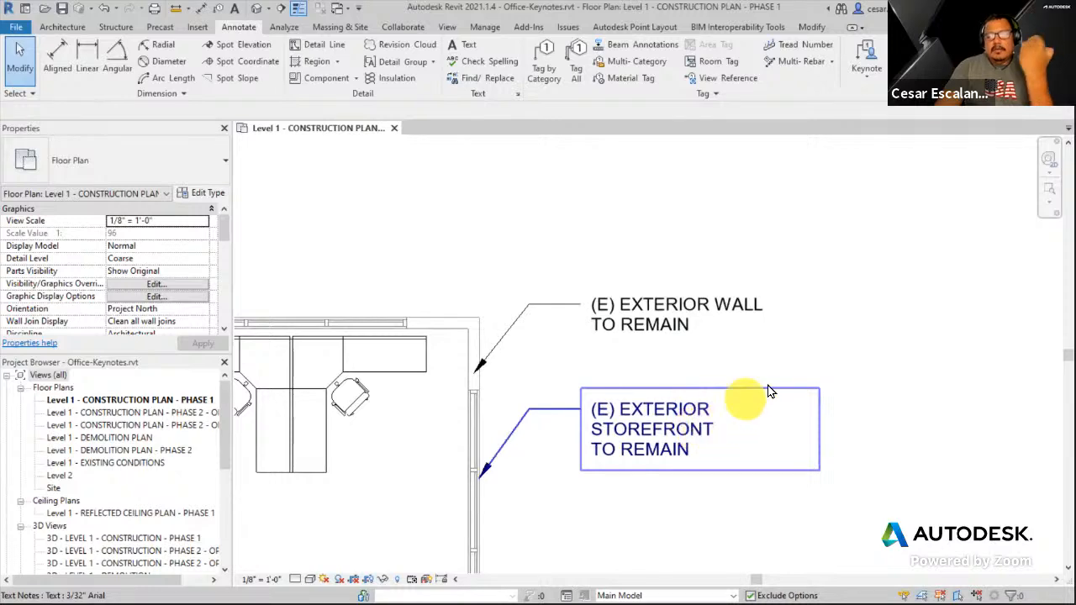
{"action": "middle_click_drag", "start_coordinate": [805, 365], "coordinate": [781, 384]}
{"action": "scroll", "coordinate": [756, 372], "scroll_direction": "up", "scroll_amount": 1}
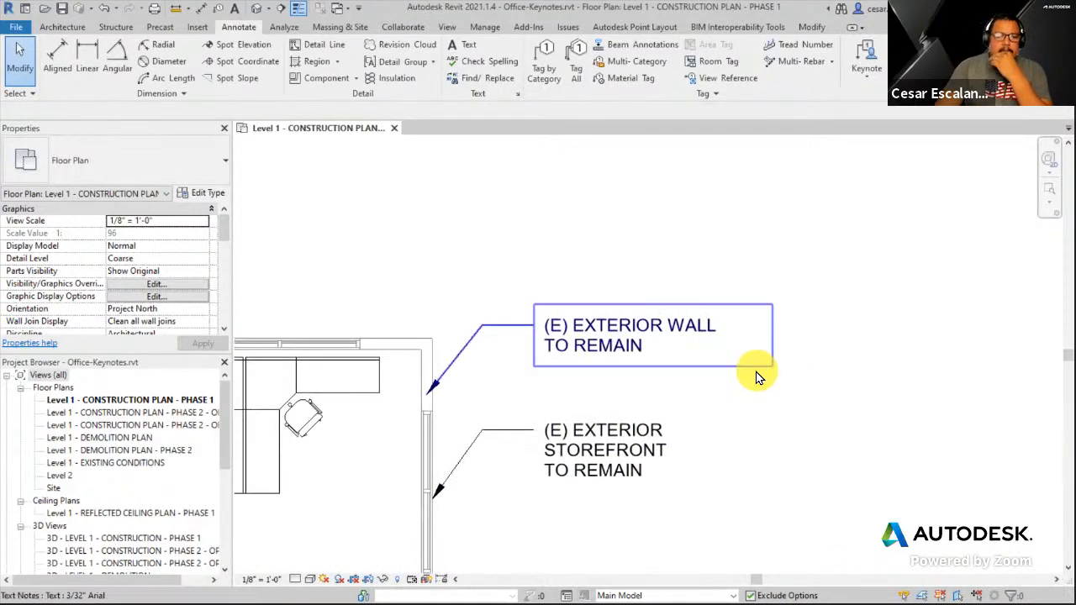
{"action": "scroll", "coordinate": [769, 379], "scroll_direction": "down", "scroll_amount": 3}
{"action": "scroll", "coordinate": [740, 403], "scroll_direction": "up", "scroll_amount": 1}
{"action": "scroll", "coordinate": [688, 435], "scroll_direction": "up", "scroll_amount": 1}
Narrow the storefront note's text box so it fits closely around its three lines of text.
{"action": "left_click", "coordinate": [665, 413]}
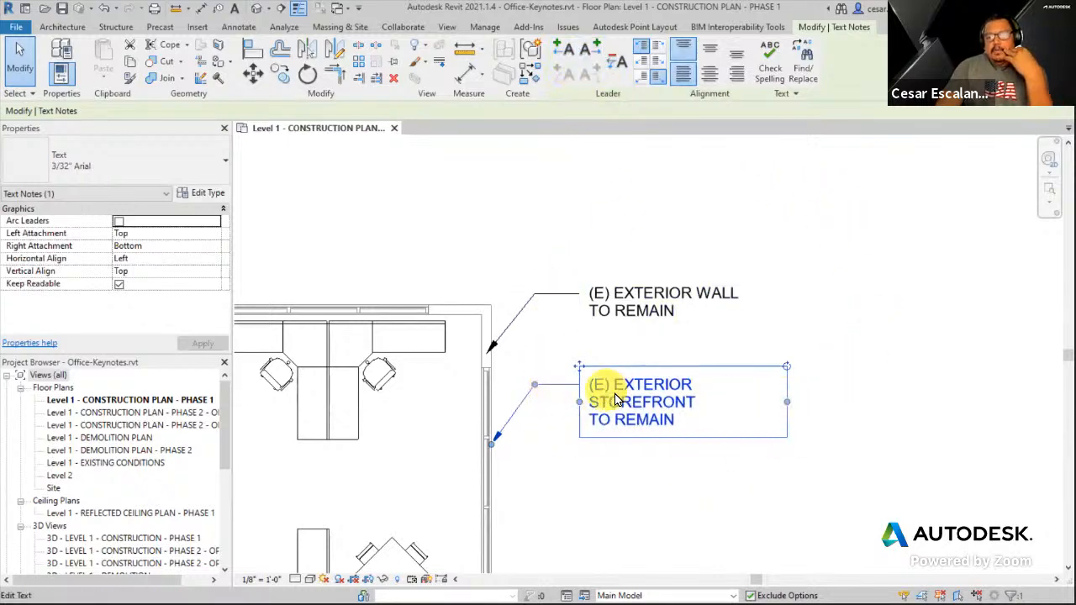
{"action": "middle_click_drag", "start_coordinate": [662, 404], "coordinate": [831, 352]}
{"action": "scroll", "coordinate": [832, 350], "scroll_direction": "down", "scroll_amount": 2}
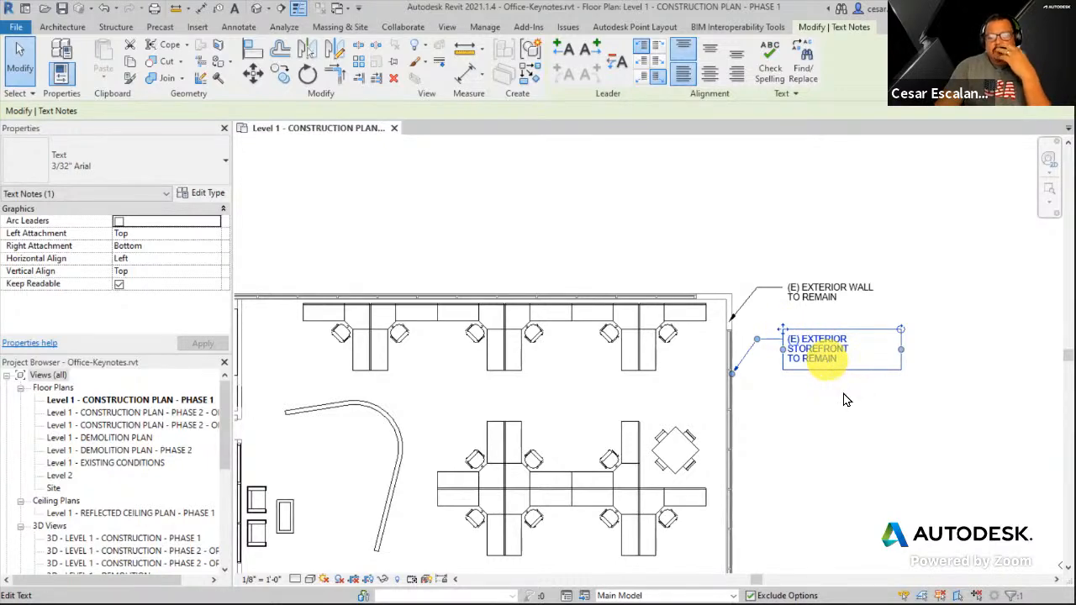
{"action": "scroll", "coordinate": [847, 400], "scroll_direction": "up", "scroll_amount": 4}
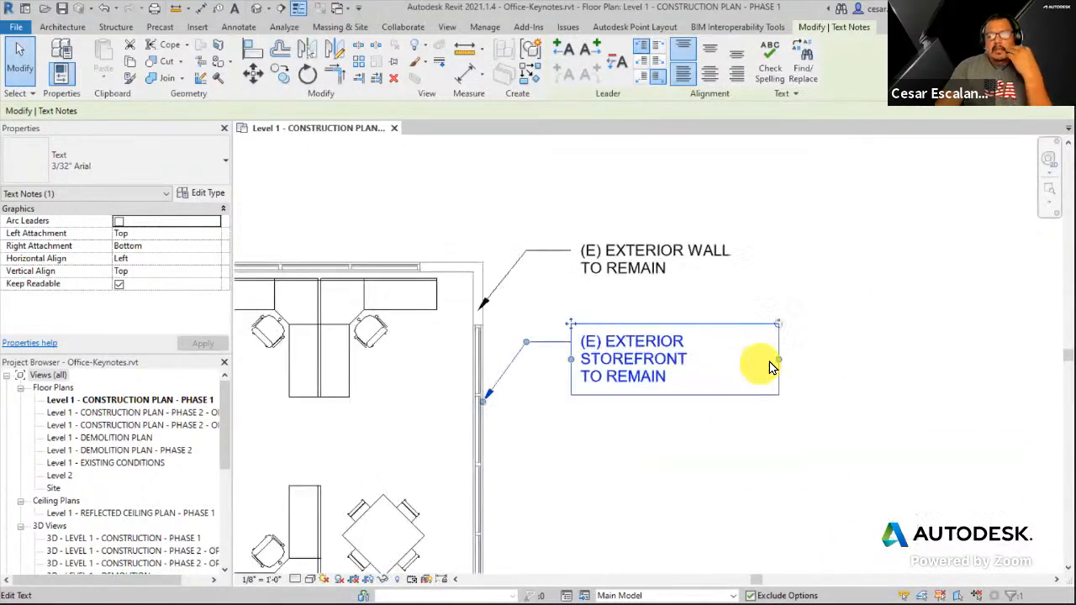
{"action": "scroll", "coordinate": [772, 367], "scroll_direction": "up", "scroll_amount": 1}
{"action": "left_click_drag", "start_coordinate": [779, 360], "coordinate": [691, 358]}
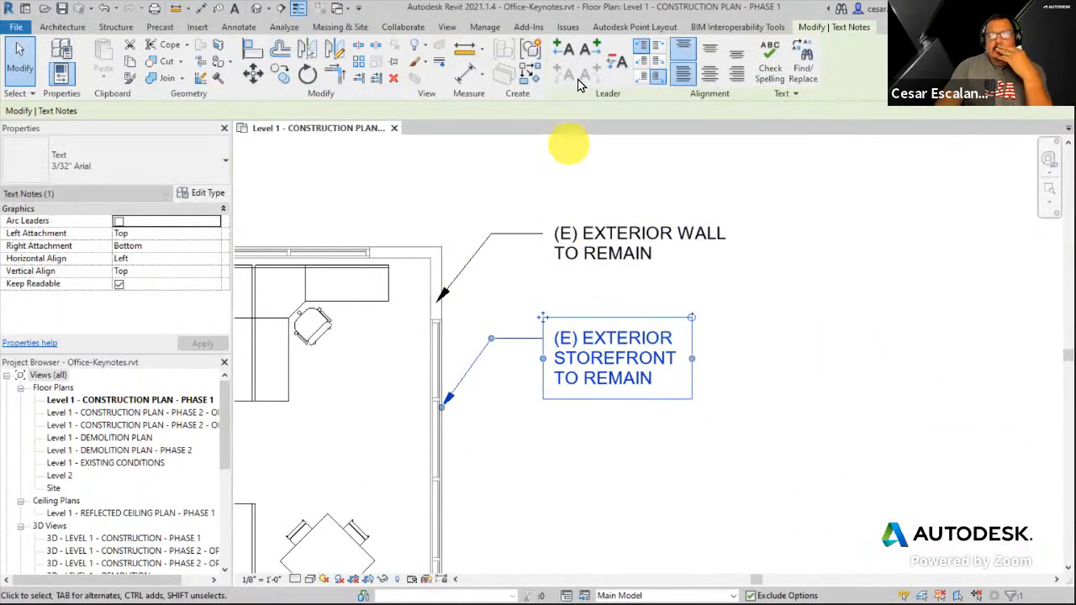
Add a right-side leader from the bottom line of the storefront note and undo it.
{"action": "left_click", "coordinate": [591, 54]}
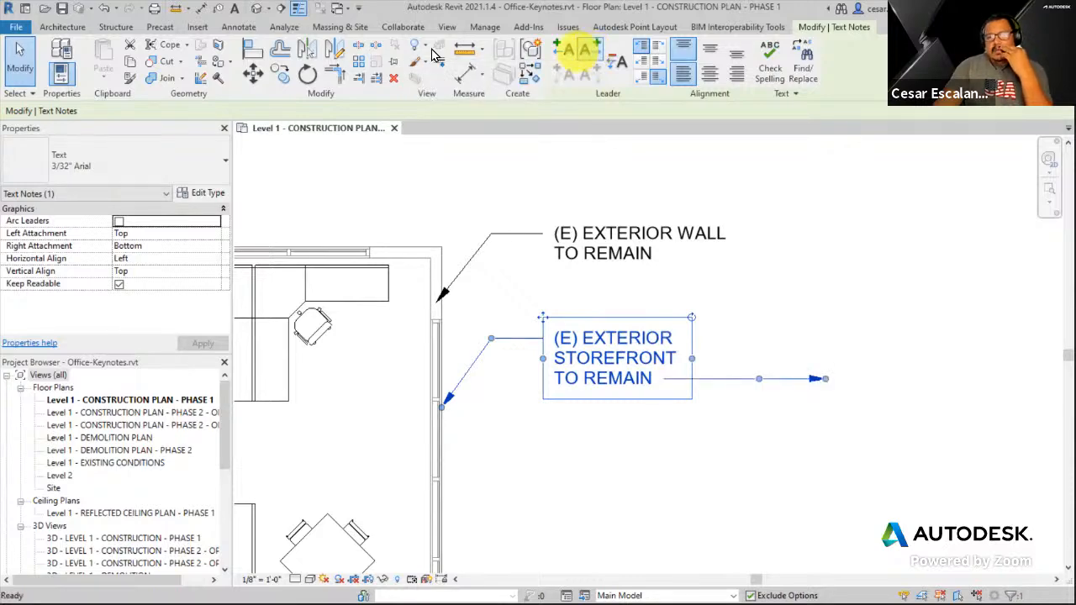
{"action": "left_click", "coordinate": [104, 7]}
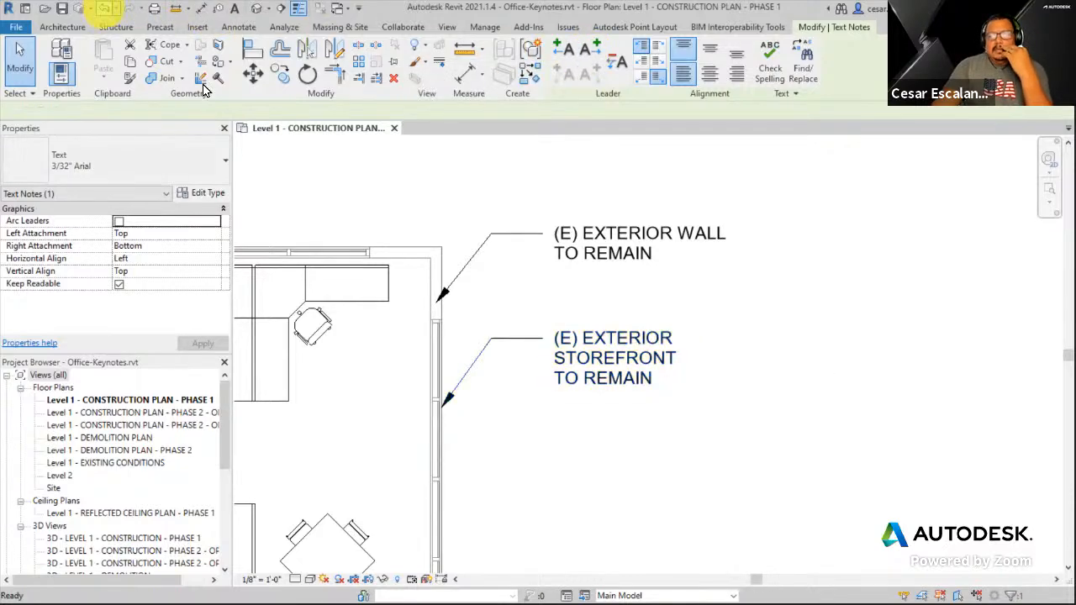
Set the storefront note's right attachment to Top, add a right-side leader, raise its arrowhead and level its elbow with the first line.
{"action": "left_click", "coordinate": [652, 367]}
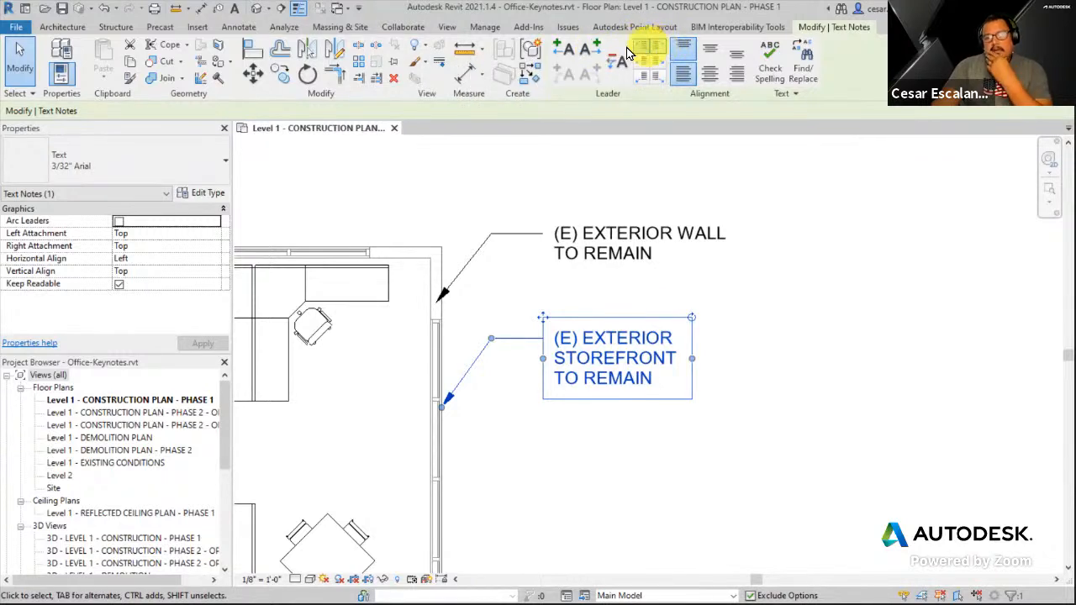
{"action": "left_click", "coordinate": [591, 48]}
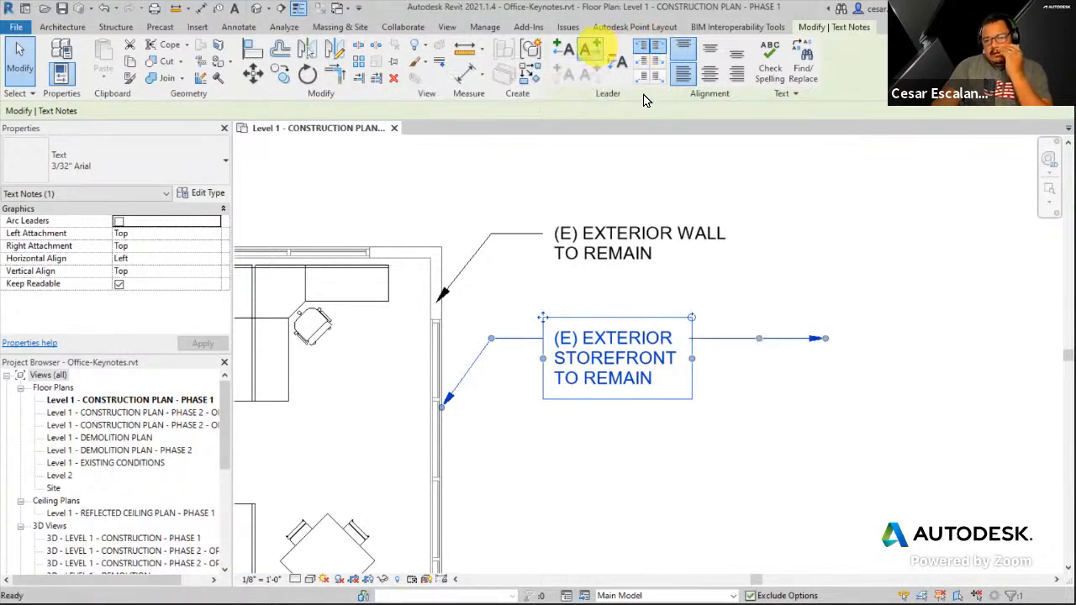
{"action": "left_click_drag", "start_coordinate": [825, 338], "coordinate": [824, 260]}
{"action": "left_click", "coordinate": [760, 298]}
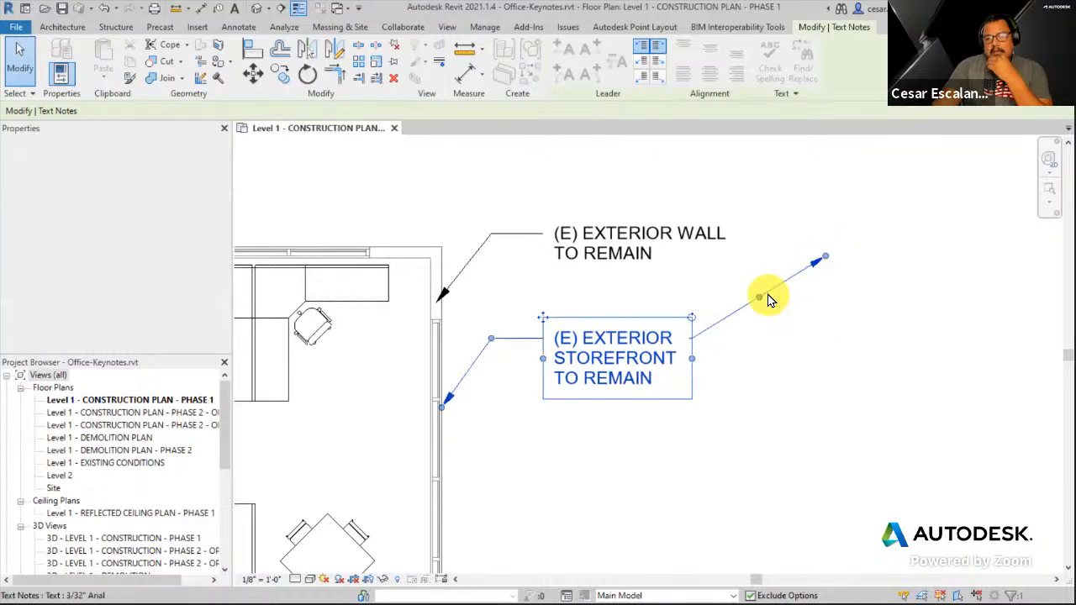
{"action": "left_click_drag", "start_coordinate": [759, 298], "coordinate": [766, 339]}
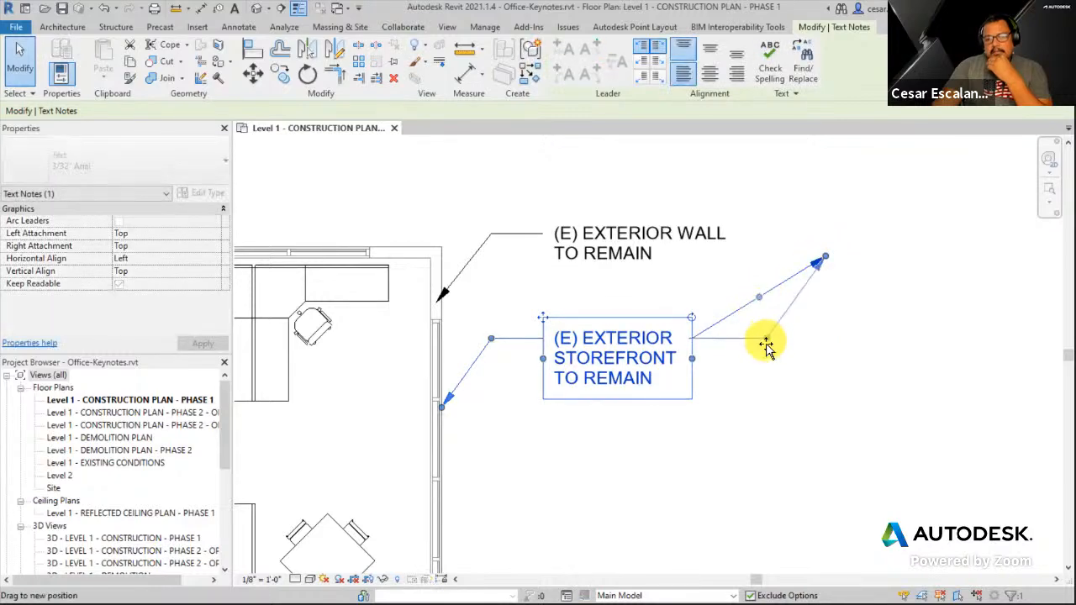
Set the construction plan's view scale to 1/4" = 1'-0" and inspect the wall and storefront notes at that scale.
{"action": "left_click", "coordinate": [812, 393]}
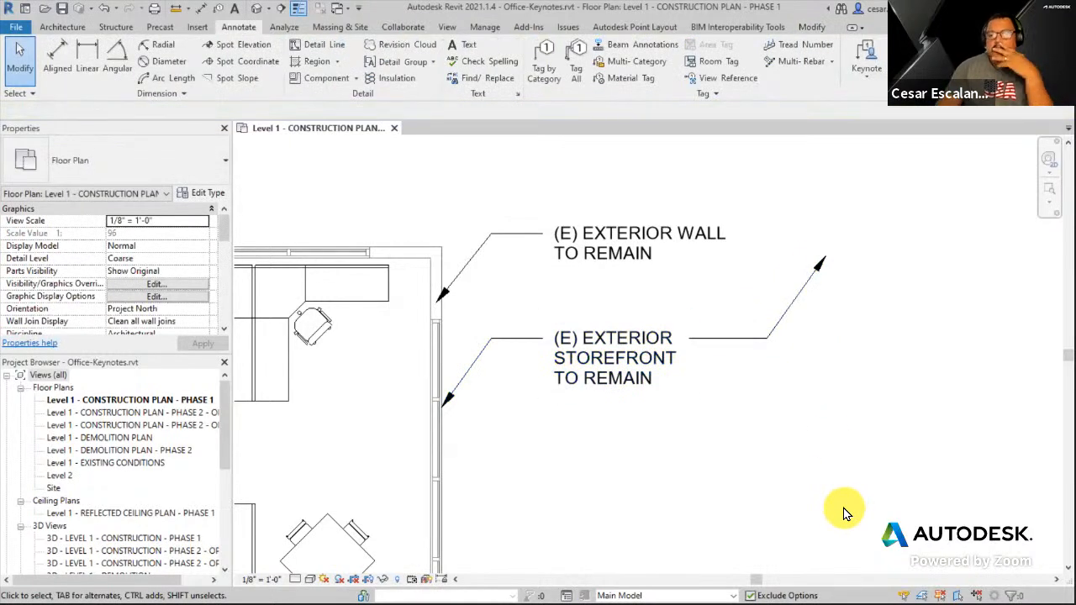
{"action": "scroll", "coordinate": [785, 454], "scroll_direction": "down", "scroll_amount": 5}
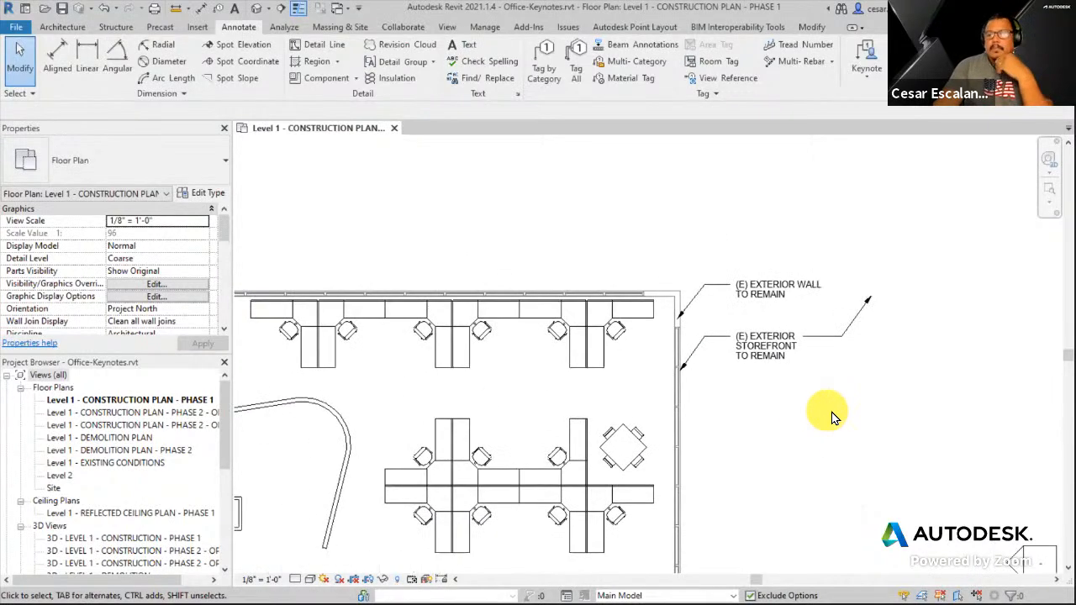
{"action": "middle_click_drag", "start_coordinate": [826, 448], "coordinate": [747, 447]}
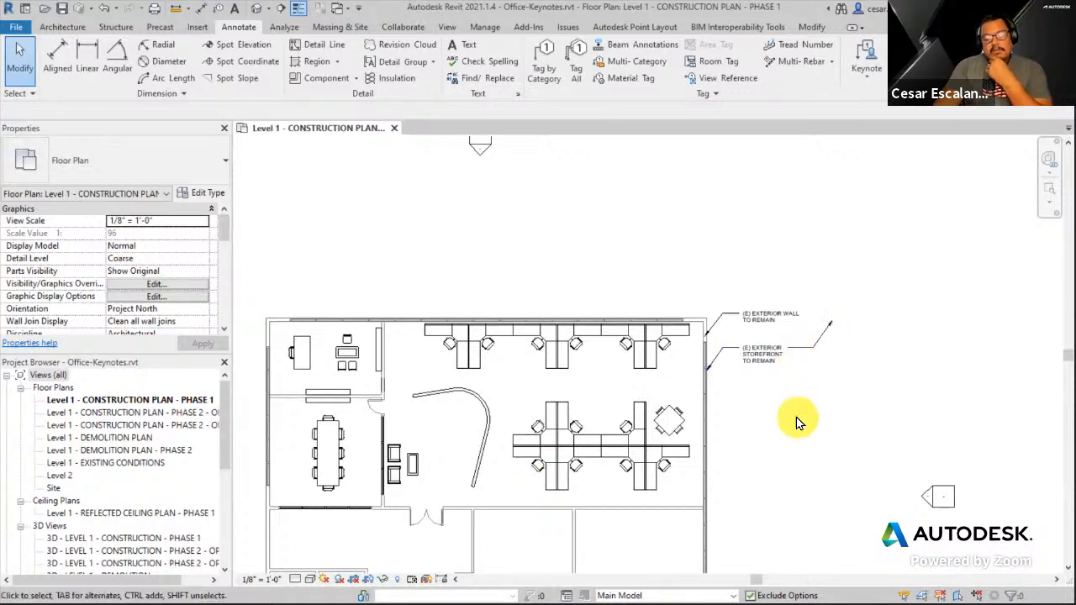
{"action": "left_click", "coordinate": [271, 581]}
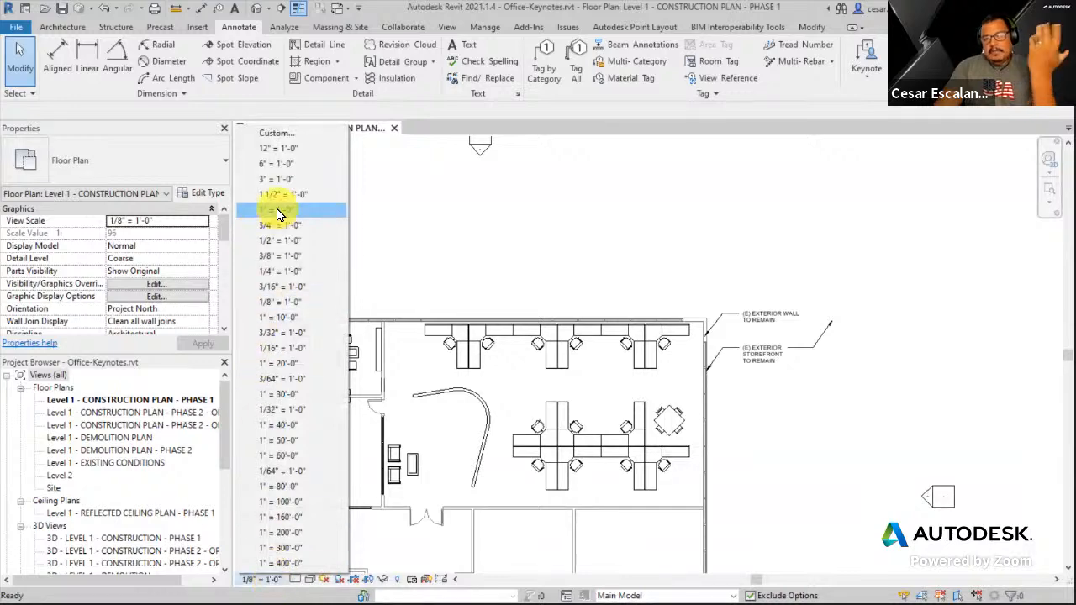
{"action": "left_click", "coordinate": [289, 271]}
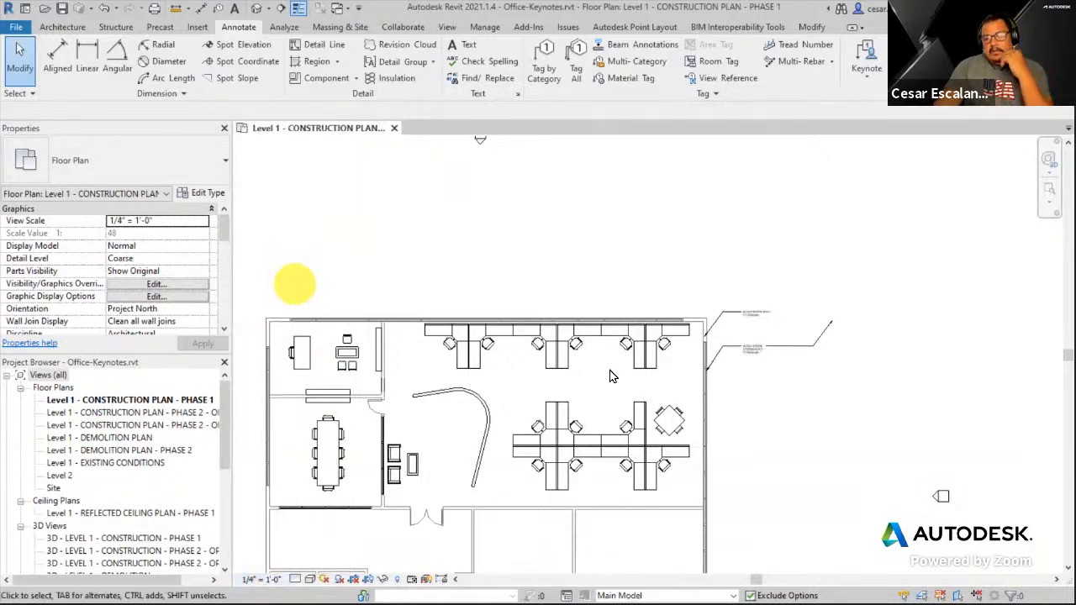
{"action": "scroll", "coordinate": [740, 341], "scroll_direction": "up", "scroll_amount": 5}
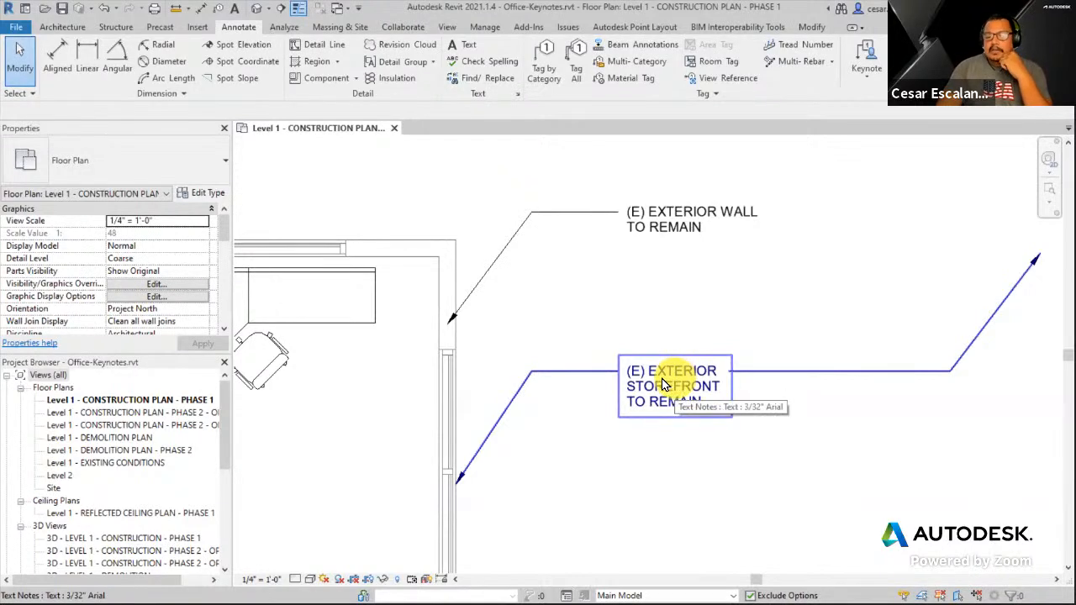
Return the construction plan's view scale to 1/8" = 1'-0".
{"action": "left_click", "coordinate": [262, 580]}
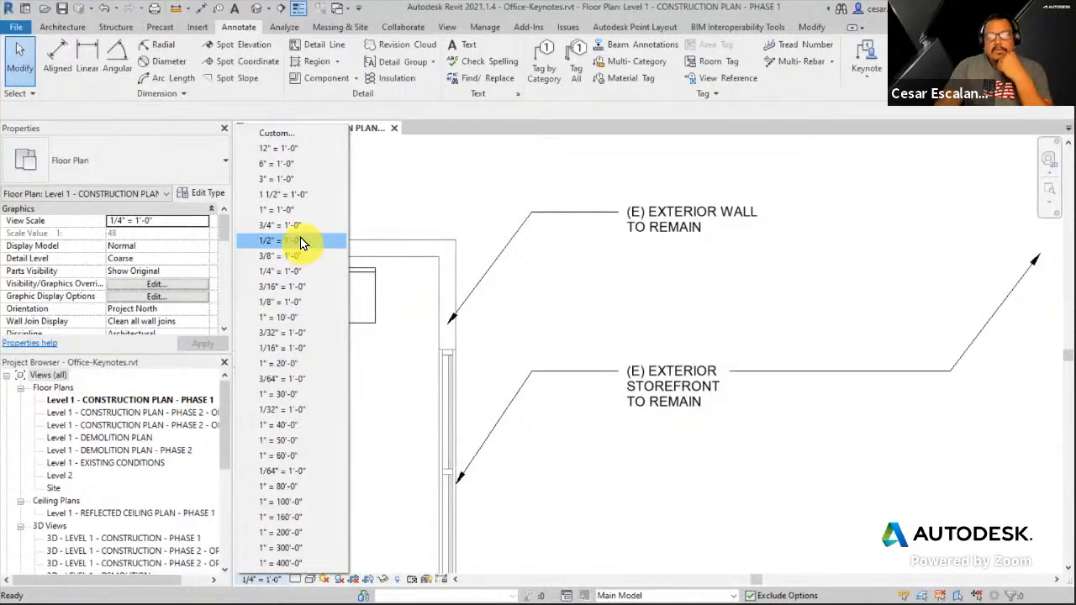
{"action": "left_click", "coordinate": [295, 303]}
{"action": "middle_click_drag", "start_coordinate": [695, 515], "coordinate": [756, 437]}
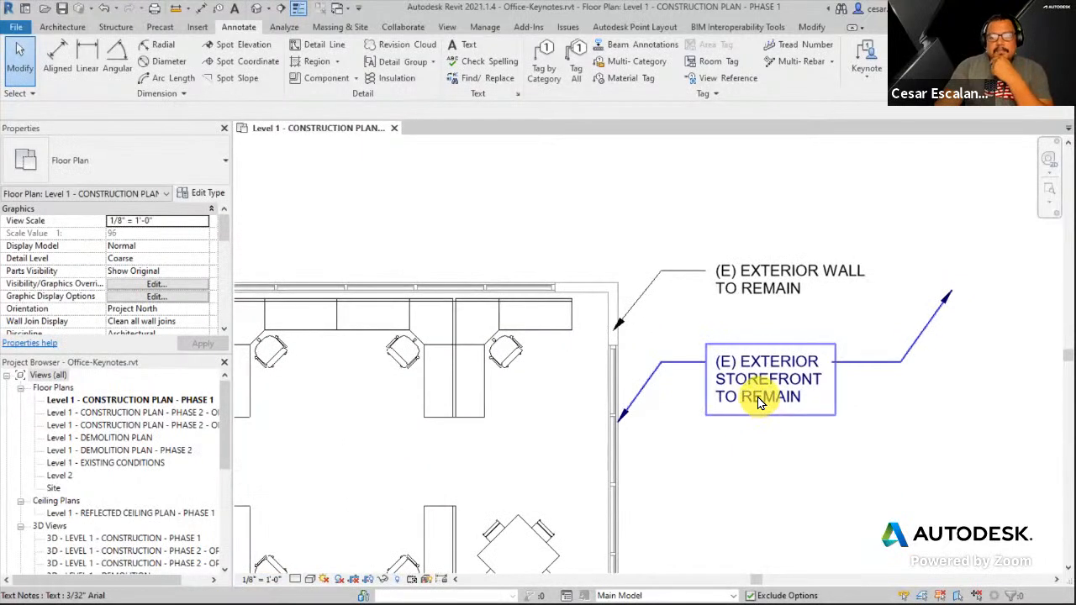
Check the storefront note's text type and open the Audubon_Arch.rvt project.
{"action": "left_click", "coordinate": [754, 408]}
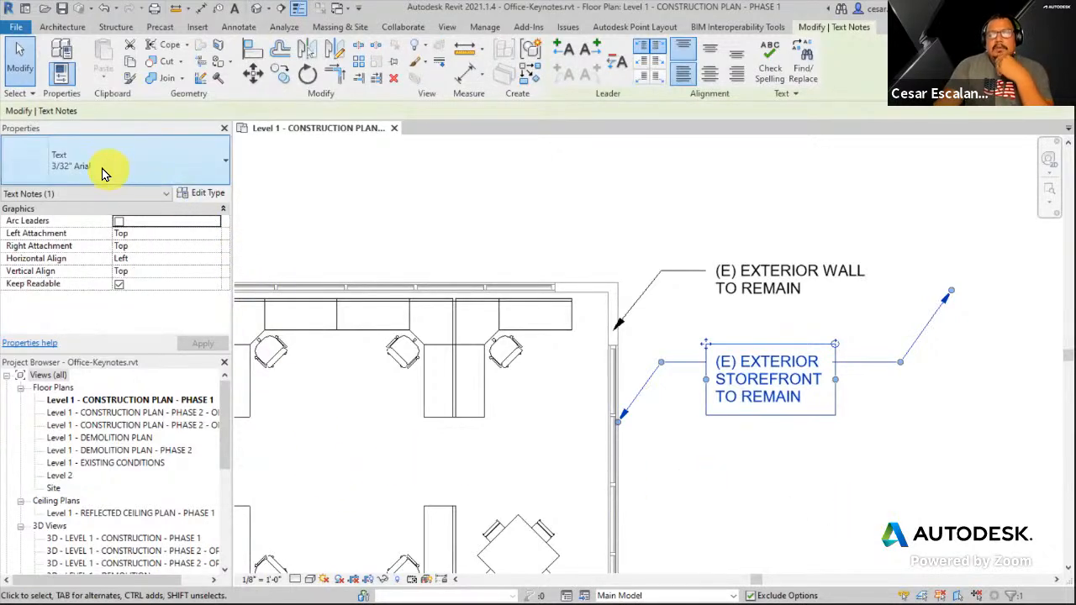
{"action": "left_click", "coordinate": [16, 27]}
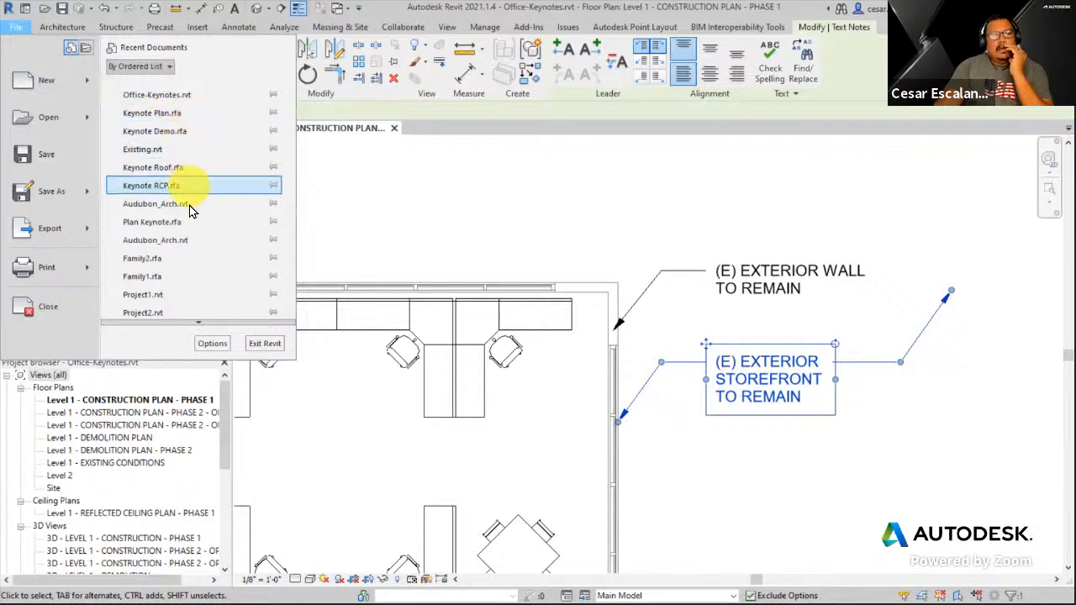
{"action": "key", "text": "Escape"}
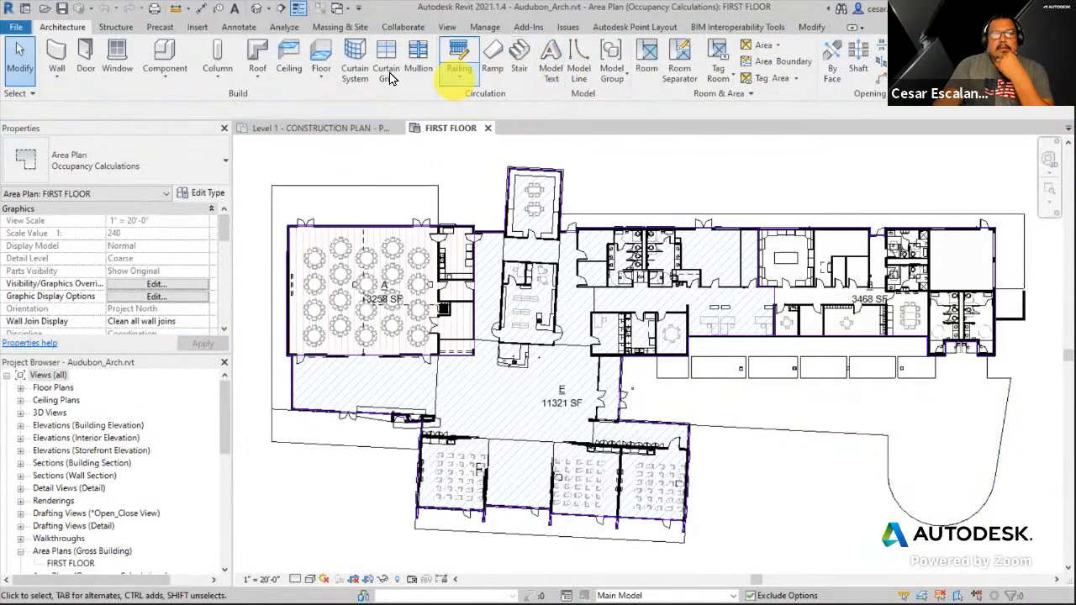
Start the Text command in Audubon_Arch.rvt and examine the revit sun plan-Frutiger 45 Light entries among the available text types.
{"action": "left_click", "coordinate": [239, 27]}
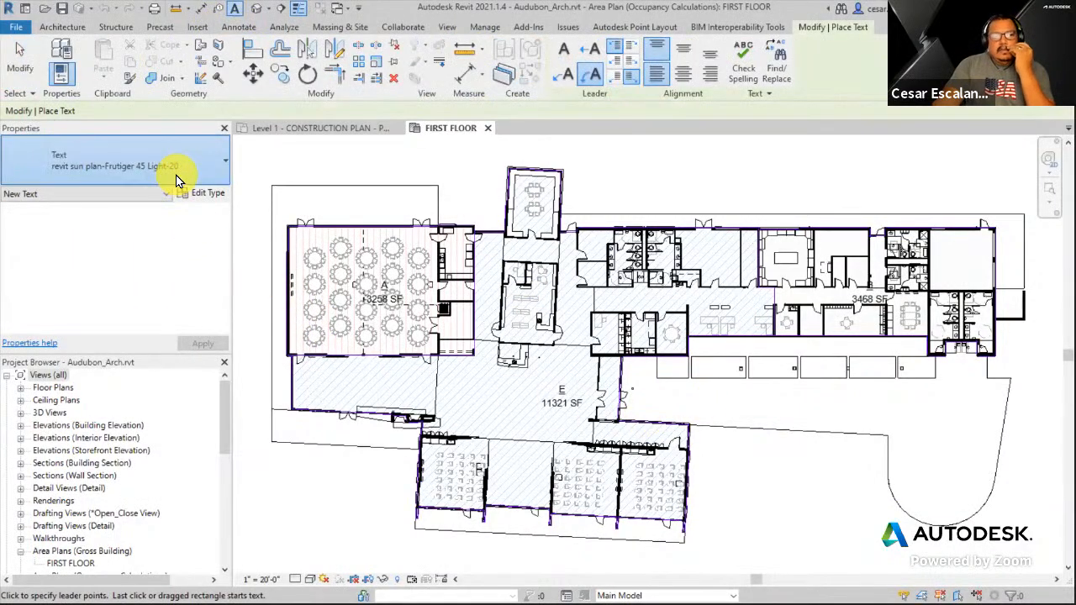
{"action": "left_click", "coordinate": [178, 180]}
{"action": "mouse_move", "coordinate": [223, 436]}
{"action": "left_mouse_down"}
{"action": "mouse_move", "coordinate": [219, 257]}
{"action": "mouse_move", "coordinate": [238, 350]}
{"action": "mouse_move", "coordinate": [238, 500]}
{"action": "mouse_move", "coordinate": [235, 280]}
{"action": "mouse_move", "coordinate": [225, 454]}
{"action": "left_mouse_up"}
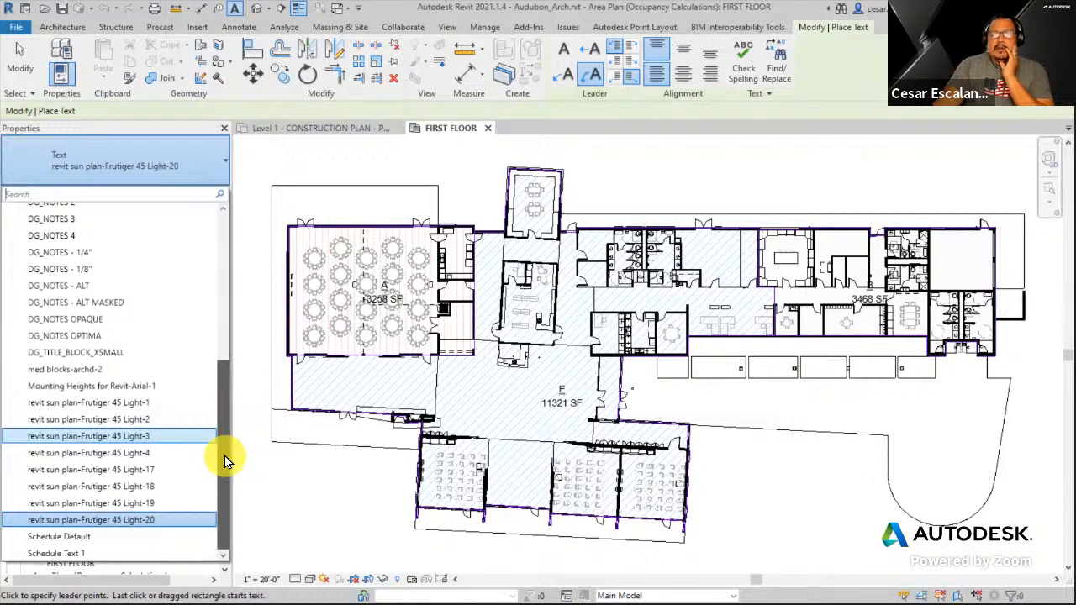
{"action": "left_click_drag", "start_coordinate": [225, 455], "coordinate": [241, 497]}
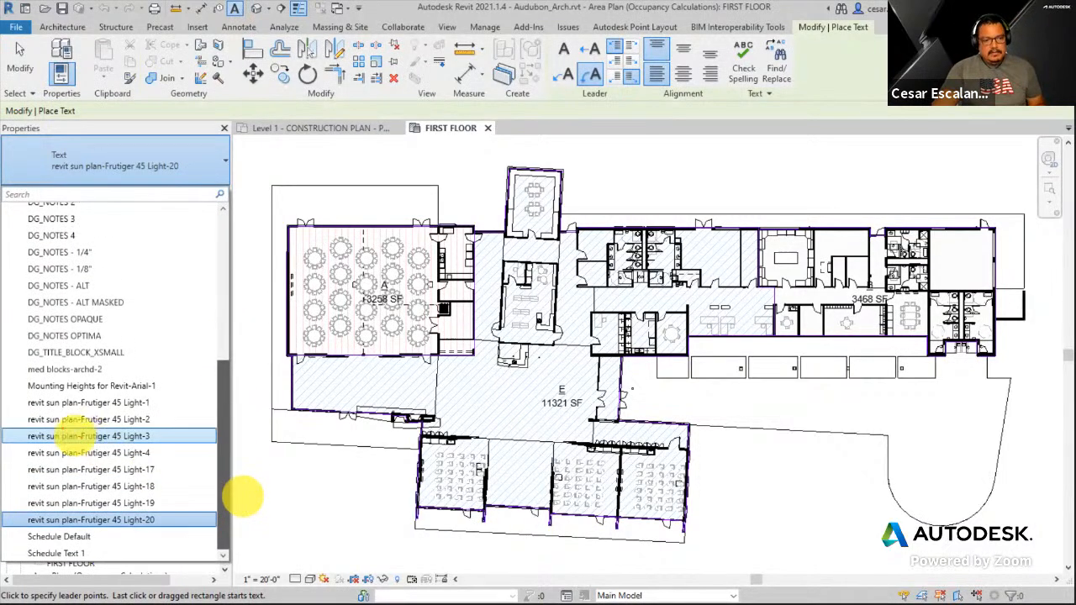
{"action": "mouse_move", "coordinate": [16, 389]}
{"action": "left_mouse_down"}
{"action": "mouse_move", "coordinate": [191, 523]}
{"action": "mouse_move", "coordinate": [196, 538]}
{"action": "left_mouse_up"}
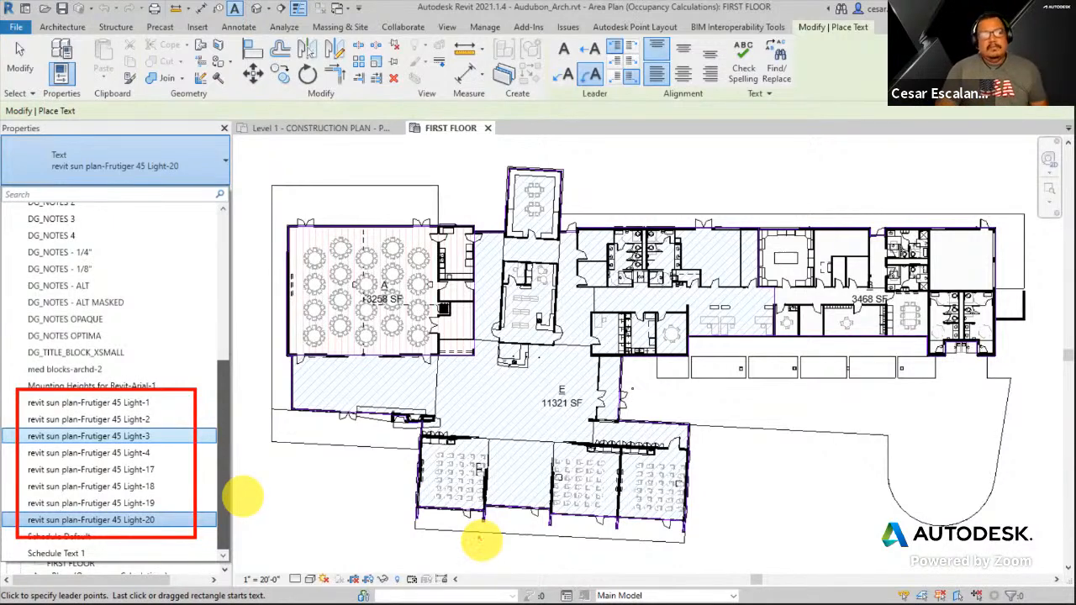
{"action": "key", "text": "Escape"}
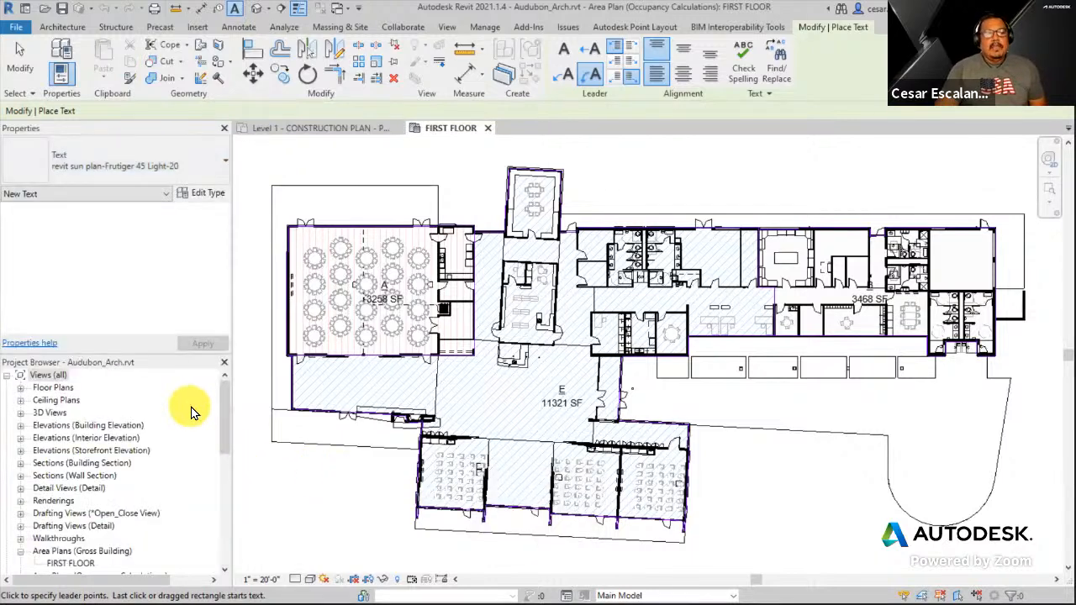
Examine the DG-prefixed text types available for new text and close the Audubon FIRST FLOOR view.
{"action": "left_click", "coordinate": [177, 168]}
{"action": "left_click_drag", "start_coordinate": [226, 390], "coordinate": [231, 339]}
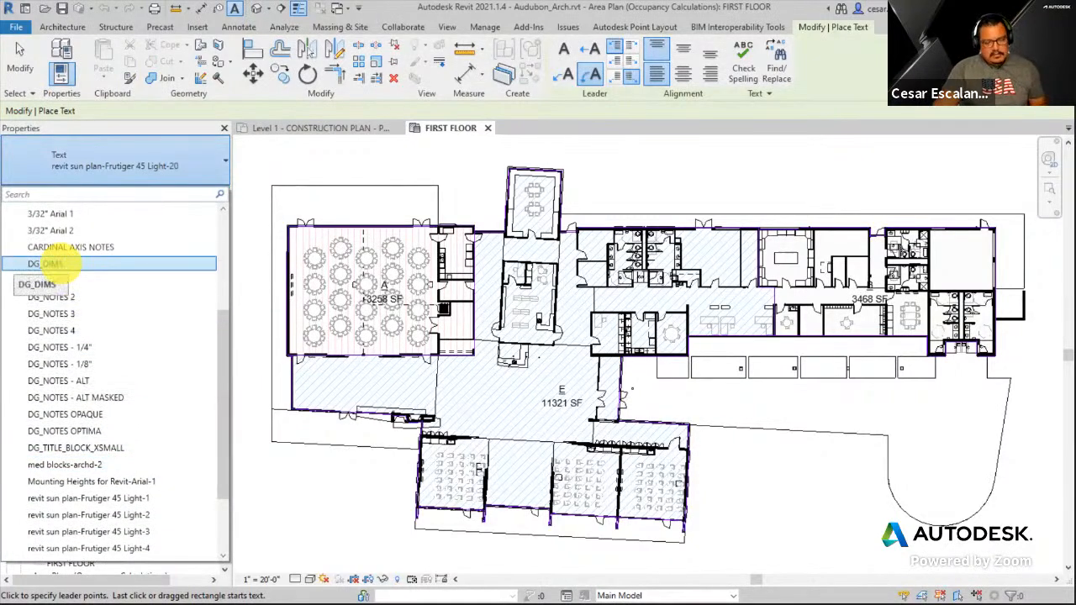
{"action": "left_click_drag", "start_coordinate": [20, 256], "coordinate": [151, 458]}
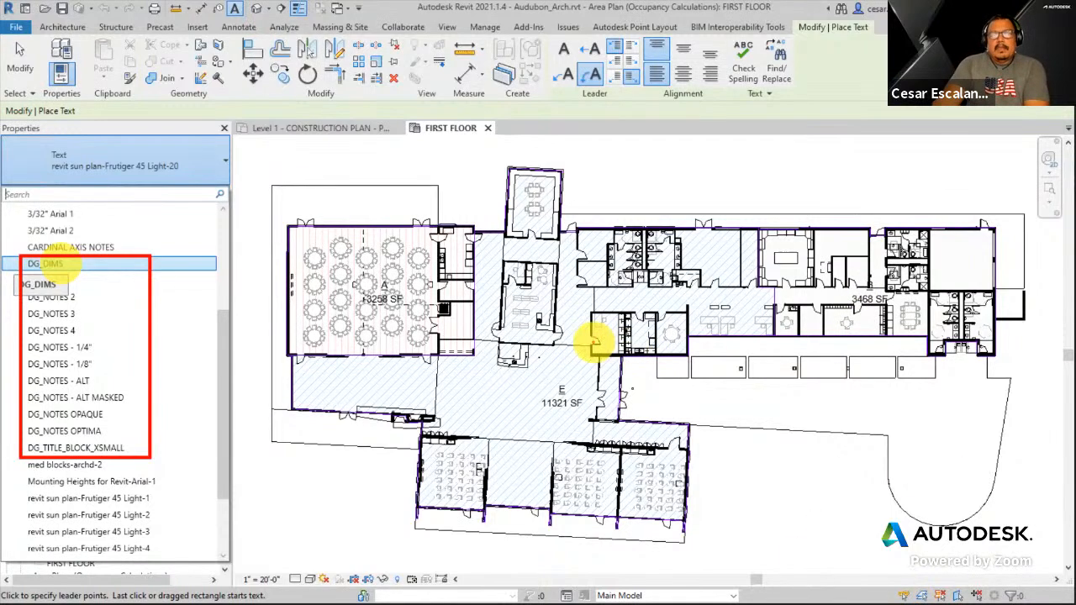
{"action": "key", "text": "Escape"}
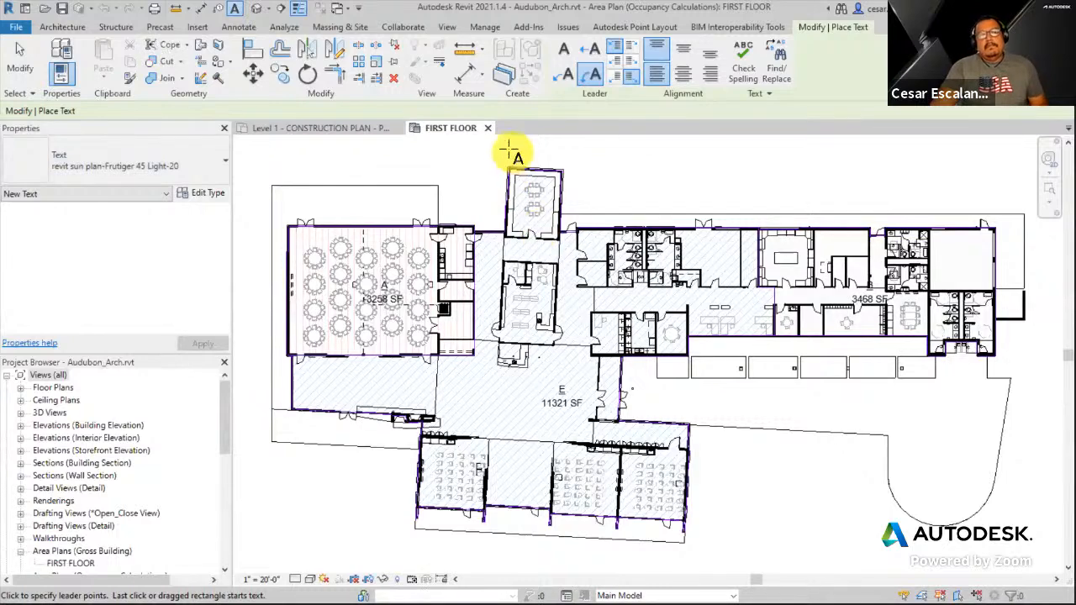
{"action": "left_click", "coordinate": [486, 130]}
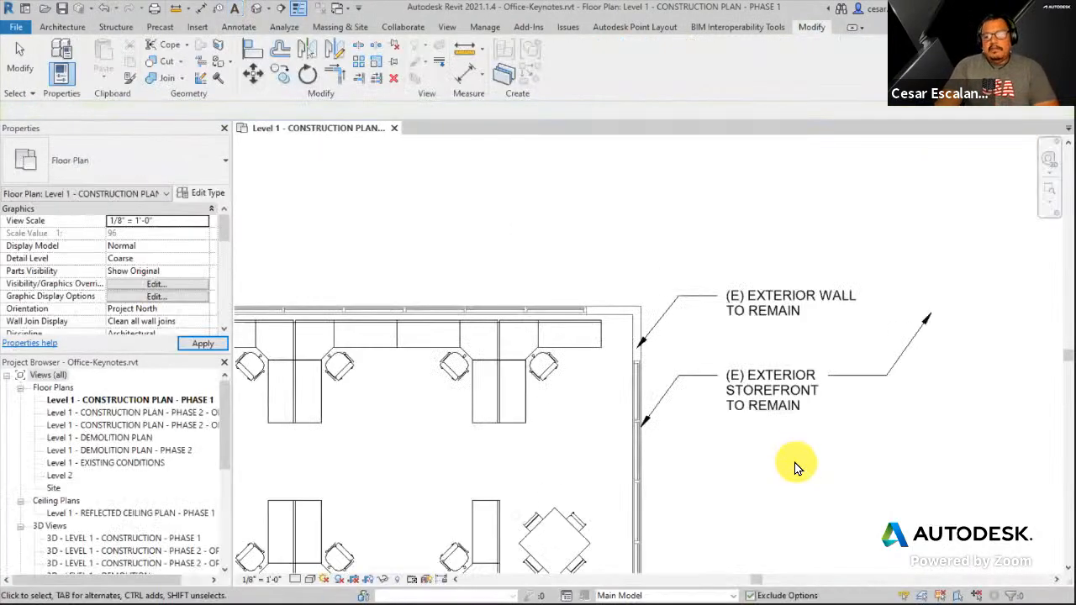
Examine the exterior wall and storefront notes at the plan's upper-right corner, and review the overall construction plan.
{"action": "middle_click_drag", "start_coordinate": [790, 478], "coordinate": [901, 384]}
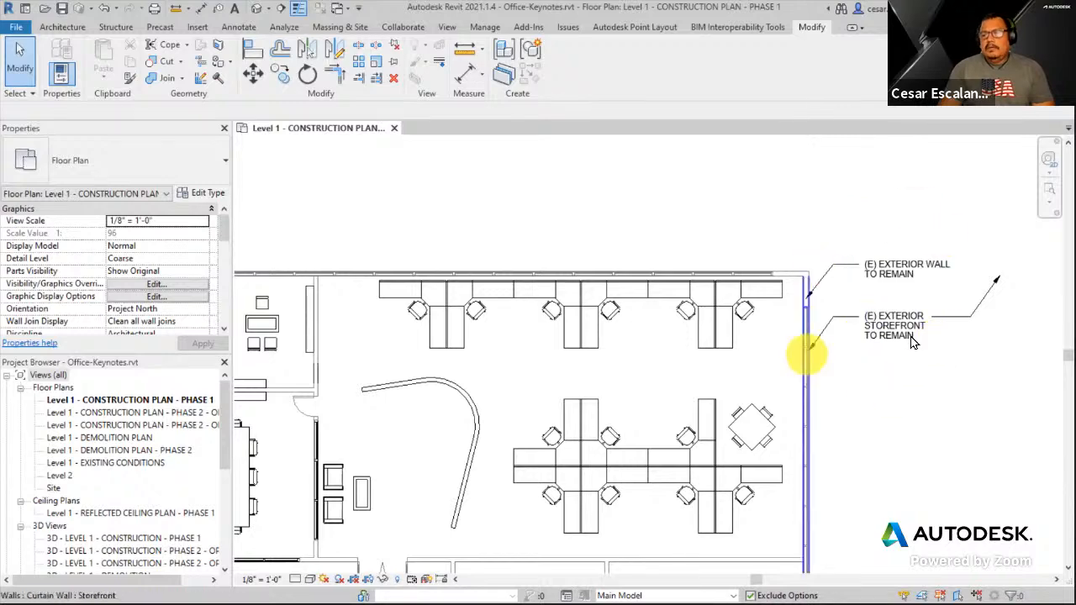
{"action": "scroll", "coordinate": [876, 325], "scroll_direction": "up", "scroll_amount": 4}
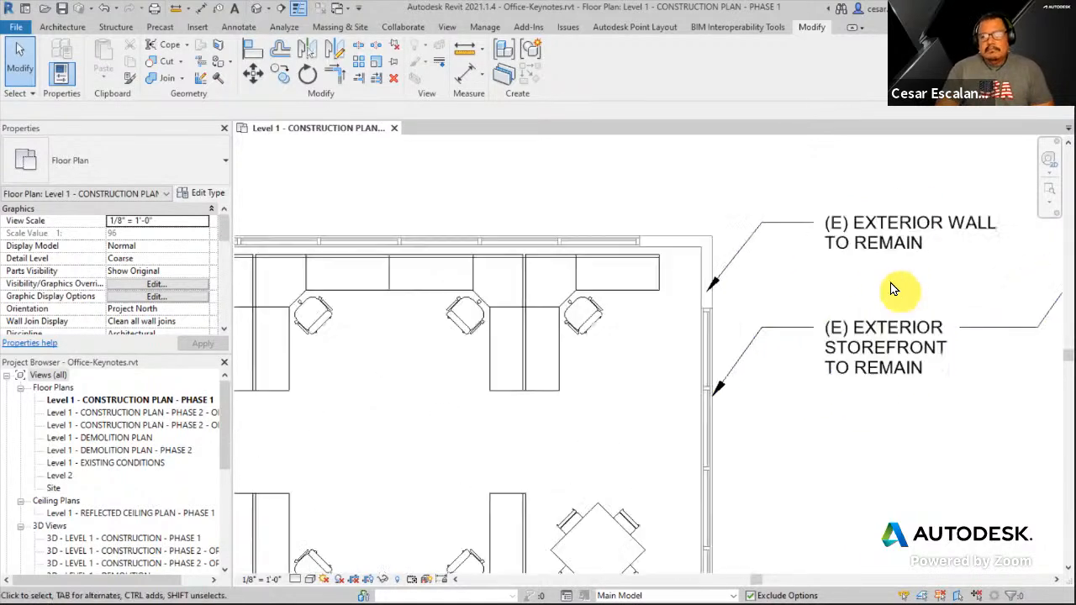
{"action": "left_click", "coordinate": [841, 229]}
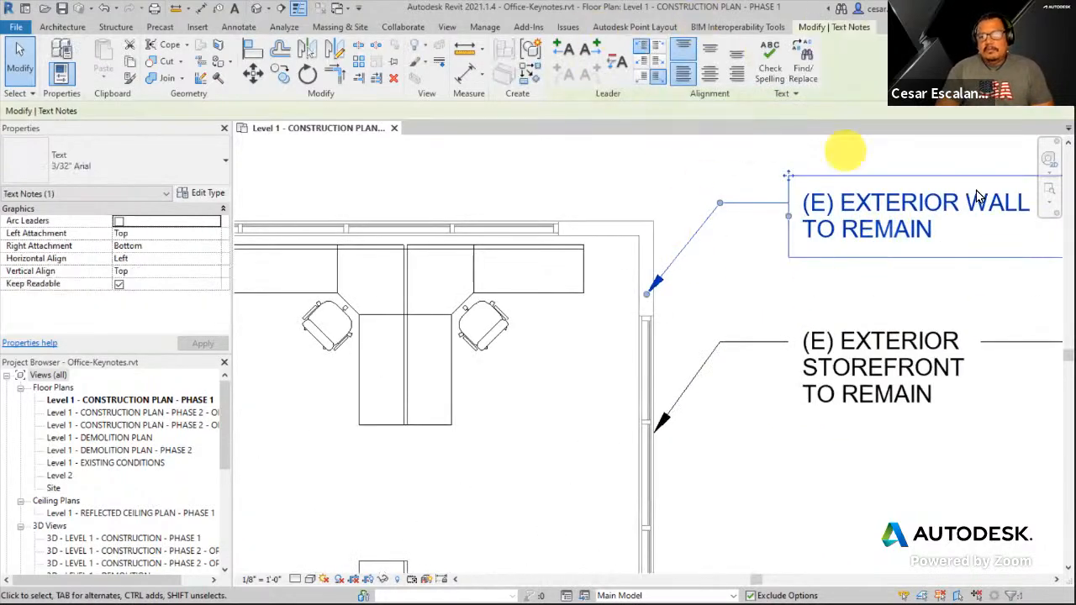
{"action": "scroll", "coordinate": [850, 420], "scroll_direction": "down", "scroll_amount": 5}
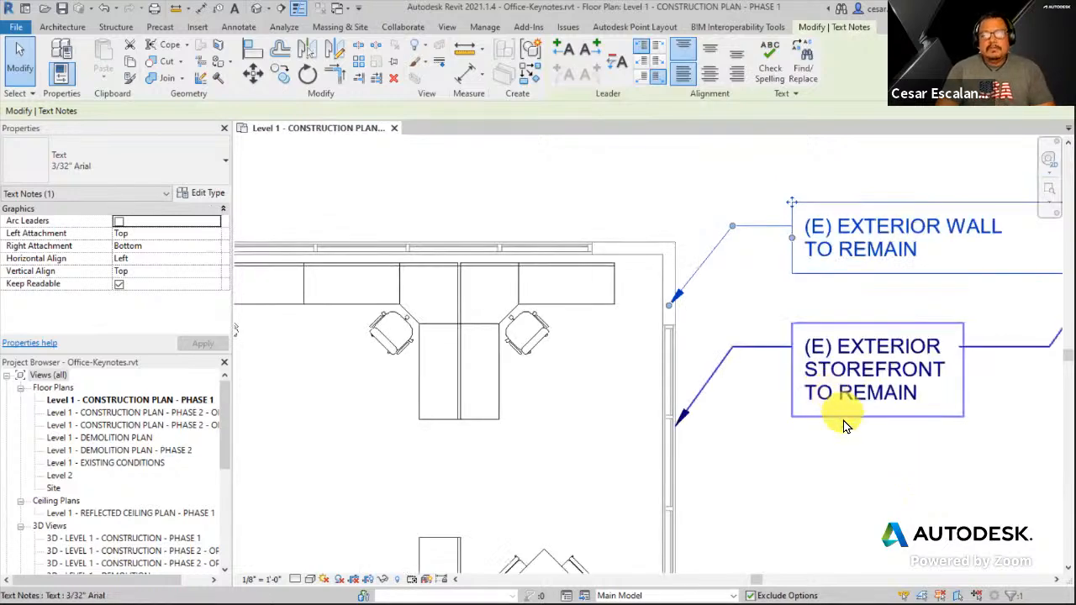
{"action": "scroll", "coordinate": [944, 409], "scroll_direction": "down", "scroll_amount": 4}
{"action": "middle_click_drag", "start_coordinate": [945, 413], "coordinate": [954, 360]}
{"action": "scroll", "coordinate": [950, 345], "scroll_direction": "up", "scroll_amount": 2}
{"action": "left_click", "coordinate": [952, 348]}
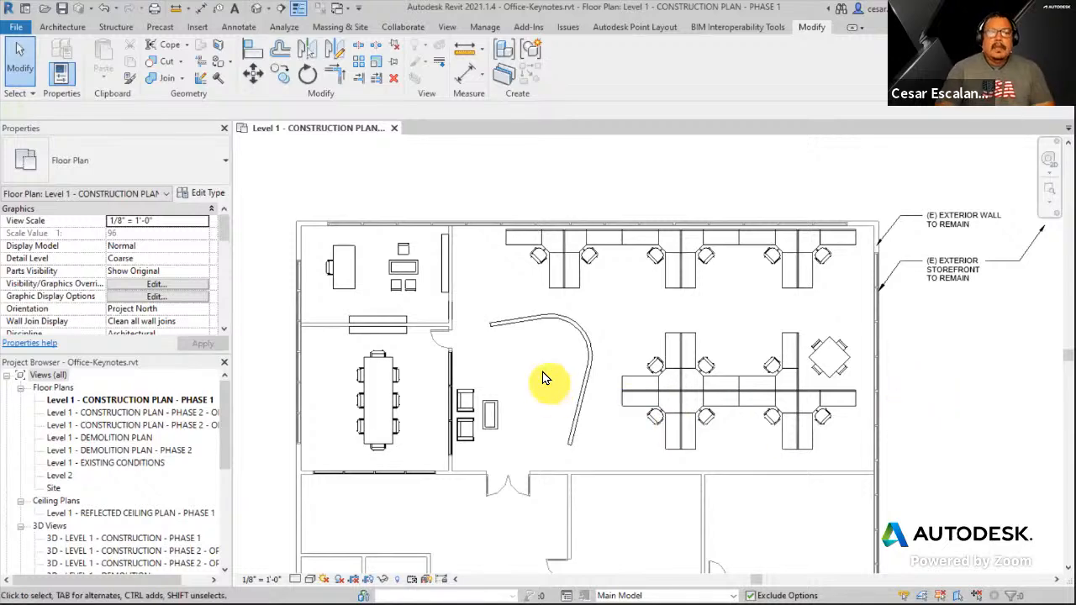
{"action": "scroll", "coordinate": [545, 375], "scroll_direction": "up", "scroll_amount": 2}
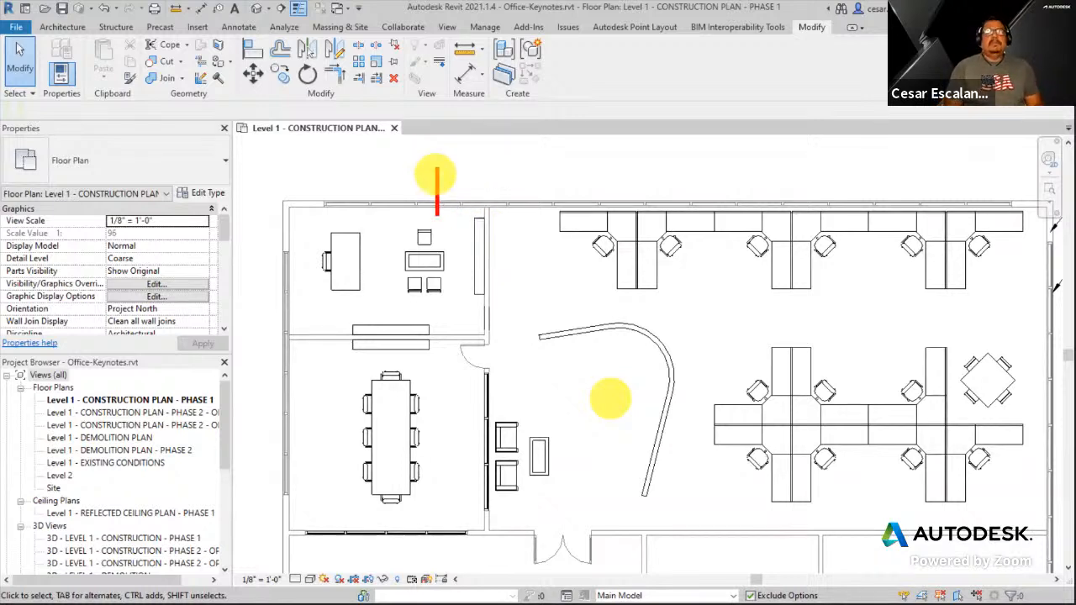
{"action": "type", "text": "dU"}
{"action": "key", "text": "BackSpace"}
{"action": "key", "text": "BackSpace"}
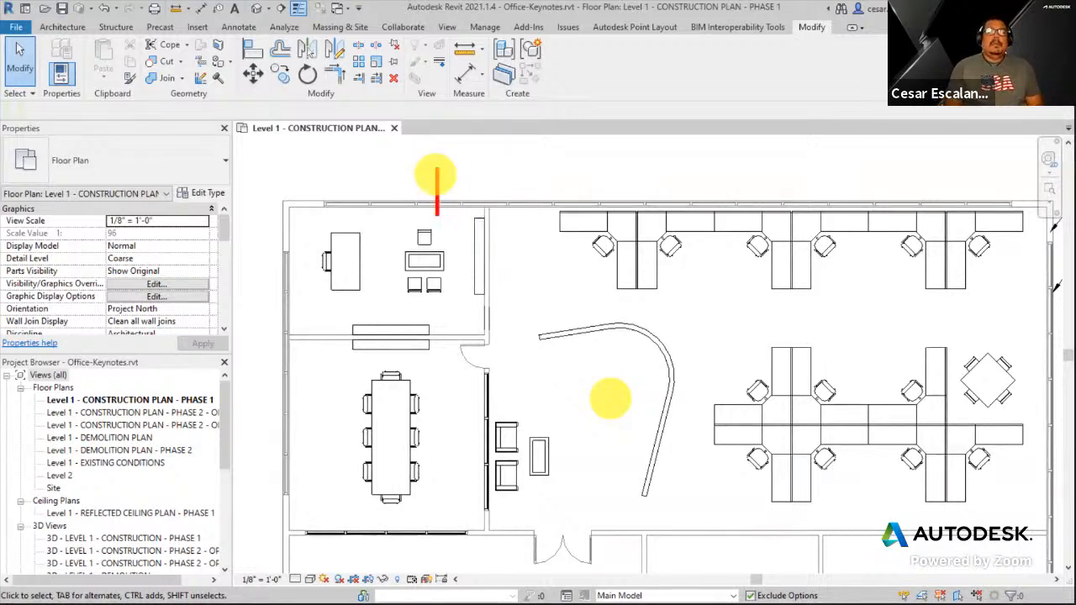
{"action": "type", "text": "Dummy Met"}
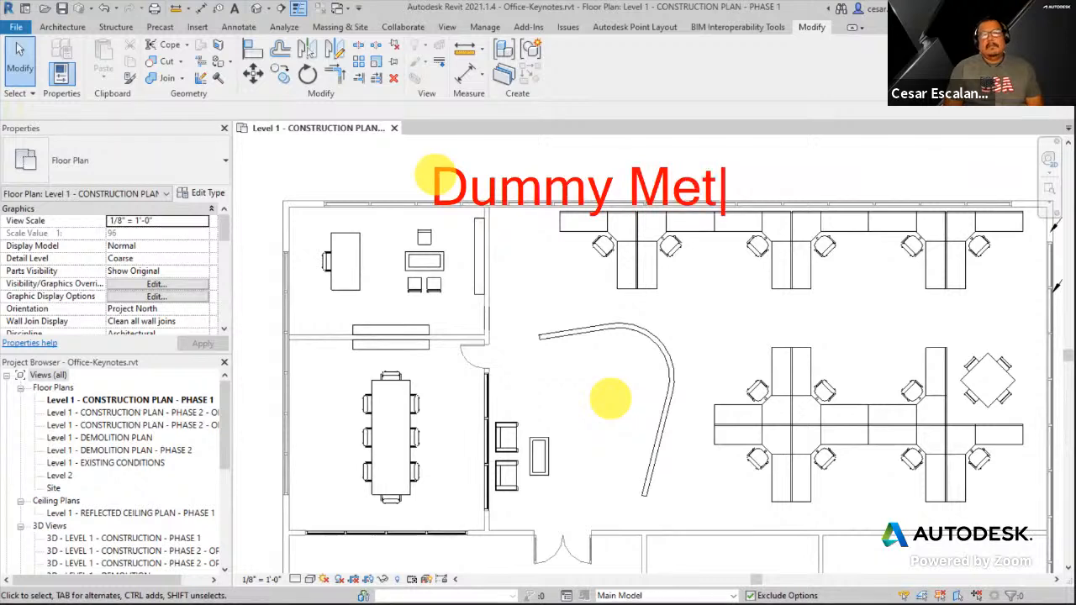
{"action": "type", "text": "hod"}
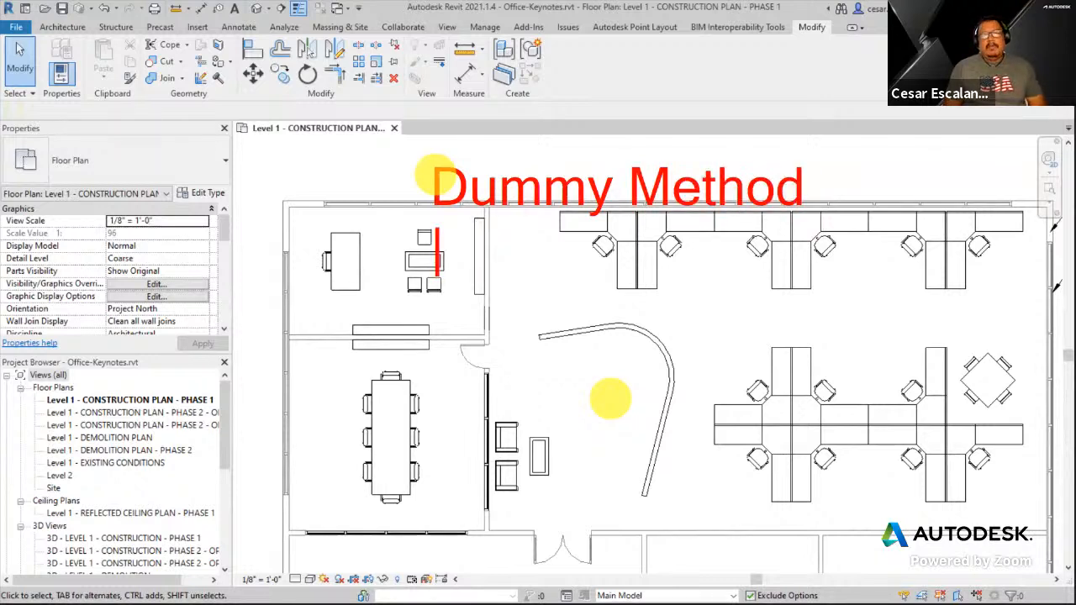
{"action": "type", "text": "1"}
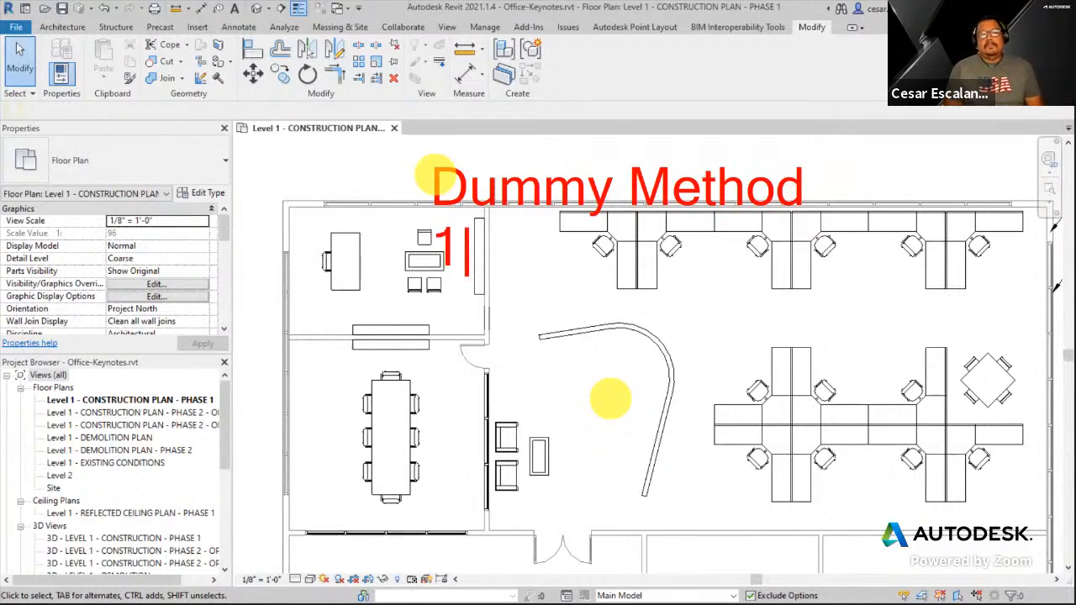
{"action": "type", "text": ". Anno"}
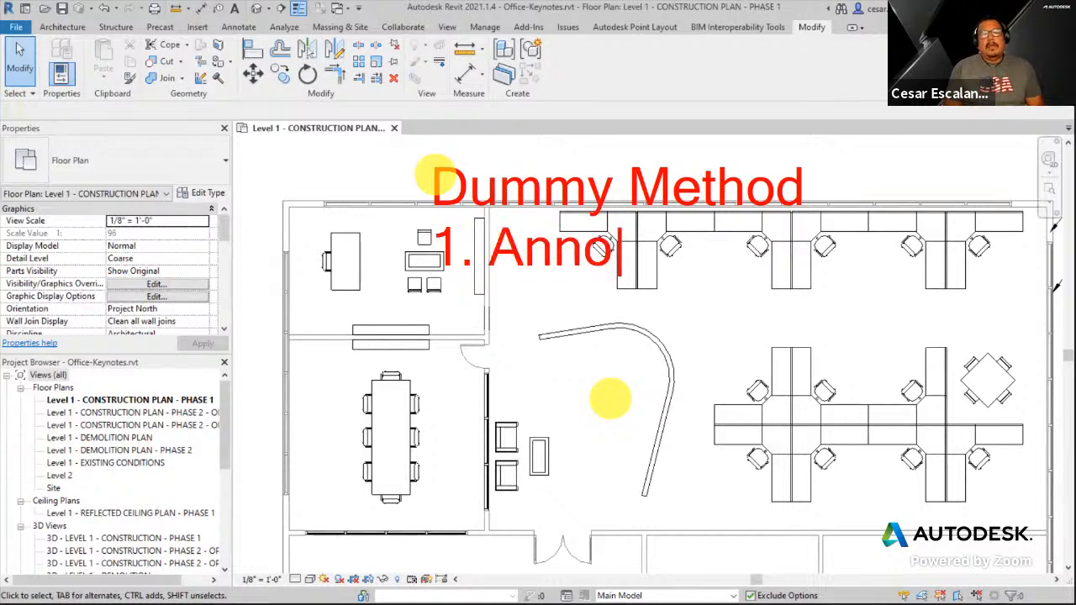
{"action": "key", "text": "BackSpace"}
{"action": "key", "text": "BackSpace"}
{"action": "key", "text": "BackSpace"}
{"action": "key", "text": "BackSpace"}
{"action": "type", "text": "Syu"}
{"action": "key", "text": "BackSpace"}
{"action": "type", "text": "m"}
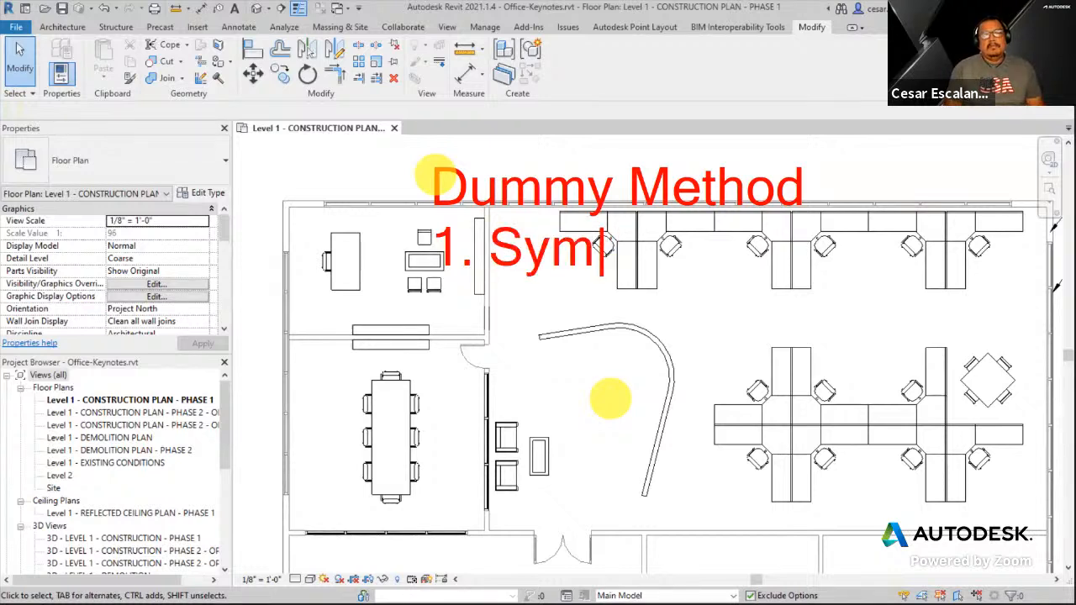
{"action": "type", "text": "bol Family"}
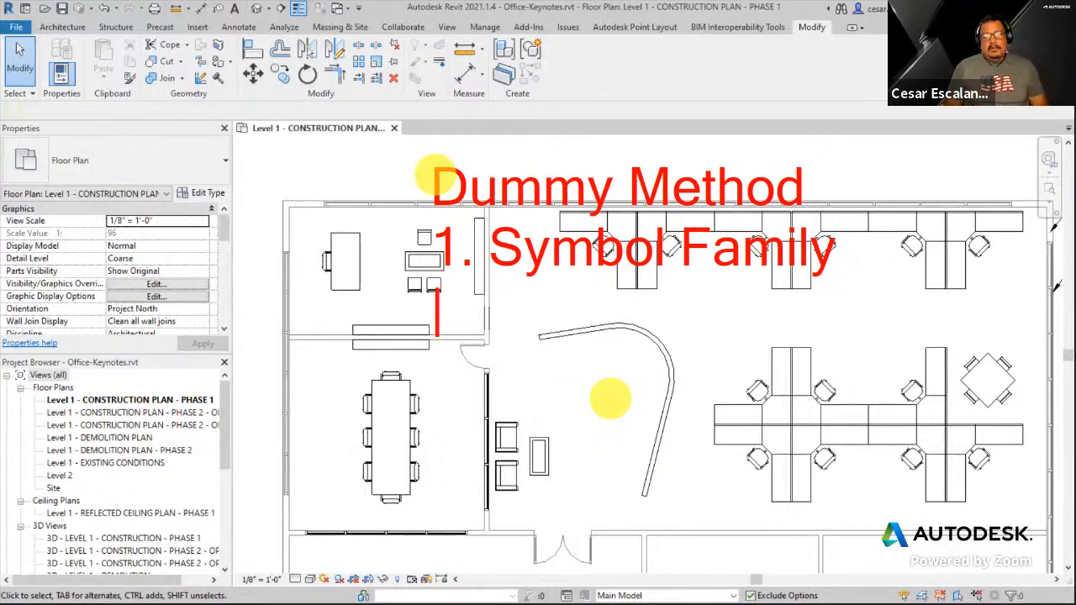
{"action": "type", "text": "2. "}
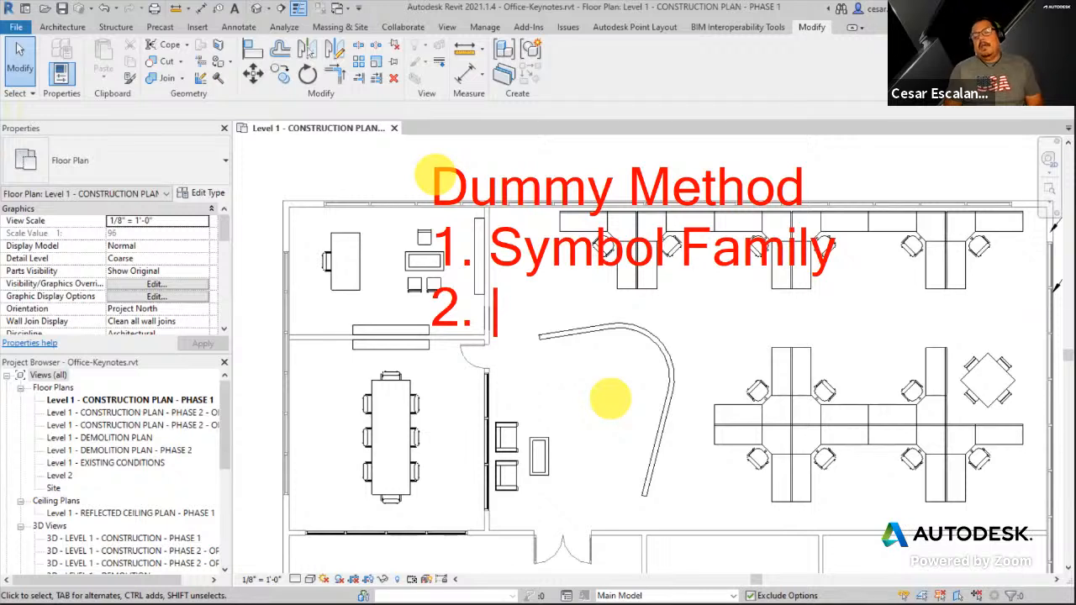
{"action": "type", "text": "Number ID"}
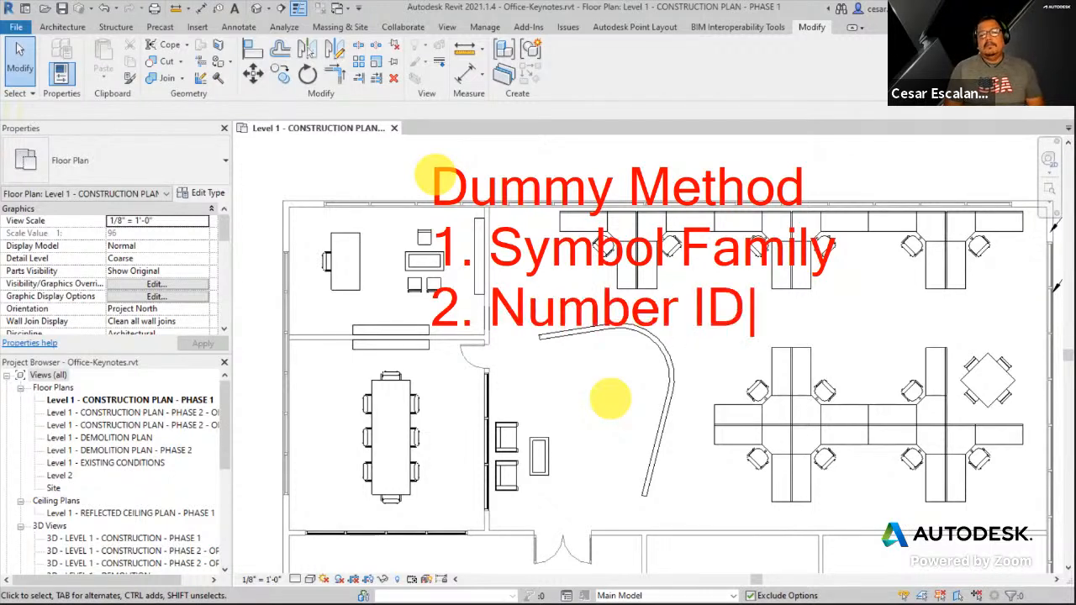
Add the line "3. Description" to the on-screen Dummy Method list and dismiss the screen annotation.
{"action": "key", "text": "Return"}
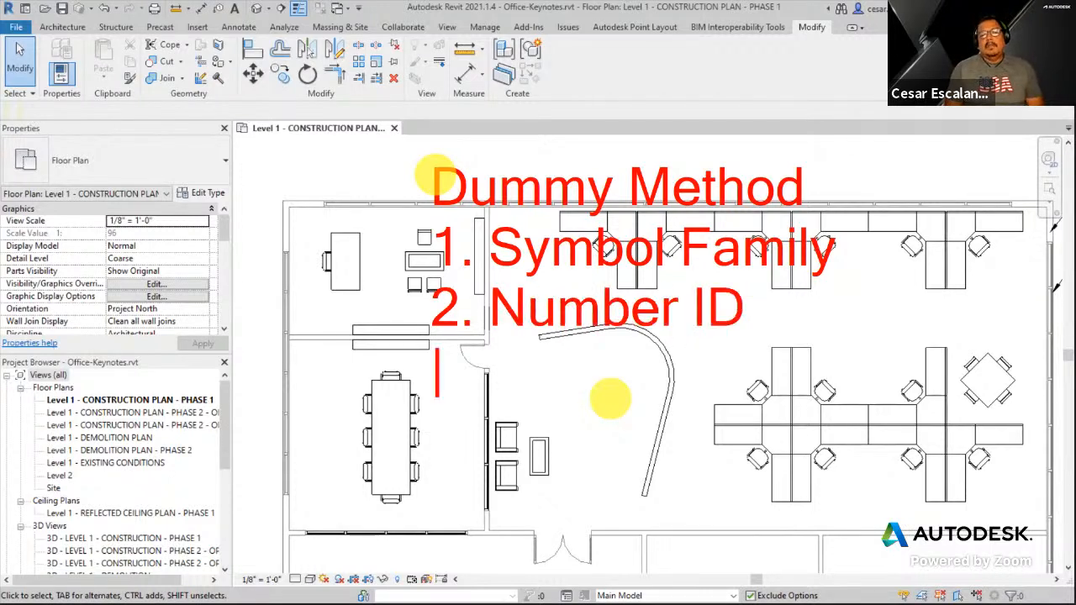
{"action": "type", "text": "3. Desc"}
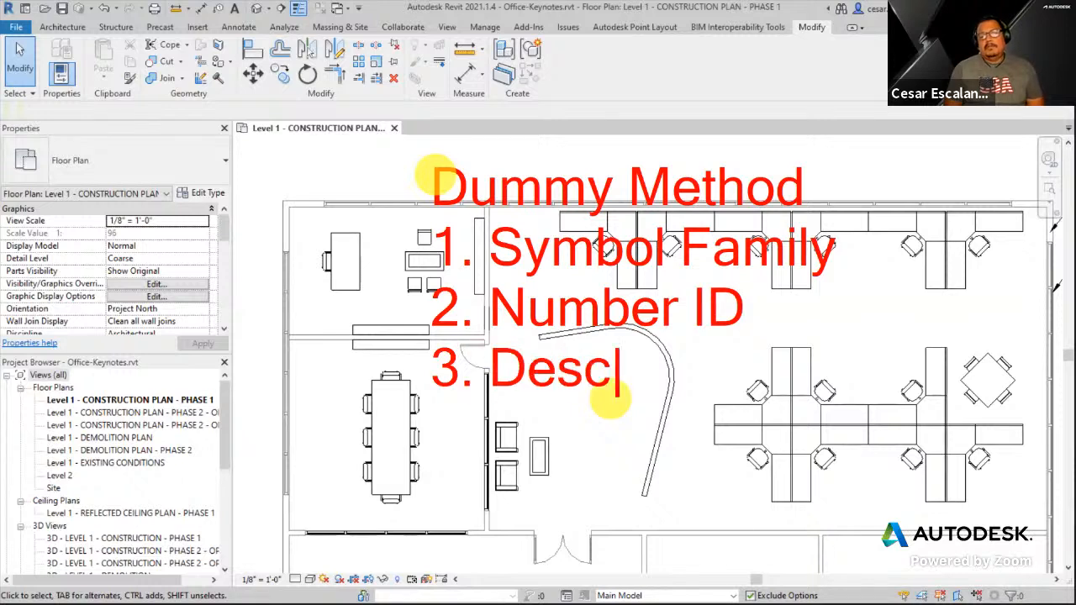
{"action": "type", "text": "ription"}
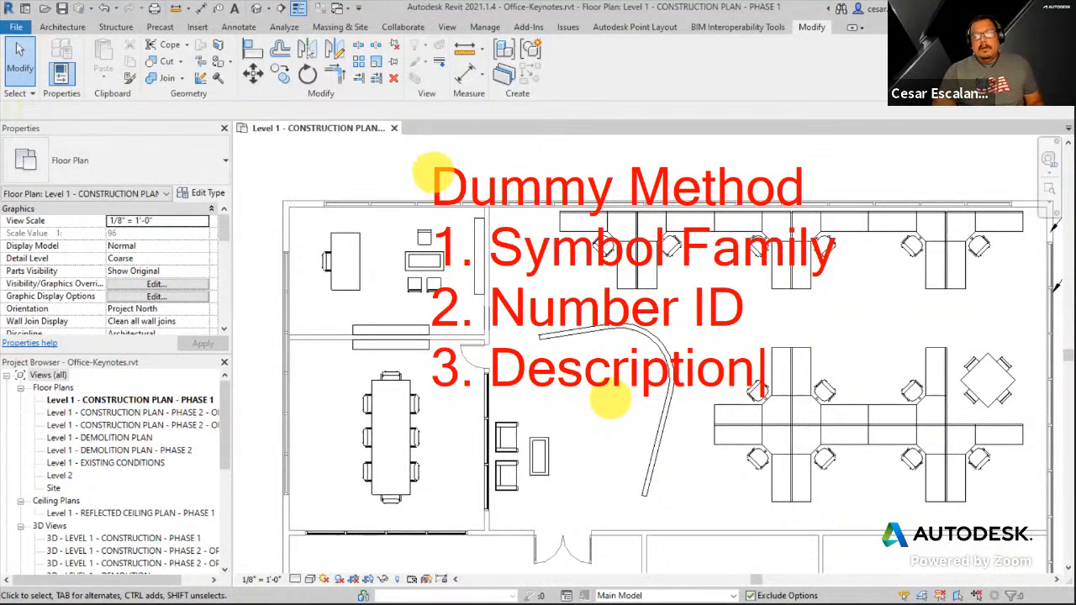
{"action": "key", "text": "Escape"}
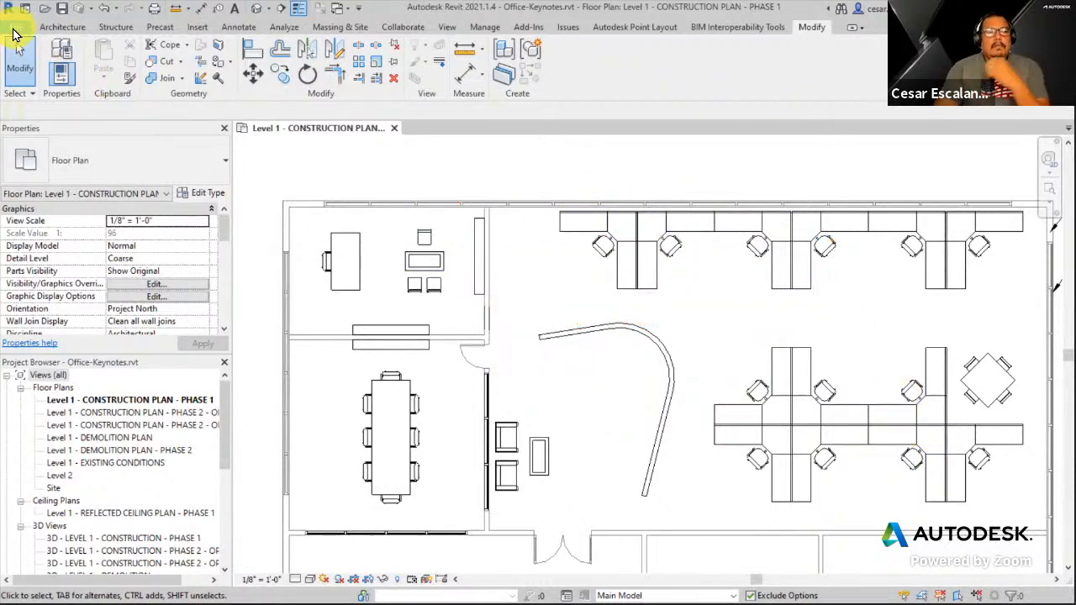
{"action": "left_click", "coordinate": [15, 26]}
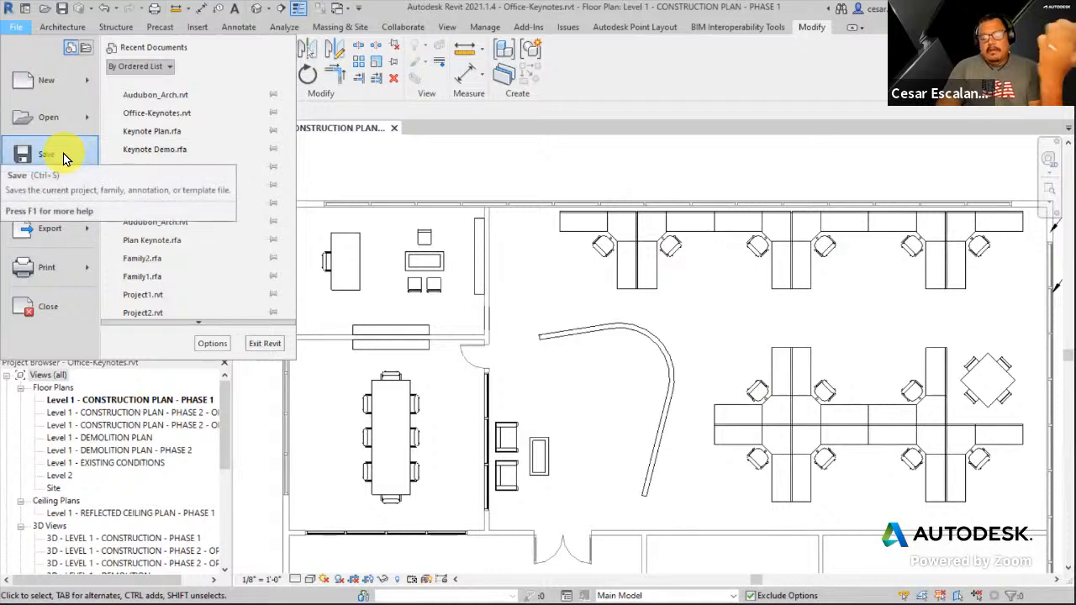
{"action": "mouse_move", "coordinate": [81, 182]}
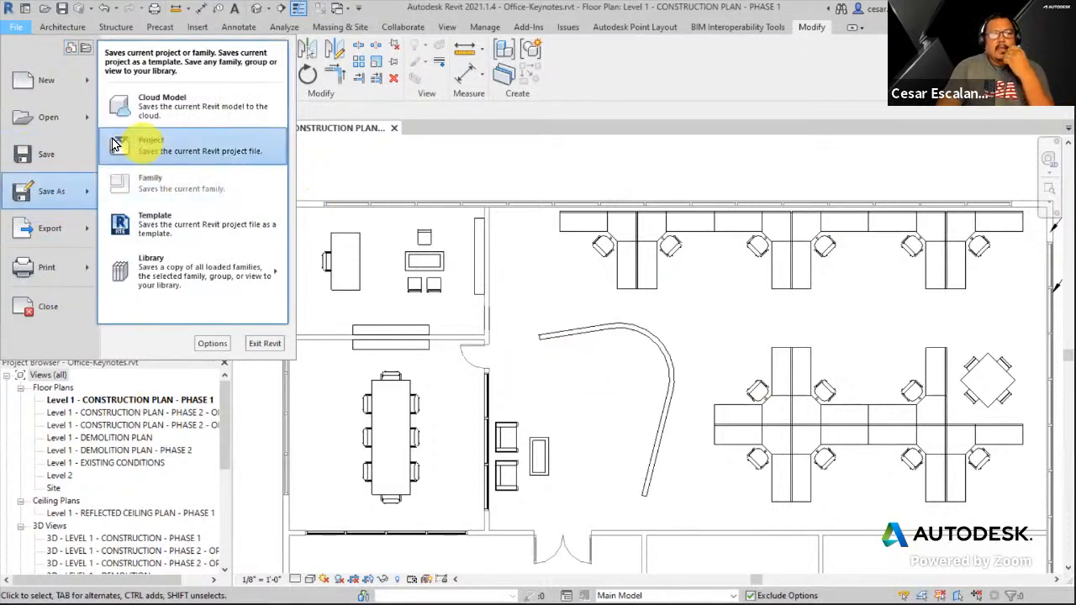
{"action": "left_click", "coordinate": [396, 180]}
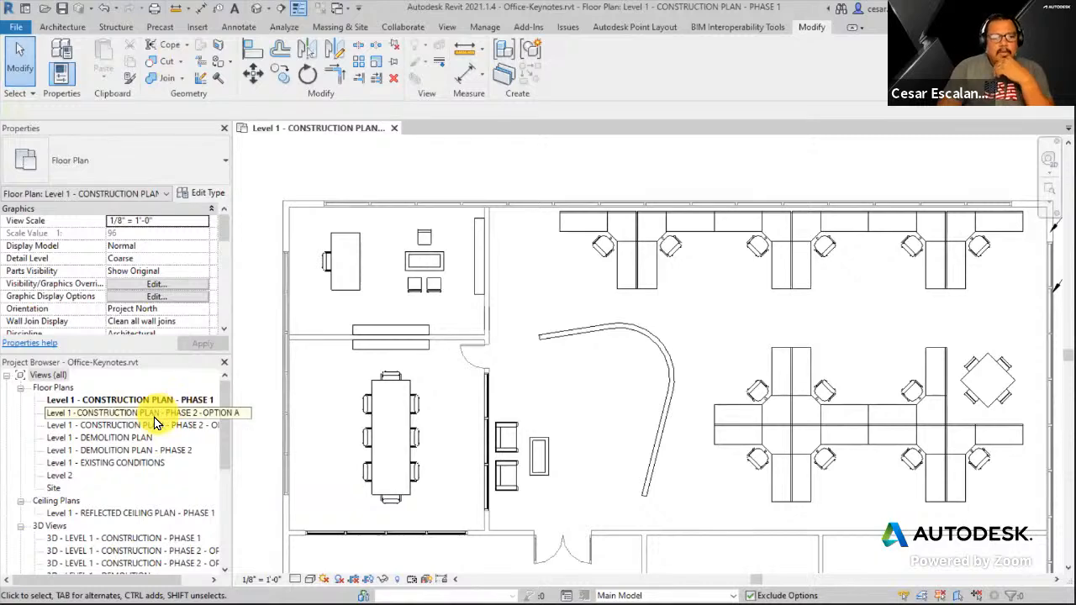
Open the Level 1 - DEMOLITION PLAN view and examine the dashed walls and doors marked for demolition.
{"action": "double_click", "coordinate": [138, 438]}
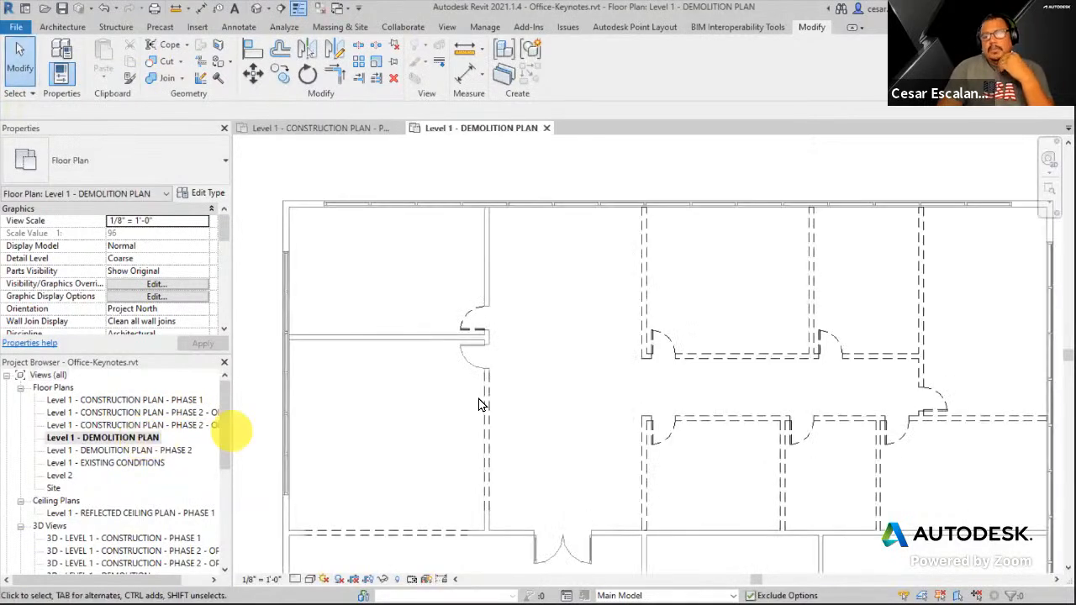
{"action": "scroll", "coordinate": [764, 403], "scroll_direction": "down", "scroll_amount": 3}
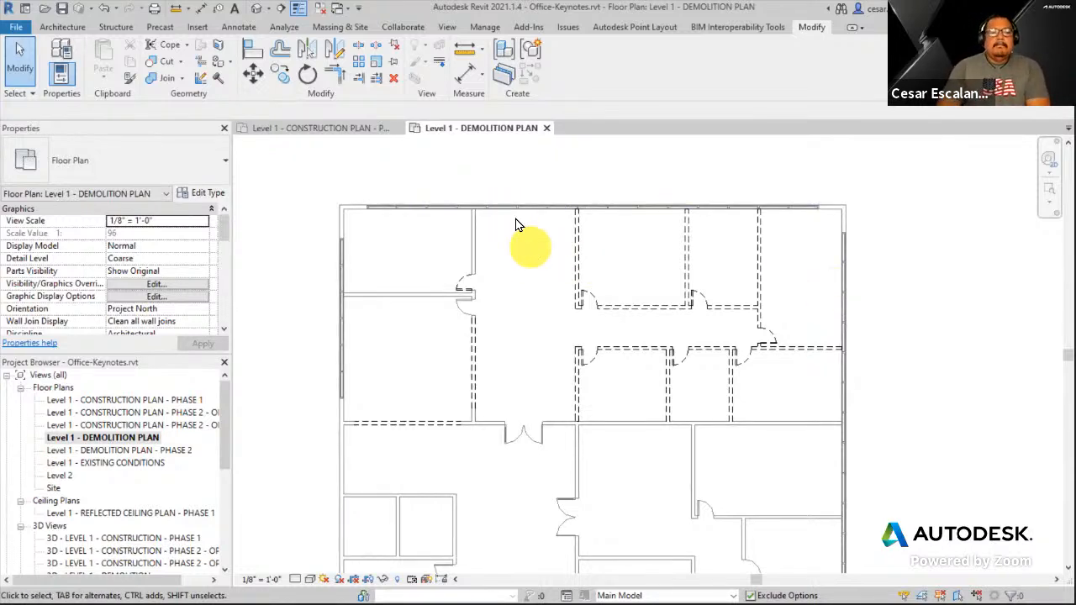
{"action": "scroll", "coordinate": [496, 385], "scroll_direction": "up", "scroll_amount": 2}
{"action": "scroll", "coordinate": [468, 350], "scroll_direction": "up", "scroll_amount": 2}
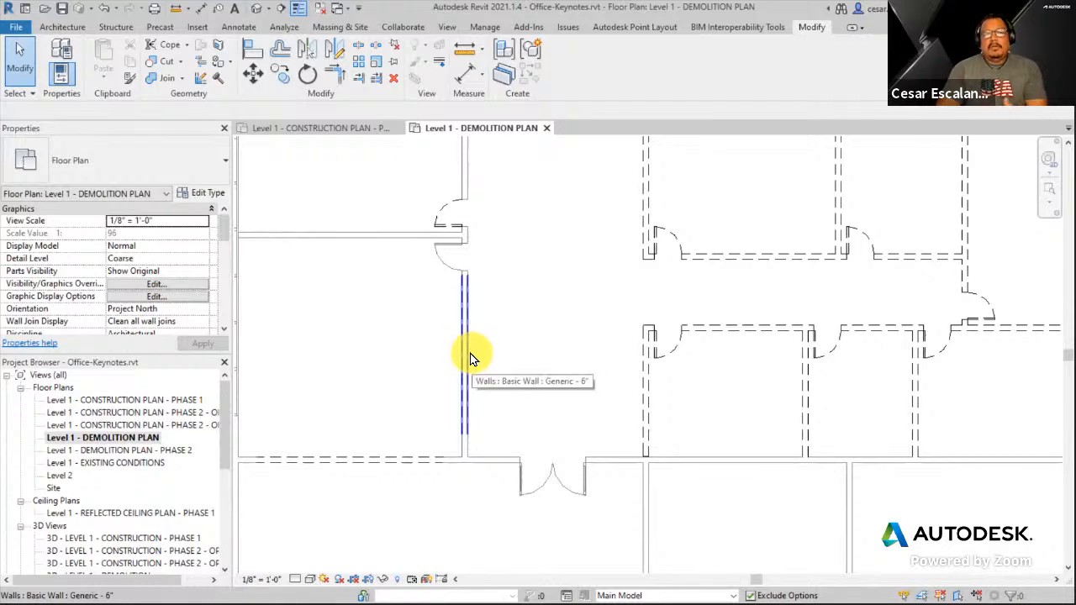
{"action": "scroll", "coordinate": [497, 348], "scroll_direction": "down", "scroll_amount": 2}
{"action": "scroll", "coordinate": [497, 348], "scroll_direction": "up", "scroll_amount": 2}
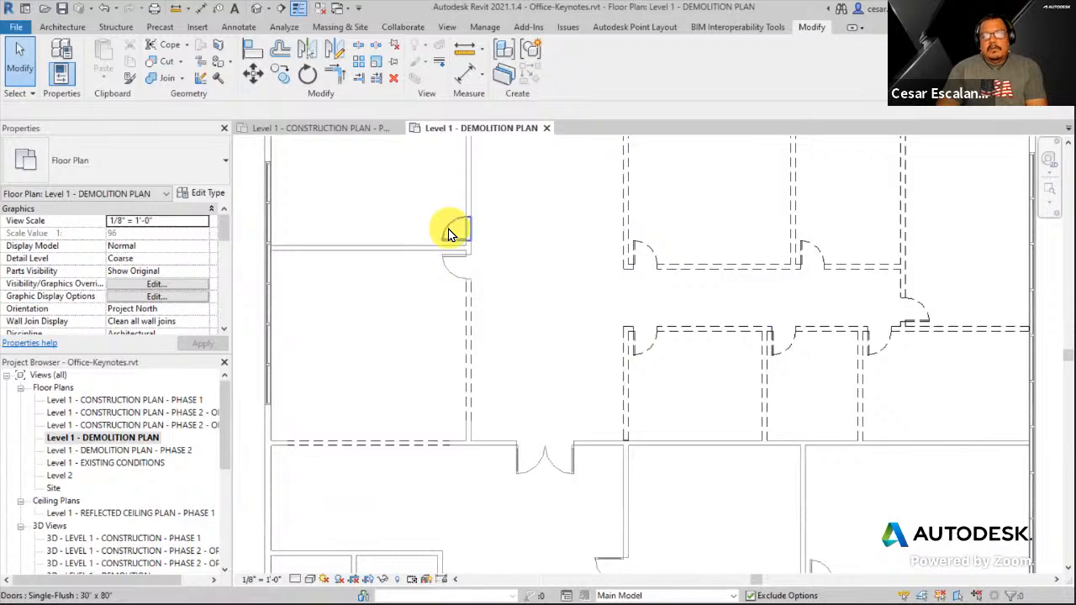
{"action": "scroll", "coordinate": [473, 235], "scroll_direction": "up", "scroll_amount": 4}
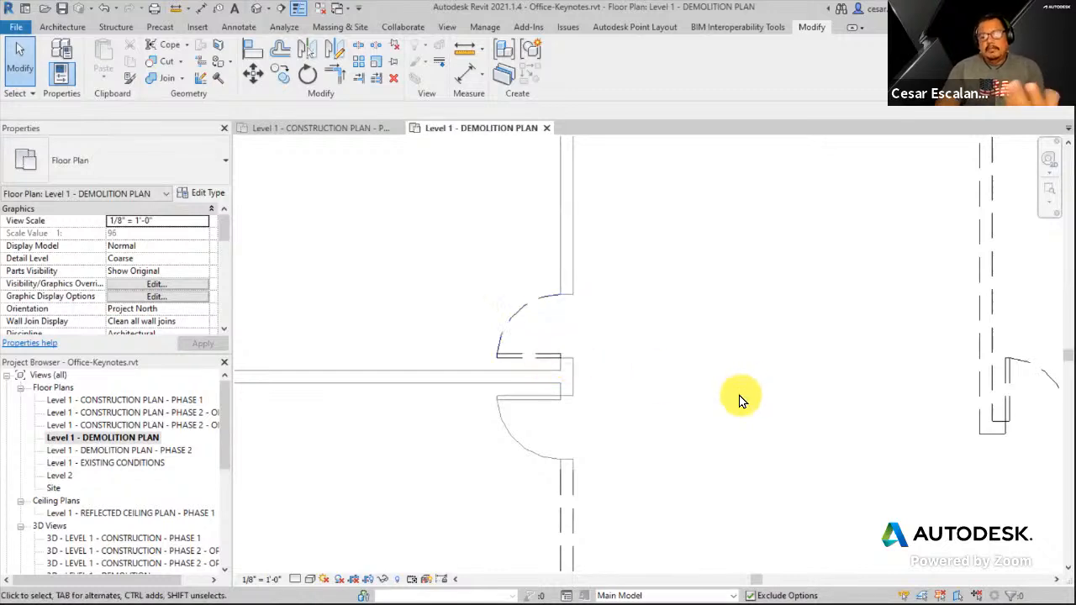
{"action": "scroll", "coordinate": [740, 401], "scroll_direction": "down", "scroll_amount": 2}
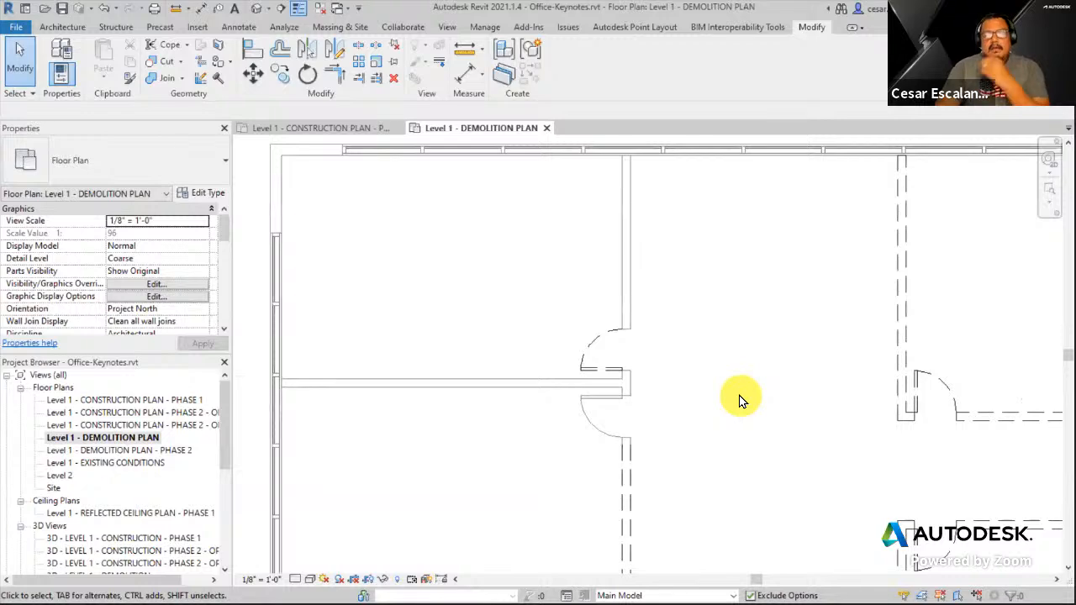
{"action": "middle_click_drag", "start_coordinate": [740, 401], "coordinate": [504, 373]}
{"action": "scroll", "coordinate": [501, 370], "scroll_direction": "down", "scroll_amount": 3}
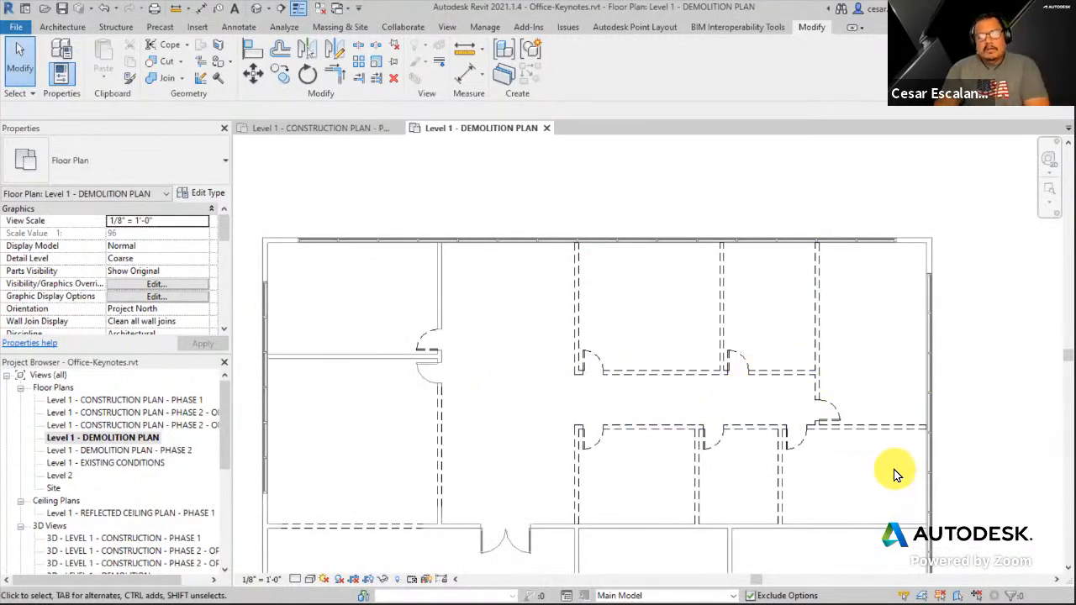
{"action": "middle_click_drag", "start_coordinate": [534, 369], "coordinate": [620, 365]}
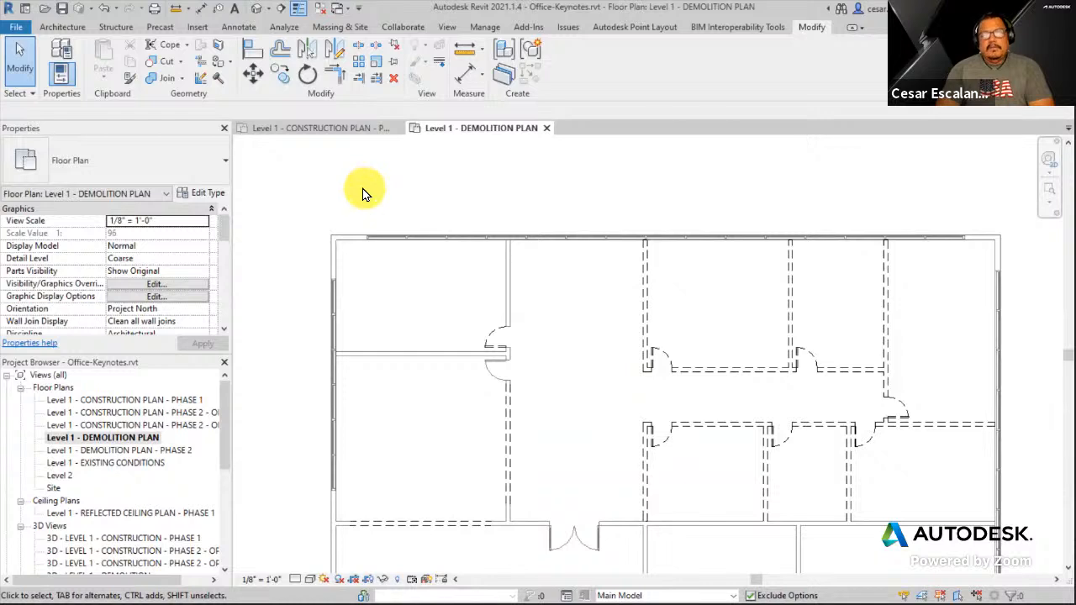
Load the Keynote Demo.rfa family from the Keynotes folder inside Oxman_Fall on the C: drive.
{"action": "left_click", "coordinate": [196, 28]}
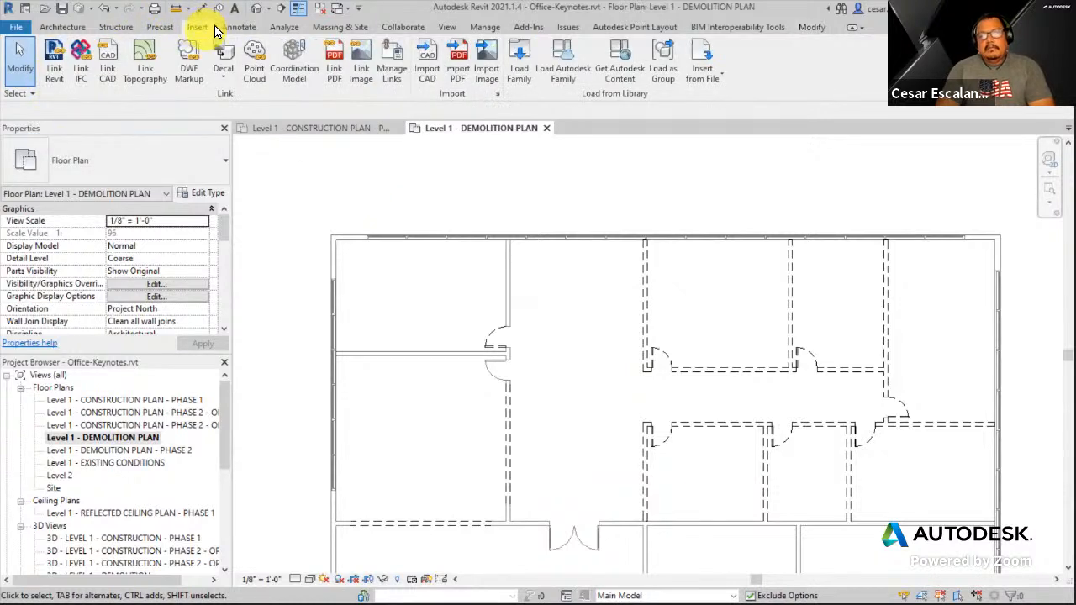
{"action": "left_click", "coordinate": [515, 66]}
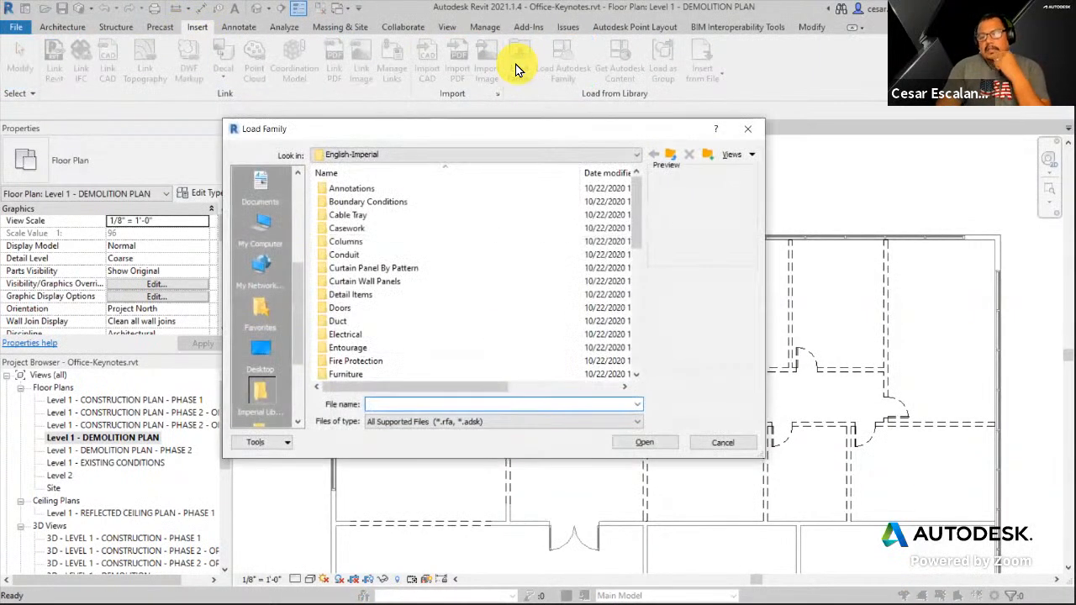
{"action": "left_click", "coordinate": [476, 155]}
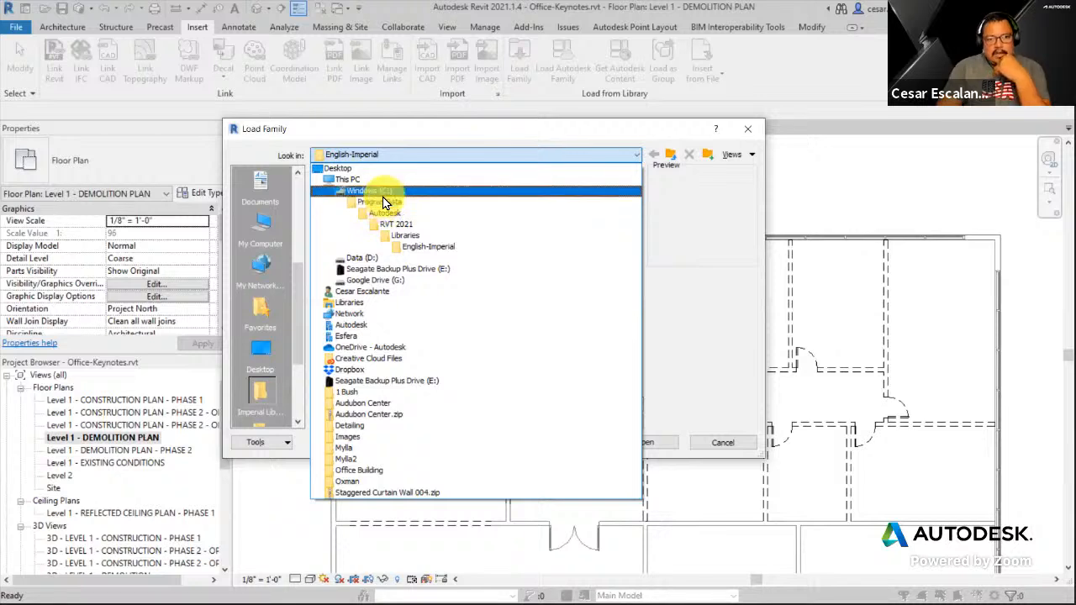
{"action": "left_click", "coordinate": [383, 195]}
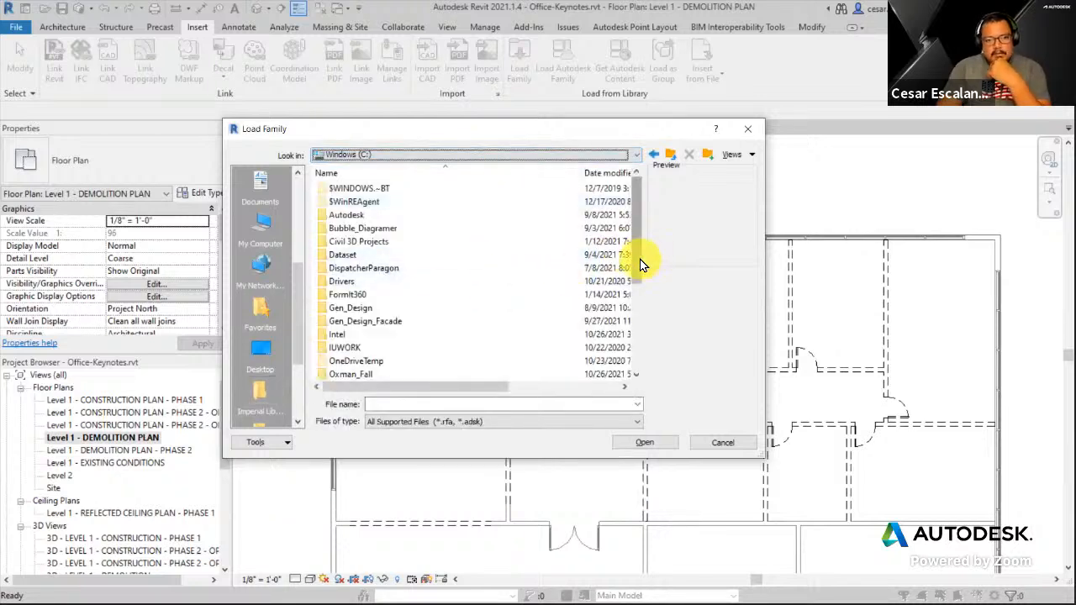
{"action": "left_click_drag", "start_coordinate": [640, 265], "coordinate": [637, 325]}
{"action": "left_click", "coordinate": [364, 244]}
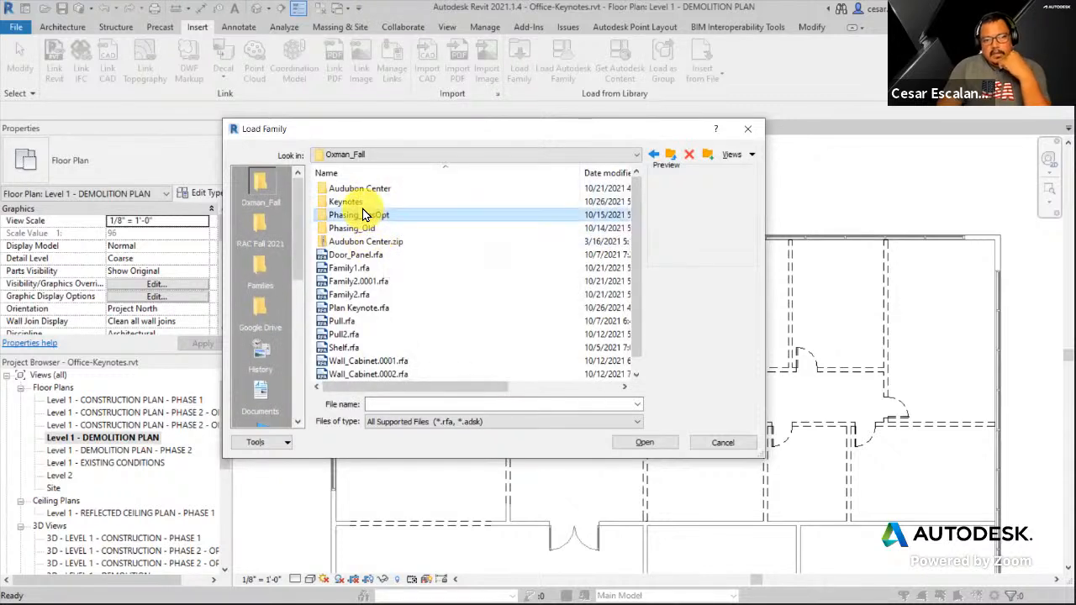
{"action": "double_click", "coordinate": [357, 201]}
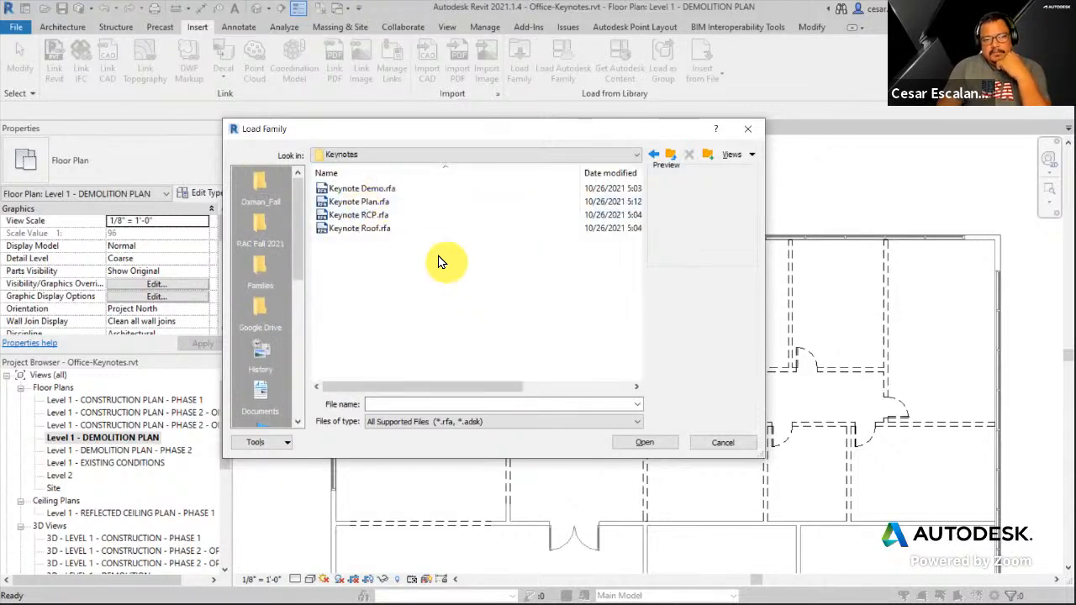
{"action": "left_click", "coordinate": [368, 203]}
{"action": "left_click", "coordinate": [365, 188]}
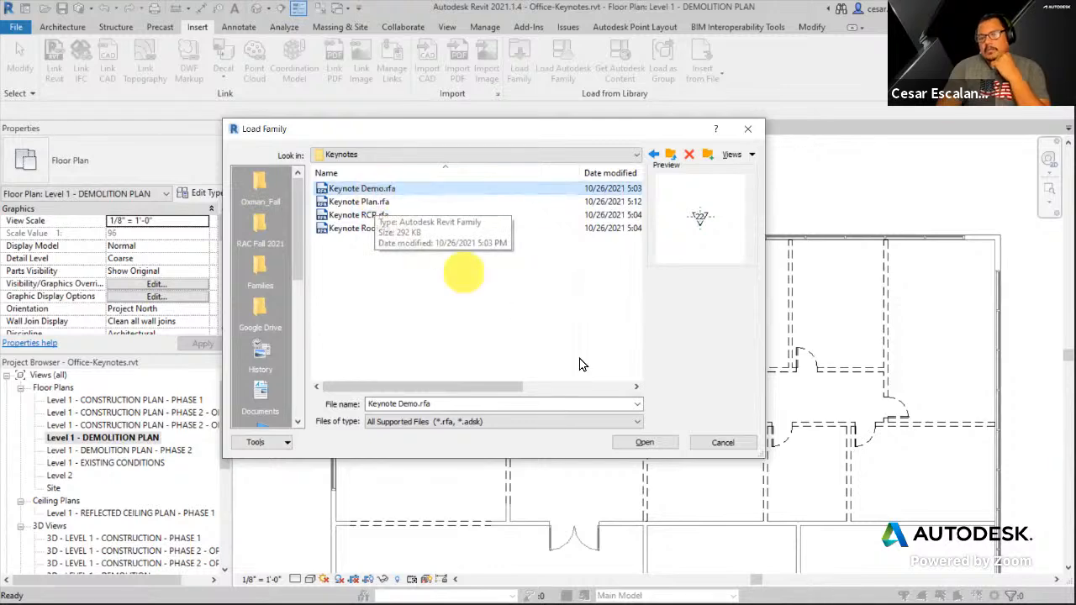
{"action": "left_click", "coordinate": [646, 443]}
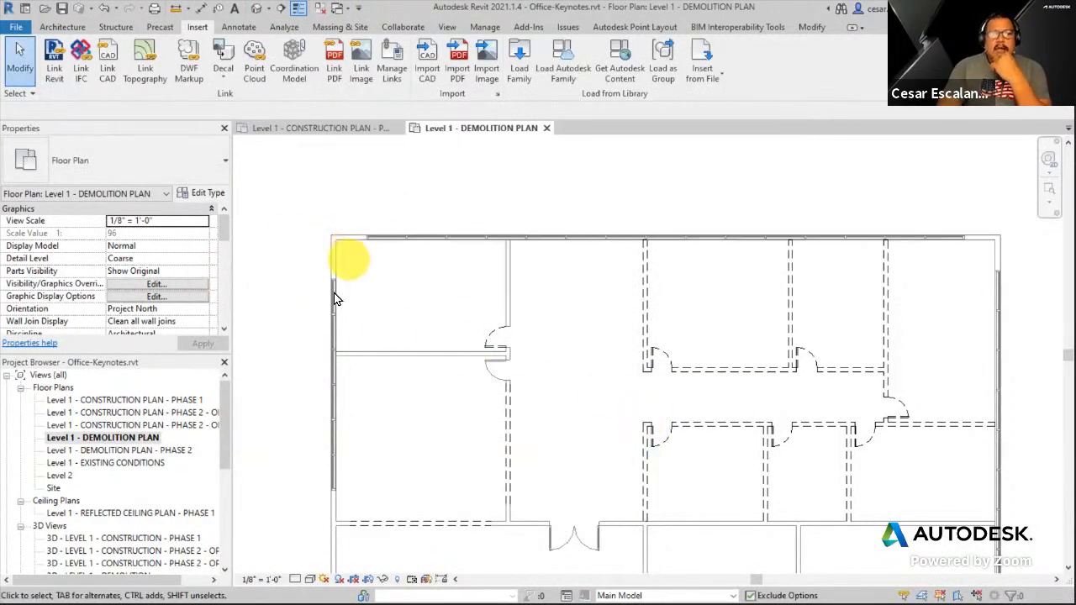
Locate the Keynote Demo family among the project's annotation symbols and examine its numbered types.
{"action": "left_click_drag", "start_coordinate": [224, 430], "coordinate": [223, 532]}
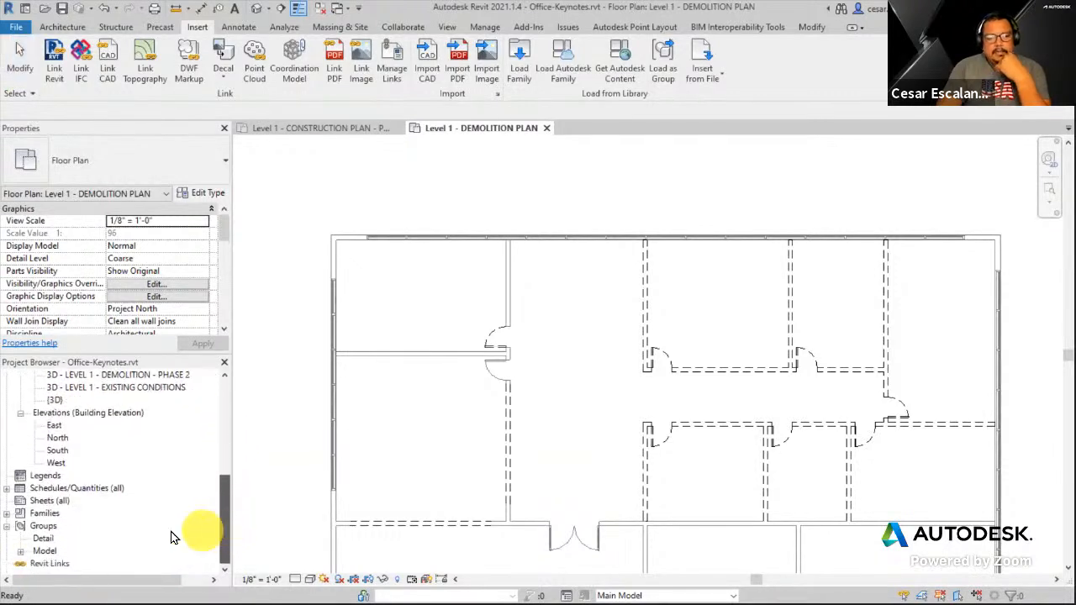
{"action": "left_click", "coordinate": [7, 513]}
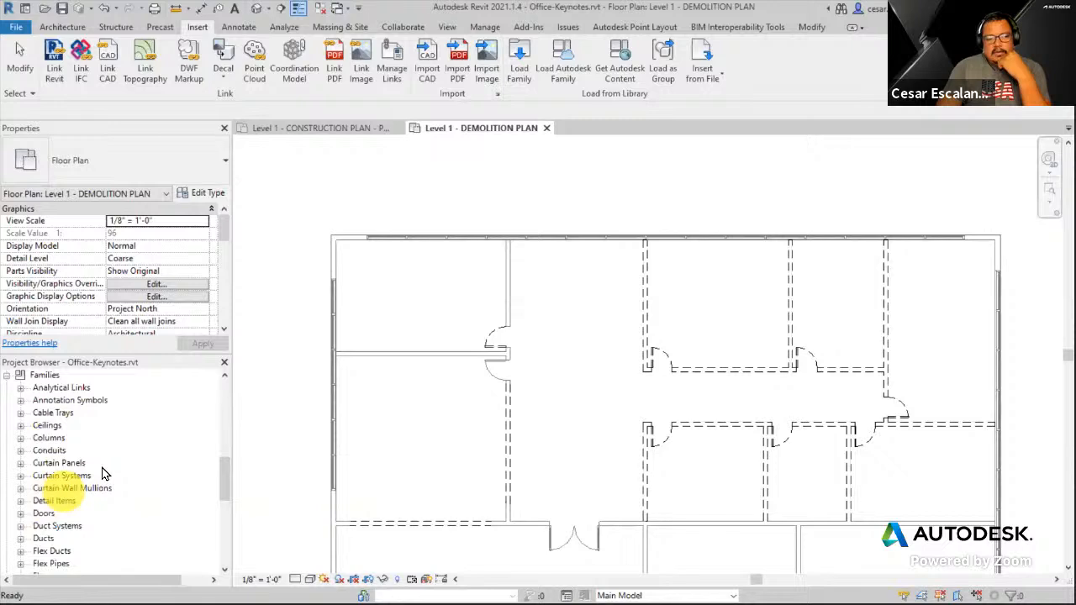
{"action": "left_click", "coordinate": [21, 400]}
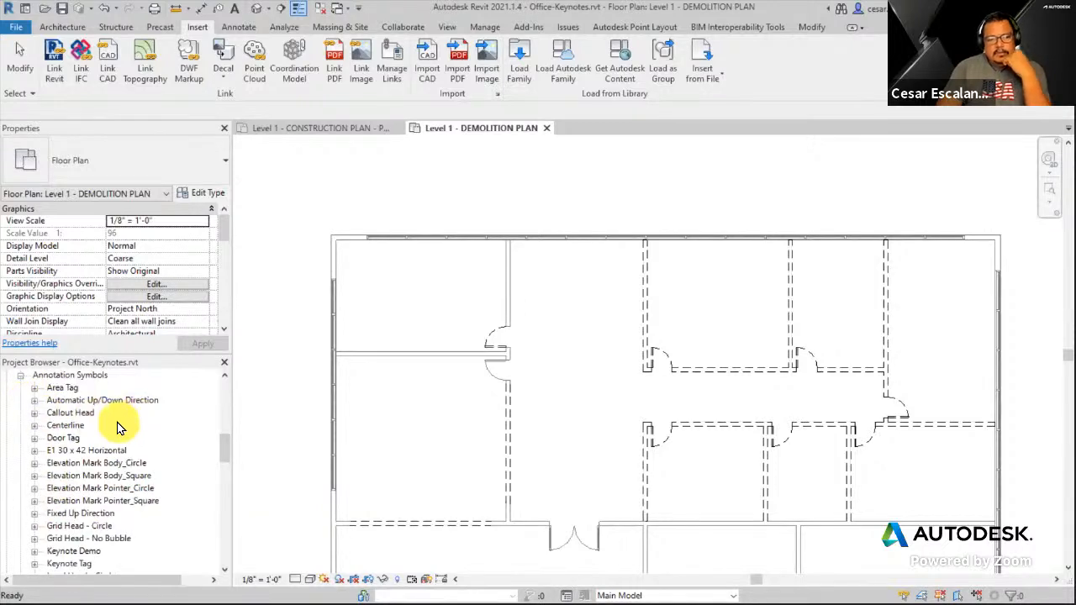
{"action": "scroll", "coordinate": [118, 428], "scroll_direction": "up", "scroll_amount": 1}
{"action": "scroll", "coordinate": [117, 429], "scroll_direction": "down", "scroll_amount": 5}
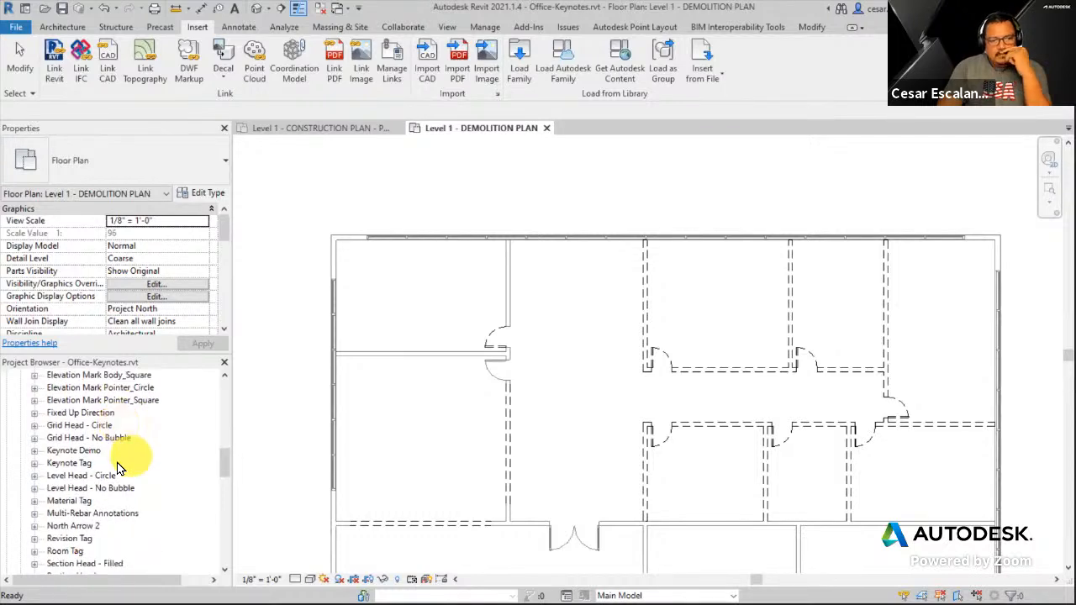
{"action": "left_click", "coordinate": [65, 454]}
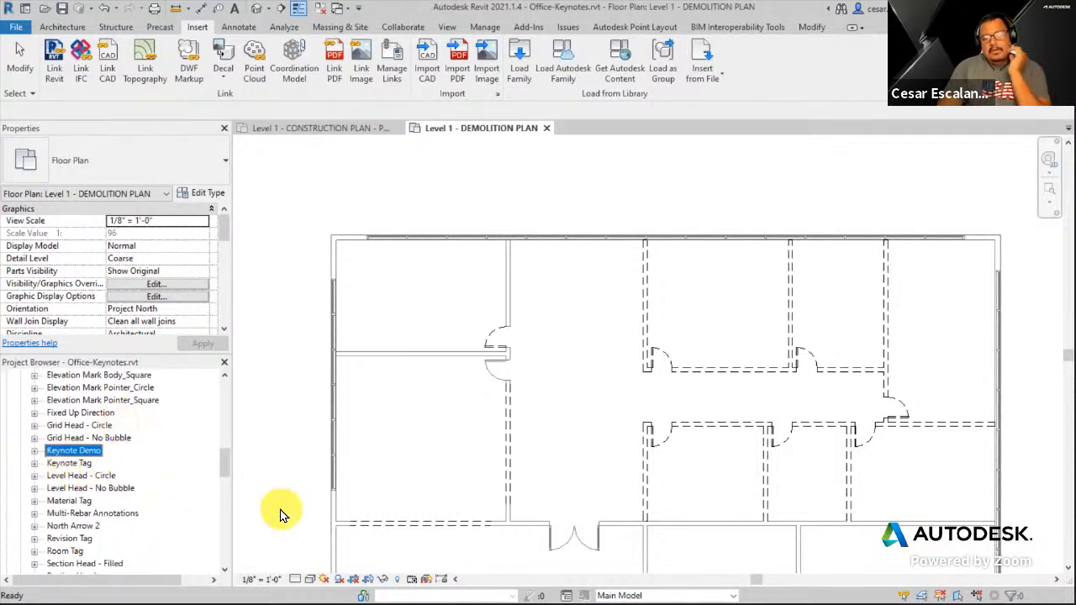
{"action": "left_click", "coordinate": [34, 452]}
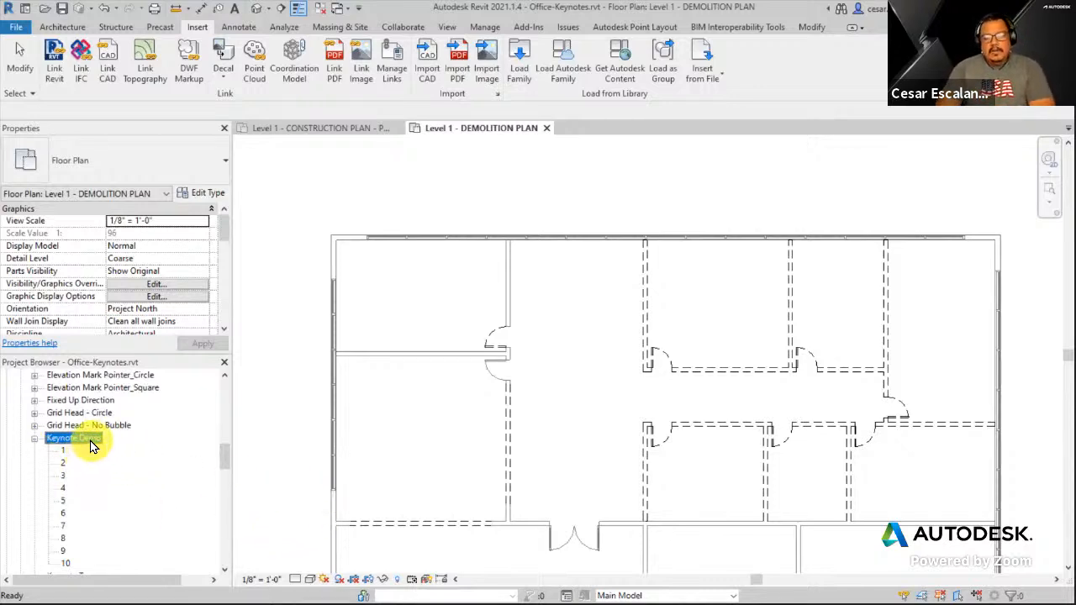
{"action": "scroll", "coordinate": [109, 477], "scroll_direction": "down", "scroll_amount": 1}
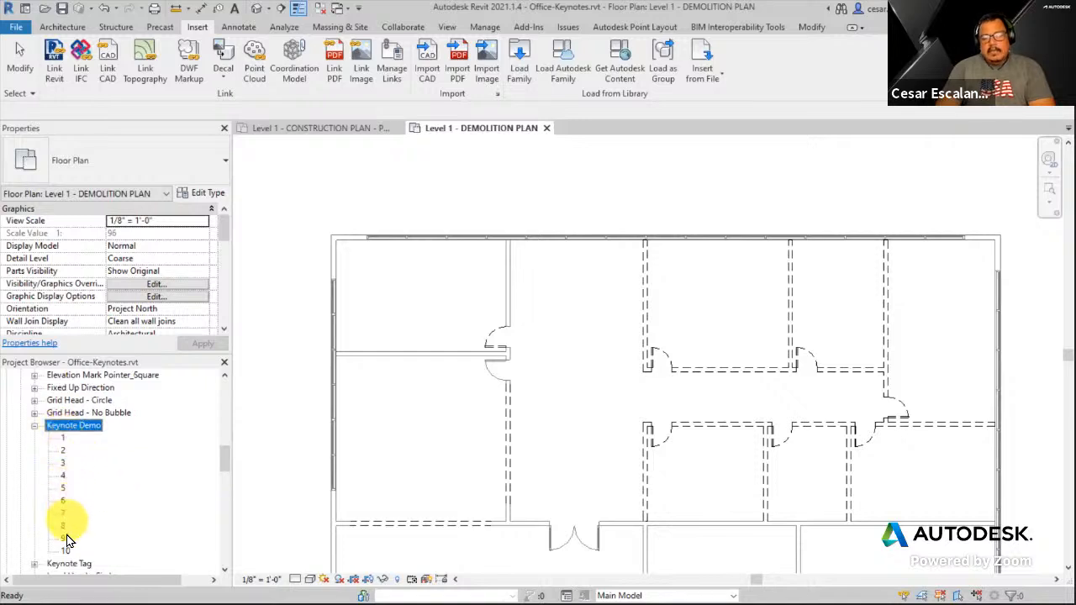
Open the Keynote Demo family for editing and inspect the right-hand line of its triangle symbol and the family creation tools.
{"action": "right_click", "coordinate": [99, 435]}
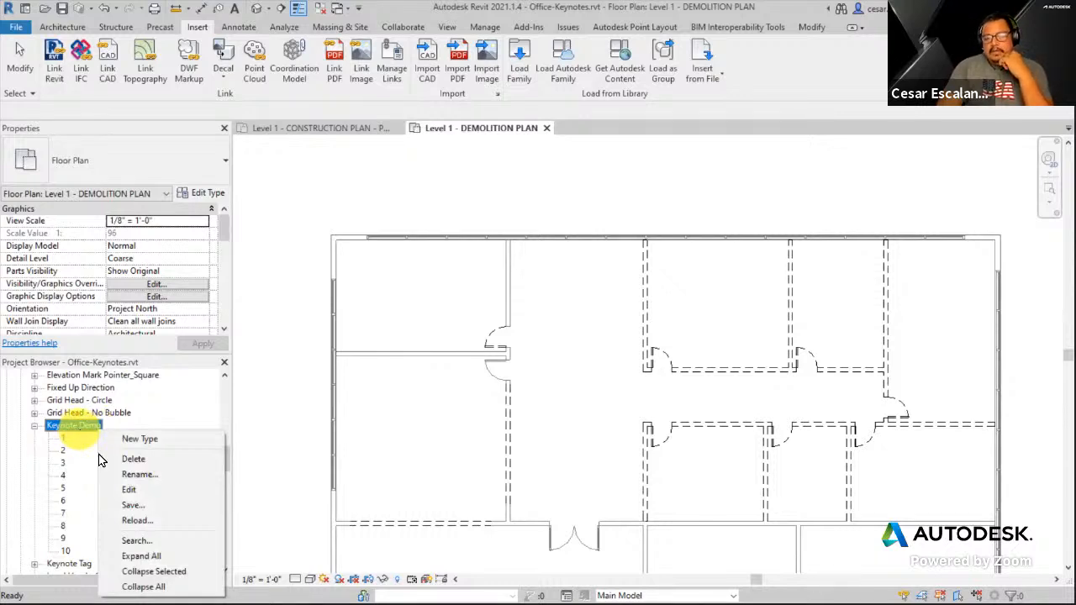
{"action": "left_click", "coordinate": [133, 491]}
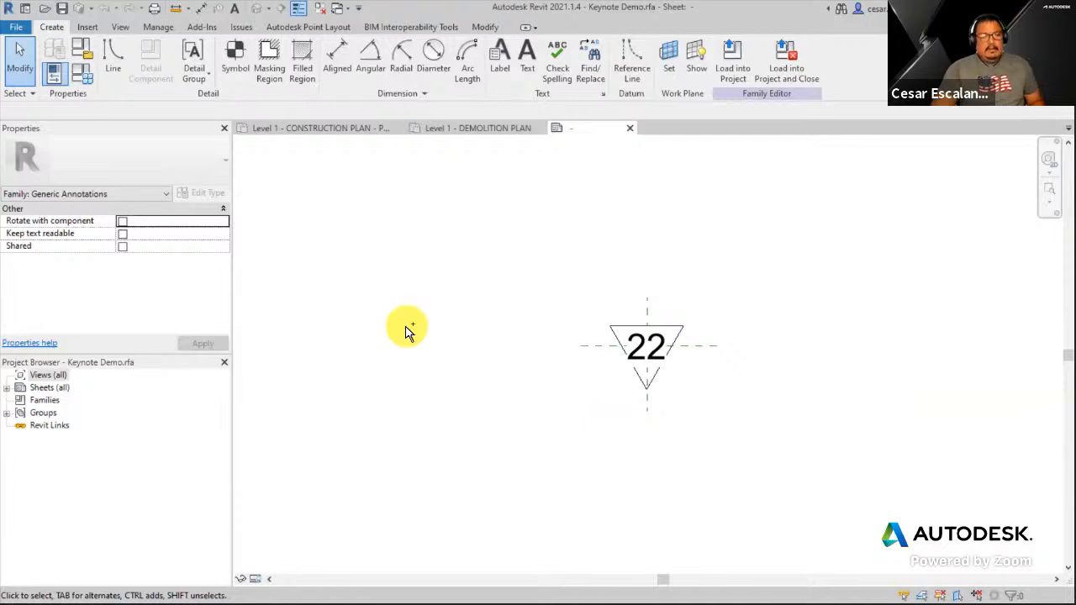
{"action": "left_click_drag", "start_coordinate": [17, 181], "coordinate": [130, 205]}
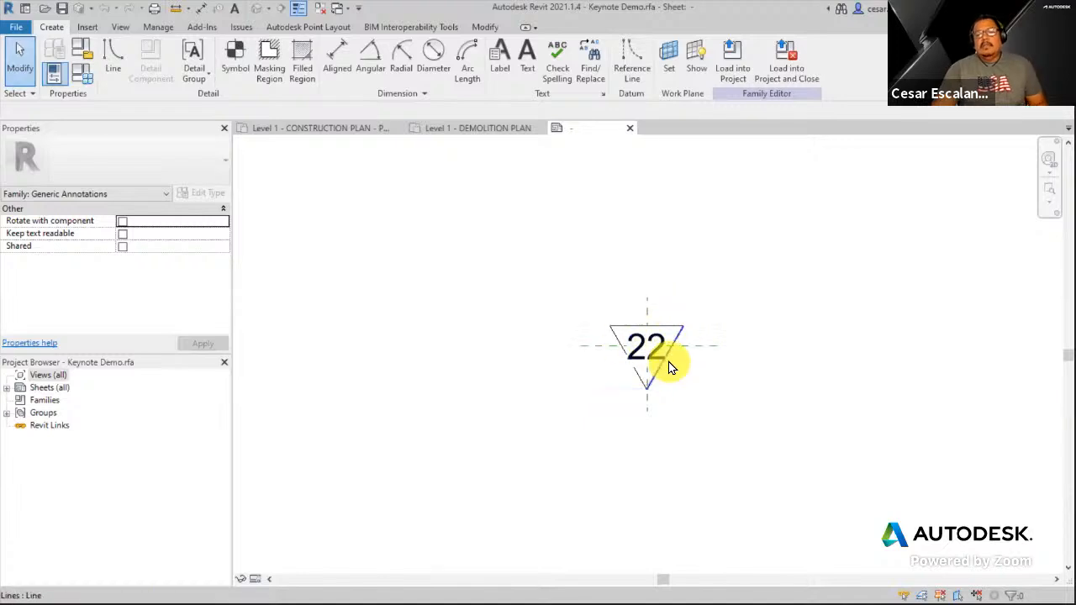
{"action": "scroll", "coordinate": [670, 368], "scroll_direction": "up", "scroll_amount": 2}
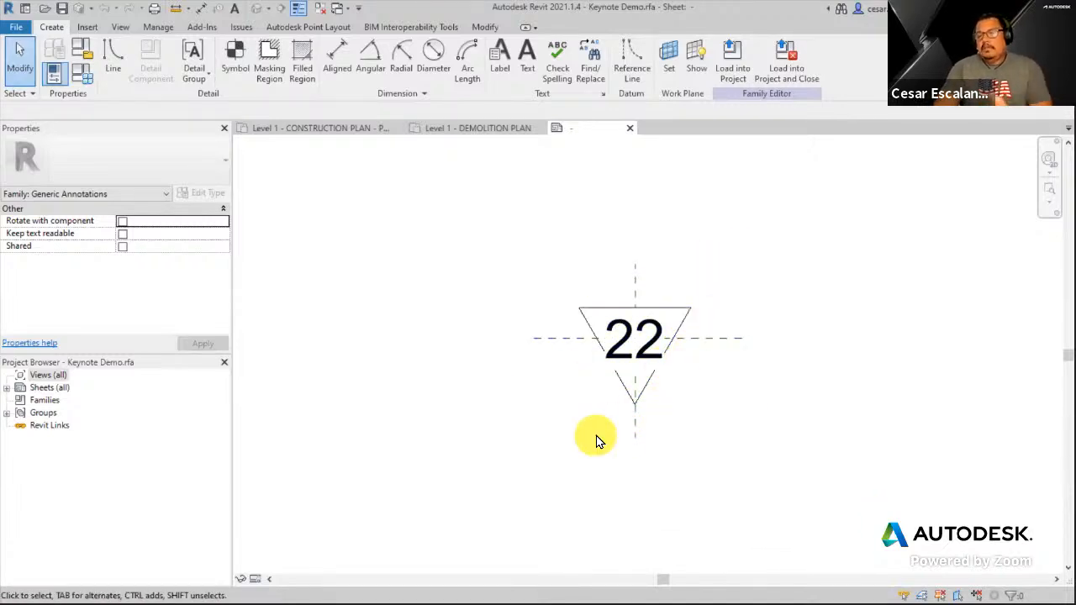
{"action": "left_click", "coordinate": [683, 319]}
{"action": "left_click", "coordinate": [52, 27]}
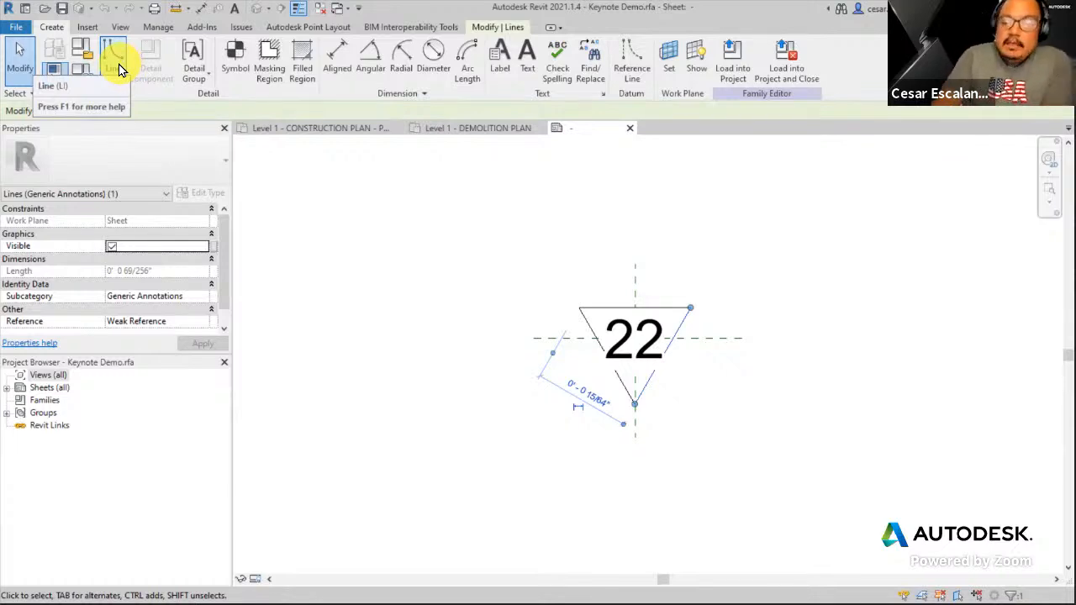
Open the triangle symbol's label for editing and examine its Demo Note # parameter and sample value.
{"action": "left_click", "coordinate": [344, 250]}
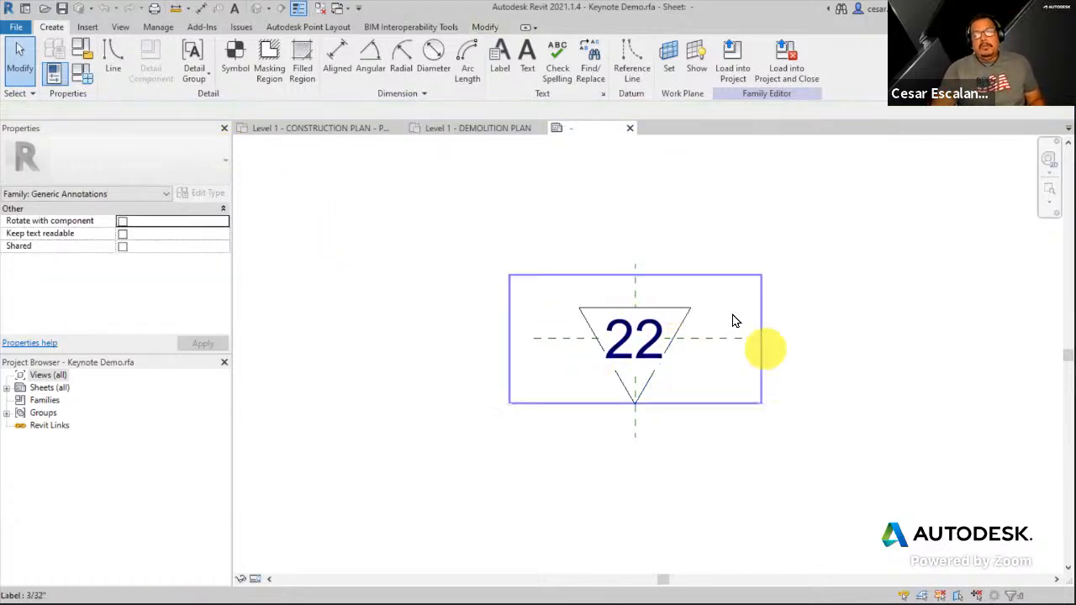
{"action": "left_click", "coordinate": [660, 327]}
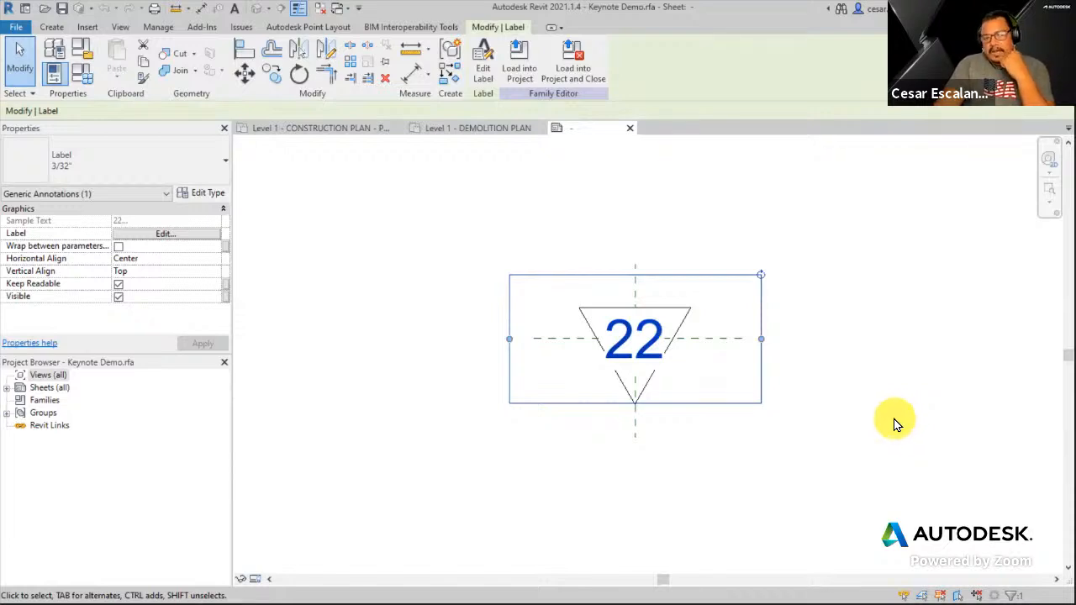
{"action": "left_click", "coordinate": [163, 237]}
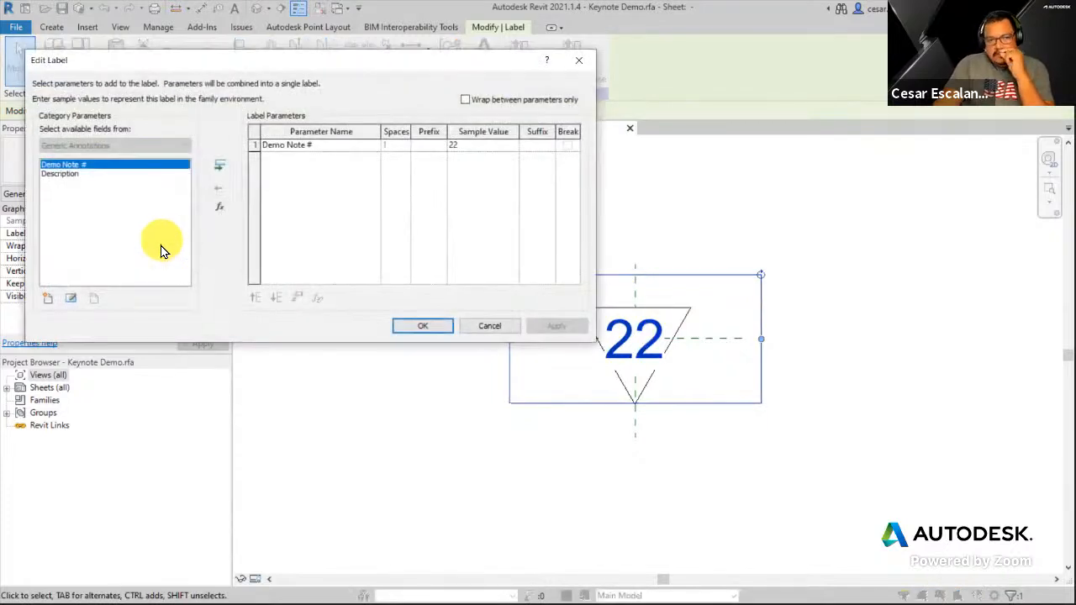
{"action": "key", "text": "ctrl+2"}
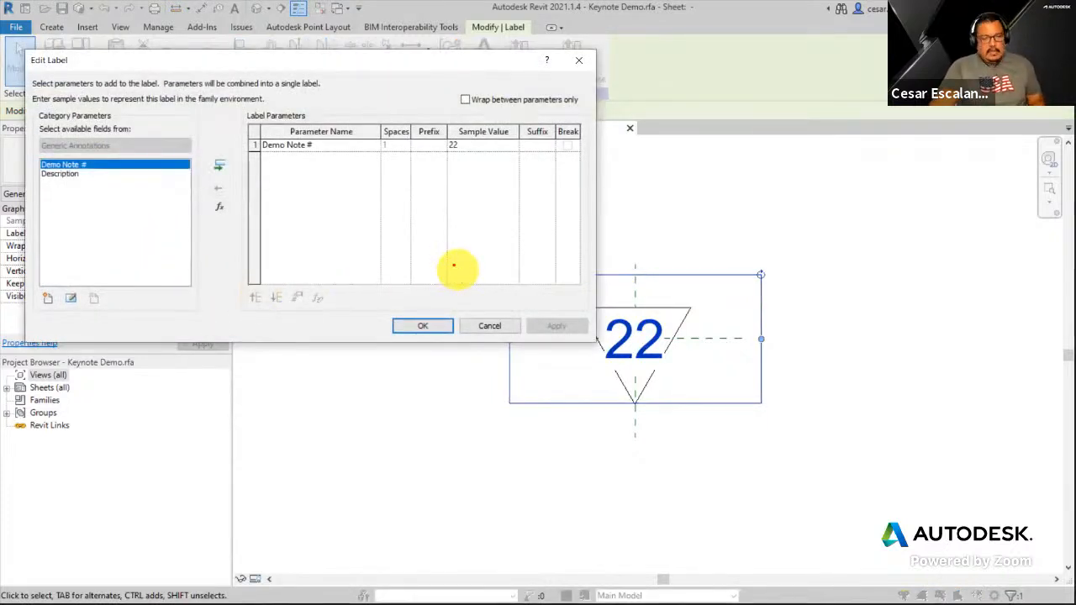
{"action": "left_click_drag", "start_coordinate": [253, 132], "coordinate": [505, 157], "text": "ctrl"}
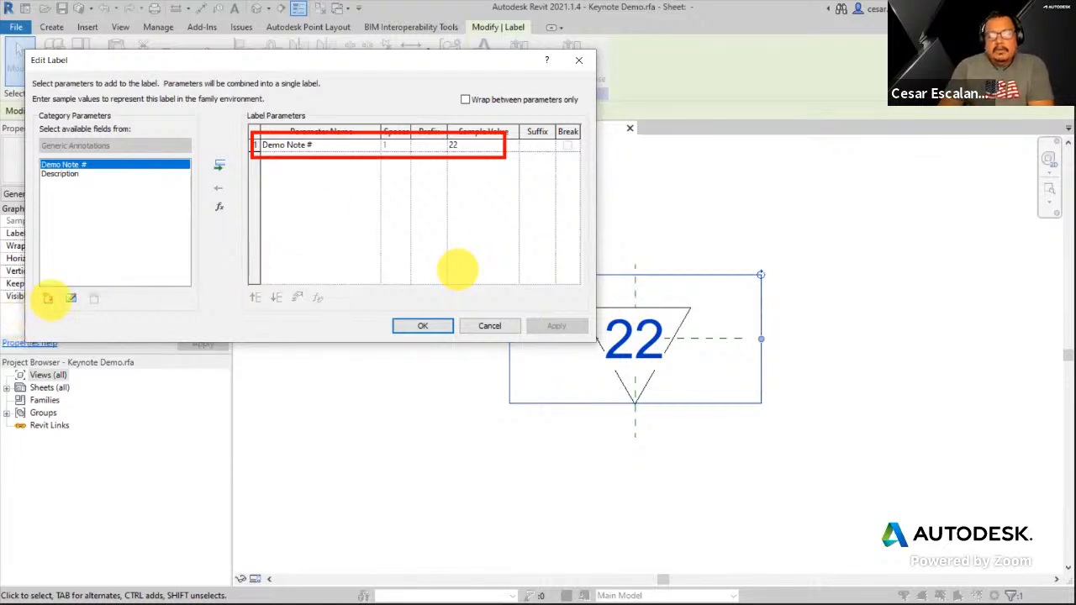
{"action": "mouse_move", "coordinate": [50, 290]}
{"action": "left_mouse_down"}
{"action": "mouse_move", "coordinate": [28, 307]}
{"action": "mouse_move", "coordinate": [33, 286]}
{"action": "left_mouse_up"}
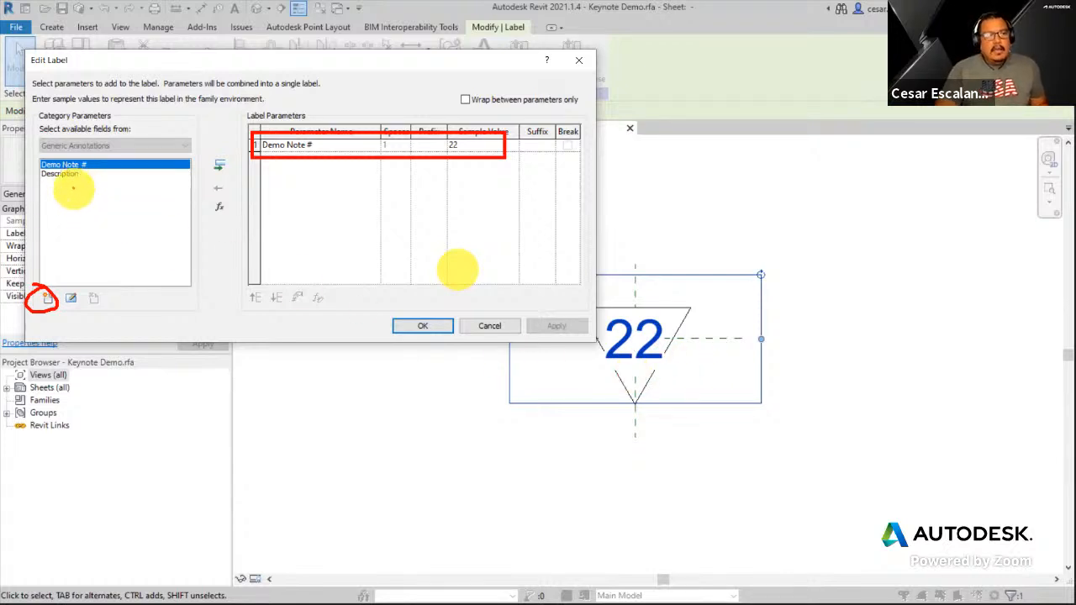
Inspect the options for creating a label parameter and the properties of Demo Note #, leaving the label unchanged.
{"action": "left_click", "coordinate": [48, 298]}
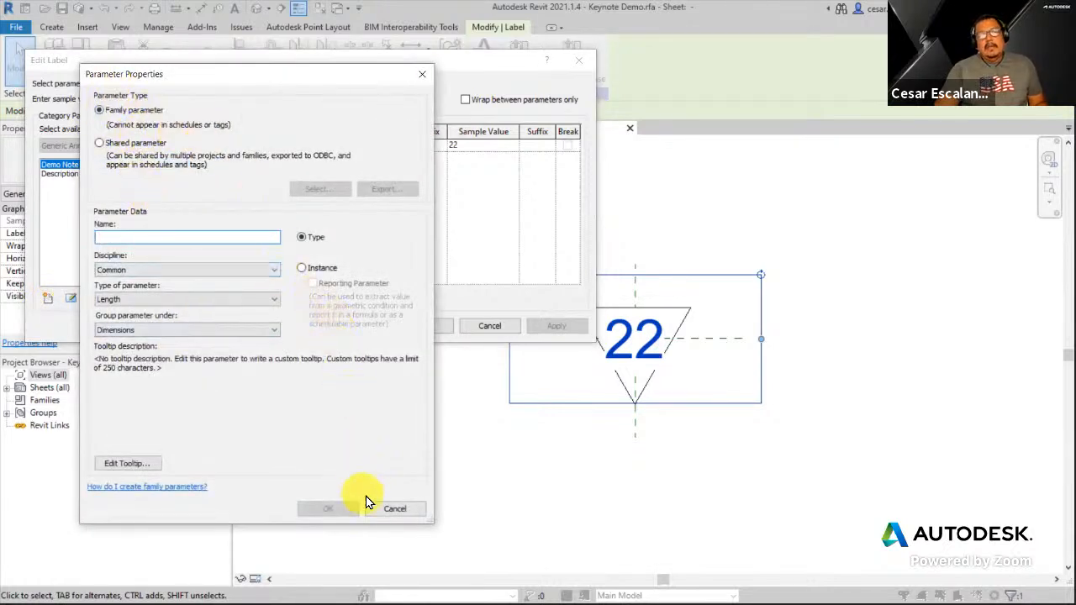
{"action": "left_click", "coordinate": [394, 509]}
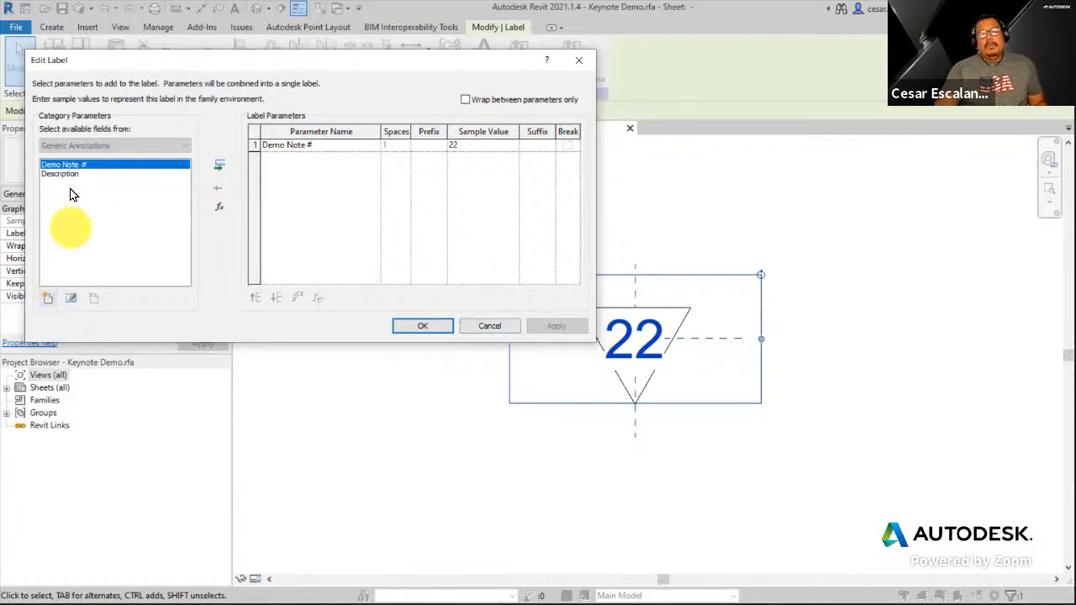
{"action": "left_click", "coordinate": [72, 298]}
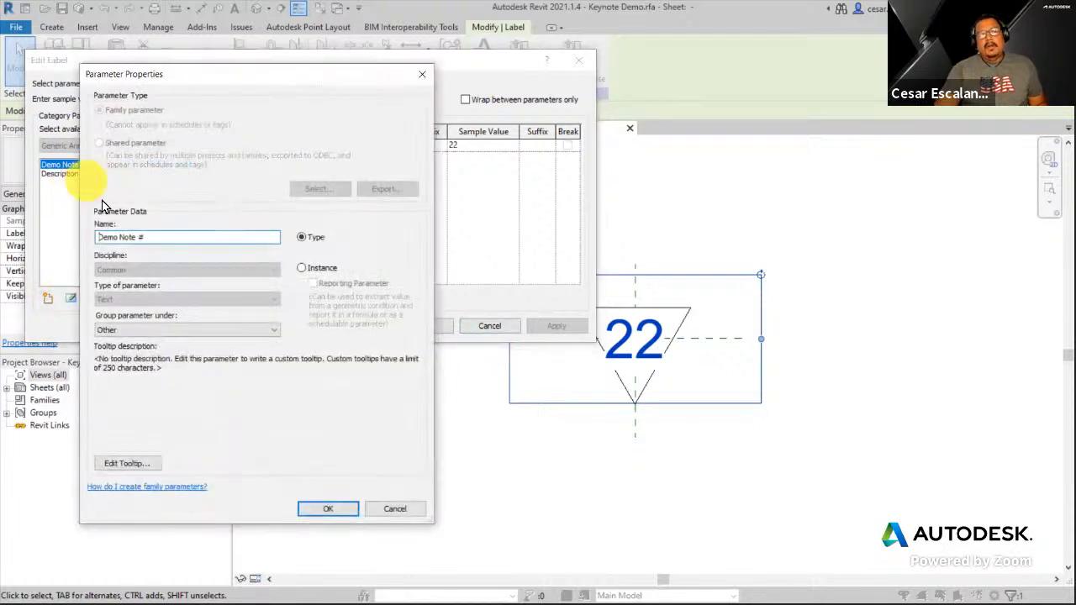
{"action": "left_click_drag", "start_coordinate": [293, 84], "coordinate": [864, 64]}
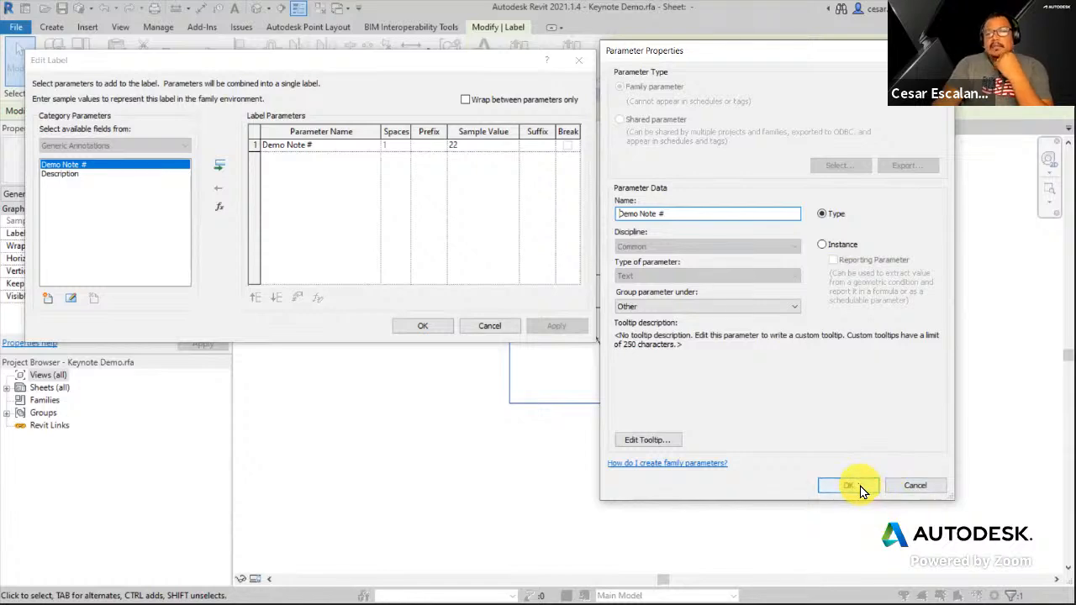
{"action": "left_click", "coordinate": [916, 489]}
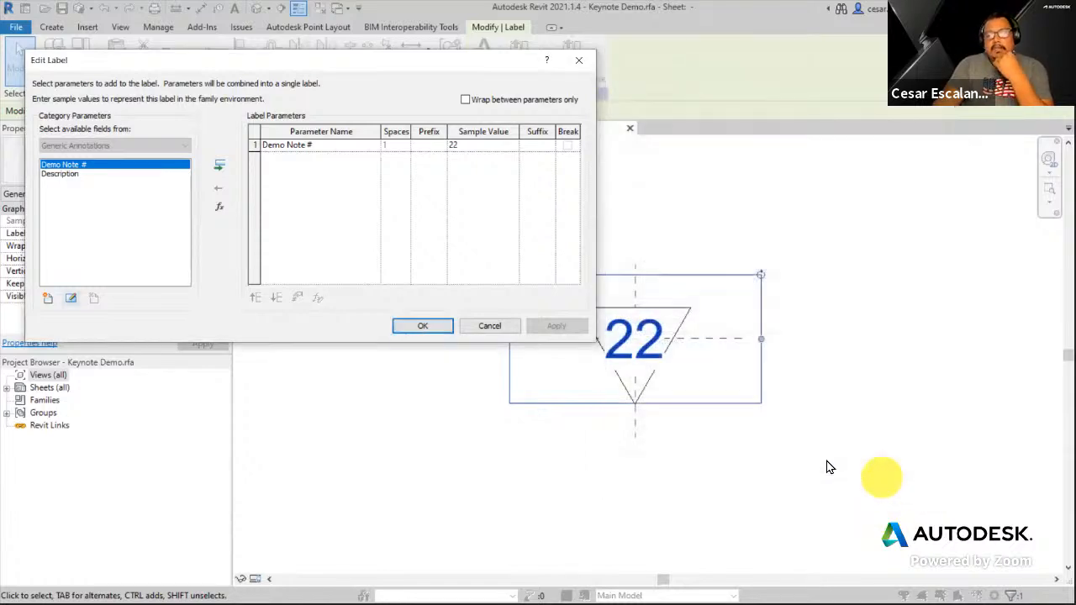
{"action": "left_click", "coordinate": [491, 328]}
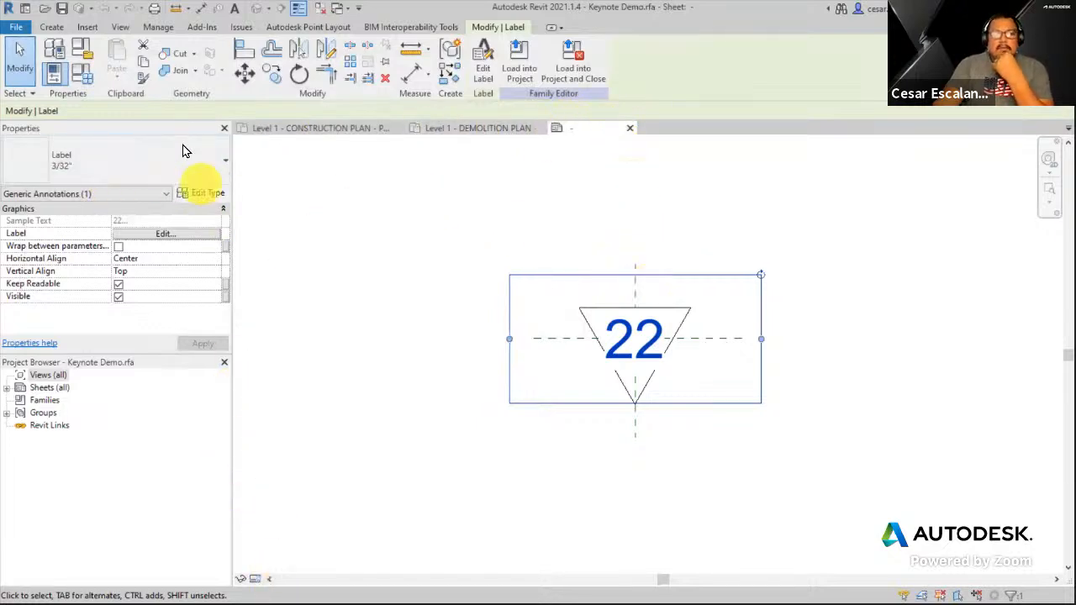
Browse to the Keynotes folder in Oxman_Fall and preview the Keynote Plan, Roof, RCP and Demo families without opening any.
{"action": "left_click", "coordinate": [22, 33]}
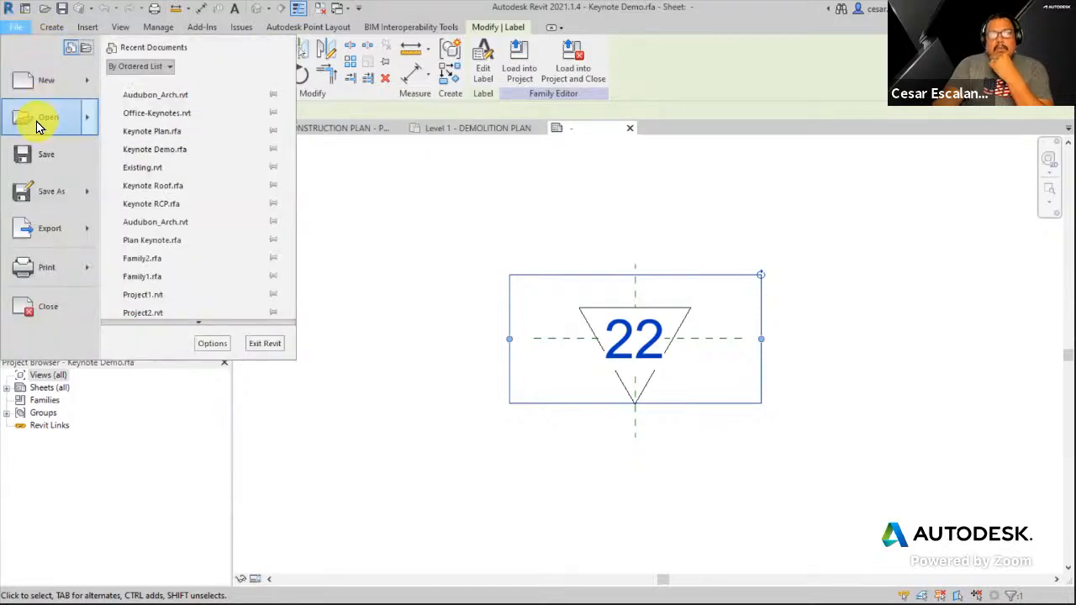
{"action": "left_click", "coordinate": [36, 121]}
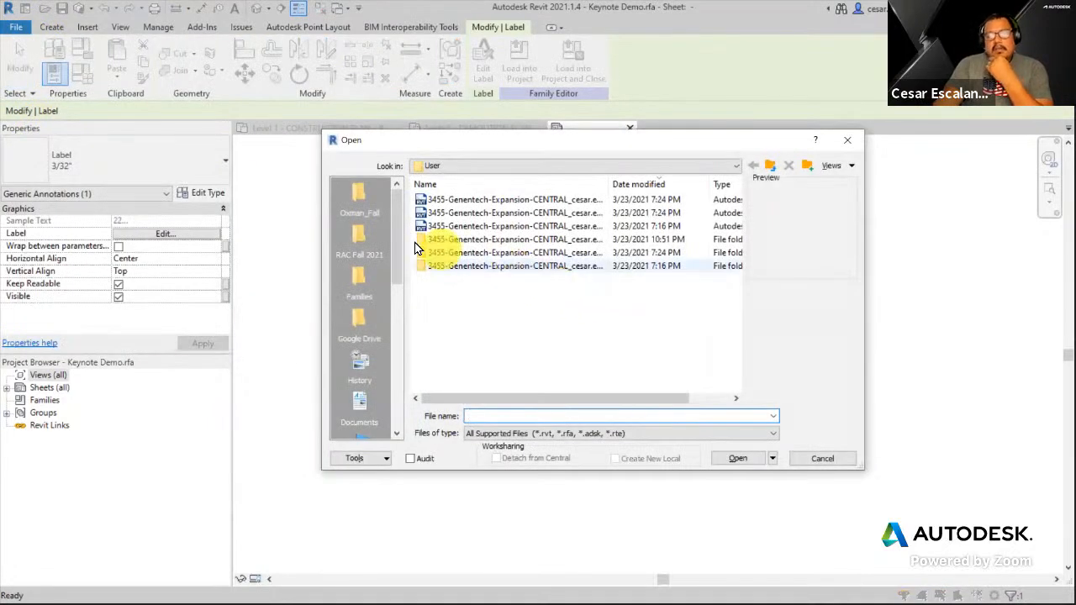
{"action": "left_click", "coordinate": [379, 203]}
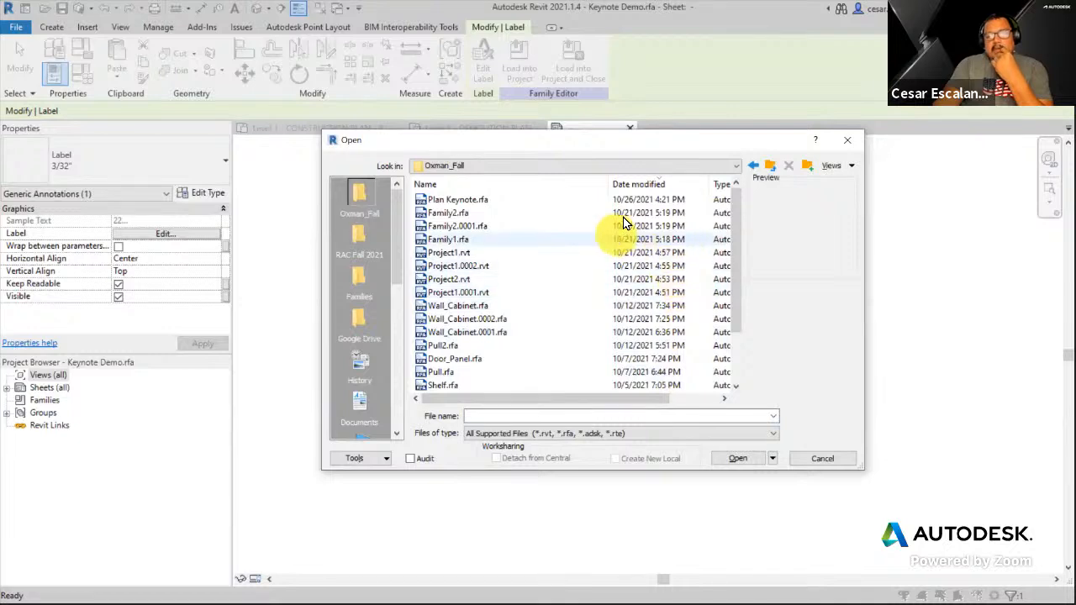
{"action": "left_click_drag", "start_coordinate": [737, 267], "coordinate": [739, 361]}
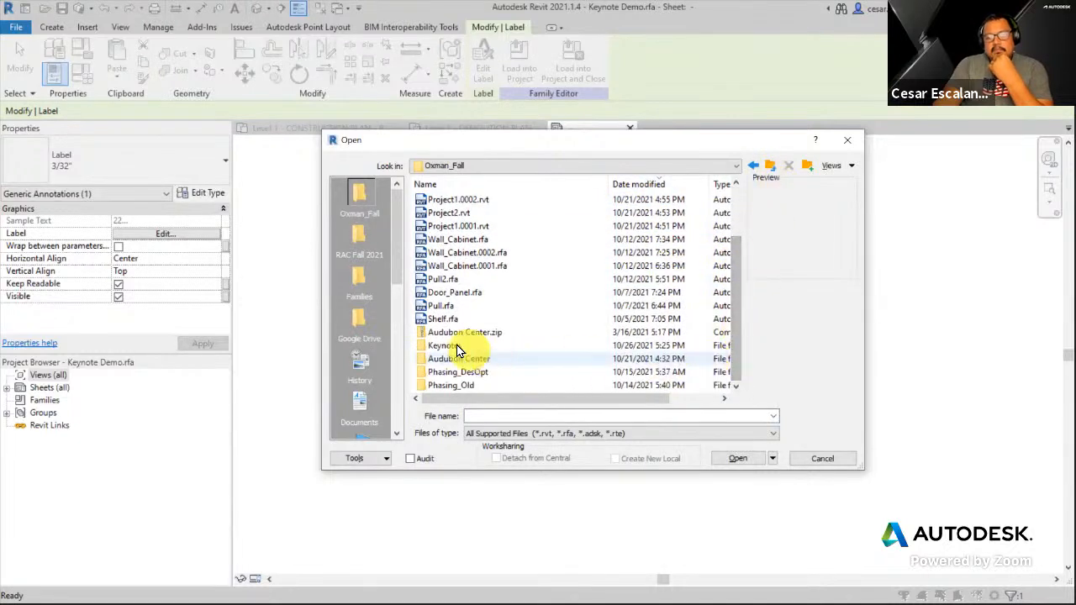
{"action": "double_click", "coordinate": [441, 356]}
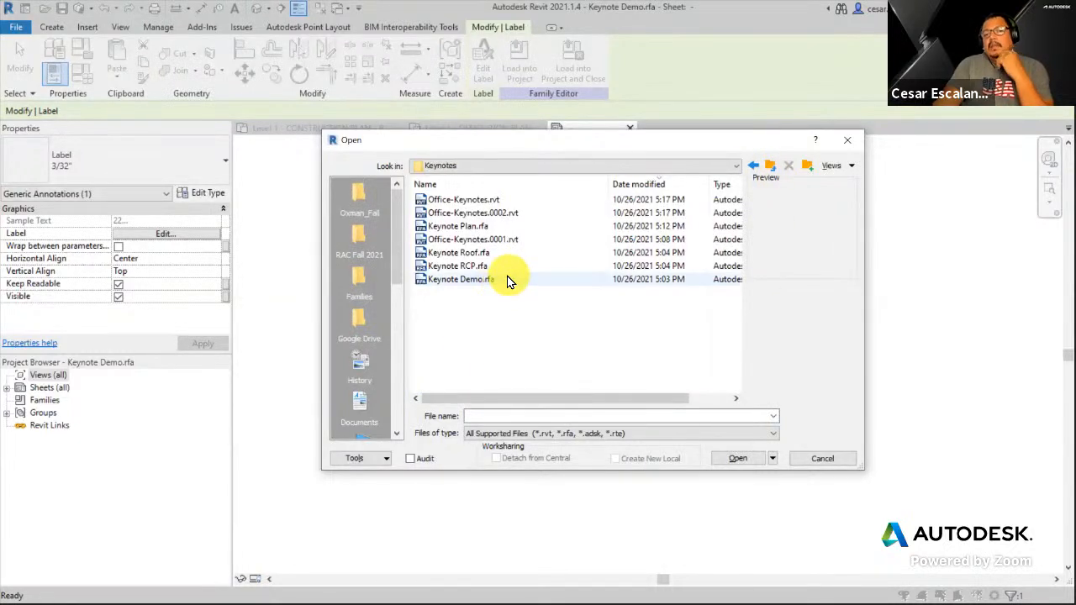
{"action": "left_click", "coordinate": [472, 227]}
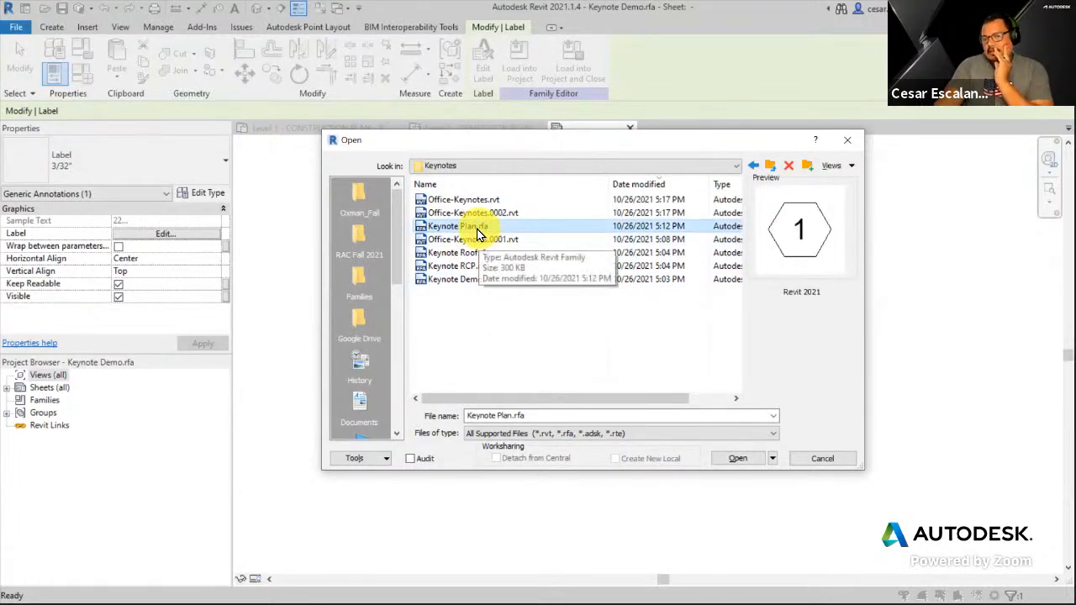
{"action": "left_click", "coordinate": [469, 254]}
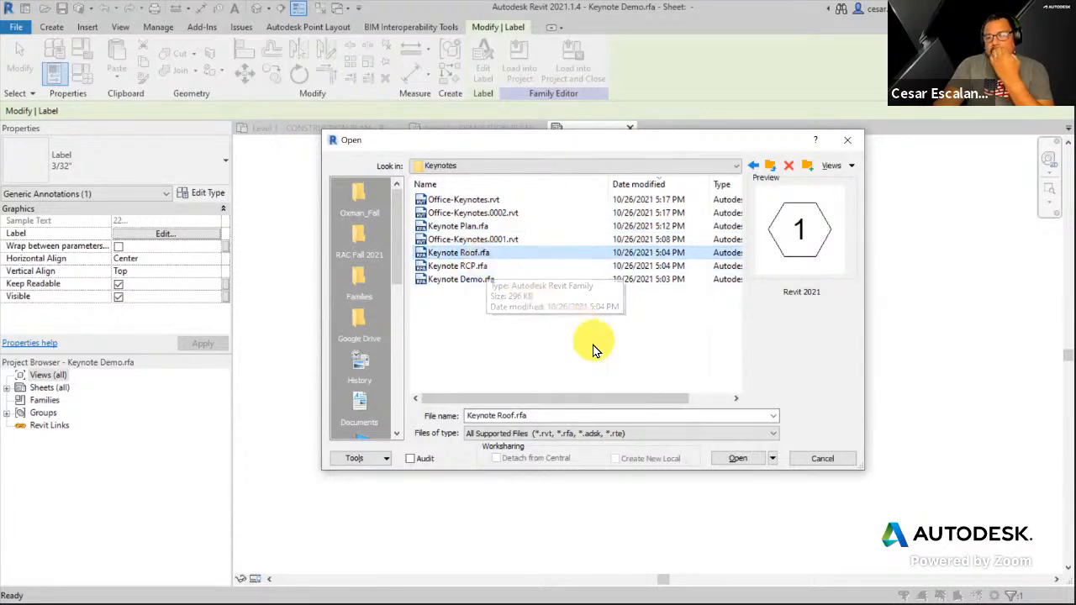
{"action": "left_click", "coordinate": [470, 266]}
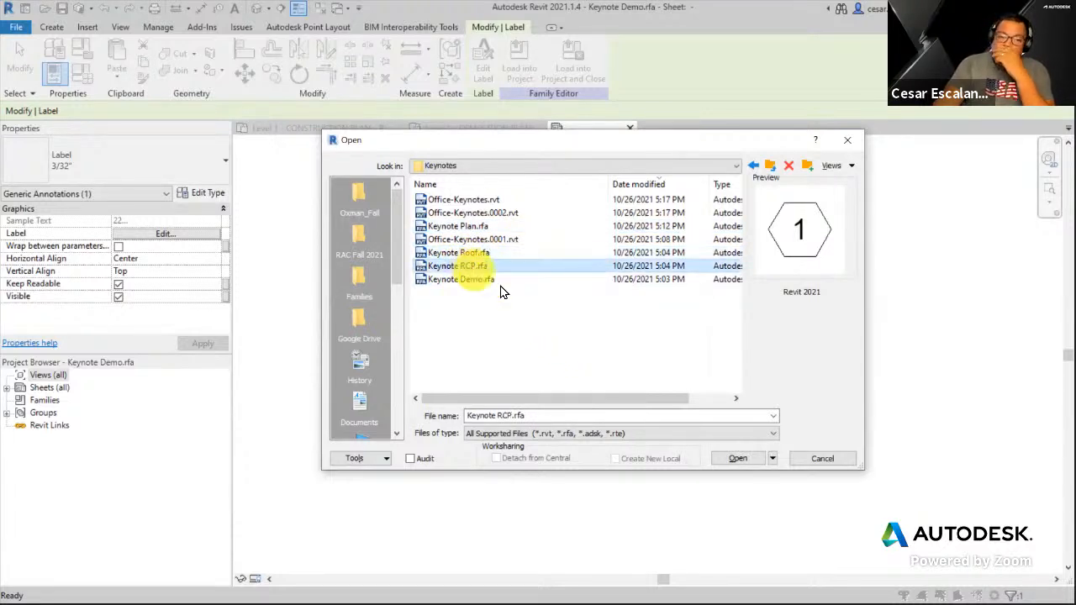
{"action": "left_click", "coordinate": [467, 281]}
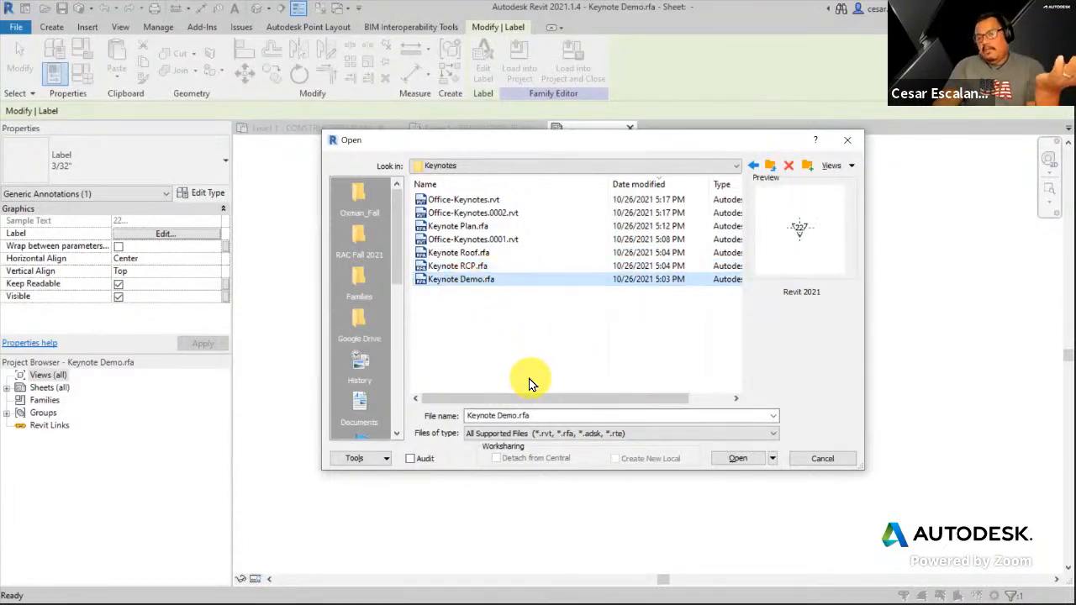
{"action": "left_click", "coordinate": [474, 267]}
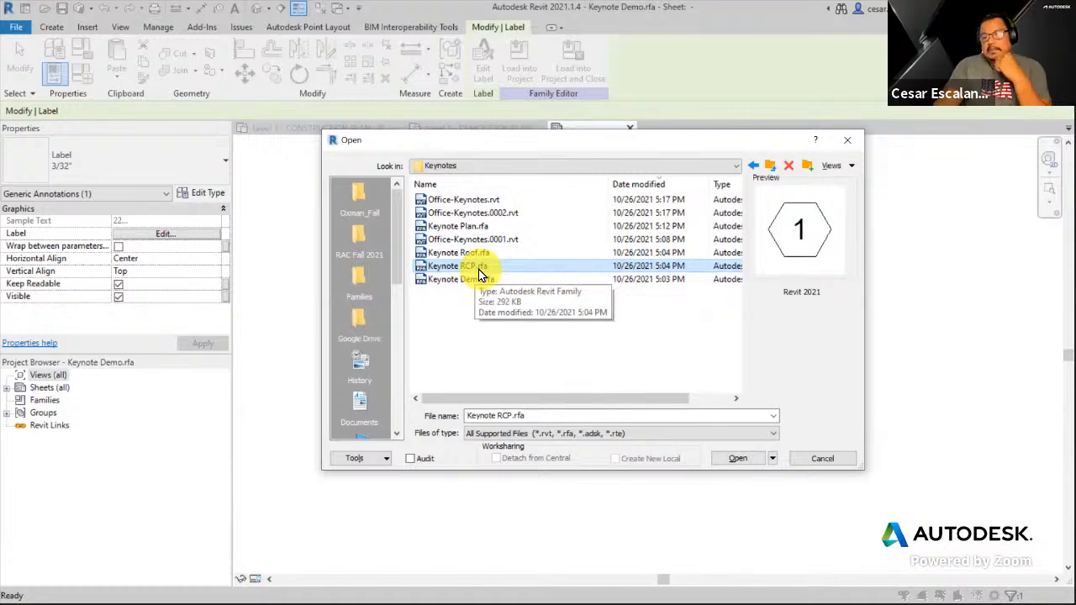
{"action": "left_click", "coordinate": [826, 458]}
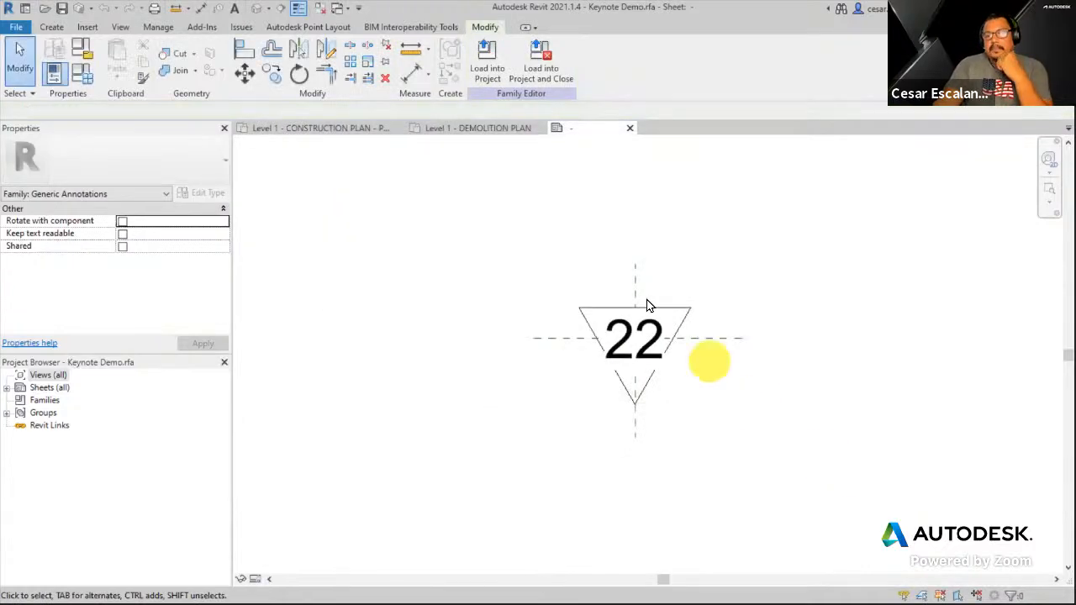
Close the Keynote Demo family and check the properties of its type 1 in the Office-Keynotes project.
{"action": "left_click", "coordinate": [631, 129]}
{"action": "left_click", "coordinate": [564, 314]}
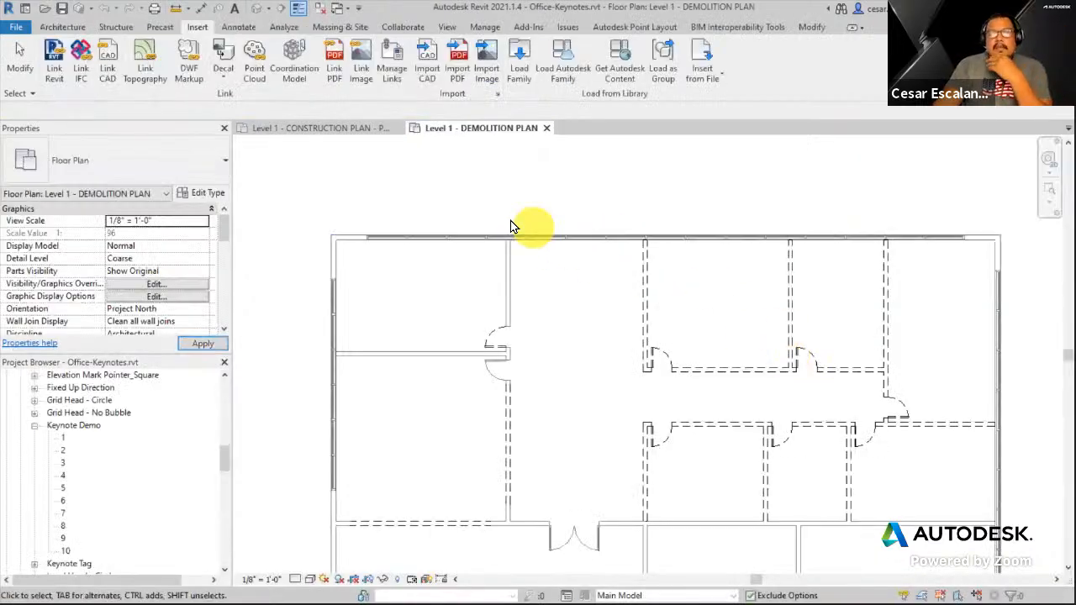
{"action": "scroll", "coordinate": [456, 233], "scroll_direction": "down", "scroll_amount": 1}
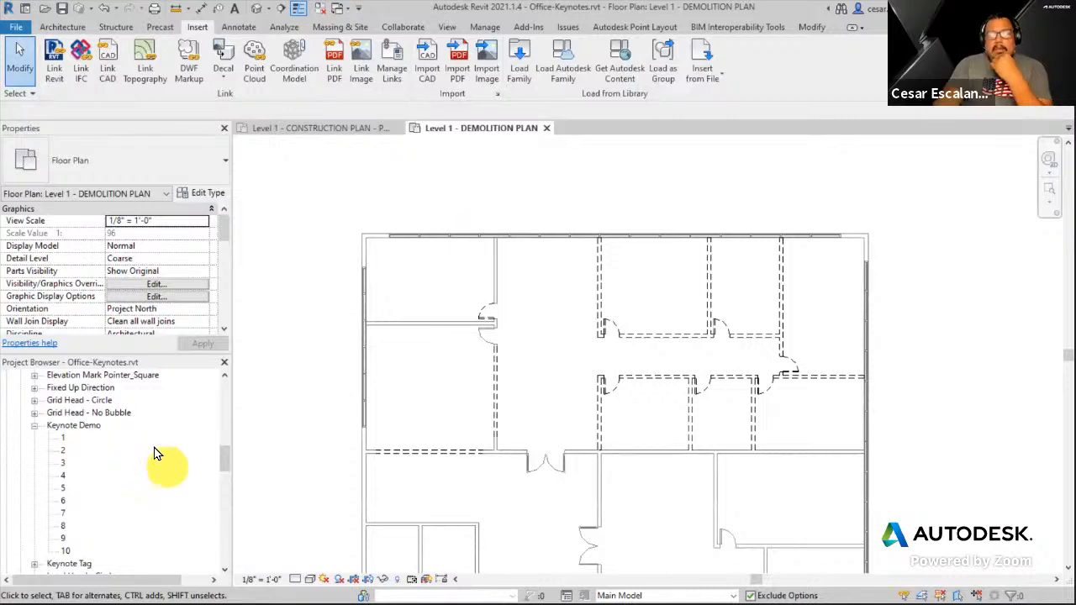
{"action": "left_click", "coordinate": [63, 440]}
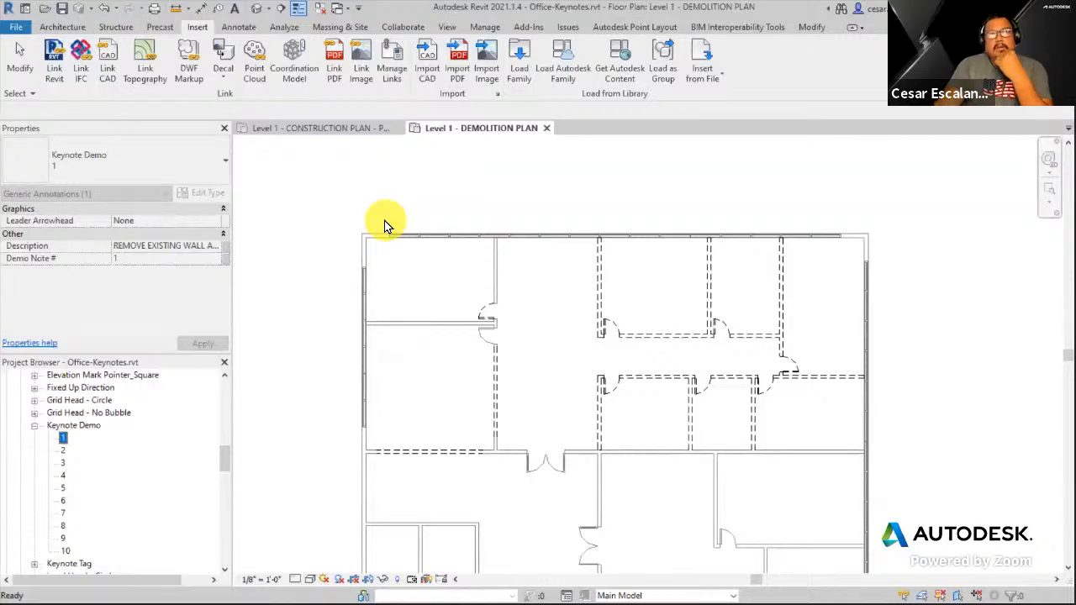
{"action": "left_click", "coordinate": [294, 264]}
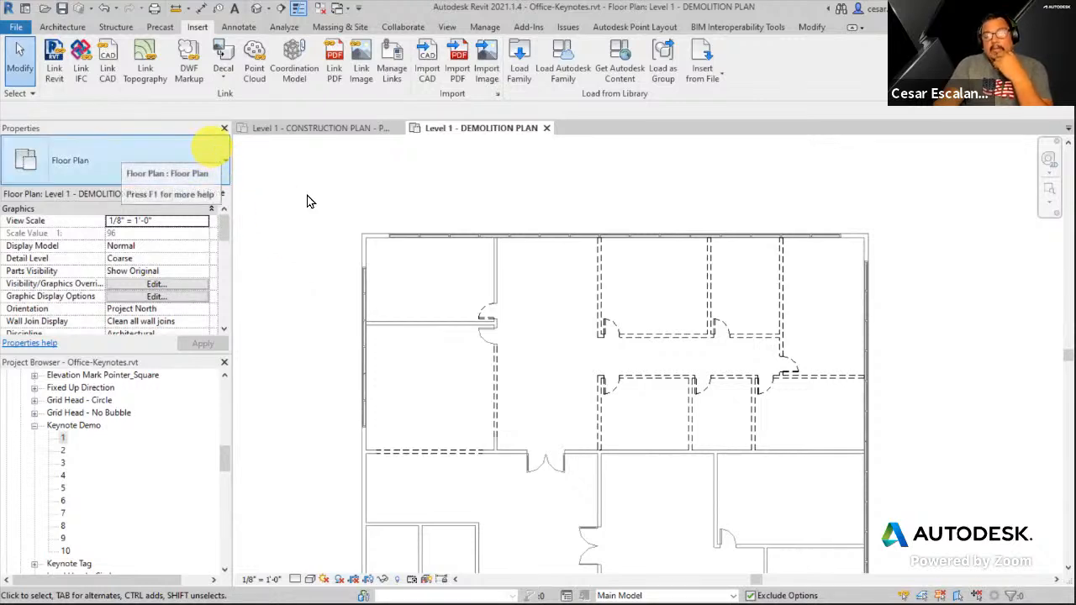
{"action": "left_click", "coordinate": [21, 30]}
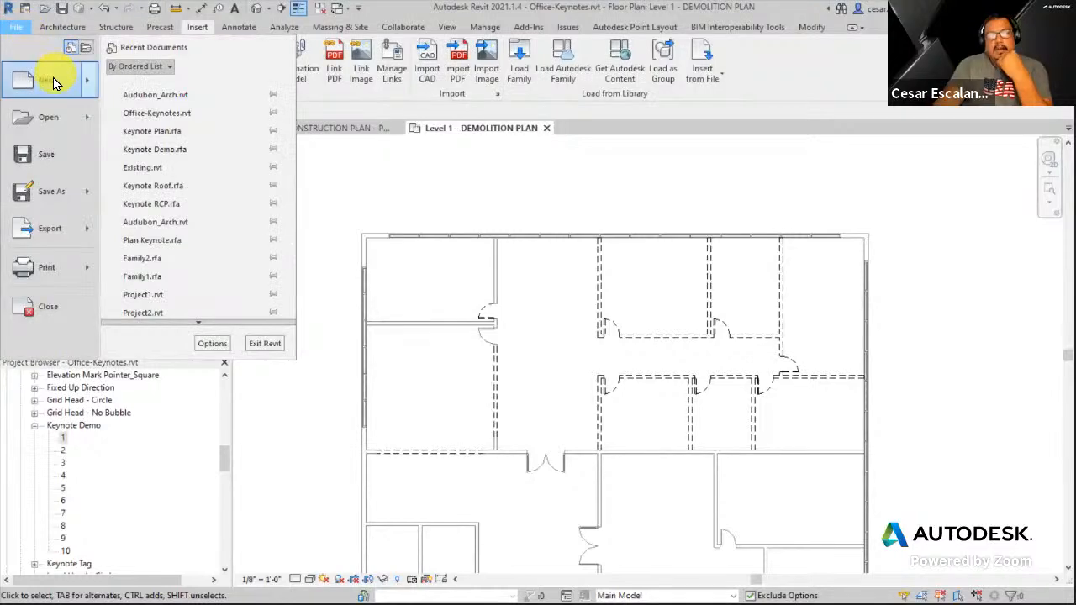
{"action": "left_click", "coordinate": [53, 78]}
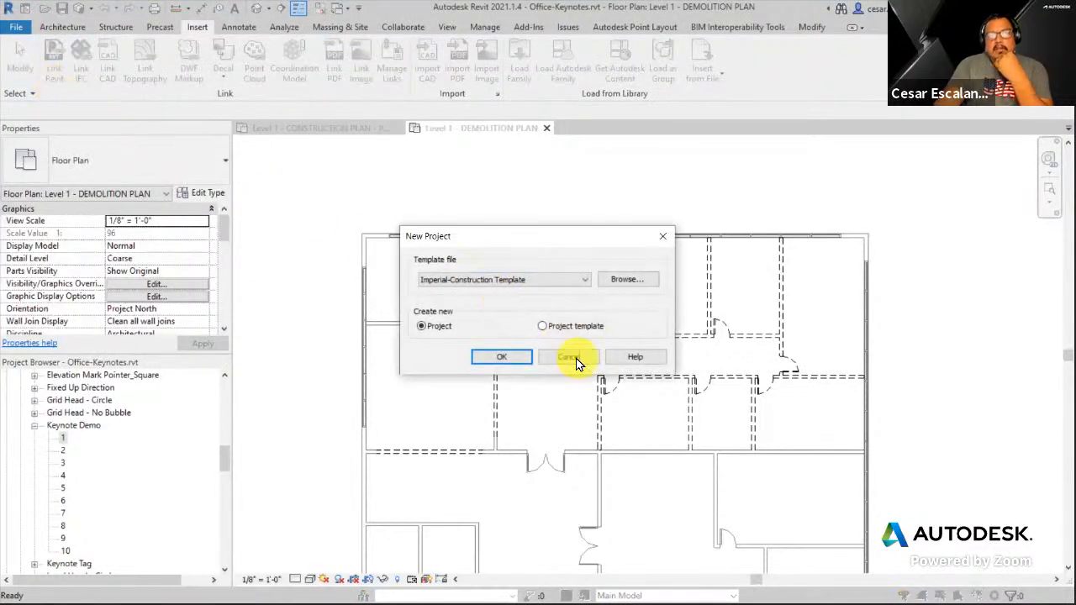
{"action": "left_click", "coordinate": [577, 362]}
Browse the English-Imperial Annotations templates for a new family and preview Generic Annotation.rft without creating a family.
{"action": "left_click", "coordinate": [18, 30]}
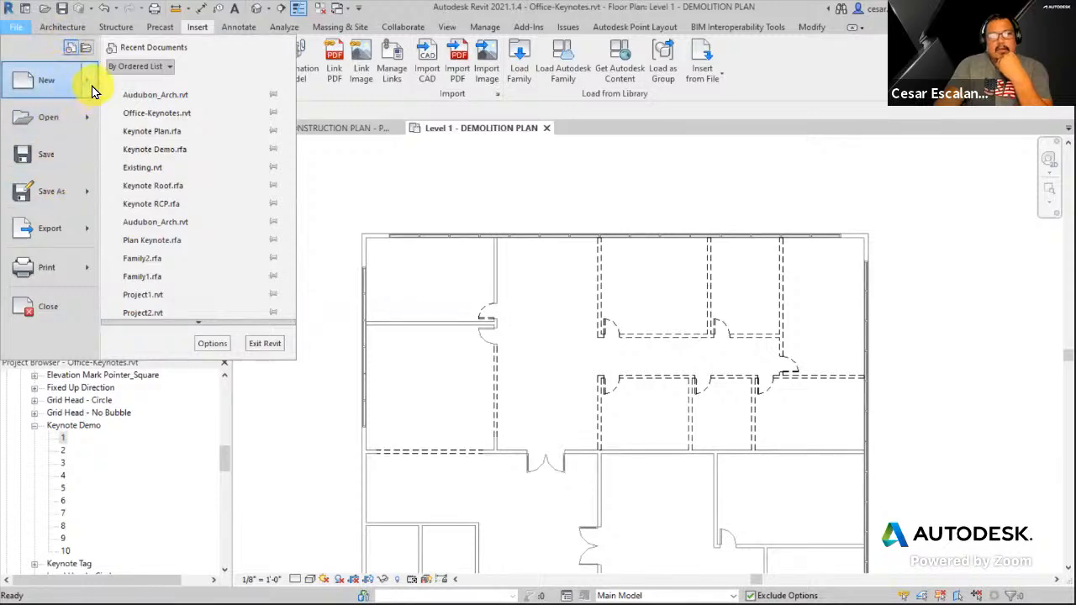
{"action": "mouse_move", "coordinate": [92, 86]}
{"action": "left_click", "coordinate": [174, 130]}
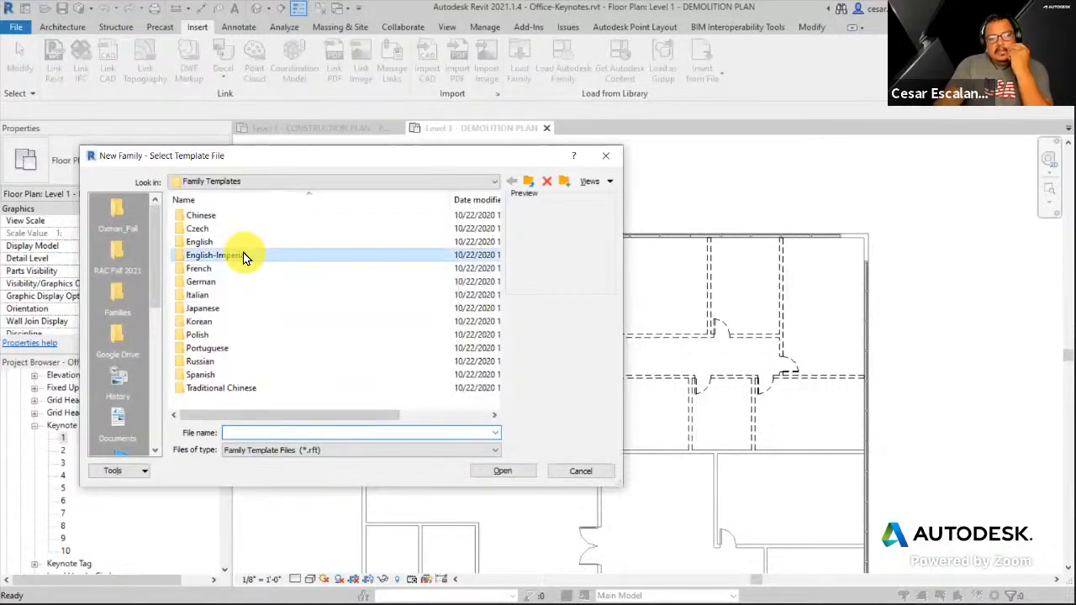
{"action": "double_click", "coordinate": [245, 255]}
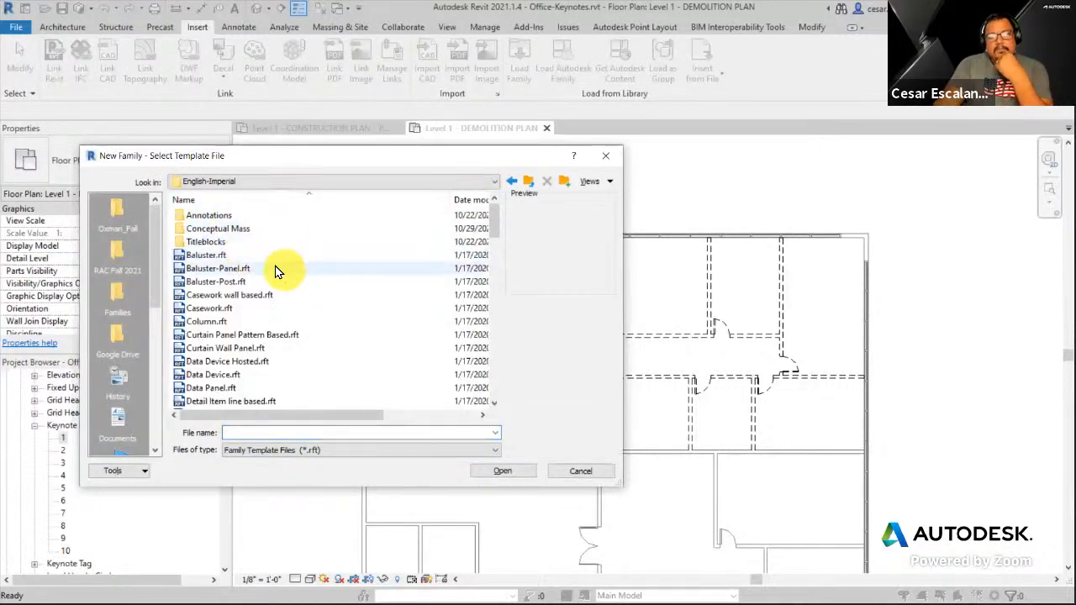
{"action": "scroll", "coordinate": [336, 298], "scroll_direction": "down", "scroll_amount": 1}
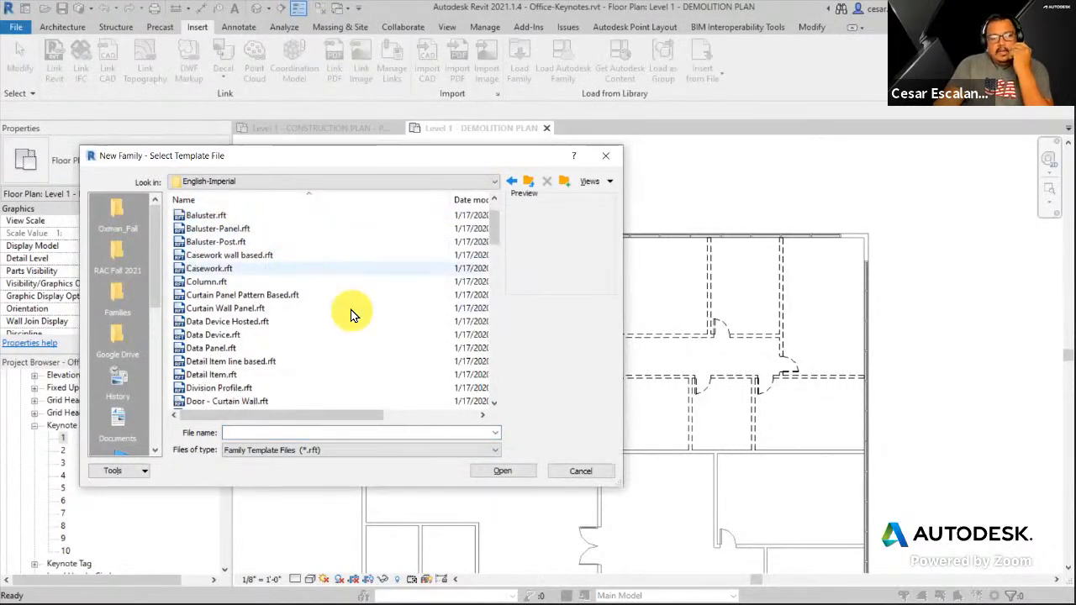
{"action": "scroll", "coordinate": [352, 314], "scroll_direction": "down", "scroll_amount": 3}
{"action": "scroll", "coordinate": [349, 311], "scroll_direction": "up", "scroll_amount": 4}
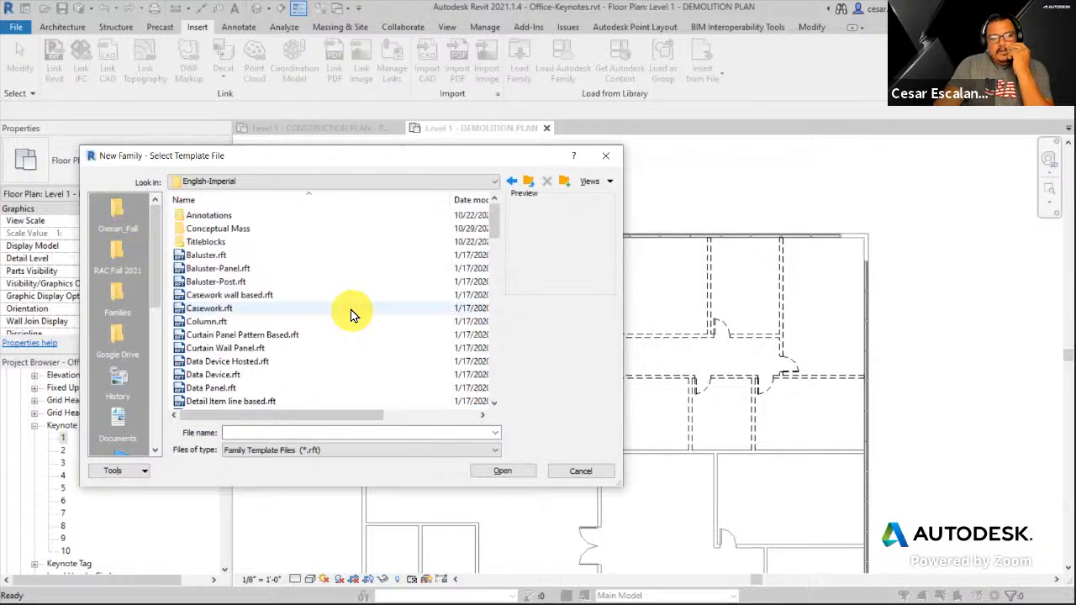
{"action": "double_click", "coordinate": [208, 216]}
{"action": "left_click", "coordinate": [252, 322]}
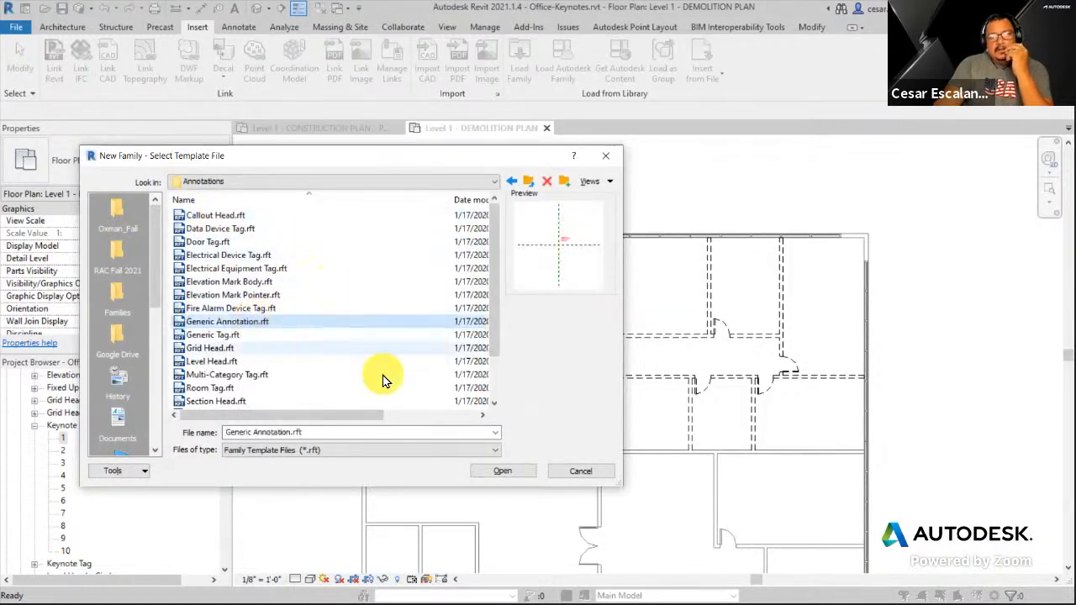
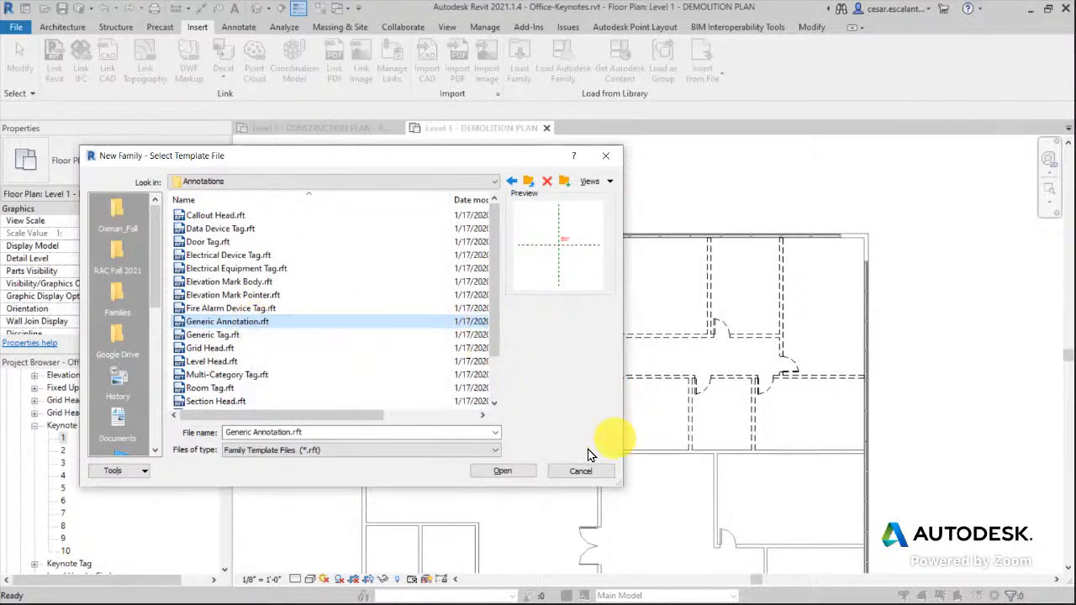
{"action": "left_click", "coordinate": [581, 472]}
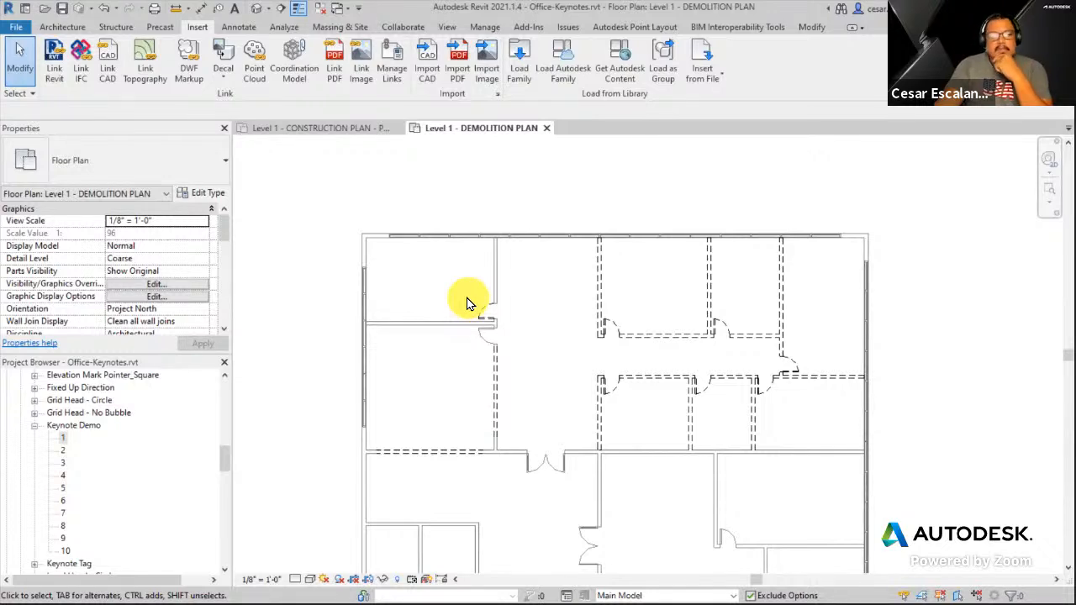
Place one Keynote Demo type 1 symbol in the open area beside the dashed double-line wall on the Level 1 demolition plan.
{"action": "left_click", "coordinate": [63, 439]}
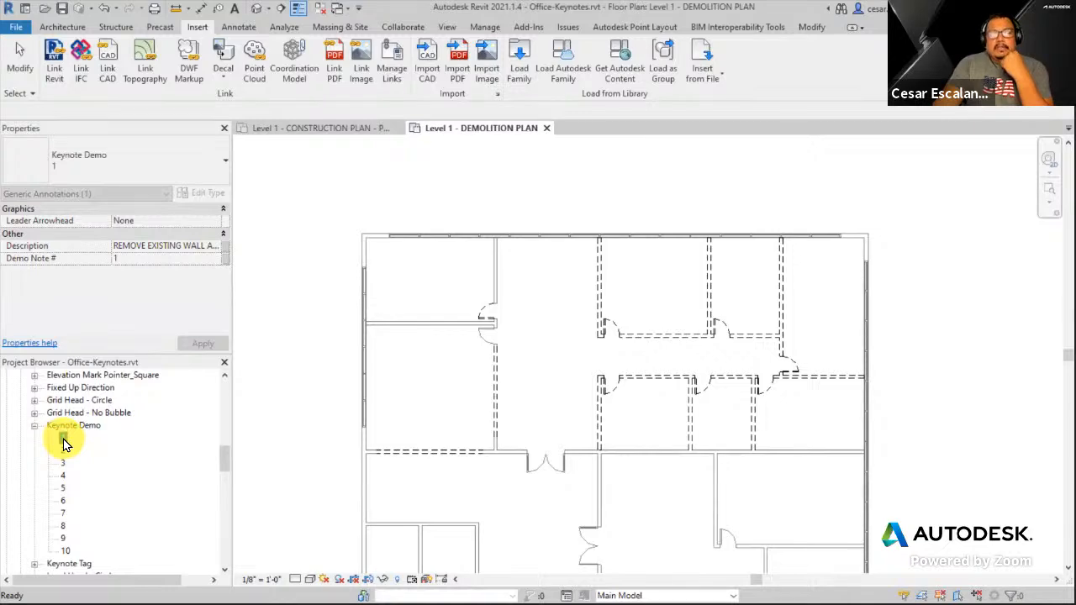
{"action": "left_click_drag", "start_coordinate": [63, 438], "coordinate": [557, 289]}
{"action": "scroll", "coordinate": [516, 293], "scroll_direction": "up", "scroll_amount": 1}
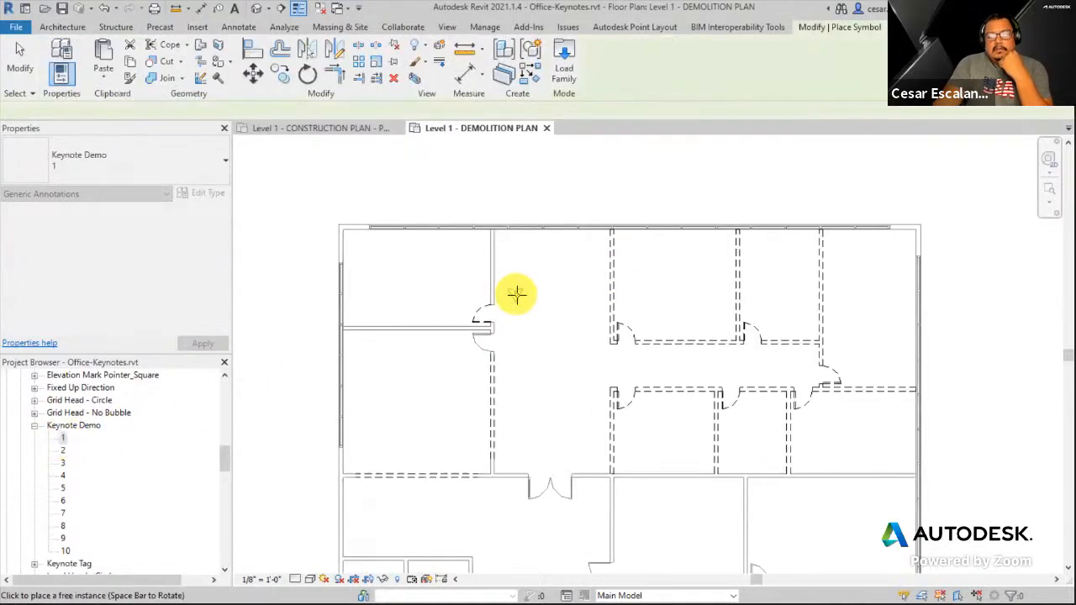
{"action": "scroll", "coordinate": [515, 293], "scroll_direction": "up", "scroll_amount": 3}
{"action": "left_click", "coordinate": [521, 283]}
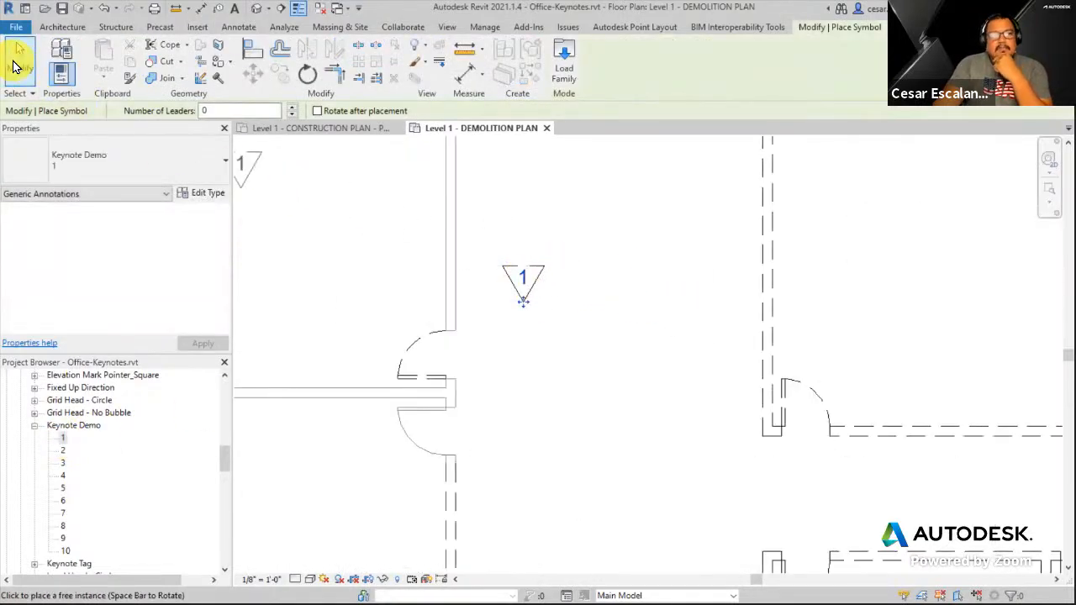
{"action": "left_click", "coordinate": [19, 65]}
{"action": "scroll", "coordinate": [538, 303], "scroll_direction": "up", "scroll_amount": 3}
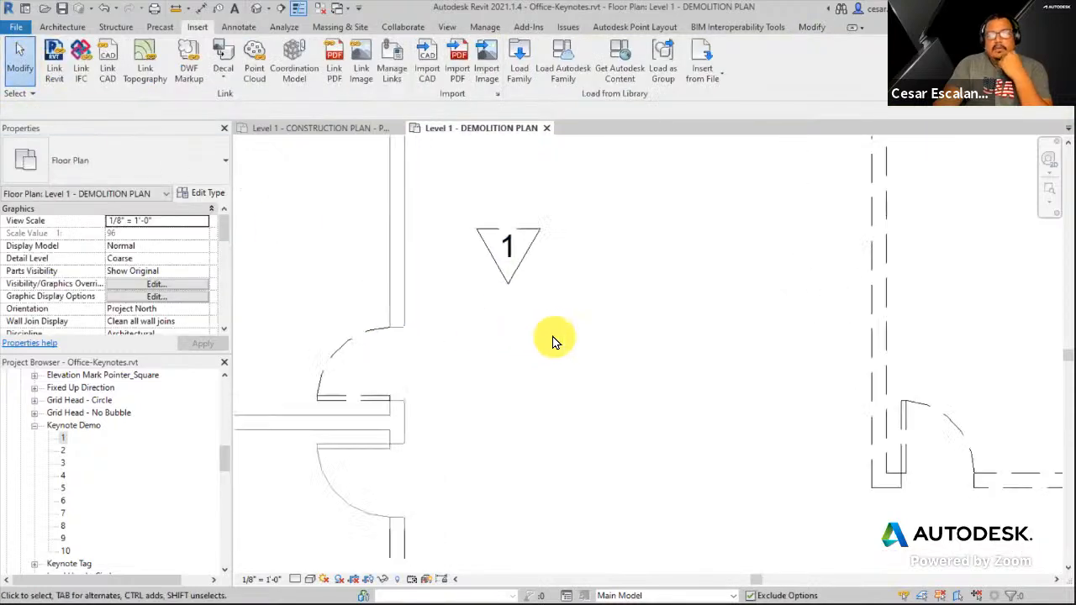
Check the description and Demo Note # in the placed symbol's type properties, leaving them unchanged.
{"action": "left_click", "coordinate": [515, 243]}
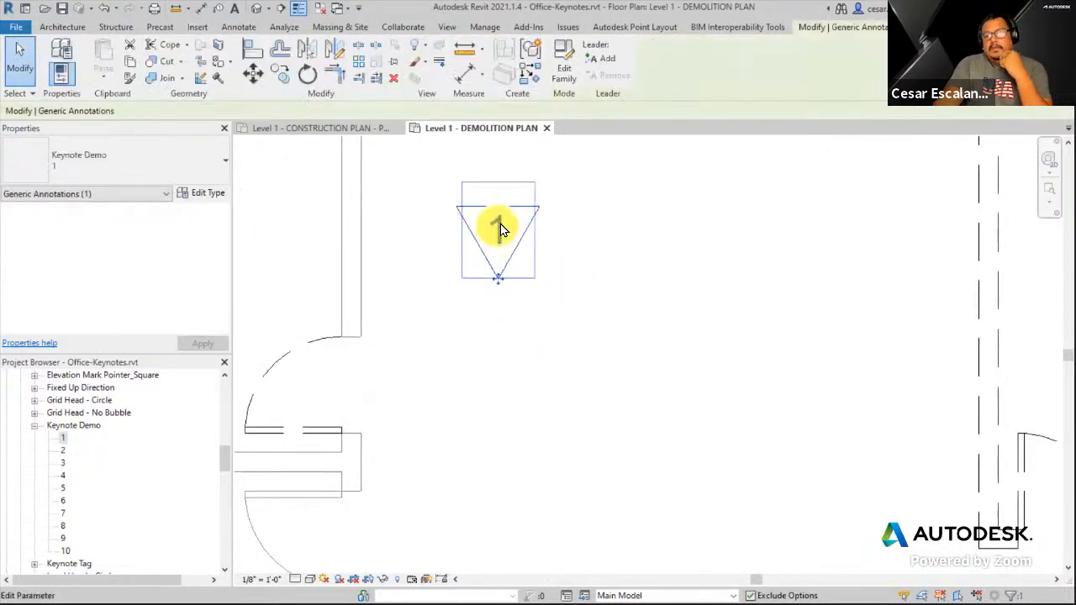
{"action": "left_click", "coordinate": [206, 194]}
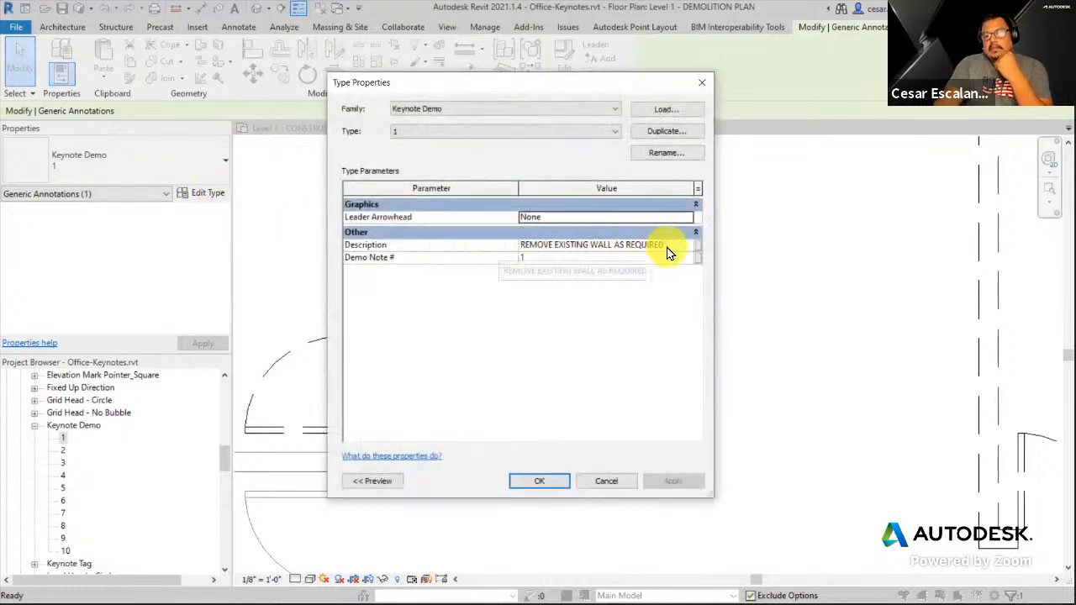
{"action": "left_click", "coordinate": [615, 480]}
Move the placed keynote 1 symbol across the dashed demolition wall into the adjoining room.
{"action": "scroll", "coordinate": [589, 429], "scroll_direction": "down", "scroll_amount": 3}
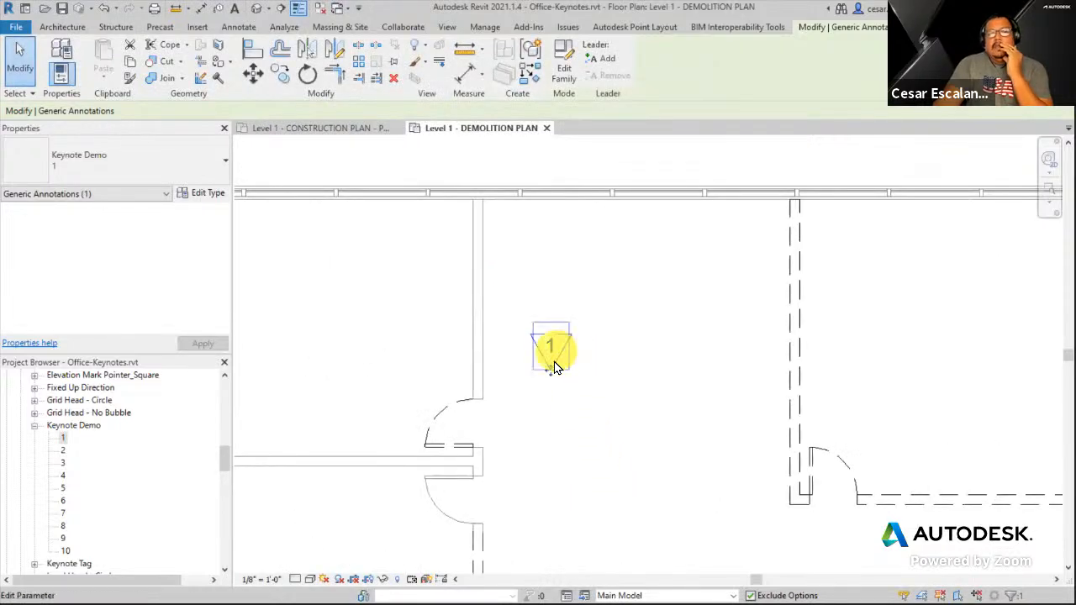
{"action": "left_click_drag", "start_coordinate": [555, 370], "coordinate": [875, 387]}
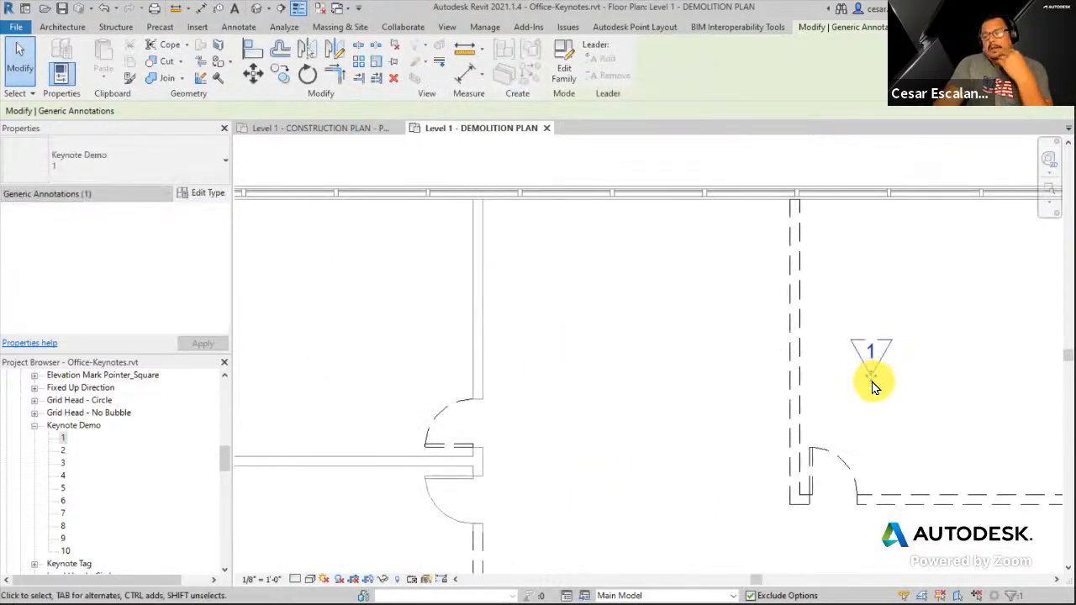
{"action": "middle_click_drag", "start_coordinate": [936, 413], "coordinate": [677, 415]}
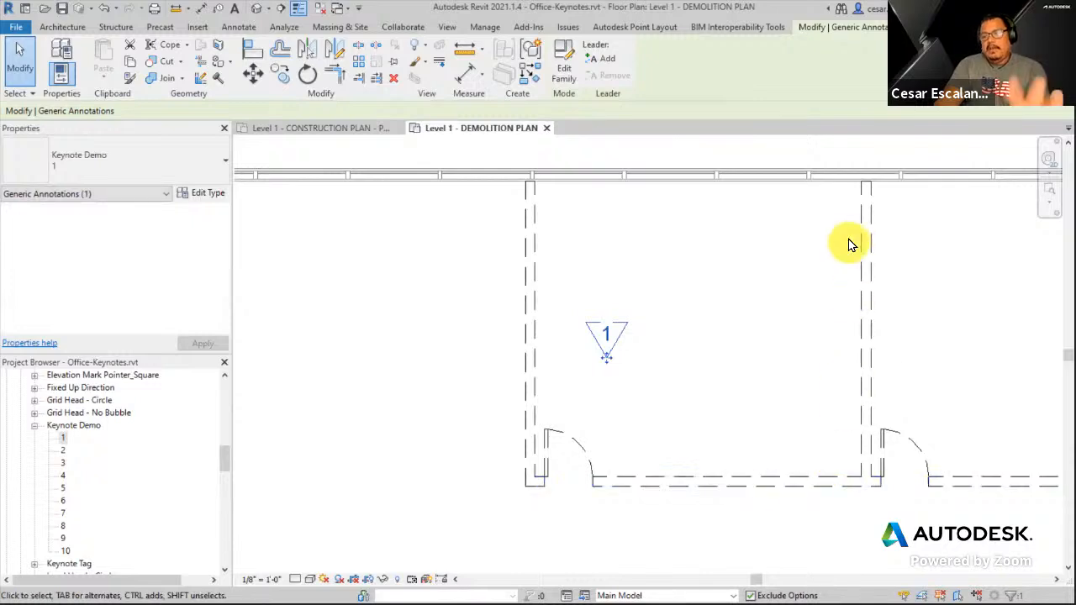
{"action": "scroll", "coordinate": [572, 353], "scroll_direction": "up", "scroll_amount": 1}
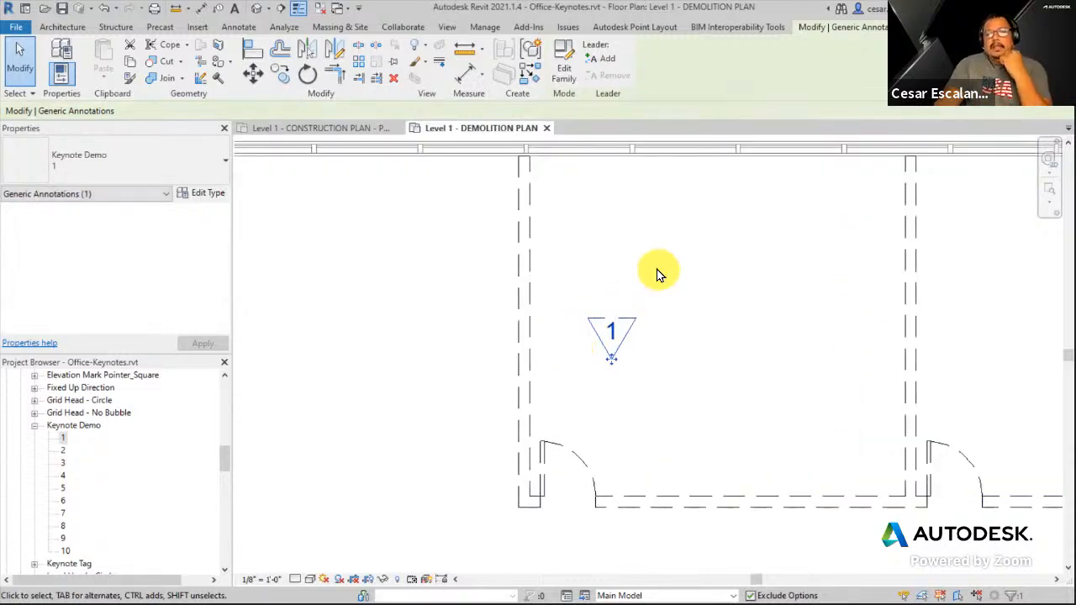
{"action": "middle_click_drag", "start_coordinate": [659, 274], "coordinate": [669, 299]}
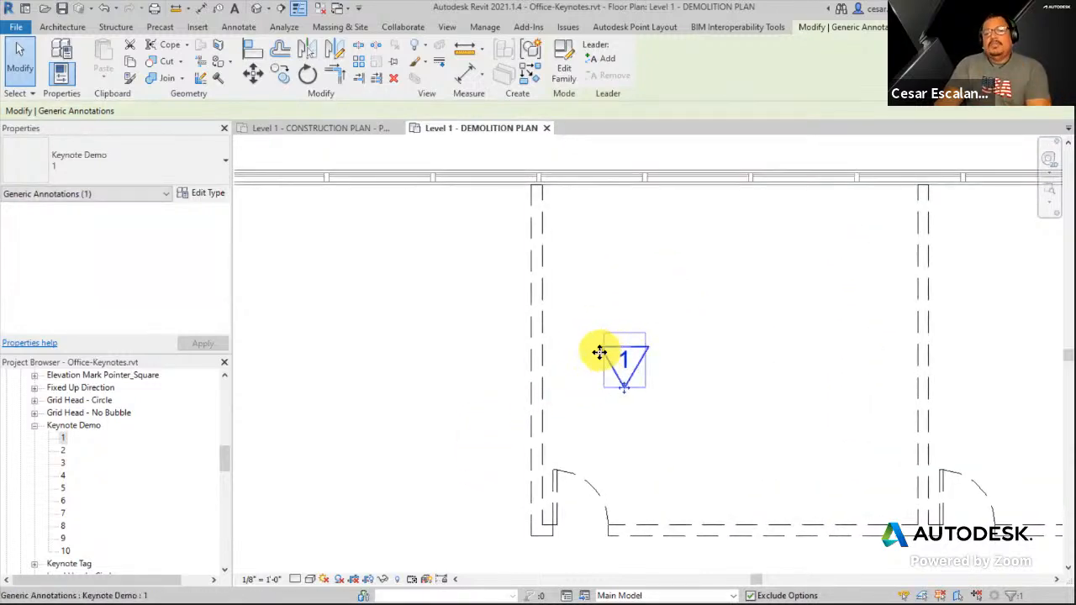
Add a leader to the keynote 1 symbol.
{"action": "left_click", "coordinate": [603, 61]}
{"action": "middle_click_drag", "start_coordinate": [611, 413], "coordinate": [810, 384]}
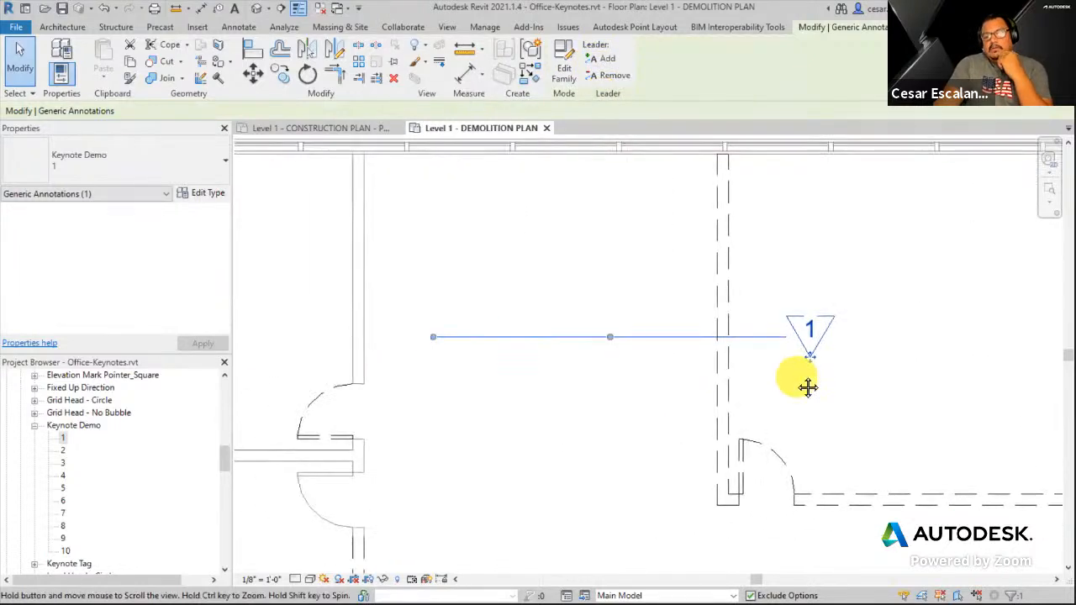
{"action": "key", "text": "Escape"}
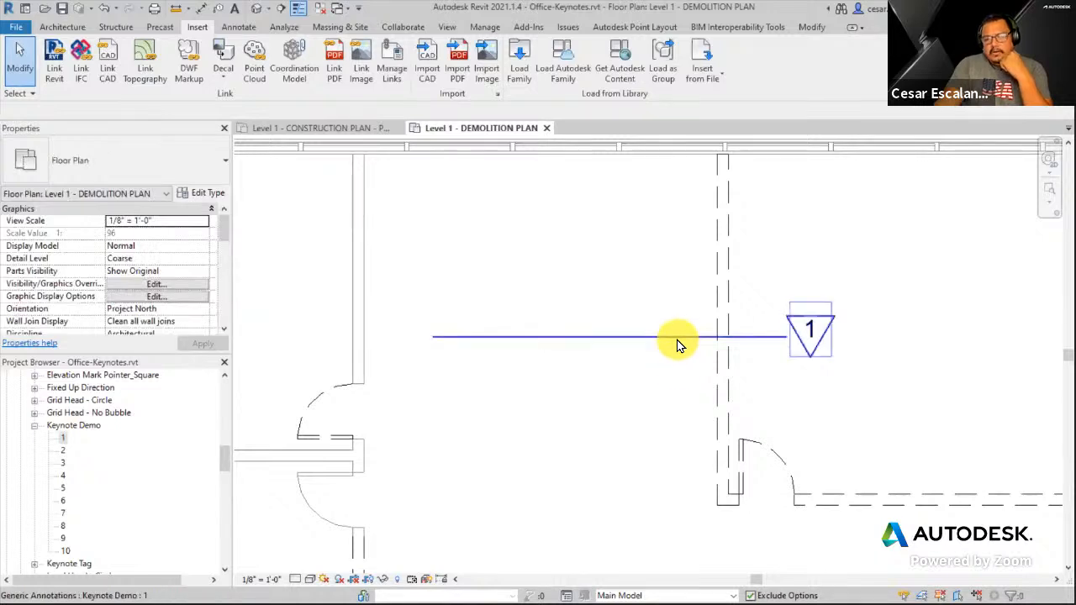
Set the Leader Arrowhead of Keynote Demo type 1 to Arrow Filled 20 Degree.
{"action": "left_click", "coordinate": [679, 338]}
{"action": "scroll", "coordinate": [437, 341], "scroll_direction": "up", "scroll_amount": 2}
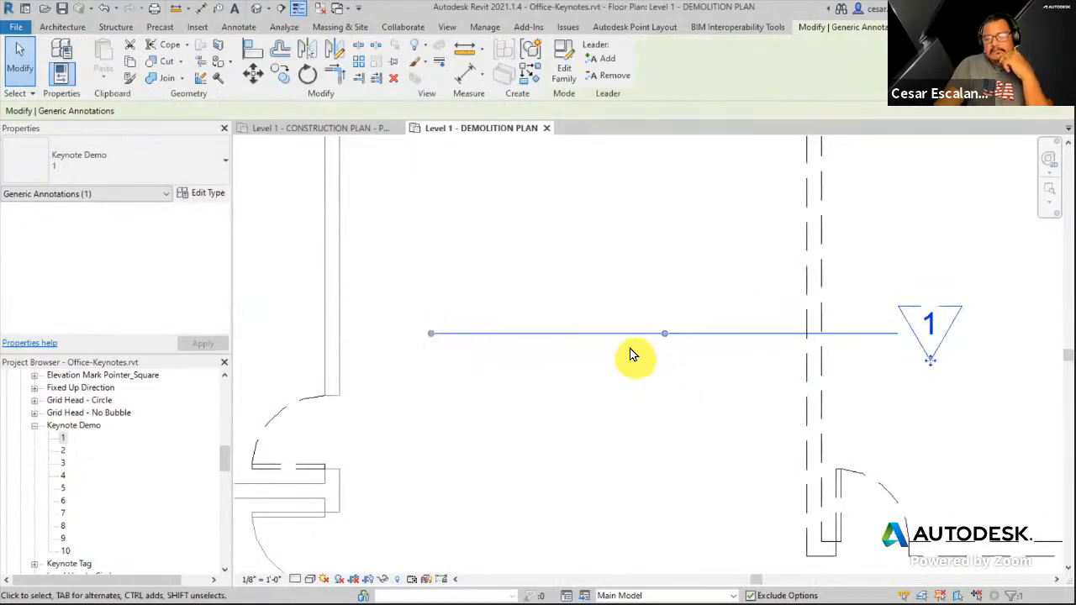
{"action": "scroll", "coordinate": [631, 356], "scroll_direction": "down", "scroll_amount": 2}
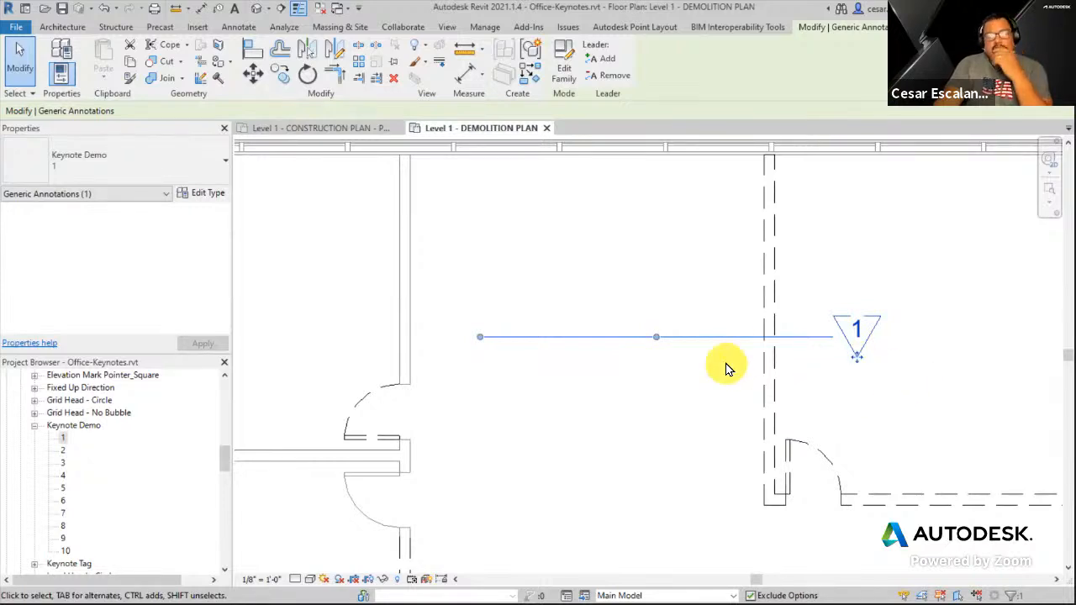
{"action": "left_click", "coordinate": [215, 197]}
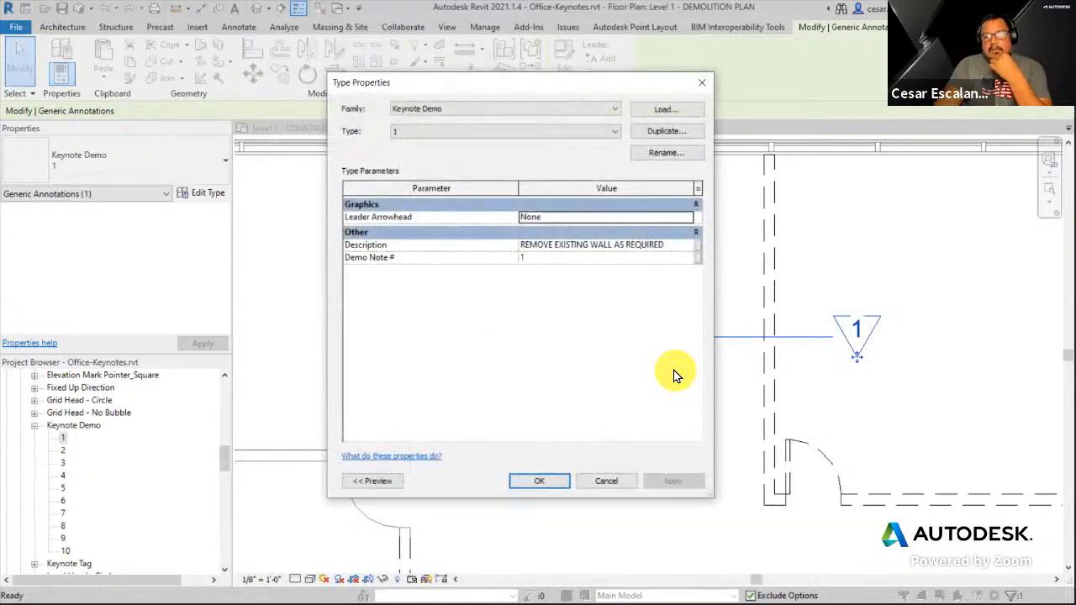
{"action": "left_click", "coordinate": [586, 220]}
{"action": "left_click", "coordinate": [687, 218]}
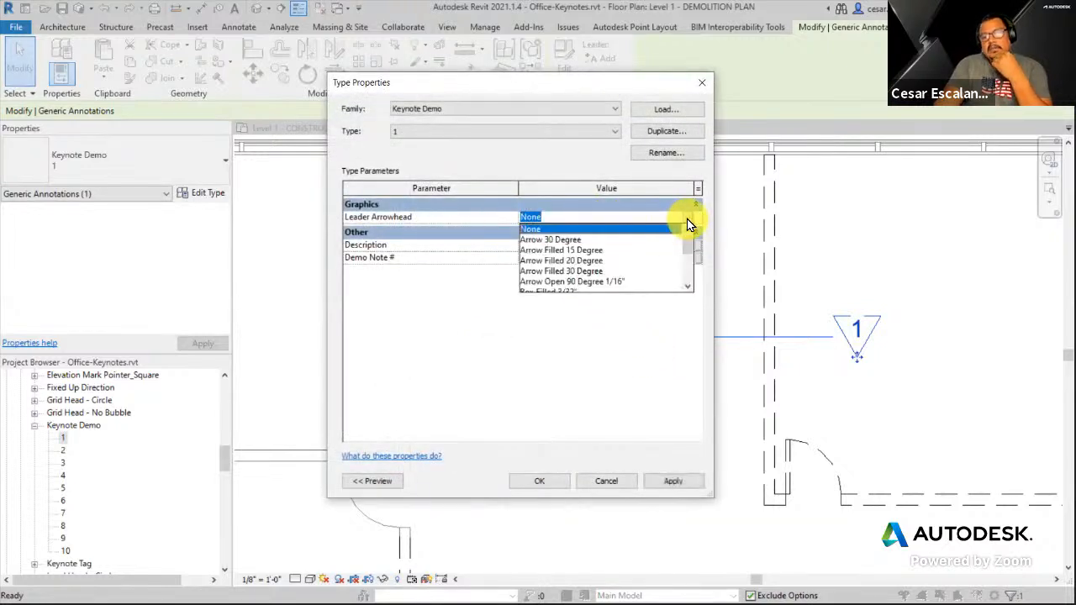
{"action": "left_click", "coordinate": [593, 262]}
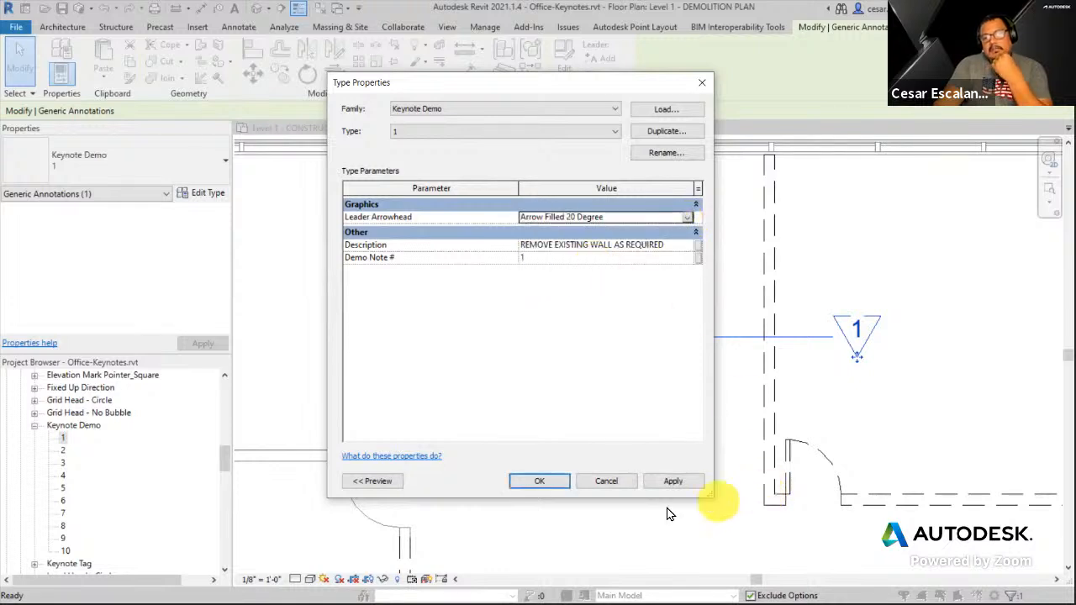
{"action": "left_click", "coordinate": [551, 481]}
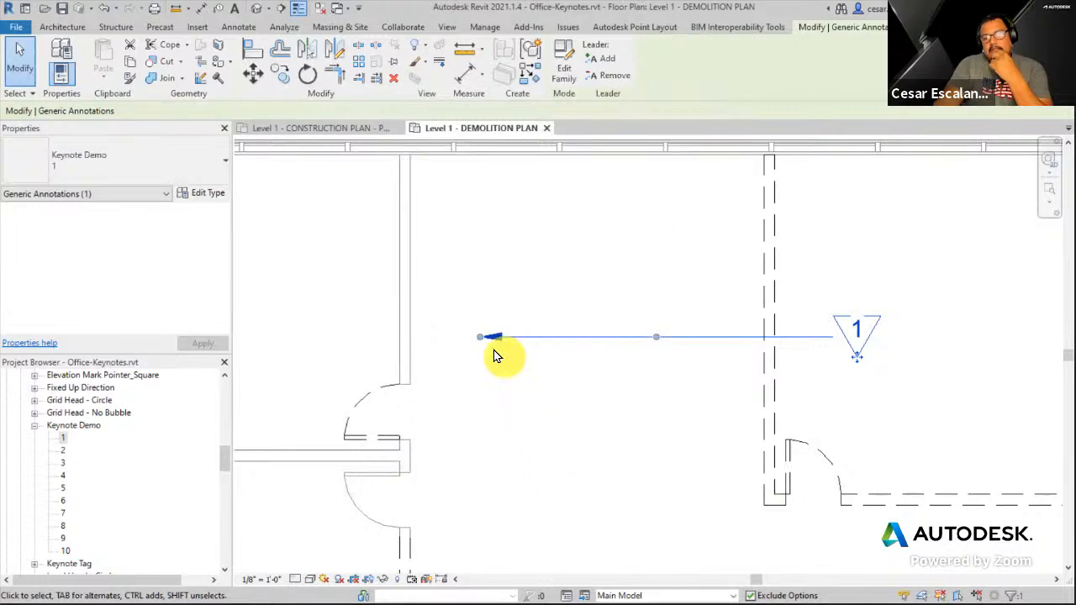
Shorten the keynote's leader so its arrowhead points at the near face of the dashed wall.
{"action": "left_click_drag", "start_coordinate": [484, 339], "coordinate": [775, 336]}
{"action": "left_click", "coordinate": [849, 409]}
{"action": "scroll", "coordinate": [756, 409], "scroll_direction": "down", "scroll_amount": 3}
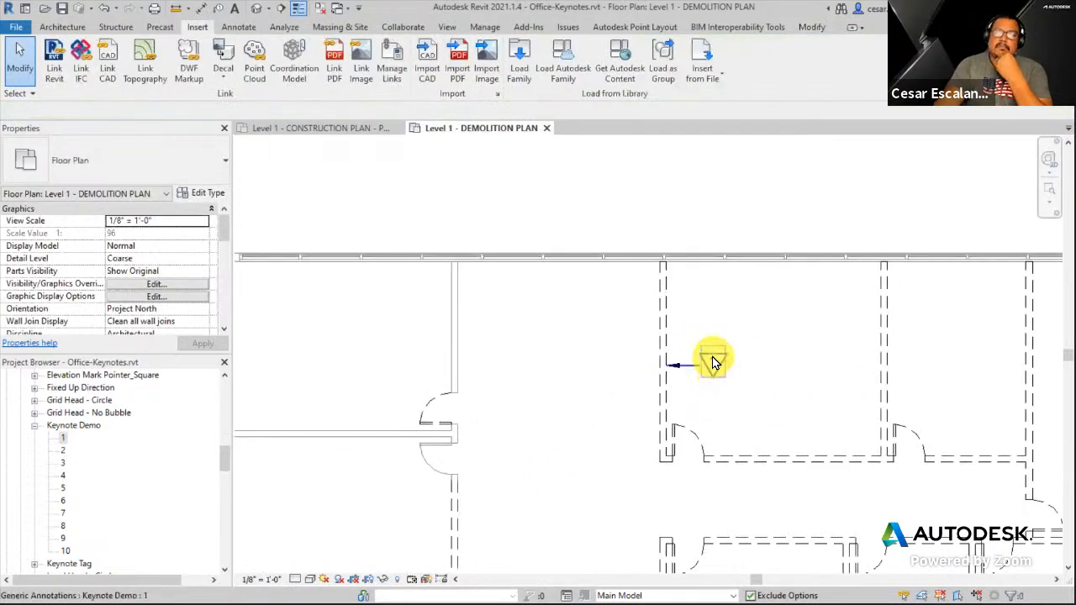
Examine the keynote 1 symbol and its leader handles at the dashed wall up close.
{"action": "left_click", "coordinate": [713, 365]}
{"action": "middle_click_drag", "start_coordinate": [778, 406], "coordinate": [740, 392]}
{"action": "scroll", "coordinate": [719, 394], "scroll_direction": "up", "scroll_amount": 1}
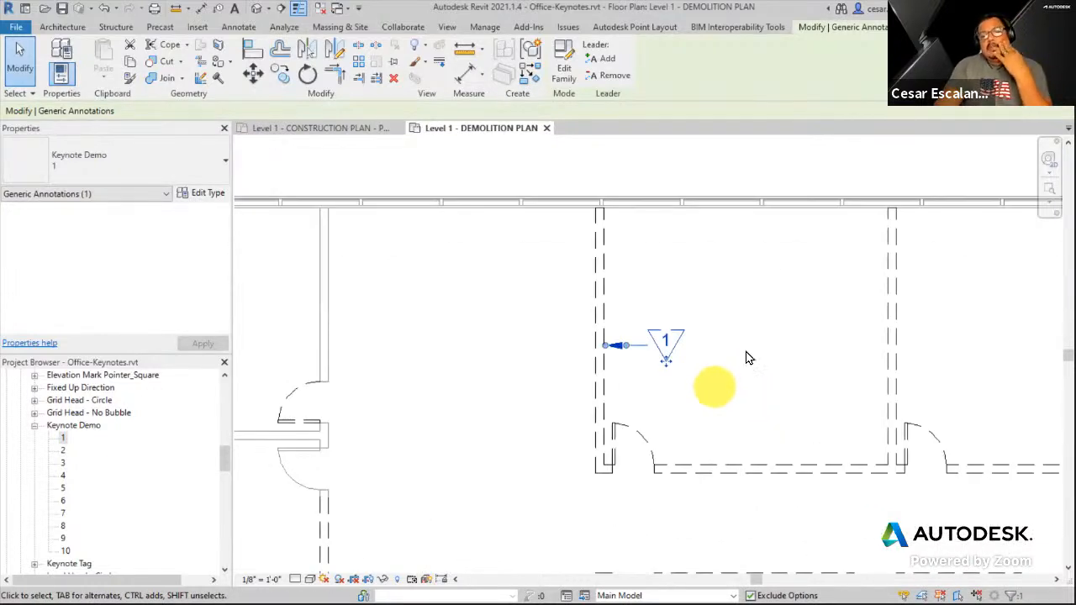
{"action": "scroll", "coordinate": [652, 406], "scroll_direction": "up", "scroll_amount": 1}
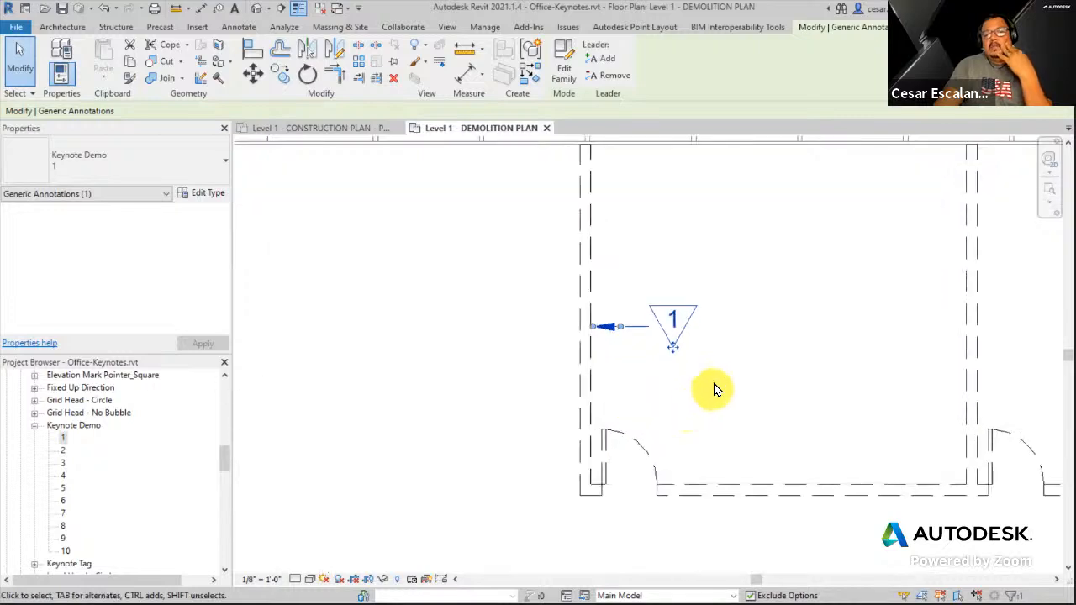
{"action": "scroll", "coordinate": [714, 389], "scroll_direction": "up", "scroll_amount": 1}
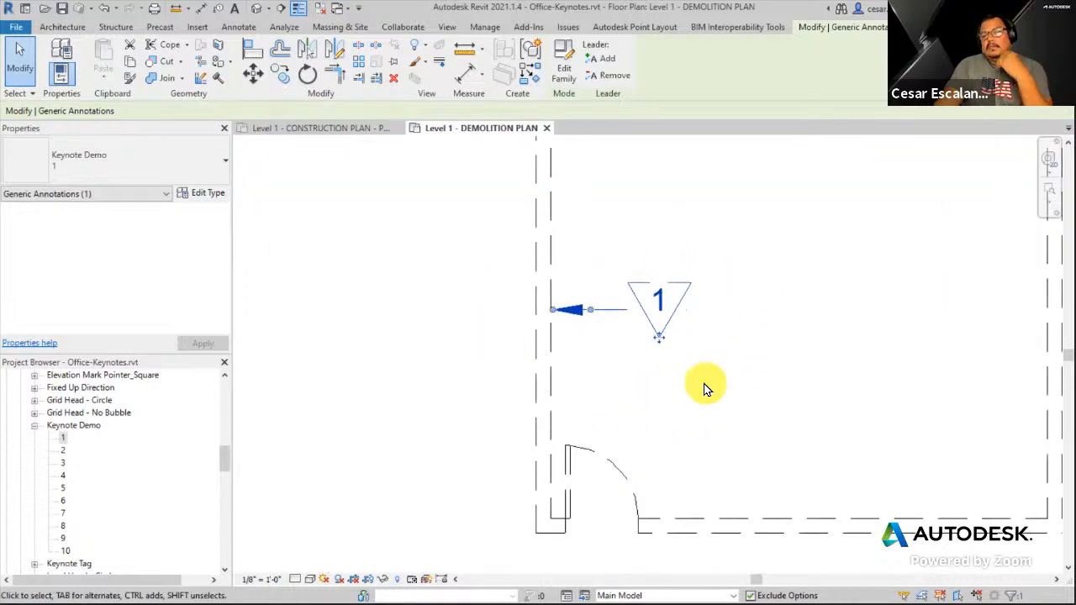
{"action": "scroll", "coordinate": [706, 389], "scroll_direction": "down", "scroll_amount": 1}
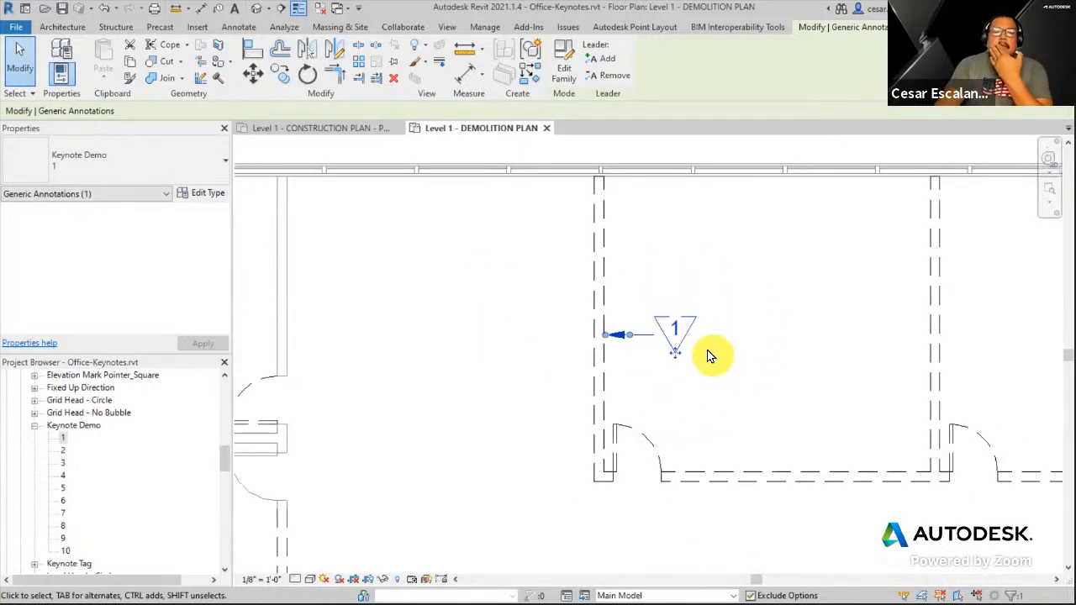
{"action": "scroll", "coordinate": [651, 339], "scroll_direction": "up", "scroll_amount": 2}
{"action": "left_click_drag", "start_coordinate": [589, 338], "coordinate": [644, 346]}
{"action": "left_click", "coordinate": [679, 459]}
{"action": "scroll", "coordinate": [781, 463], "scroll_direction": "down", "scroll_amount": 5}
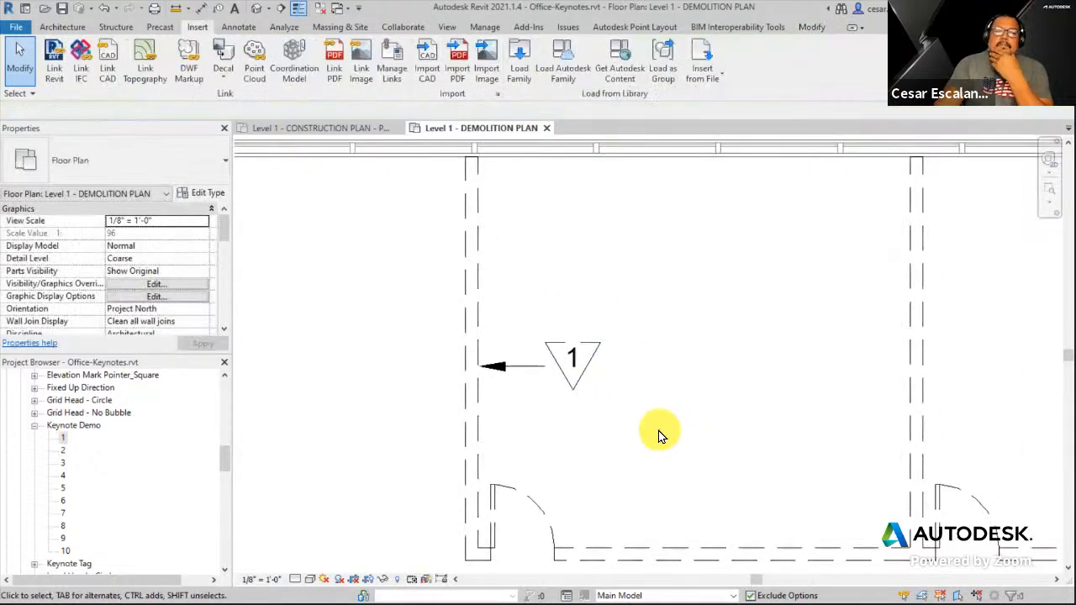
Review the descriptions and note numbers of Keynote Demo types 1 through 5 in the placed keynote's type properties.
{"action": "middle_click_drag", "start_coordinate": [700, 469], "coordinate": [774, 422]}
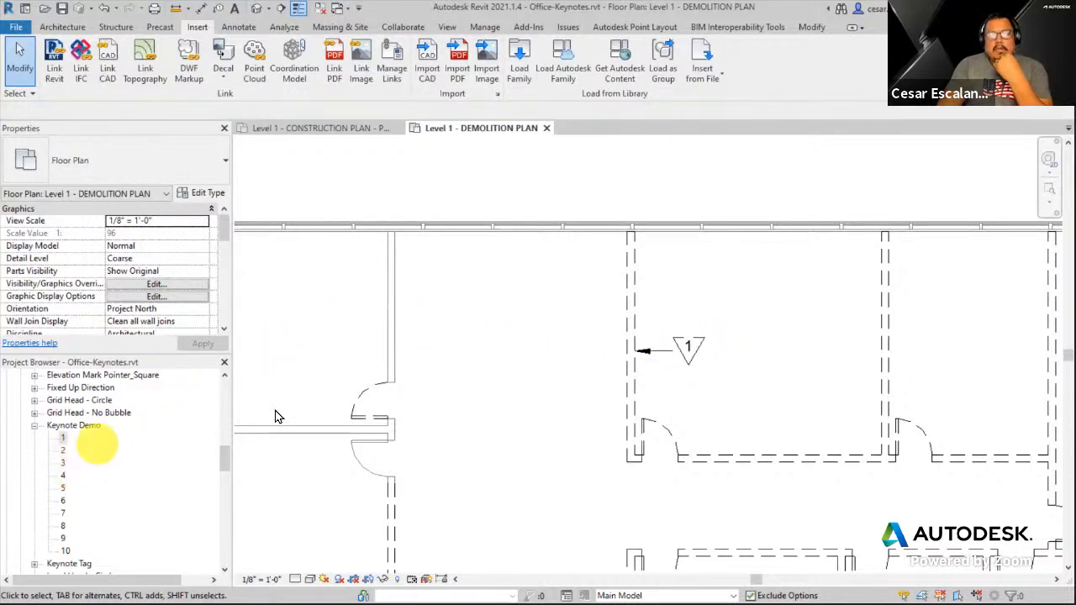
{"action": "left_click", "coordinate": [688, 351]}
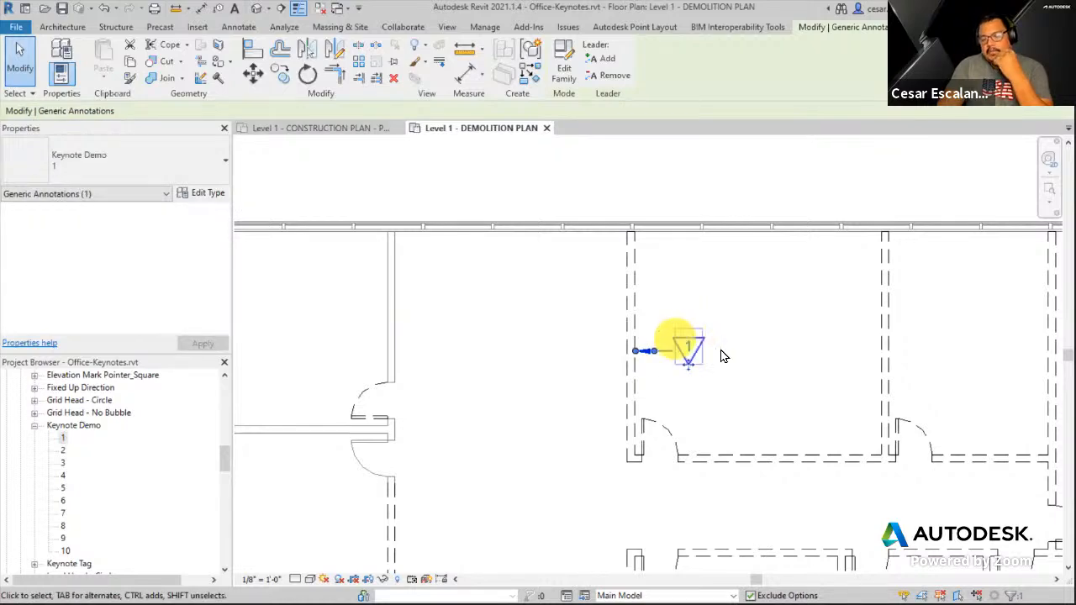
{"action": "left_click", "coordinate": [212, 195]}
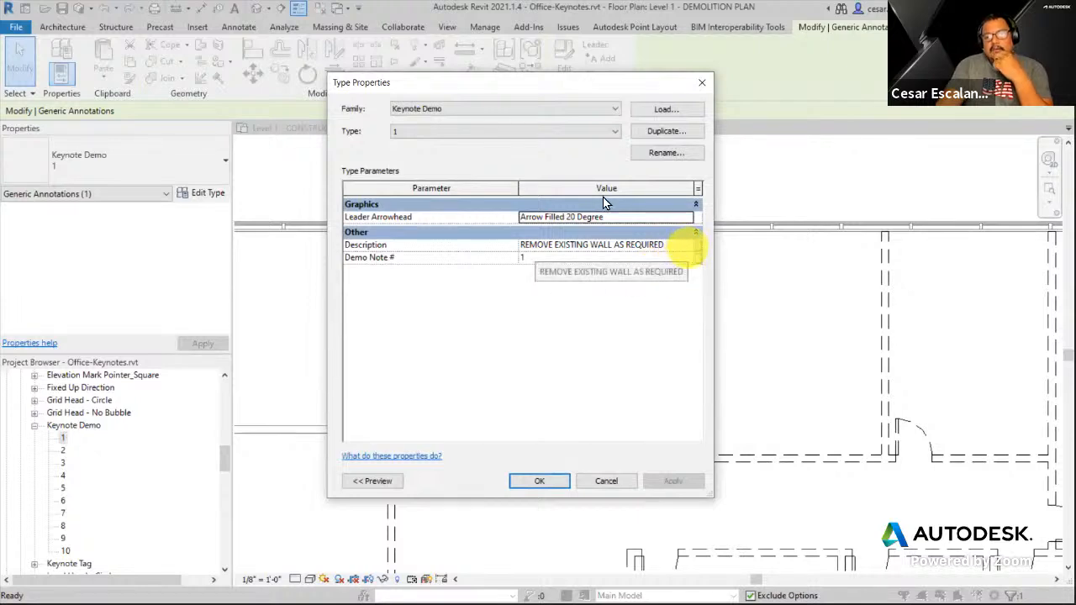
{"action": "left_click", "coordinate": [581, 136]}
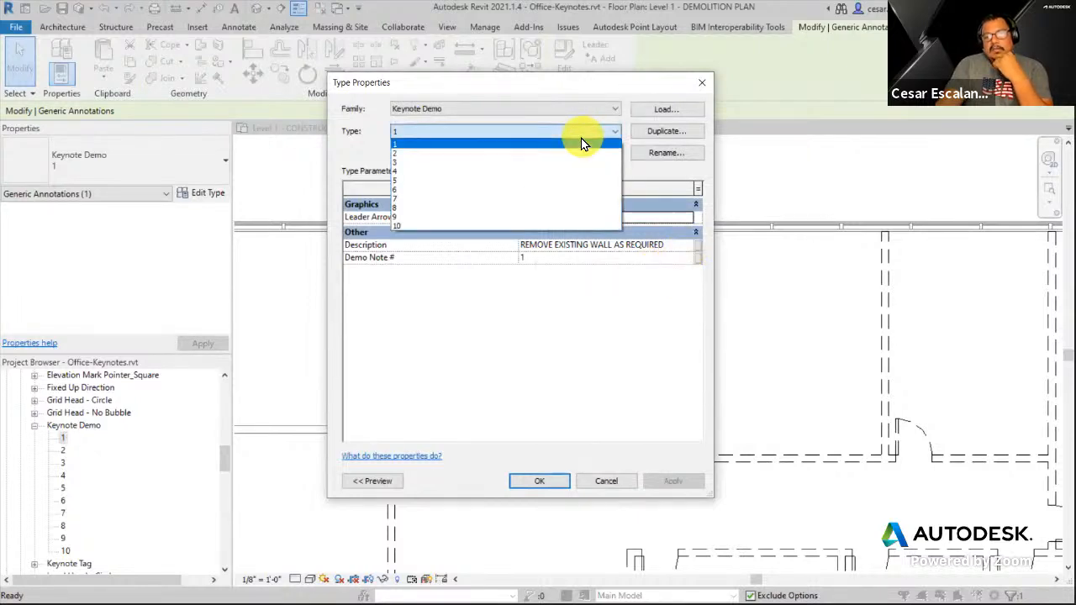
{"action": "left_click", "coordinate": [445, 162]}
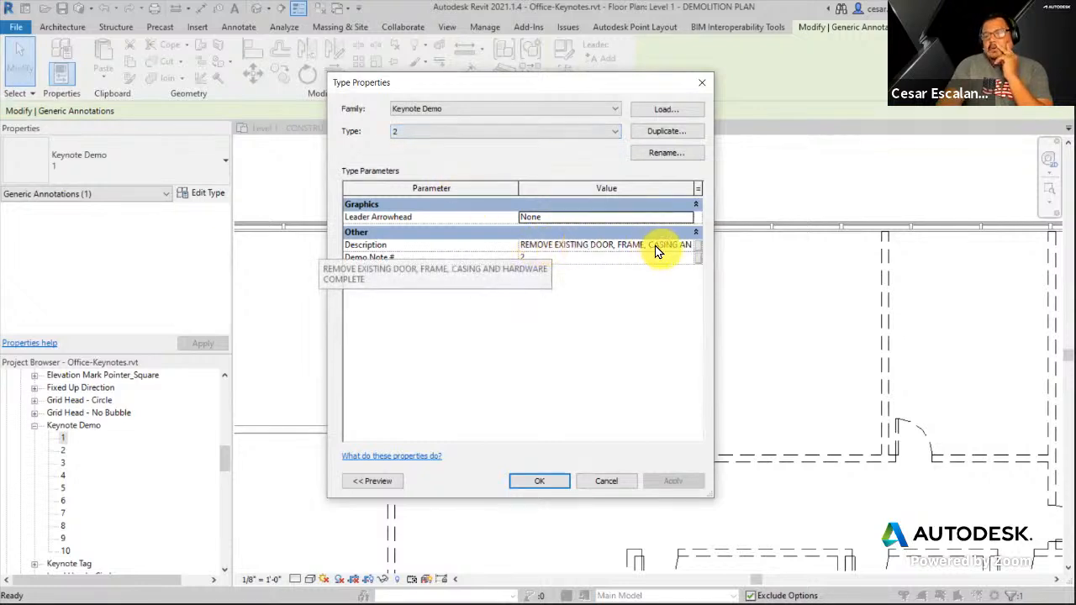
{"action": "left_click", "coordinate": [471, 132]}
{"action": "left_click", "coordinate": [420, 175]}
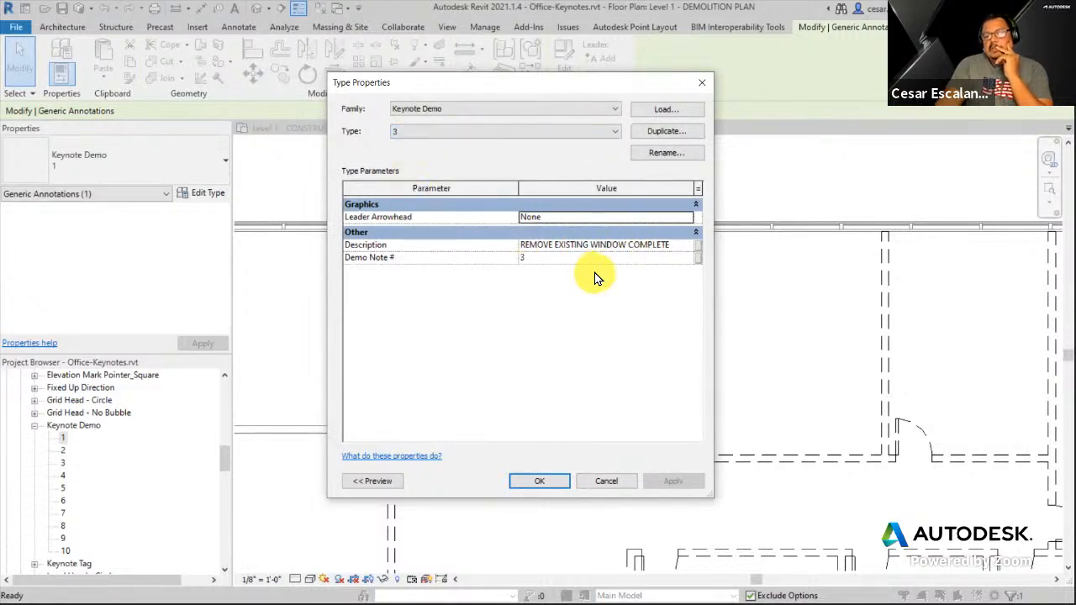
{"action": "left_click", "coordinate": [423, 135]}
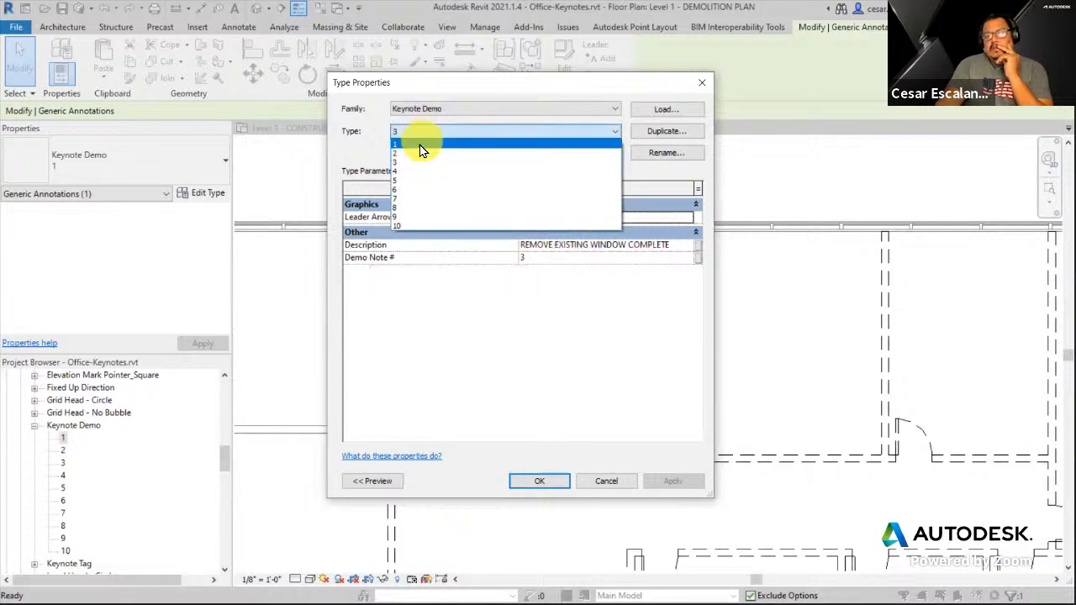
{"action": "left_click", "coordinate": [411, 174]}
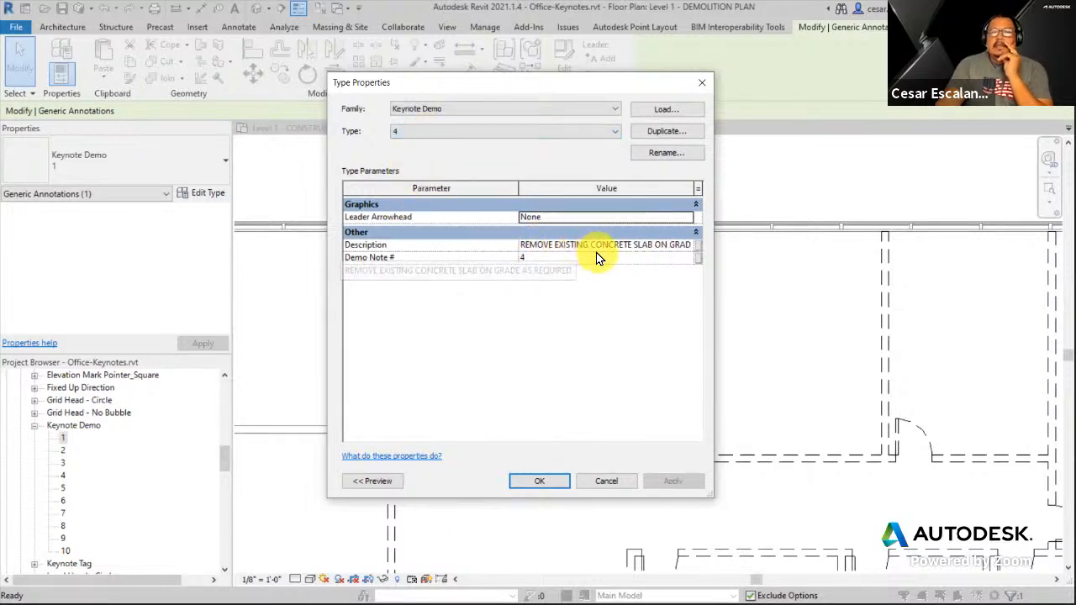
{"action": "left_click", "coordinate": [457, 135]}
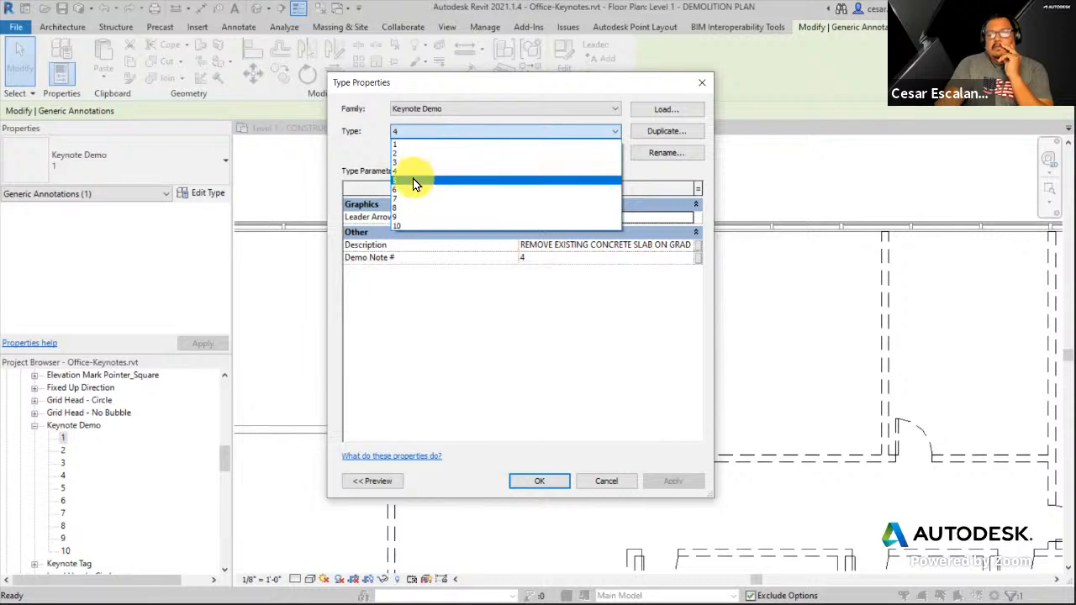
{"action": "left_click", "coordinate": [416, 174]}
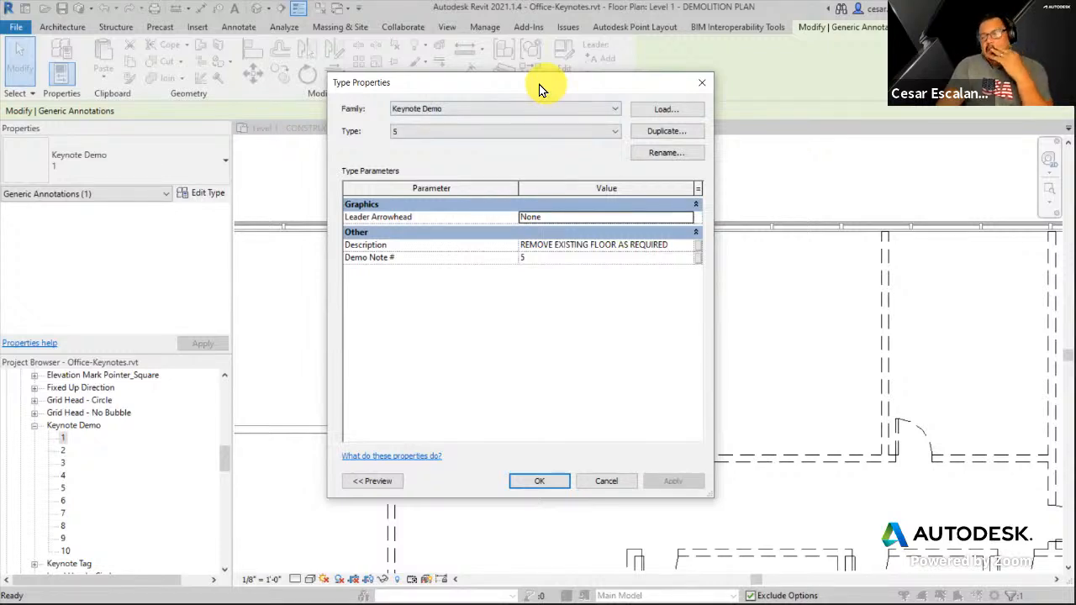
{"action": "left_click_drag", "start_coordinate": [541, 90], "coordinate": [454, 97]}
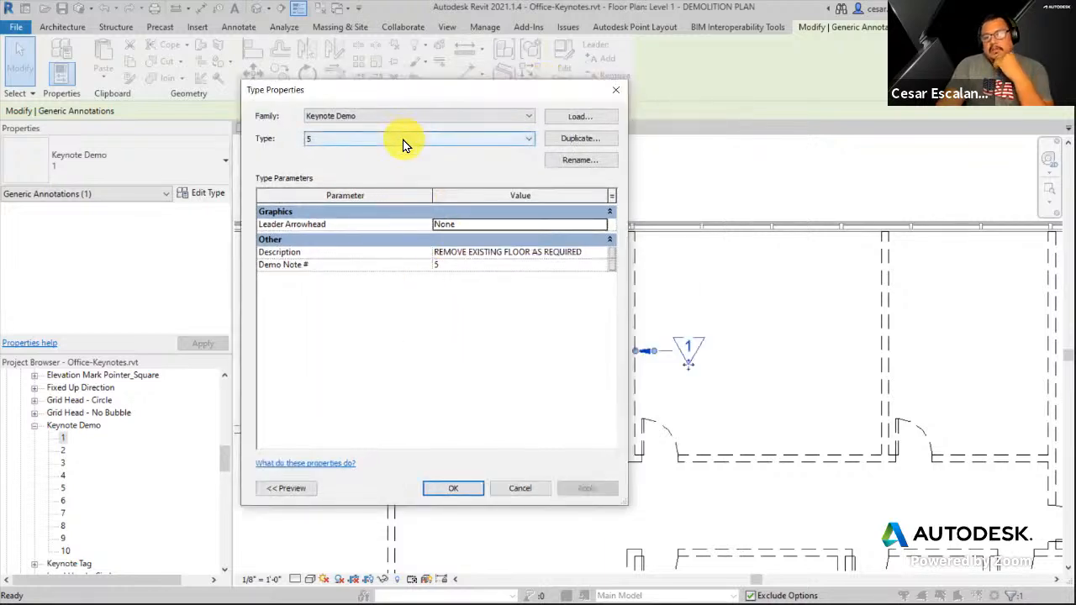
{"action": "left_click", "coordinate": [572, 141]}
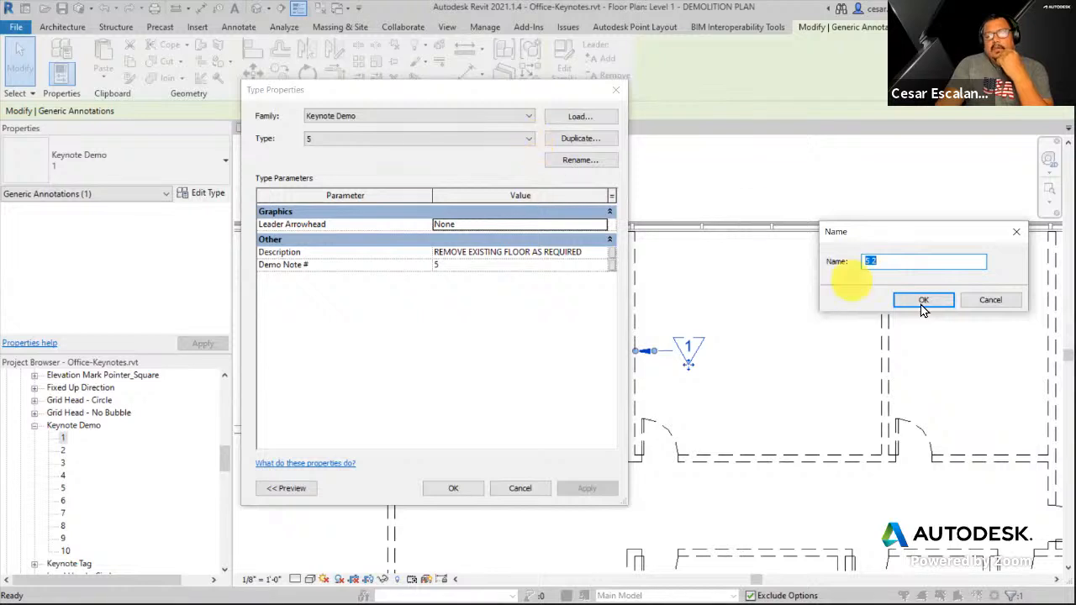
{"action": "left_click", "coordinate": [990, 302]}
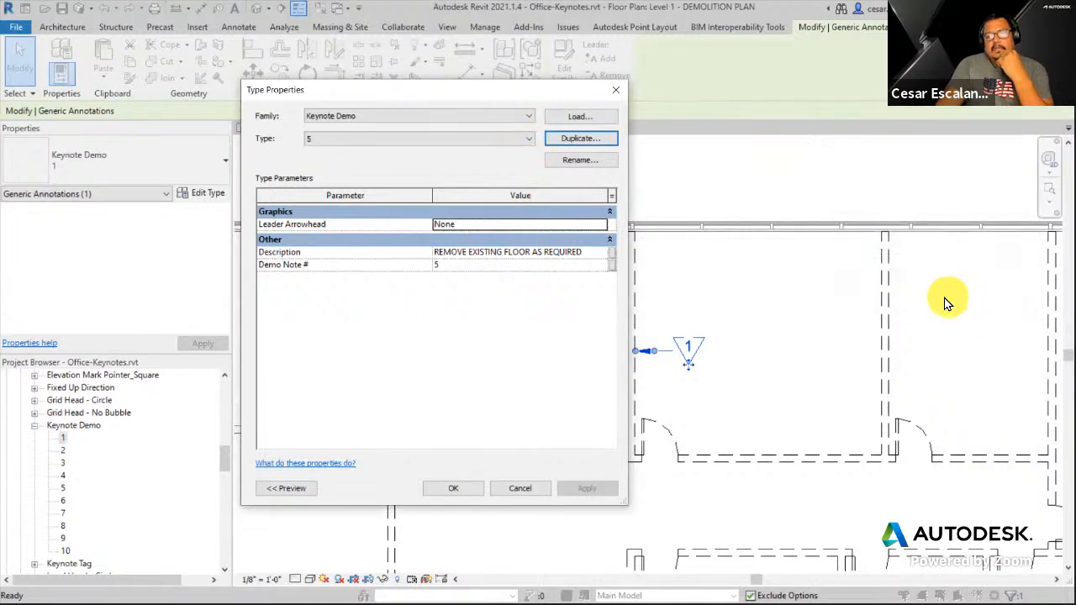
{"action": "left_click", "coordinate": [518, 139]}
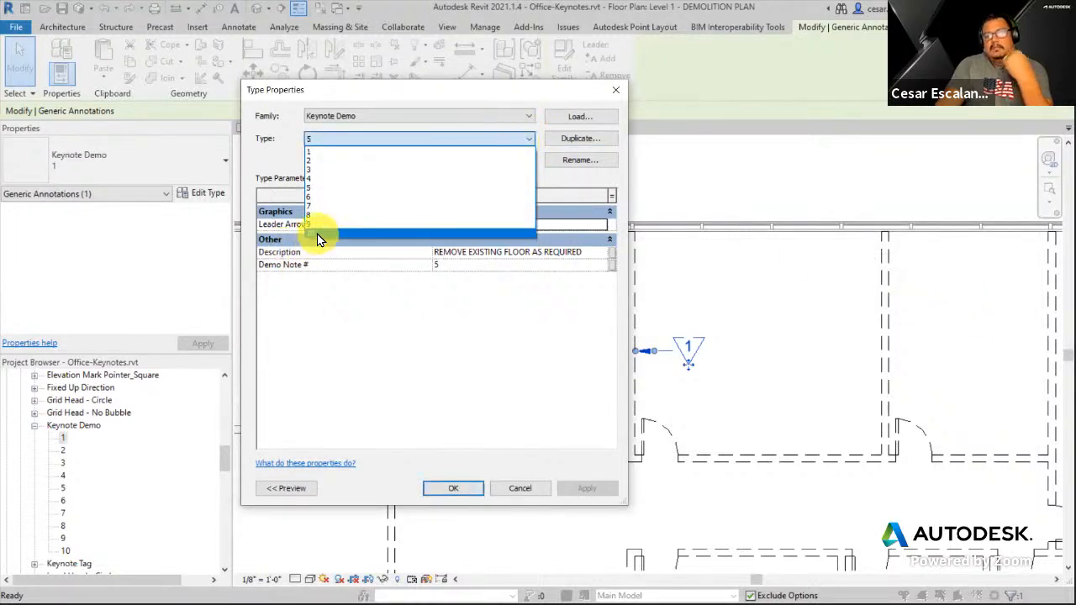
{"action": "left_click", "coordinate": [388, 372]}
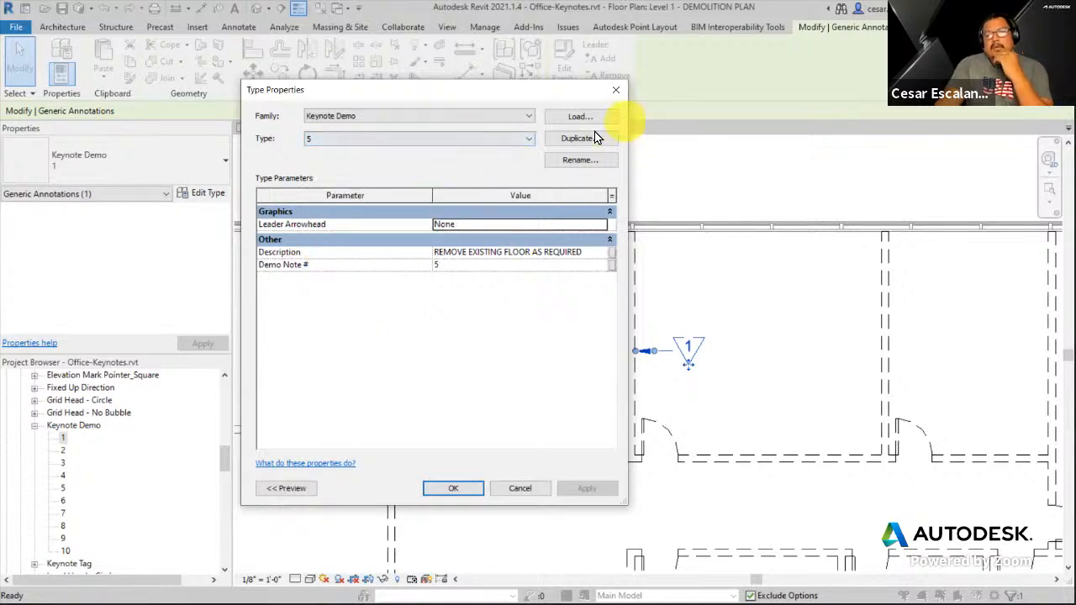
{"action": "left_click", "coordinate": [620, 92]}
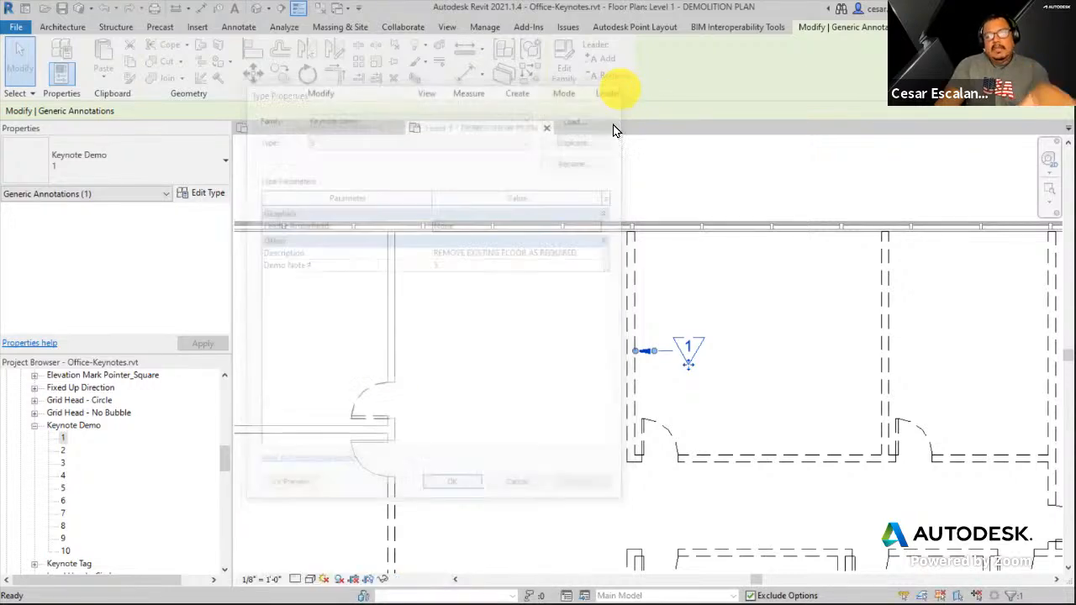
{"action": "left_click", "coordinate": [812, 377]}
Duplicate the placed keynote's type 1 as a new Keynote Demo type named 11.
{"action": "left_click", "coordinate": [692, 353]}
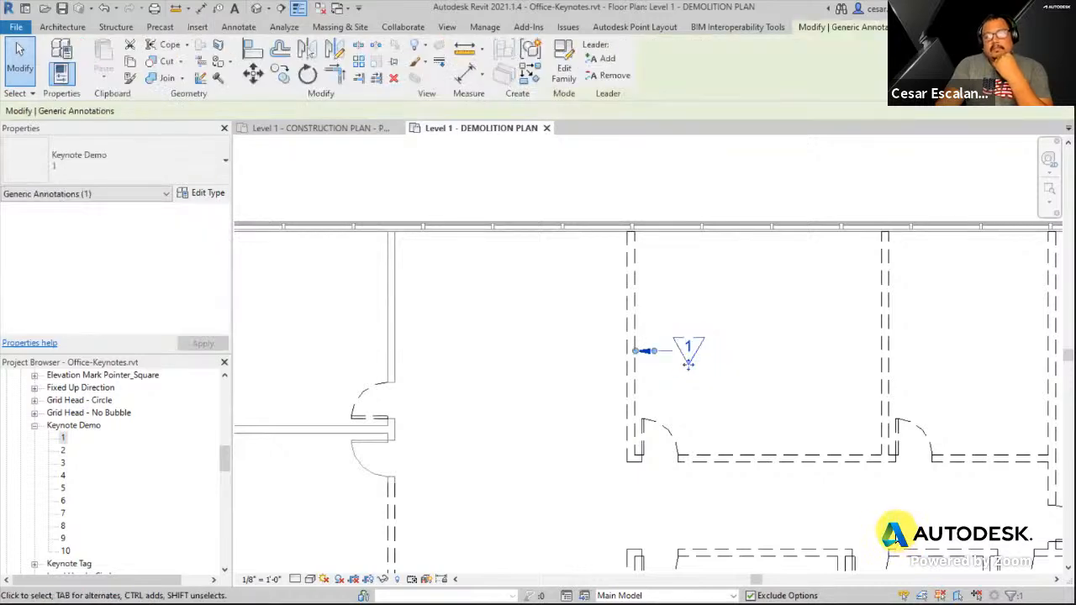
{"action": "left_click", "coordinate": [205, 195]}
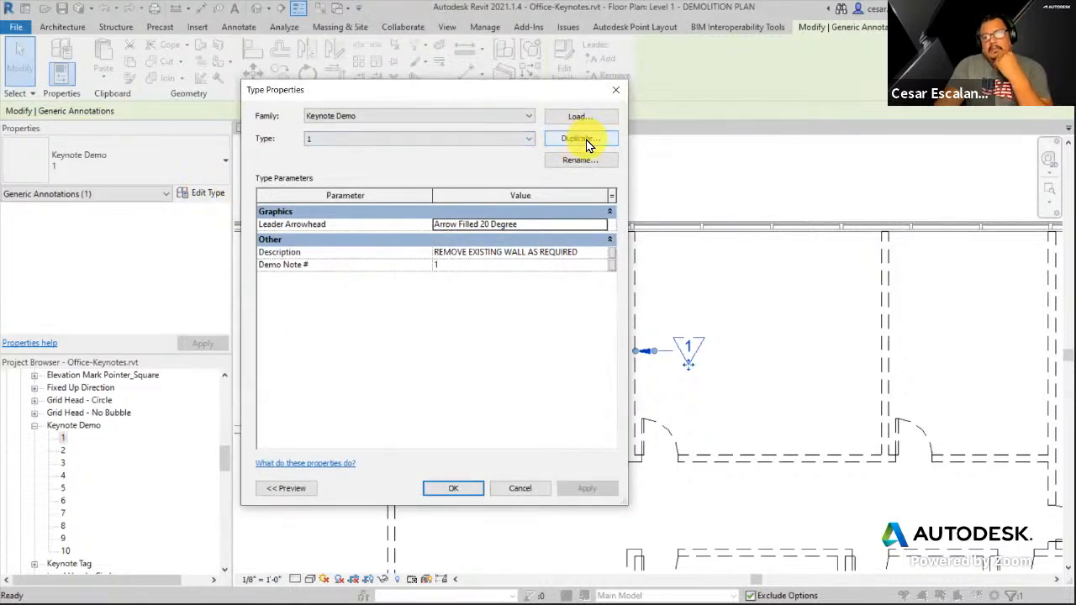
{"action": "left_click", "coordinate": [586, 140]}
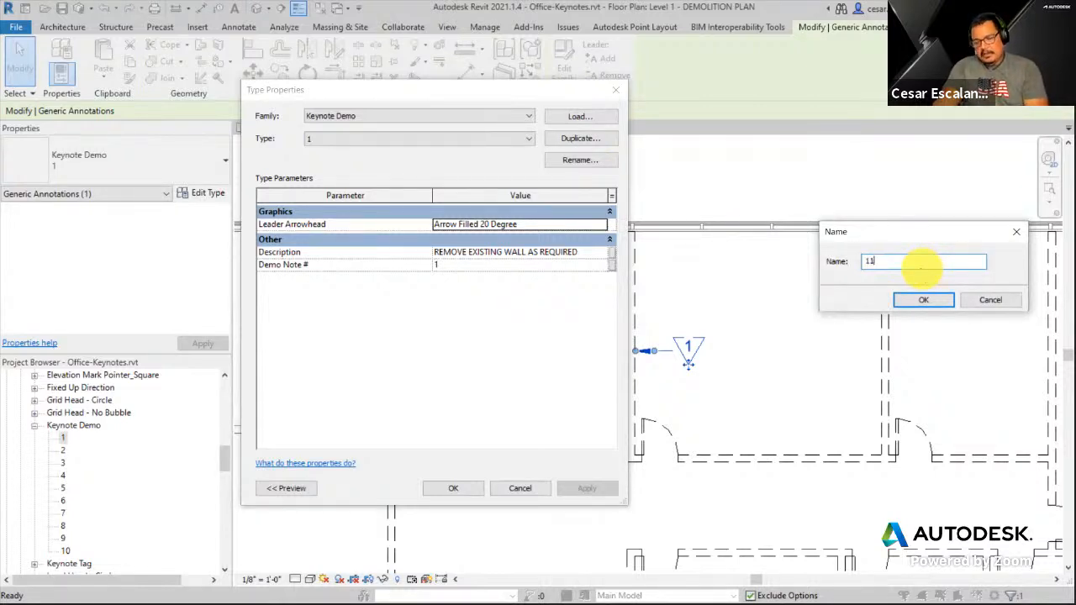
{"action": "left_click", "coordinate": [939, 308]}
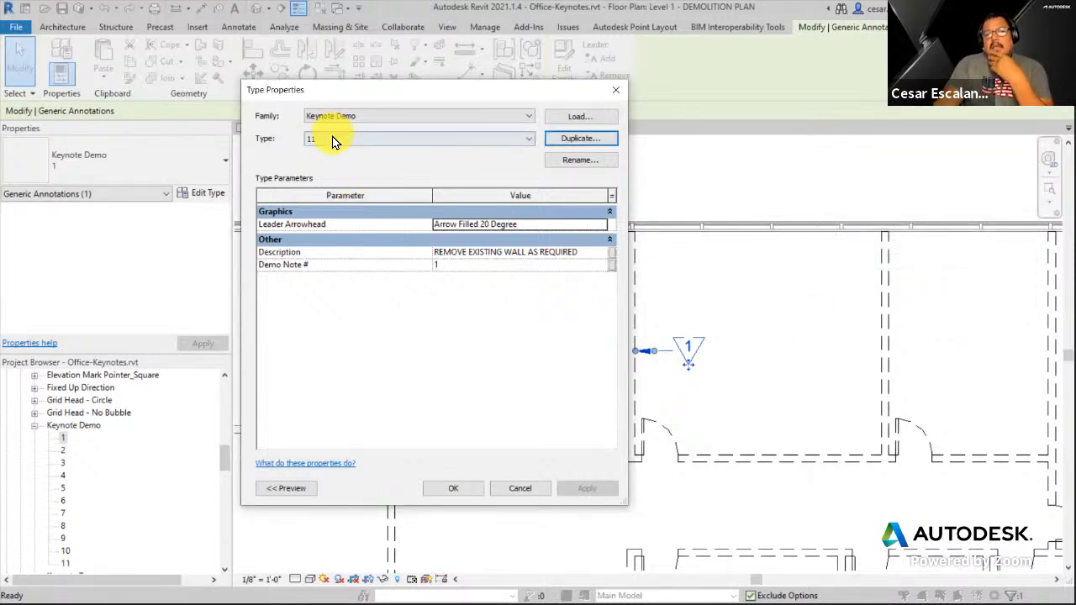
Set type 11's Description to REMOVE CEILING ABOVE and its Demo Note # to 11, and apply it to the keynote.
{"action": "left_click", "coordinate": [583, 268]}
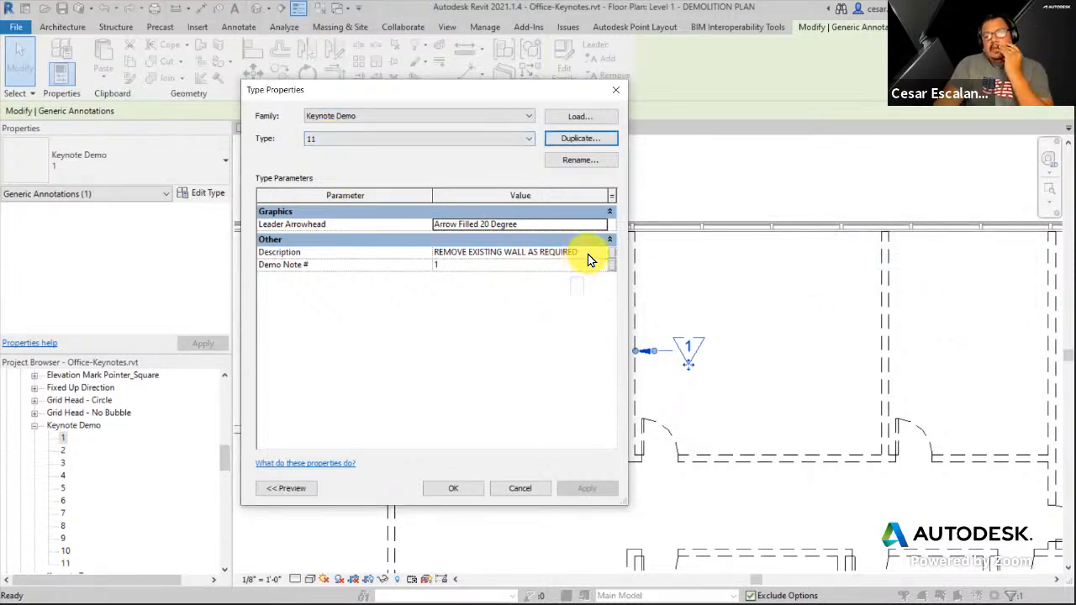
{"action": "left_click", "coordinate": [591, 254]}
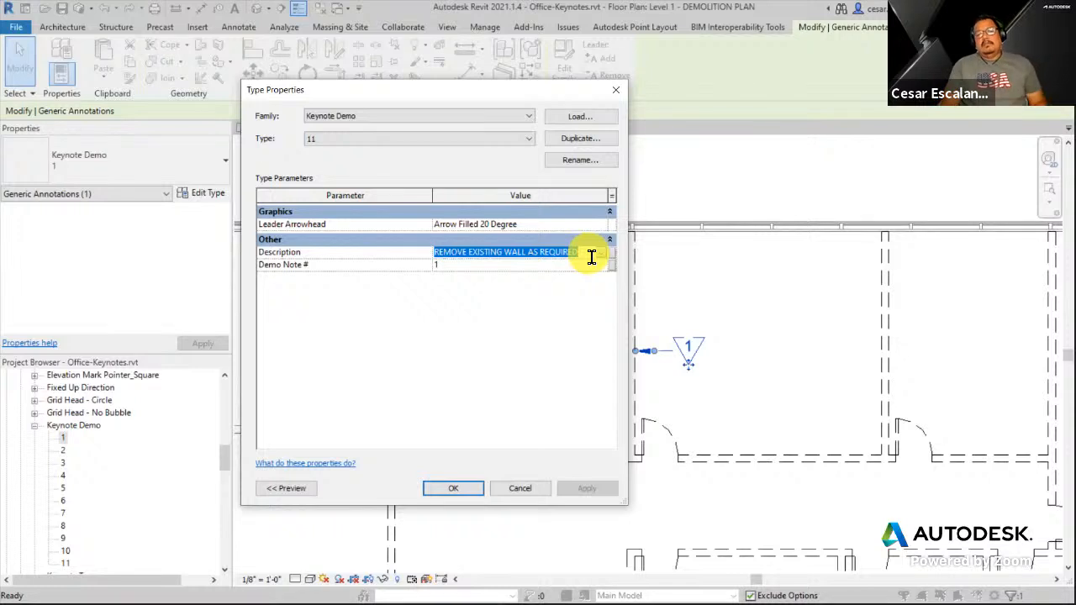
{"action": "type", "text": "REMOVE"}
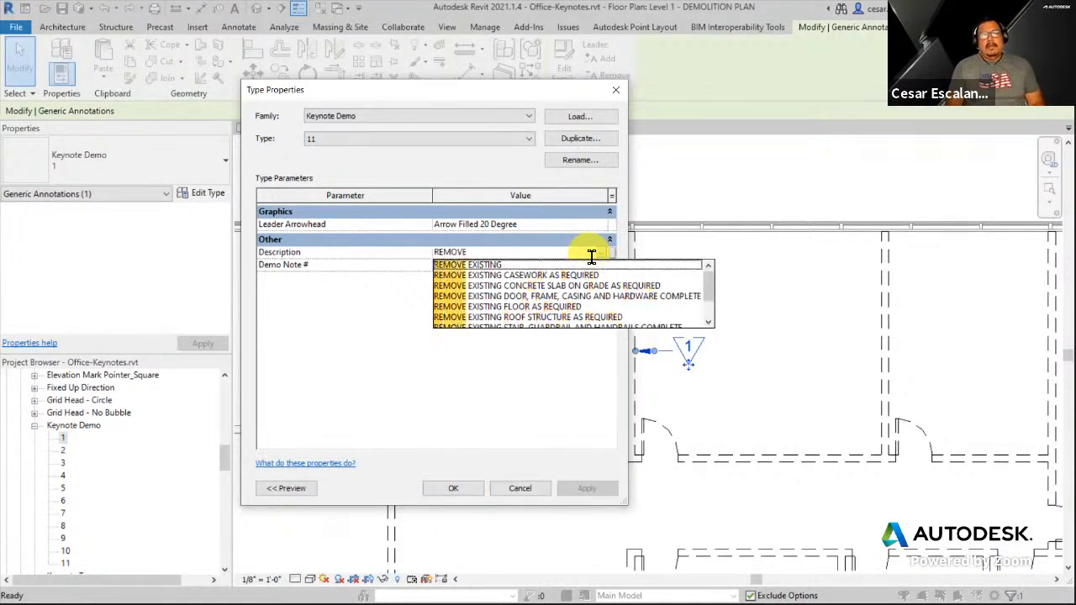
{"action": "type", "text": " CEILING ABOVE"}
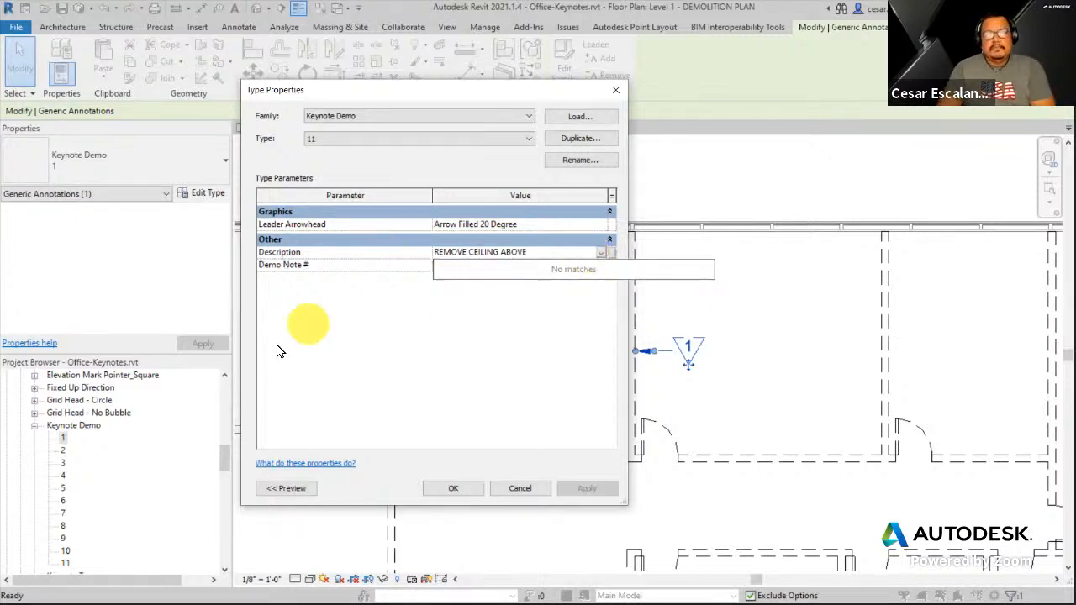
{"action": "left_click", "coordinate": [316, 341]}
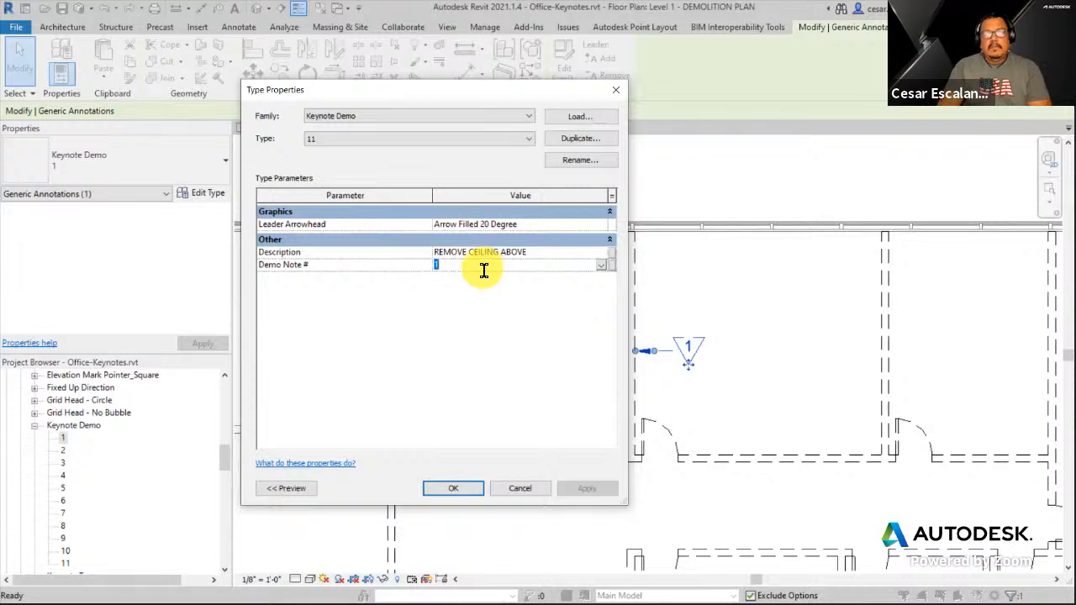
{"action": "type", "text": "11"}
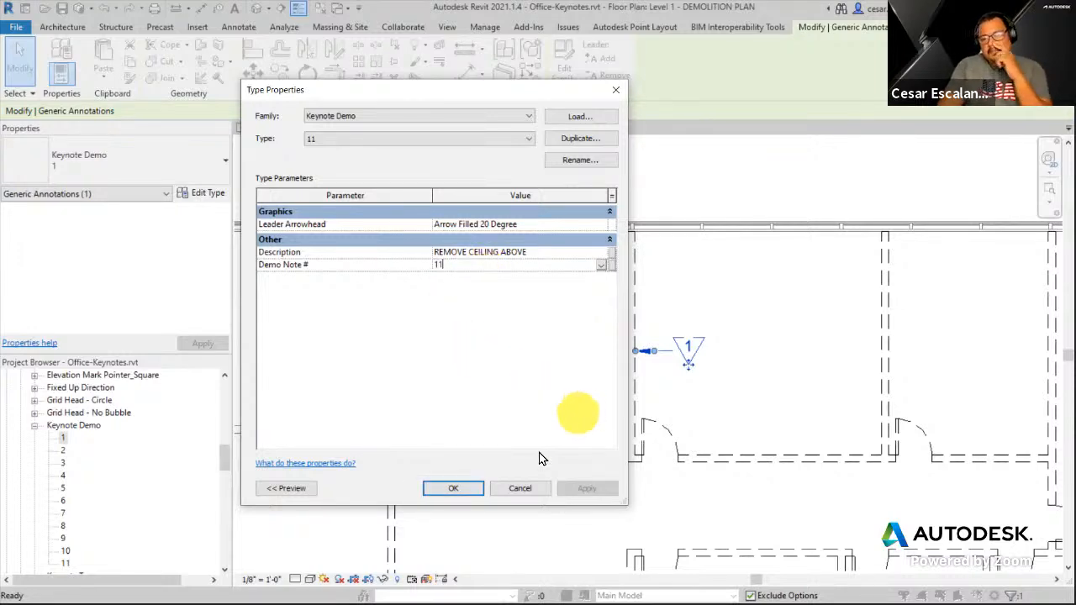
{"action": "left_click", "coordinate": [454, 489]}
{"action": "left_click", "coordinate": [744, 408]}
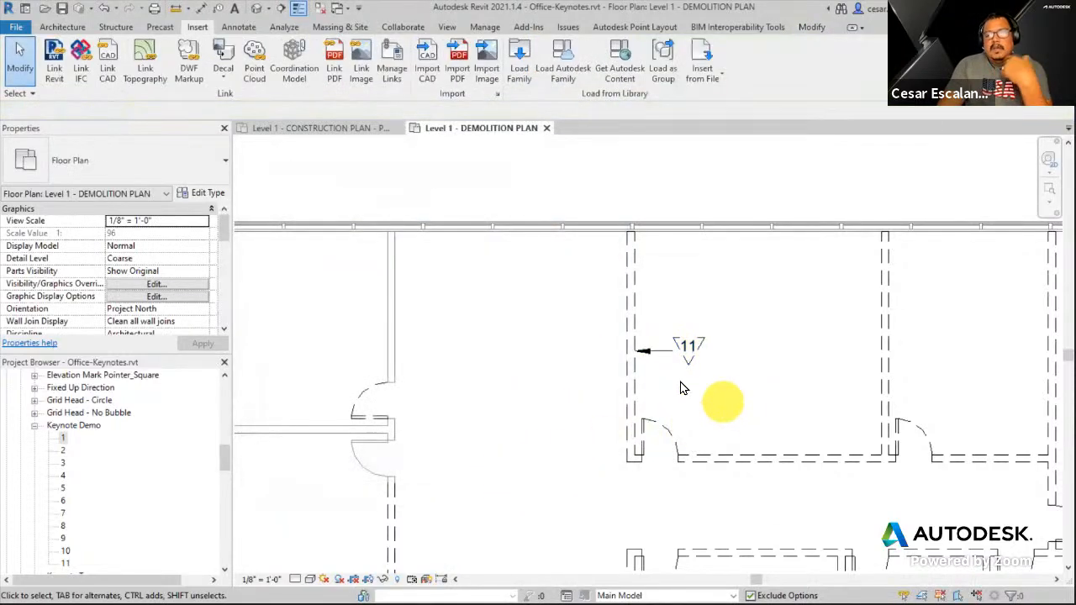
Place a Keynote Demo type 11 symbol without a leader in the open area of the same room, near its door.
{"action": "scroll", "coordinate": [709, 355], "scroll_direction": "up", "scroll_amount": 2}
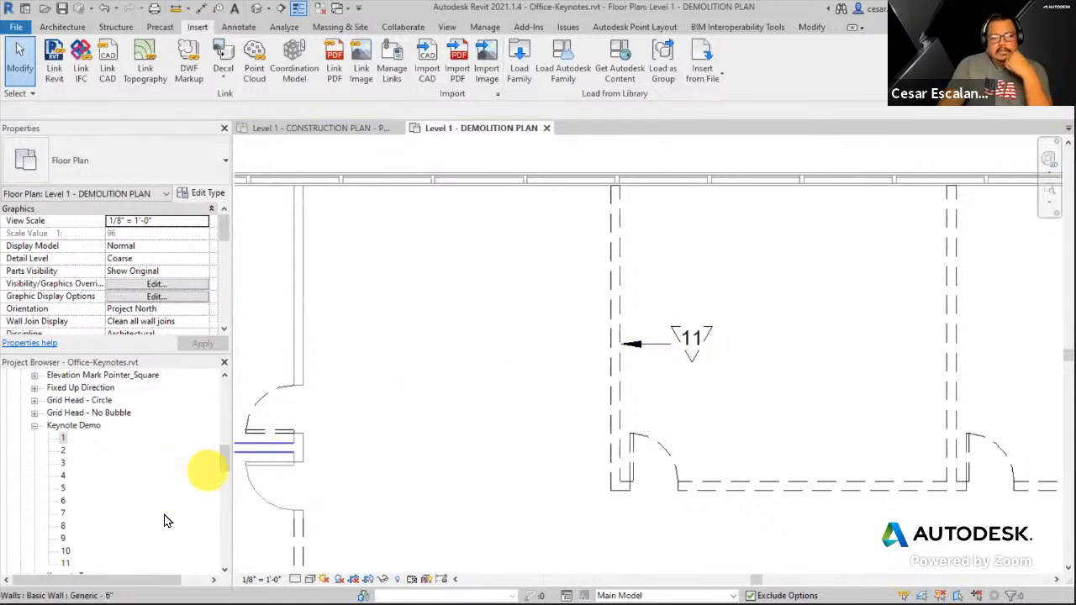
{"action": "left_click", "coordinate": [67, 564]}
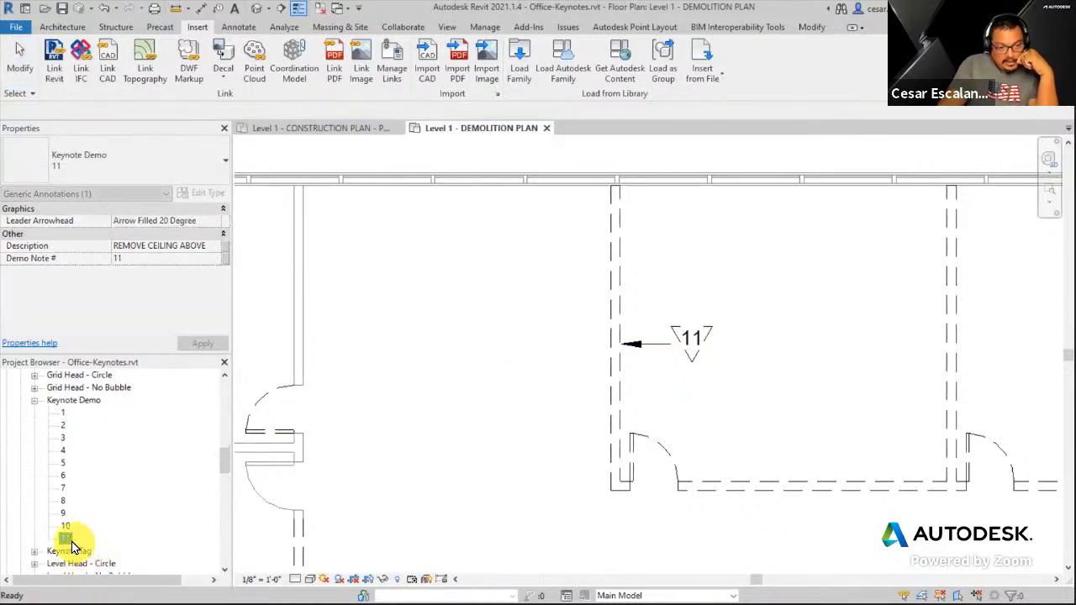
{"action": "left_click_drag", "start_coordinate": [69, 541], "coordinate": [804, 373]}
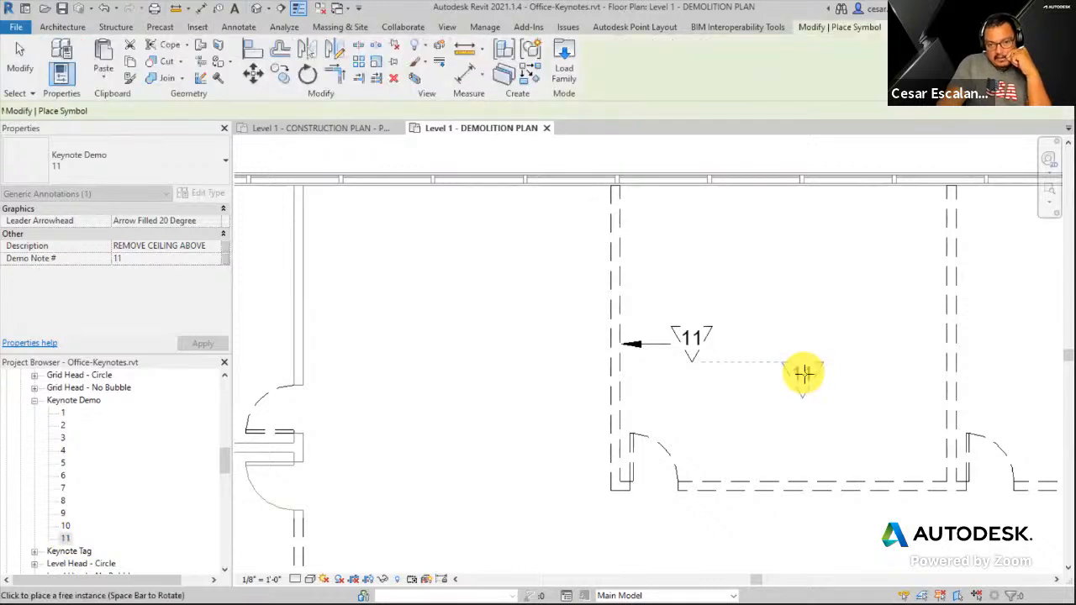
{"action": "left_click", "coordinate": [802, 412]}
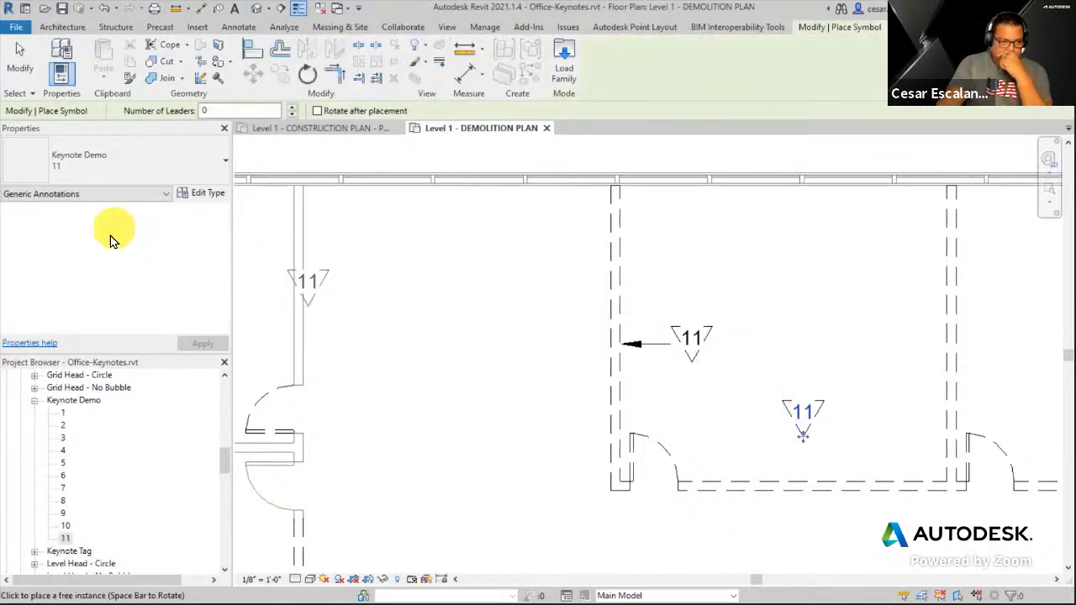
{"action": "key", "text": "Escape"}
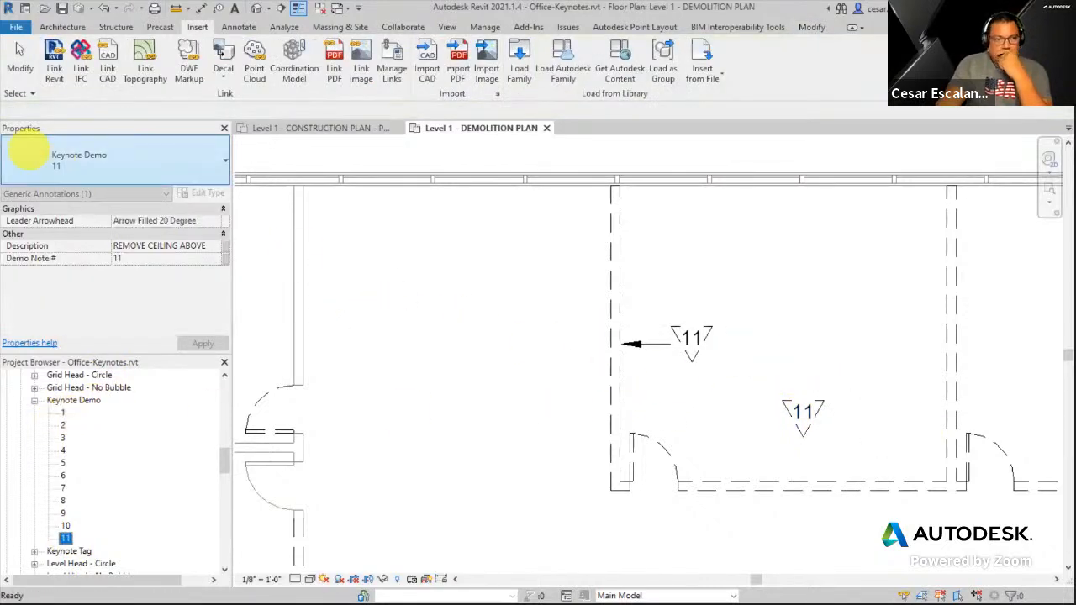
{"action": "left_click", "coordinate": [26, 71]}
Change the keynote with the arrowed leader at the dashed wall to Keynote Demo type 1.
{"action": "left_click", "coordinate": [707, 345]}
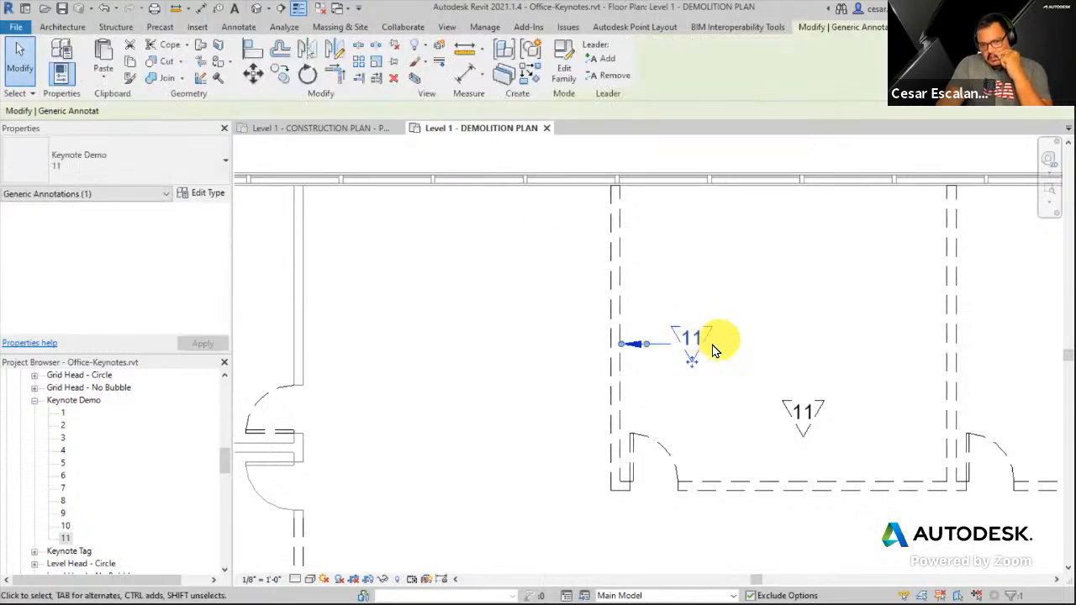
{"action": "left_click", "coordinate": [227, 162]}
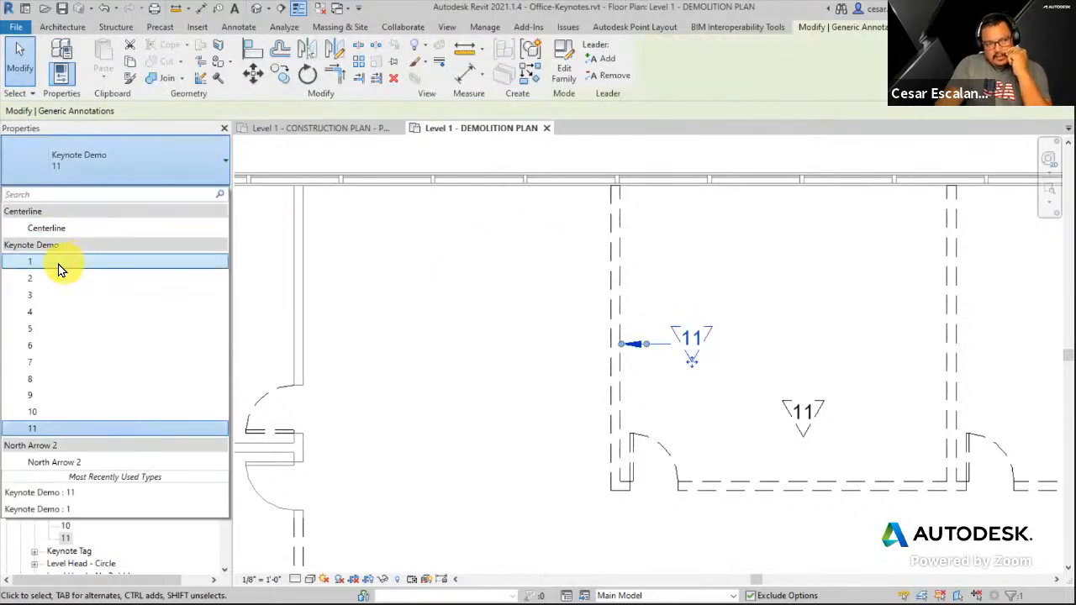
{"action": "left_click", "coordinate": [59, 266]}
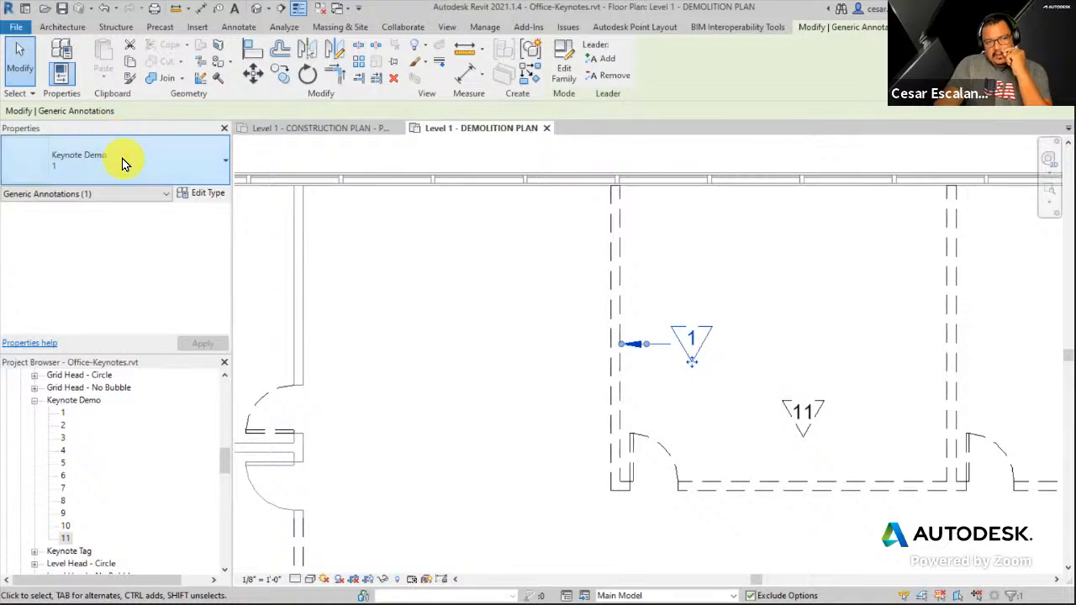
Look over the demolition plan's rooms and corridor around the placed keynotes 1 and 11.
{"action": "left_click", "coordinate": [123, 163]}
{"action": "left_click", "coordinate": [798, 373]}
{"action": "left_click", "coordinate": [803, 414]}
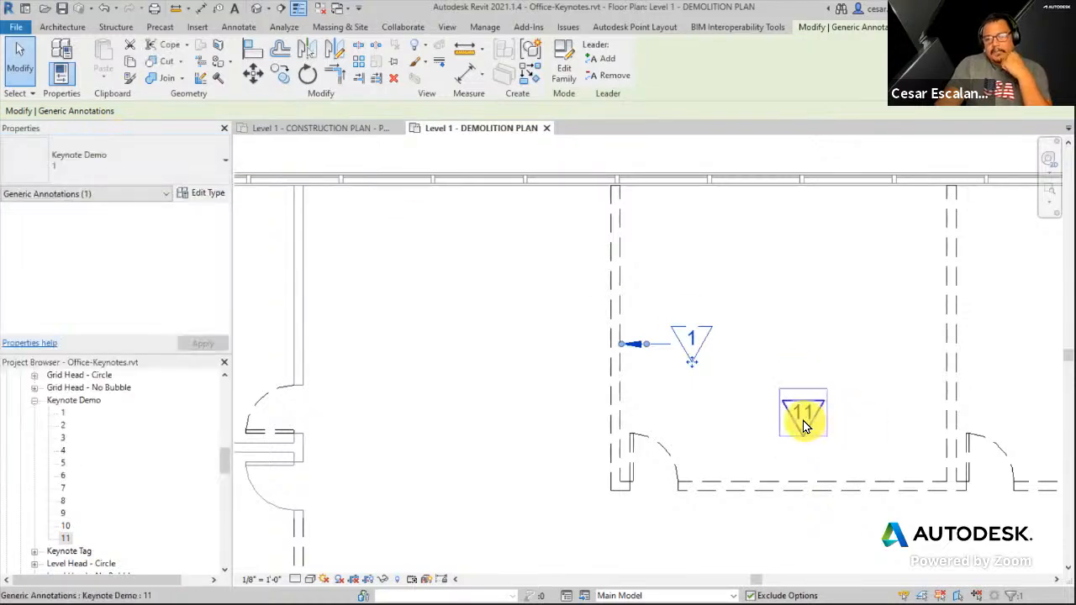
{"action": "middle_click_drag", "start_coordinate": [882, 423], "coordinate": [660, 418]}
{"action": "scroll", "coordinate": [663, 416], "scroll_direction": "down", "scroll_amount": 2}
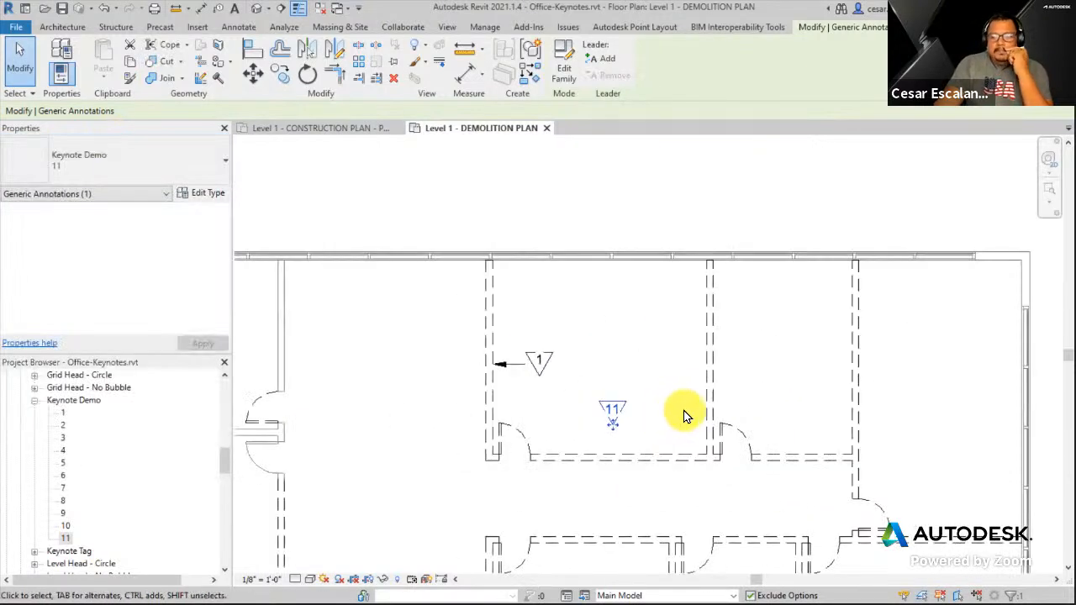
{"action": "scroll", "coordinate": [625, 433], "scroll_direction": "up", "scroll_amount": 3}
{"action": "scroll", "coordinate": [625, 433], "scroll_direction": "down", "scroll_amount": 4}
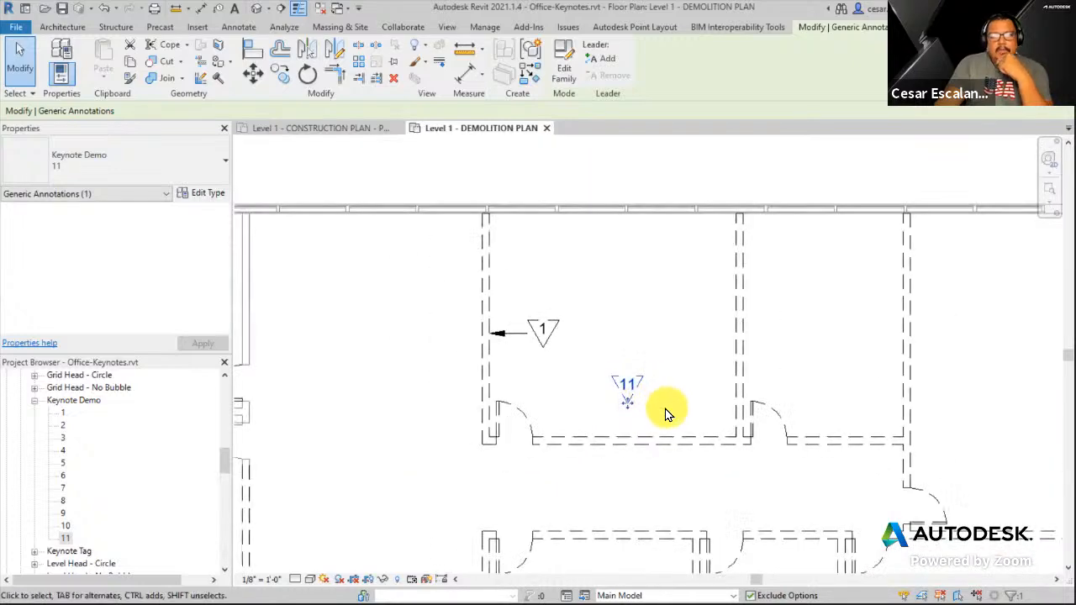
{"action": "middle_click_drag", "start_coordinate": [454, 442], "coordinate": [834, 427]}
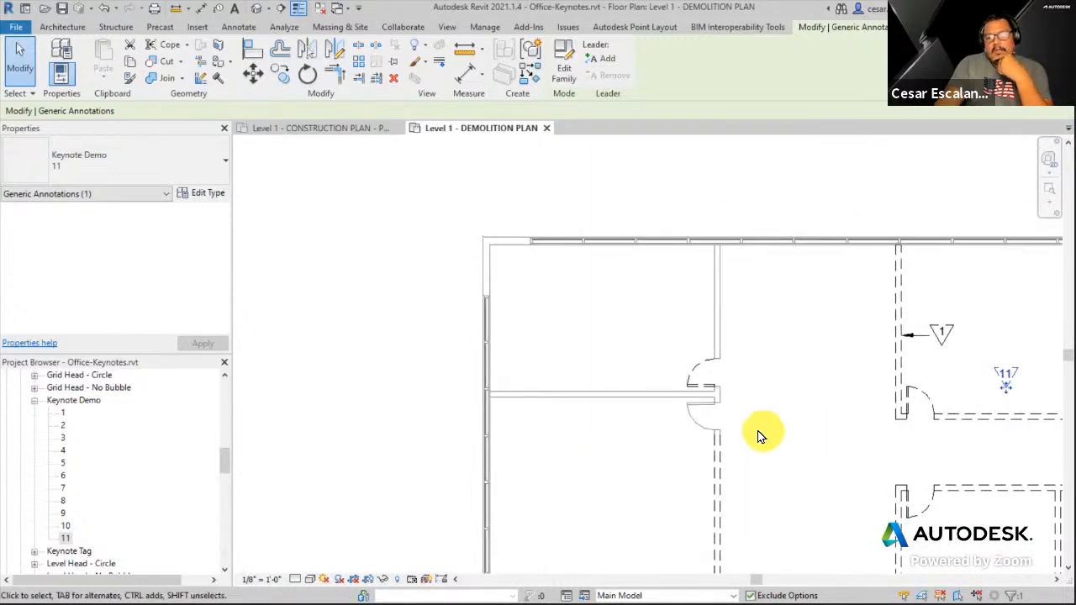
{"action": "scroll", "coordinate": [761, 436], "scroll_direction": "up", "scroll_amount": 2}
{"action": "middle_click_drag", "start_coordinate": [763, 440], "coordinate": [712, 343]}
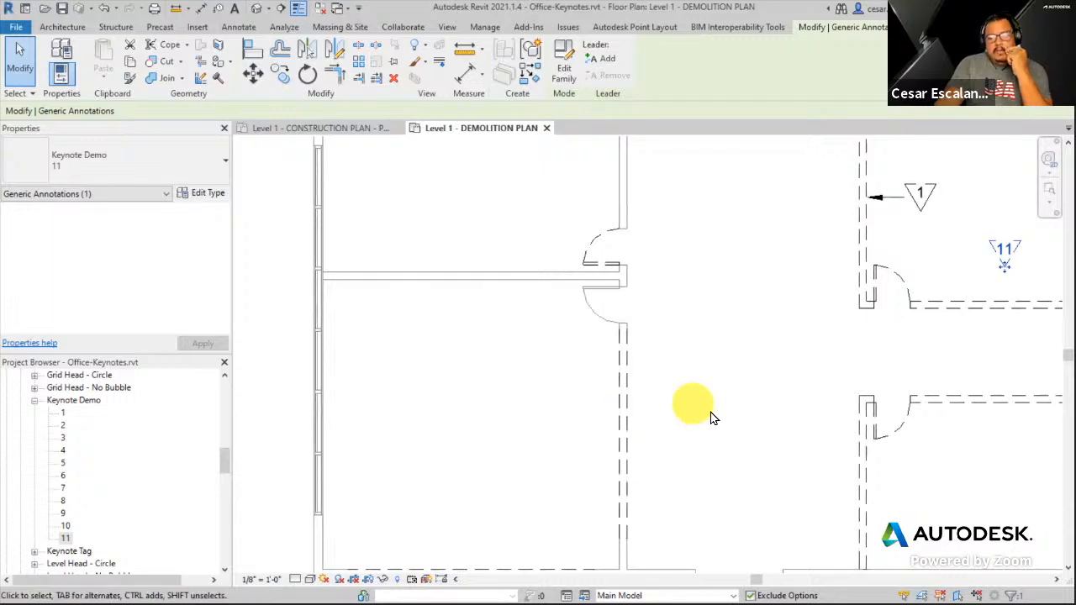
{"action": "middle_click_drag", "start_coordinate": [747, 415], "coordinate": [785, 353]}
{"action": "scroll", "coordinate": [713, 412], "scroll_direction": "down", "scroll_amount": 1}
{"action": "middle_click_drag", "start_coordinate": [780, 421], "coordinate": [564, 456]}
{"action": "scroll", "coordinate": [760, 363], "scroll_direction": "up", "scroll_amount": 1}
{"action": "middle_click_drag", "start_coordinate": [766, 356], "coordinate": [725, 414]}
Check the Description of Keynote Demo type 2 in the type properties, leaving the wall keynote's type as it is.
{"action": "left_click", "coordinate": [636, 240]}
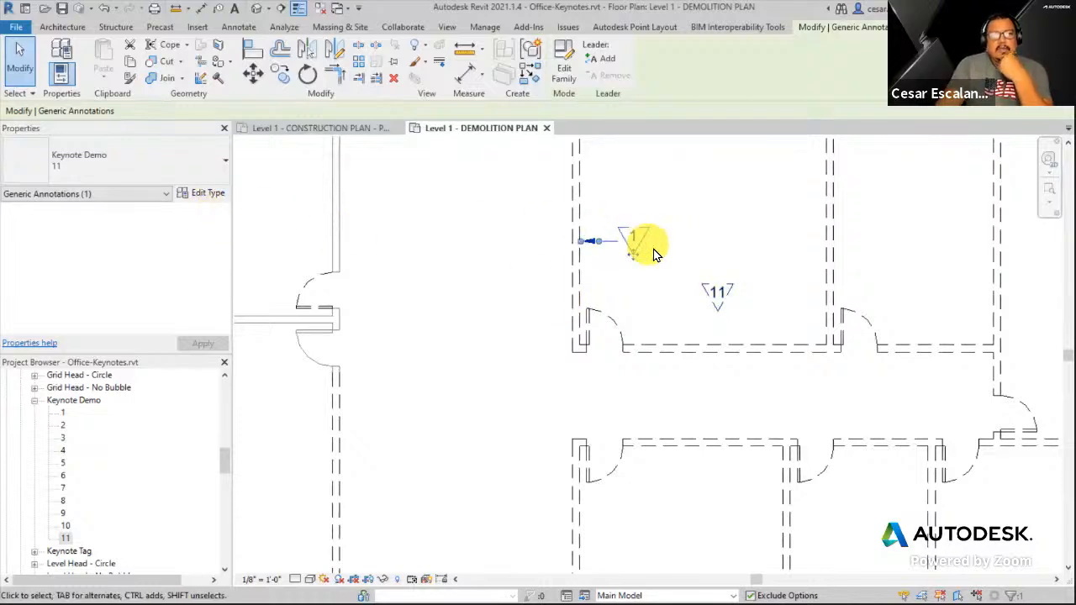
{"action": "left_click", "coordinate": [211, 200]}
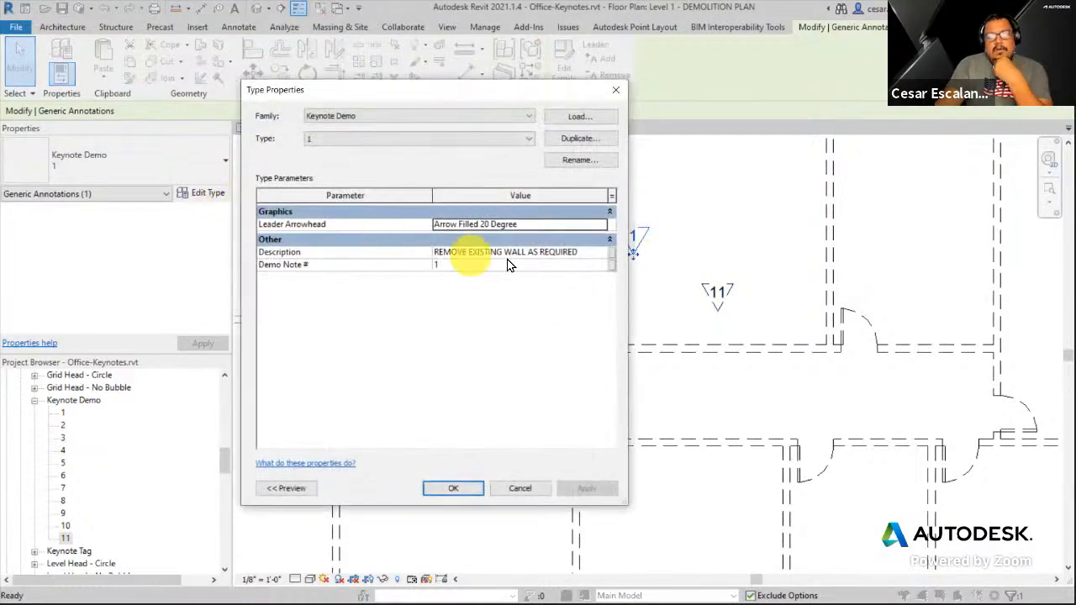
{"action": "left_click", "coordinate": [486, 148]}
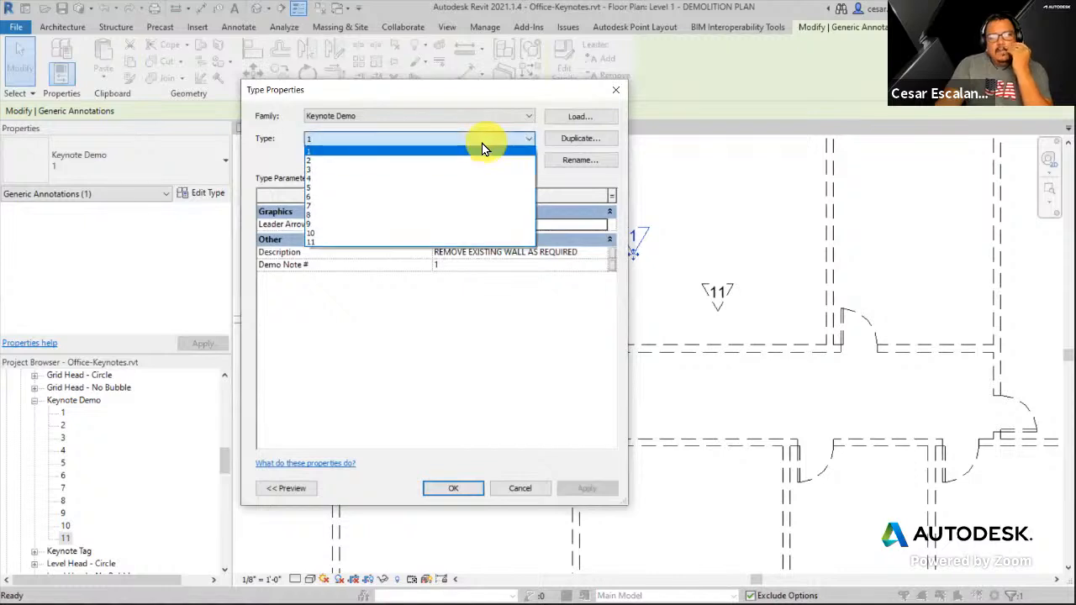
{"action": "left_click", "coordinate": [320, 161]}
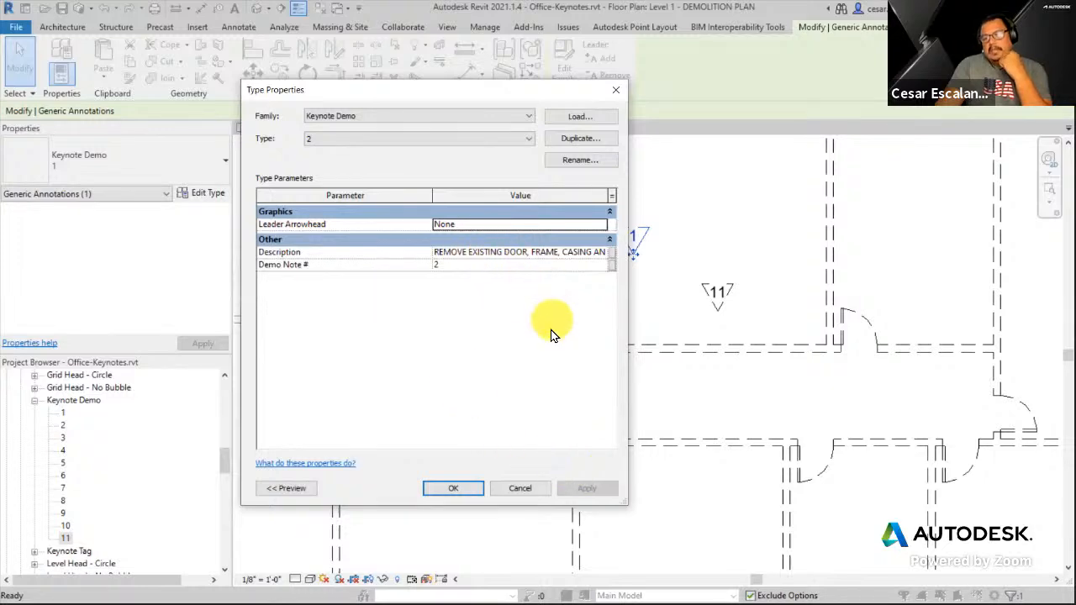
{"action": "left_click", "coordinate": [531, 492]}
{"action": "left_click", "coordinate": [692, 398]}
{"action": "scroll", "coordinate": [678, 308], "scroll_direction": "down", "scroll_amount": 1}
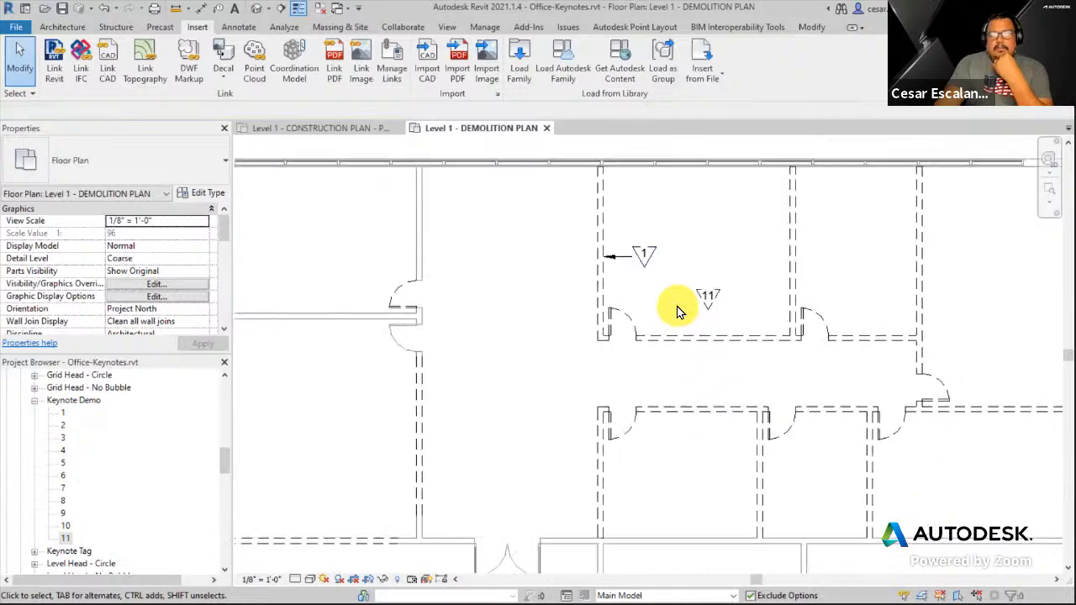
Copy the arrowed keynote 1 into the corridor below the room, with its leader pointing at the room's door and a horizontal landing.
{"action": "left_click", "coordinate": [644, 253]}
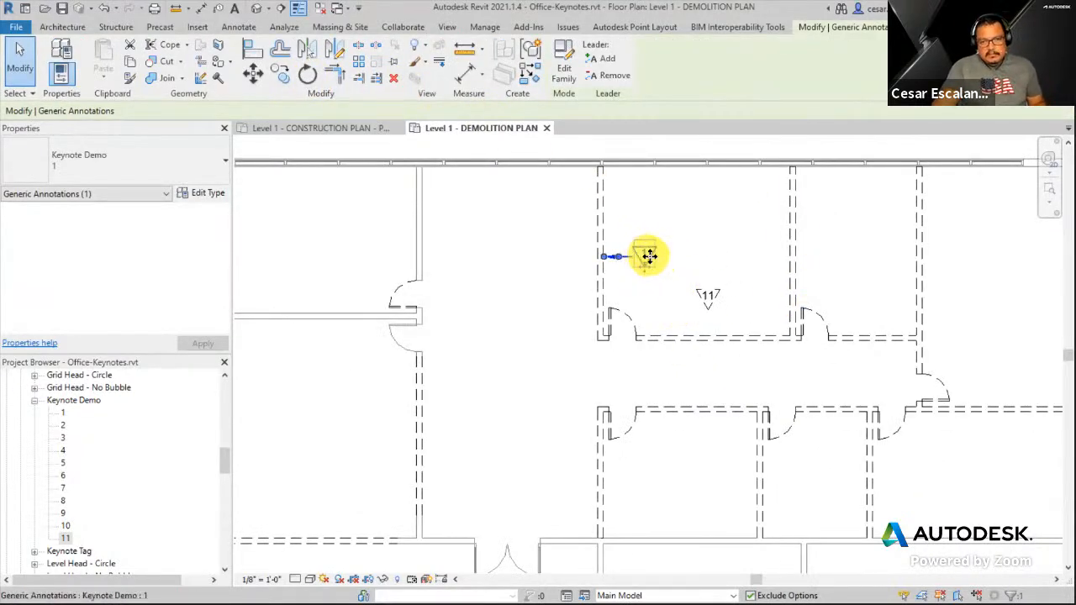
{"action": "left_click_drag", "start_coordinate": [649, 256], "coordinate": [605, 290]}
{"action": "scroll", "coordinate": [622, 383], "scroll_direction": "up", "scroll_amount": 2}
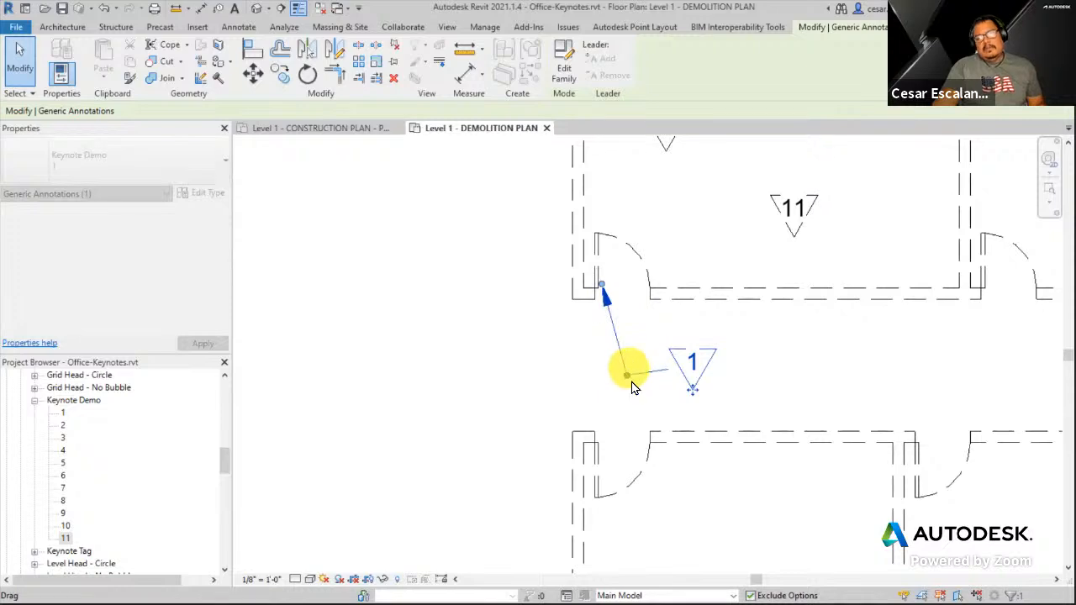
{"action": "left_click_drag", "start_coordinate": [630, 378], "coordinate": [629, 368]}
{"action": "left_click", "coordinate": [828, 409]}
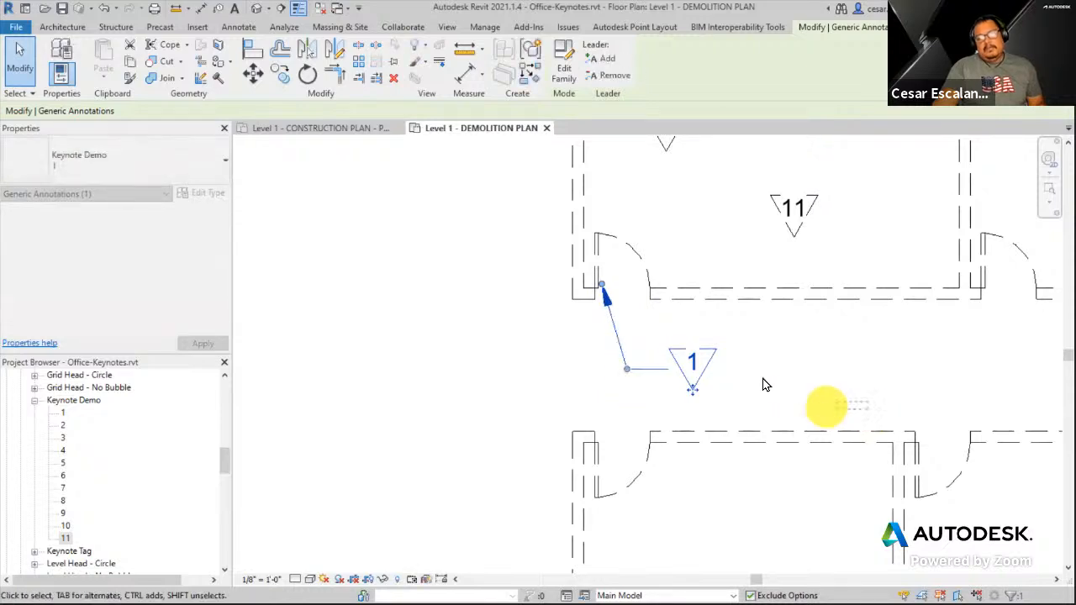
Change the copied keynote in the corridor to Keynote Demo type 2.
{"action": "left_click", "coordinate": [707, 369]}
{"action": "left_click", "coordinate": [180, 172]}
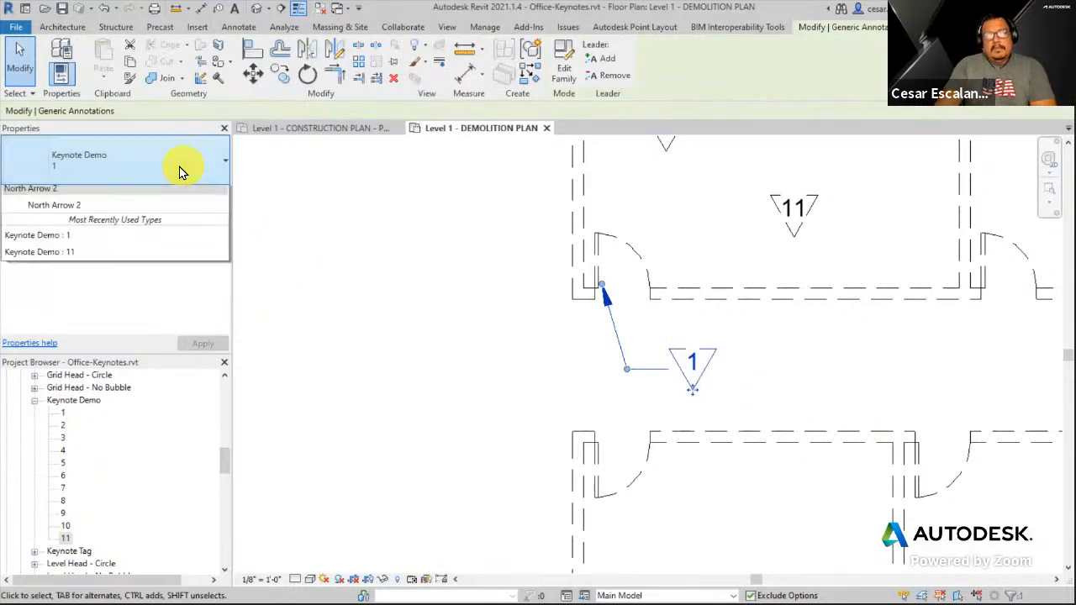
{"action": "left_click", "coordinate": [28, 281]}
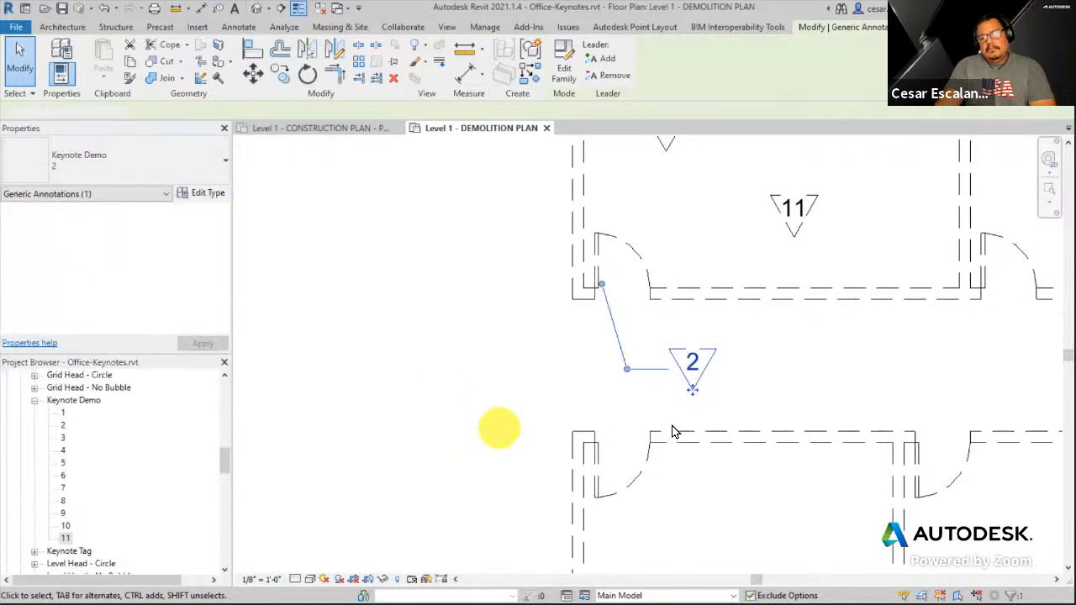
{"action": "left_click", "coordinate": [732, 403]}
Set the Leader Arrowhead of Keynote Demo type 2 to Arrow Filled 20 Degree.
{"action": "left_click", "coordinate": [703, 365]}
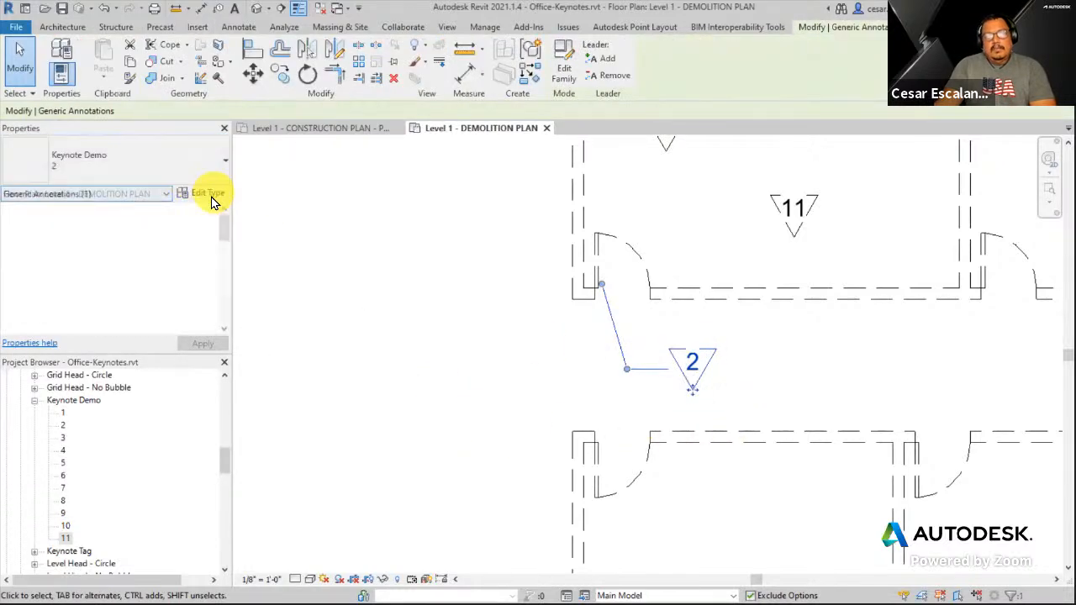
{"action": "left_click", "coordinate": [209, 196]}
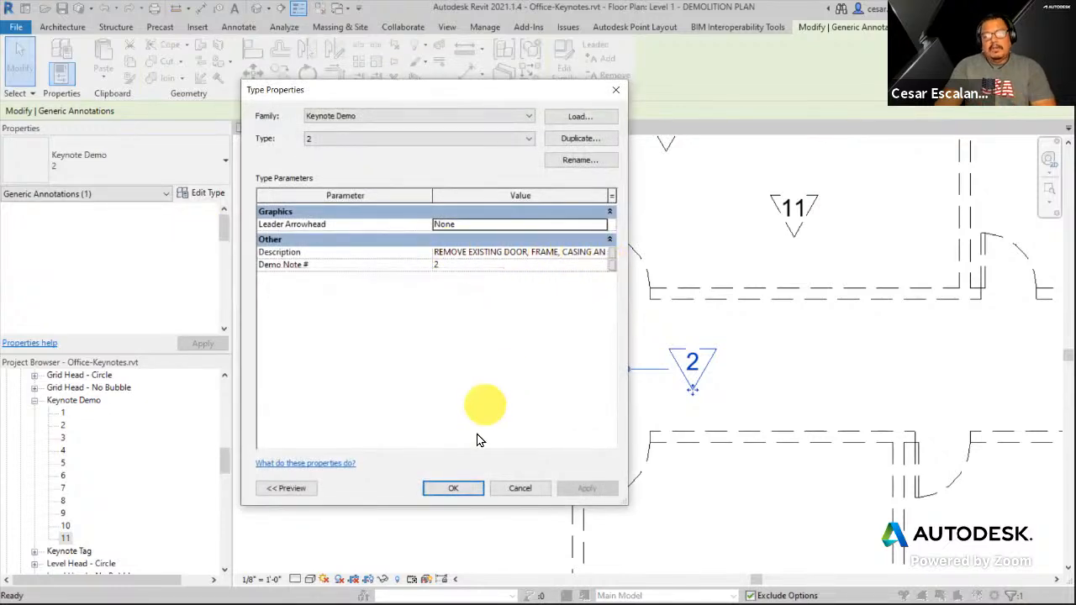
{"action": "left_click", "coordinate": [455, 490]}
{"action": "scroll", "coordinate": [765, 377], "scroll_direction": "down", "scroll_amount": 2}
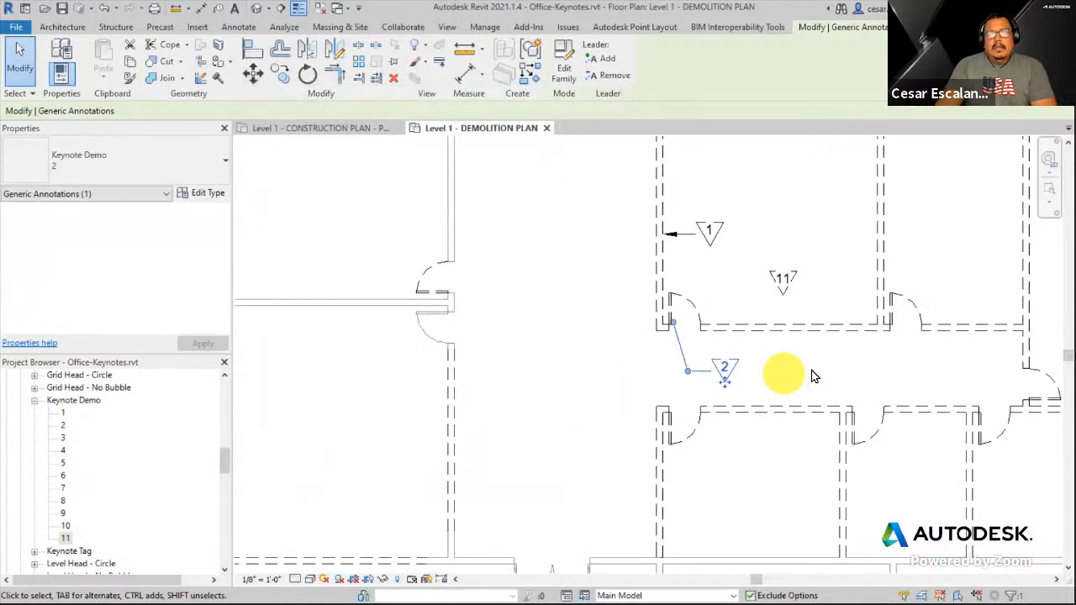
{"action": "scroll", "coordinate": [688, 363], "scroll_direction": "up", "scroll_amount": 2}
{"action": "scroll", "coordinate": [781, 369], "scroll_direction": "up", "scroll_amount": 1}
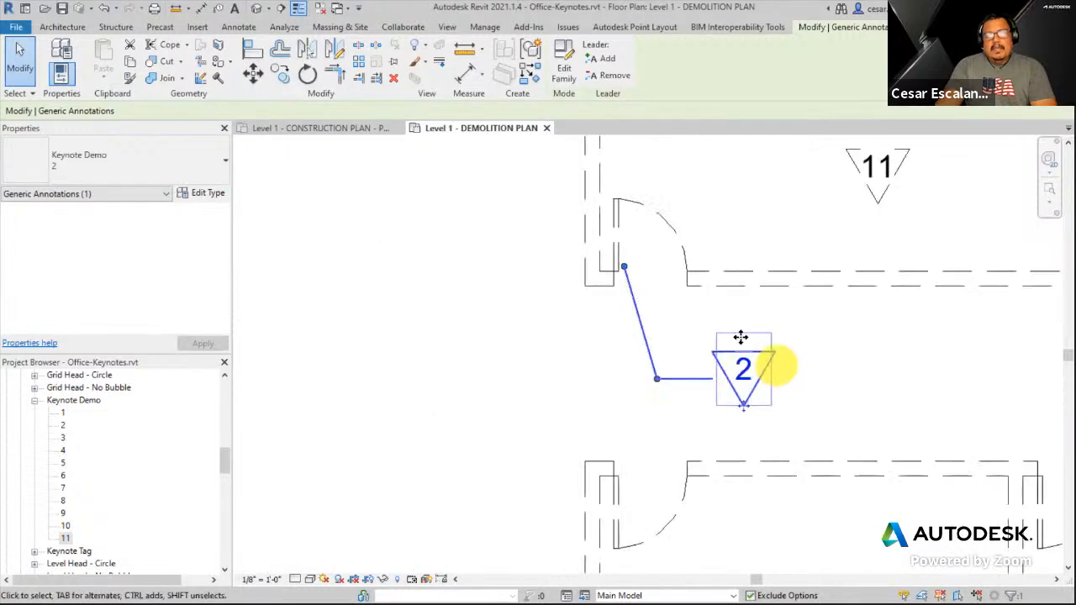
{"action": "left_click", "coordinate": [220, 195]}
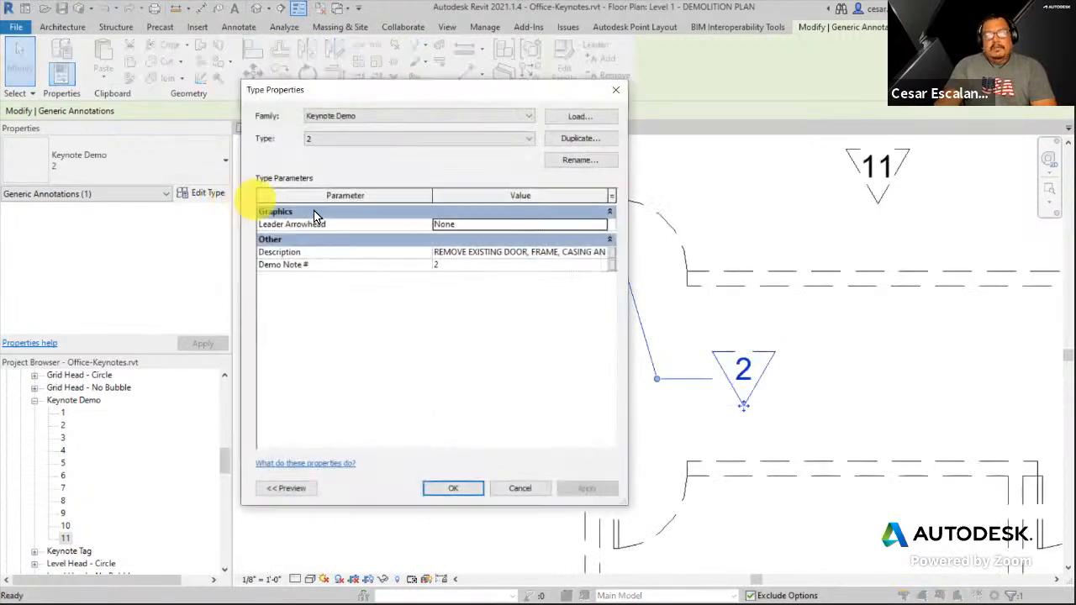
{"action": "left_click", "coordinate": [602, 231]}
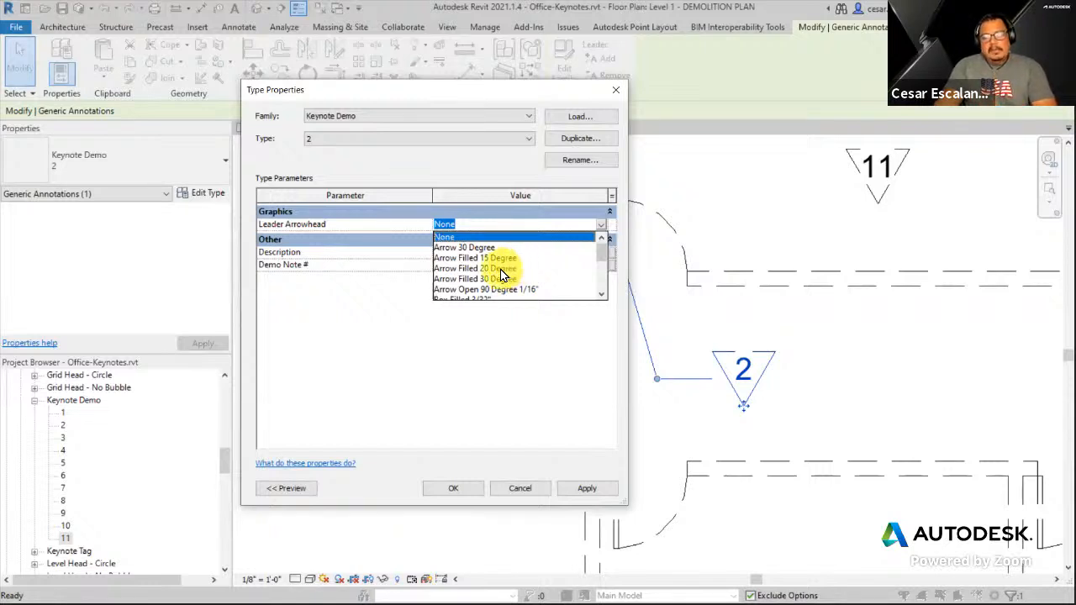
{"action": "left_click", "coordinate": [501, 268]}
{"action": "left_click", "coordinate": [478, 494]}
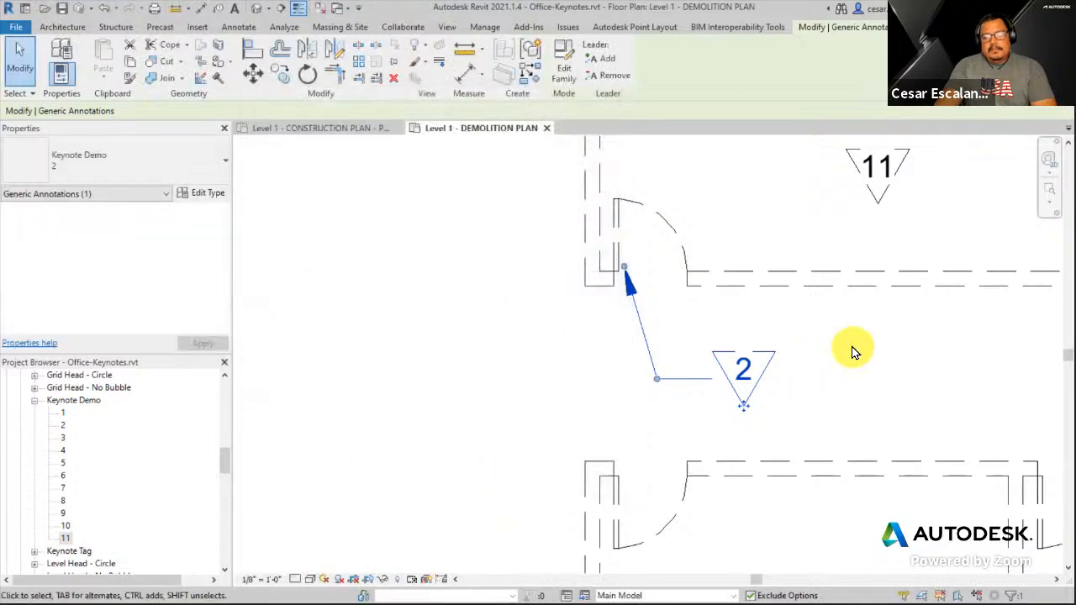
{"action": "left_click", "coordinate": [852, 350]}
Move keynote 11 straight up within its room, farther from the dashed corridor wall.
{"action": "scroll", "coordinate": [853, 350], "scroll_direction": "down", "scroll_amount": 3}
{"action": "middle_click_drag", "start_coordinate": [877, 339], "coordinate": [644, 362]}
{"action": "scroll", "coordinate": [655, 370], "scroll_direction": "down", "scroll_amount": 2}
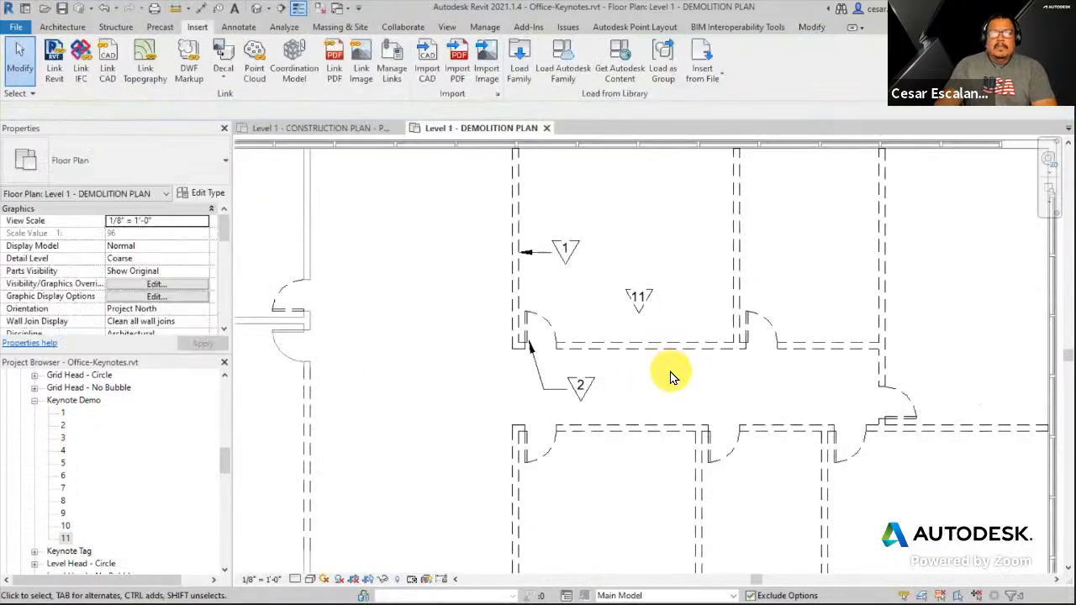
{"action": "left_click", "coordinate": [637, 286]}
{"action": "scroll", "coordinate": [656, 294], "scroll_direction": "up", "scroll_amount": 2}
{"action": "scroll", "coordinate": [656, 295], "scroll_direction": "up", "scroll_amount": 2}
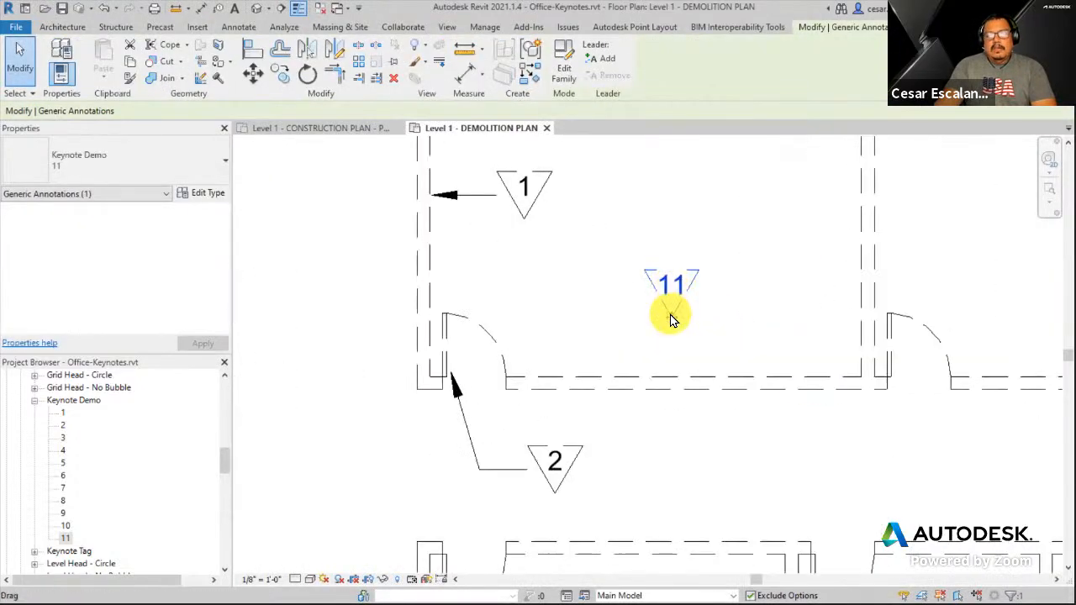
{"action": "left_click_drag", "start_coordinate": [679, 312], "coordinate": [679, 250]}
{"action": "middle_click_drag", "start_coordinate": [742, 296], "coordinate": [718, 428]}
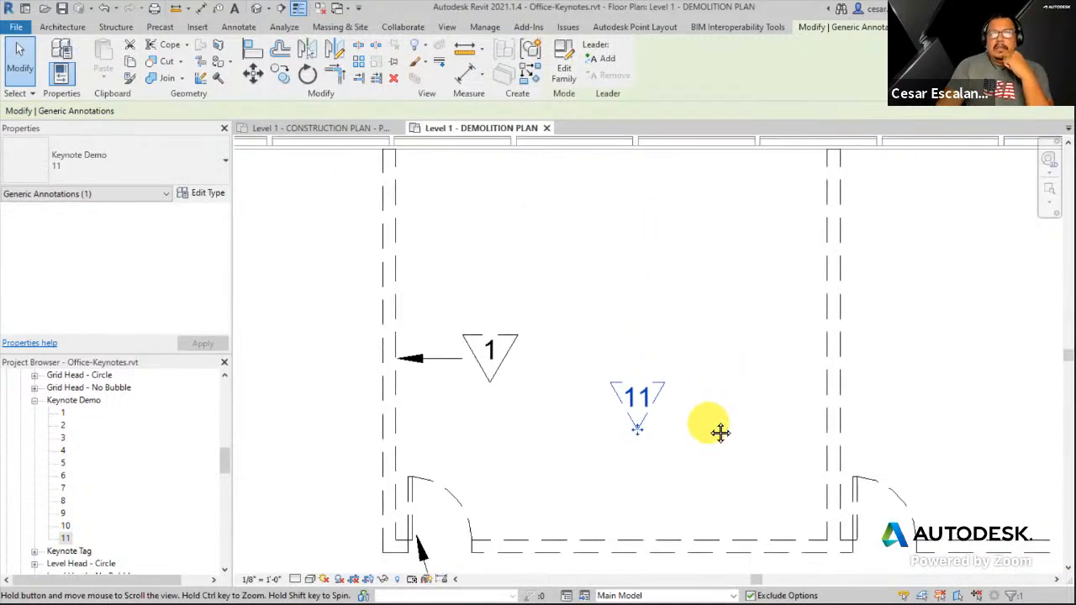
Add two leaders to keynote 11, one toward the room's upper left and one toward its lower right, each with a horizontal landing.
{"action": "left_click", "coordinate": [601, 58]}
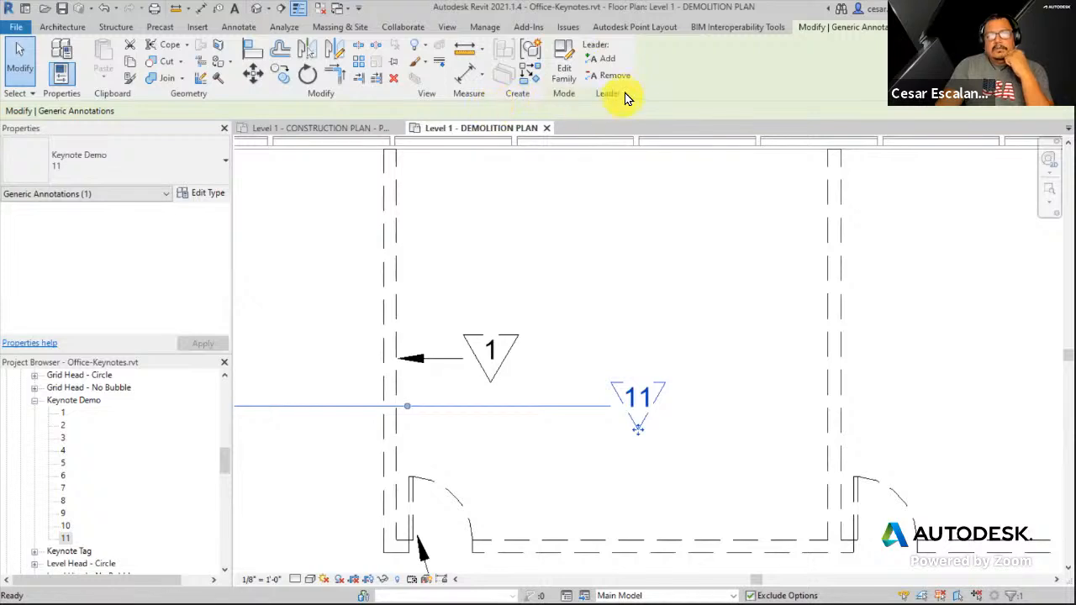
{"action": "scroll", "coordinate": [769, 264], "scroll_direction": "down", "scroll_amount": 1}
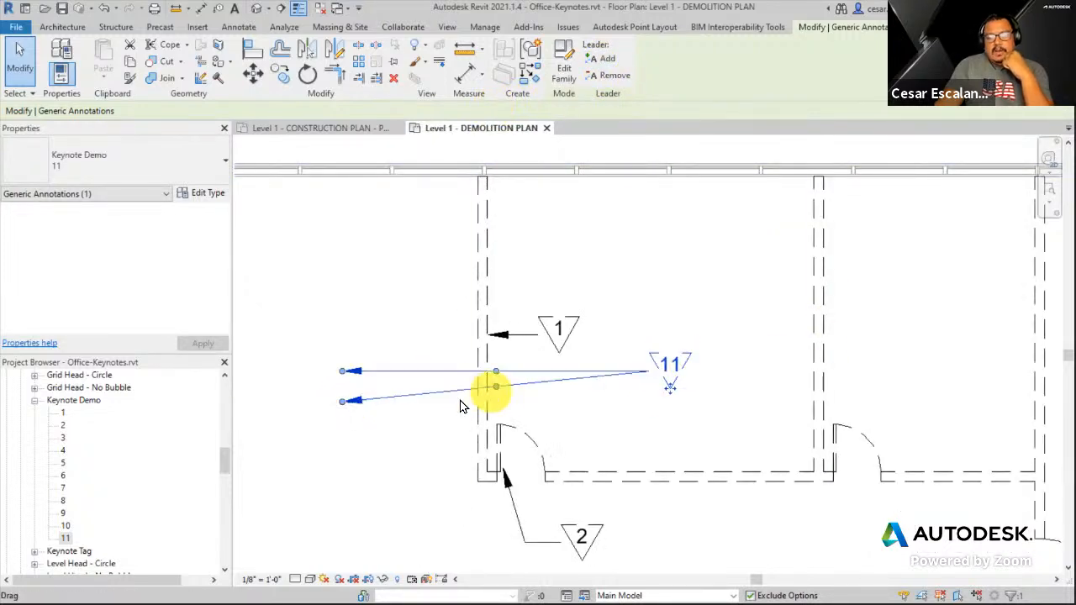
{"action": "left_click_drag", "start_coordinate": [348, 404], "coordinate": [758, 372]}
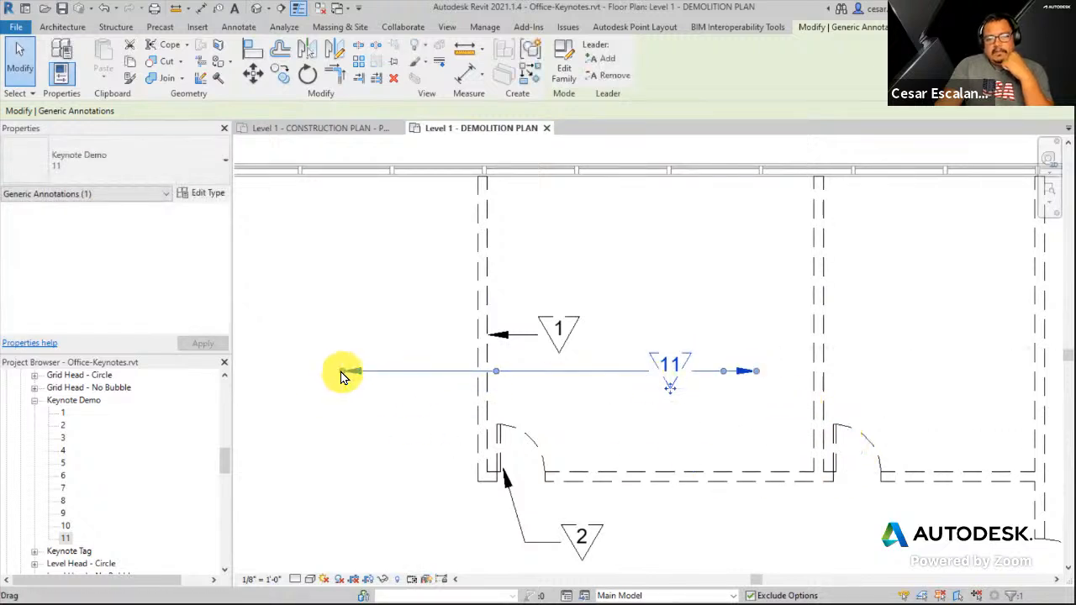
{"action": "left_click_drag", "start_coordinate": [344, 372], "coordinate": [606, 326]}
{"action": "left_click_drag", "start_coordinate": [756, 372], "coordinate": [755, 414]}
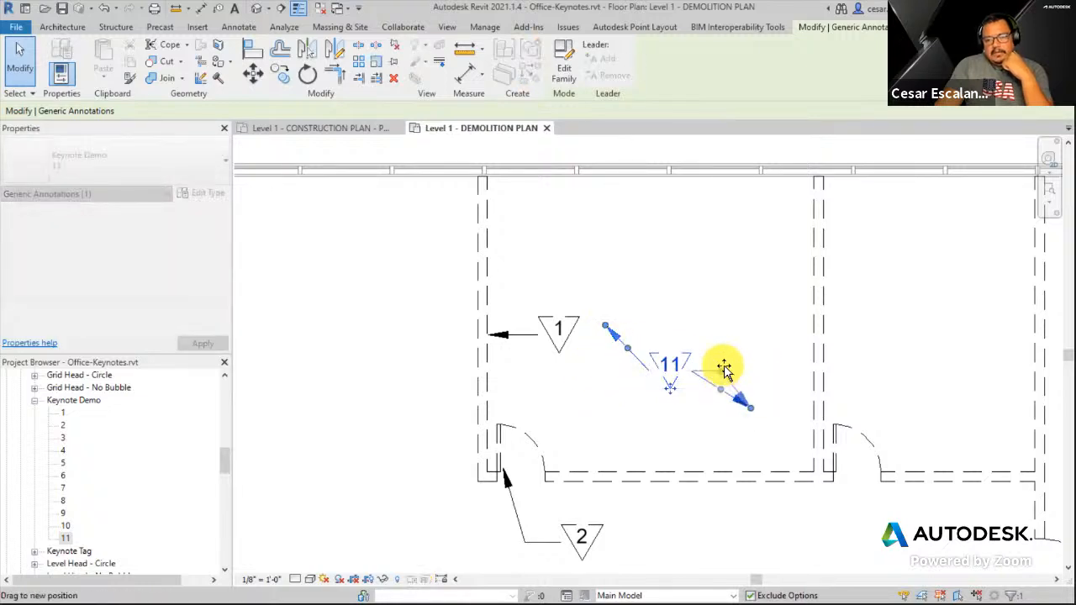
{"action": "left_click_drag", "start_coordinate": [724, 370], "coordinate": [720, 370]}
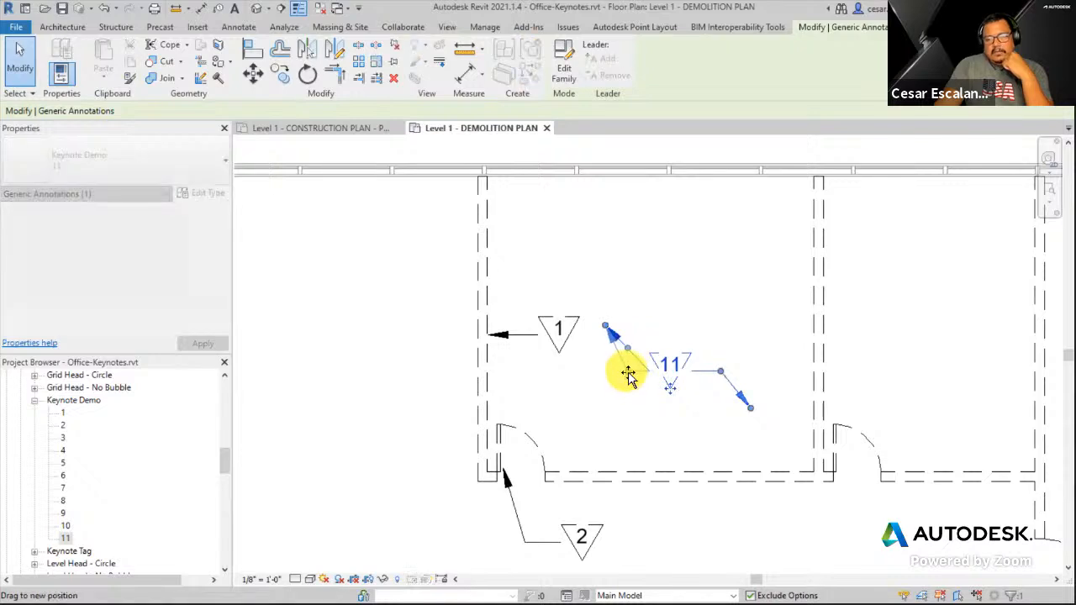
{"action": "left_click", "coordinate": [821, 516]}
Try moving keynote 11 with its two leaders out of its place in the room, and undo each move.
{"action": "left_click_drag", "start_coordinate": [592, 310], "coordinate": [807, 439]}
{"action": "scroll", "coordinate": [807, 440], "scroll_direction": "down", "scroll_amount": 3}
{"action": "left_click_drag", "start_coordinate": [719, 410], "coordinate": [525, 479]}
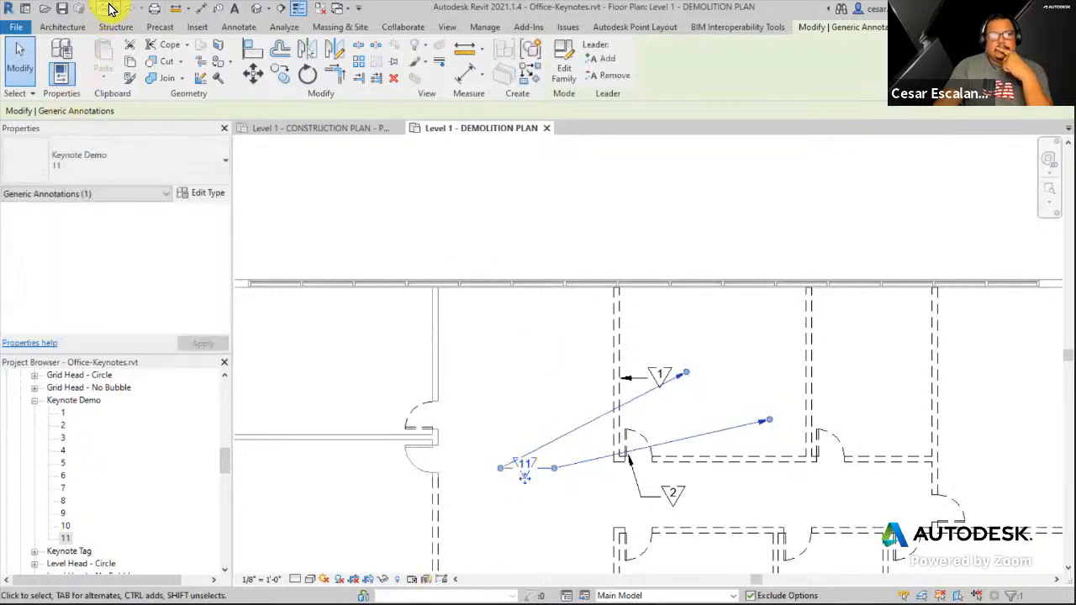
{"action": "left_click", "coordinate": [103, 8]}
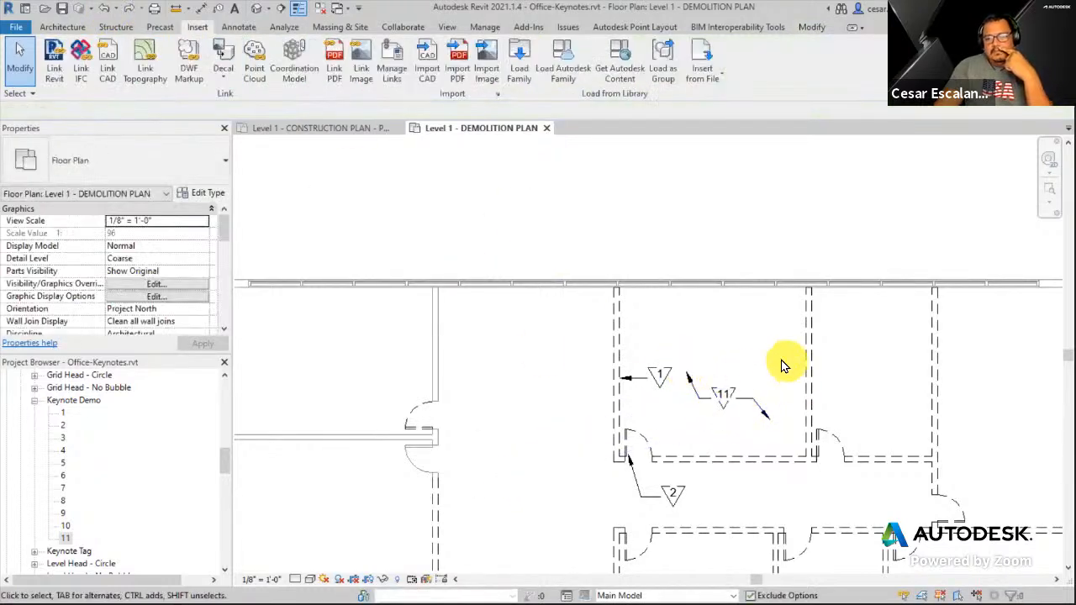
{"action": "mouse_move", "coordinate": [782, 359]}
{"action": "left_mouse_down"}
{"action": "mouse_move", "coordinate": [683, 433]}
{"action": "mouse_move", "coordinate": [715, 403]}
{"action": "mouse_move", "coordinate": [526, 487]}
{"action": "mouse_move", "coordinate": [654, 432]}
{"action": "left_mouse_up"}
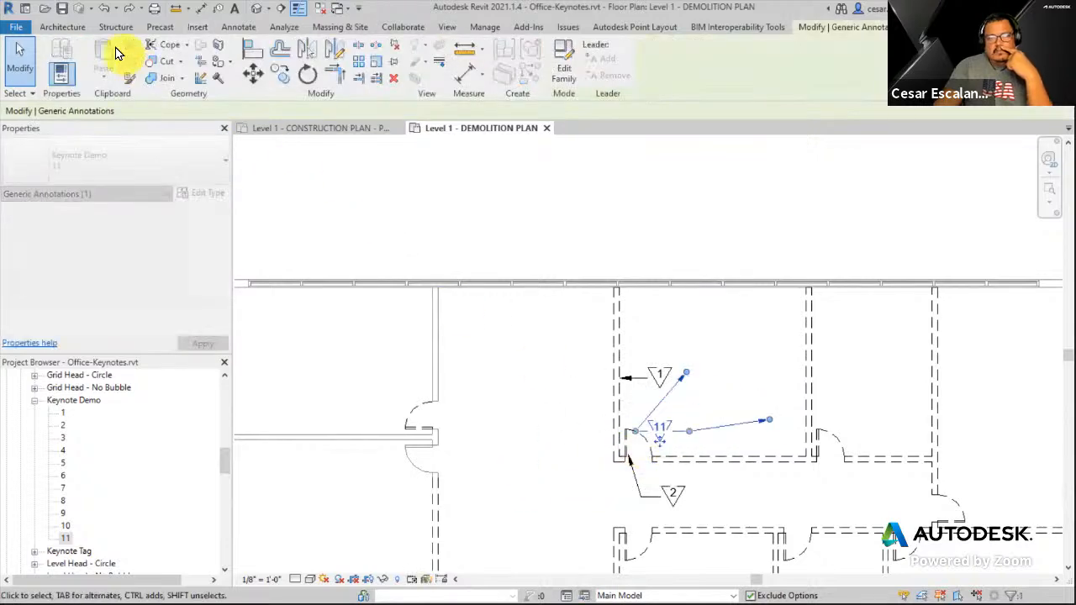
{"action": "left_click", "coordinate": [104, 7]}
Move keynote 11 together with both of its leaders upward within its room.
{"action": "scroll", "coordinate": [745, 394], "scroll_direction": "up", "scroll_amount": 3}
{"action": "left_click", "coordinate": [725, 406]}
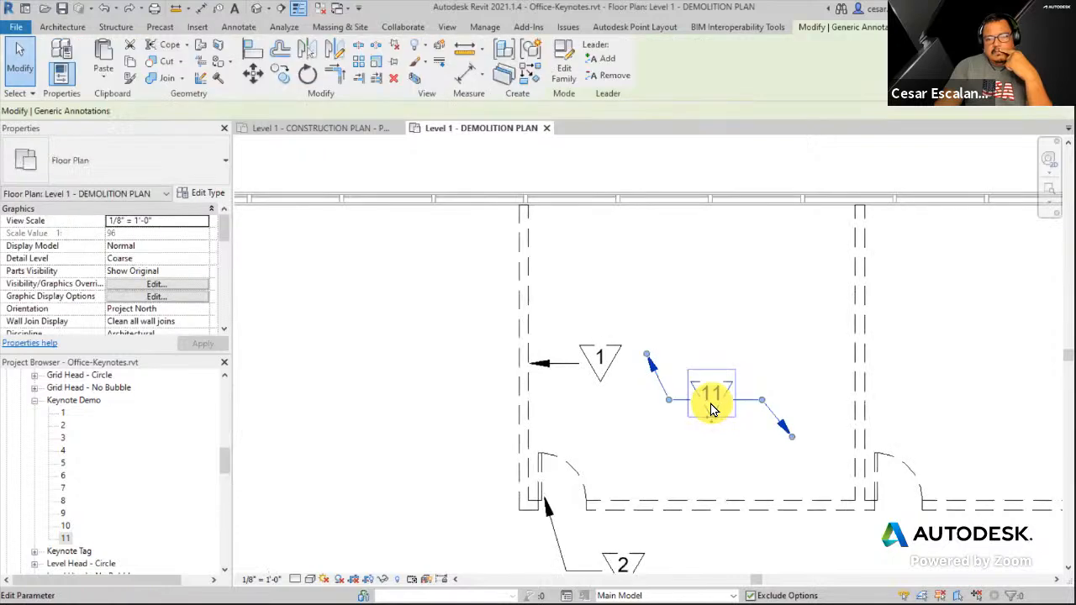
{"action": "left_click", "coordinate": [705, 392]}
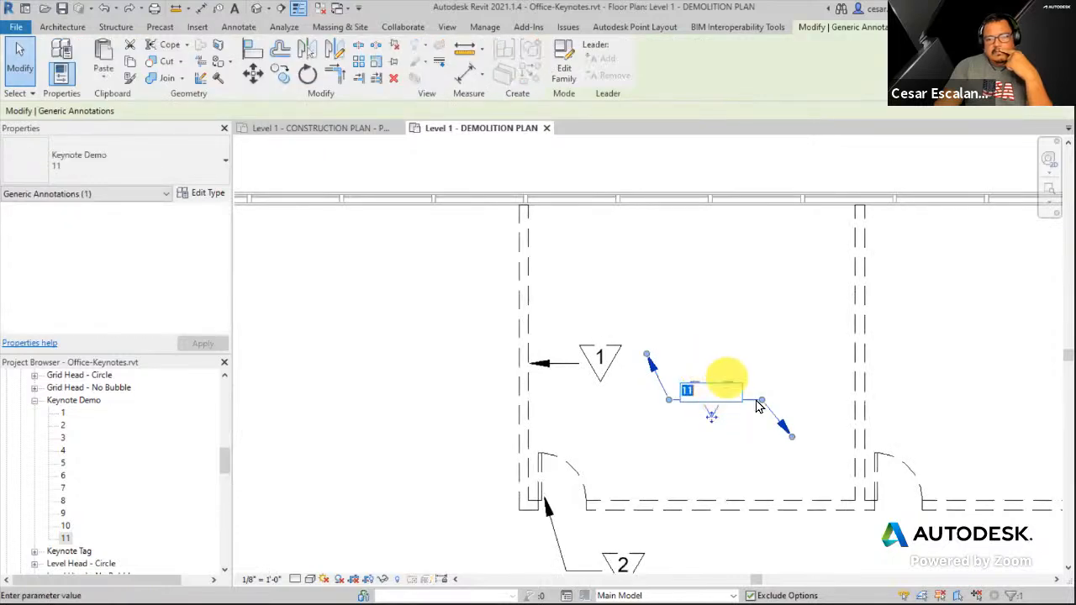
{"action": "key", "text": "Escape"}
{"action": "left_click_drag", "start_coordinate": [752, 403], "coordinate": [759, 353], "text": "ctrl"}
{"action": "scroll", "coordinate": [752, 373], "scroll_direction": "up", "scroll_amount": 2}
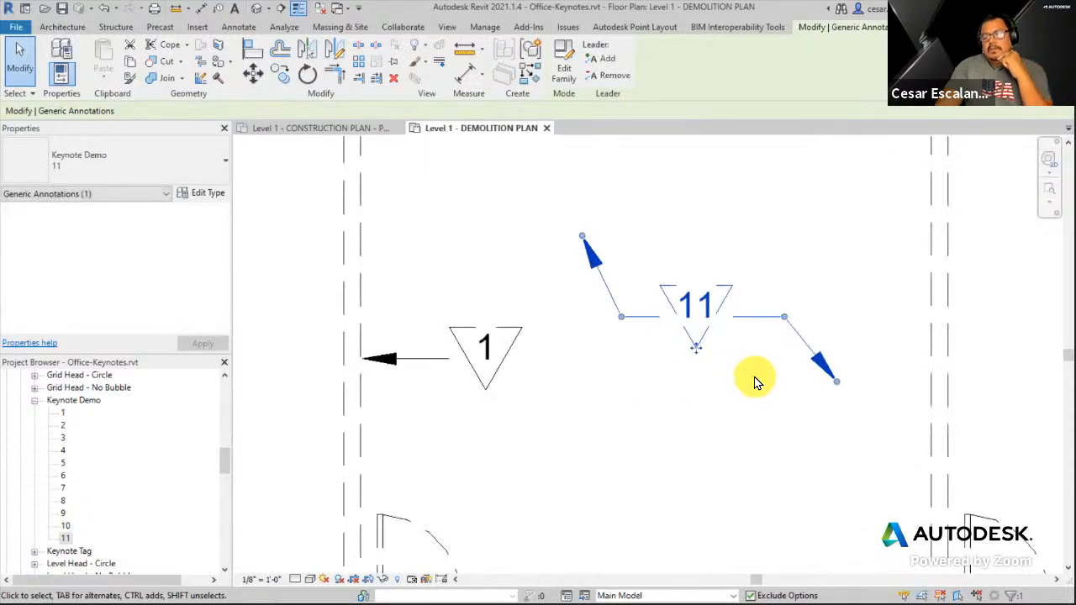
Move keynote 11 with both leaders down and to the right in its room, and shift only its symbol slightly upward.
{"action": "left_click", "coordinate": [755, 383]}
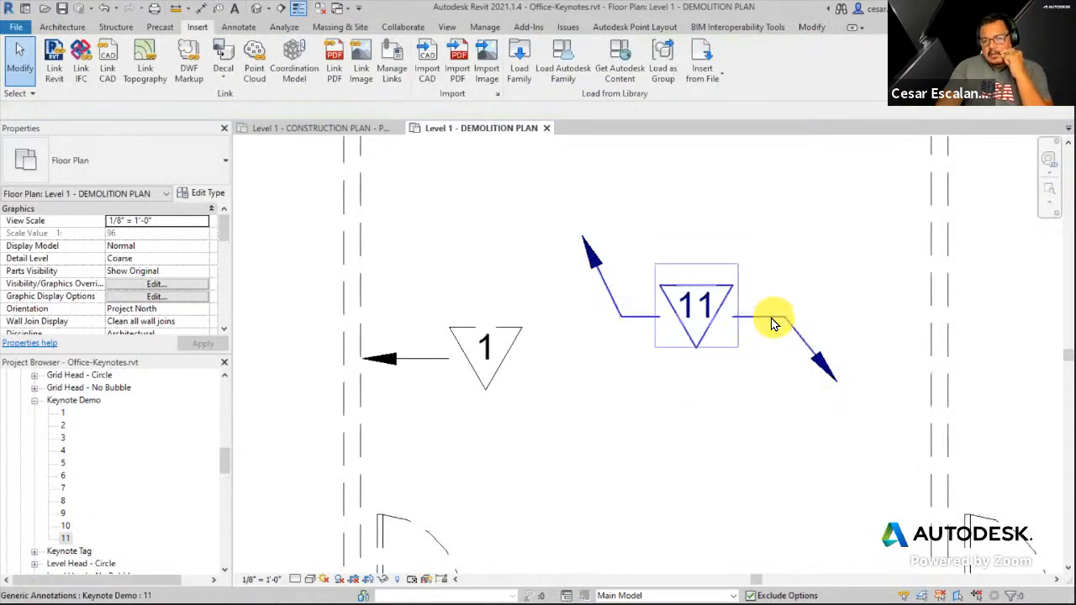
{"action": "left_click", "coordinate": [773, 315]}
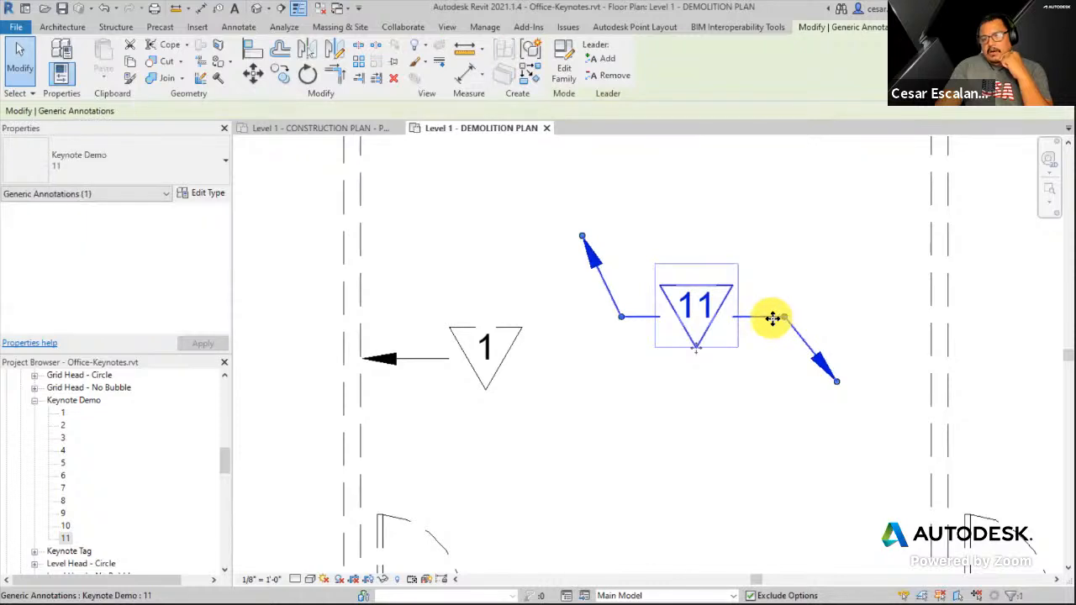
{"action": "mouse_move", "coordinate": [771, 315]}
{"action": "left_mouse_down", "text": "ctrl"}
{"action": "mouse_move", "coordinate": [723, 362]}
{"action": "mouse_move", "coordinate": [861, 361]}
{"action": "mouse_move", "coordinate": [817, 380]}
{"action": "left_mouse_up", "text": "ctrl"}
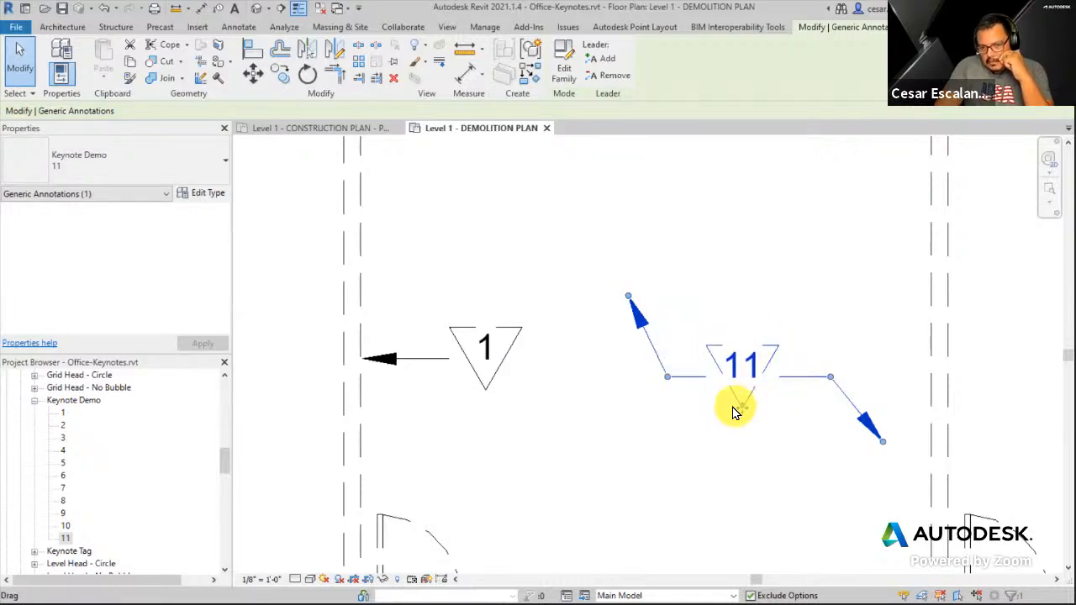
{"action": "mouse_move", "coordinate": [734, 412]}
{"action": "left_mouse_down"}
{"action": "mouse_move", "coordinate": [614, 518]}
{"action": "mouse_move", "coordinate": [670, 473]}
{"action": "mouse_move", "coordinate": [721, 402]}
{"action": "mouse_move", "coordinate": [738, 401]}
{"action": "left_mouse_up"}
{"action": "left_click", "coordinate": [772, 465]}
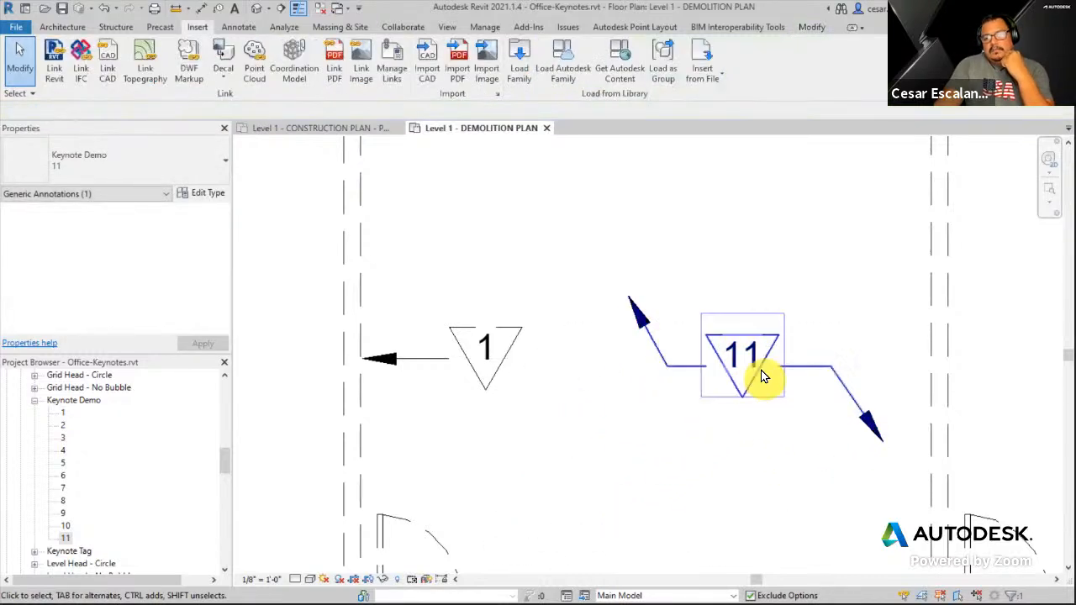
Move keynote 11 with both leaders into the open room on the other side of the dashed wall that keynote 1 points to.
{"action": "left_click", "coordinate": [823, 368]}
{"action": "left_click_drag", "start_coordinate": [824, 367], "coordinate": [431, 478]}
{"action": "scroll", "coordinate": [836, 427], "scroll_direction": "down", "scroll_amount": 2}
{"action": "left_click", "coordinate": [794, 444]}
{"action": "scroll", "coordinate": [791, 440], "scroll_direction": "down", "scroll_amount": 1}
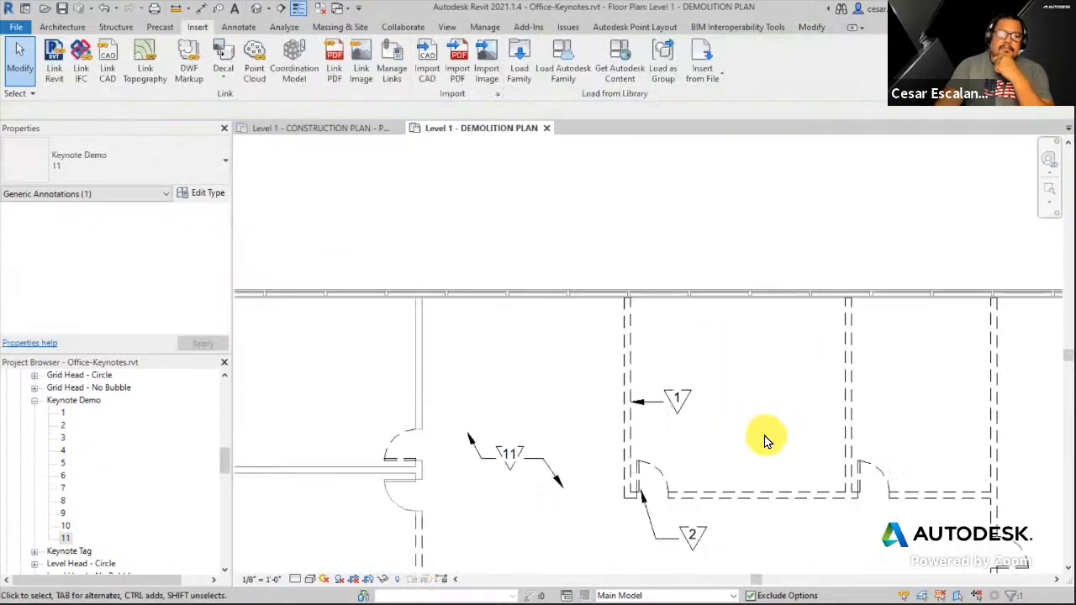
{"action": "middle_click_drag", "start_coordinate": [768, 437], "coordinate": [760, 324]}
{"action": "middle_click_drag", "start_coordinate": [790, 498], "coordinate": [665, 408]}
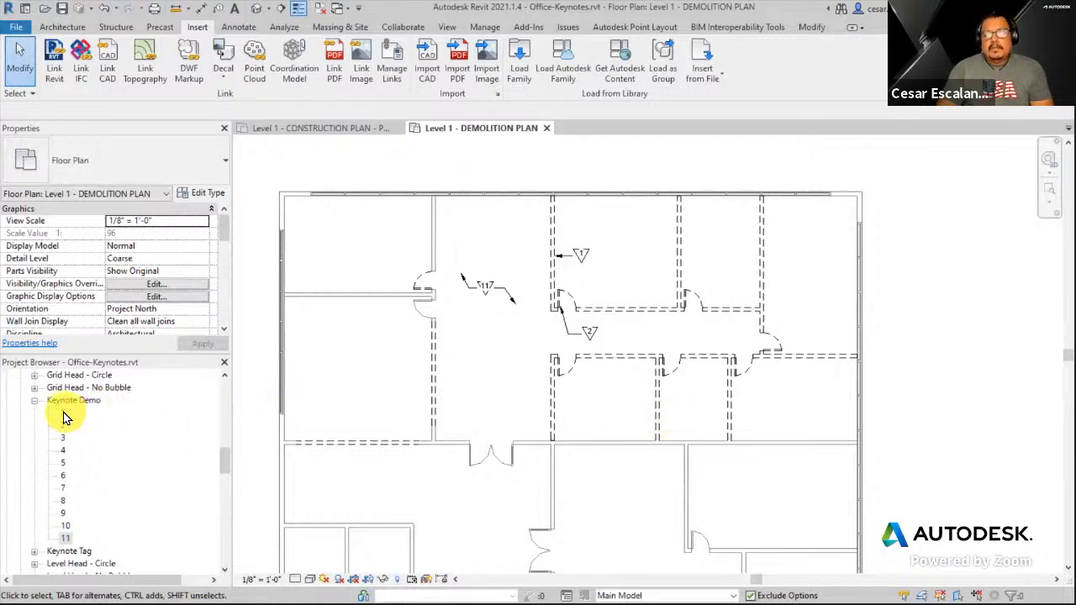
Open the type properties of Keynote Demo type 1 at its Description value.
{"action": "left_click", "coordinate": [89, 402]}
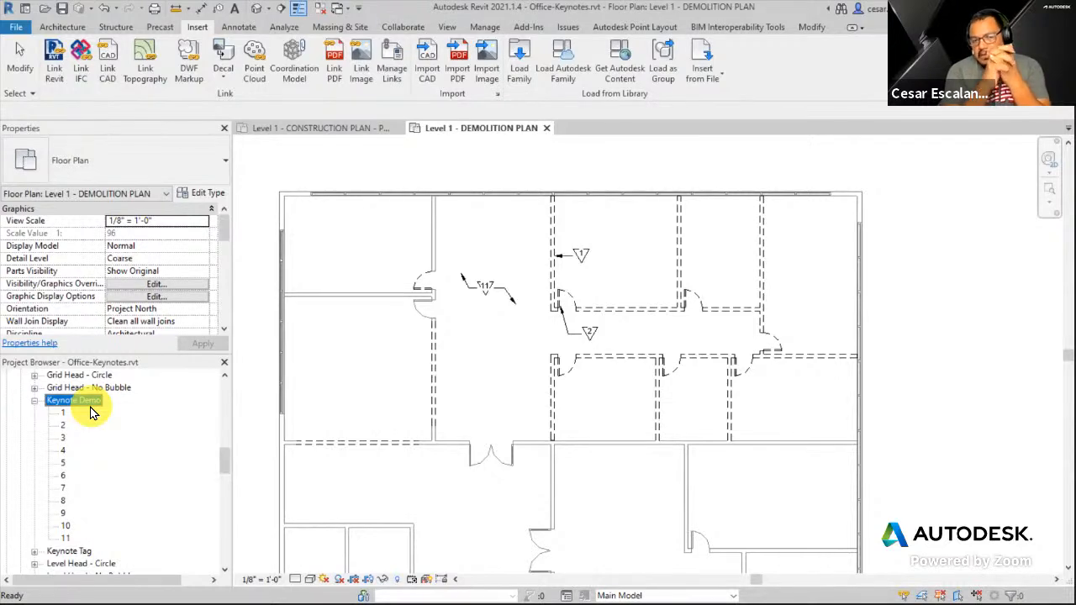
{"action": "scroll", "coordinate": [580, 257], "scroll_direction": "up", "scroll_amount": 3}
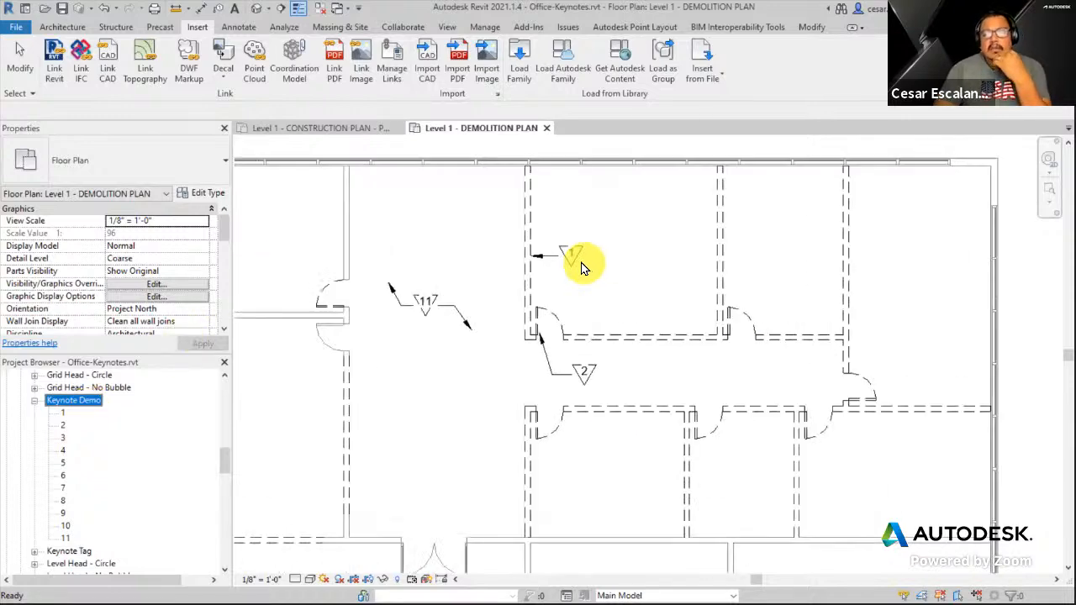
{"action": "left_click", "coordinate": [575, 259]}
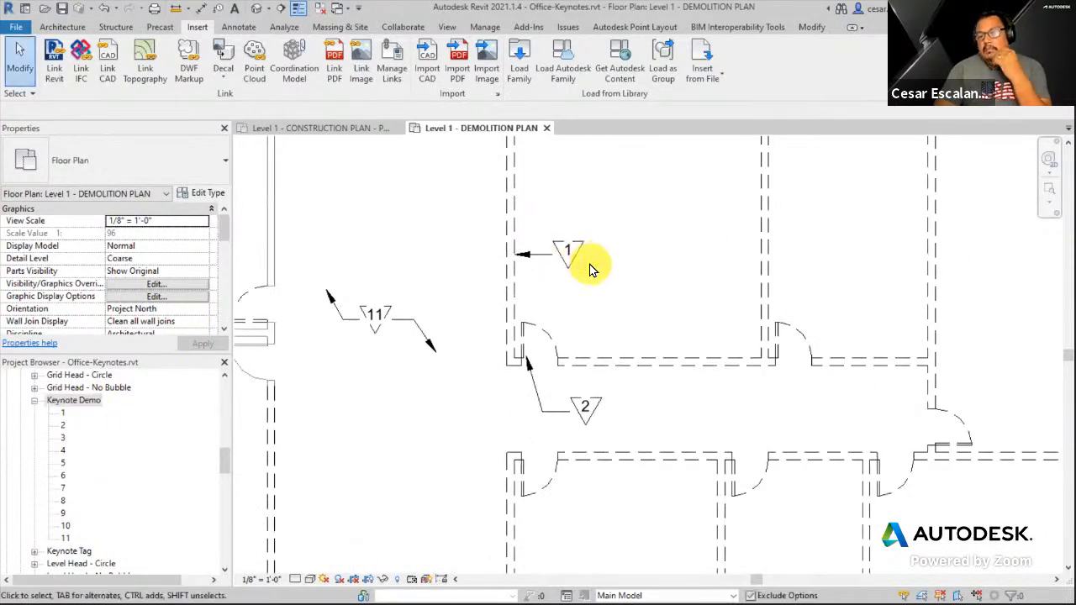
{"action": "double_click", "coordinate": [62, 415]}
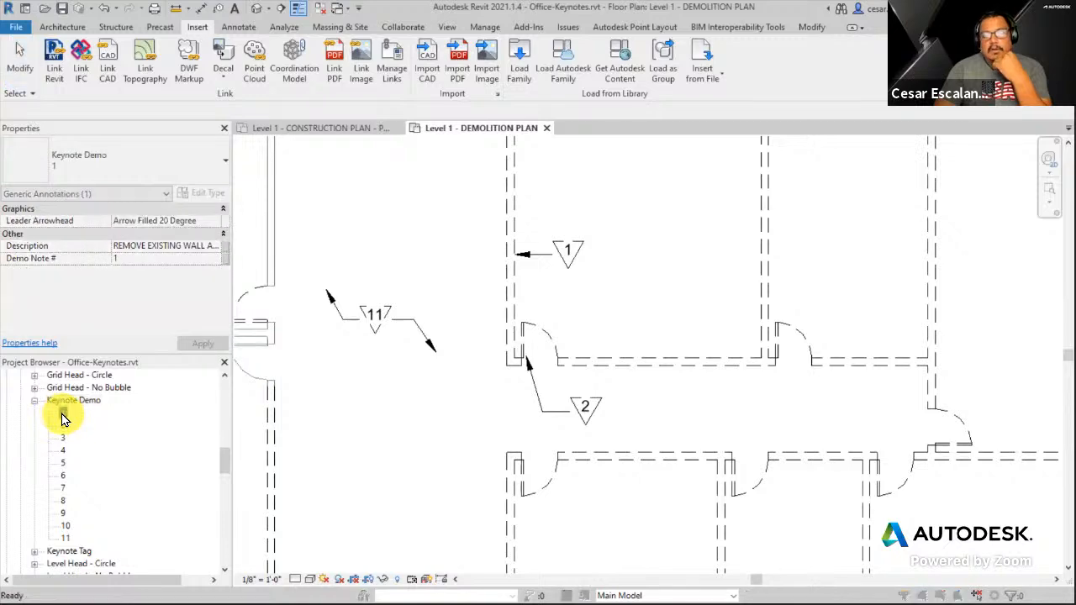
{"action": "left_click", "coordinate": [580, 254]}
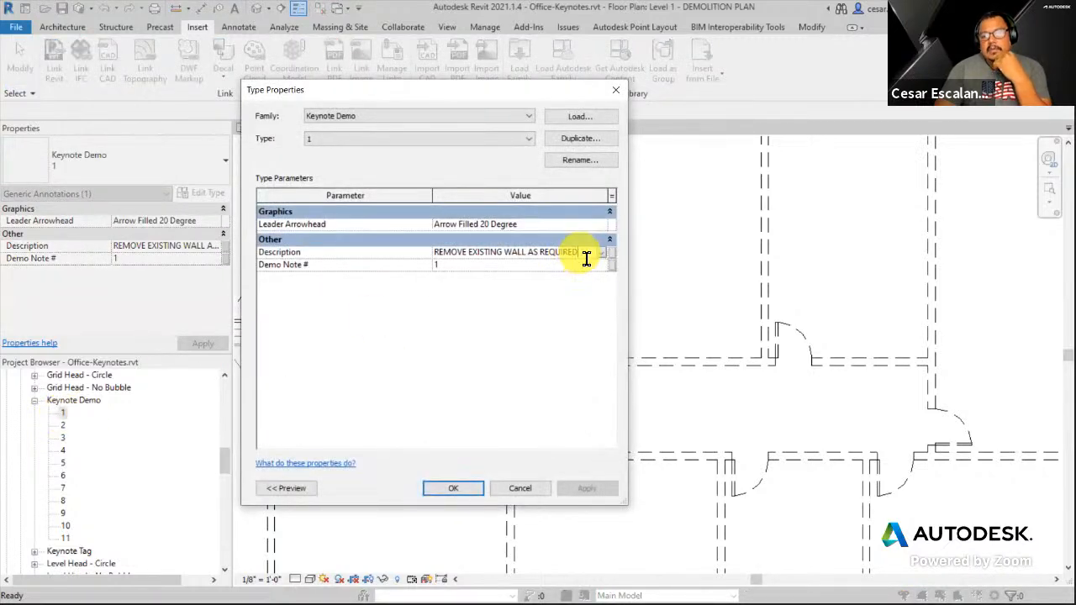
Change the description of Keynote Demo type 1 to REMOVE EXISTING WALL AS REQ. and accept the type properties.
{"action": "left_click_drag", "start_coordinate": [584, 255], "coordinate": [555, 255]}
{"action": "type", "text": "./"}
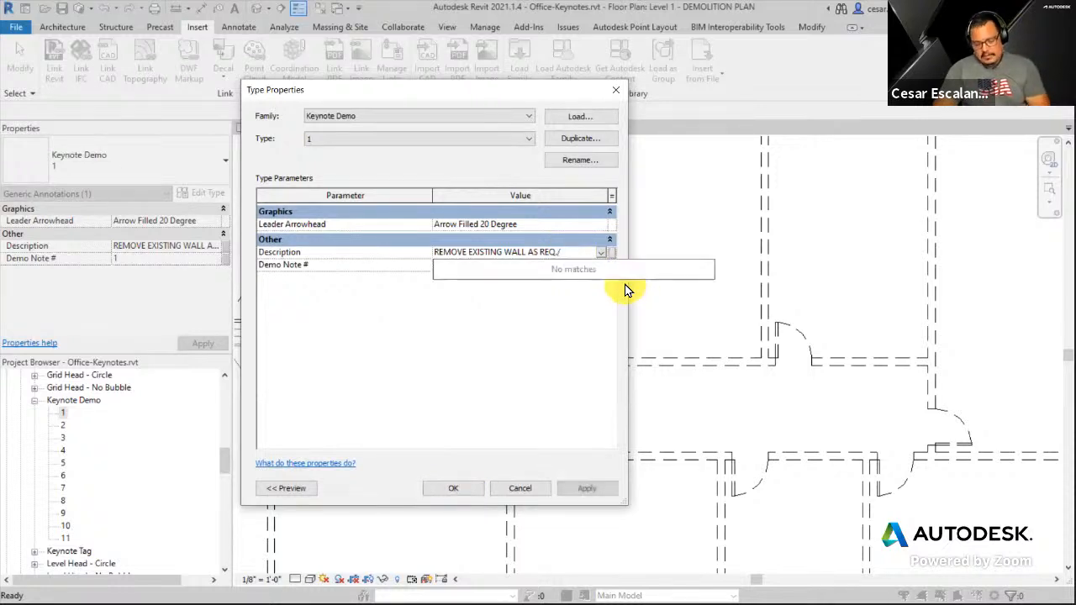
{"action": "left_click", "coordinate": [576, 254]}
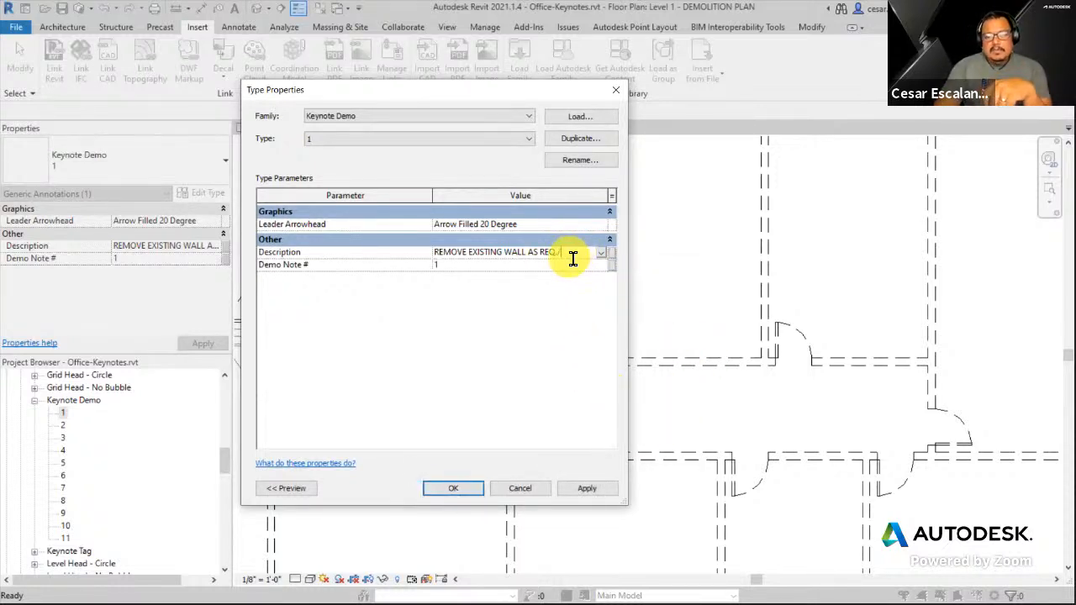
{"action": "left_click", "coordinate": [465, 490]}
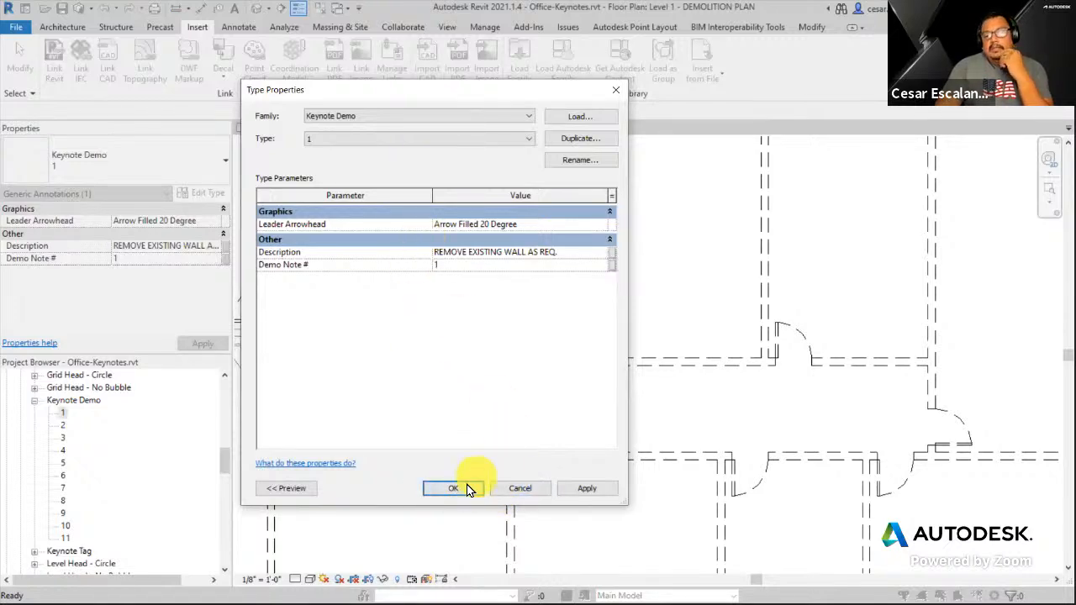
{"action": "left_click", "coordinate": [455, 493]}
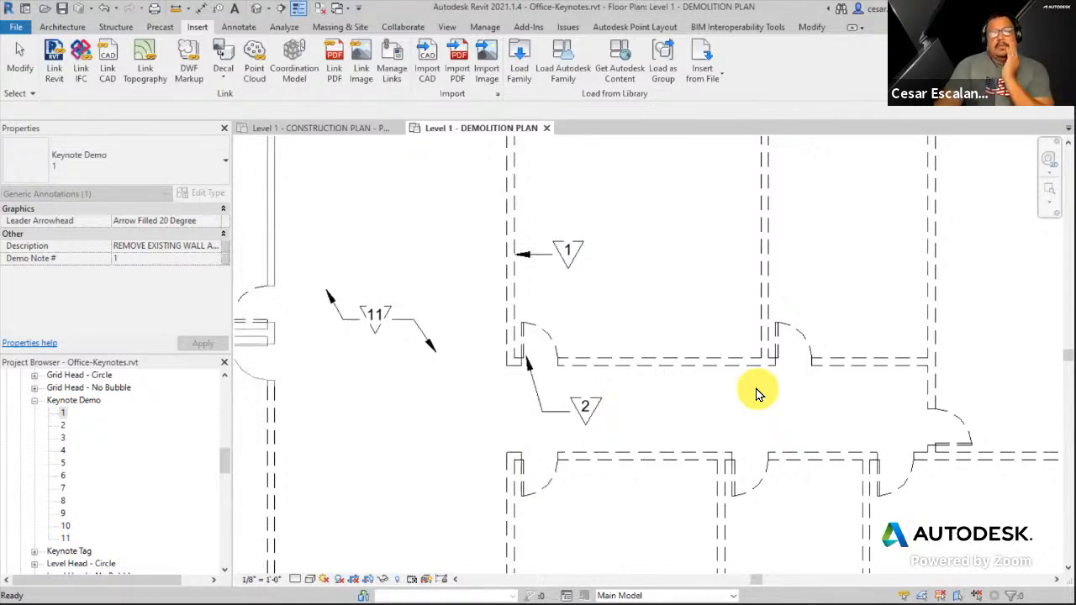
Create a new sheet using the E1 30 x 42 Horizontal titleblock.
{"action": "scroll", "coordinate": [659, 368], "scroll_direction": "down", "scroll_amount": 3}
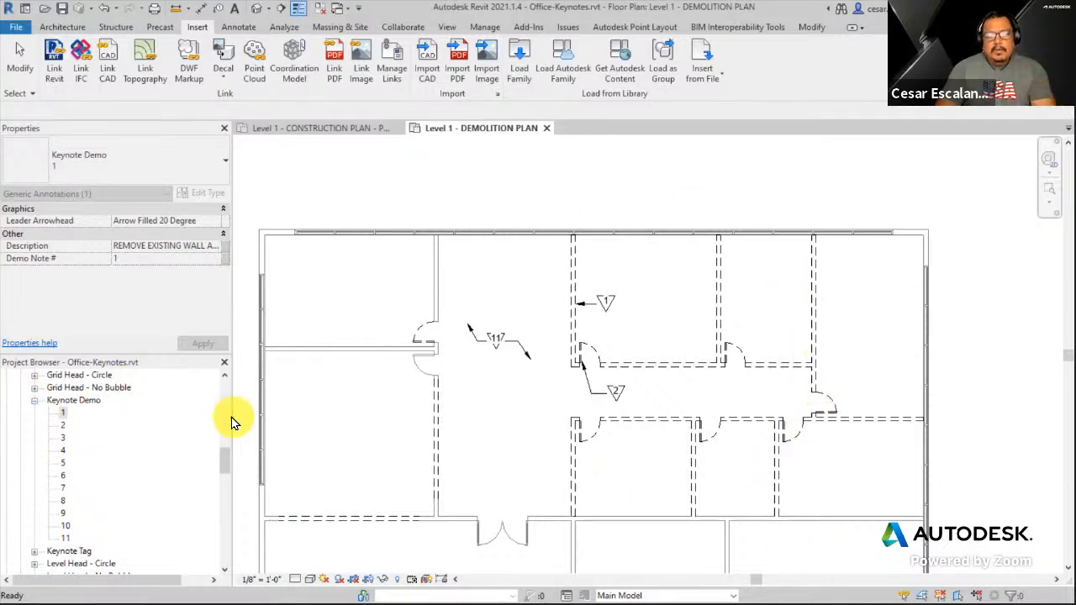
{"action": "left_click_drag", "start_coordinate": [221, 457], "coordinate": [223, 377]}
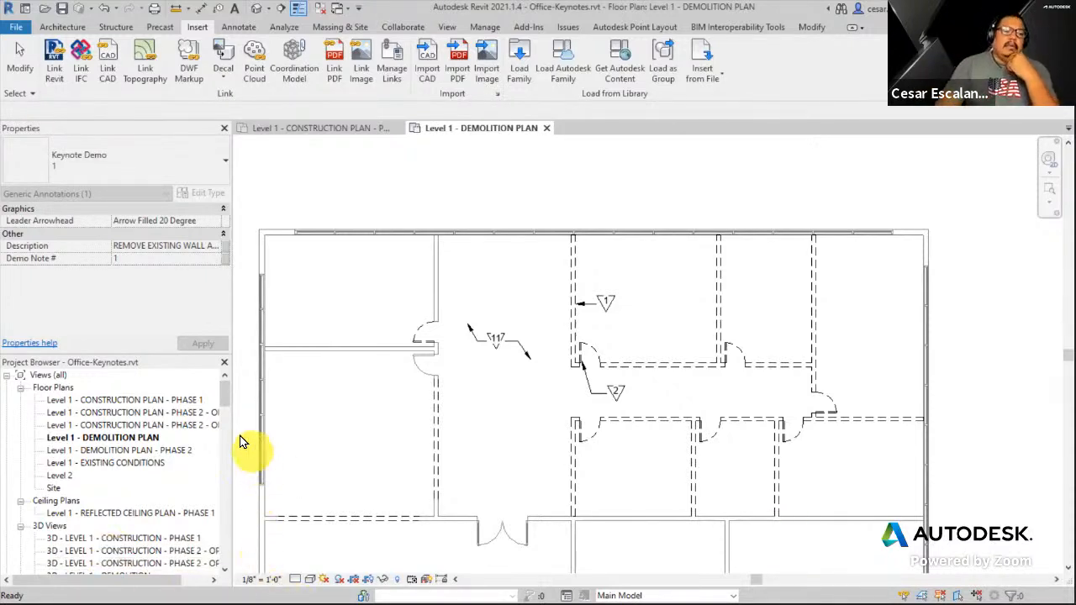
{"action": "left_click_drag", "start_coordinate": [225, 395], "coordinate": [230, 424]}
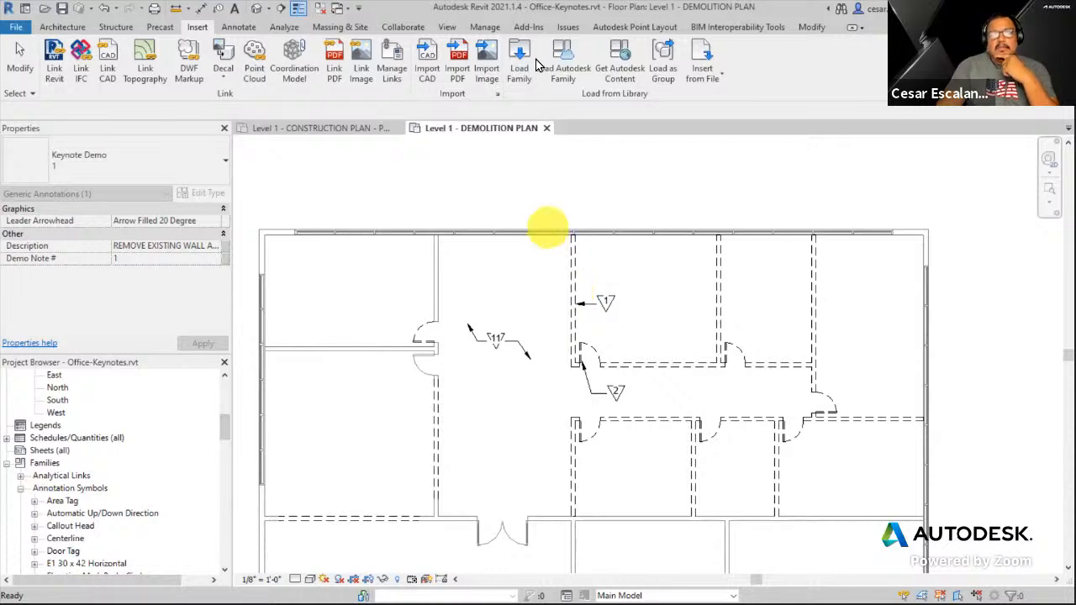
{"action": "left_click", "coordinate": [447, 27]}
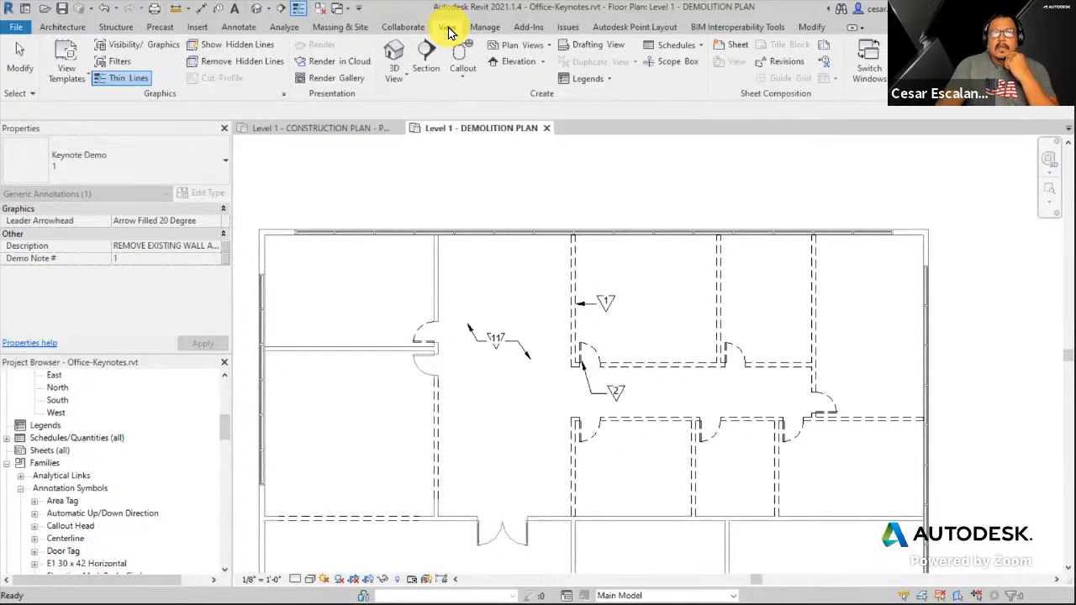
{"action": "left_click", "coordinate": [737, 45]}
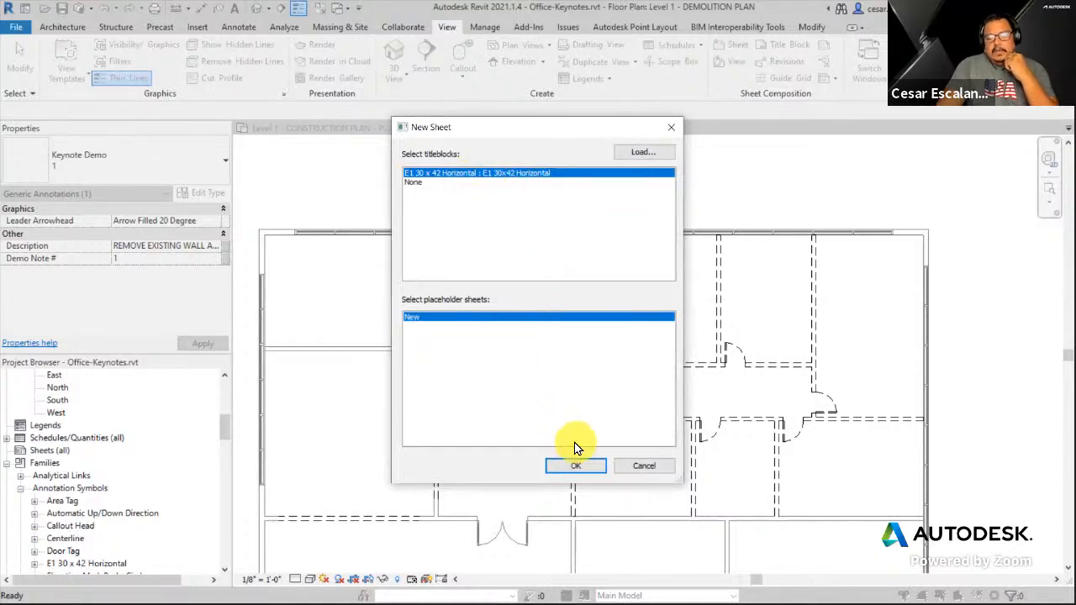
{"action": "left_click", "coordinate": [576, 465]}
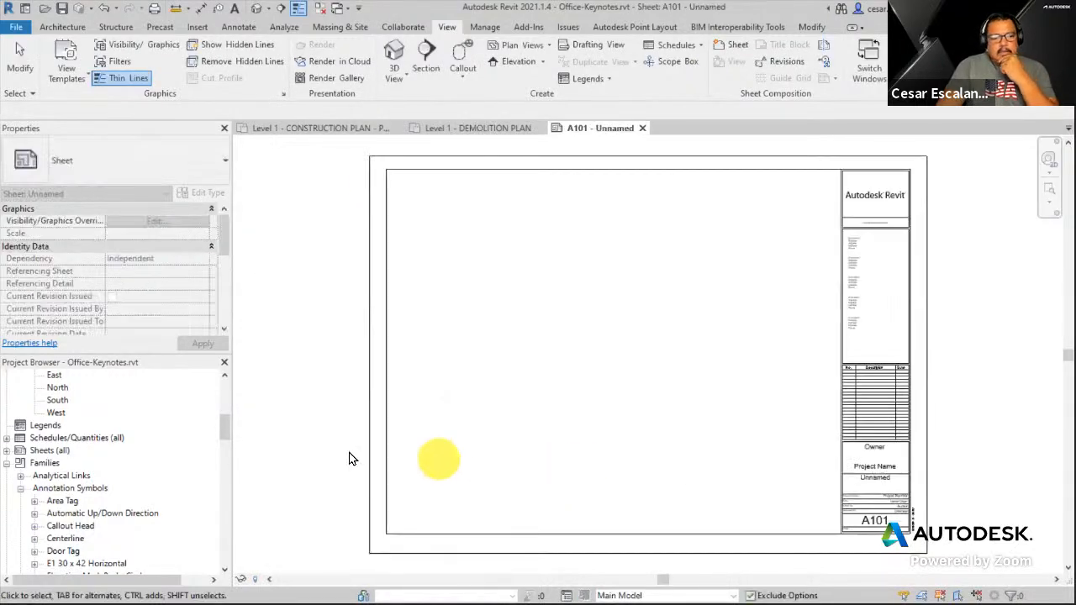
{"action": "scroll", "coordinate": [878, 526], "scroll_direction": "up", "scroll_amount": 2}
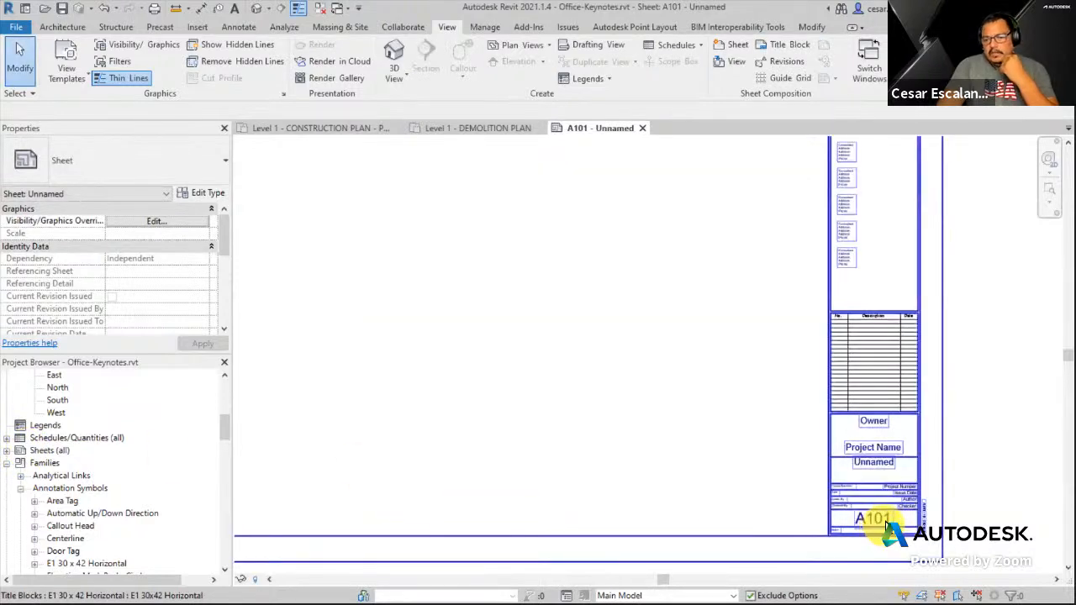
{"action": "scroll", "coordinate": [885, 521], "scroll_direction": "down", "scroll_amount": 2}
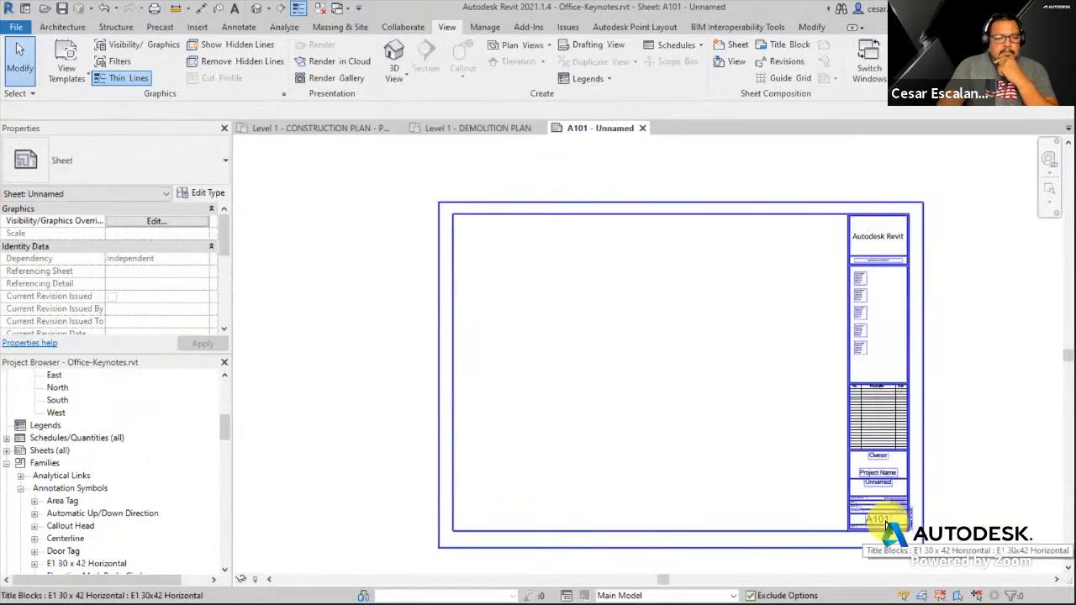
Change the number of the new sheet to D101.
{"action": "left_click", "coordinate": [7, 451]}
{"action": "left_click", "coordinate": [46, 463]}
{"action": "right_click", "coordinate": [47, 463]}
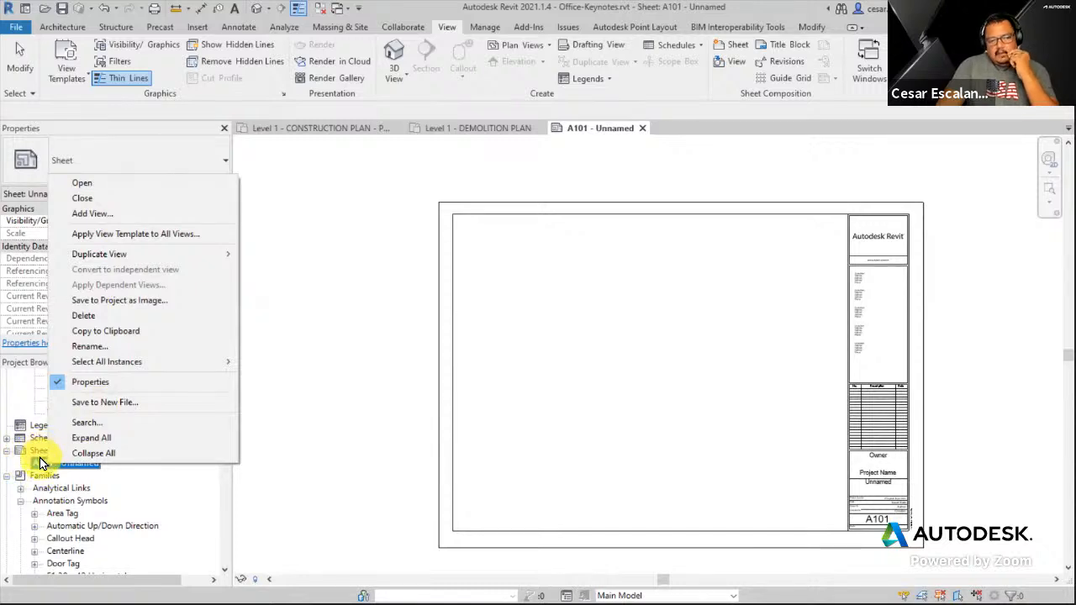
{"action": "left_click", "coordinate": [94, 347]}
{"action": "left_click", "coordinate": [476, 284]}
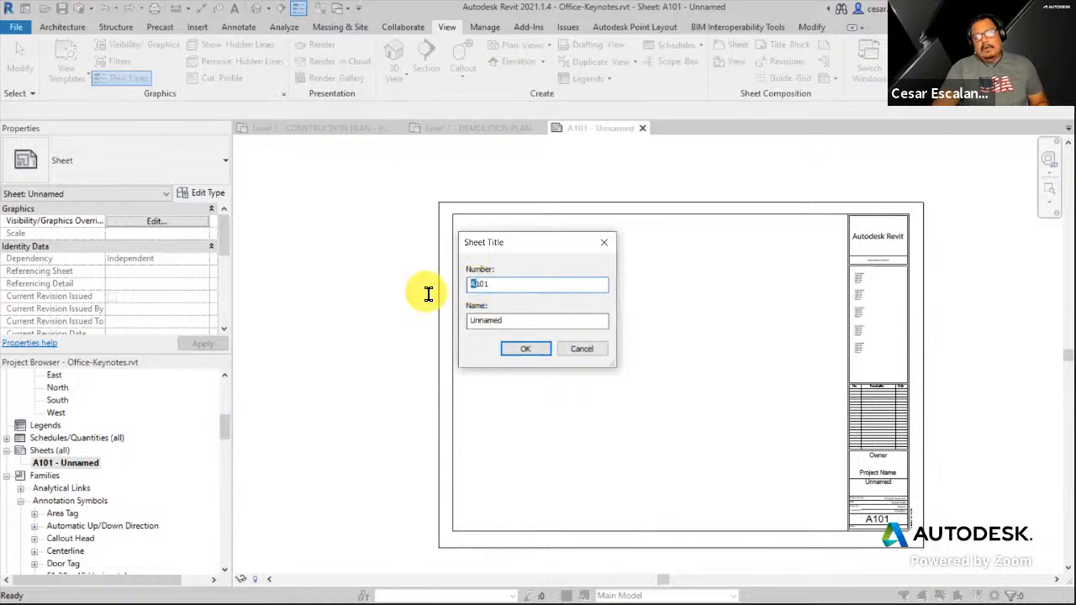
{"action": "type", "text": "d"}
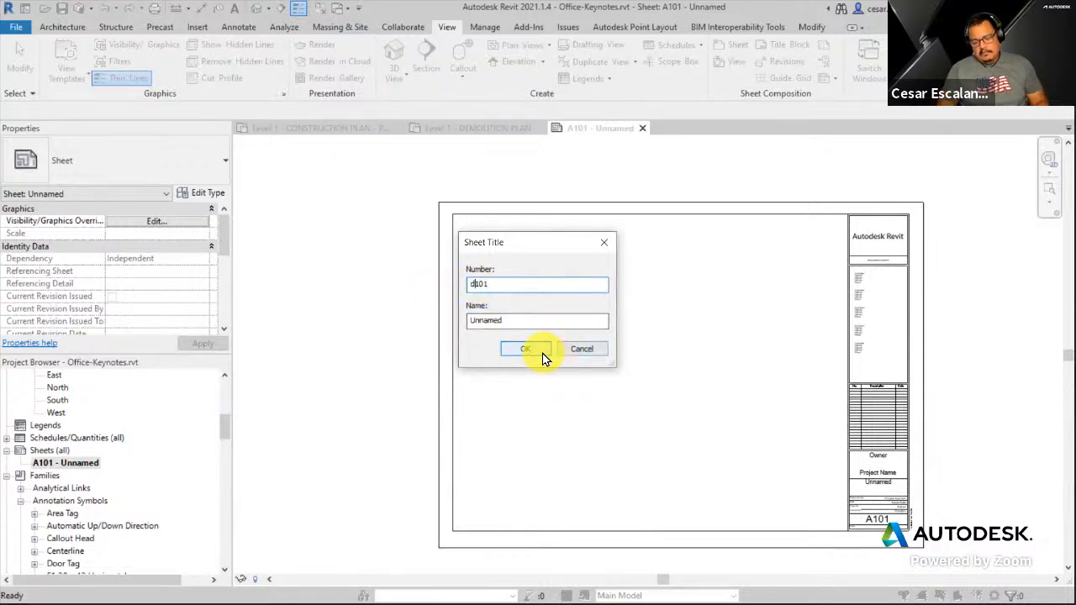
{"action": "key", "text": "BackSpace"}
{"action": "type", "text": "D"}
{"action": "left_click", "coordinate": [538, 351]}
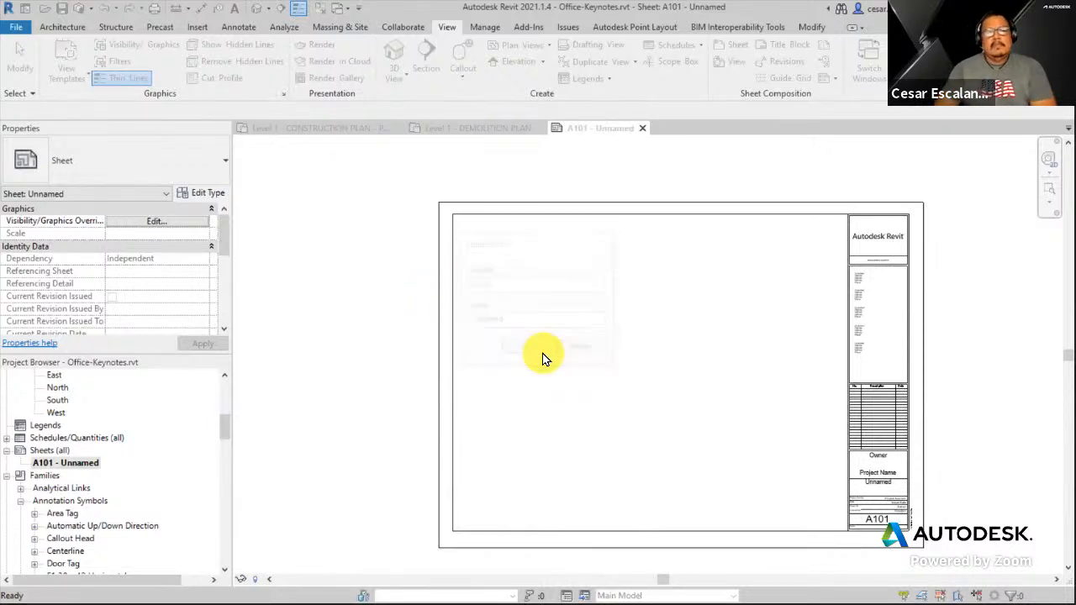
Name sheet D101 DEMOLITION PHASE 1.
{"action": "right_click", "coordinate": [63, 464]}
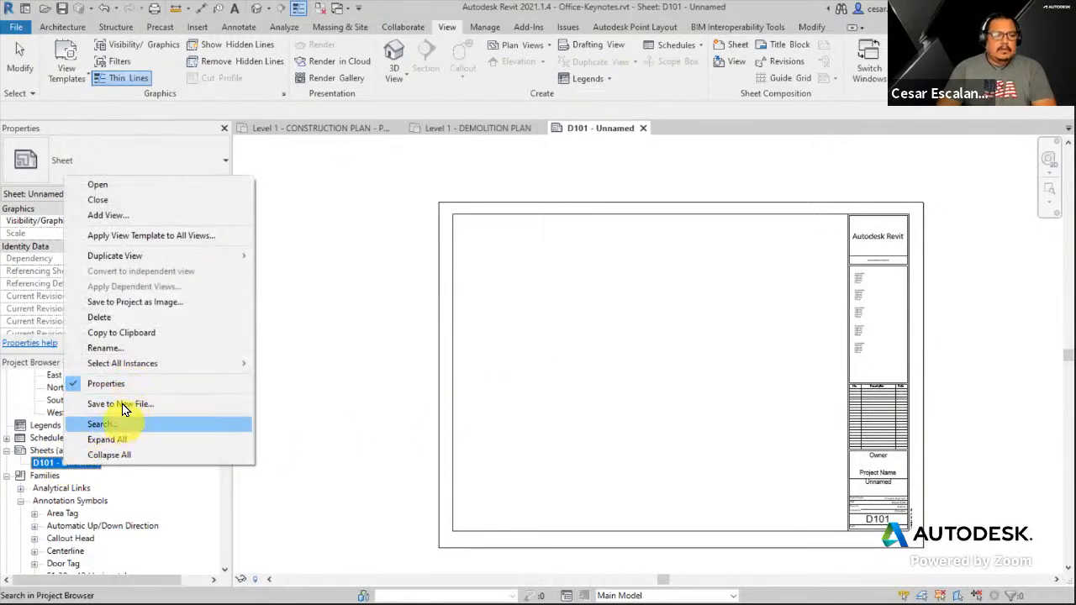
{"action": "left_click", "coordinate": [124, 349]}
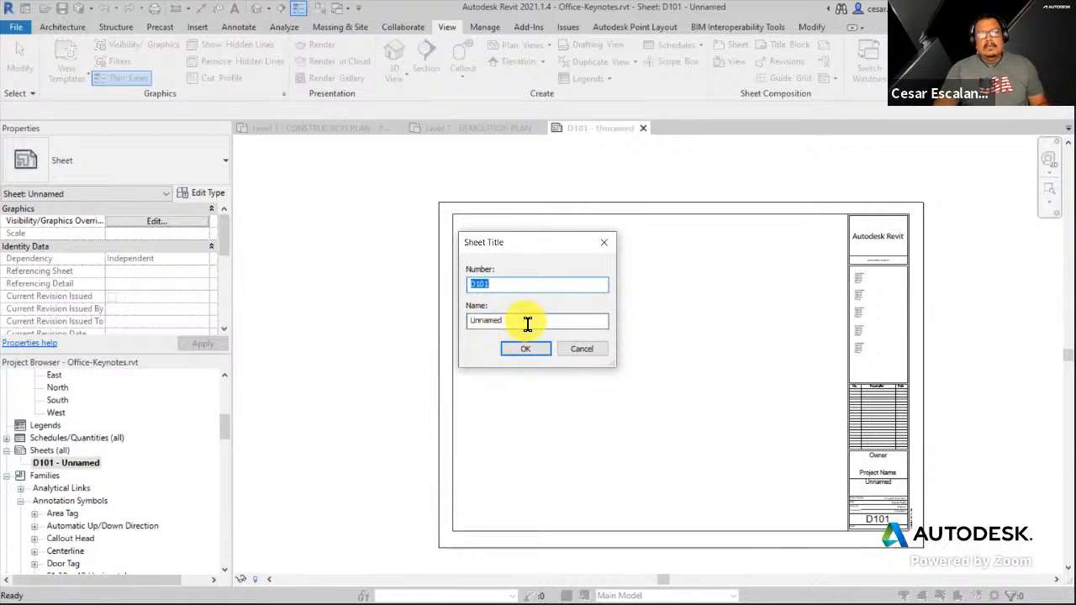
{"action": "type", "text": "DEMOLITION PHASE 1"}
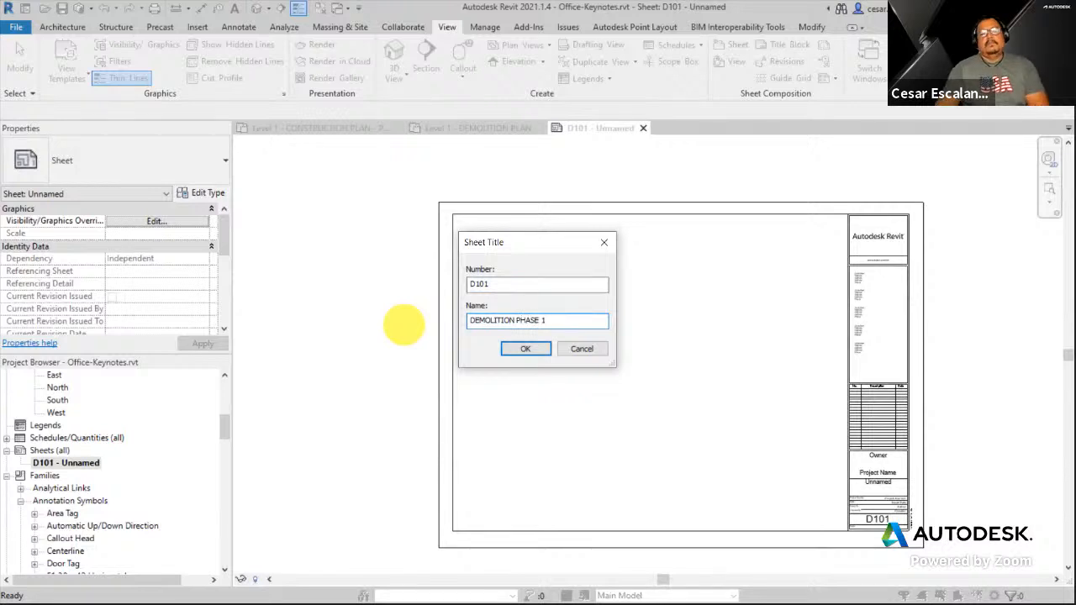
{"action": "left_click", "coordinate": [528, 348]}
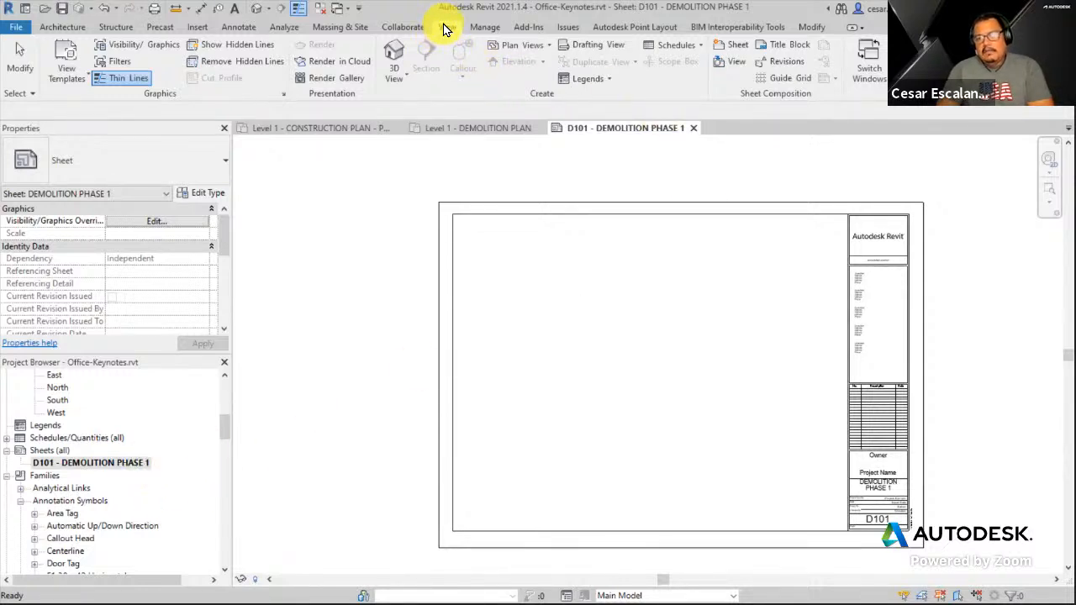
{"action": "left_click", "coordinate": [735, 45]}
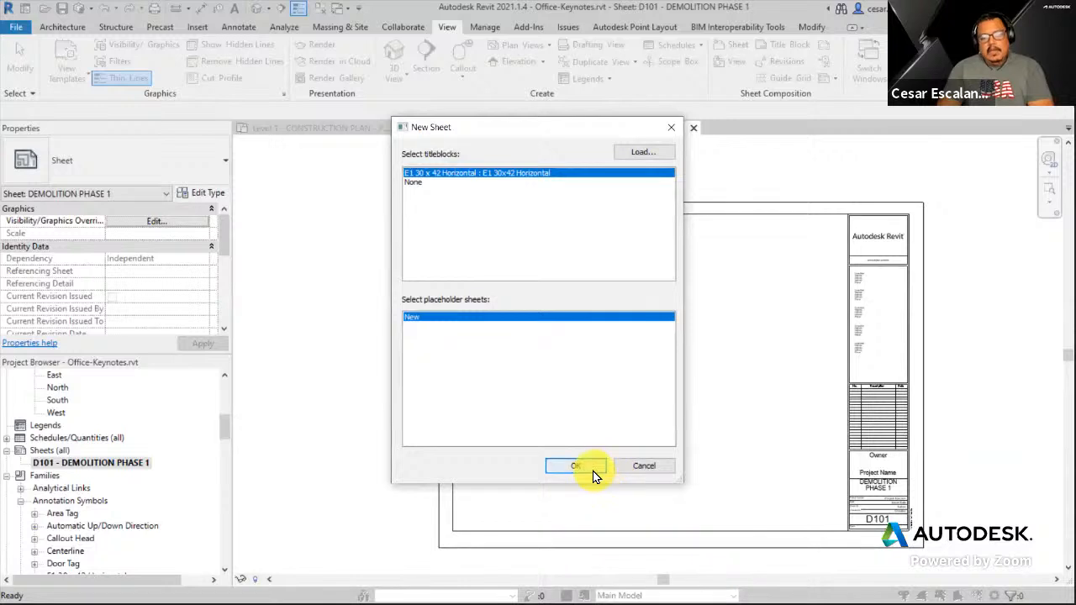
{"action": "left_click", "coordinate": [644, 466]}
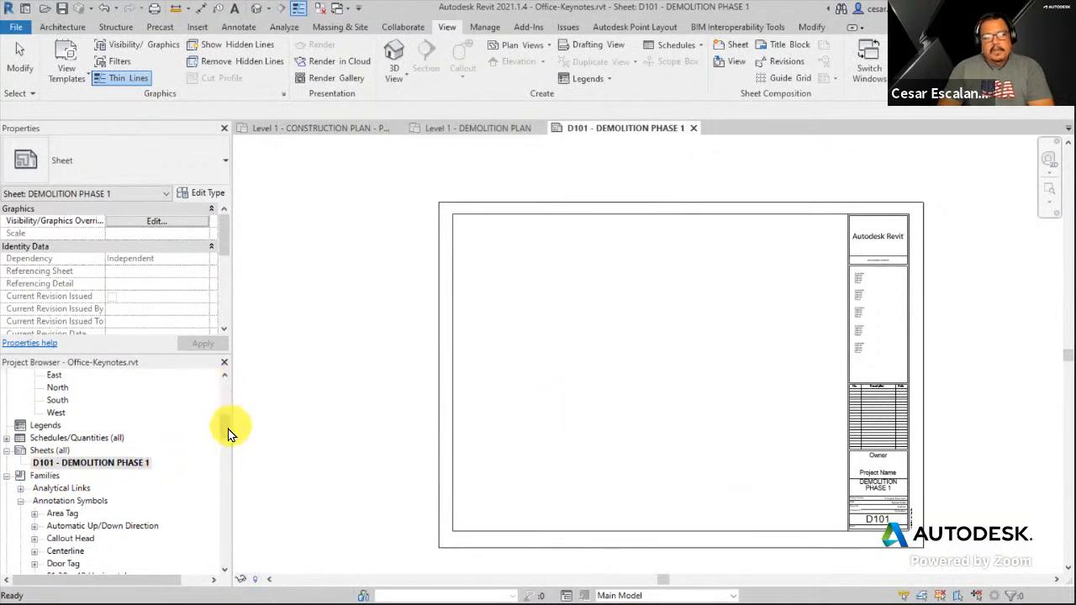
Place the Level 1 - DEMOLITION PLAN floor plan on sheet D101, near the middle of the drawing area.
{"action": "left_click_drag", "start_coordinate": [229, 428], "coordinate": [230, 392]}
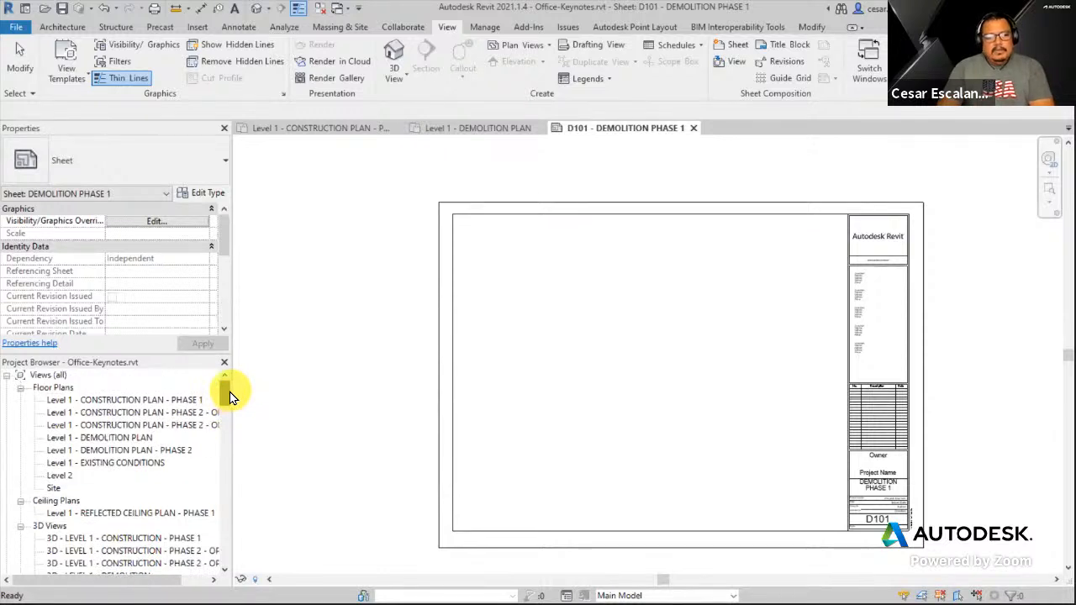
{"action": "left_click", "coordinate": [131, 438]}
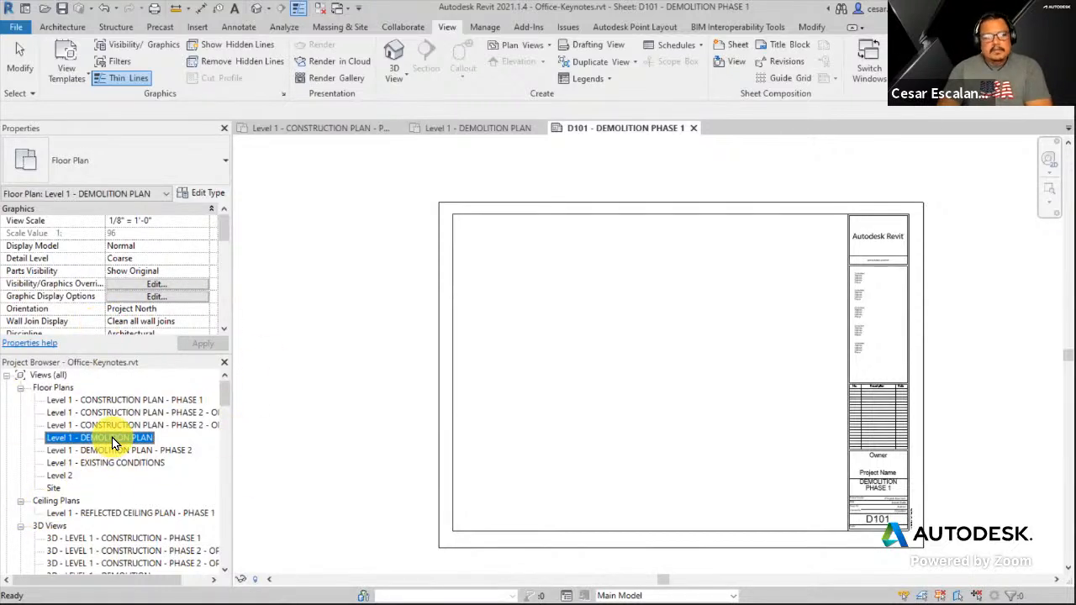
{"action": "left_click", "coordinate": [112, 437]}
{"action": "left_click_drag", "start_coordinate": [92, 437], "coordinate": [216, 479]}
{"action": "left_click", "coordinate": [216, 480]}
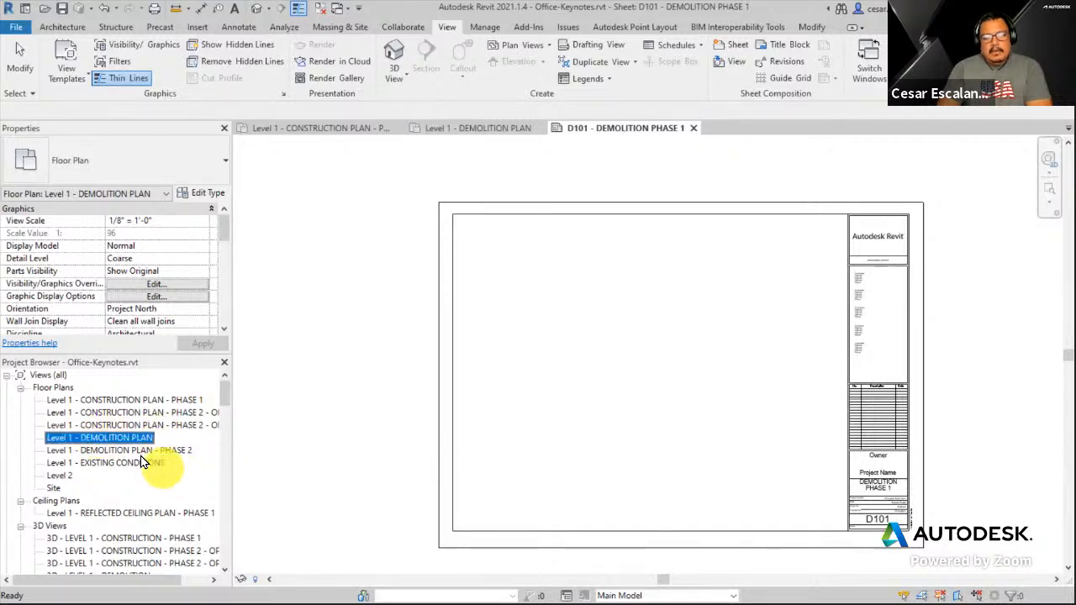
{"action": "left_click_drag", "start_coordinate": [129, 439], "coordinate": [577, 366]}
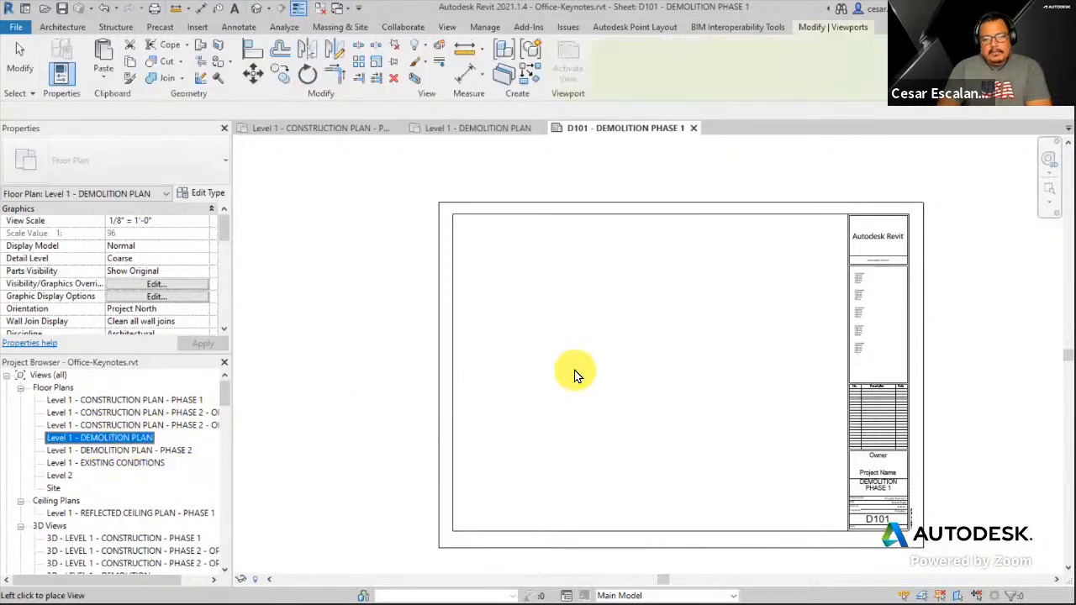
{"action": "left_click", "coordinate": [599, 368]}
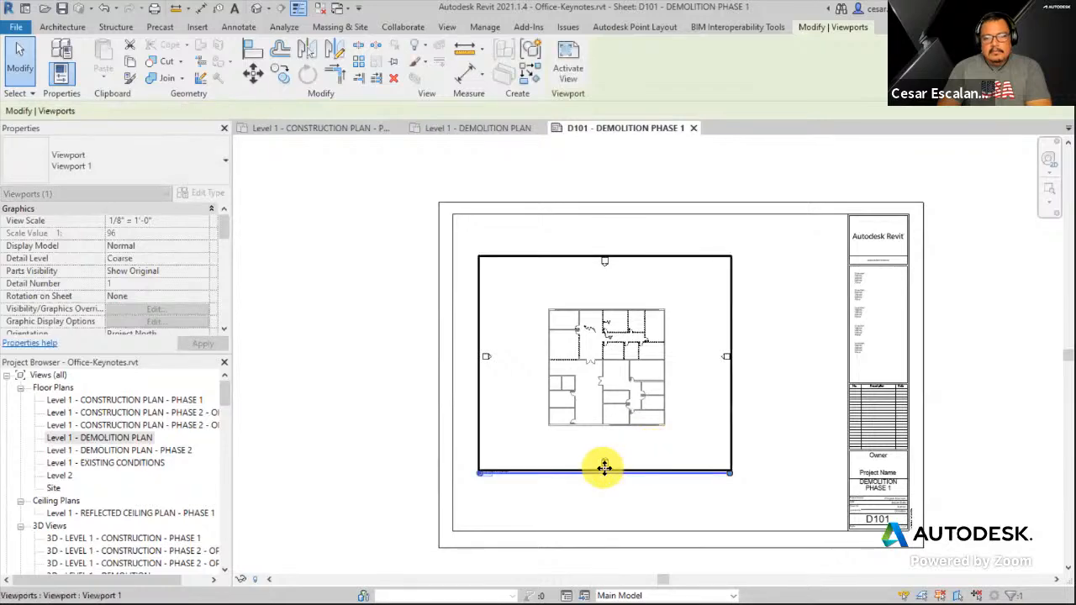
{"action": "scroll", "coordinate": [600, 468], "scroll_direction": "up", "scroll_amount": 3}
{"action": "left_click", "coordinate": [854, 313]}
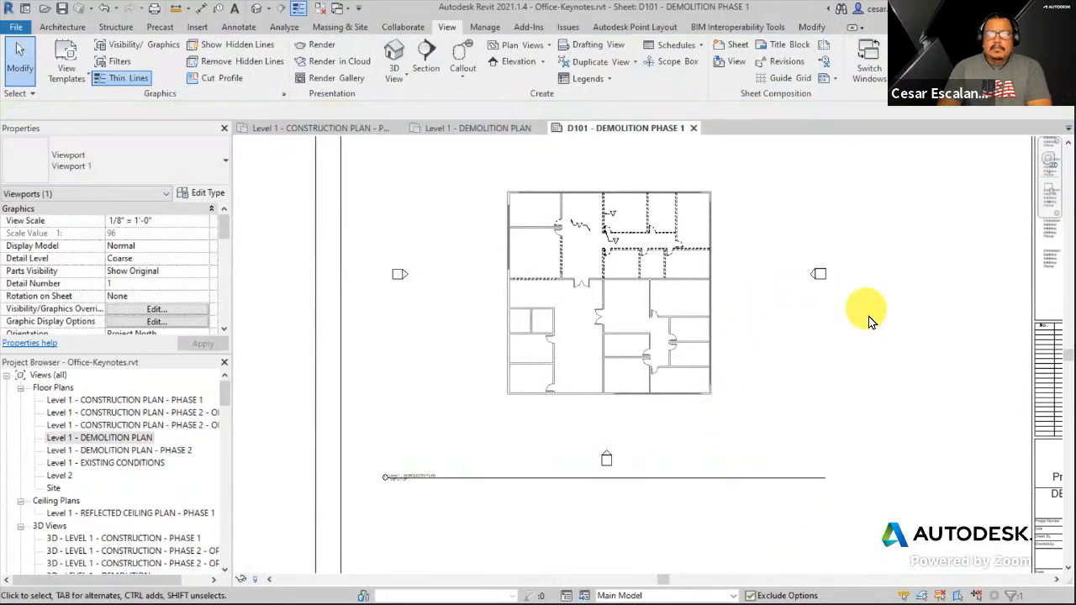
{"action": "scroll", "coordinate": [851, 378], "scroll_direction": "down", "scroll_amount": 3}
{"action": "scroll", "coordinate": [674, 327], "scroll_direction": "up", "scroll_amount": 5}
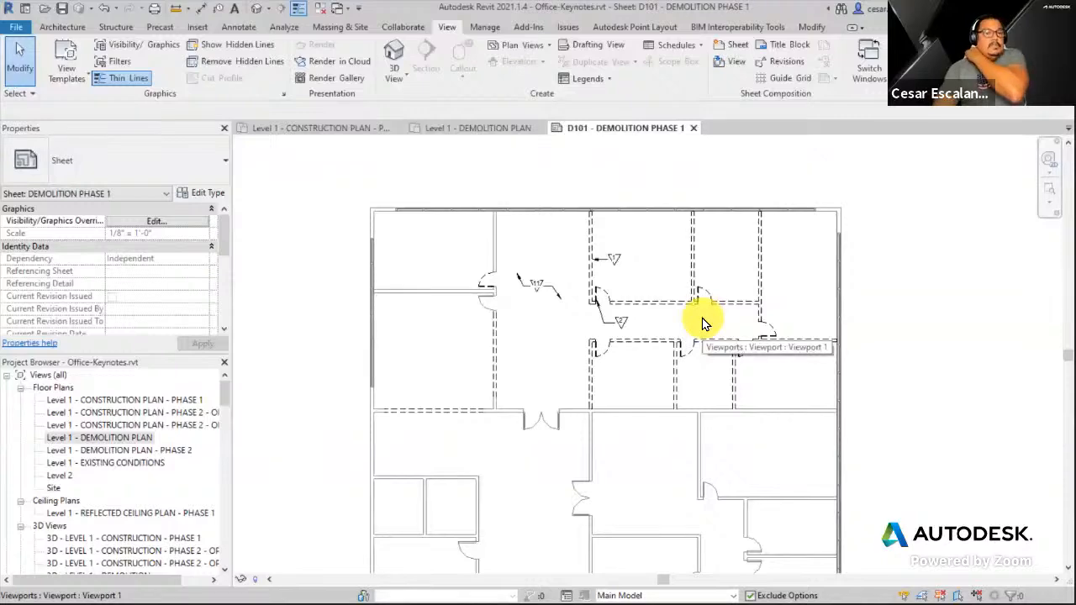
{"action": "scroll", "coordinate": [898, 394], "scroll_direction": "down", "scroll_amount": 2}
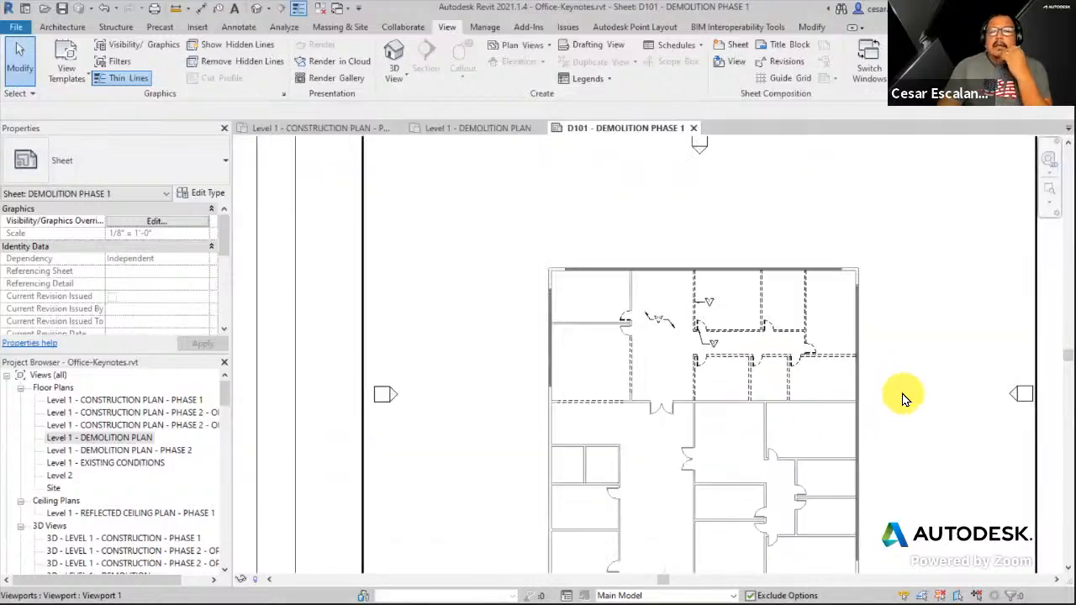
{"action": "middle_click_drag", "start_coordinate": [904, 399], "coordinate": [711, 413]}
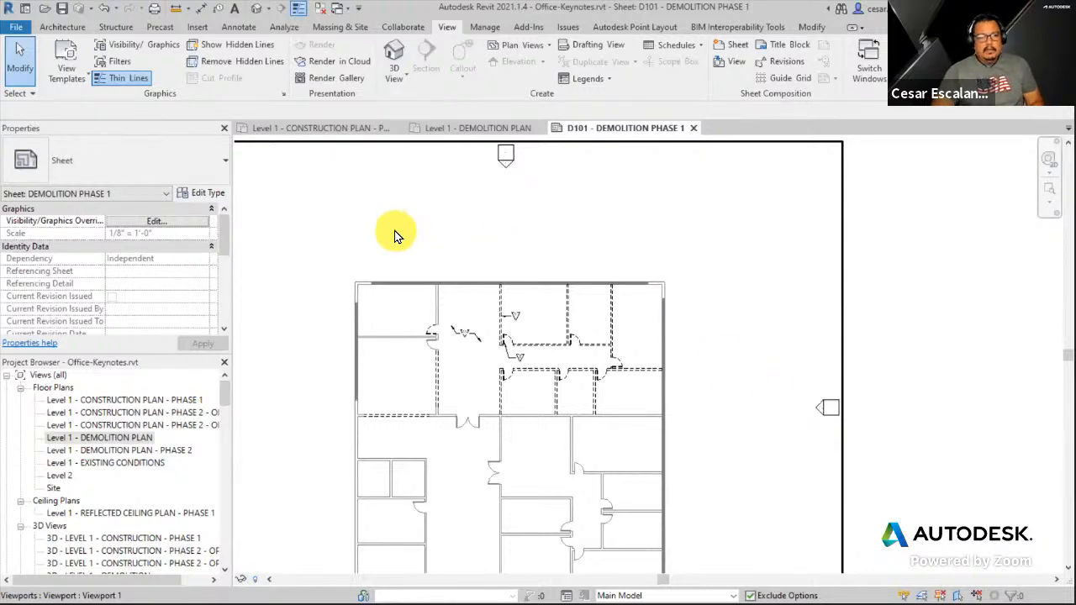
{"action": "key", "text": "t"}
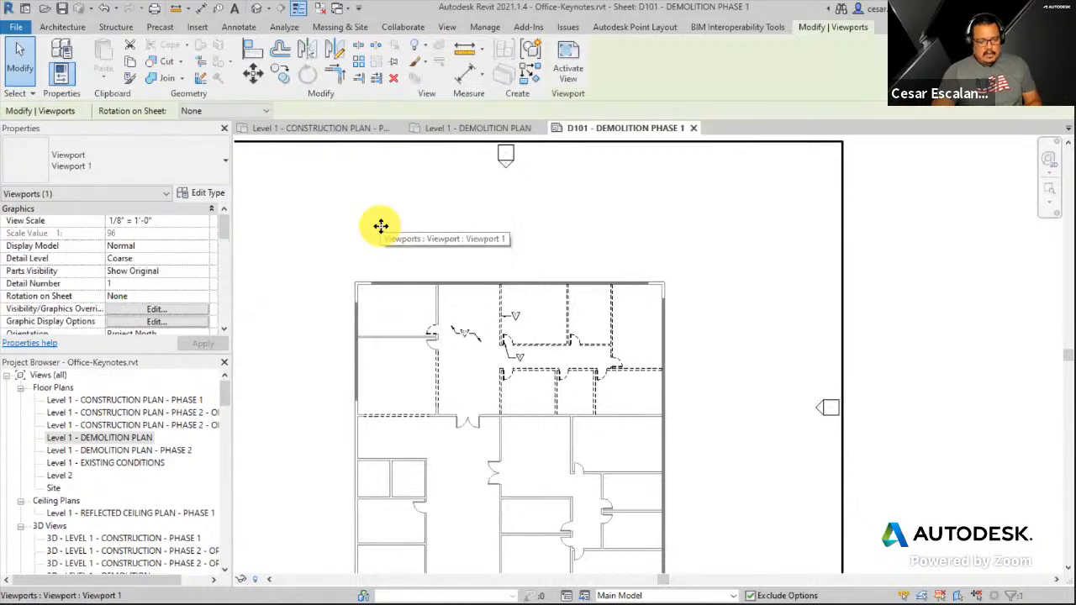
{"action": "left_click", "coordinate": [874, 287]}
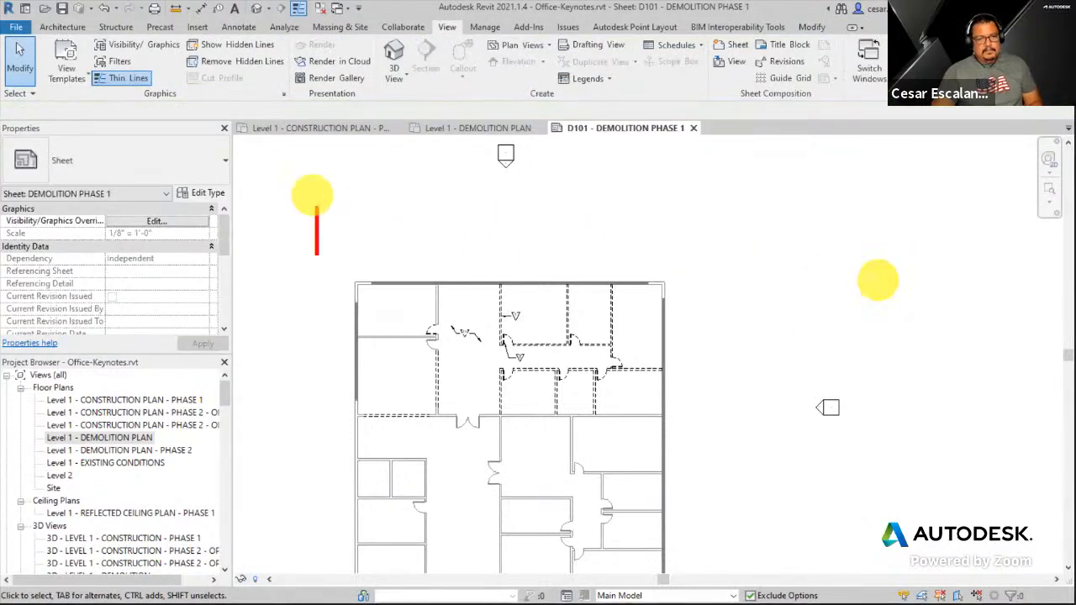
{"action": "type", "text": "NO"}
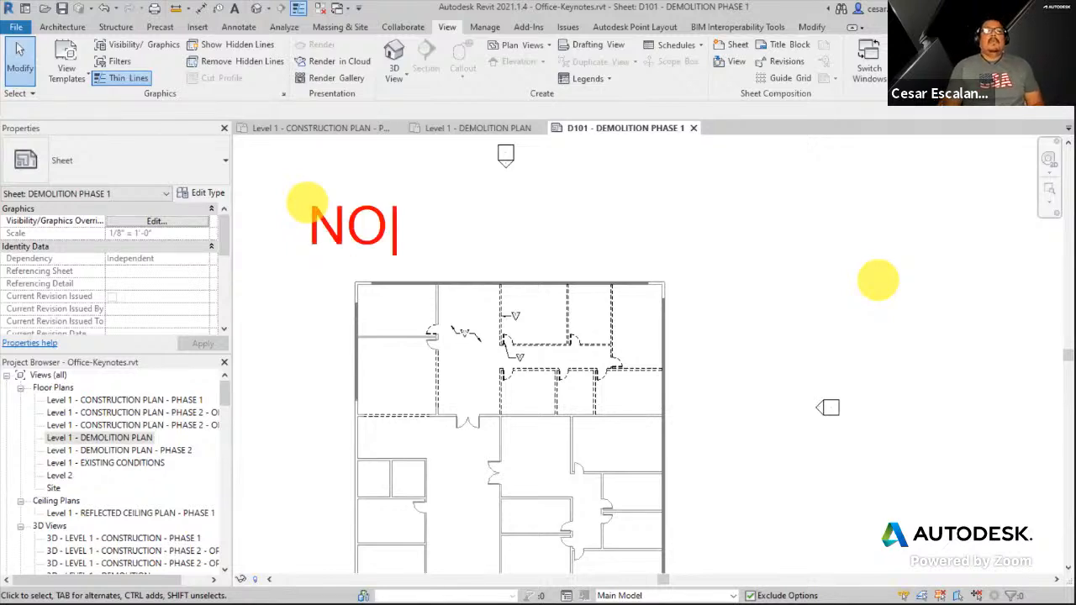
{"action": "type", "text": "TE BLOCK ="}
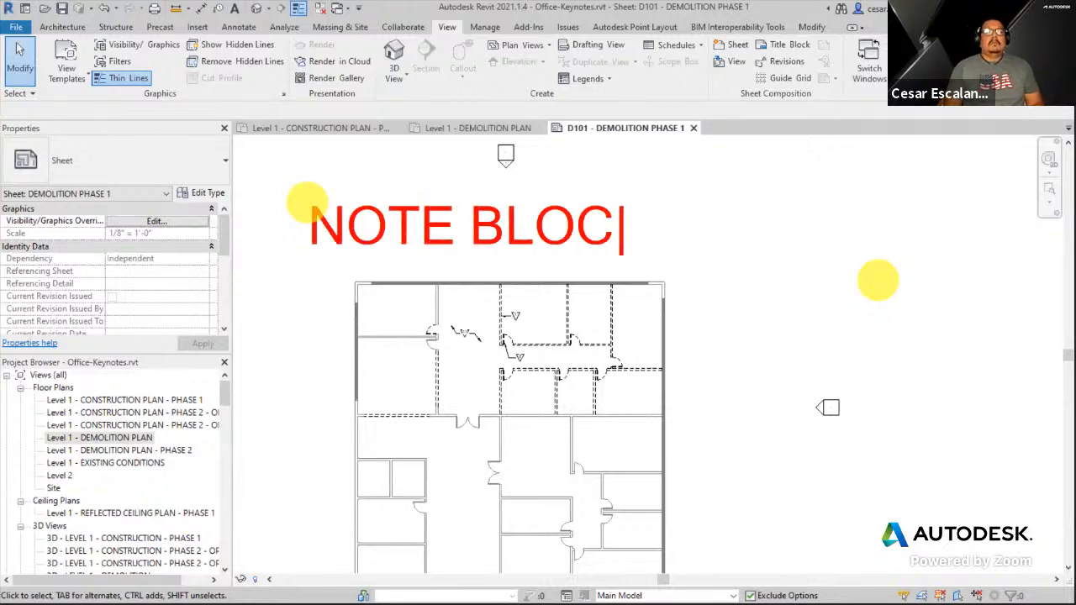
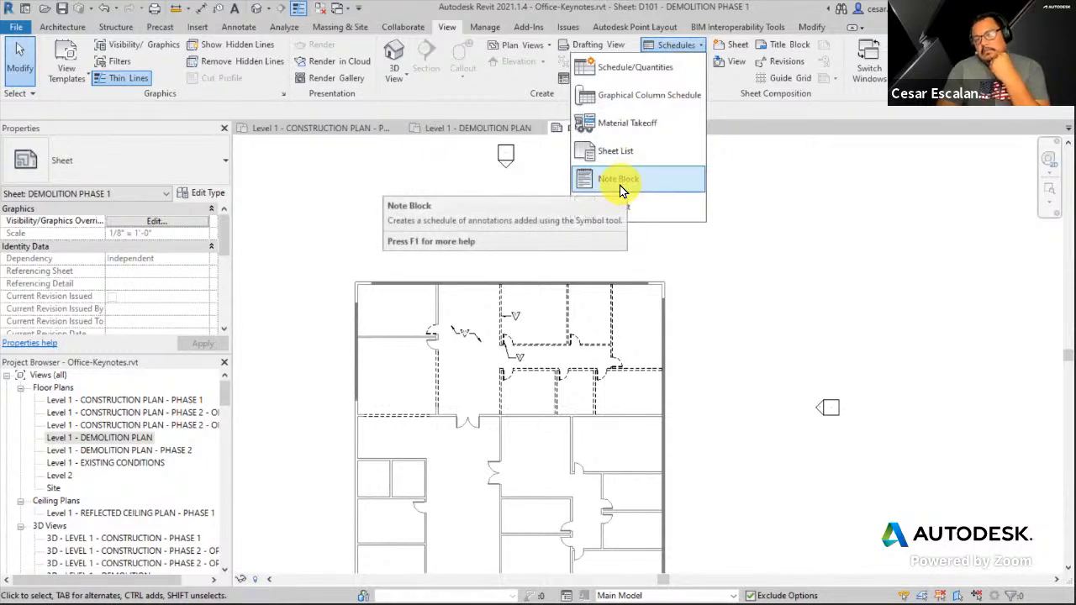
{"action": "left_click", "coordinate": [623, 191]}
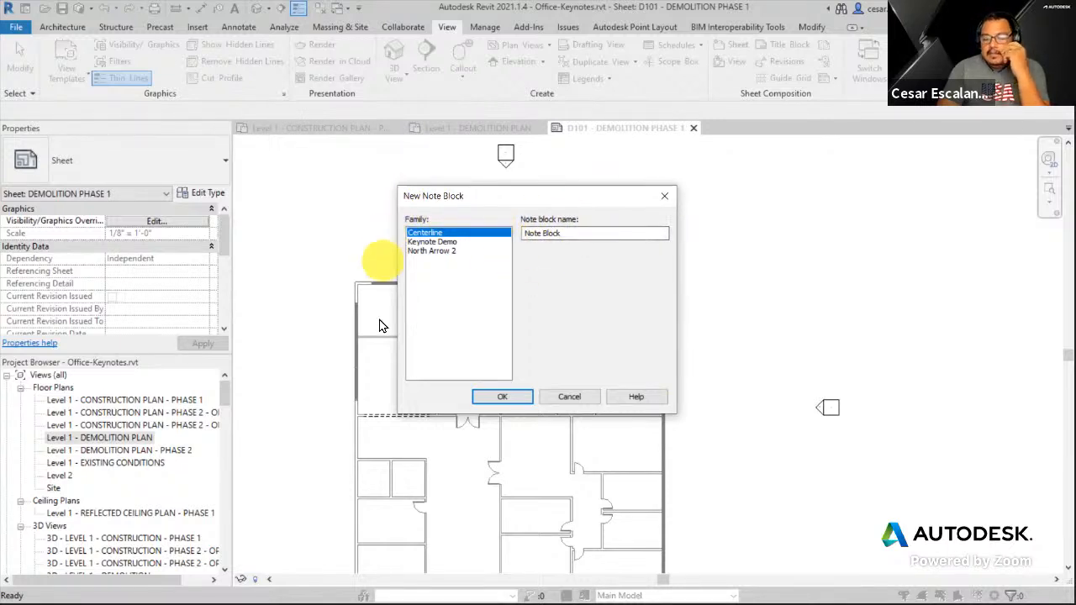
{"action": "left_click", "coordinate": [439, 243]}
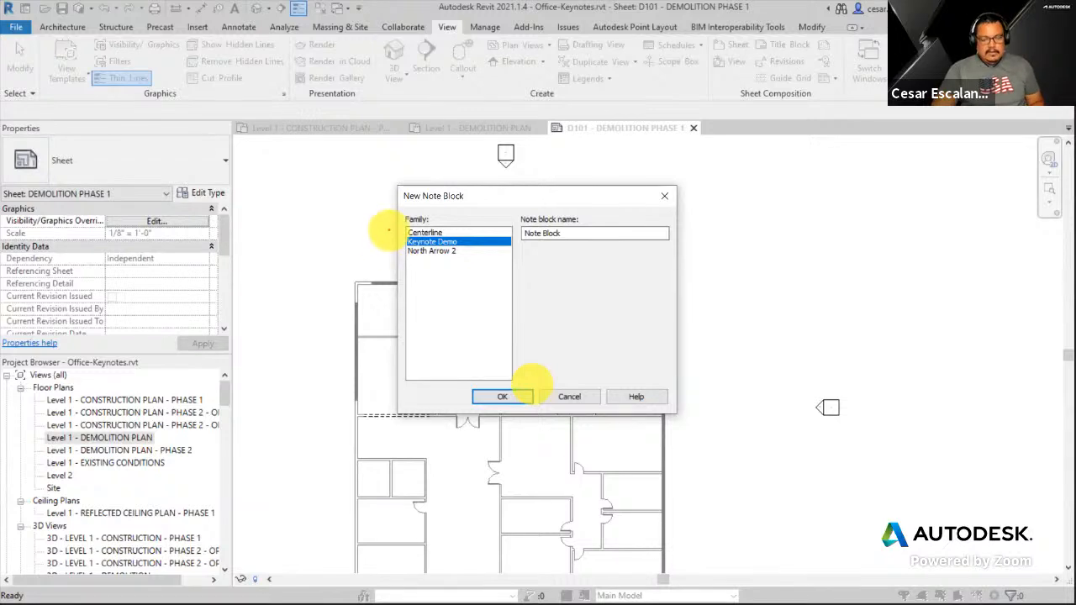
{"action": "mouse_move", "coordinate": [390, 225]}
{"action": "left_mouse_down"}
{"action": "mouse_move", "coordinate": [473, 252]}
{"action": "mouse_move", "coordinate": [495, 271]}
{"action": "left_mouse_up"}
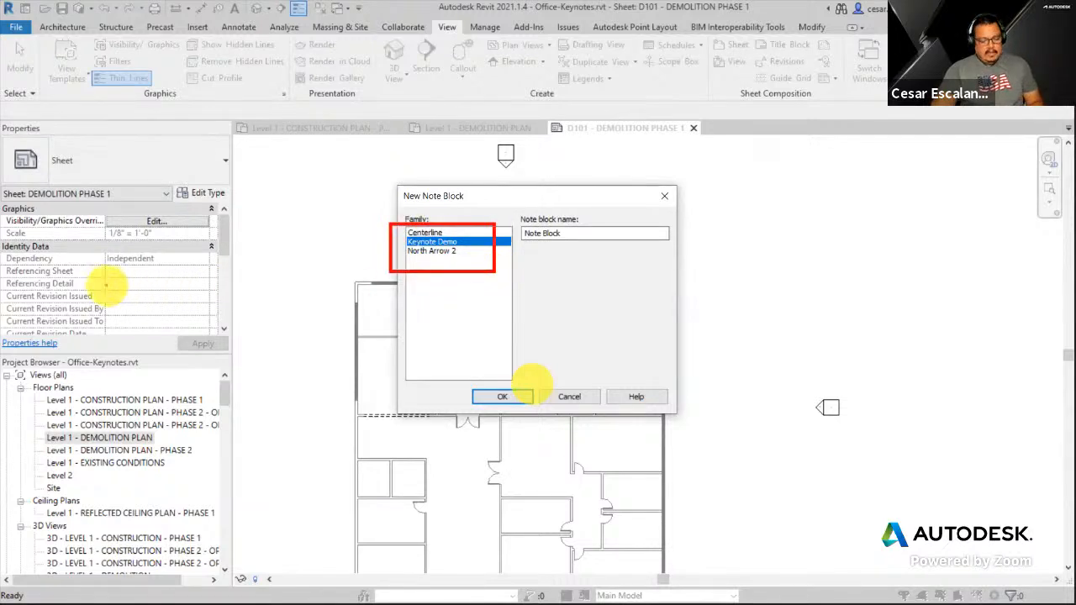
{"action": "left_click_drag", "start_coordinate": [151, 340], "coordinate": [151, 295]}
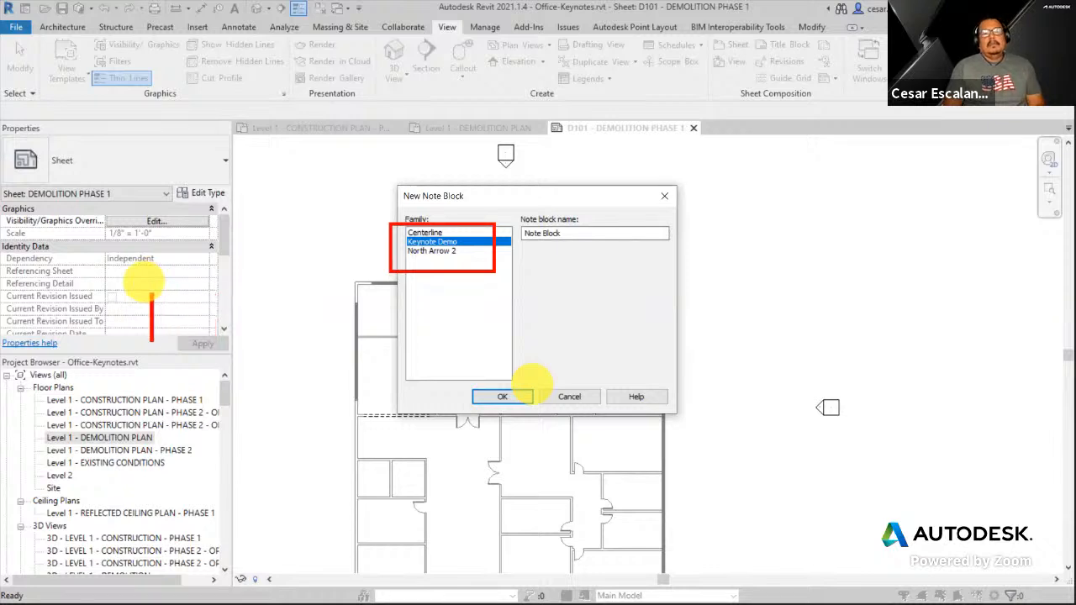
{"action": "type", "text": "List of Gen"}
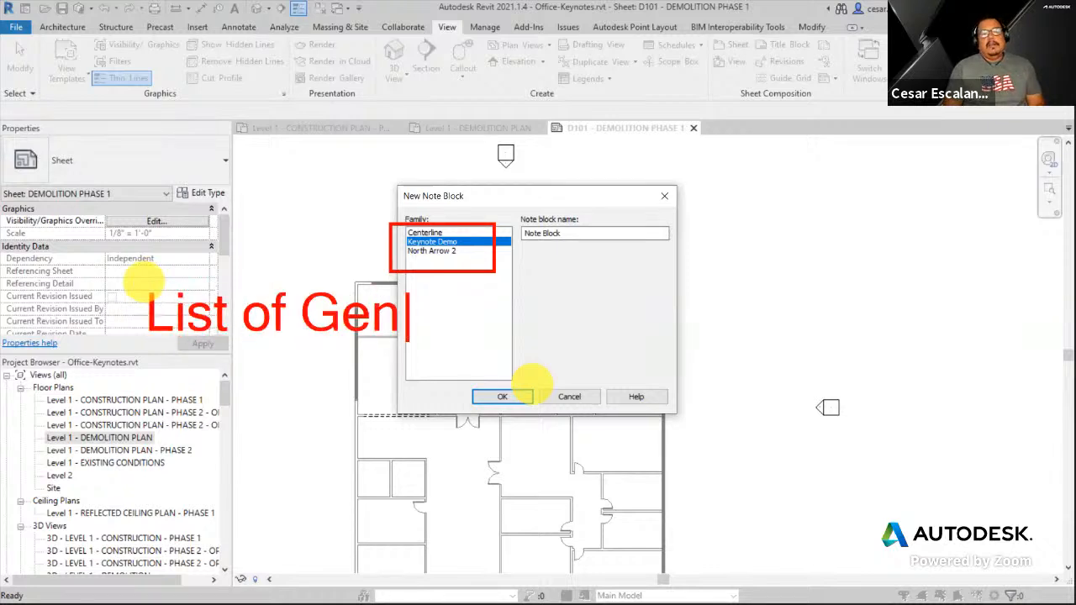
{"action": "type", "text": " Annotact"}
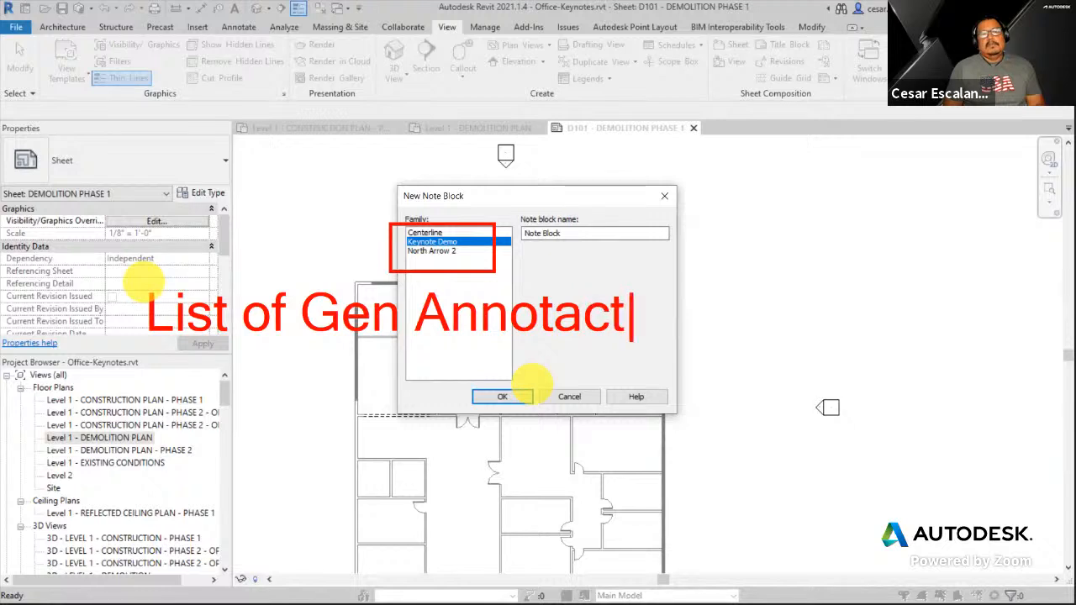
{"action": "key", "text": "BackSpace"}
{"action": "key", "text": "BackSpace"}
{"action": "type", "text": "tion Families"}
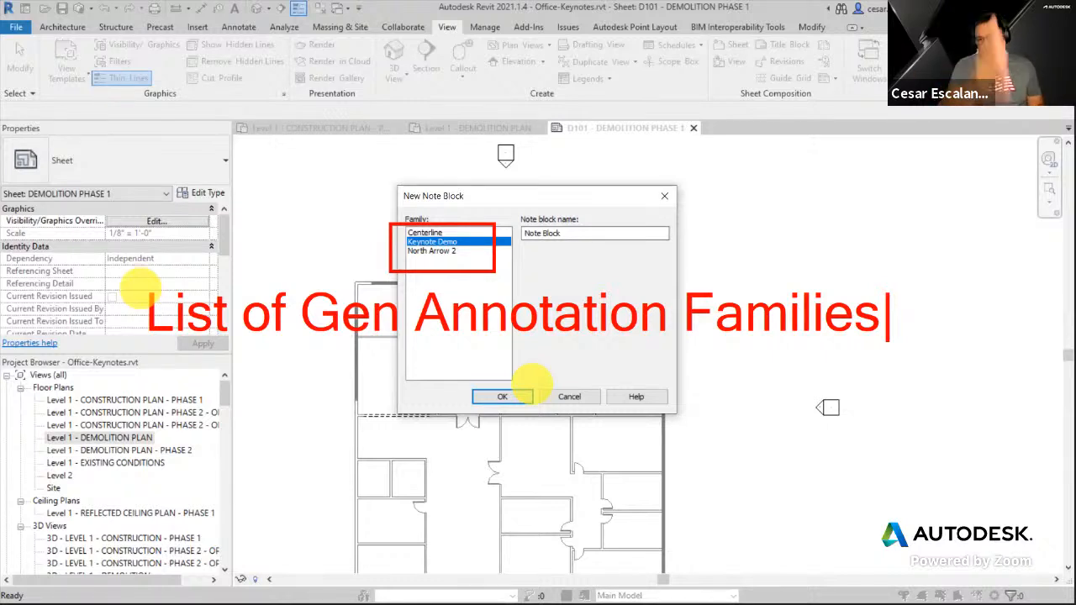
{"action": "key", "text": "Escape"}
{"action": "key", "text": "Escape"}
{"action": "key", "text": "Escape"}
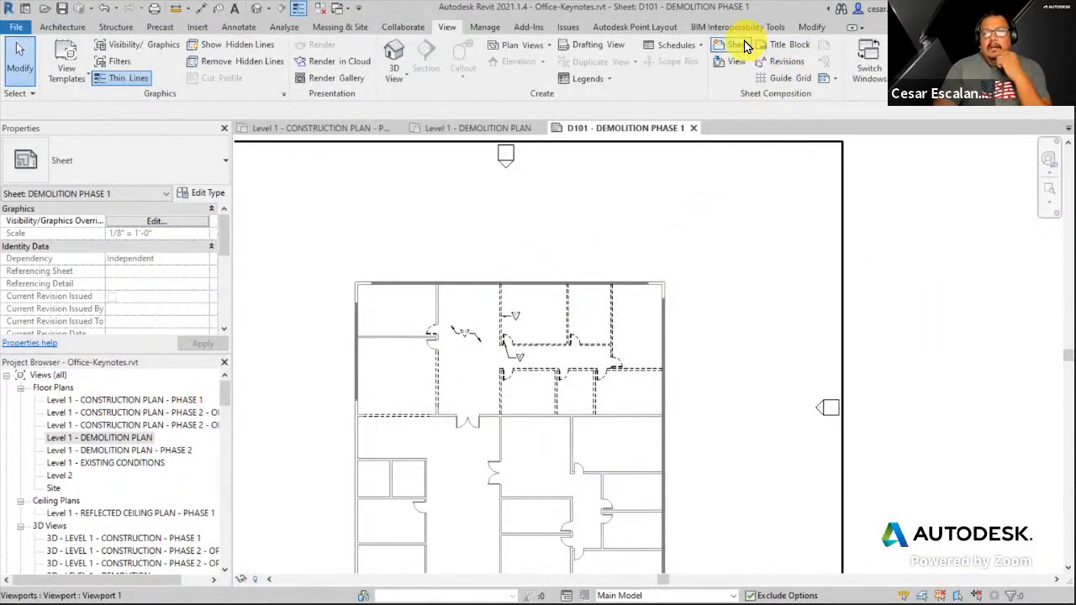
{"action": "left_click", "coordinate": [741, 43]}
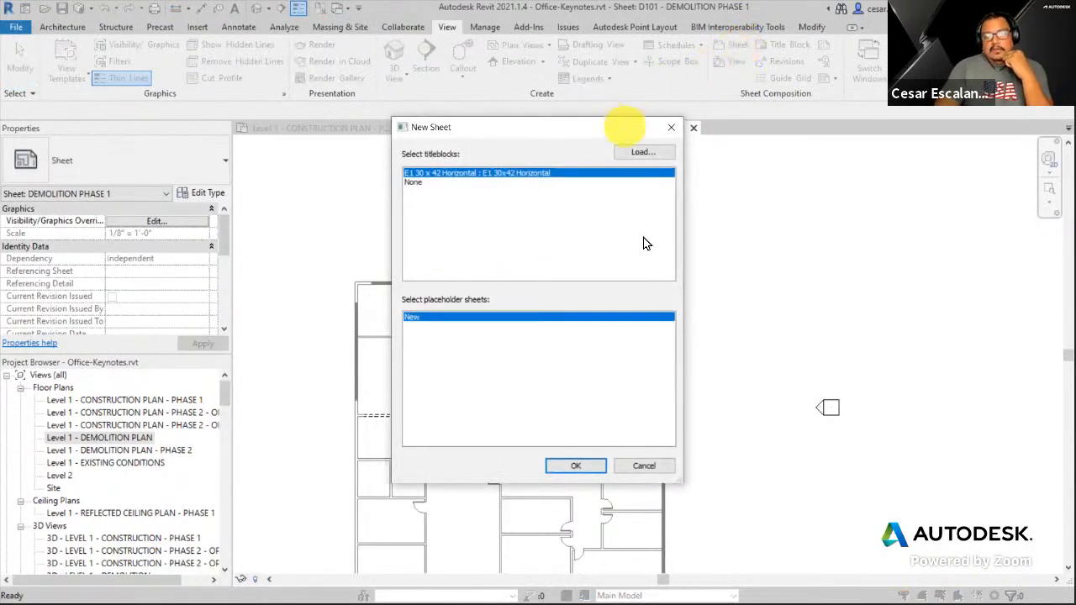
{"action": "left_click", "coordinate": [647, 473]}
Create a new note block for the Keynote Demo annotation family and name it Demolition Keynotes.
{"action": "left_click", "coordinate": [681, 44]}
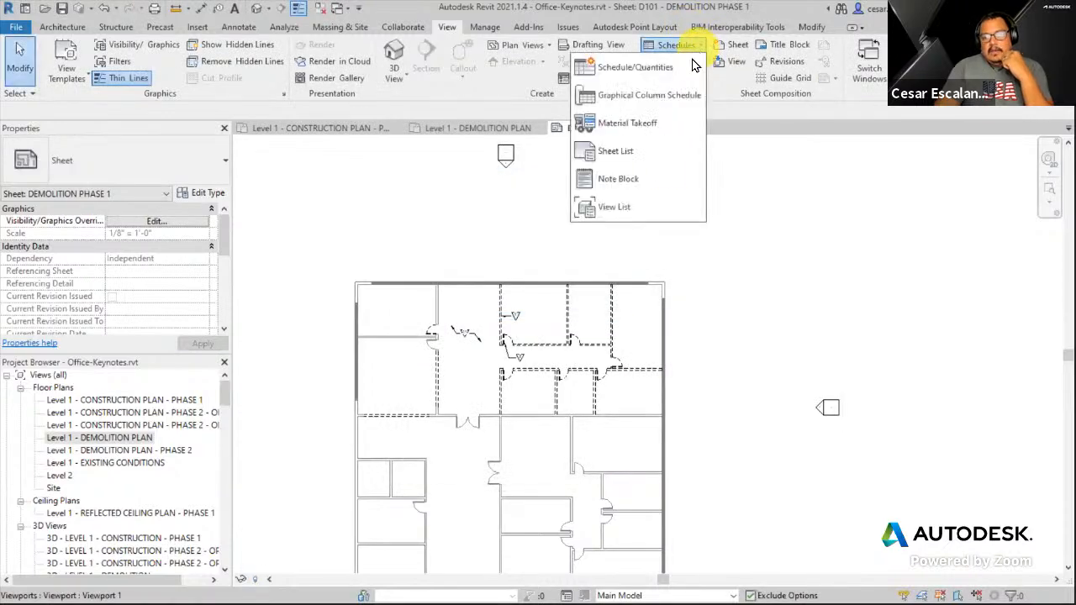
{"action": "left_click", "coordinate": [635, 185]}
{"action": "left_click", "coordinate": [426, 242]}
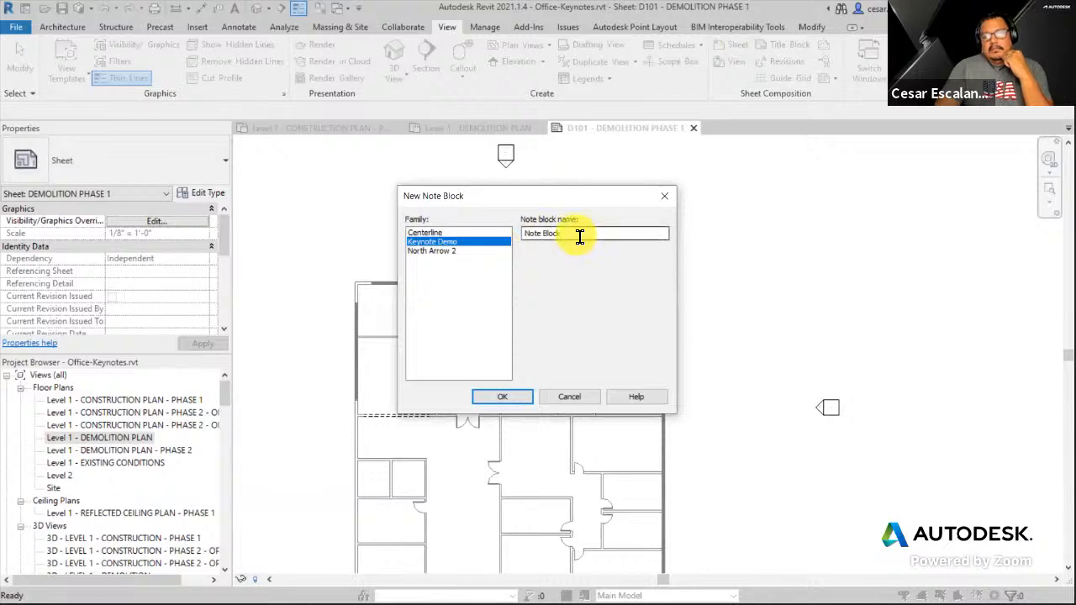
{"action": "left_click_drag", "start_coordinate": [576, 234], "coordinate": [516, 252]}
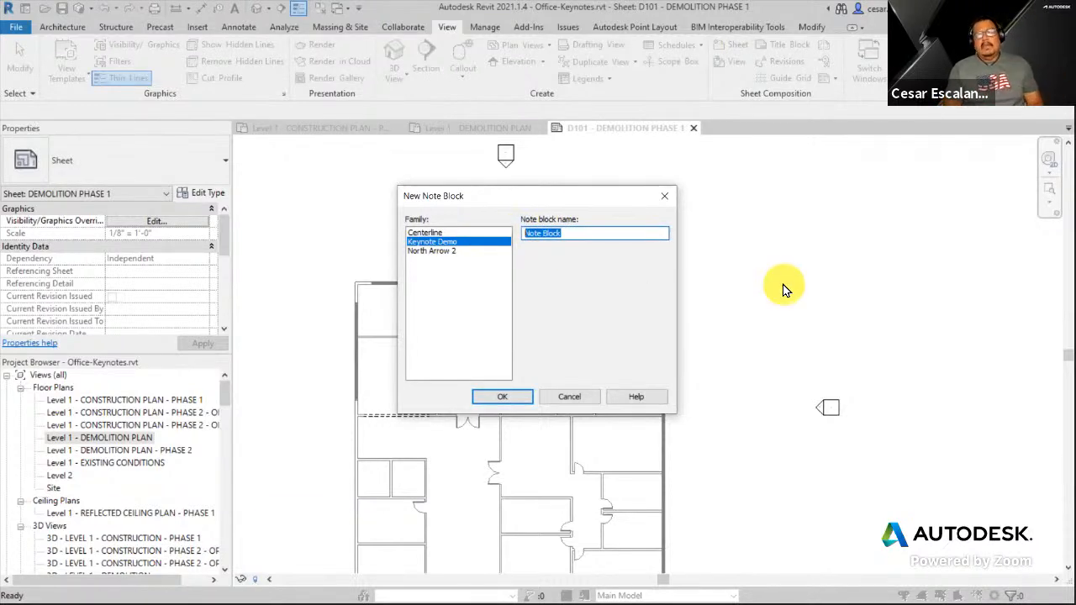
{"action": "type", "text": "Demolition Keynotes"}
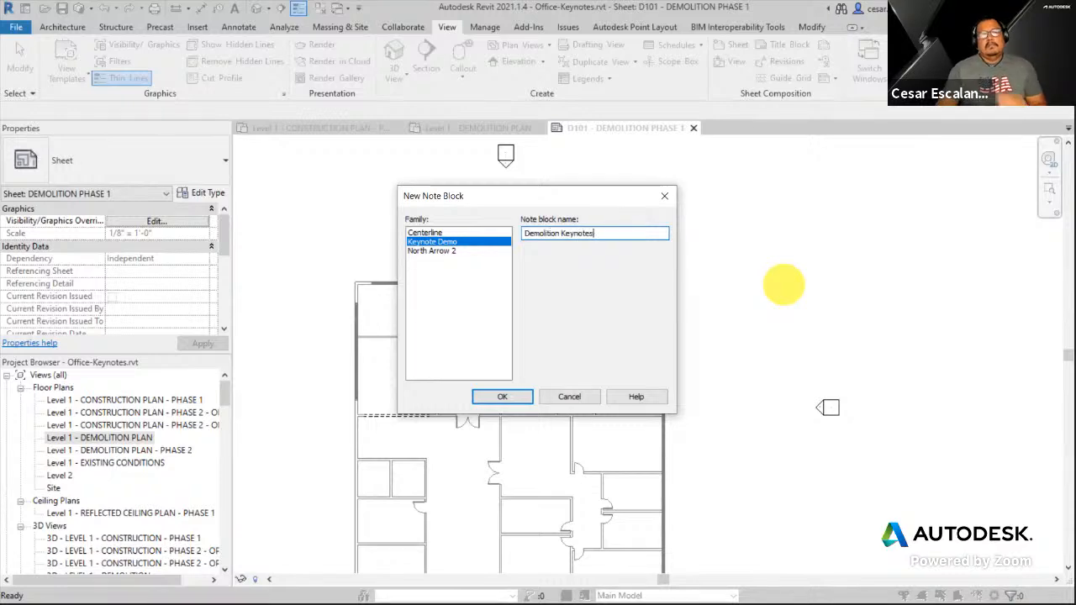
{"action": "left_click", "coordinate": [514, 400]}
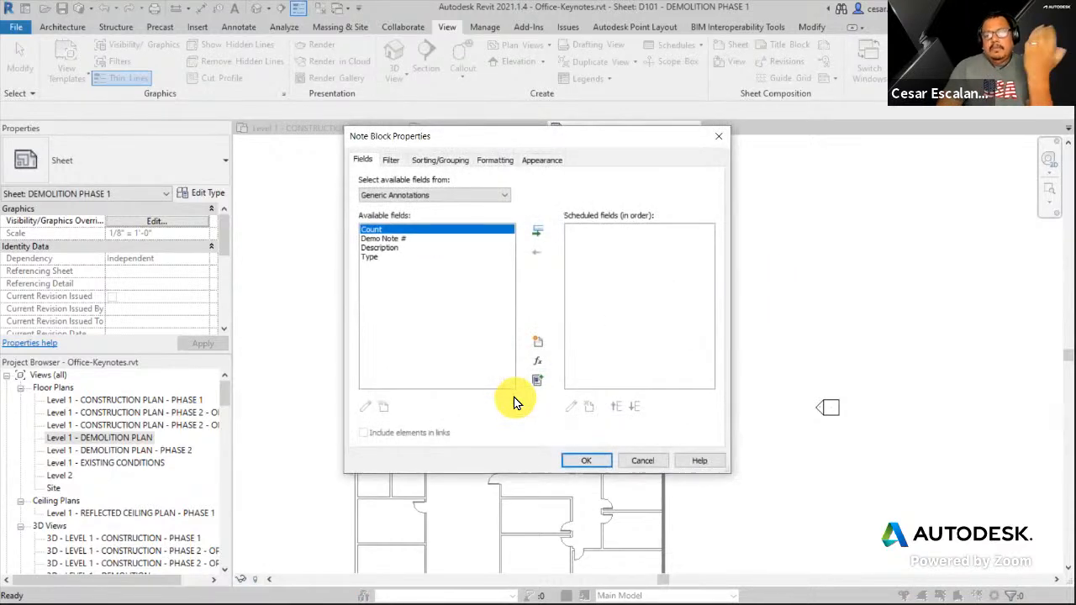
Schedule the Demo Note # and Description fields in the note block, in that order, and generate the schedule.
{"action": "left_click", "coordinate": [431, 239]}
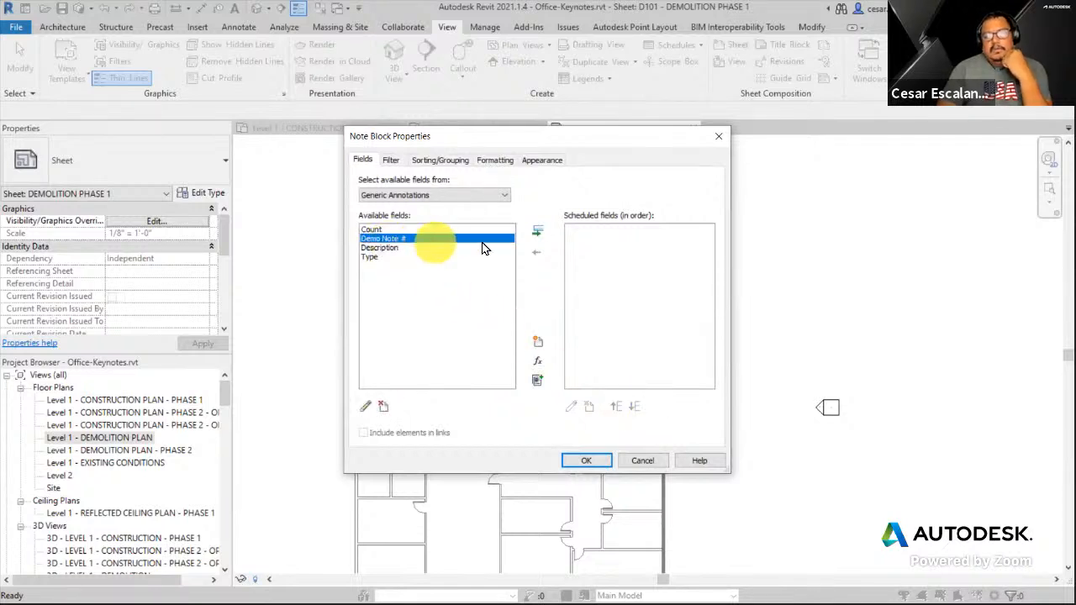
{"action": "left_click", "coordinate": [537, 231]}
{"action": "left_click", "coordinate": [378, 240]}
{"action": "left_click", "coordinate": [538, 231]}
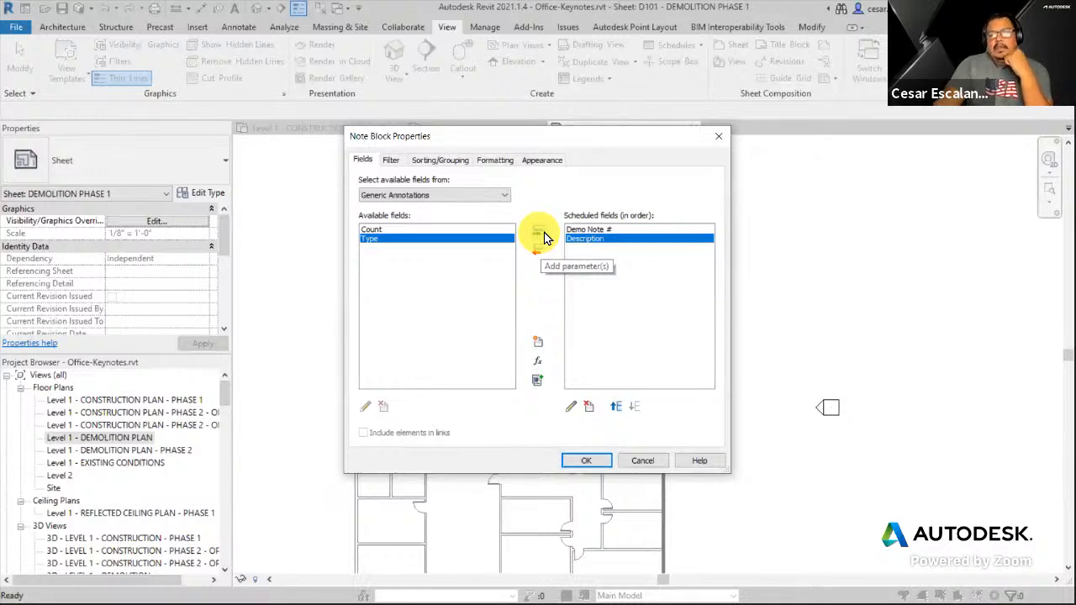
{"action": "left_click", "coordinate": [603, 241]}
{"action": "left_click", "coordinate": [616, 229]}
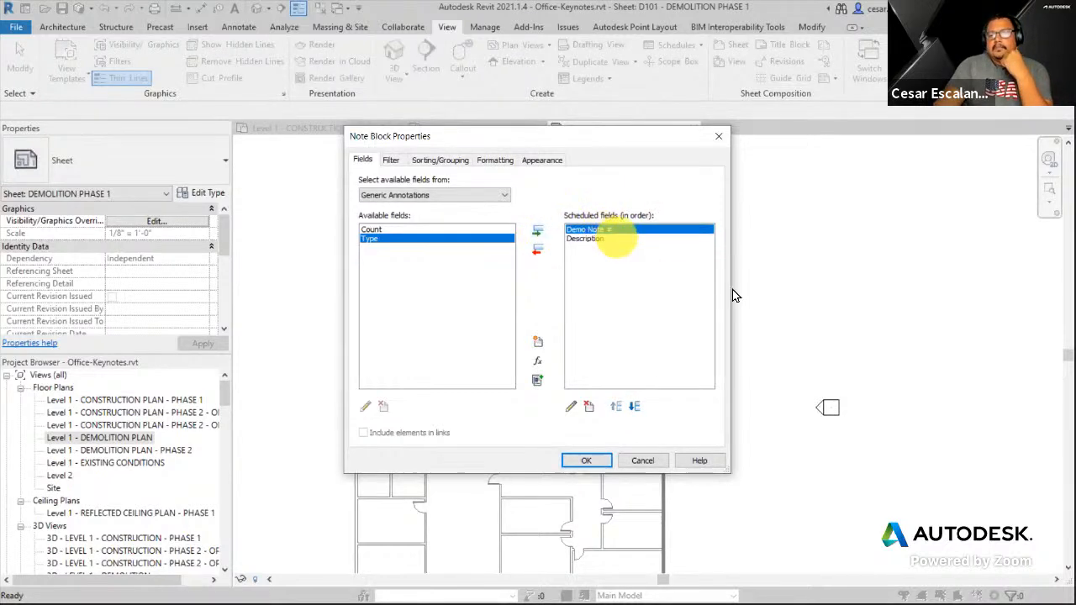
{"action": "left_click", "coordinate": [582, 460]}
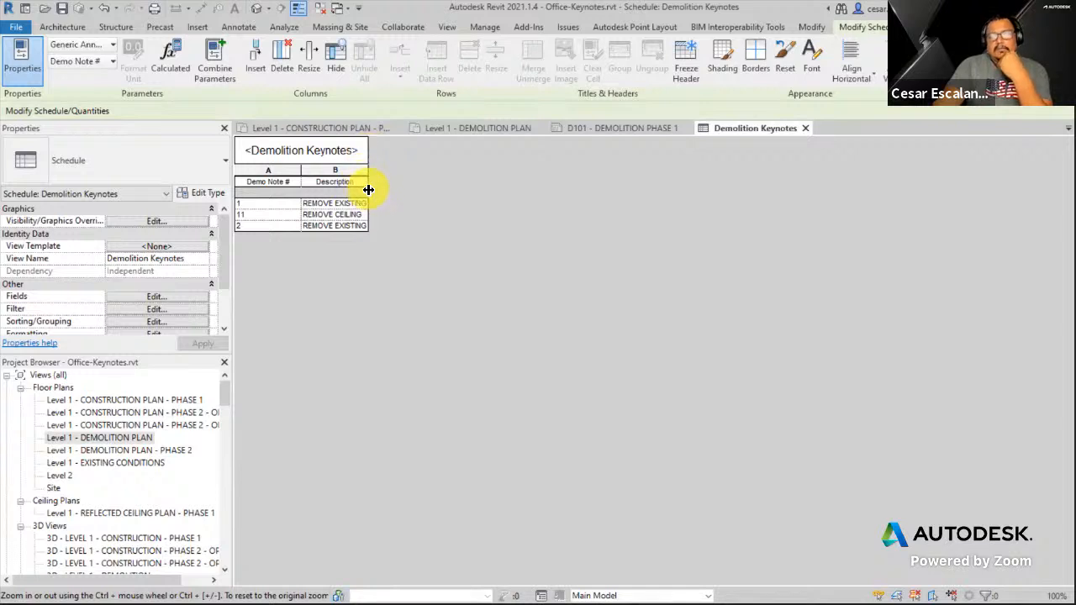
Widen the Description column to fit the full note texts and turn off the blank row before data in the schedule.
{"action": "left_click_drag", "start_coordinate": [367, 192], "coordinate": [626, 213]}
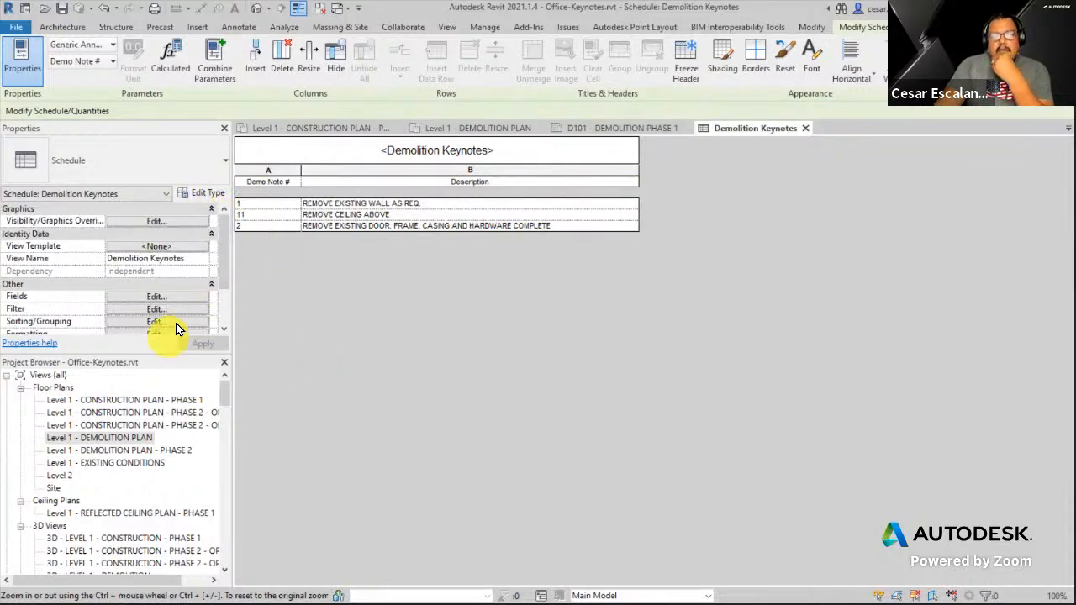
{"action": "scroll", "coordinate": [178, 328], "scroll_direction": "down", "scroll_amount": 2}
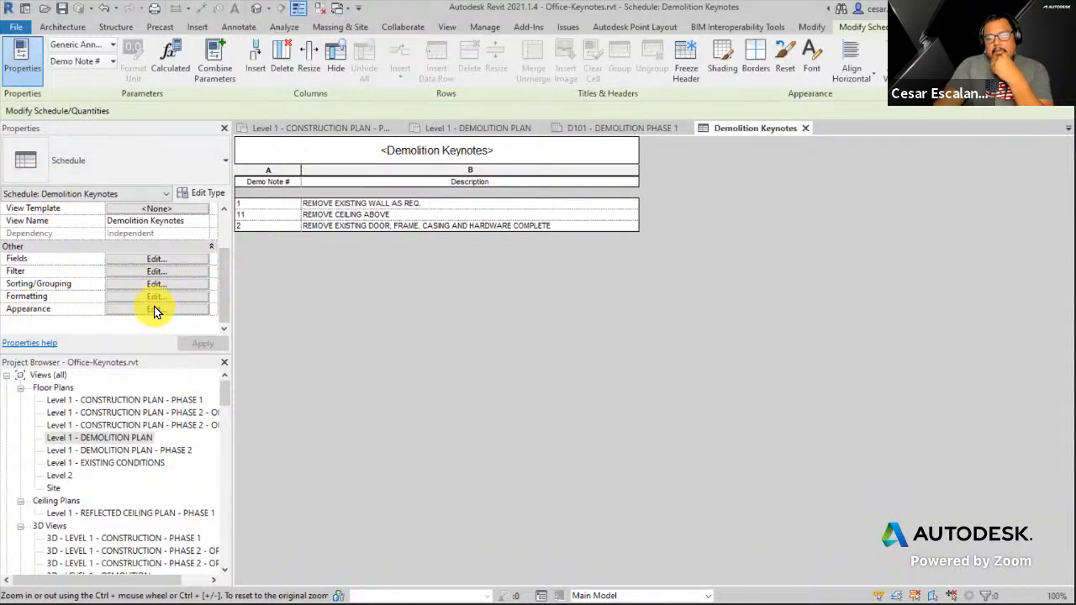
{"action": "left_click", "coordinate": [153, 311]}
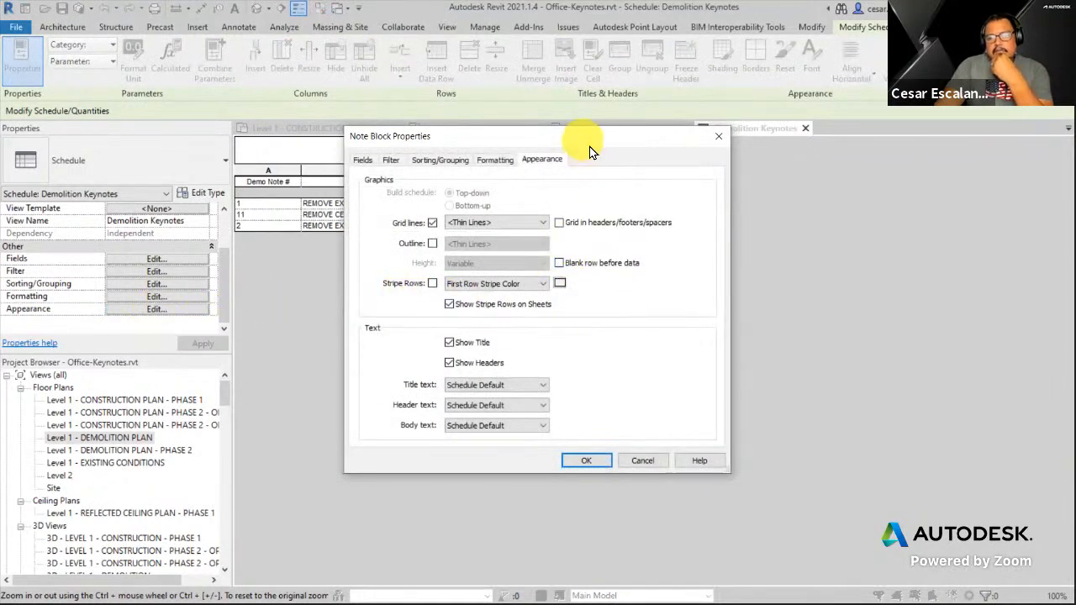
{"action": "left_click_drag", "start_coordinate": [589, 151], "coordinate": [804, 244]}
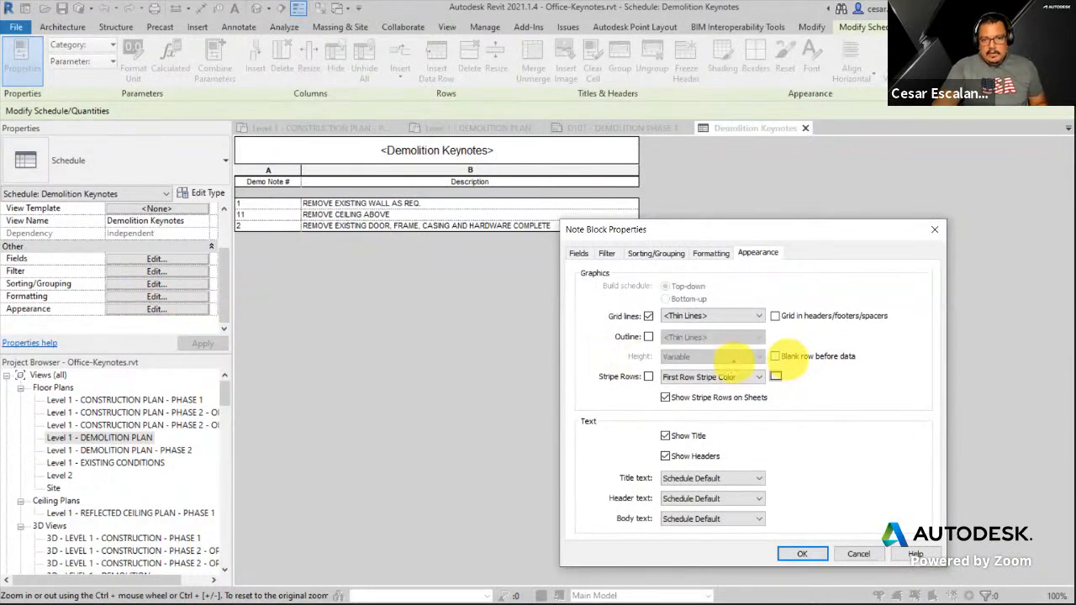
{"action": "left_click_drag", "start_coordinate": [195, 309], "coordinate": [226, 289]}
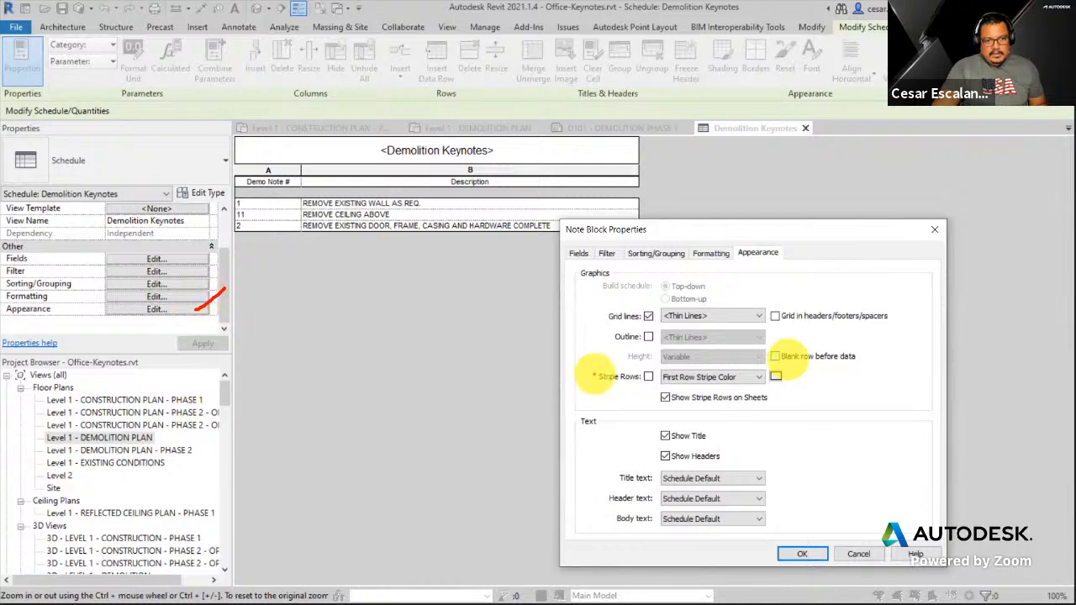
{"action": "mouse_move", "coordinate": [782, 238]}
{"action": "left_mouse_down"}
{"action": "mouse_move", "coordinate": [738, 238]}
{"action": "mouse_move", "coordinate": [750, 267]}
{"action": "mouse_move", "coordinate": [792, 249]}
{"action": "left_mouse_up"}
{"action": "mouse_move", "coordinate": [790, 346]}
{"action": "left_mouse_down"}
{"action": "mouse_move", "coordinate": [783, 358]}
{"action": "mouse_move", "coordinate": [782, 345]}
{"action": "mouse_move", "coordinate": [588, 264]}
{"action": "mouse_move", "coordinate": [540, 192]}
{"action": "mouse_move", "coordinate": [563, 188]}
{"action": "mouse_move", "coordinate": [580, 205]}
{"action": "left_mouse_up"}
{"action": "left_click_drag", "start_coordinate": [565, 183], "coordinate": [519, 222]}
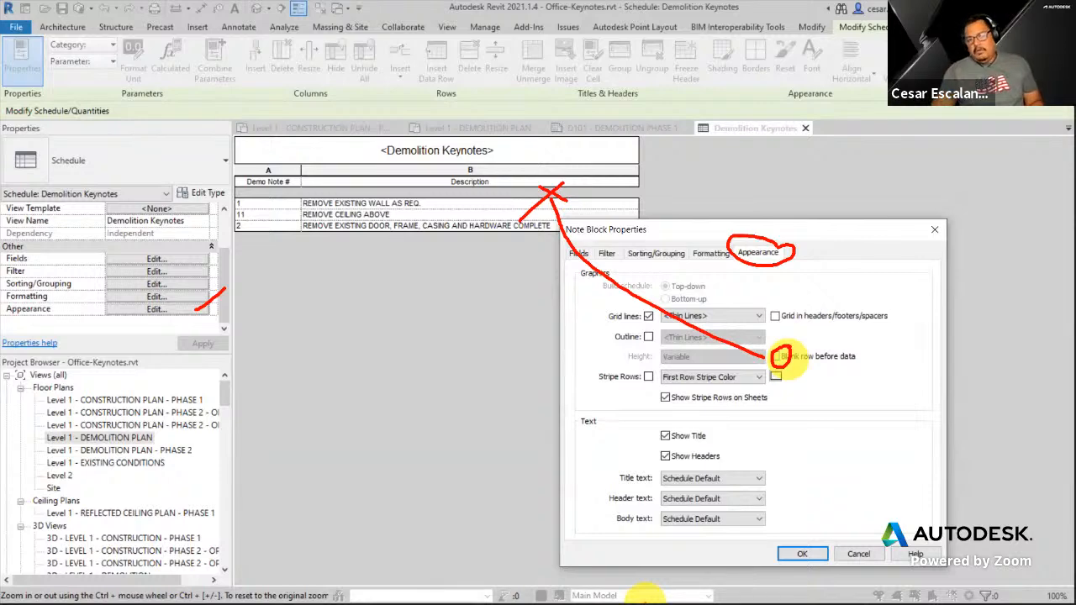
{"action": "left_click", "coordinate": [802, 554]}
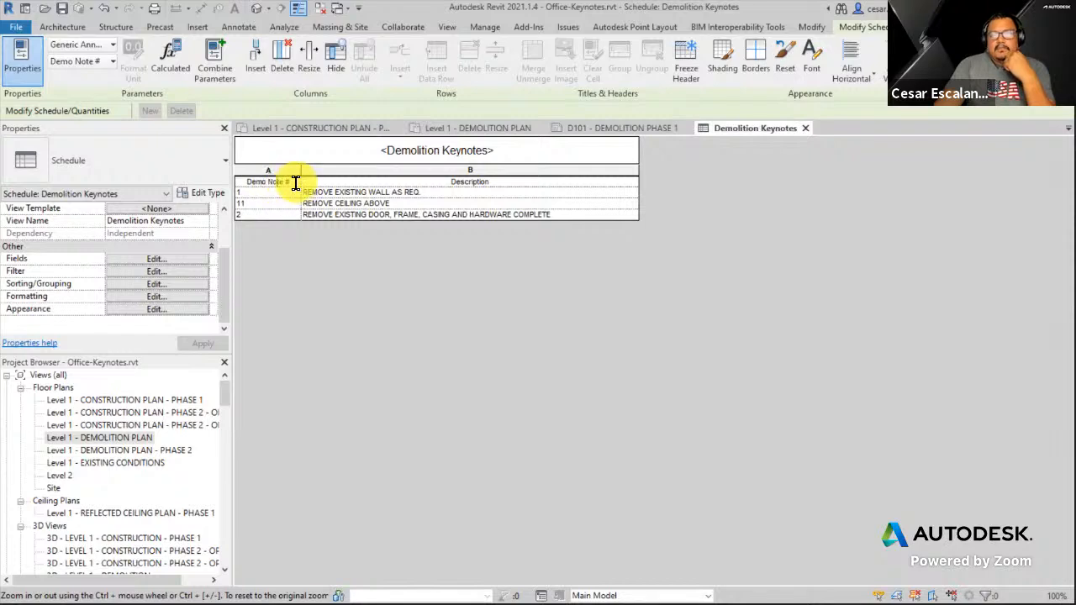
Rename the Demo Note # column heading of the Demolition Keynotes schedule as Key.
{"action": "left_click_drag", "start_coordinate": [295, 183], "coordinate": [208, 182]}
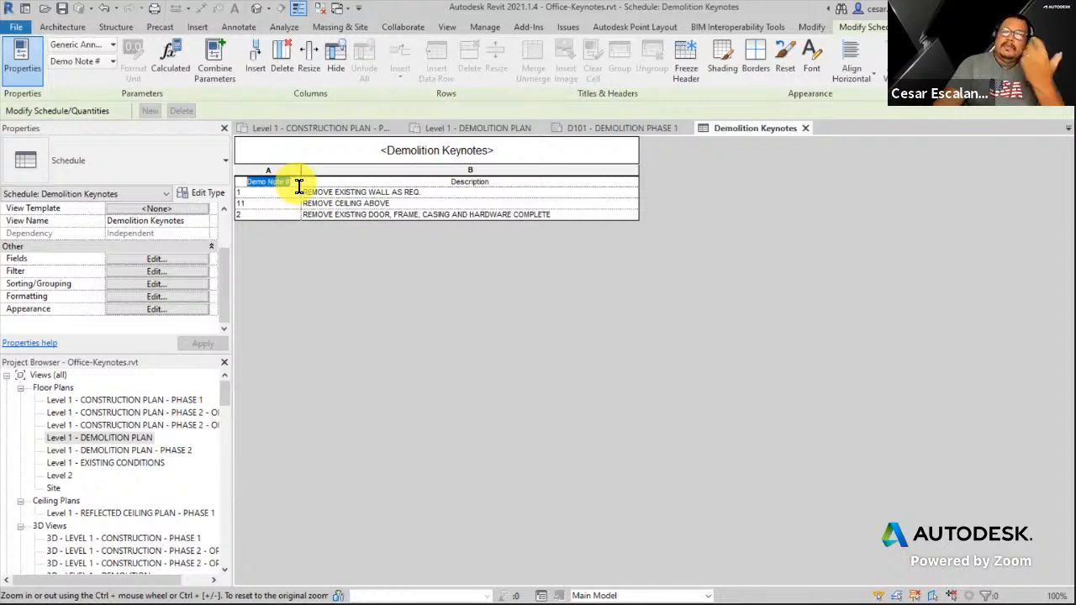
{"action": "left_click_drag", "start_coordinate": [299, 186], "coordinate": [247, 182]}
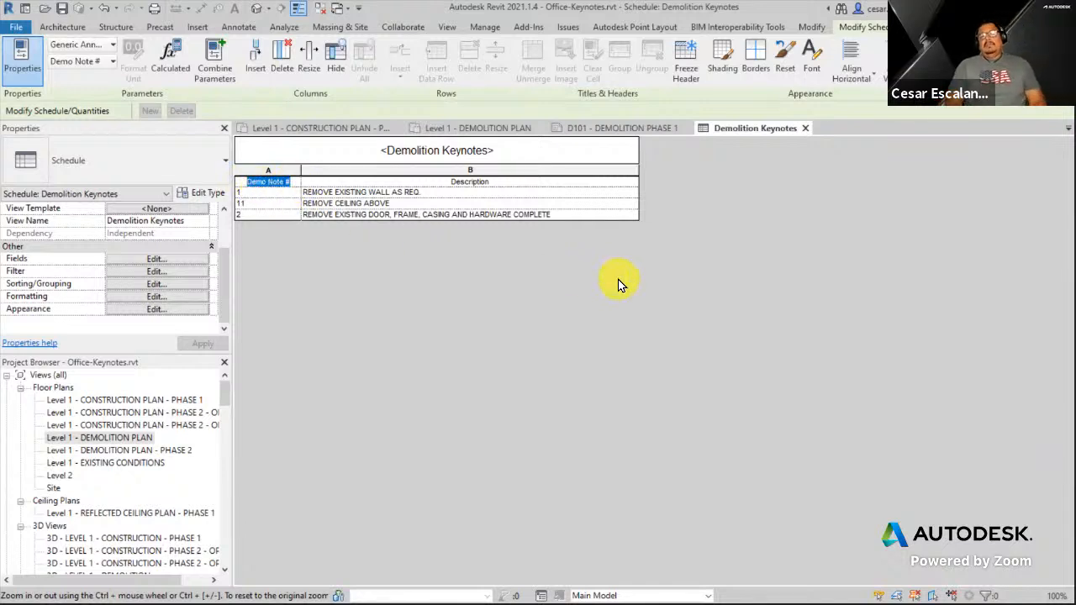
{"action": "type", "text": "Key"}
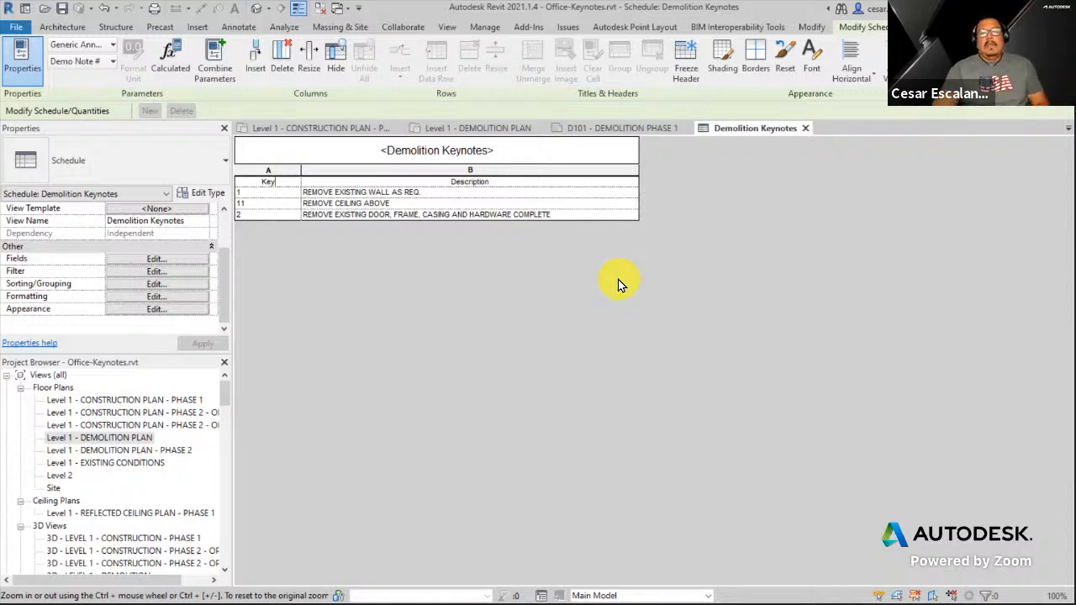
{"action": "left_click", "coordinate": [481, 182]}
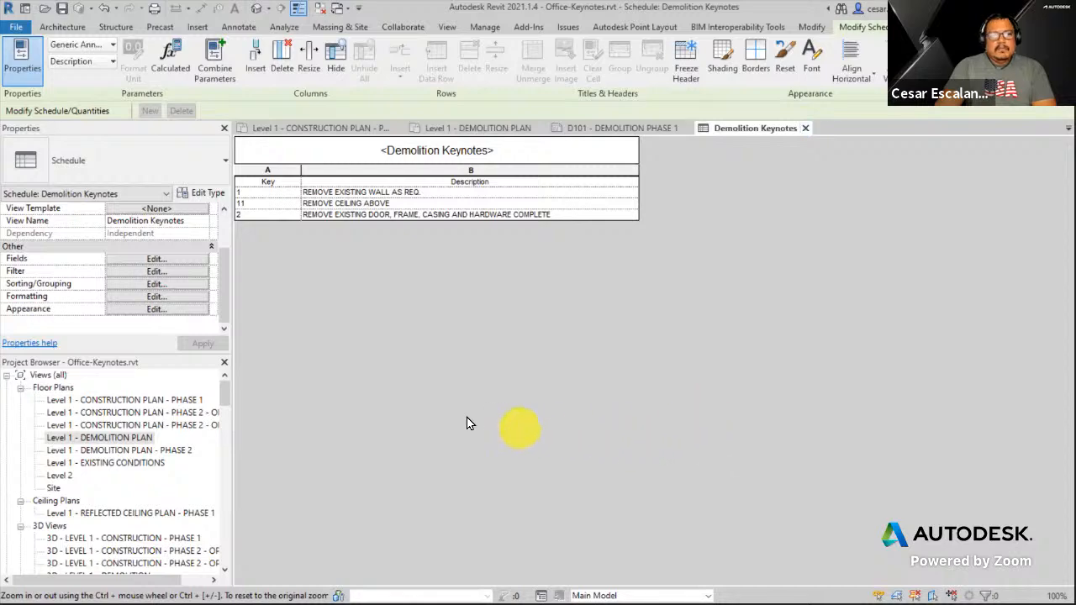
Sort the Demolition Keynotes schedule by Demo Note # in ascending order.
{"action": "left_click", "coordinate": [156, 285]}
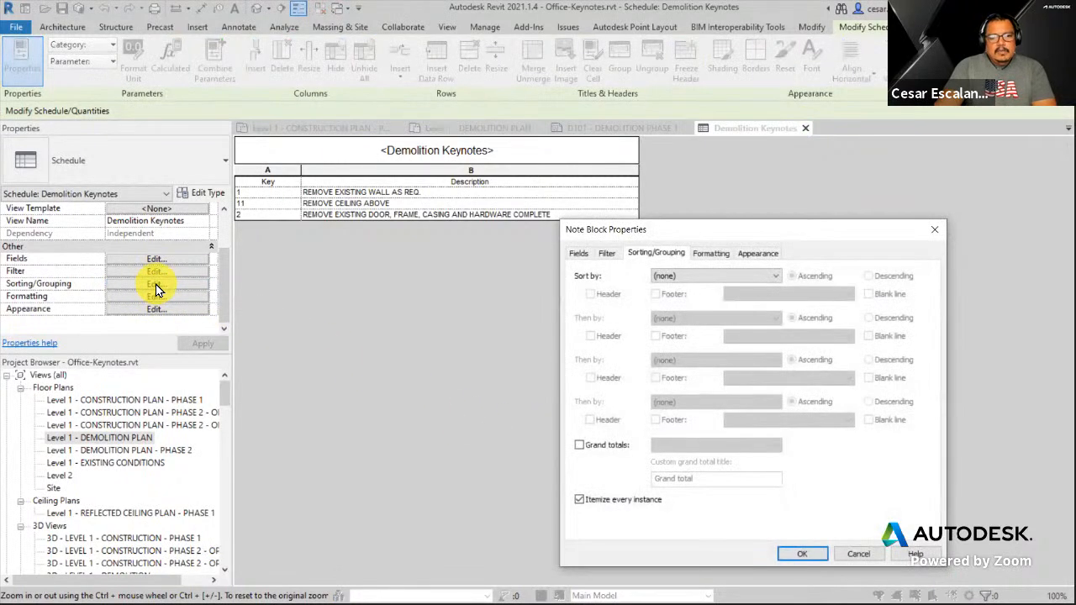
{"action": "left_click", "coordinate": [790, 553]}
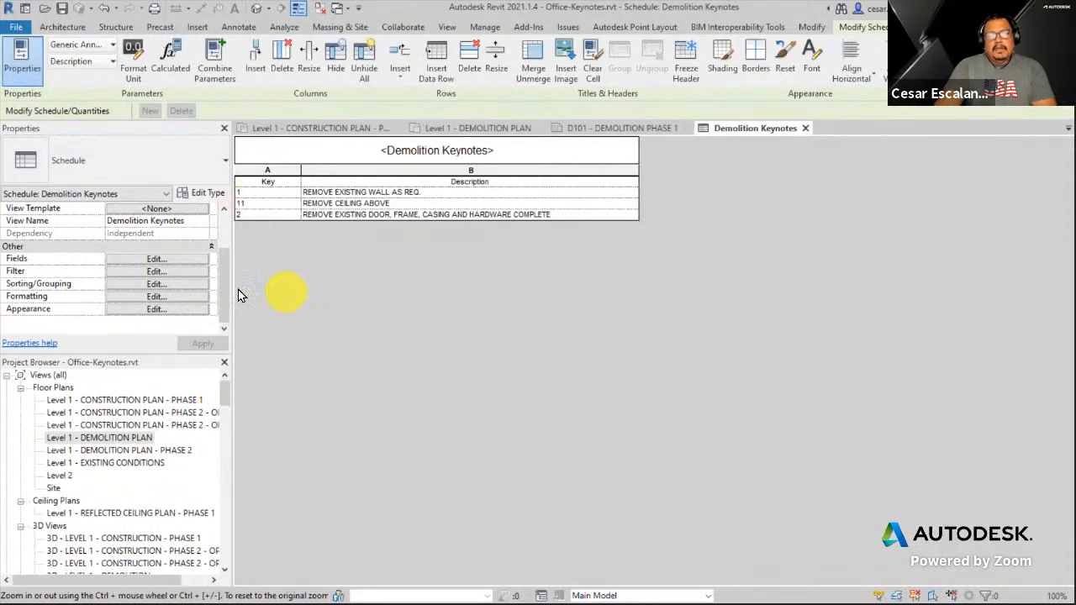
{"action": "left_click", "coordinate": [156, 273]}
{"action": "left_click", "coordinate": [682, 278]}
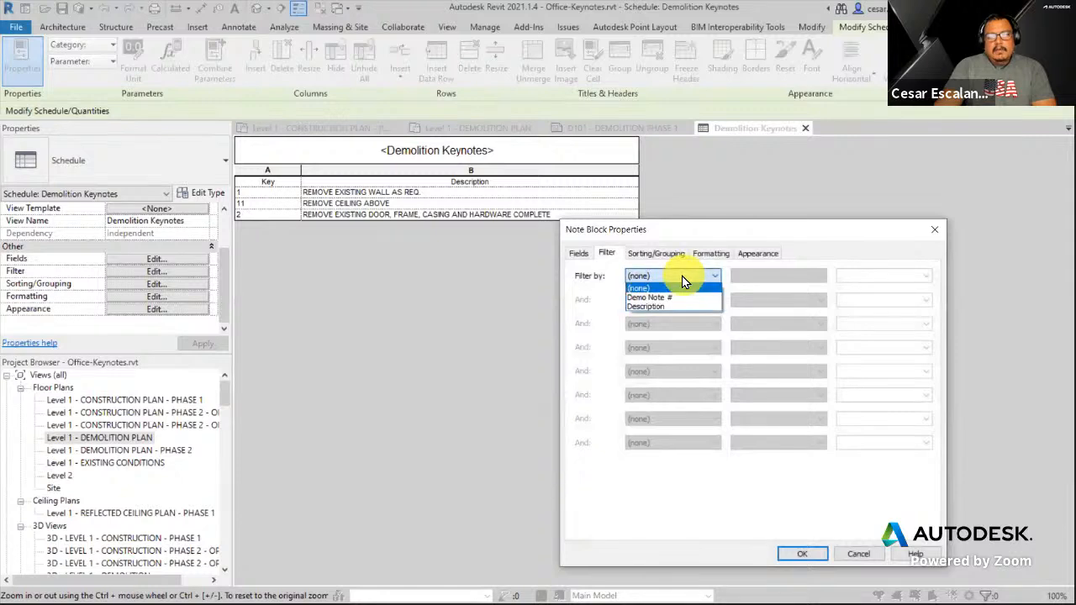
{"action": "left_click", "coordinate": [682, 278]}
{"action": "left_click", "coordinate": [658, 254]}
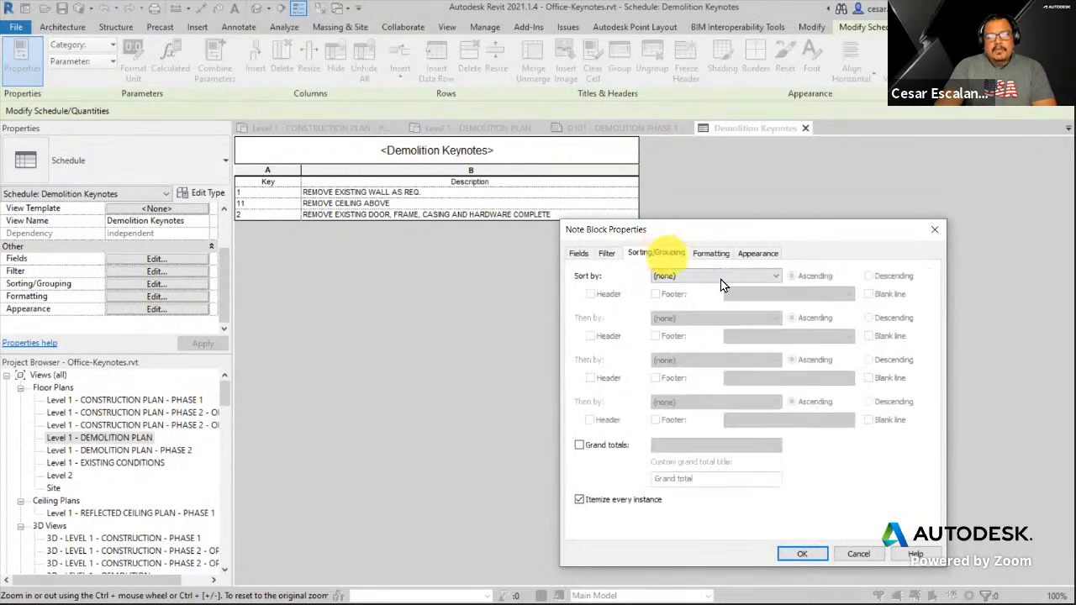
{"action": "left_click", "coordinate": [718, 276]}
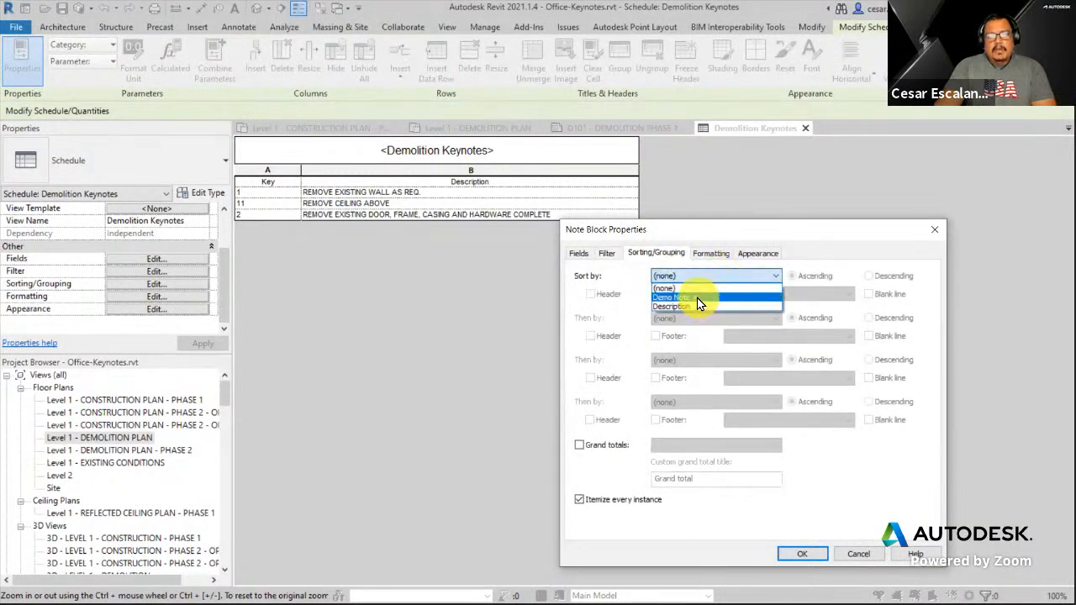
{"action": "left_click", "coordinate": [697, 298]}
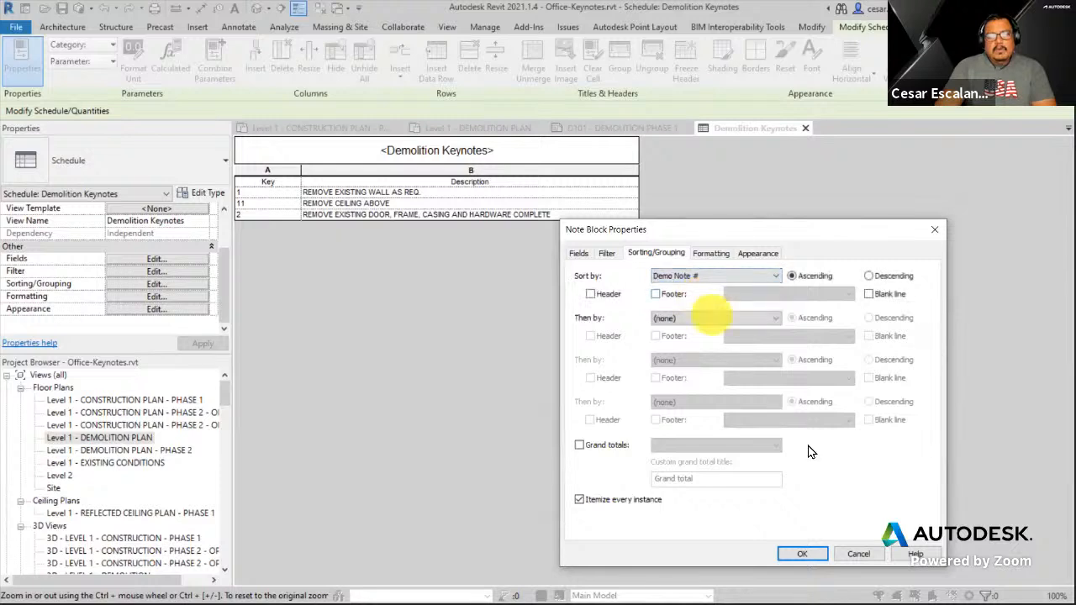
{"action": "left_click", "coordinate": [809, 557]}
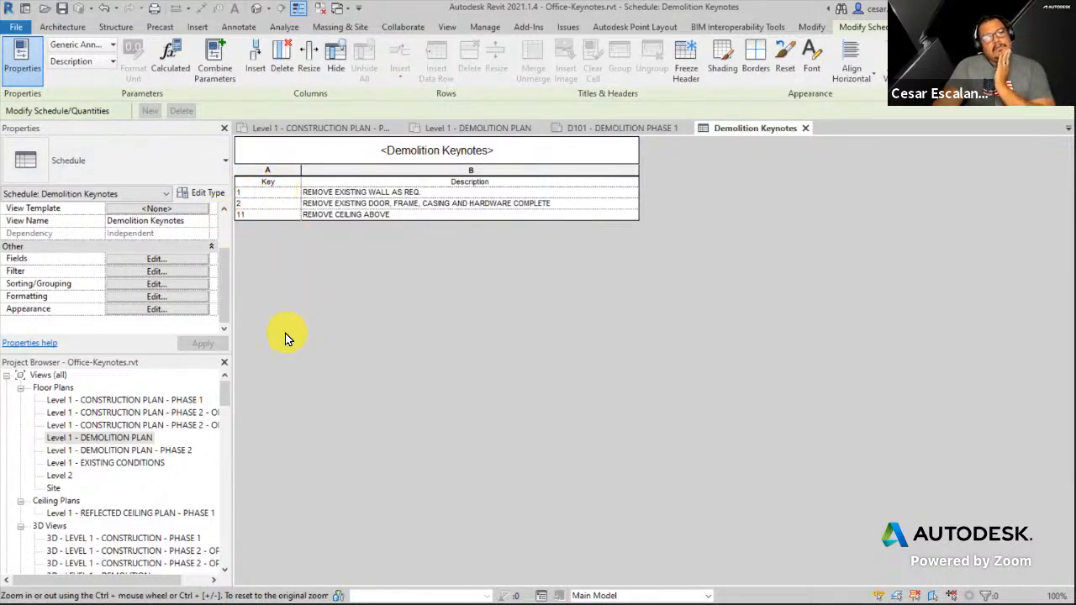
Close the schedule view and place the Demolition Keynotes schedule on sheet D101, between the plan and the title block.
{"action": "left_click", "coordinate": [806, 128]}
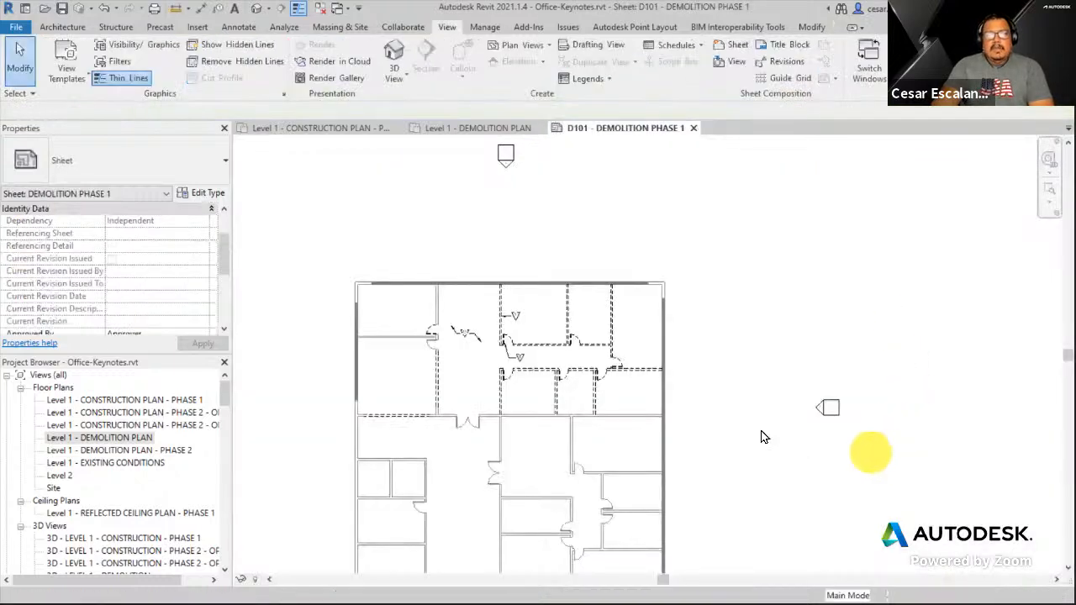
{"action": "scroll", "coordinate": [762, 435], "scroll_direction": "down", "scroll_amount": 5}
{"action": "middle_click_drag", "start_coordinate": [786, 381], "coordinate": [719, 305]}
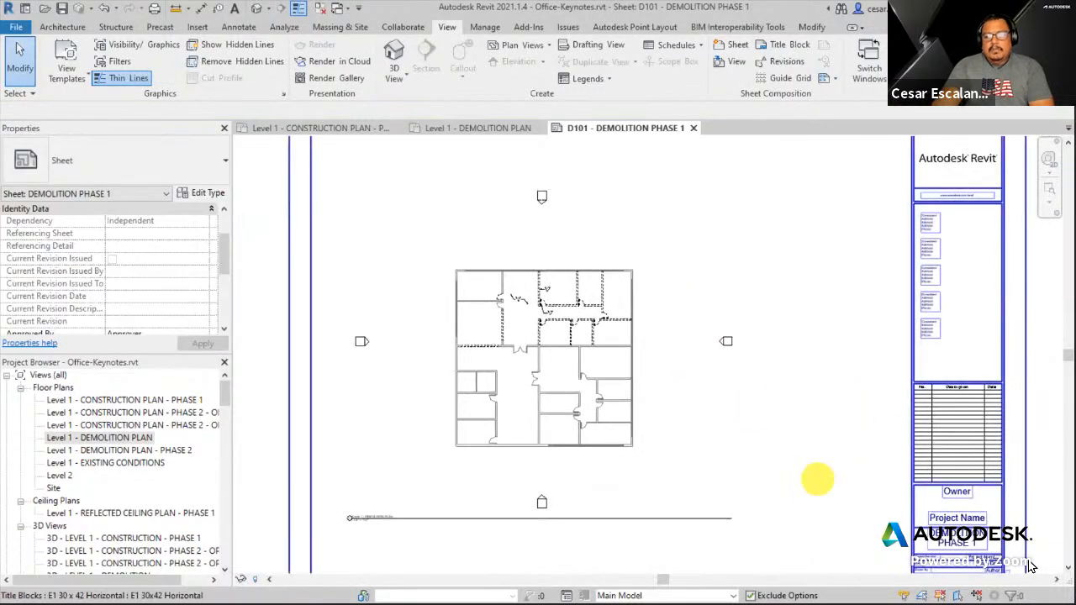
{"action": "left_click_drag", "start_coordinate": [225, 396], "coordinate": [216, 431]}
{"action": "scroll", "coordinate": [216, 431], "scroll_direction": "down", "scroll_amount": 1}
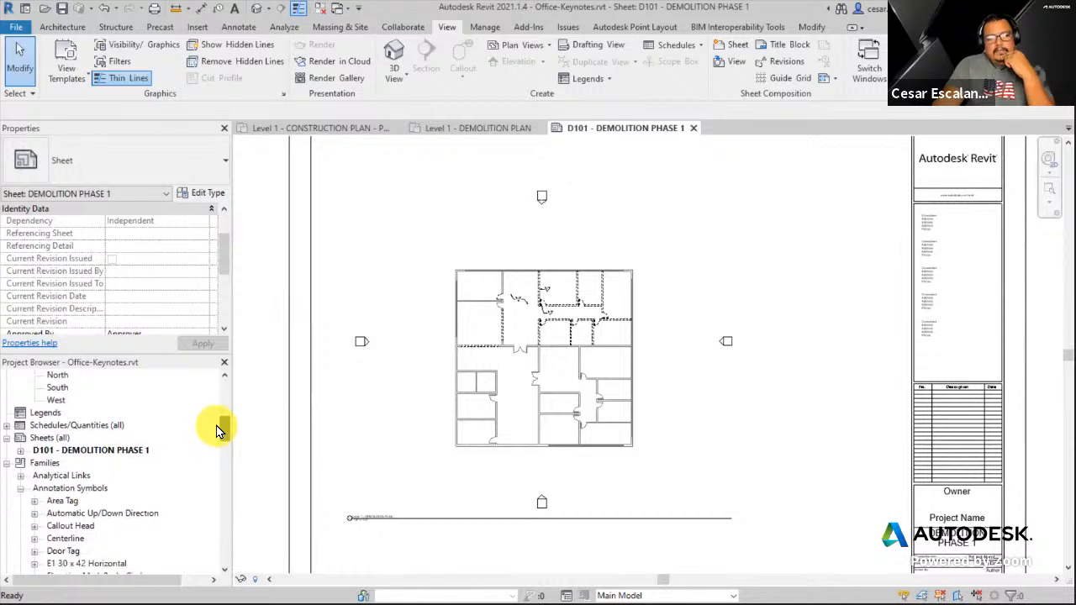
{"action": "left_click", "coordinate": [7, 426]}
{"action": "left_click", "coordinate": [64, 450]}
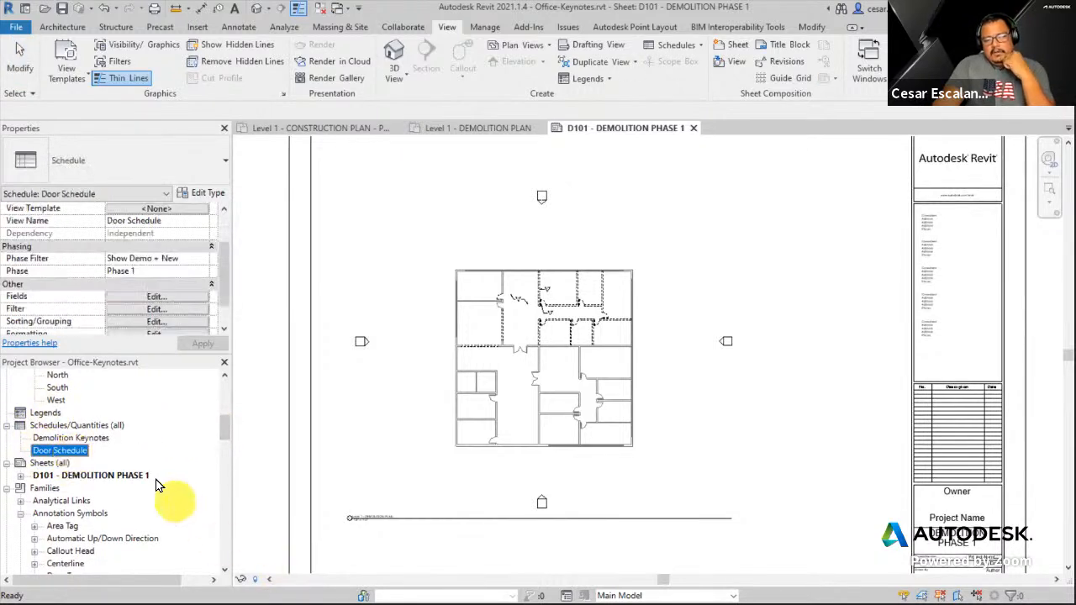
{"action": "left_click", "coordinate": [88, 438]}
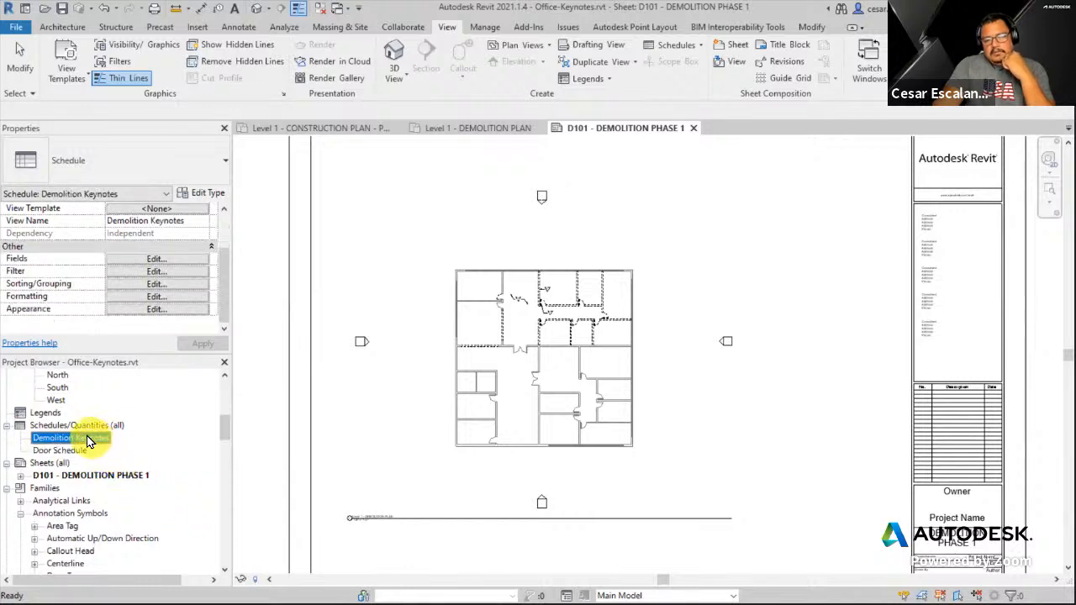
{"action": "left_click_drag", "start_coordinate": [83, 437], "coordinate": [794, 277]}
{"action": "left_click", "coordinate": [802, 273]}
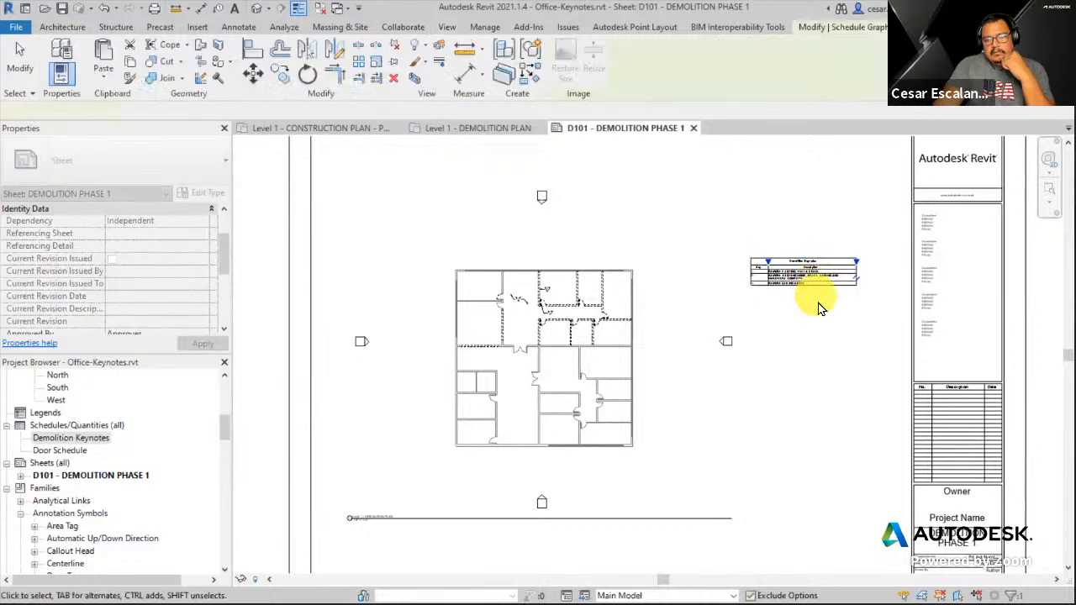
Narrow the Key column and widen the Description column of the placed schedule so every note fits on one line.
{"action": "scroll", "coordinate": [819, 296], "scroll_direction": "up", "scroll_amount": 5}
{"action": "middle_click_drag", "start_coordinate": [816, 300], "coordinate": [701, 432]}
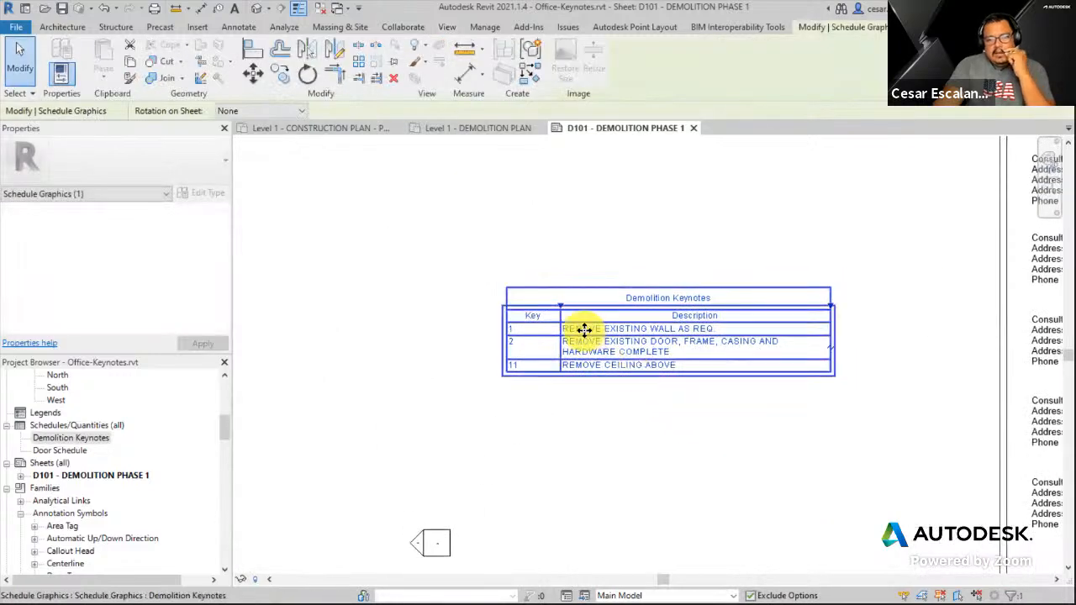
{"action": "scroll", "coordinate": [548, 297], "scroll_direction": "up", "scroll_amount": 2}
{"action": "left_click_drag", "start_coordinate": [547, 294], "coordinate": [516, 296]}
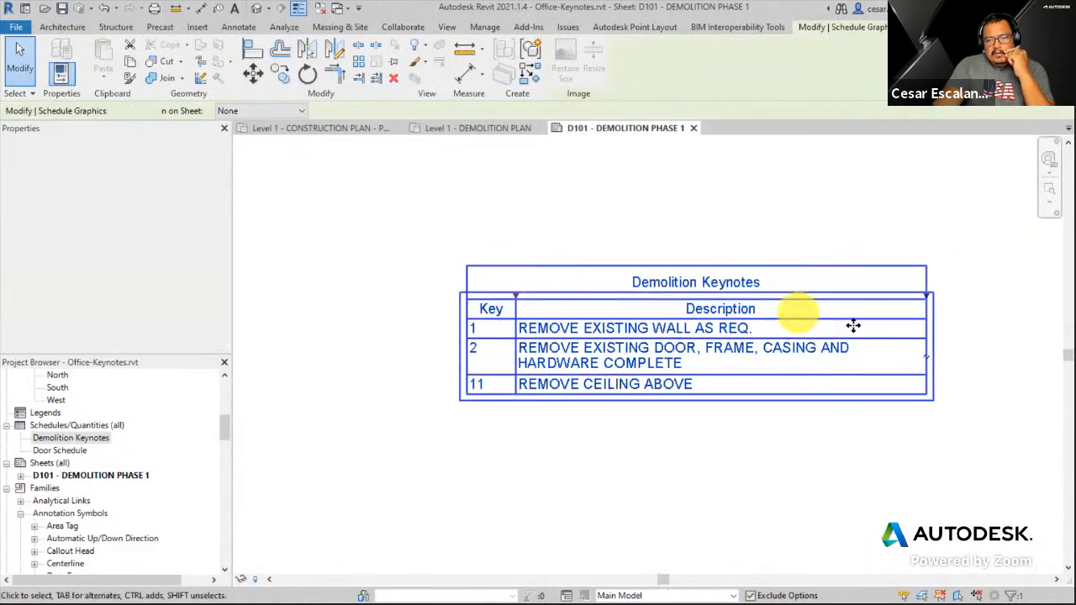
{"action": "left_click_drag", "start_coordinate": [934, 299], "coordinate": [994, 286]}
{"action": "scroll", "coordinate": [953, 307], "scroll_direction": "up", "scroll_amount": 2}
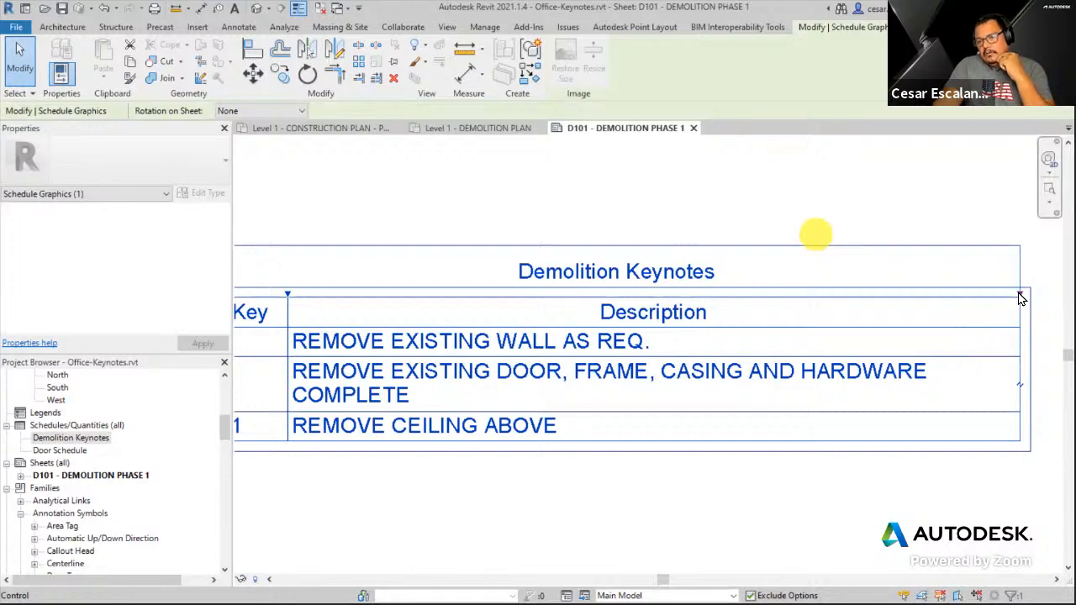
{"action": "left_click_drag", "start_coordinate": [1020, 299], "coordinate": [1050, 296]}
{"action": "scroll", "coordinate": [945, 348], "scroll_direction": "down", "scroll_amount": 2}
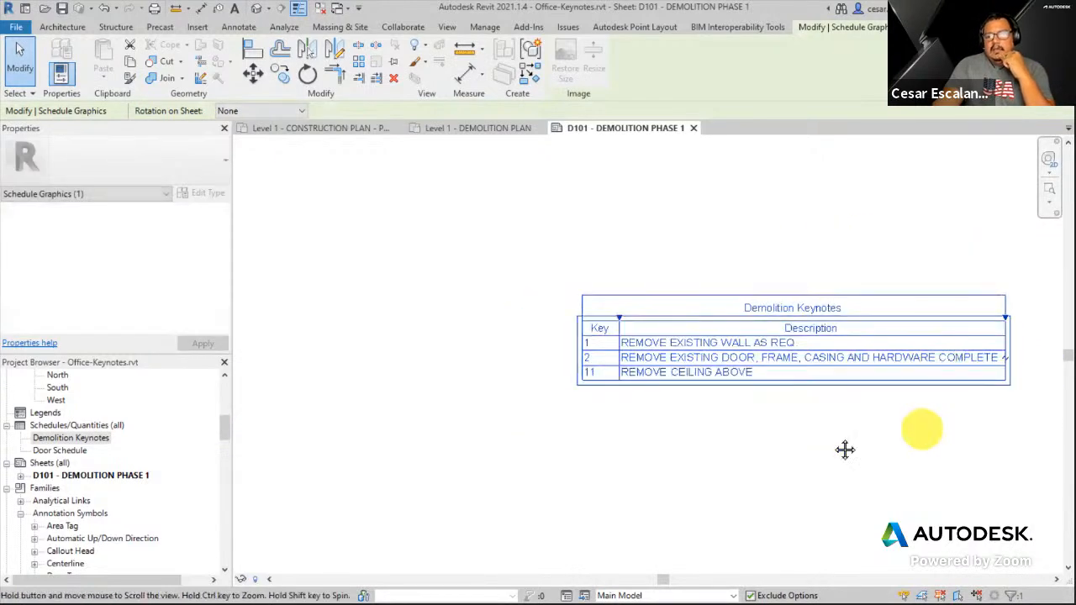
{"action": "middle_click_drag", "start_coordinate": [845, 449], "coordinate": [660, 469]}
{"action": "left_click", "coordinate": [876, 554]}
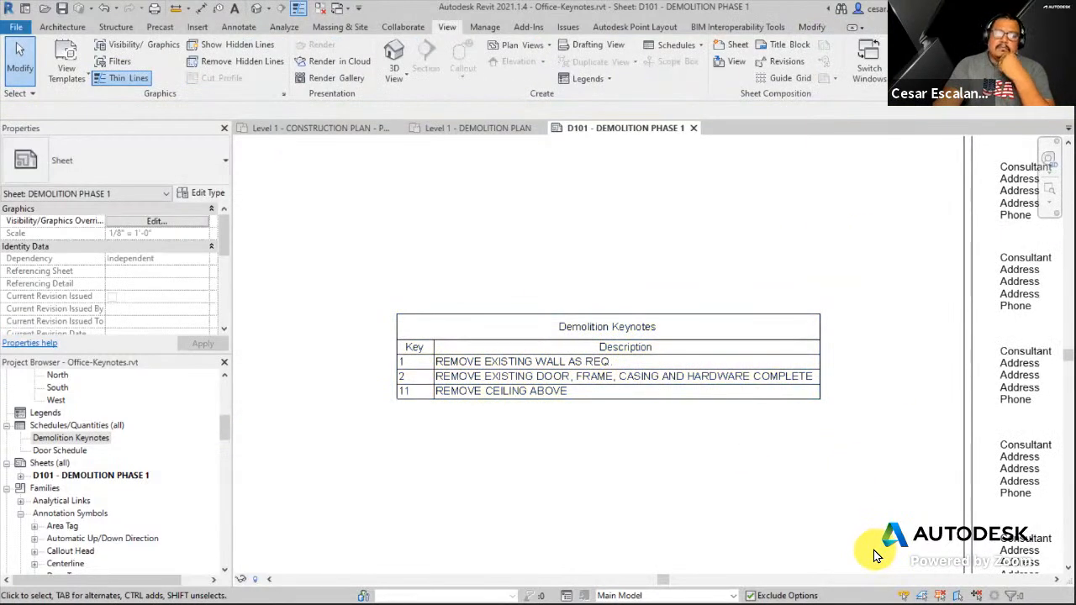
Activate the Level 1 demolition plan view on the sheet for editing.
{"action": "middle_click_drag", "start_coordinate": [717, 491], "coordinate": [936, 404]}
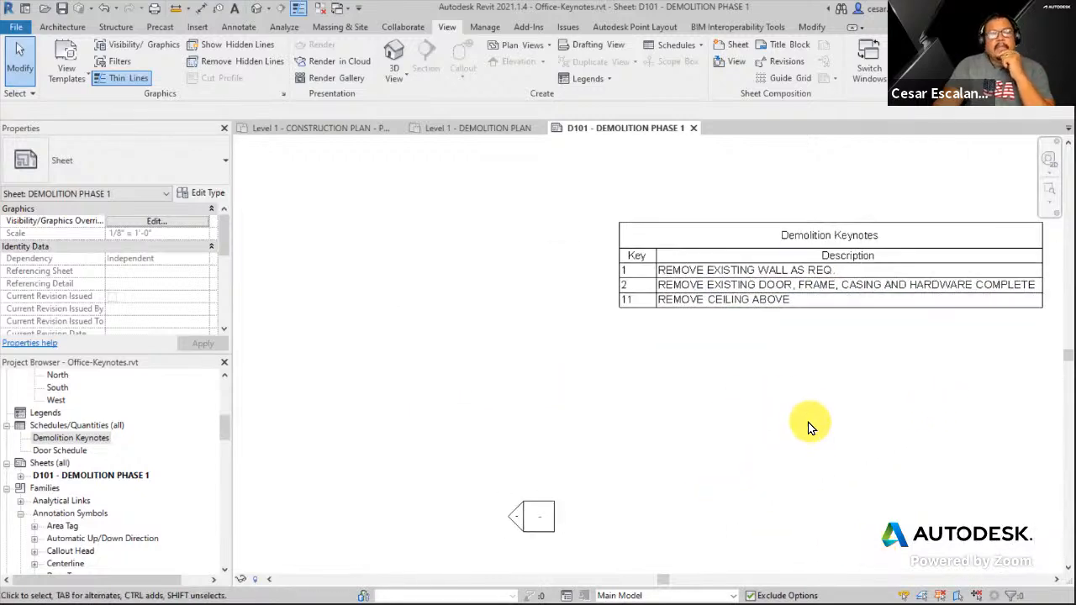
{"action": "scroll", "coordinate": [809, 426], "scroll_direction": "down", "scroll_amount": 3}
{"action": "middle_click_drag", "start_coordinate": [625, 463], "coordinate": [782, 413]}
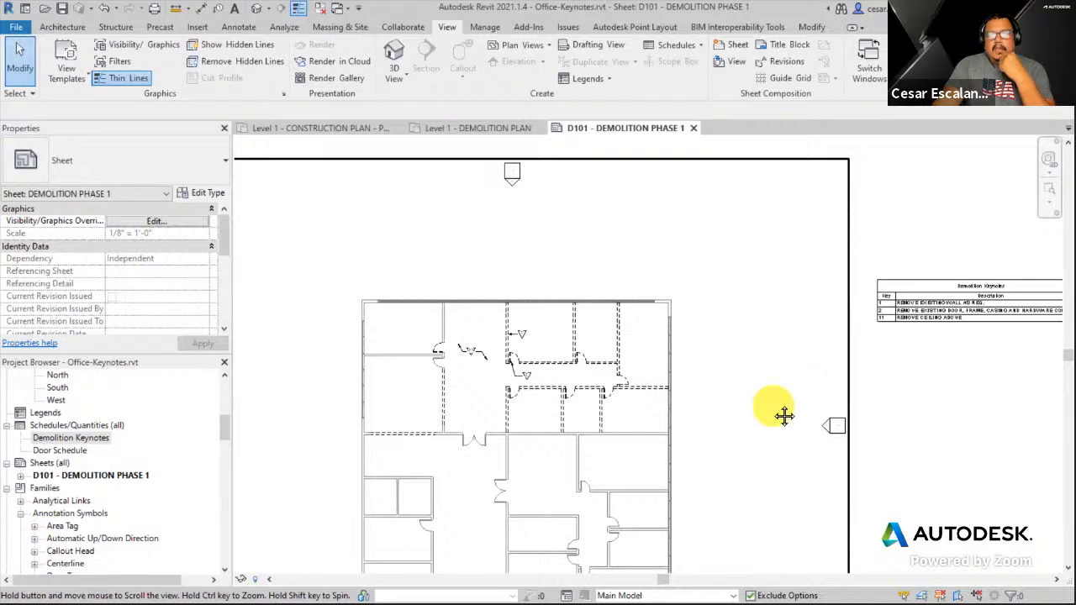
{"action": "double_click", "coordinate": [492, 413]}
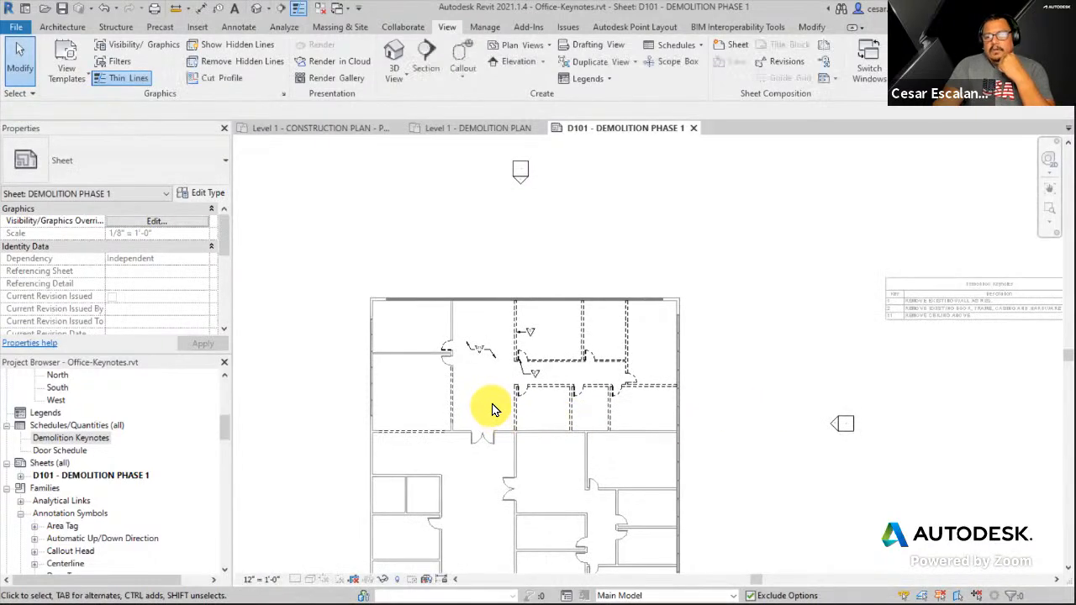
Delete the keynote 11 symbol from the demolition plan, return to the sheet, and undo the deletion.
{"action": "left_click", "coordinate": [480, 348]}
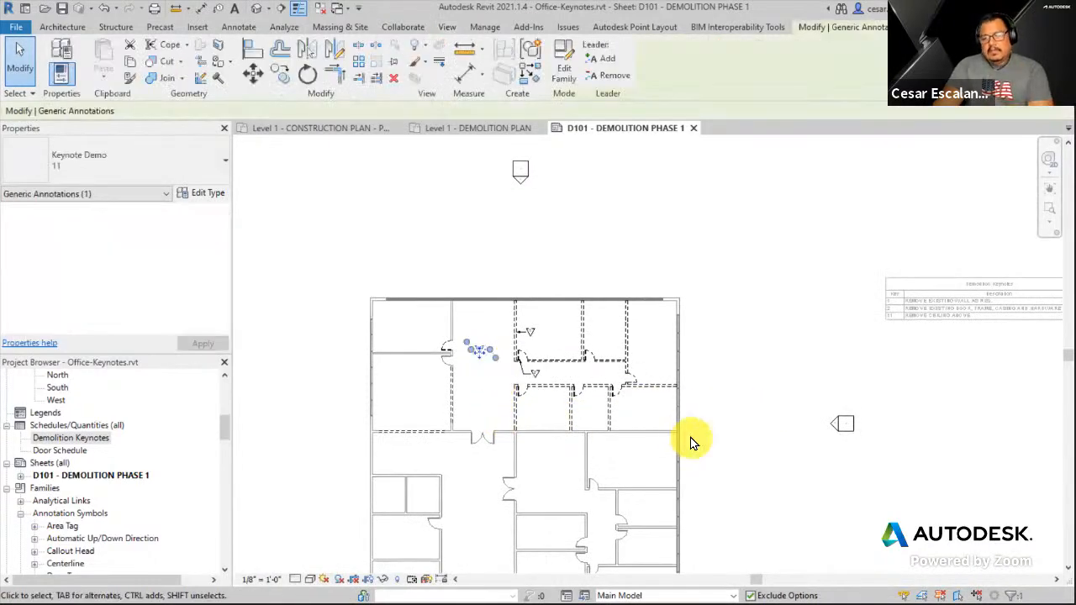
{"action": "key", "text": "Delete"}
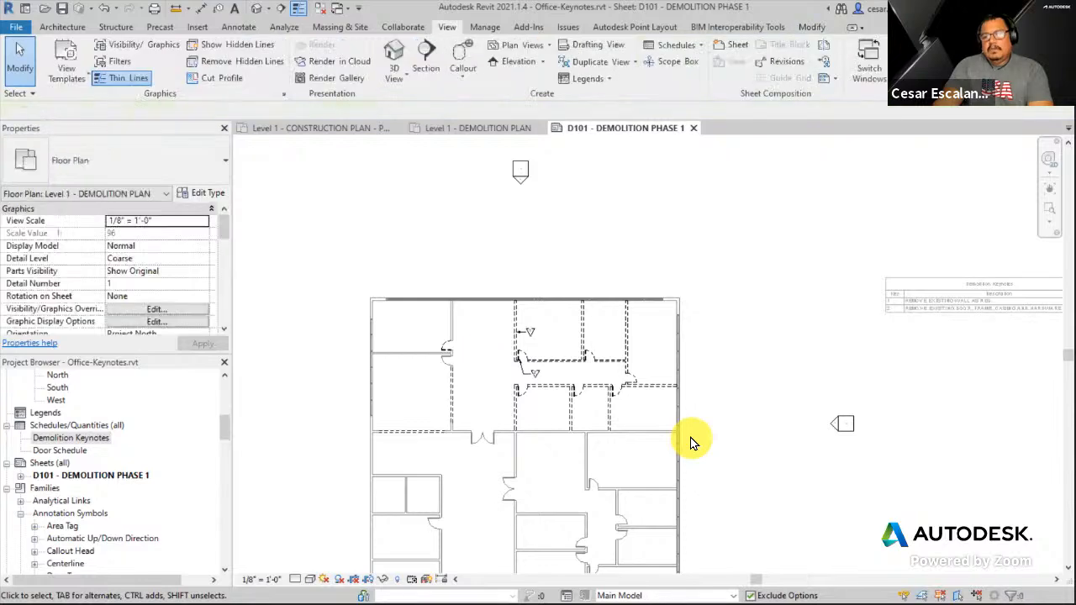
{"action": "double_click", "coordinate": [978, 404]}
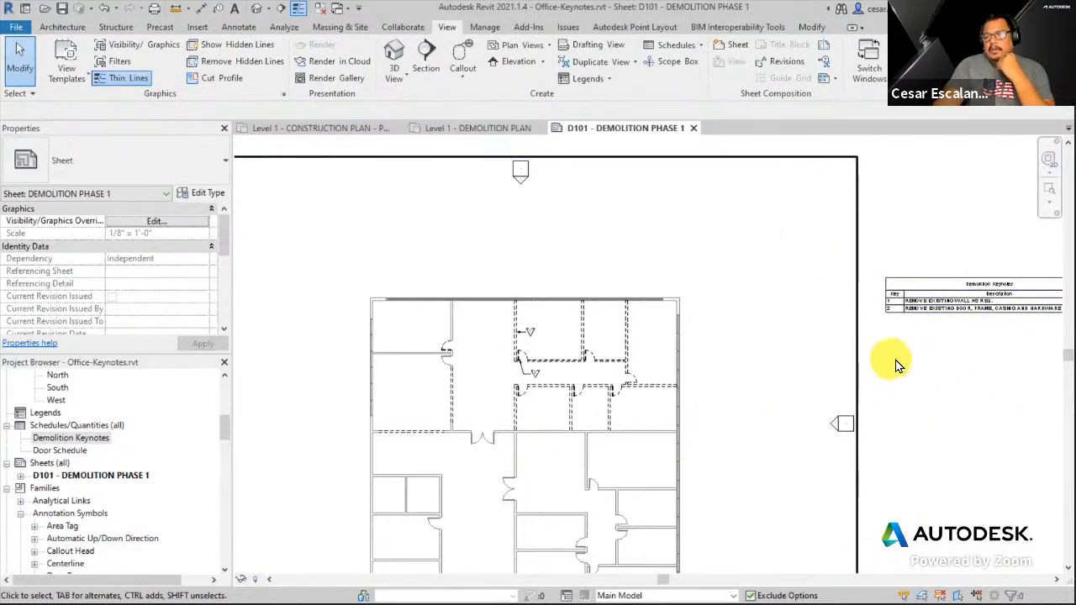
{"action": "middle_click_drag", "start_coordinate": [894, 360], "coordinate": [845, 349]}
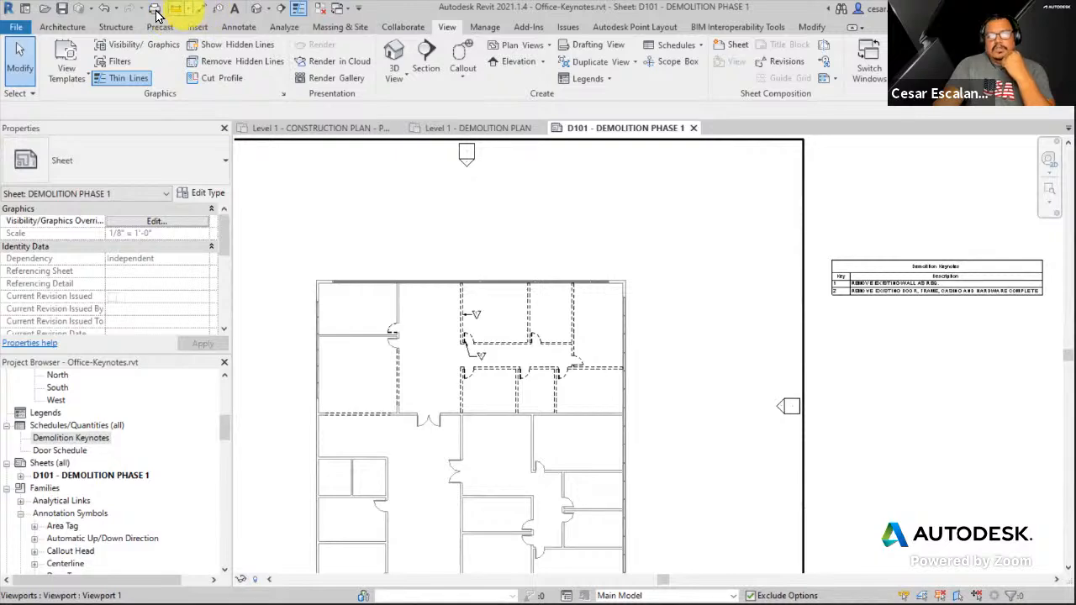
{"action": "left_click", "coordinate": [104, 8]}
Copy the keynote 1 symbol from the demolished wall into the adjacent room along the north side.
{"action": "middle_click_drag", "start_coordinate": [607, 413], "coordinate": [420, 381]}
{"action": "scroll", "coordinate": [387, 361], "scroll_direction": "up", "scroll_amount": 1}
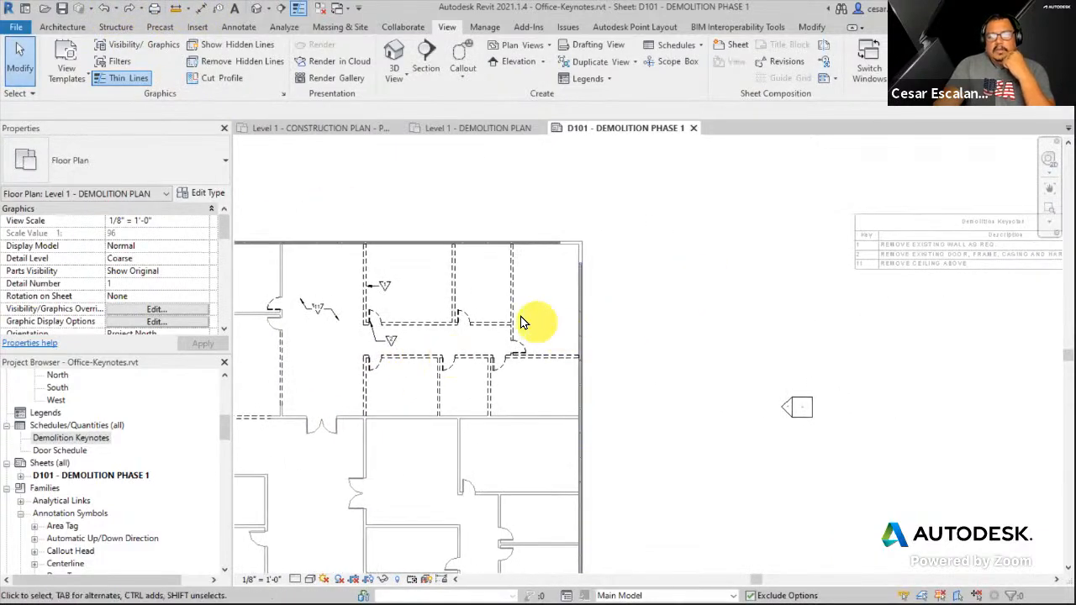
{"action": "middle_click_drag", "start_coordinate": [521, 325], "coordinate": [537, 321]}
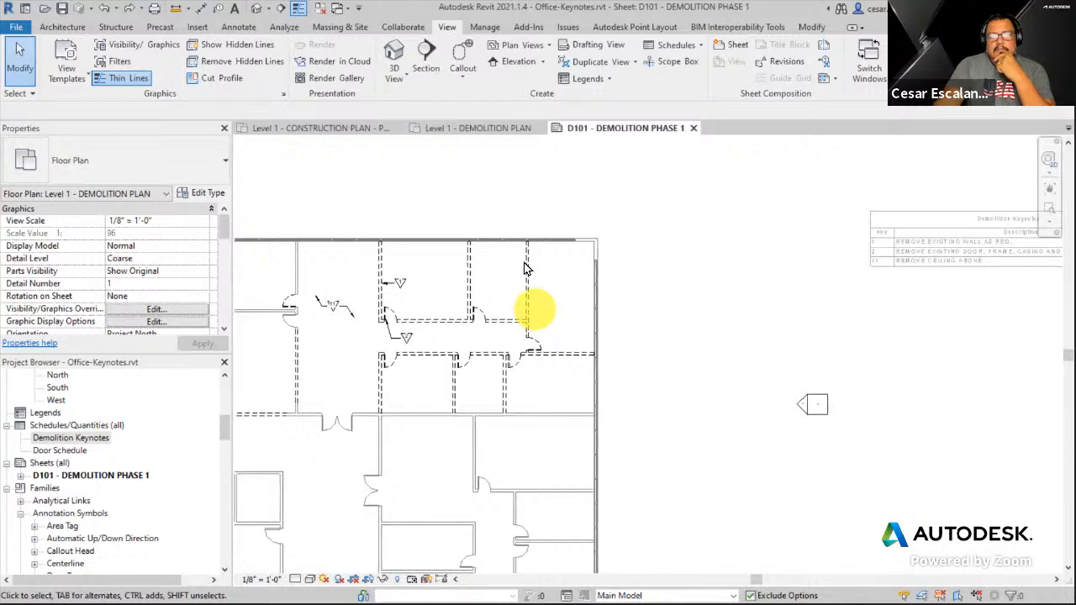
{"action": "left_click", "coordinate": [400, 284]}
{"action": "left_click", "coordinate": [282, 74]}
{"action": "left_click", "coordinate": [403, 284]}
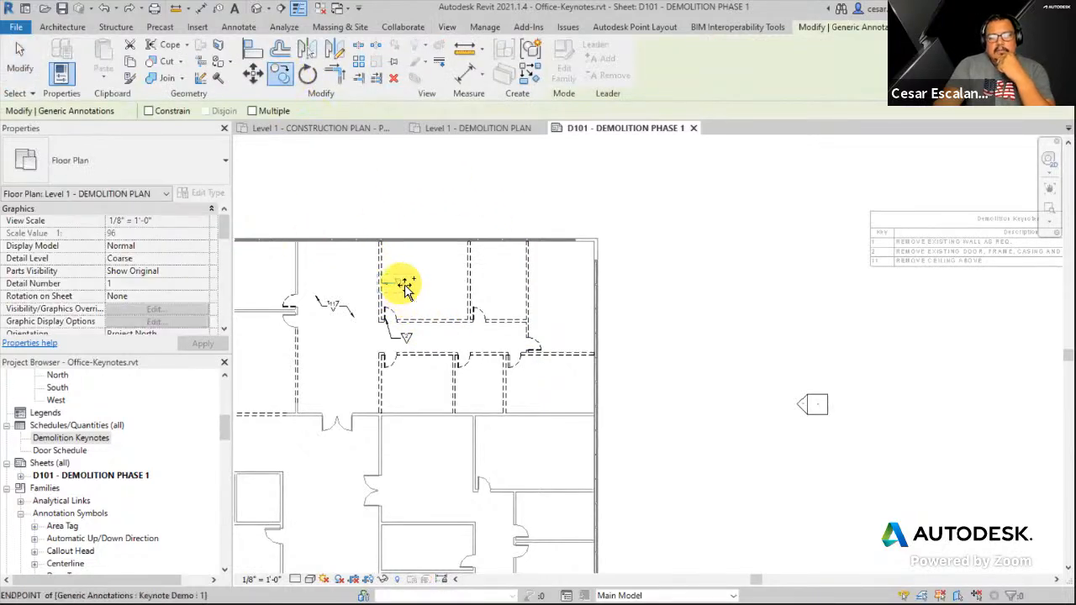
{"action": "left_click", "coordinate": [496, 283]}
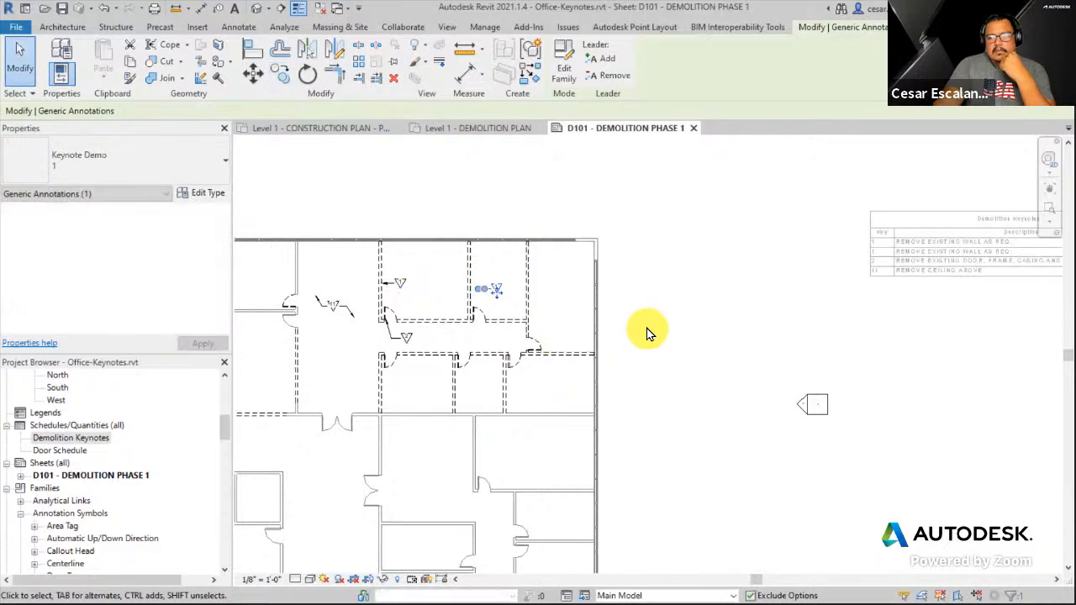
Copy the new keynote 1 symbol into the northeast corner room, just above its horizontal demolished wall.
{"action": "scroll", "coordinate": [485, 303], "scroll_direction": "up", "scroll_amount": 1}
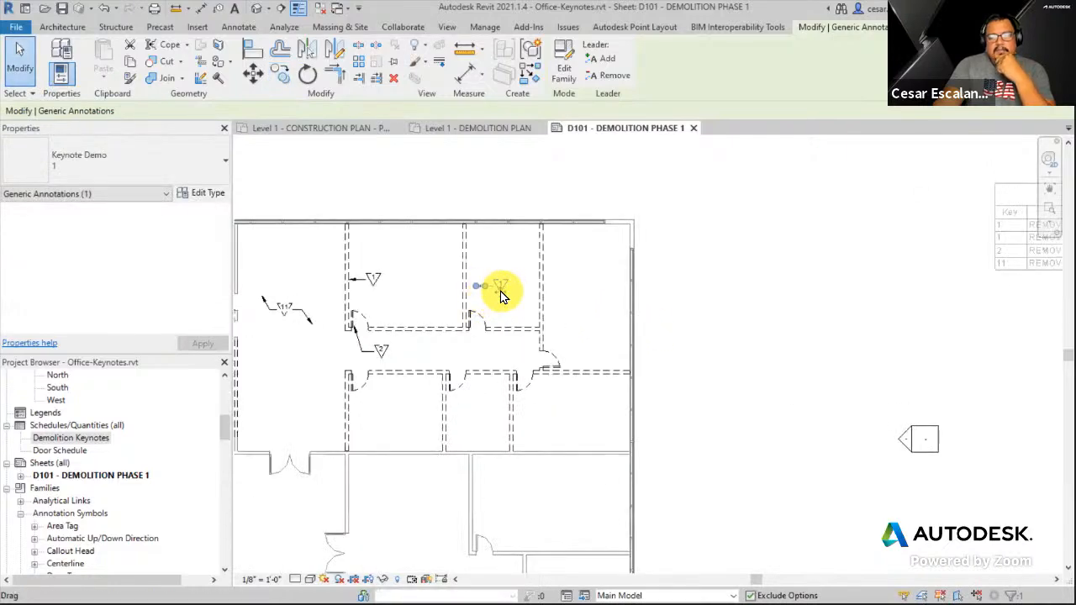
{"action": "left_click", "coordinate": [253, 74]}
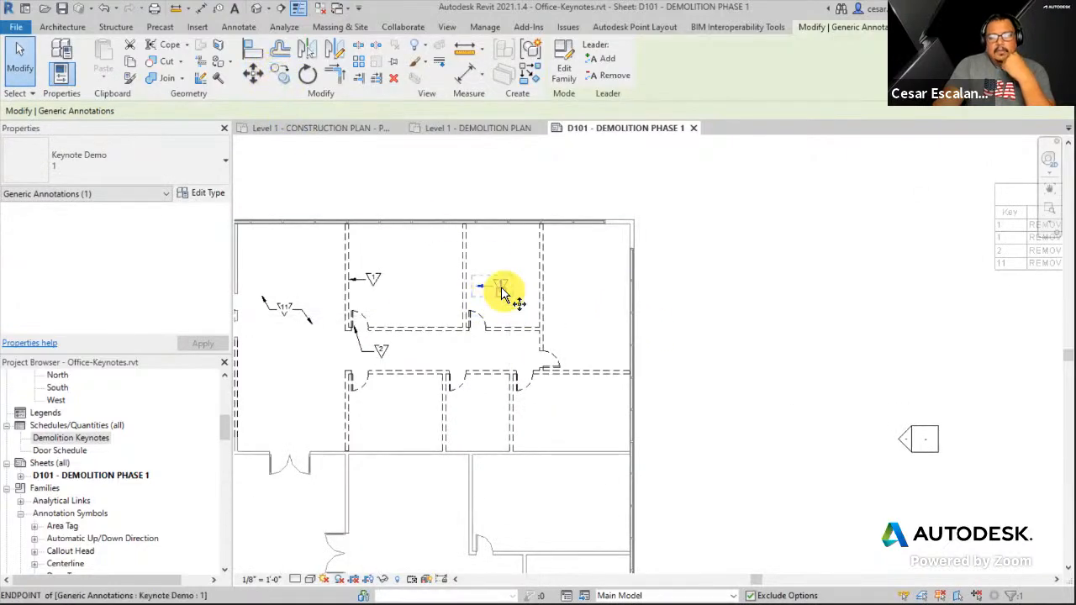
{"action": "left_click", "coordinate": [502, 288]}
{"action": "left_click", "coordinate": [607, 363]}
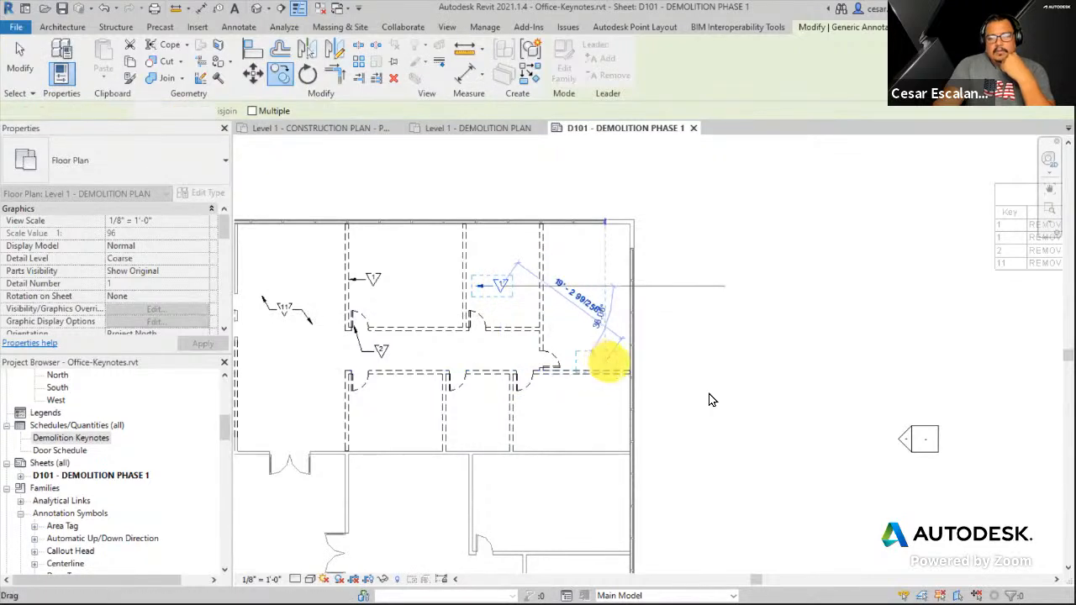
{"action": "scroll", "coordinate": [578, 363], "scroll_direction": "up", "scroll_amount": 1}
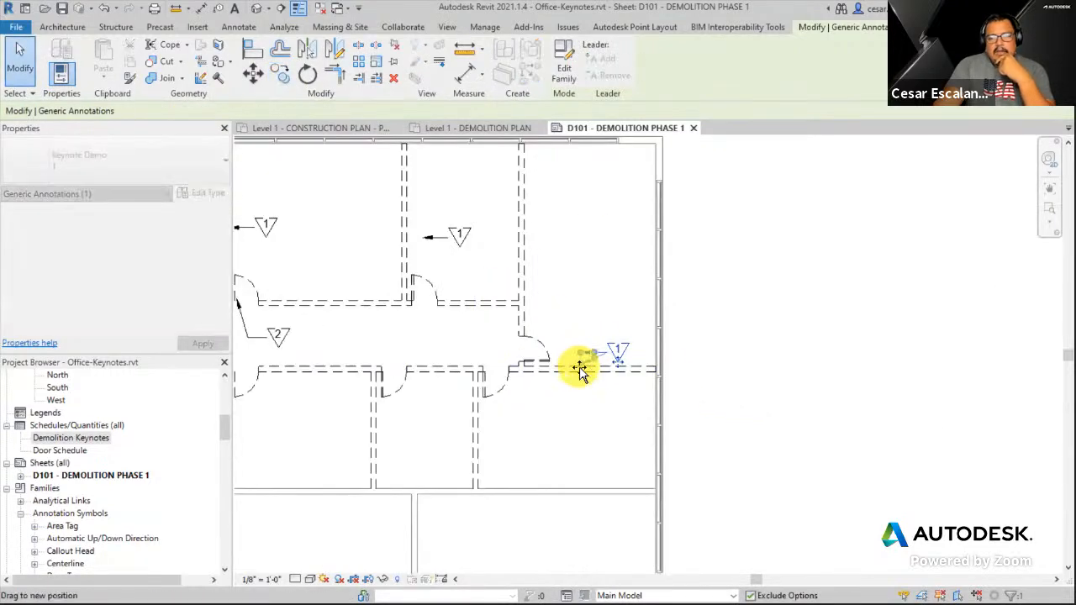
Adjust the leaders of both copied keynote 1 symbols so their arrows touch the adjacent demolished walls.
{"action": "left_click_drag", "start_coordinate": [579, 367], "coordinate": [595, 352]}
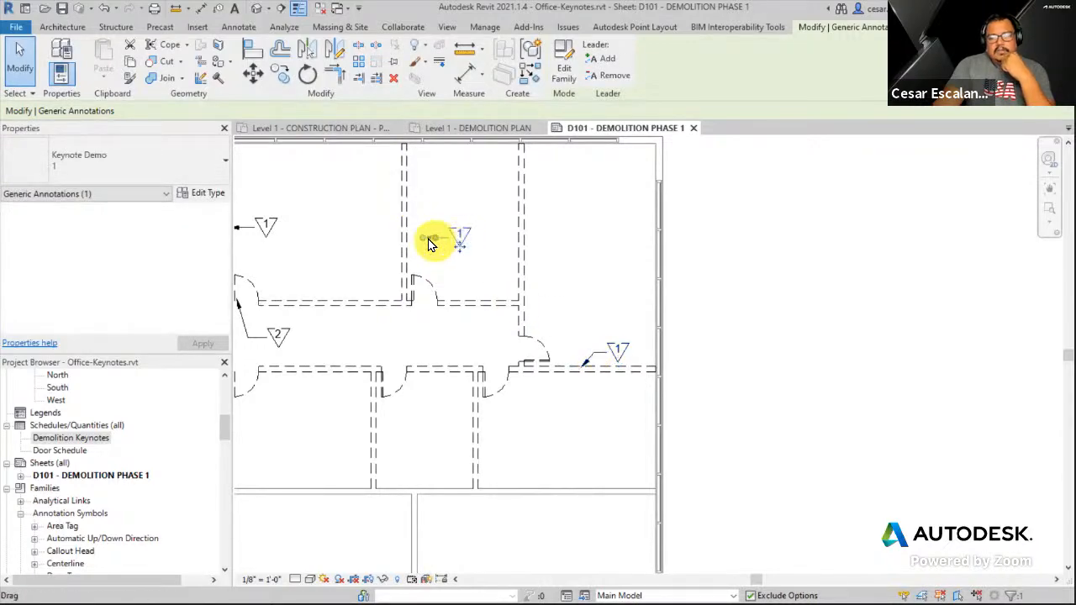
{"action": "left_click_drag", "start_coordinate": [424, 238], "coordinate": [404, 237]}
{"action": "left_click", "coordinate": [787, 275]}
{"action": "scroll", "coordinate": [773, 296], "scroll_direction": "down", "scroll_amount": 2}
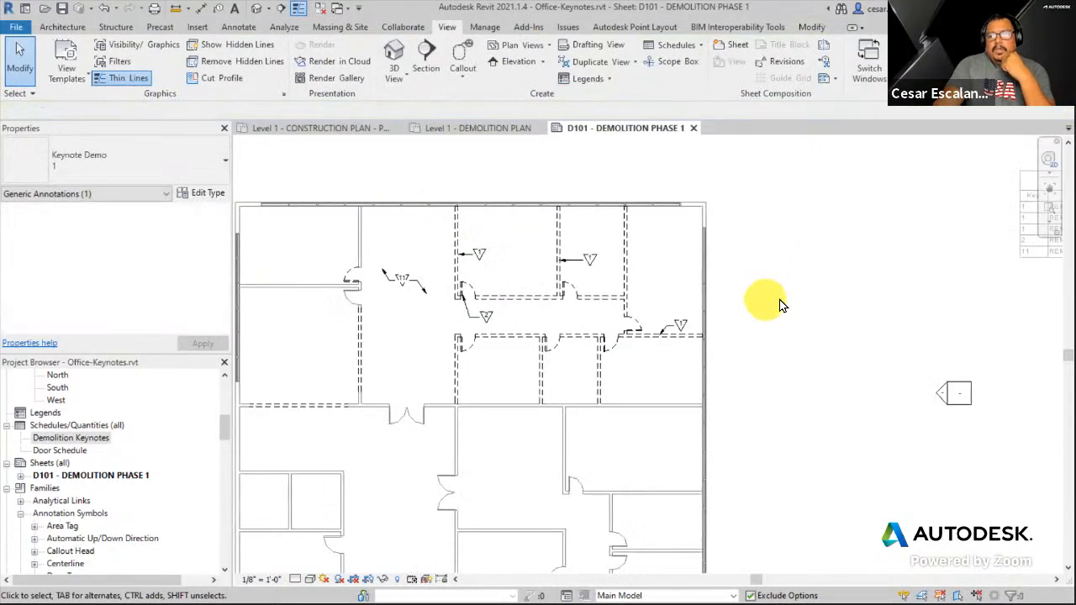
Deactivate the demolition plan view on the sheet and review the key rows of the Demolition Keynotes schedule.
{"action": "middle_click_drag", "start_coordinate": [779, 301], "coordinate": [594, 310]}
{"action": "double_click", "coordinate": [877, 360]}
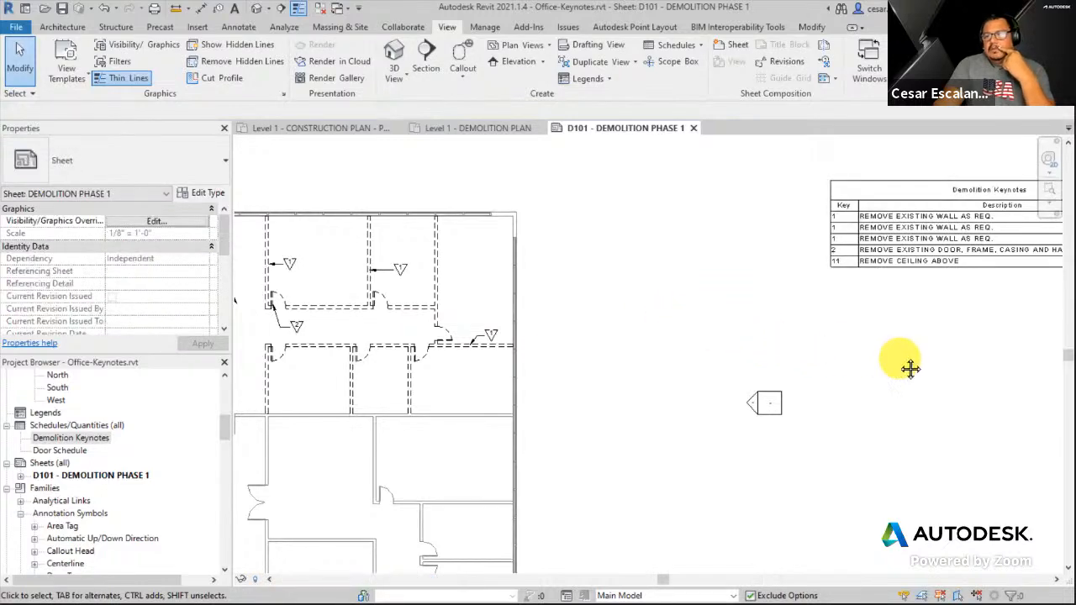
{"action": "scroll", "coordinate": [884, 353], "scroll_direction": "down", "scroll_amount": 2}
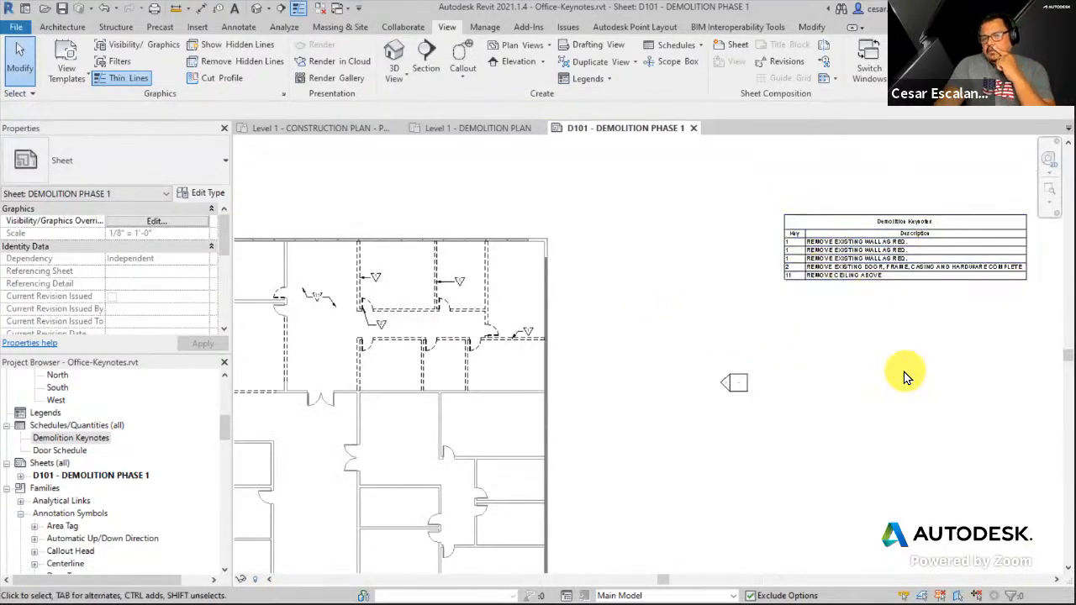
{"action": "scroll", "coordinate": [647, 328], "scroll_direction": "up", "scroll_amount": 1}
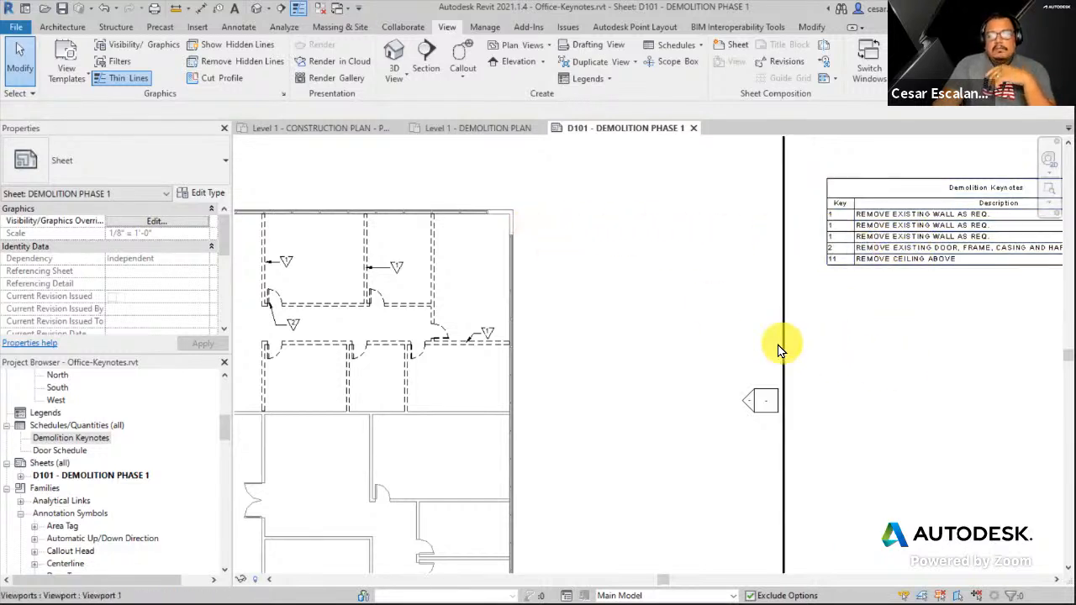
{"action": "scroll", "coordinate": [866, 218], "scroll_direction": "up", "scroll_amount": 2}
{"action": "middle_click_drag", "start_coordinate": [730, 353], "coordinate": [397, 430]}
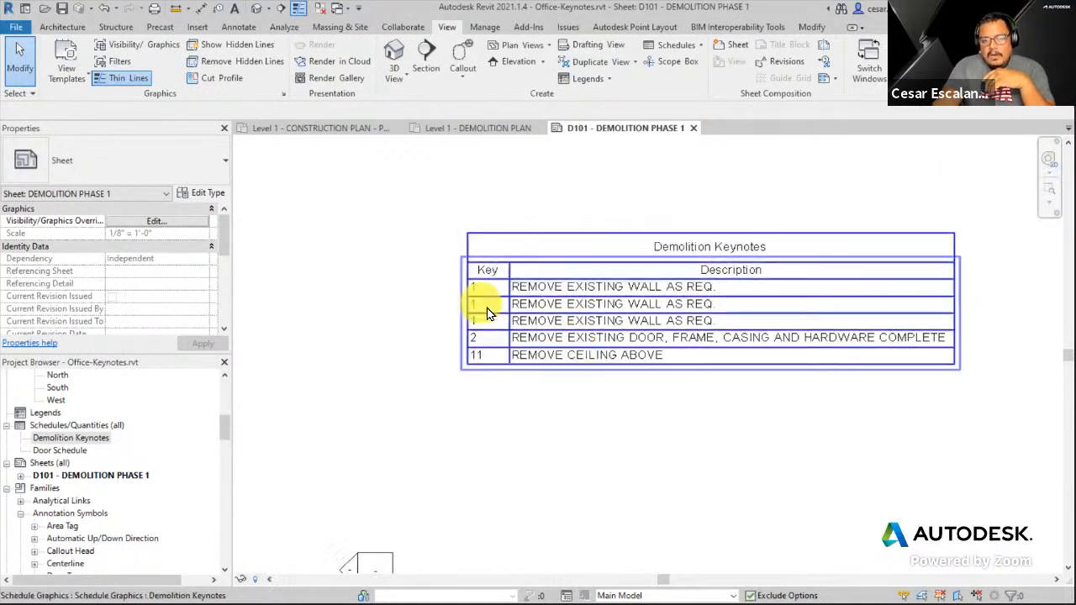
{"action": "scroll", "coordinate": [788, 370], "scroll_direction": "down", "scroll_amount": 5}
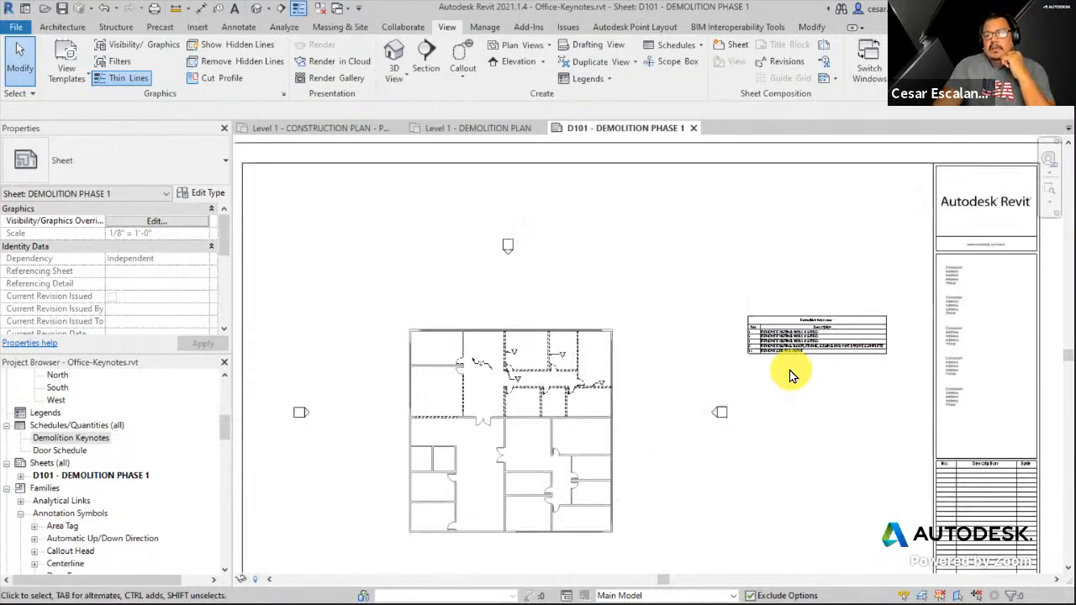
Open the Demolition Keynotes schedule from the sheet and turn off Itemize every instance in its sorting/grouping settings.
{"action": "double_click", "coordinate": [795, 345]}
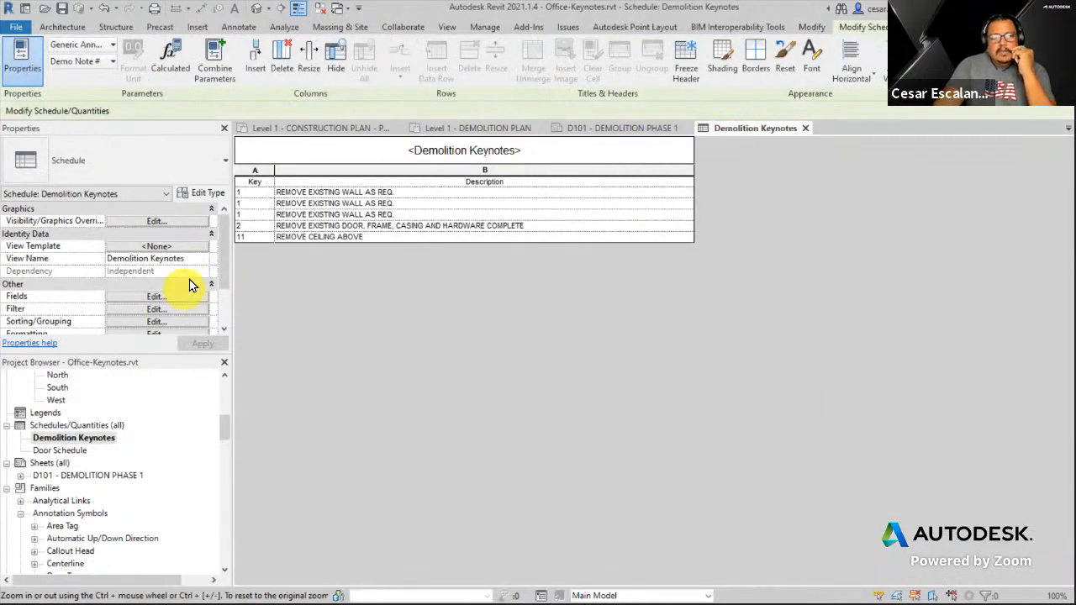
{"action": "left_click", "coordinate": [154, 322]}
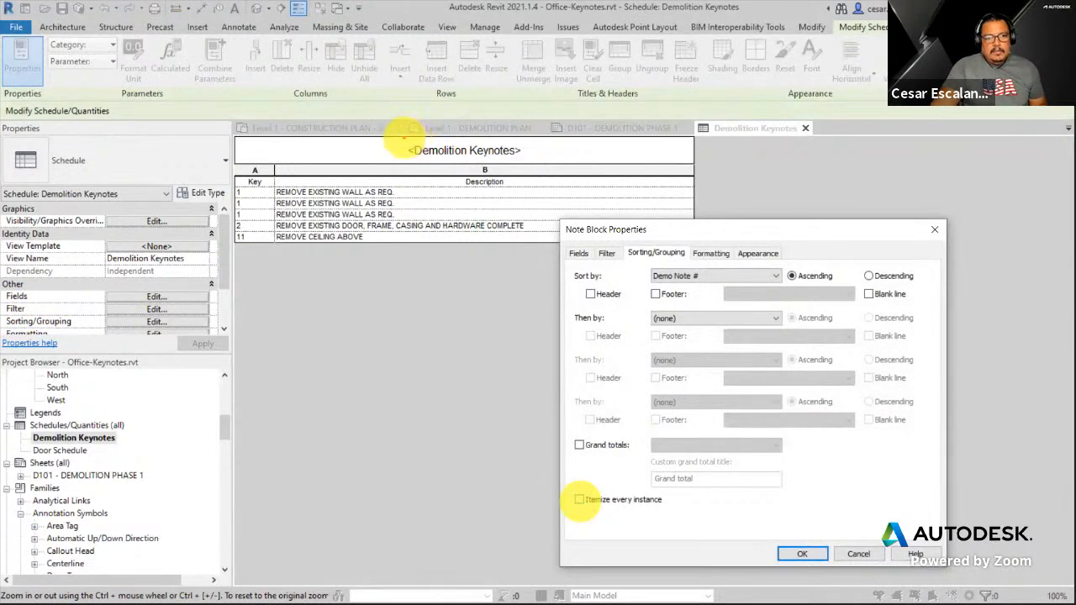
{"action": "left_click_drag", "start_coordinate": [404, 139], "coordinate": [546, 166]}
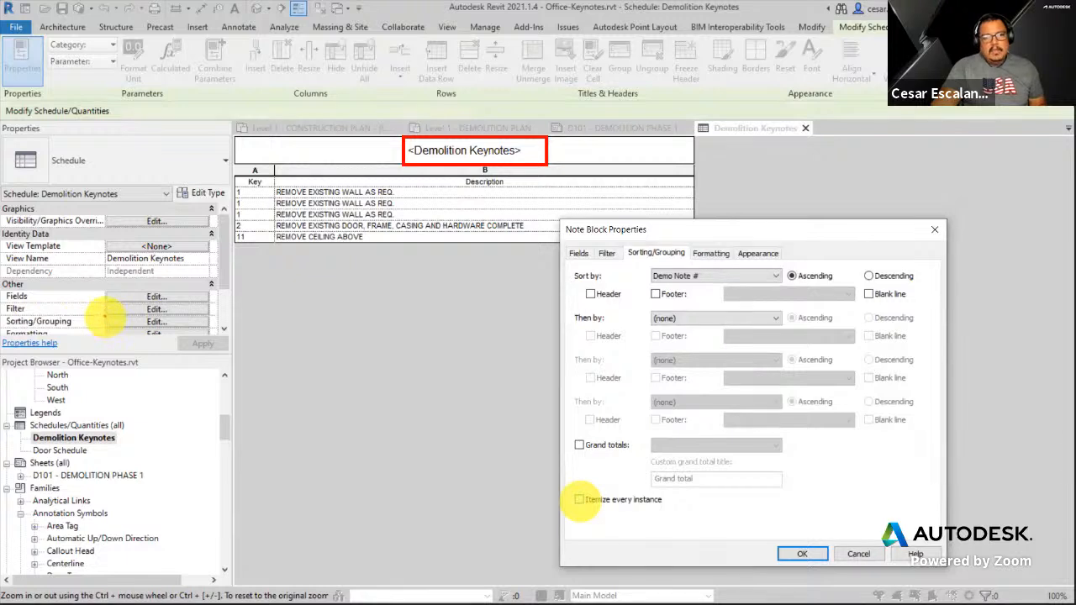
{"action": "left_click_drag", "start_coordinate": [105, 314], "coordinate": [205, 328]}
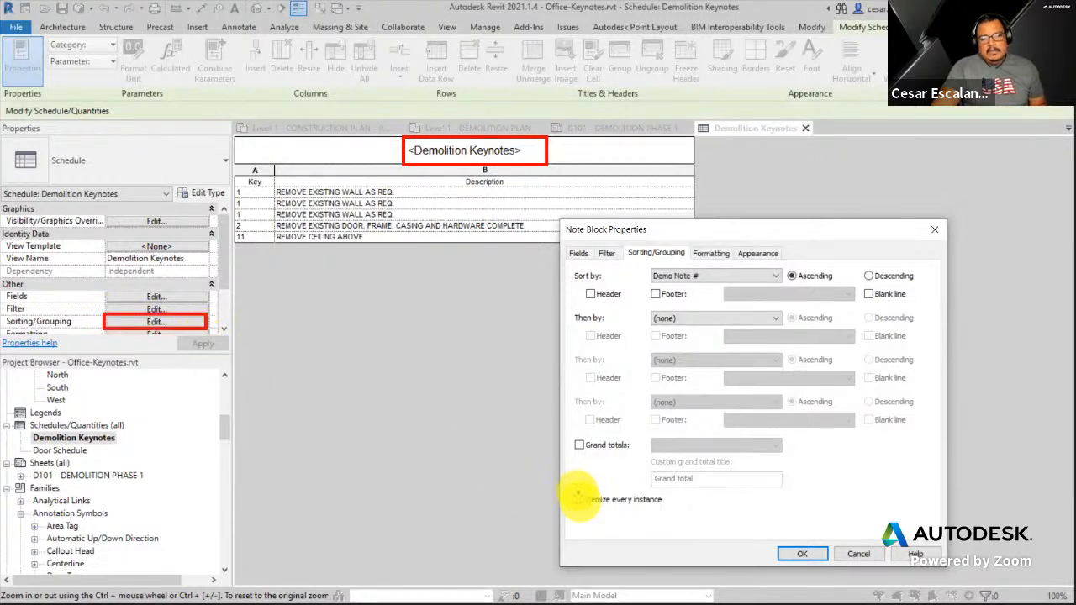
{"action": "left_click_drag", "start_coordinate": [570, 487], "coordinate": [607, 515]}
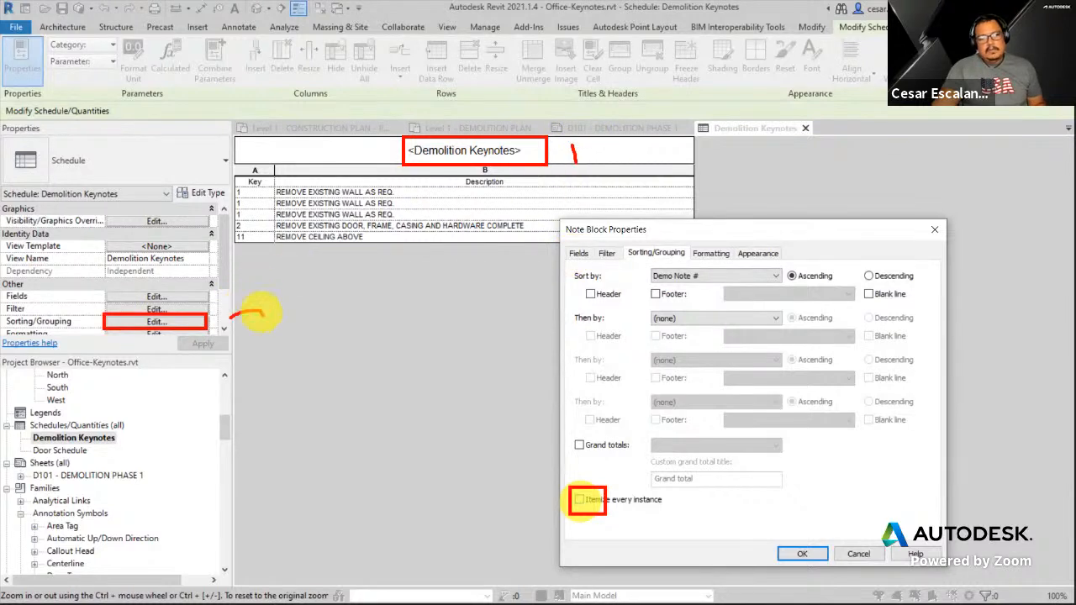
{"action": "left_click_drag", "start_coordinate": [630, 496], "coordinate": [630, 528]}
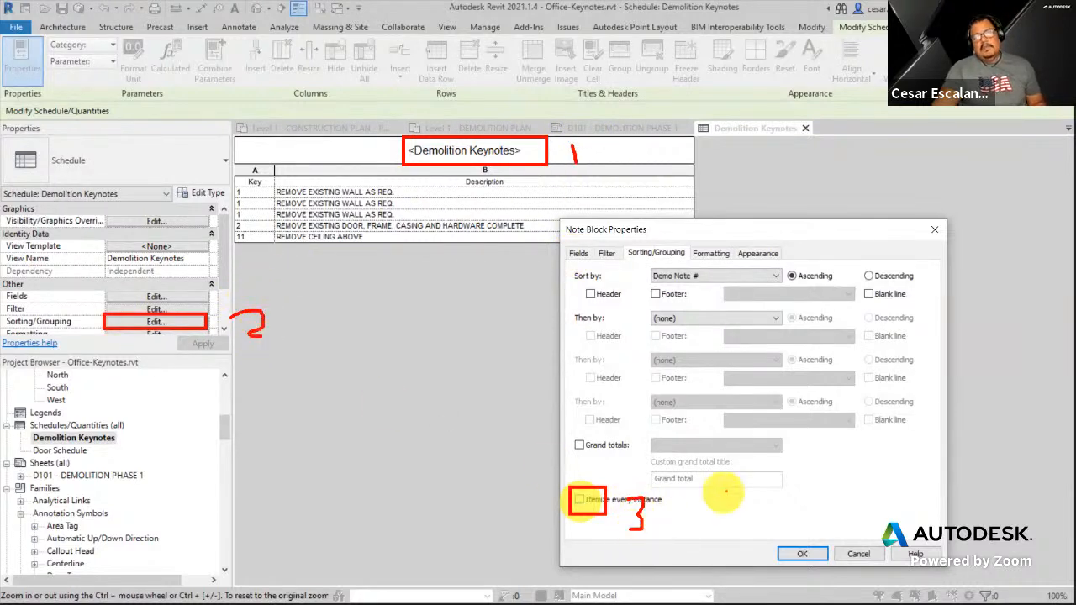
Accept the note block's sorting/grouping settings and close the schedule view to return to sheet D101.
{"action": "left_click", "coordinate": [805, 554]}
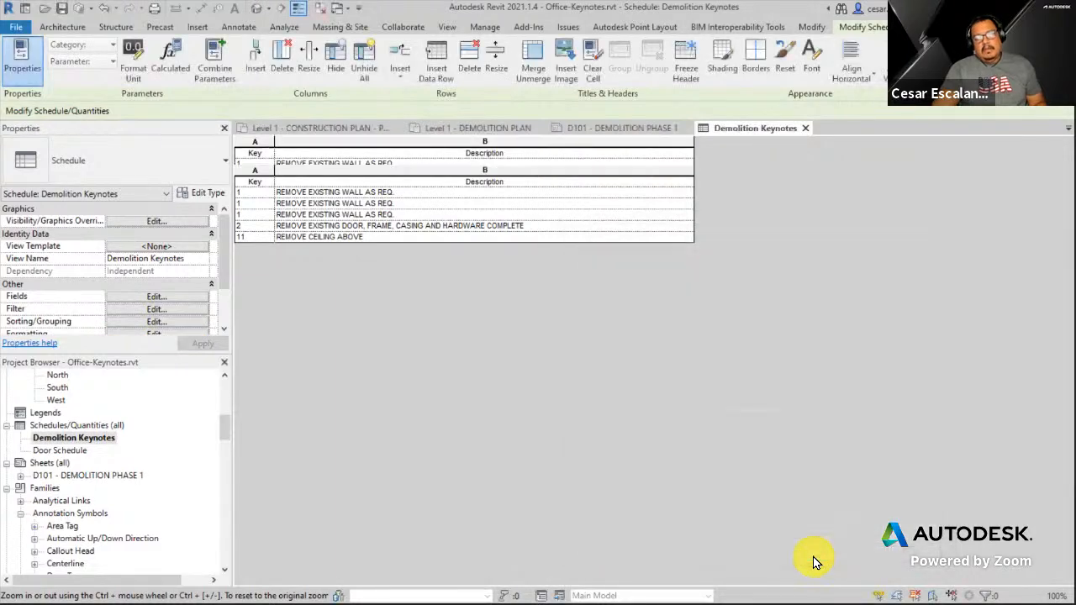
{"action": "left_click", "coordinate": [804, 129]}
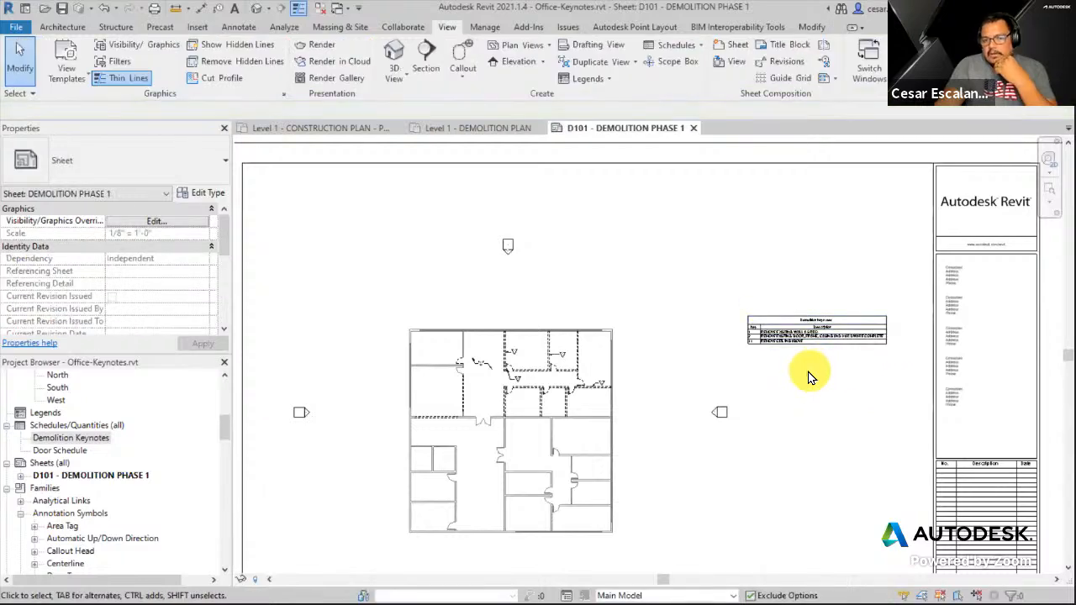
Compare the rows of the Demolition Keynotes schedule on the sheet with the keynote symbols in the demolition plan.
{"action": "scroll", "coordinate": [819, 362], "scroll_direction": "up", "scroll_amount": 3}
{"action": "middle_click_drag", "start_coordinate": [728, 331], "coordinate": [533, 320]}
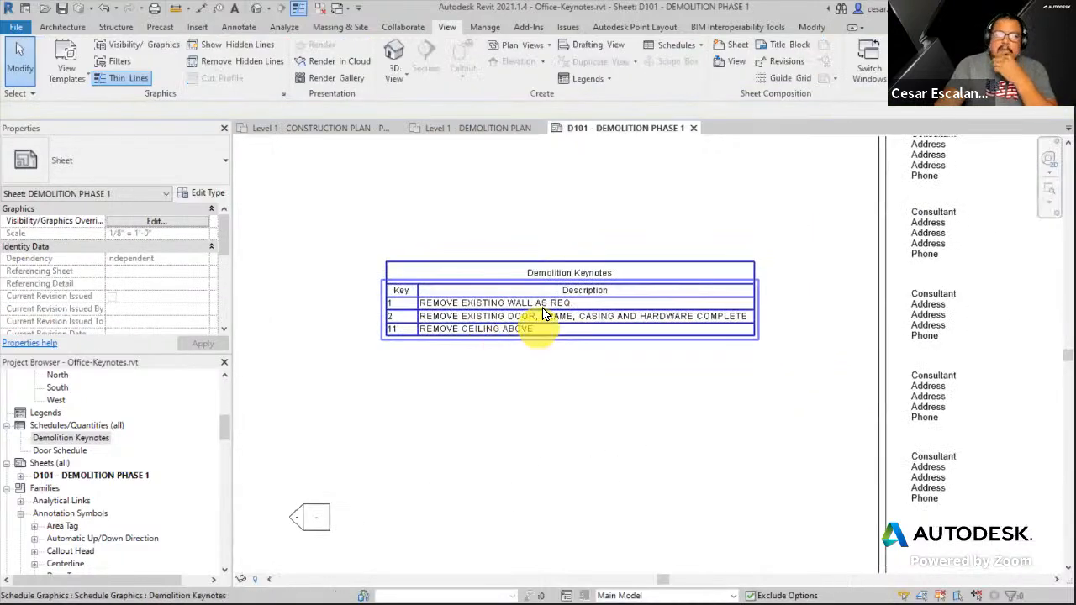
{"action": "scroll", "coordinate": [546, 303], "scroll_direction": "up", "scroll_amount": 3}
{"action": "scroll", "coordinate": [801, 314], "scroll_direction": "down", "scroll_amount": 3}
{"action": "middle_click_drag", "start_coordinate": [508, 392], "coordinate": [684, 336]}
{"action": "scroll", "coordinate": [810, 332], "scroll_direction": "down", "scroll_amount": 2}
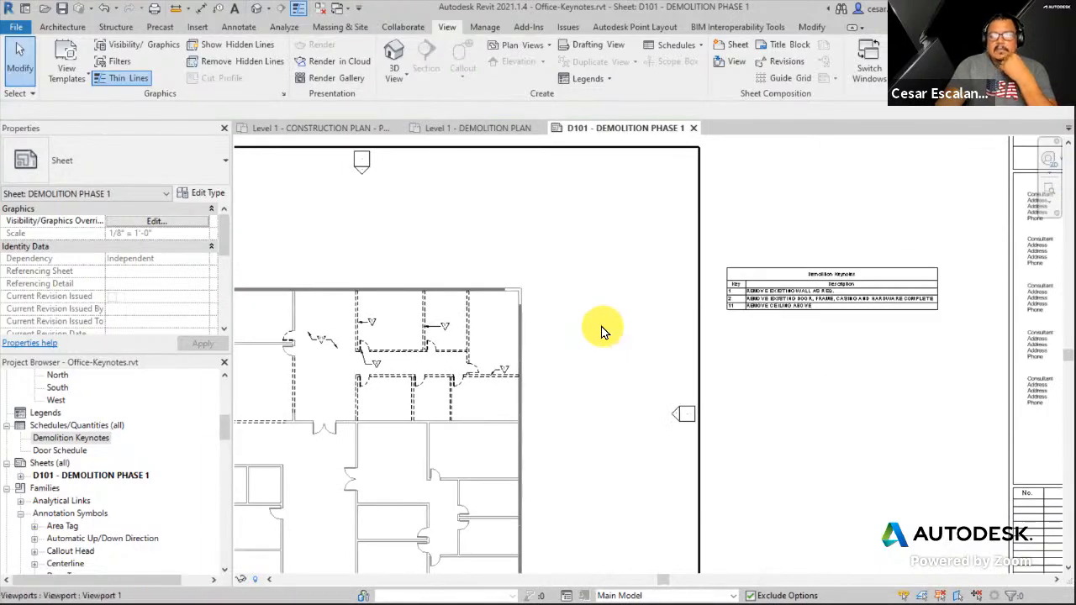
{"action": "scroll", "coordinate": [282, 355], "scroll_direction": "up", "scroll_amount": 2}
{"action": "scroll", "coordinate": [433, 353], "scroll_direction": "down", "scroll_amount": 2}
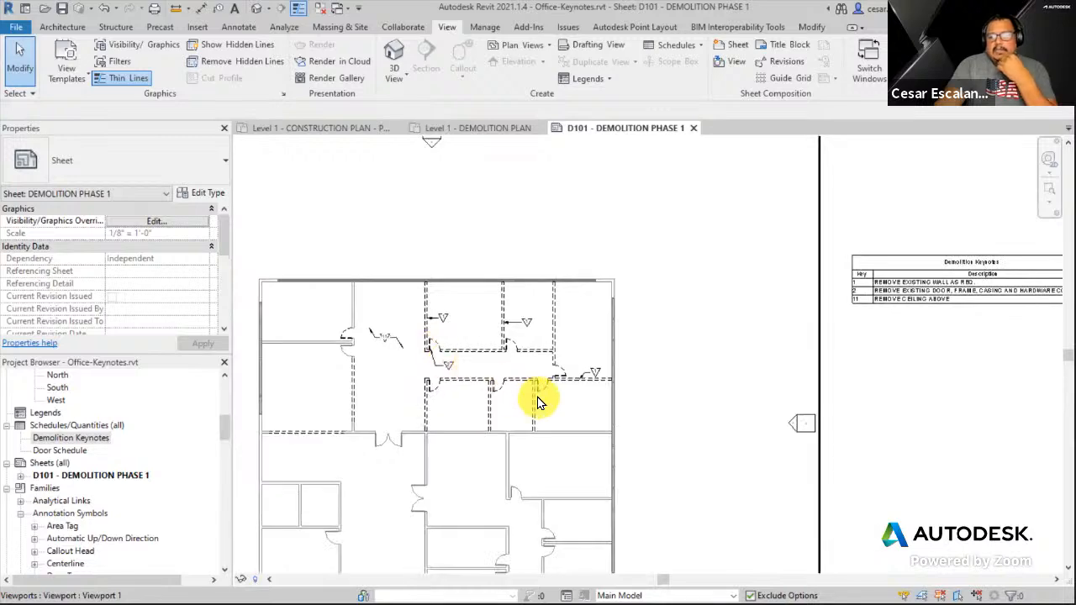
Activate the demolition plan view on the sheet and copy the second room's keynote 1 symbol into the small middle room south of the corridor.
{"action": "double_click", "coordinate": [570, 412]}
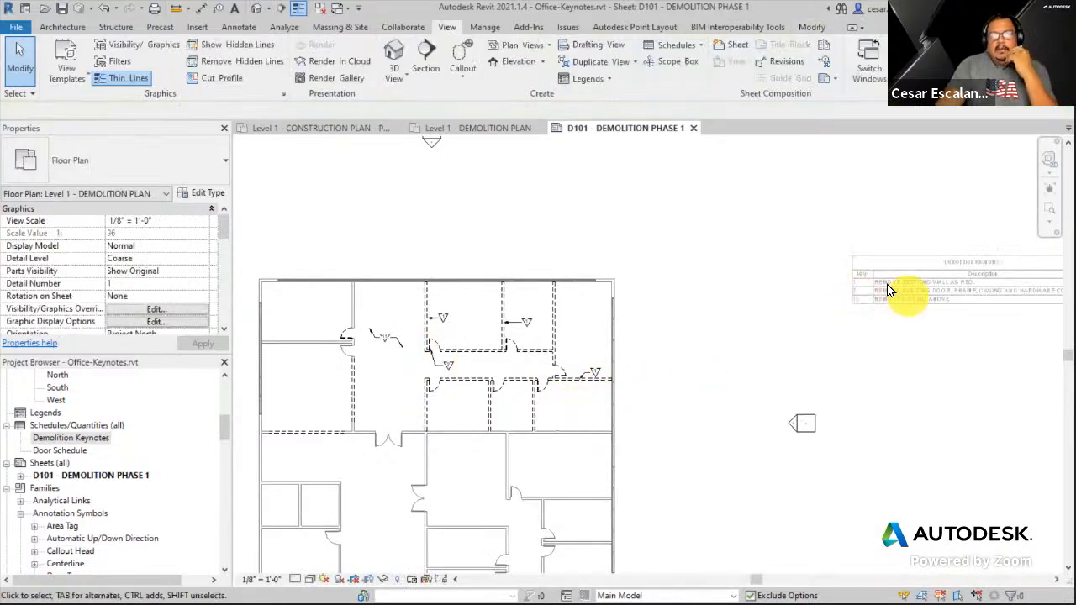
{"action": "scroll", "coordinate": [586, 363], "scroll_direction": "up", "scroll_amount": 2}
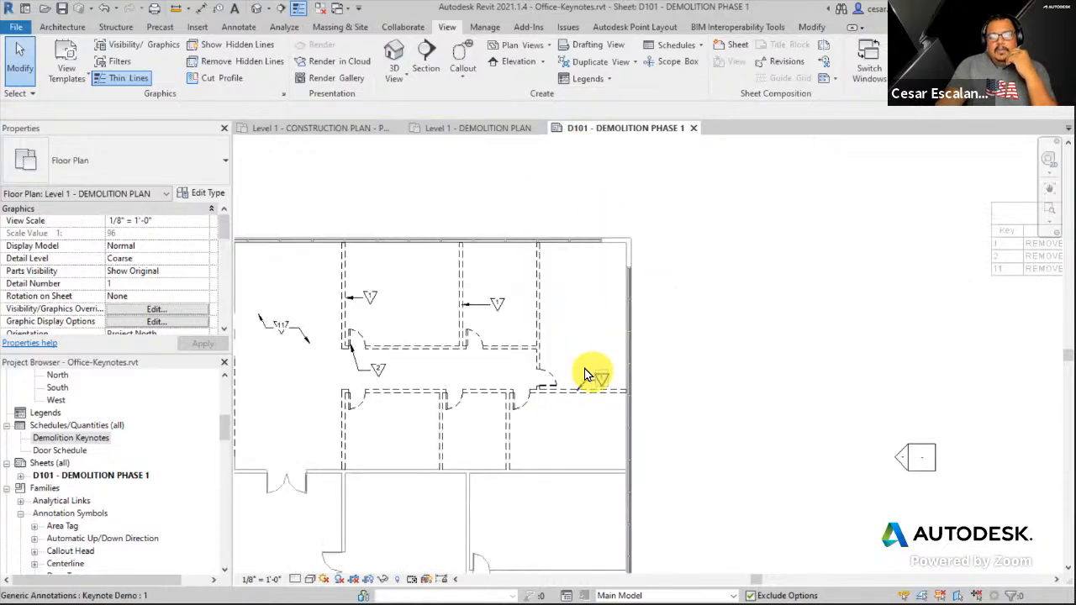
{"action": "left_click", "coordinate": [501, 312]}
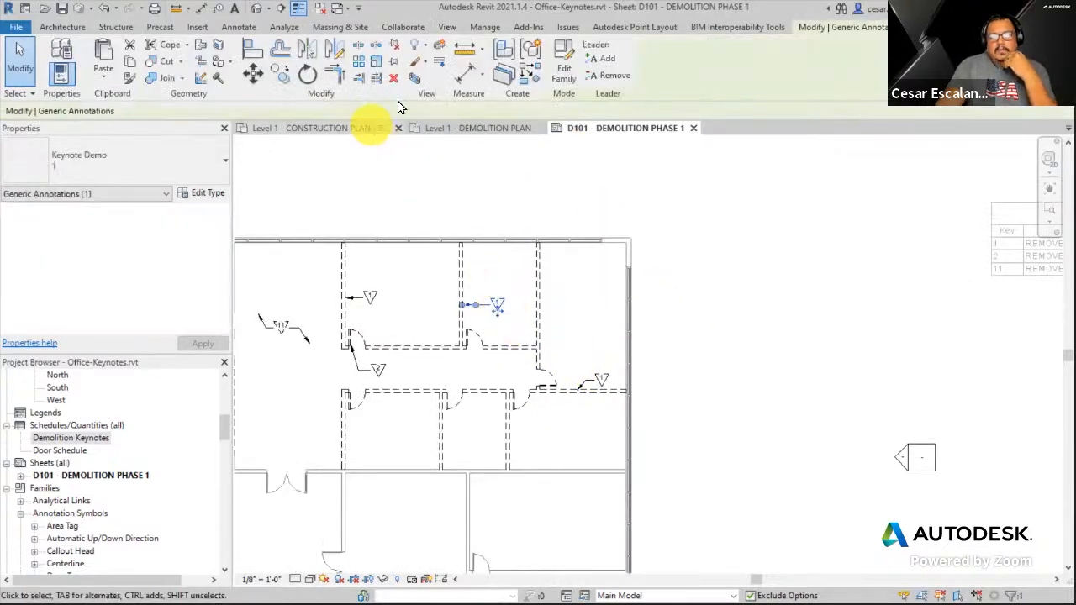
{"action": "left_click", "coordinate": [281, 74]}
{"action": "left_click", "coordinate": [496, 305]}
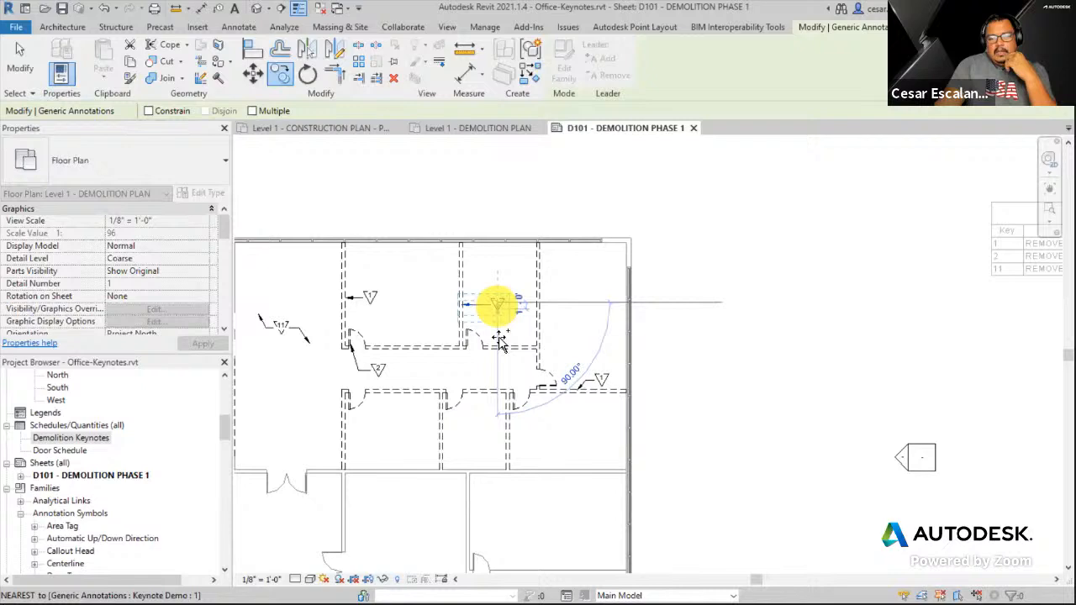
{"action": "left_click", "coordinate": [481, 442]}
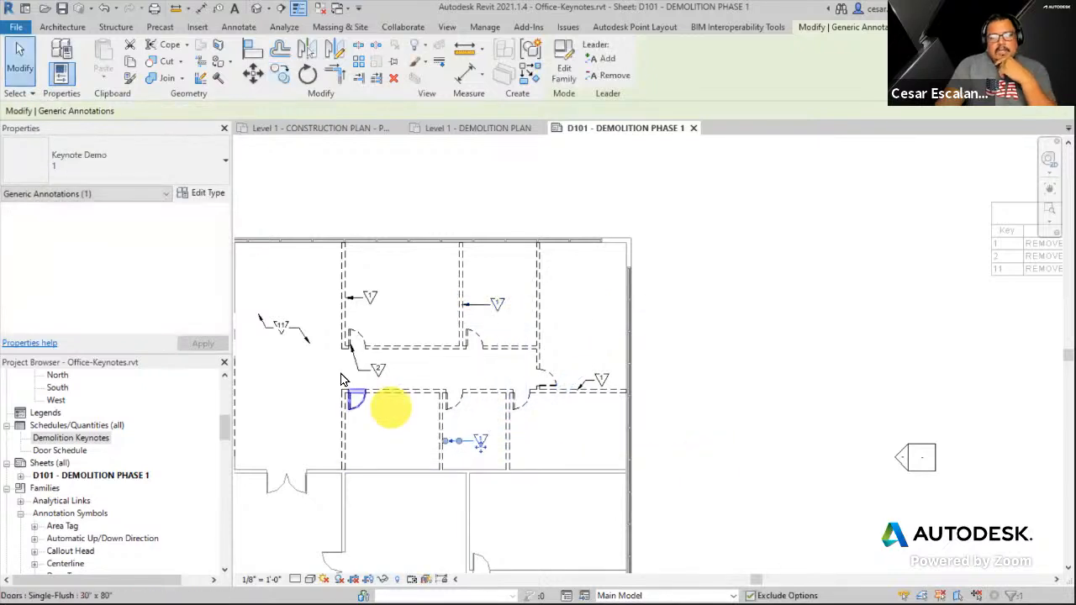
Change the copied symbol in the small middle room to Keynote Demo type 5.
{"action": "left_click", "coordinate": [139, 153]}
{"action": "left_click", "coordinate": [48, 320]}
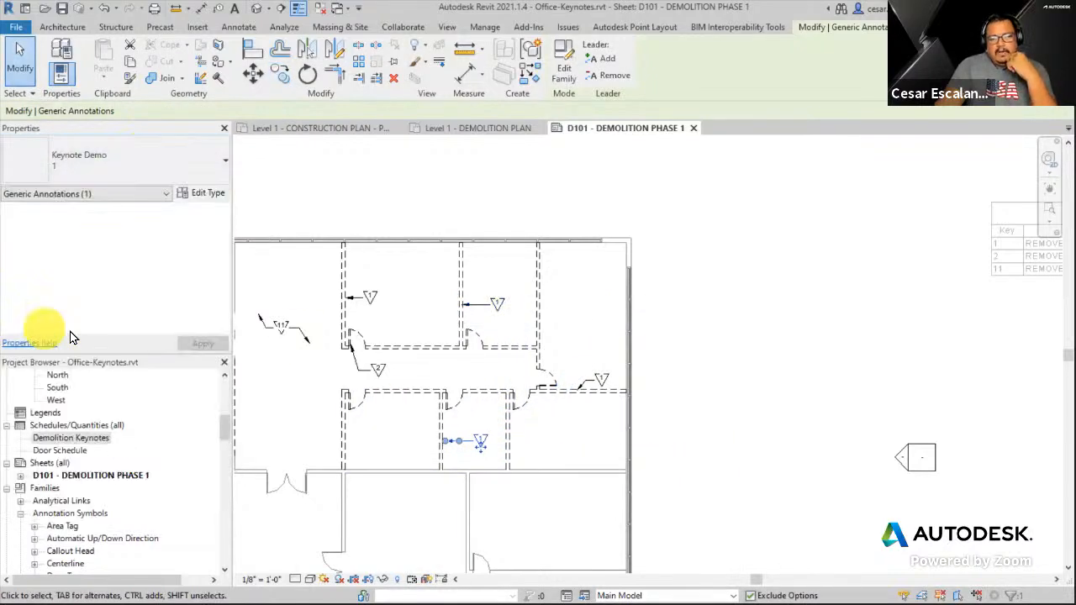
{"action": "left_click", "coordinate": [715, 431]}
Set the leader arrowhead of Keynote Demo type 5 to Arrow Filled 20 Degree.
{"action": "scroll", "coordinate": [707, 418], "scroll_direction": "down", "scroll_amount": 4}
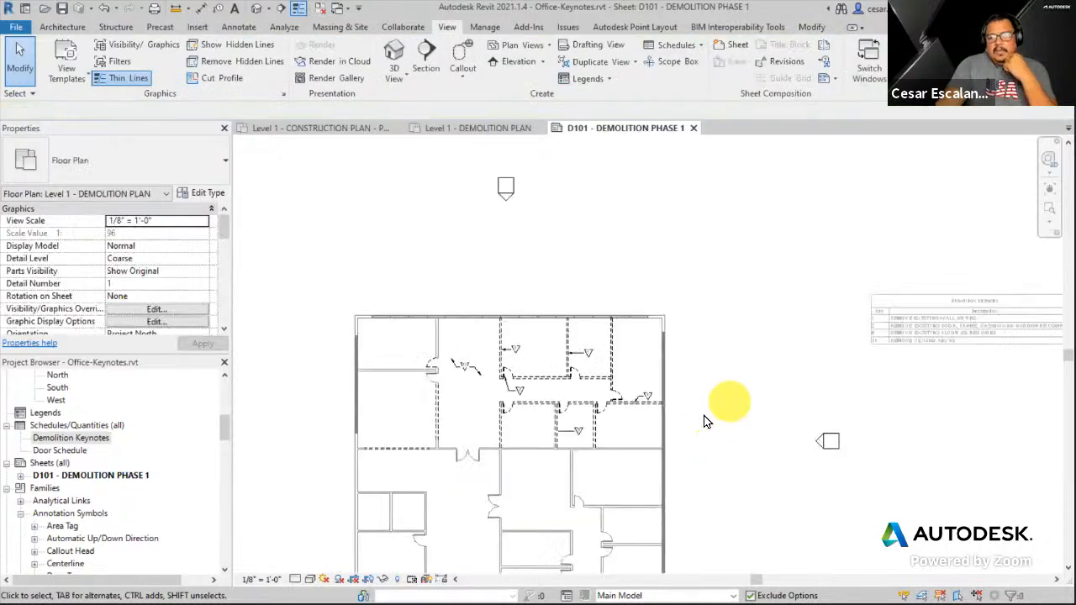
{"action": "scroll", "coordinate": [587, 438], "scroll_direction": "up", "scroll_amount": 3}
{"action": "scroll", "coordinate": [587, 443], "scroll_direction": "up", "scroll_amount": 2}
{"action": "left_click", "coordinate": [563, 418]}
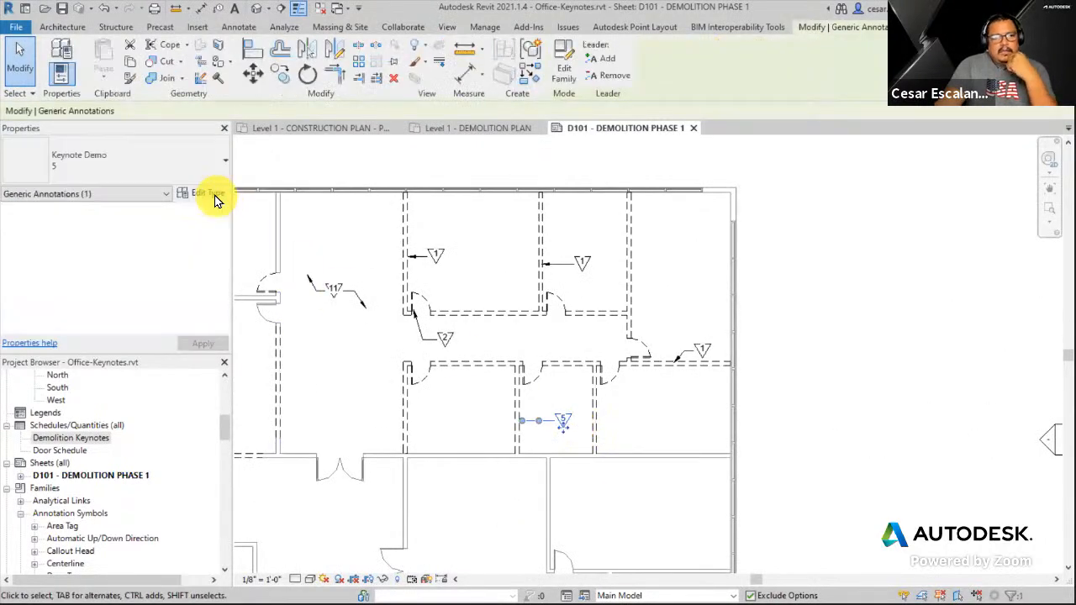
{"action": "left_click", "coordinate": [207, 192]}
{"action": "left_click", "coordinate": [501, 228]}
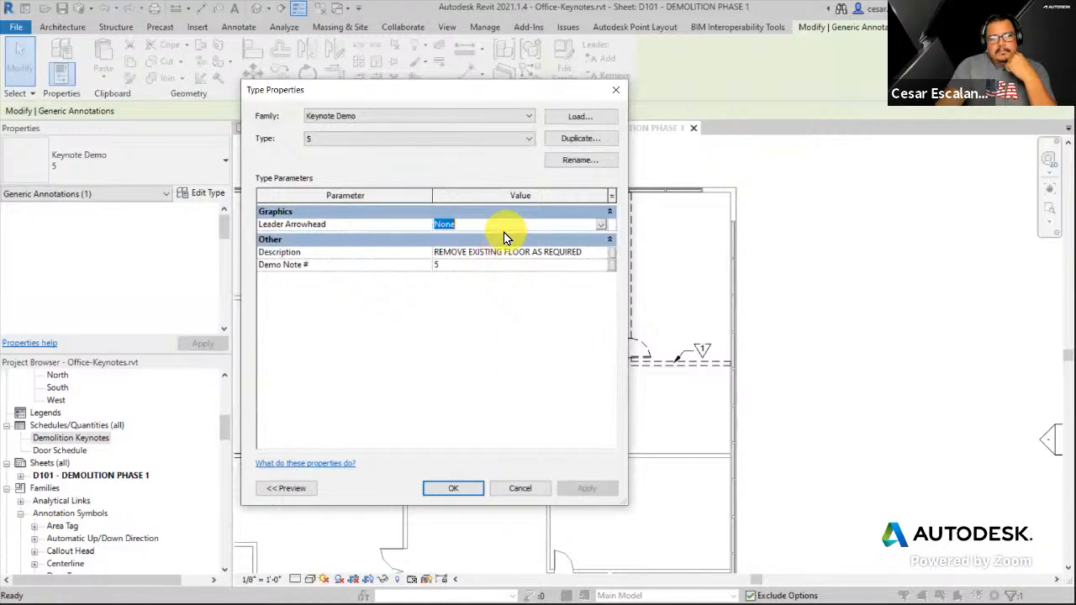
{"action": "left_click", "coordinate": [603, 225]}
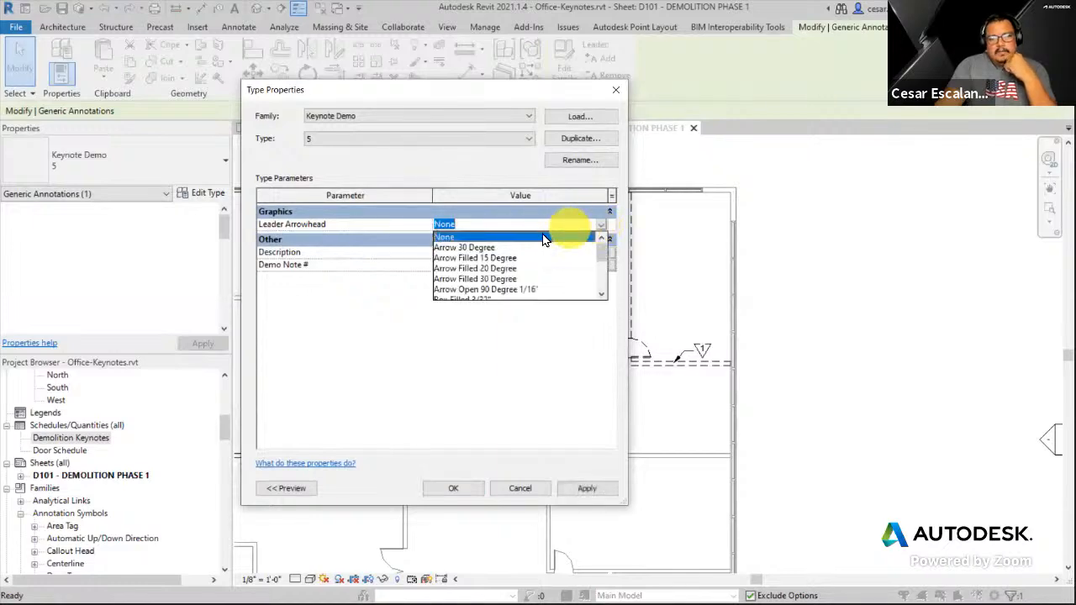
{"action": "left_click", "coordinate": [496, 249]}
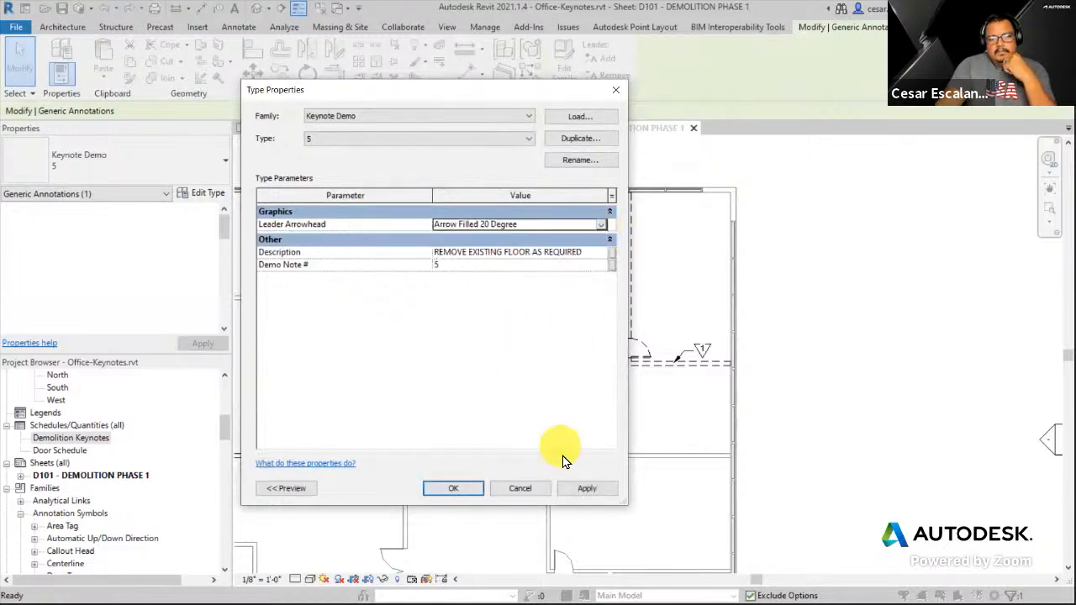
{"action": "left_click", "coordinate": [469, 490]}
{"action": "left_click", "coordinate": [787, 404]}
Deactivate the demolition plan view to return to sheet D101 beside the Demolition Keynotes schedule.
{"action": "middle_click_drag", "start_coordinate": [837, 360], "coordinate": [555, 360]}
{"action": "scroll", "coordinate": [555, 366], "scroll_direction": "down", "scroll_amount": 2}
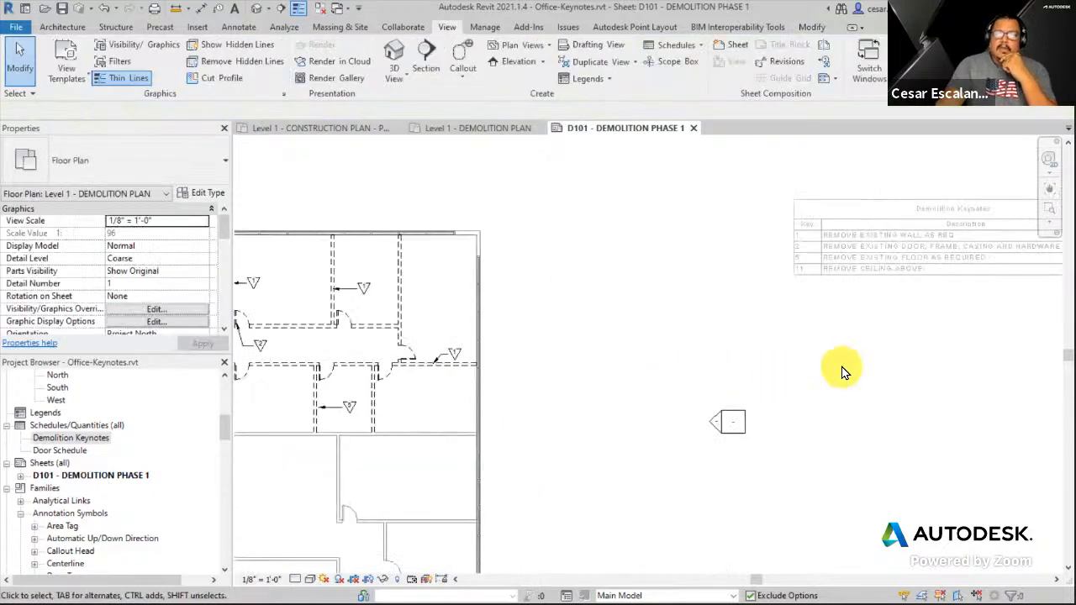
{"action": "double_click", "coordinate": [842, 365]}
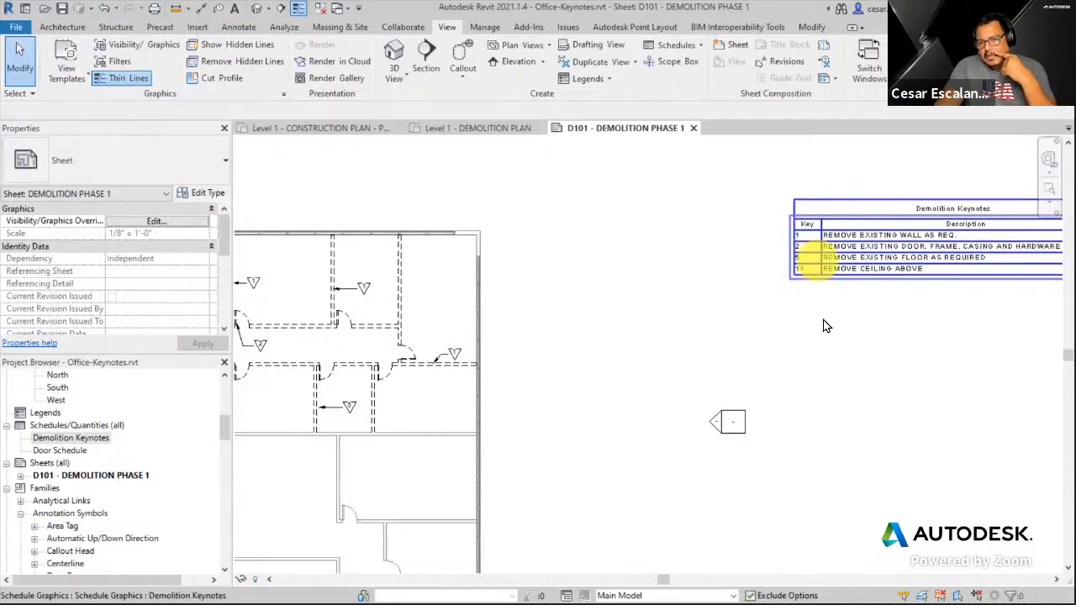
Examine the keynote 5 row in the Demolition Keynotes schedule and the matching symbols in the plan.
{"action": "scroll", "coordinate": [824, 326], "scroll_direction": "up", "scroll_amount": 3}
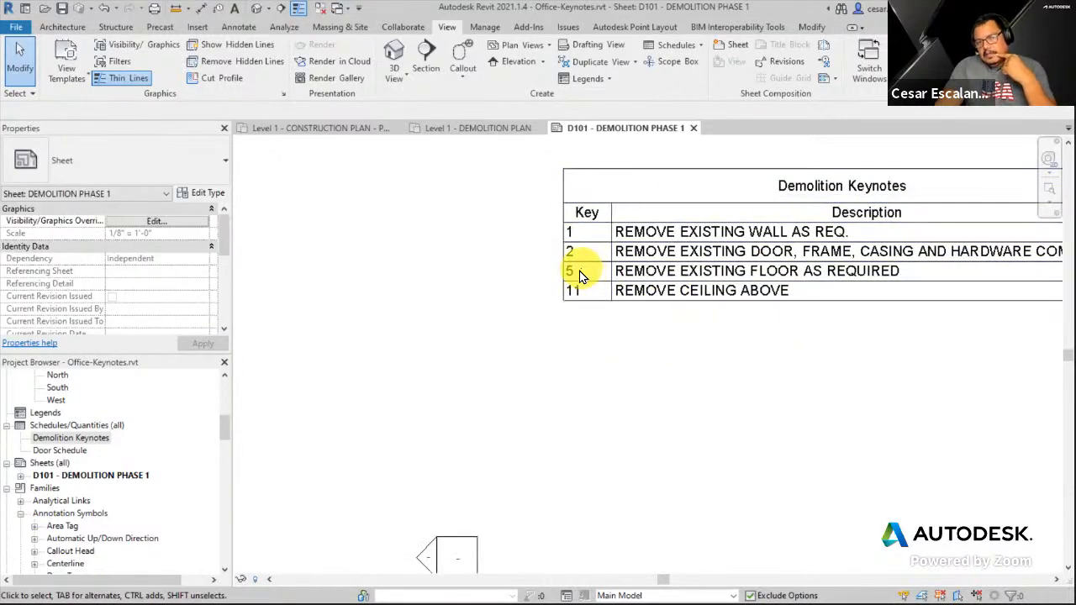
{"action": "scroll", "coordinate": [492, 389], "scroll_direction": "down", "scroll_amount": 5}
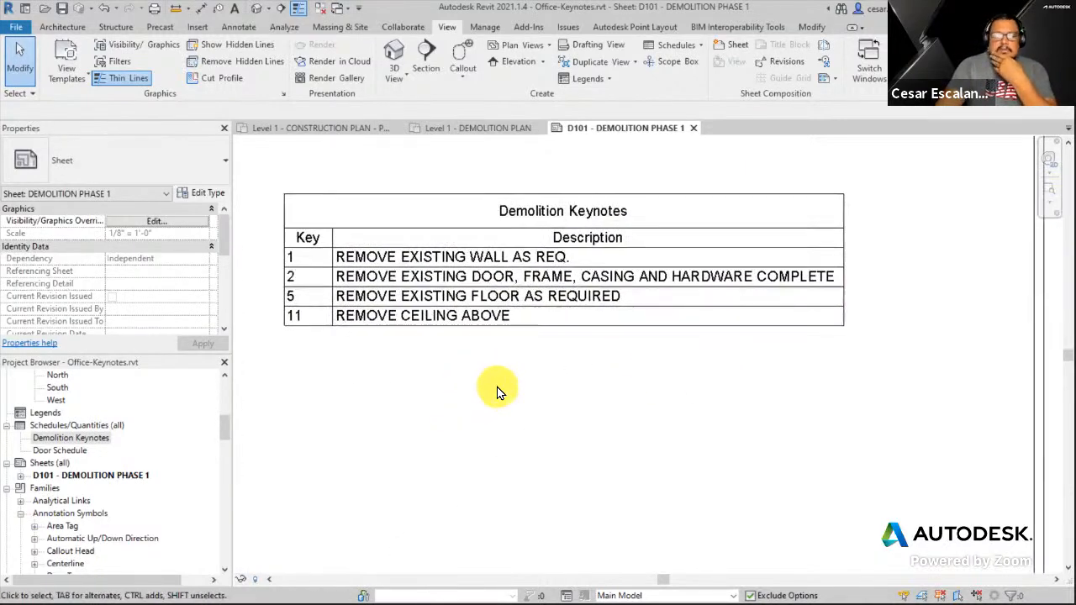
{"action": "middle_click_drag", "start_coordinate": [521, 390], "coordinate": [853, 356]}
{"action": "scroll", "coordinate": [832, 378], "scroll_direction": "down", "scroll_amount": 2}
{"action": "middle_click_drag", "start_coordinate": [812, 396], "coordinate": [853, 394]}
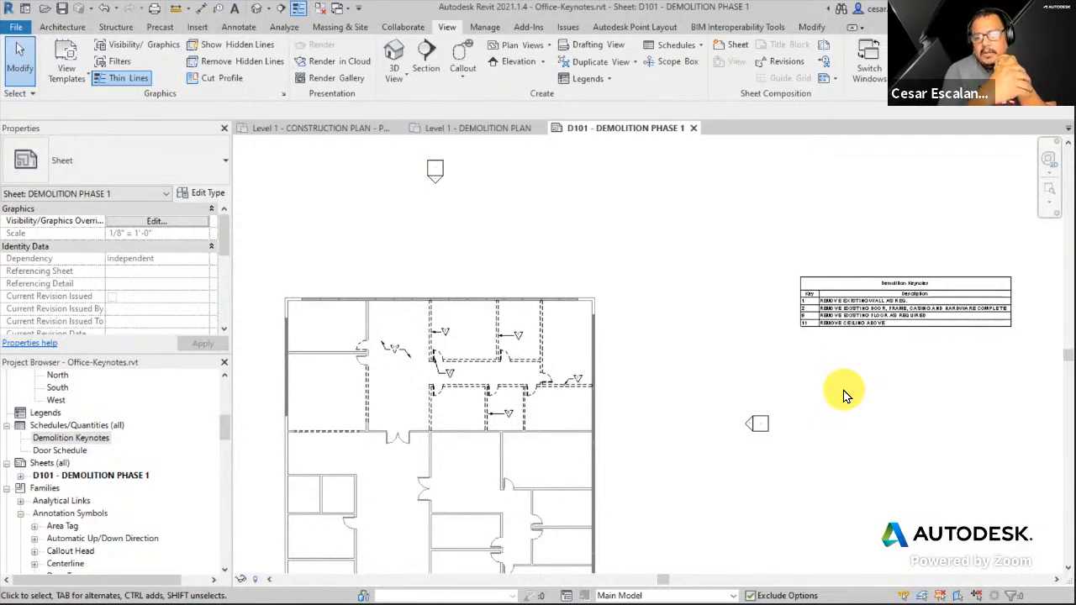
{"action": "scroll", "coordinate": [893, 363], "scroll_direction": "up", "scroll_amount": 2}
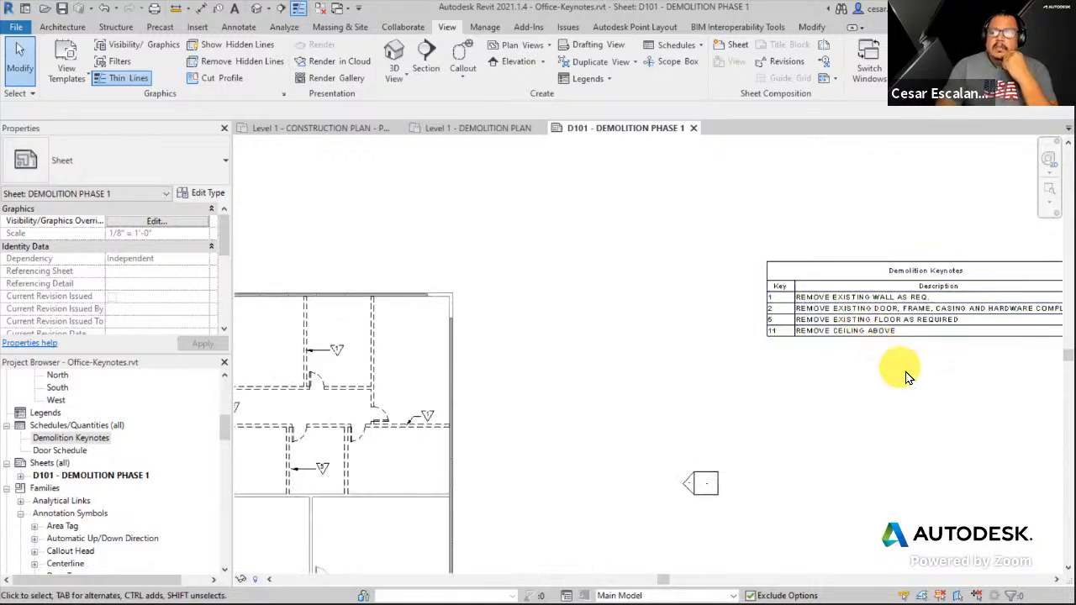
{"action": "scroll", "coordinate": [915, 383], "scroll_direction": "down", "scroll_amount": 1}
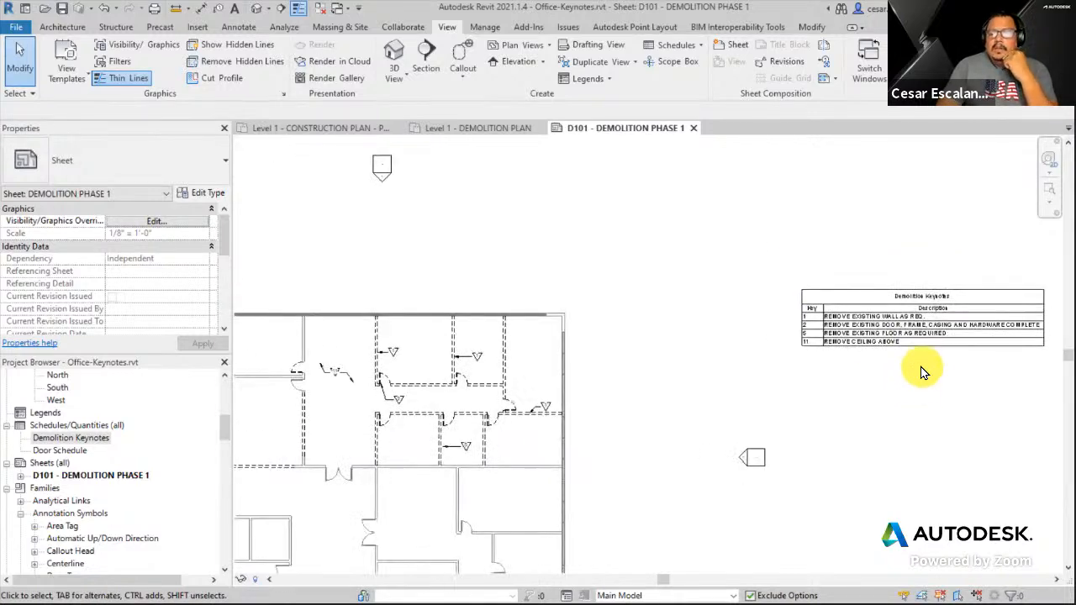
{"action": "scroll", "coordinate": [854, 368], "scroll_direction": "up", "scroll_amount": 1}
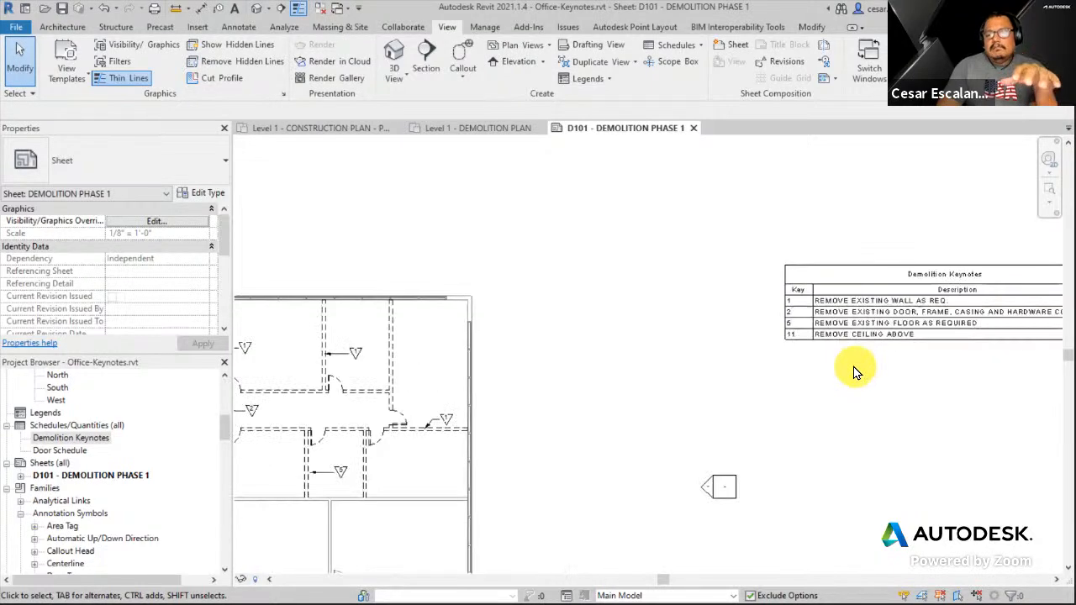
Compare the rows of the Demolition Keynotes schedule with the keynote symbols placed in the demolition plan on the sheet.
{"action": "scroll", "coordinate": [854, 370], "scroll_direction": "down", "scroll_amount": 2}
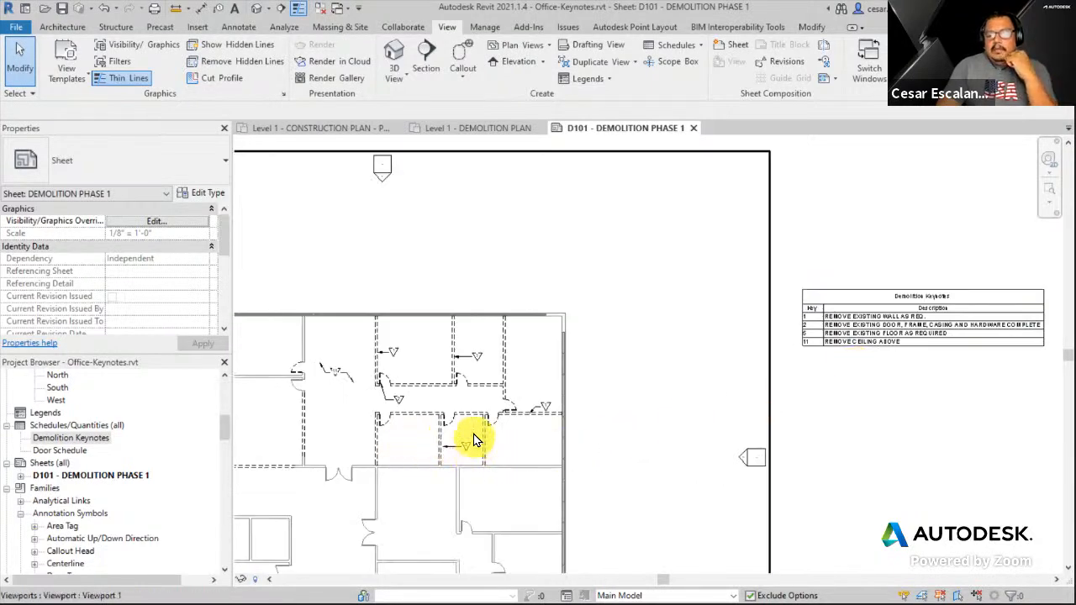
{"action": "scroll", "coordinate": [875, 374], "scroll_direction": "up", "scroll_amount": 4}
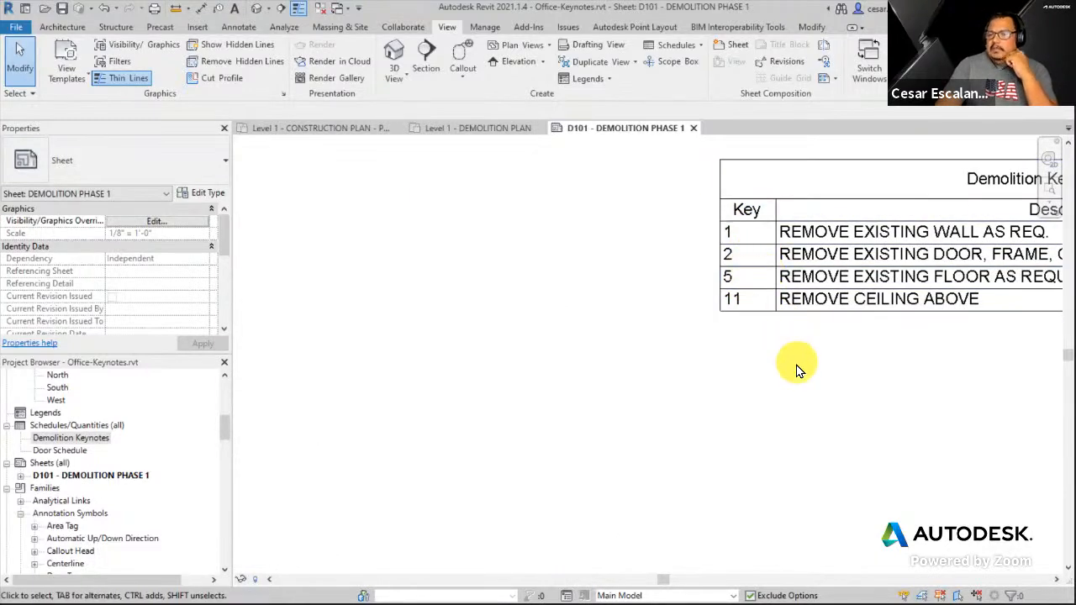
{"action": "scroll", "coordinate": [799, 378], "scroll_direction": "down", "scroll_amount": 3}
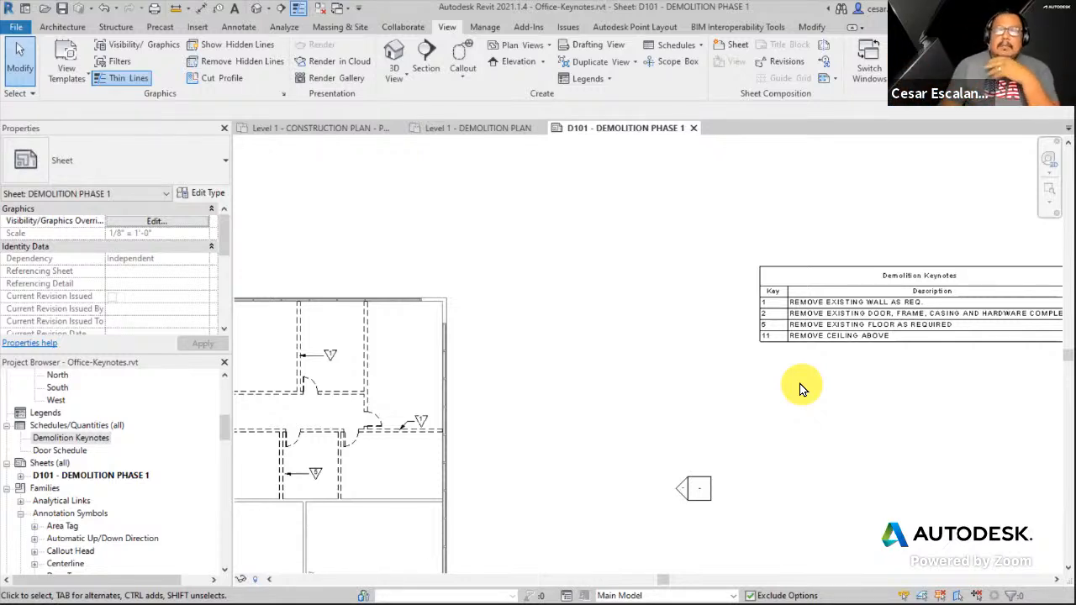
{"action": "scroll", "coordinate": [786, 420], "scroll_direction": "down", "scroll_amount": 3}
{"action": "scroll", "coordinate": [806, 406], "scroll_direction": "up", "scroll_amount": 1}
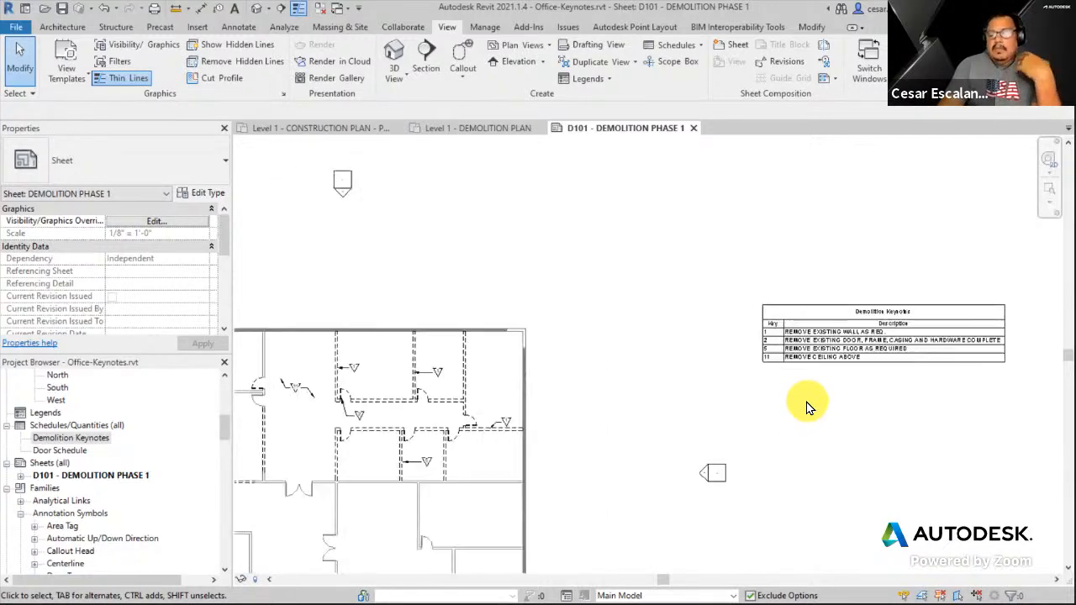
{"action": "middle_click_drag", "start_coordinate": [856, 410], "coordinate": [954, 391]}
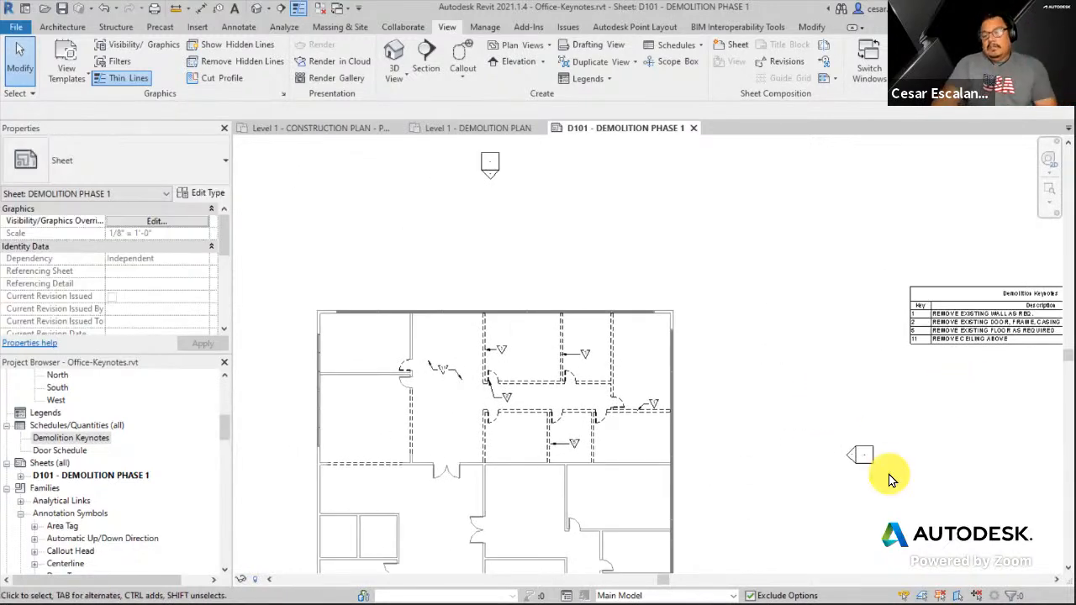
{"action": "scroll", "coordinate": [829, 487], "scroll_direction": "up", "scroll_amount": 1}
{"action": "scroll", "coordinate": [524, 507], "scroll_direction": "up", "scroll_amount": 4}
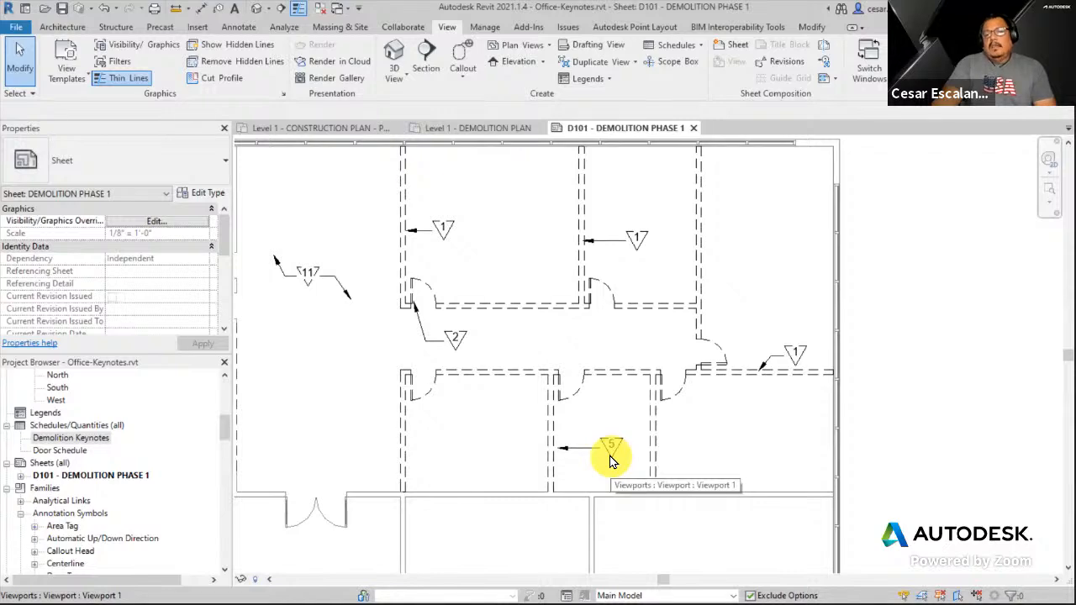
{"action": "scroll", "coordinate": [646, 459], "scroll_direction": "down", "scroll_amount": 2}
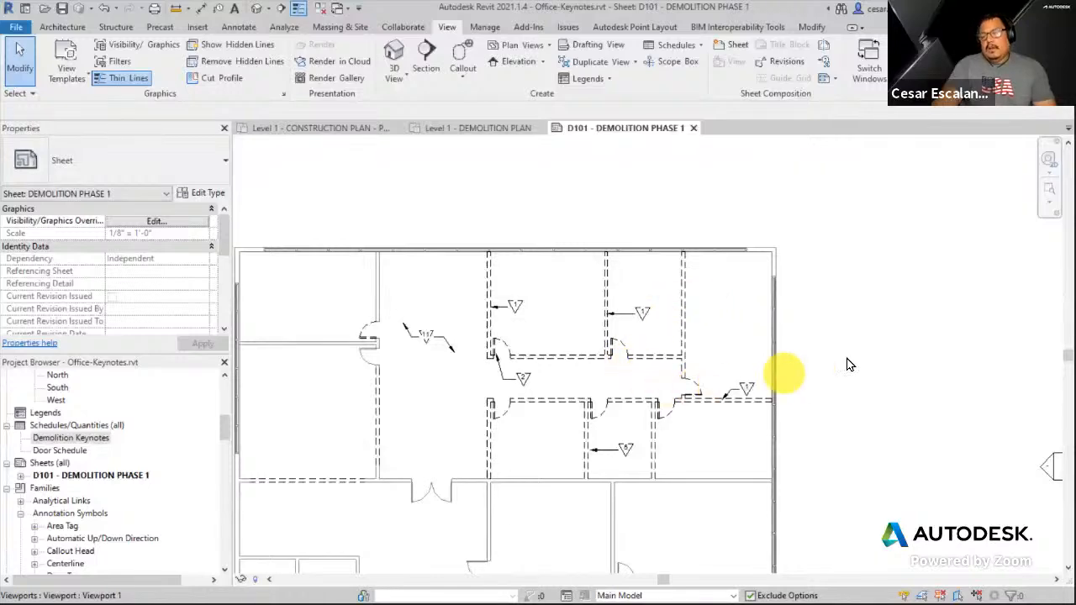
{"action": "middle_click_drag", "start_coordinate": [852, 359], "coordinate": [706, 354]}
{"action": "scroll", "coordinate": [723, 356], "scroll_direction": "down", "scroll_amount": 2}
{"action": "middle_click_drag", "start_coordinate": [908, 382], "coordinate": [775, 390]}
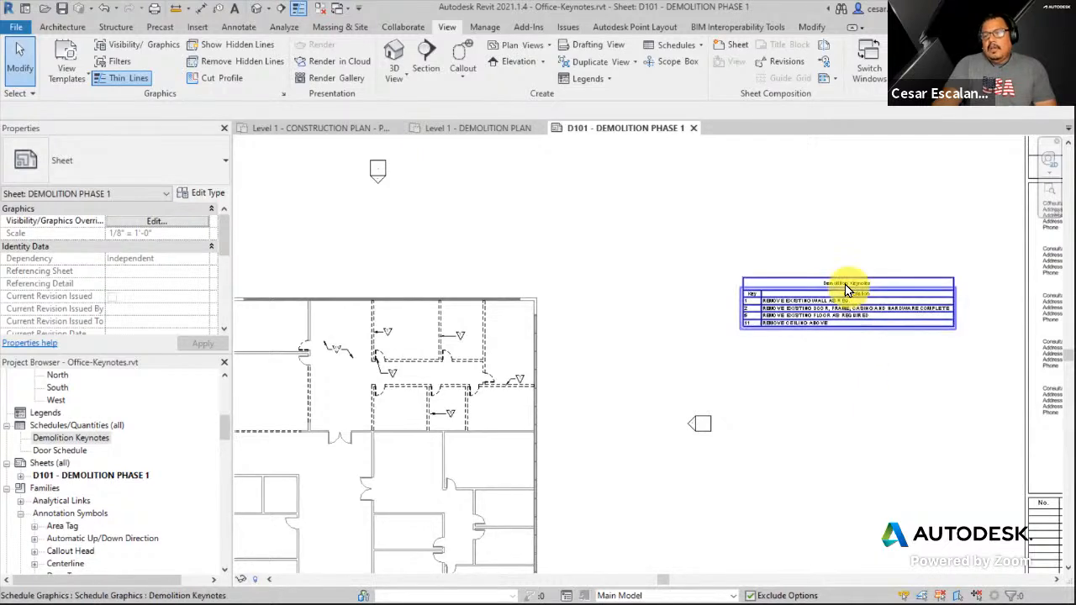
{"action": "scroll", "coordinate": [861, 367], "scroll_direction": "up", "scroll_amount": 1}
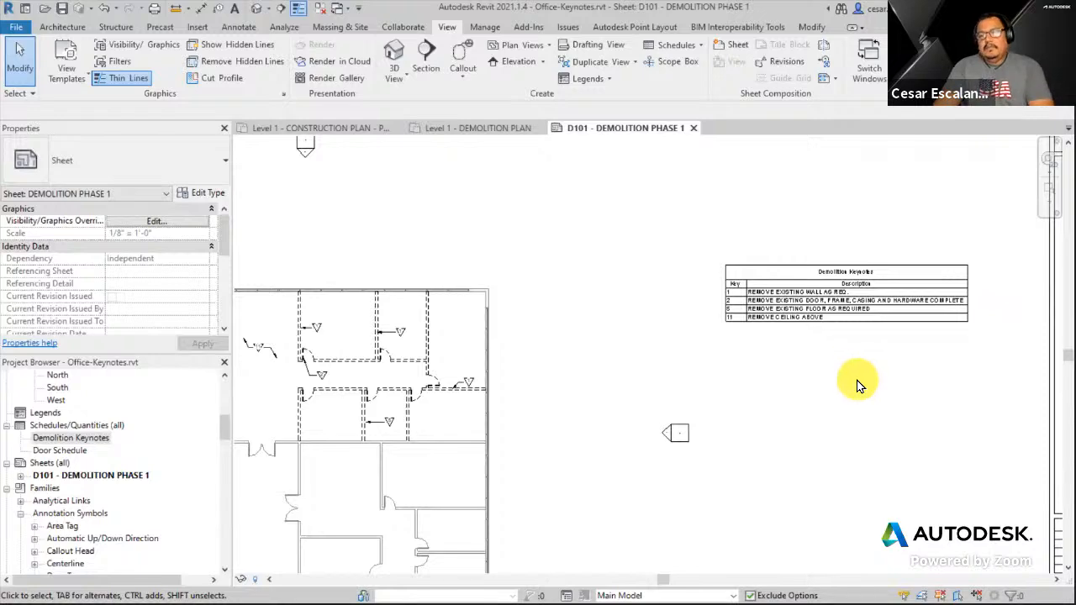
{"action": "scroll", "coordinate": [858, 388], "scroll_direction": "down", "scroll_amount": 1}
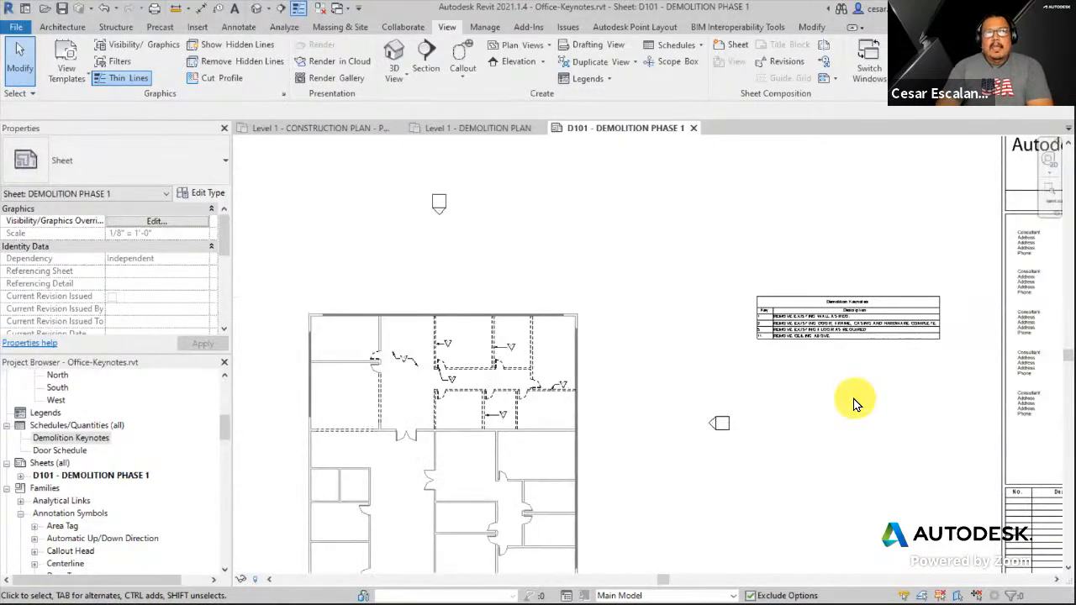
{"action": "scroll", "coordinate": [845, 303], "scroll_direction": "up", "scroll_amount": 2}
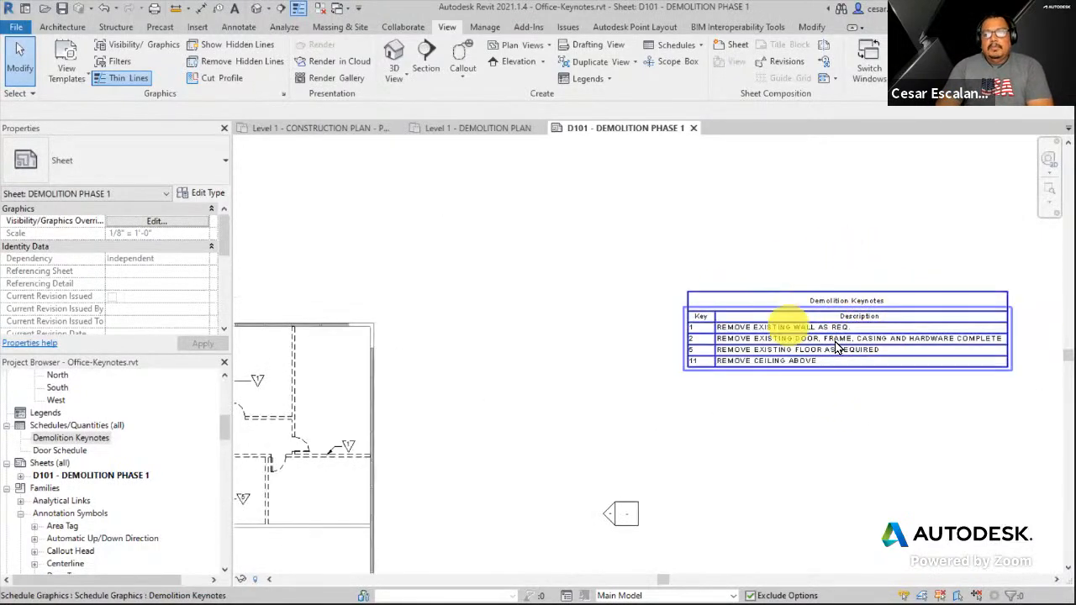
Open the Level 1 - CONSTRUCTION PLAN - PHASE 1 floor plan and load the Keynote Plan.rfa family into the project.
{"action": "left_click_drag", "start_coordinate": [227, 433], "coordinate": [223, 385]}
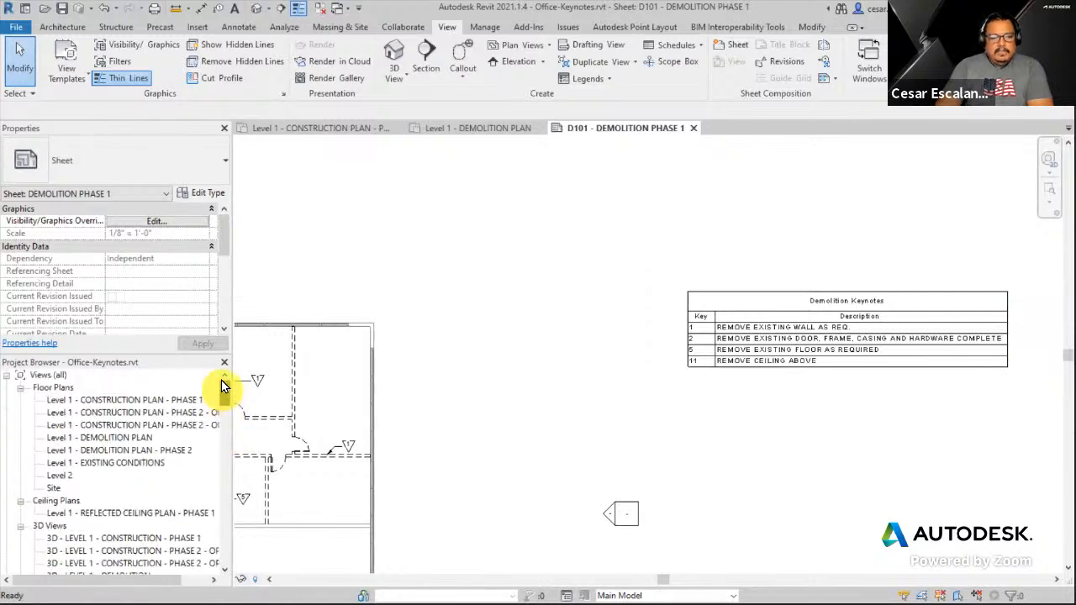
{"action": "double_click", "coordinate": [125, 400]}
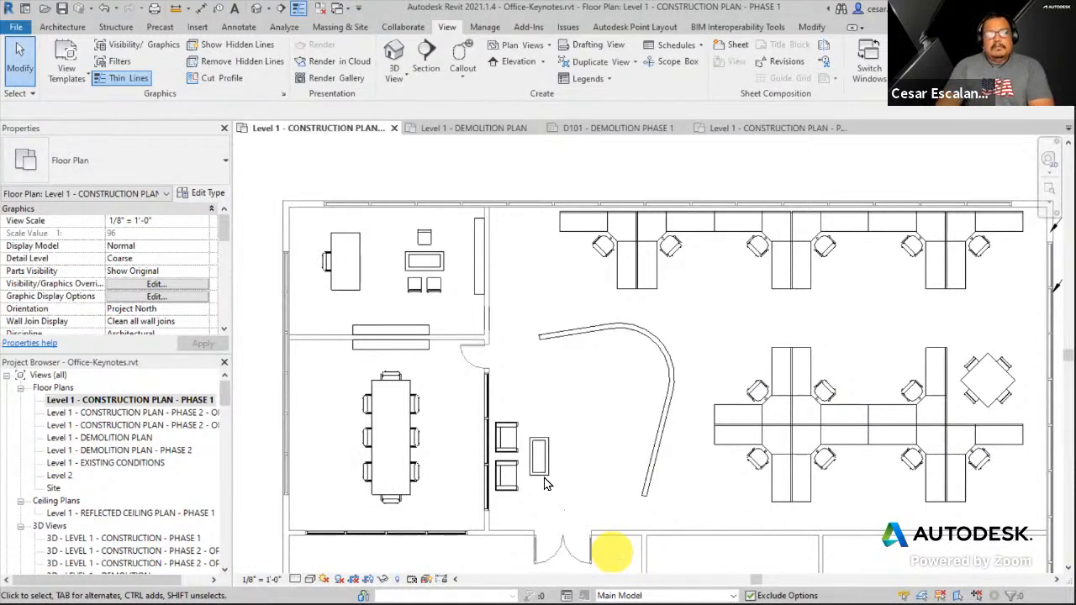
{"action": "left_click", "coordinate": [198, 27]}
{"action": "left_click", "coordinate": [519, 60]}
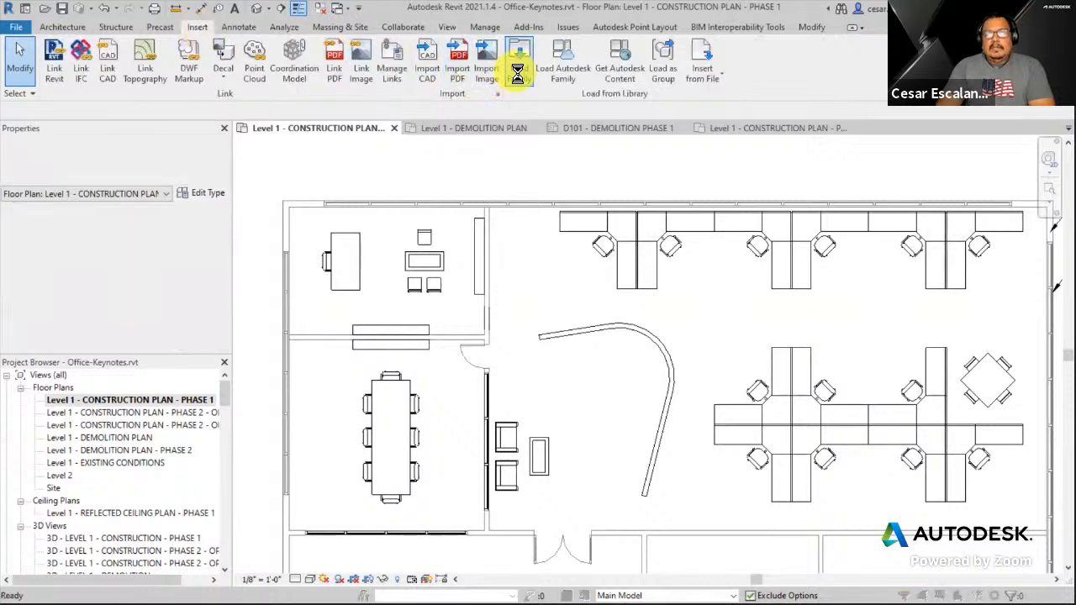
{"action": "left_click", "coordinate": [384, 201]}
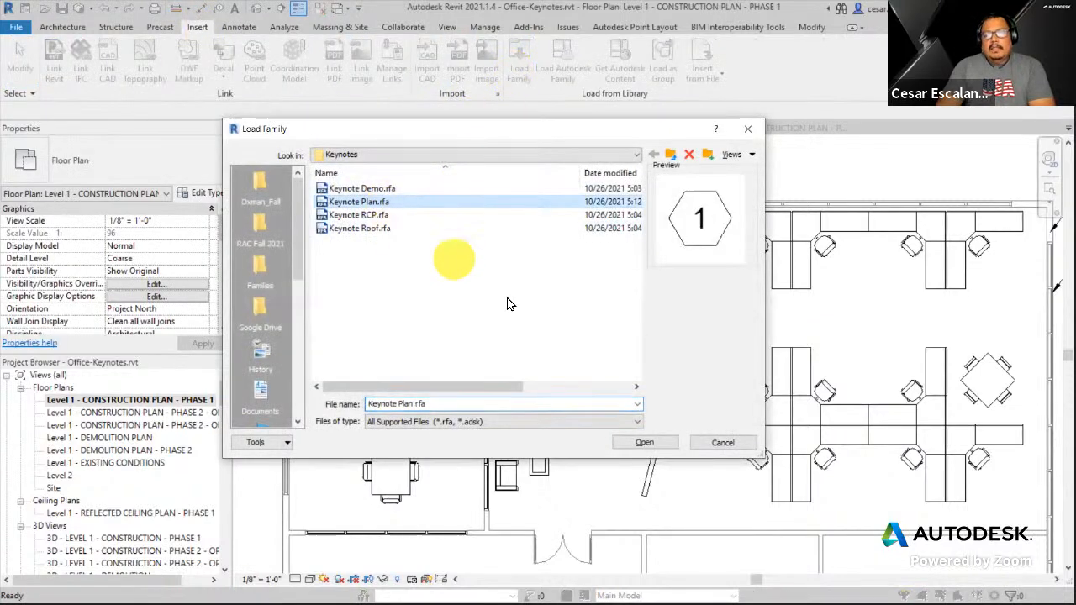
{"action": "left_click", "coordinate": [631, 442]}
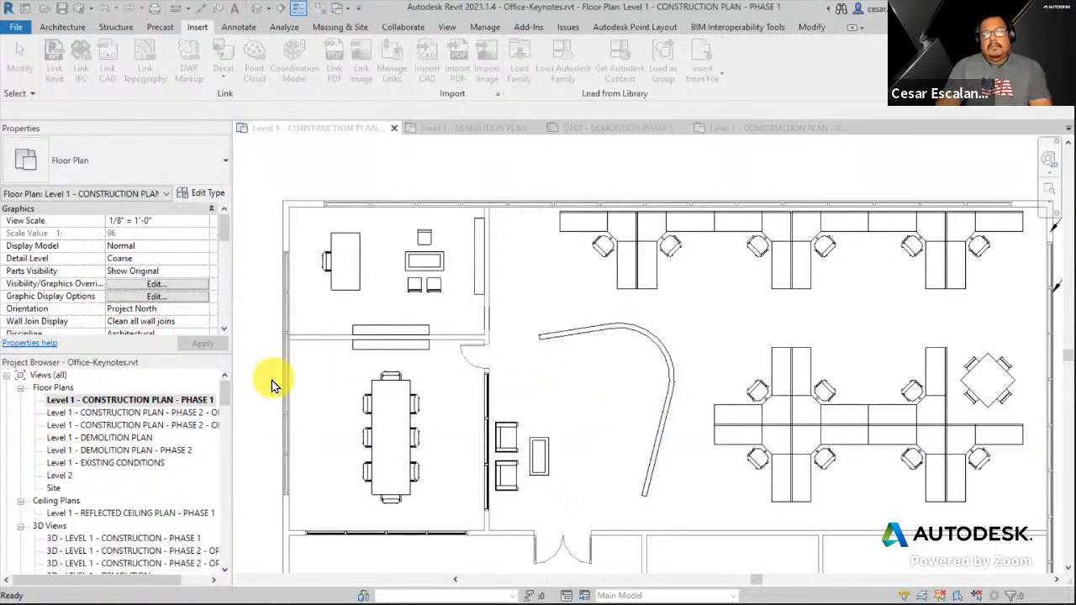
Find the Keynote Plan types among the annotation symbols and place type 1 above the free end of the curved wall.
{"action": "left_click", "coordinate": [225, 401]}
{"action": "left_click_drag", "start_coordinate": [225, 397], "coordinate": [230, 459]}
{"action": "left_click", "coordinate": [34, 426]}
{"action": "left_click", "coordinate": [34, 428]}
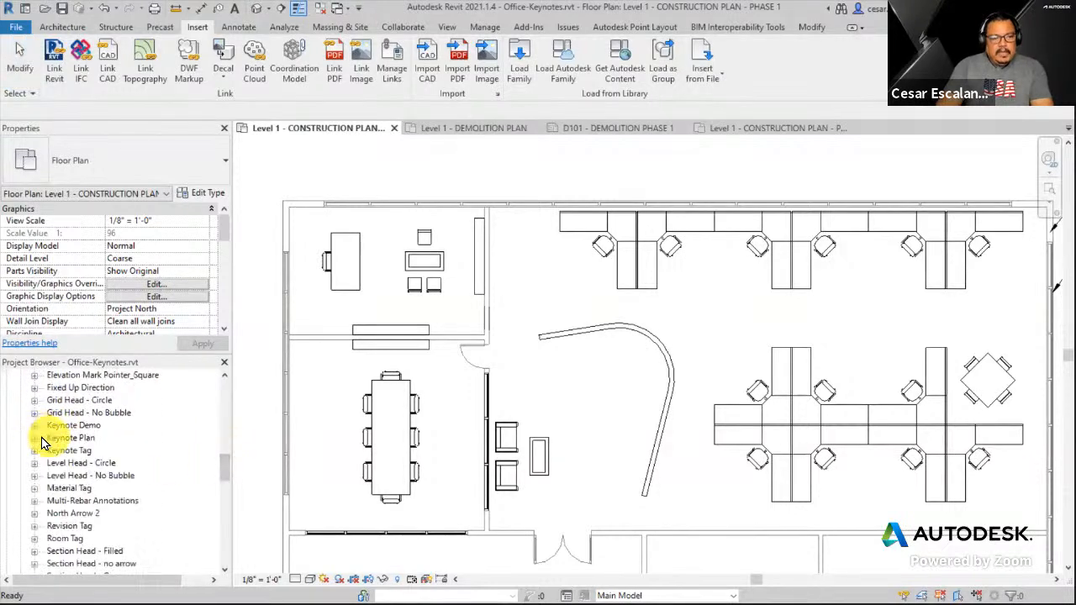
{"action": "left_click", "coordinate": [35, 438]}
{"action": "mouse_move", "coordinate": [228, 463]}
{"action": "left_mouse_down"}
{"action": "mouse_move", "coordinate": [220, 493]}
{"action": "mouse_move", "coordinate": [222, 457]}
{"action": "left_mouse_up"}
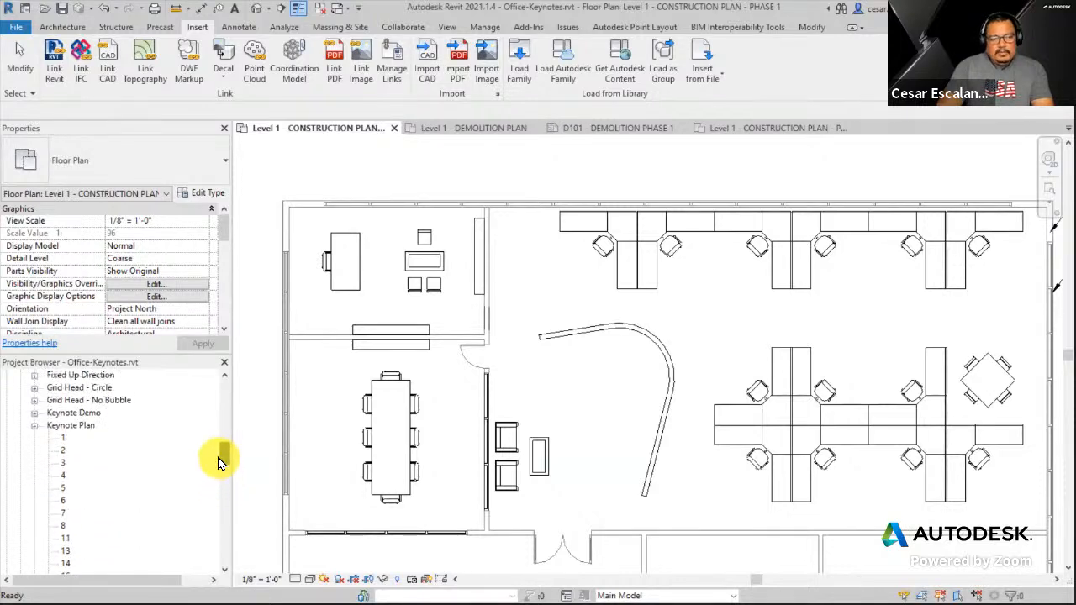
{"action": "left_click_drag", "start_coordinate": [65, 438], "coordinate": [559, 352]}
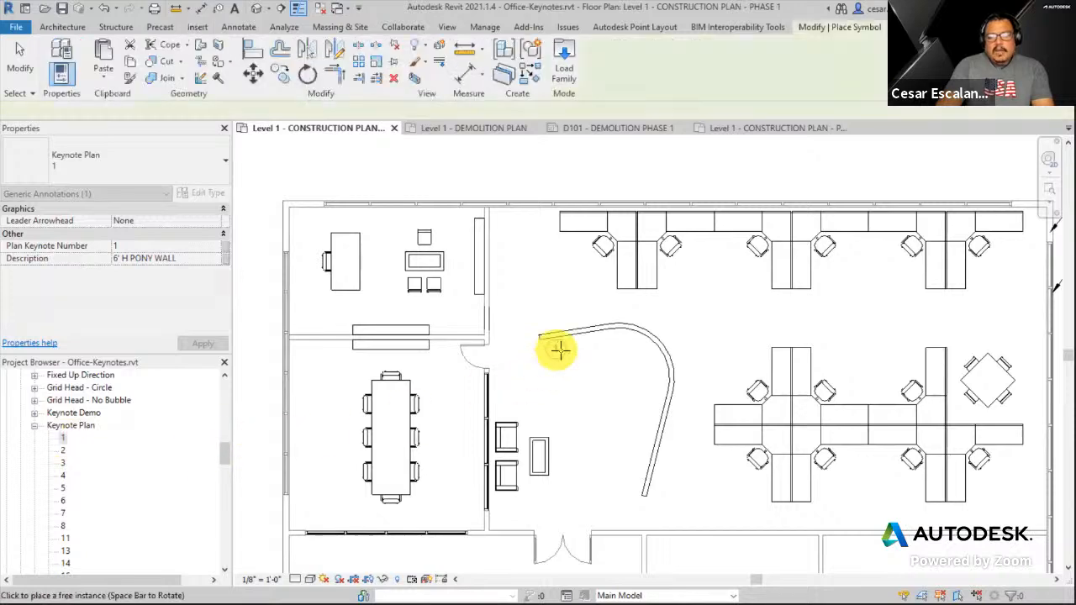
{"action": "scroll", "coordinate": [561, 298], "scroll_direction": "up", "scroll_amount": 3}
{"action": "left_click", "coordinate": [556, 290]}
{"action": "key", "text": "Escape"}
Place Keynote Plan type 3 outside the curved wall's bend and type 6 in the conference room near its door.
{"action": "left_click_drag", "start_coordinate": [66, 465], "coordinate": [775, 320]}
{"action": "left_click", "coordinate": [774, 320]}
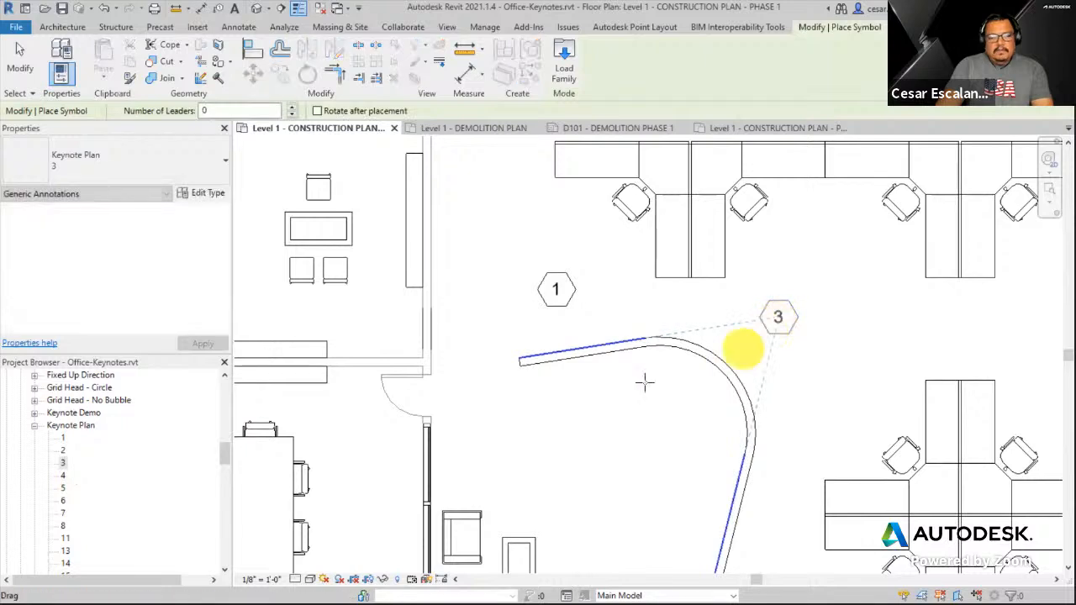
{"action": "left_click", "coordinate": [63, 500]}
{"action": "left_click_drag", "start_coordinate": [627, 452], "coordinate": [361, 460]}
{"action": "left_click", "coordinate": [376, 458]}
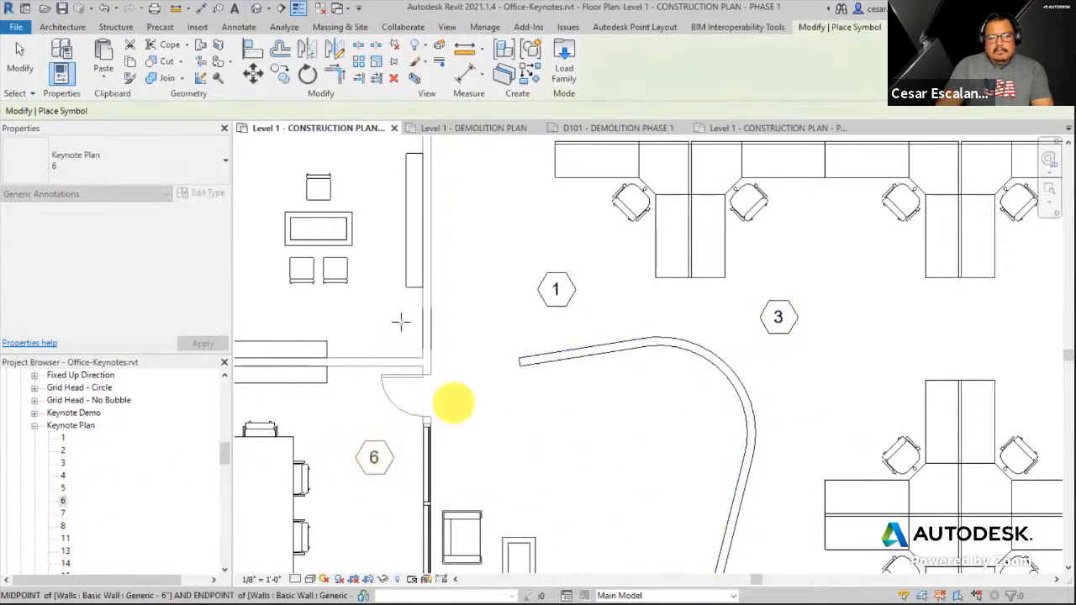
{"action": "left_click", "coordinate": [20, 60]}
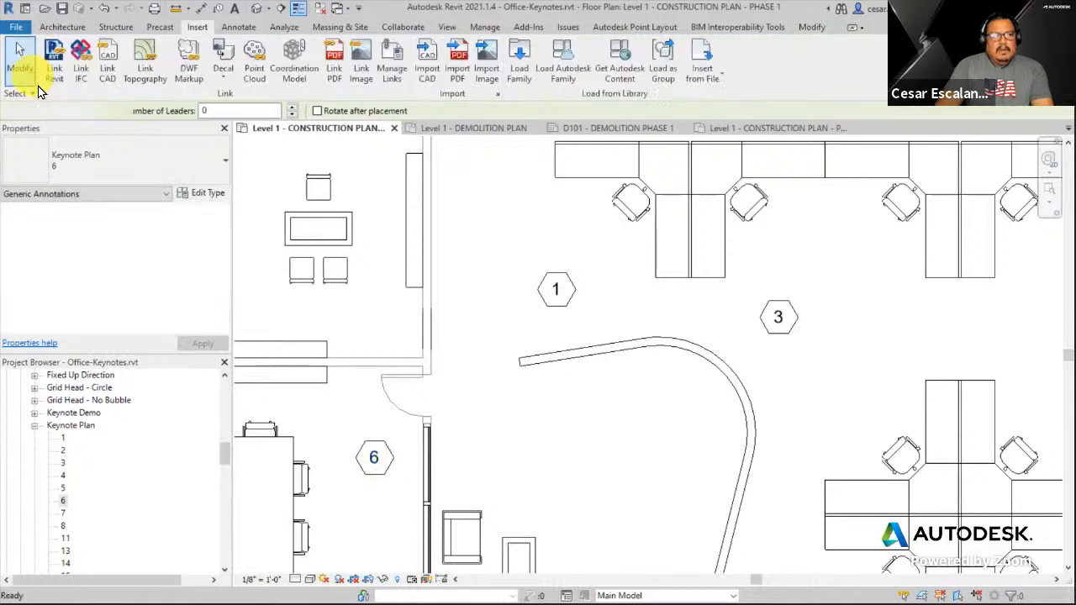
Check the type properties of keynote symbol 1 and add a leader from it to the curved wall.
{"action": "double_click", "coordinate": [560, 295]}
{"action": "left_click", "coordinate": [539, 326]}
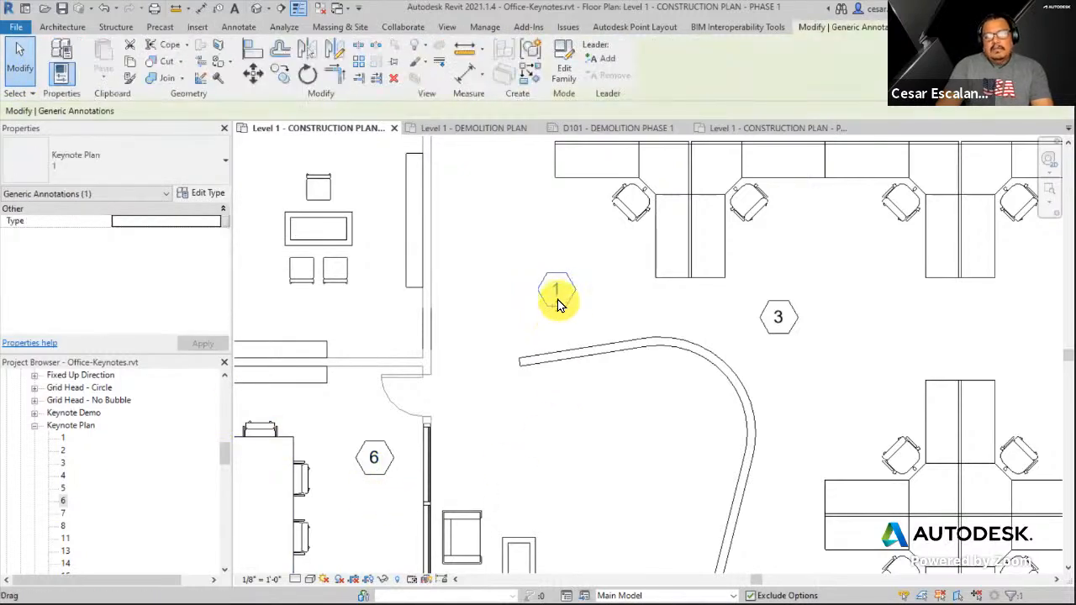
{"action": "left_click", "coordinate": [211, 192]}
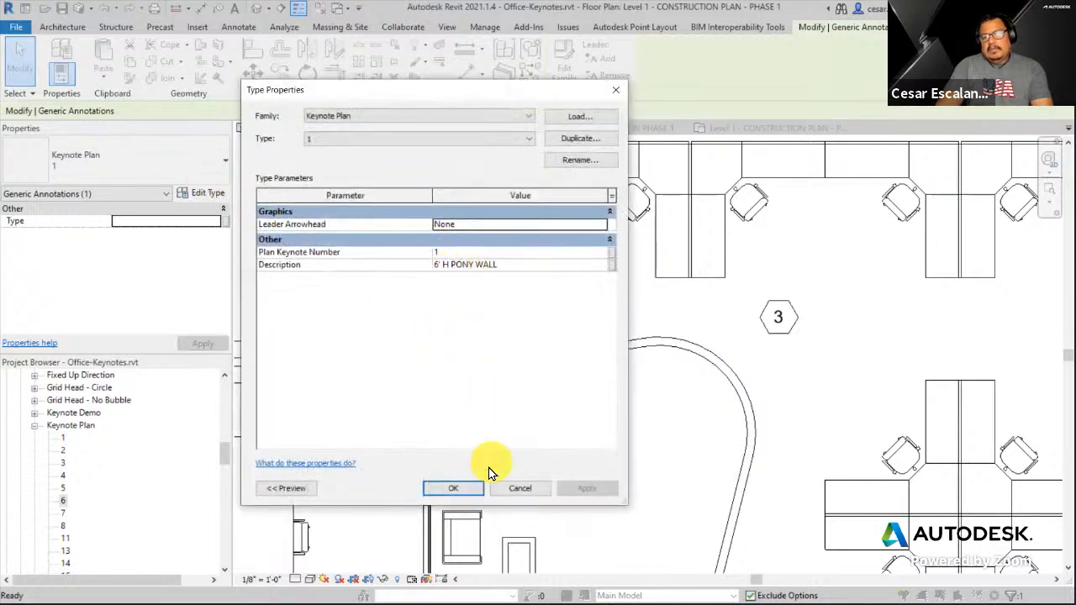
{"action": "left_click", "coordinate": [467, 488]}
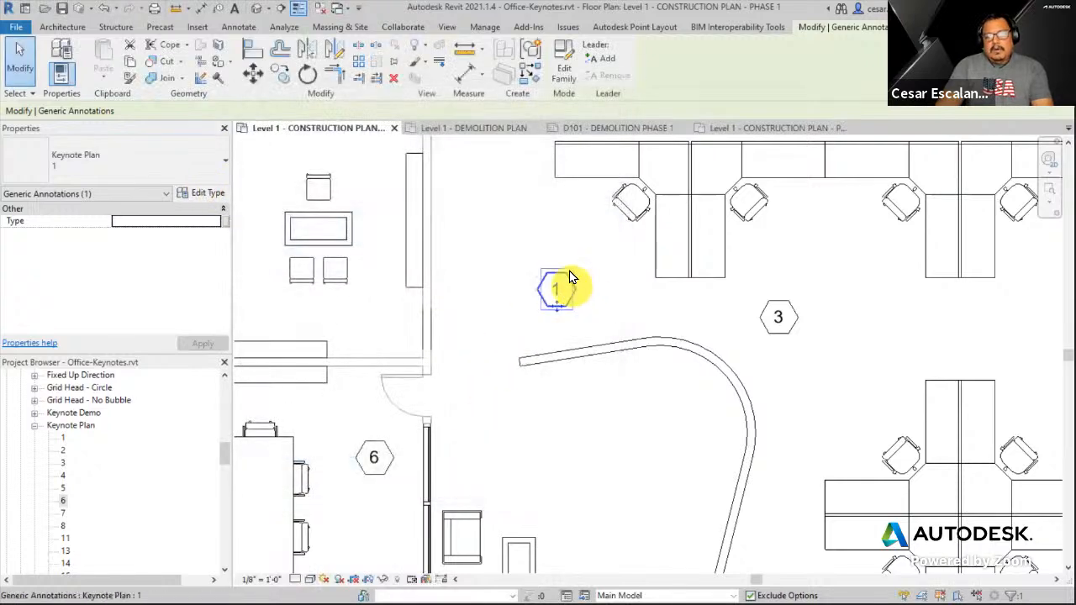
{"action": "left_click", "coordinate": [595, 61]}
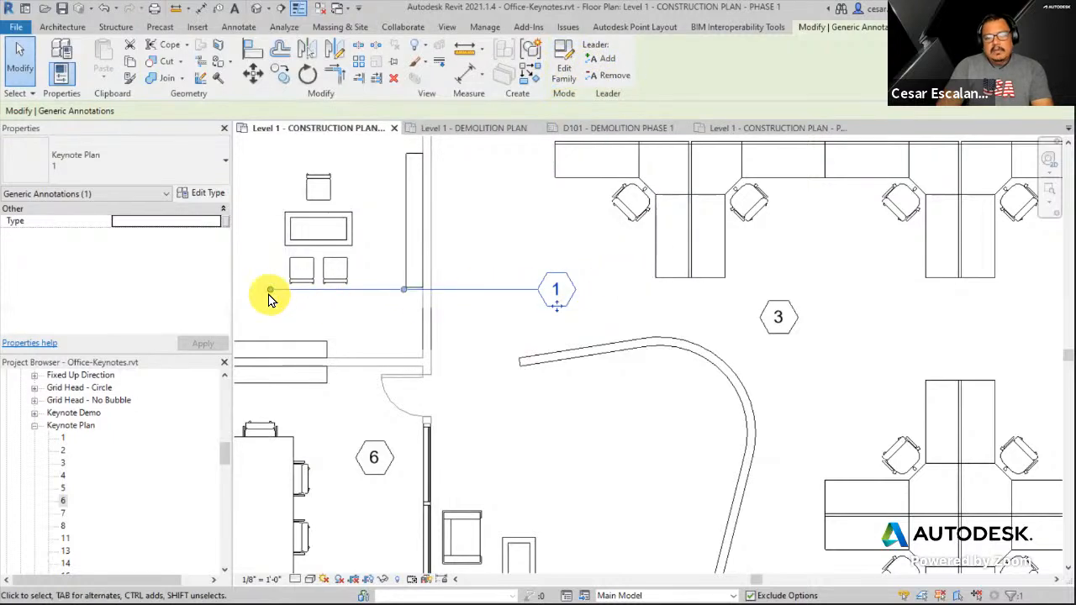
{"action": "left_click_drag", "start_coordinate": [271, 292], "coordinate": [613, 344]}
{"action": "left_click", "coordinate": [773, 349]}
Check the type description of keynote symbol 3 and move the symbol onto the conference room table.
{"action": "left_click", "coordinate": [783, 331]}
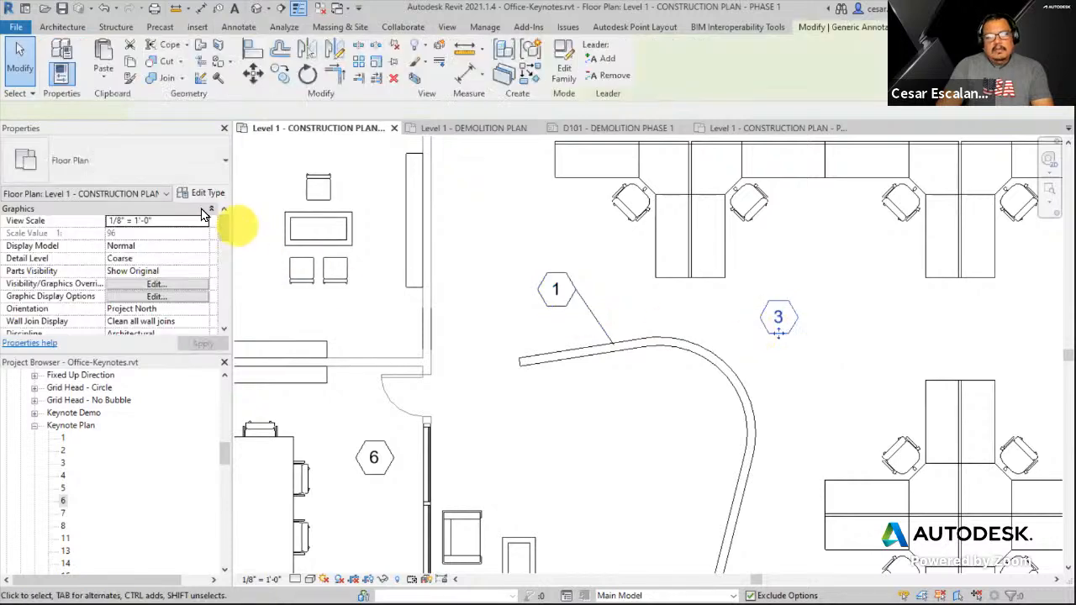
{"action": "left_click", "coordinate": [195, 194]}
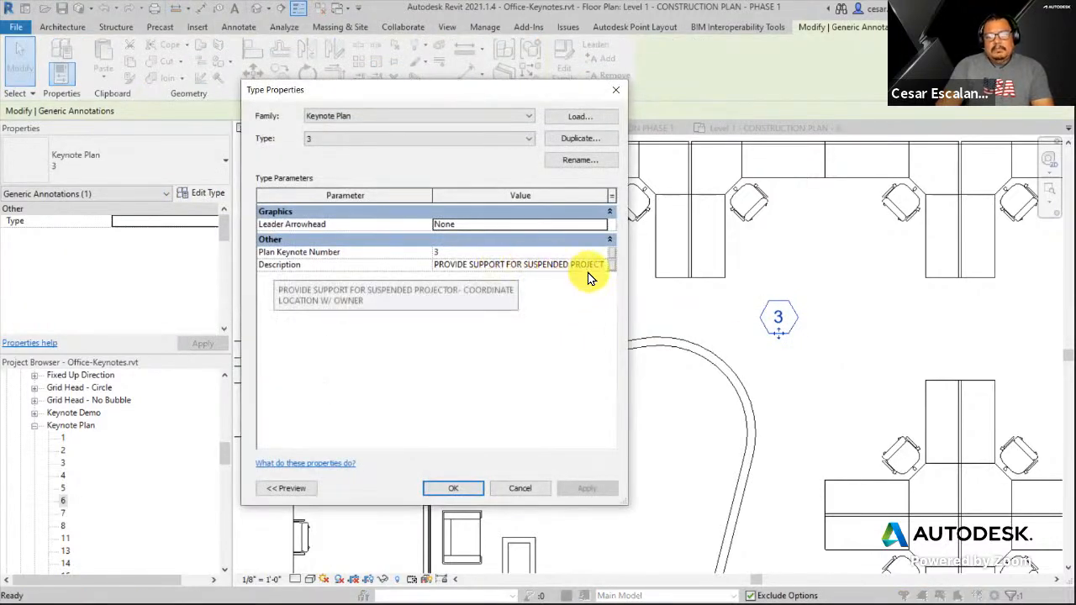
{"action": "left_click", "coordinate": [454, 487]}
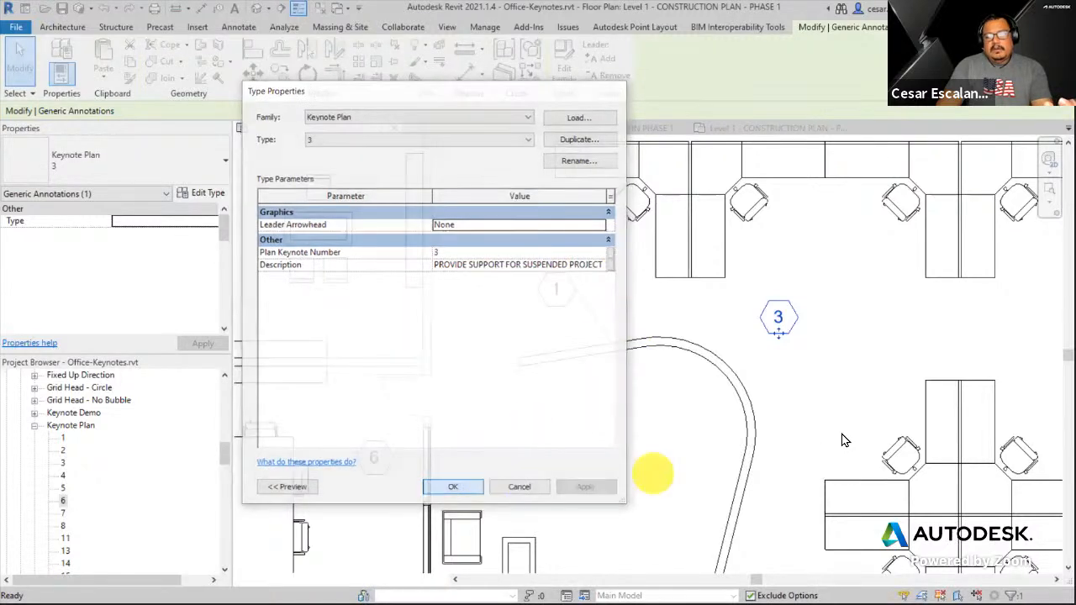
{"action": "scroll", "coordinate": [829, 396], "scroll_direction": "down", "scroll_amount": 3}
{"action": "left_click_drag", "start_coordinate": [885, 333], "coordinate": [541, 480]}
{"action": "scroll", "coordinate": [612, 425], "scroll_direction": "up", "scroll_amount": 2}
Check the type description of keynote symbol 6 and move the symbol below the corridor wall beside the double door.
{"action": "left_click", "coordinate": [602, 421]}
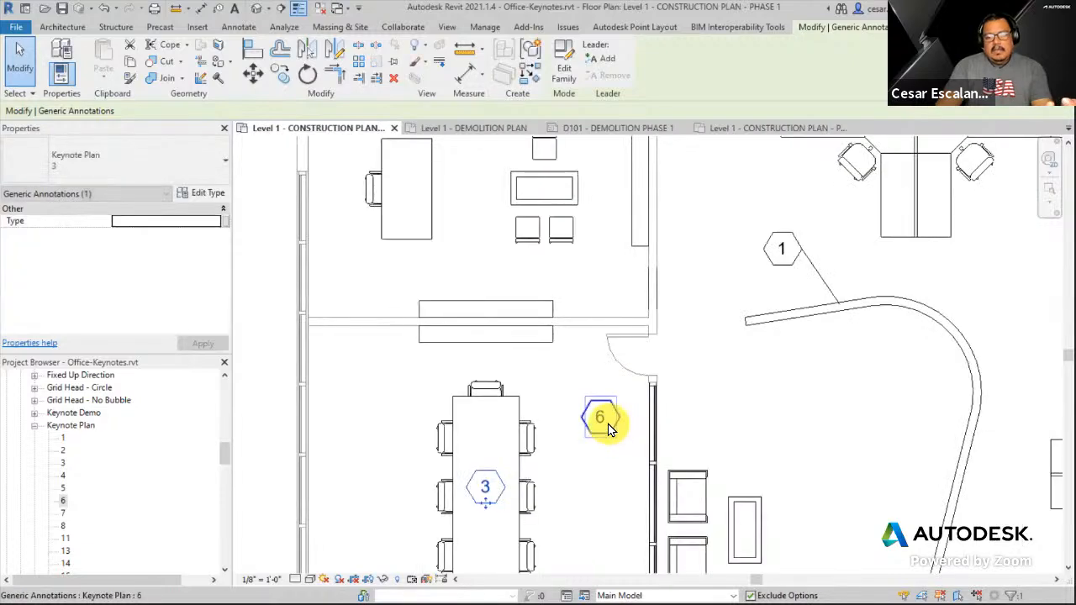
{"action": "left_click", "coordinate": [217, 193]}
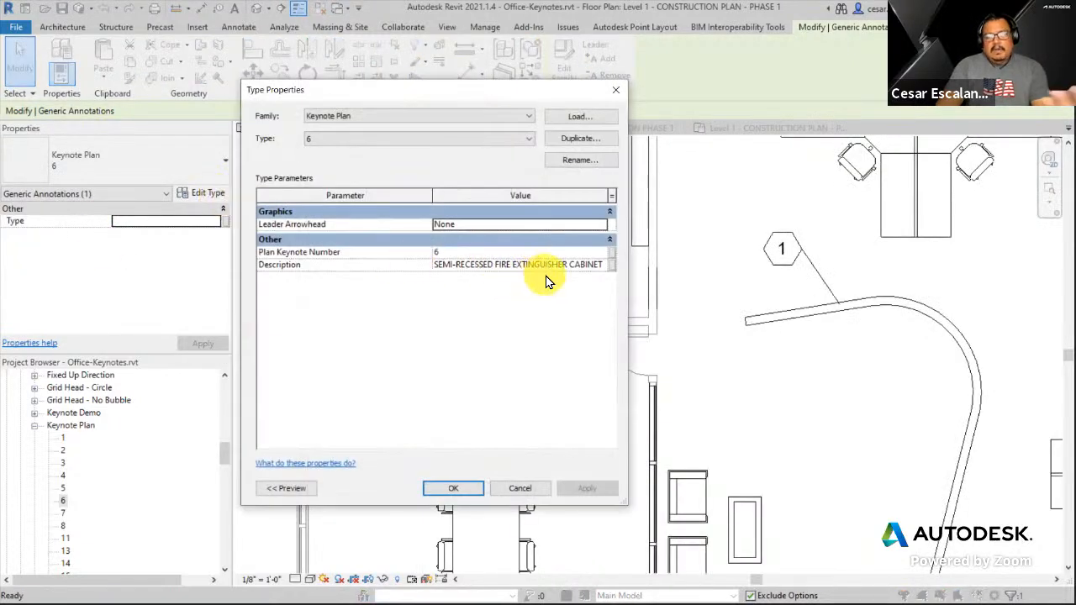
{"action": "left_click", "coordinate": [518, 487]}
{"action": "scroll", "coordinate": [600, 400], "scroll_direction": "down", "scroll_amount": 2}
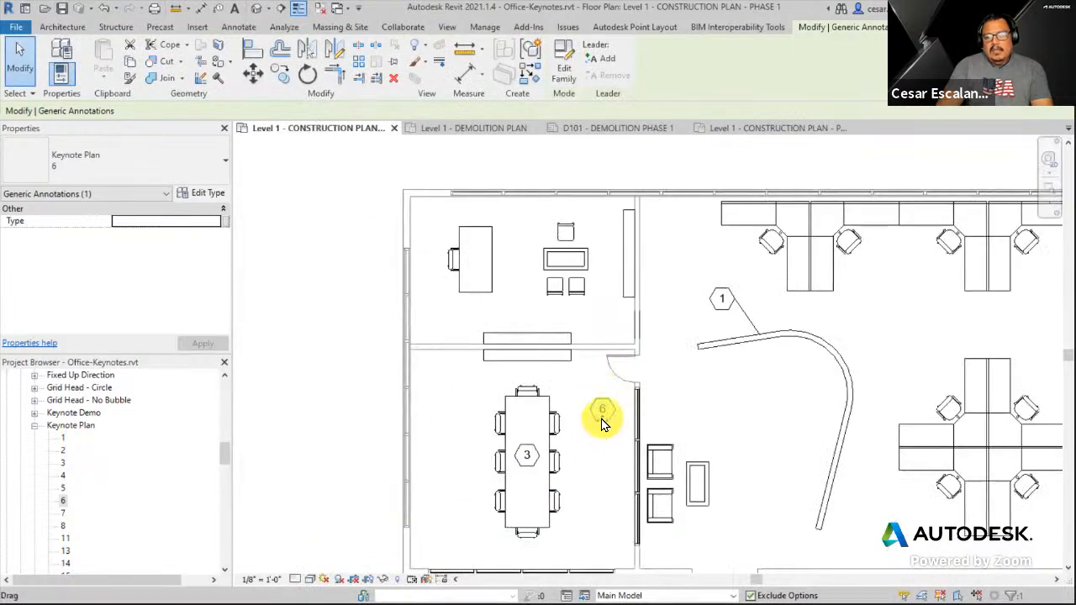
{"action": "left_click_drag", "start_coordinate": [602, 425], "coordinate": [618, 518]}
{"action": "left_click", "coordinate": [675, 402]}
Add a leader to keynote symbol 6 and point it at the corridor wall just left of the symbol.
{"action": "middle_click_drag", "start_coordinate": [659, 456], "coordinate": [605, 473]}
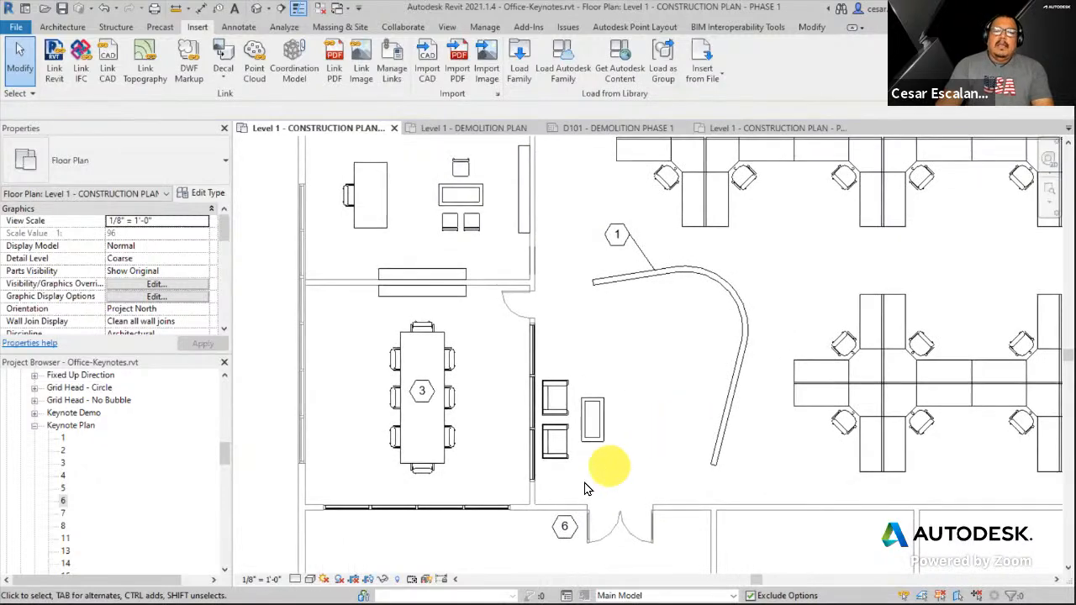
{"action": "scroll", "coordinate": [565, 528], "scroll_direction": "up", "scroll_amount": 2}
{"action": "left_click", "coordinate": [563, 528]}
{"action": "left_click", "coordinate": [602, 58]}
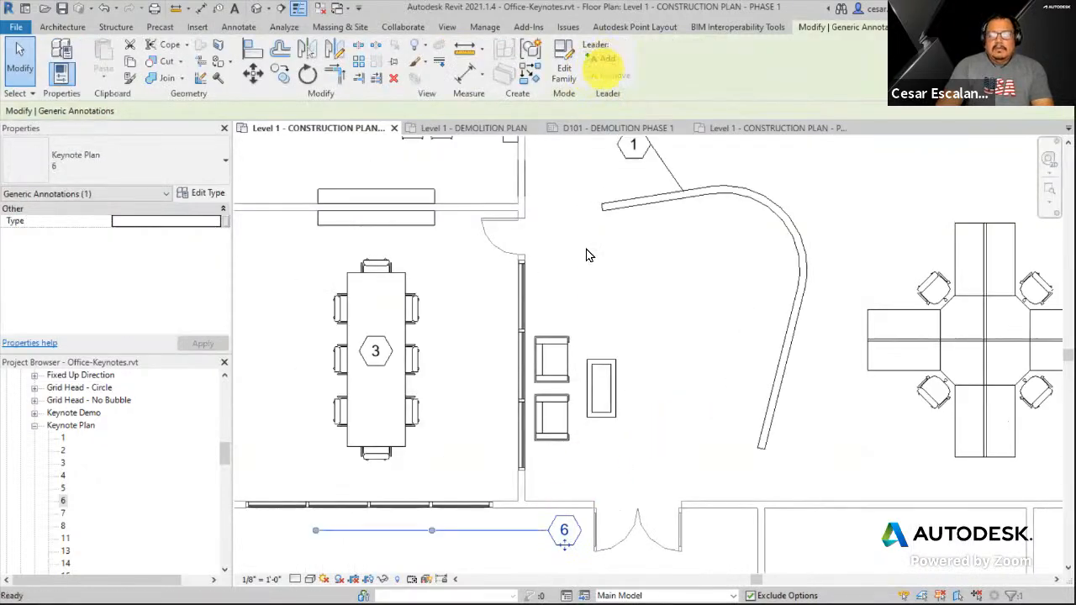
{"action": "left_click_drag", "start_coordinate": [319, 531], "coordinate": [528, 535]}
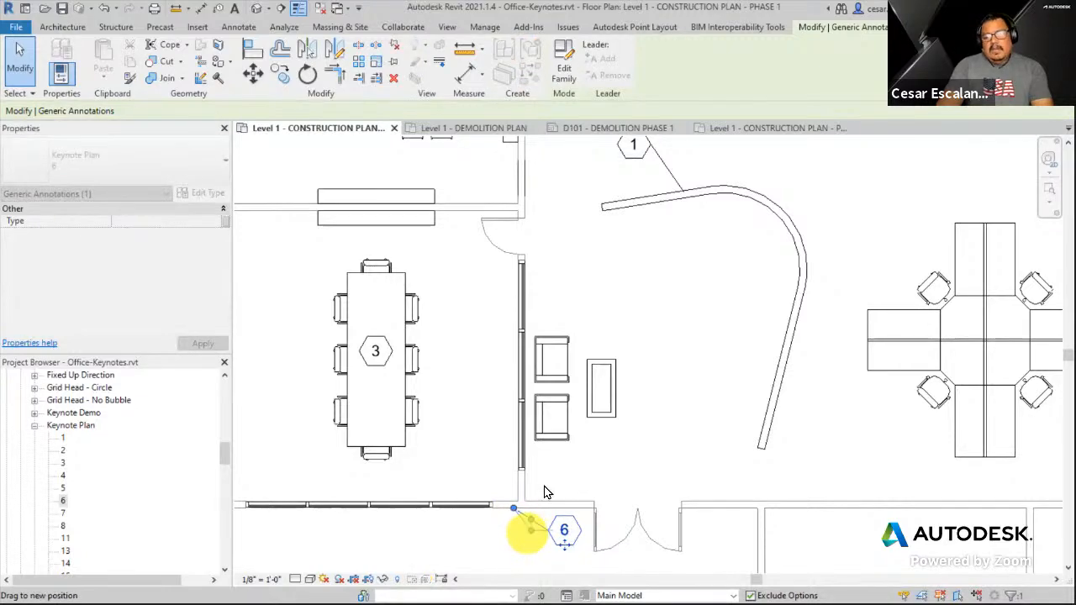
{"action": "left_click", "coordinate": [698, 407]}
Adjust the elbow of keynote symbol 1's leader to the curved wall.
{"action": "scroll", "coordinate": [698, 402], "scroll_direction": "down", "scroll_amount": 2}
{"action": "middle_click_drag", "start_coordinate": [711, 398], "coordinate": [624, 406]}
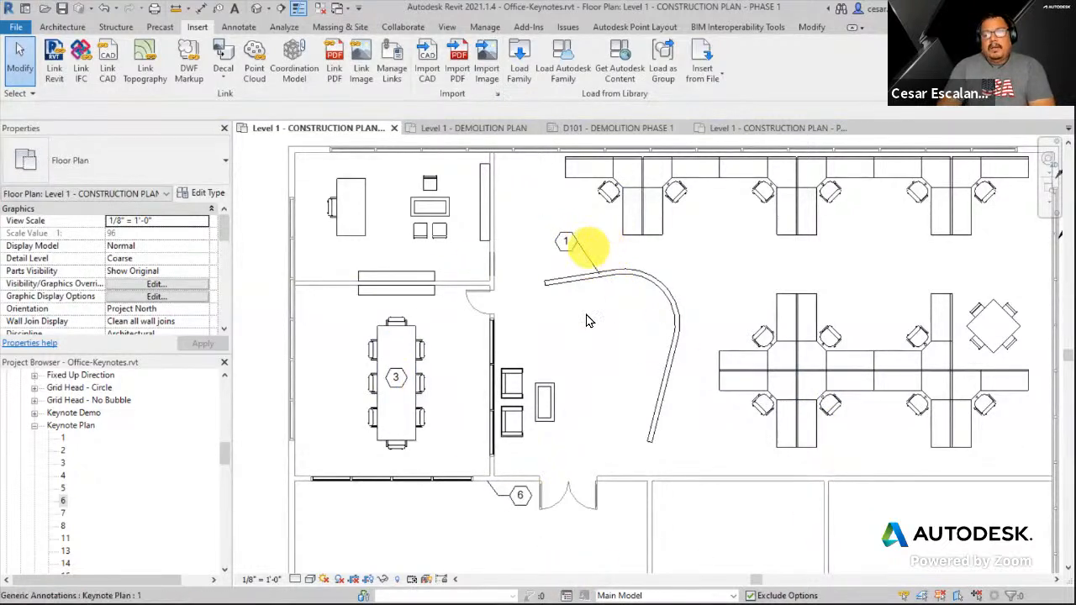
{"action": "left_click", "coordinate": [587, 263]}
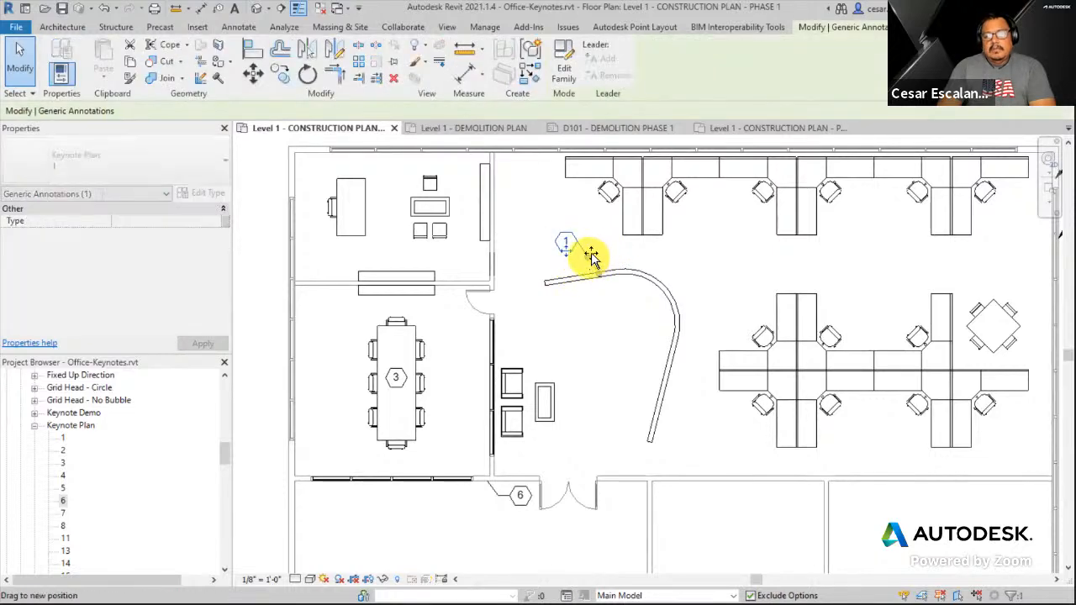
{"action": "left_click", "coordinate": [625, 378]}
Create a new sheet using the E1 30 x 42 Horizontal titleblock.
{"action": "middle_click_drag", "start_coordinate": [639, 377], "coordinate": [555, 384]}
{"action": "scroll", "coordinate": [557, 383], "scroll_direction": "down", "scroll_amount": 2}
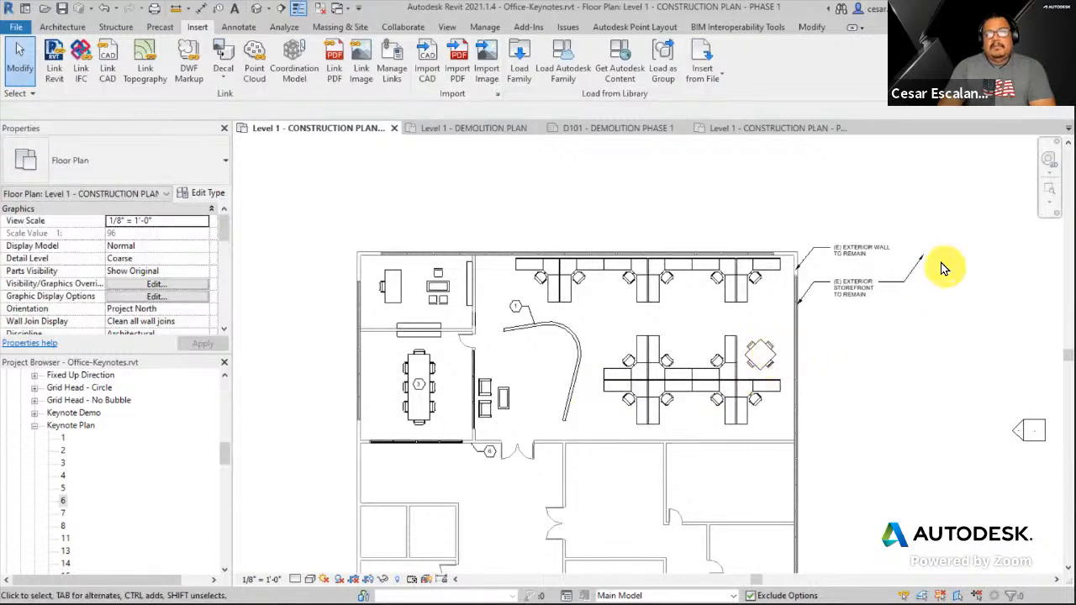
{"action": "left_click", "coordinate": [34, 426]}
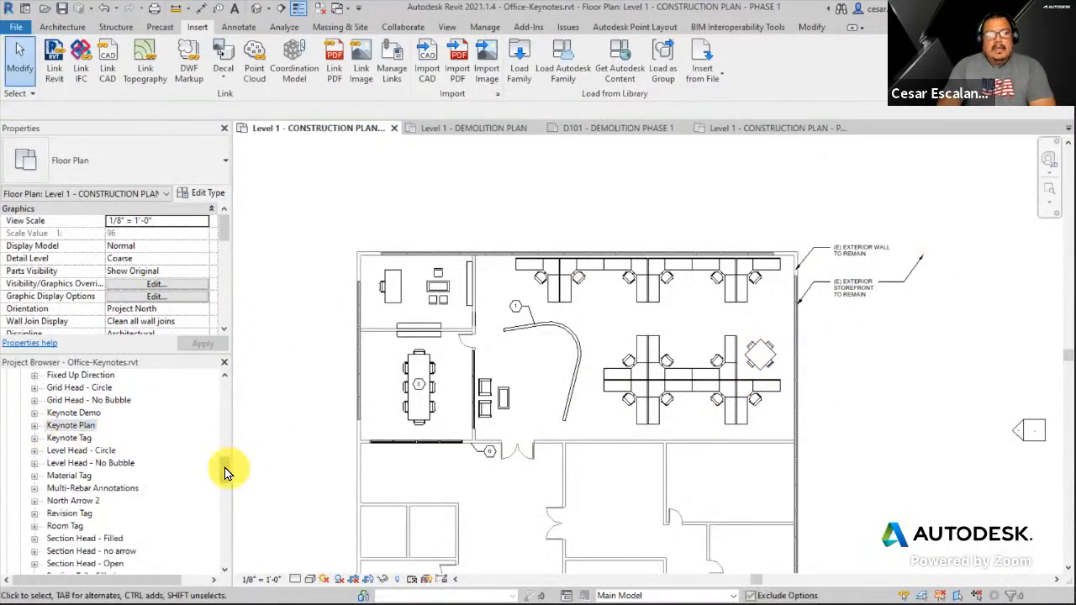
{"action": "scroll", "coordinate": [223, 469], "scroll_direction": "down", "scroll_amount": 1}
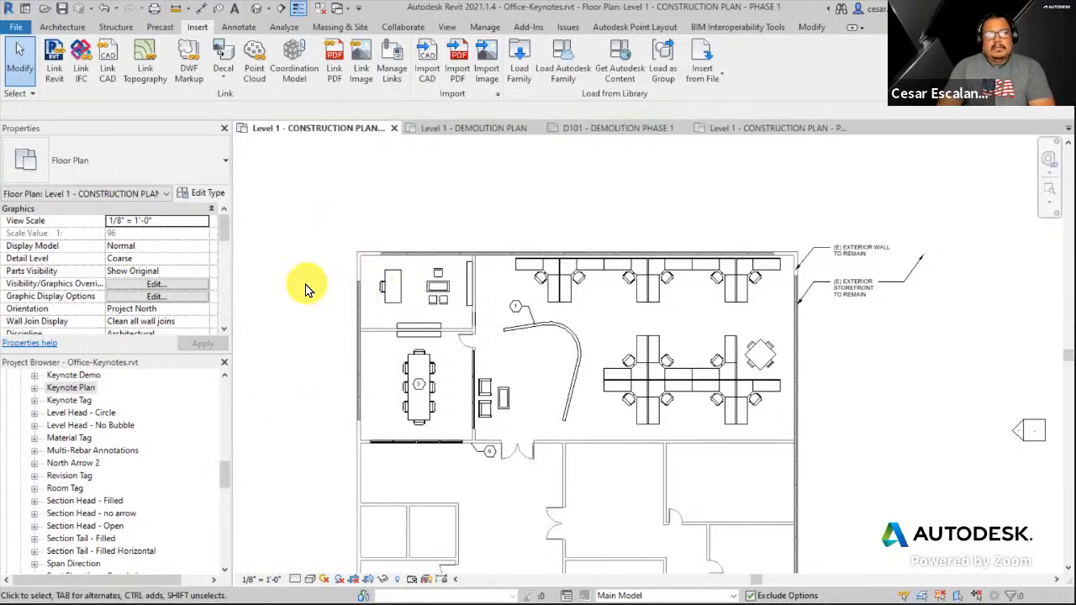
{"action": "left_click", "coordinate": [446, 27]}
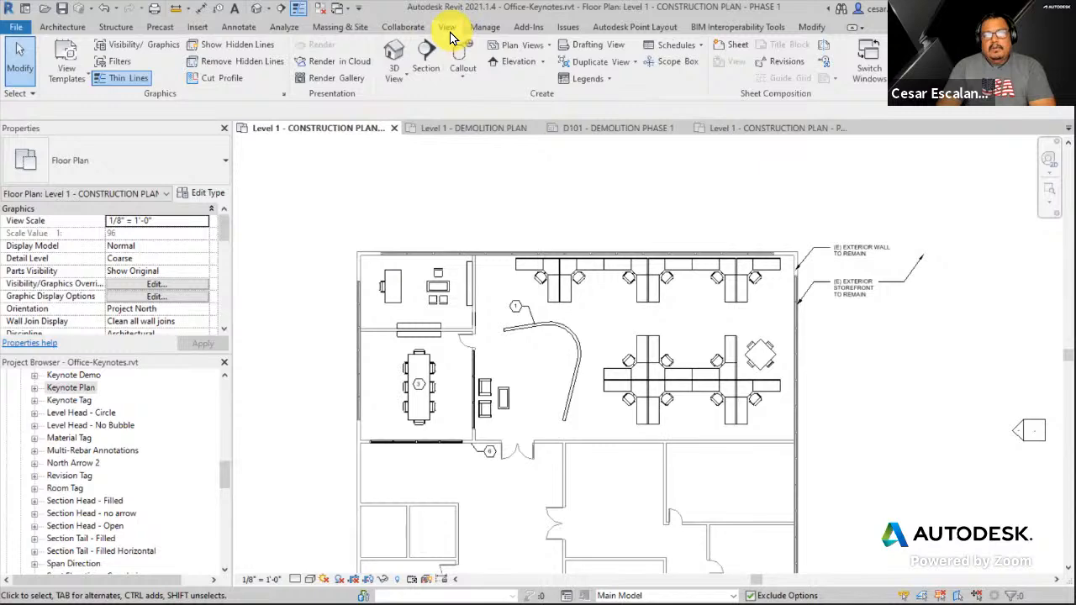
{"action": "left_click", "coordinate": [728, 50]}
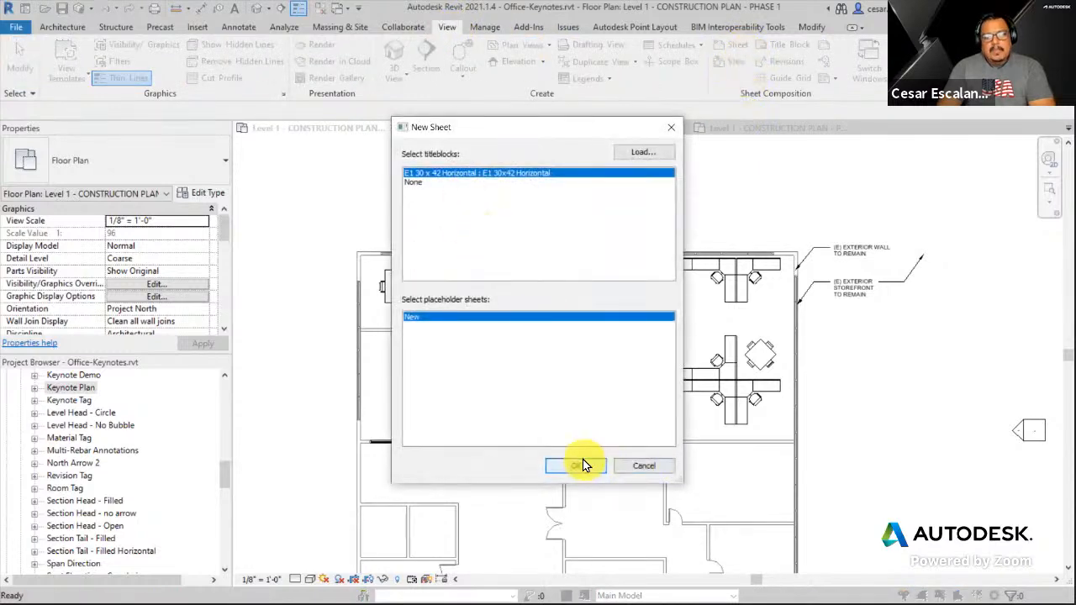
{"action": "left_click", "coordinate": [582, 459]}
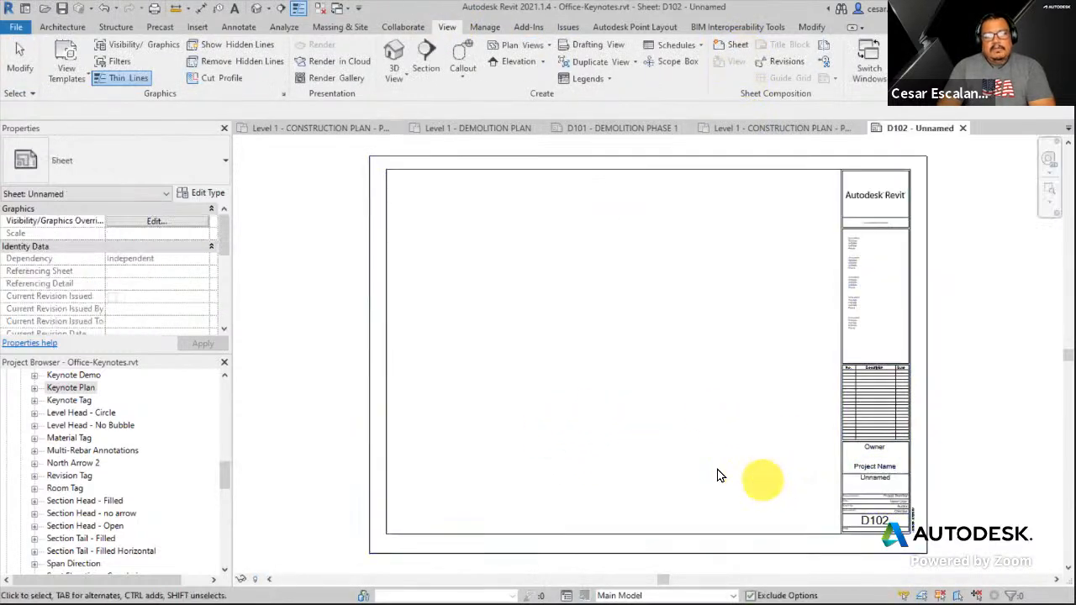
Place the Level 1 - CONSTRUCTION PLAN - PHASE 1 floor plan on sheet D102, left of the titleblock.
{"action": "left_click_drag", "start_coordinate": [227, 475], "coordinate": [227, 395]}
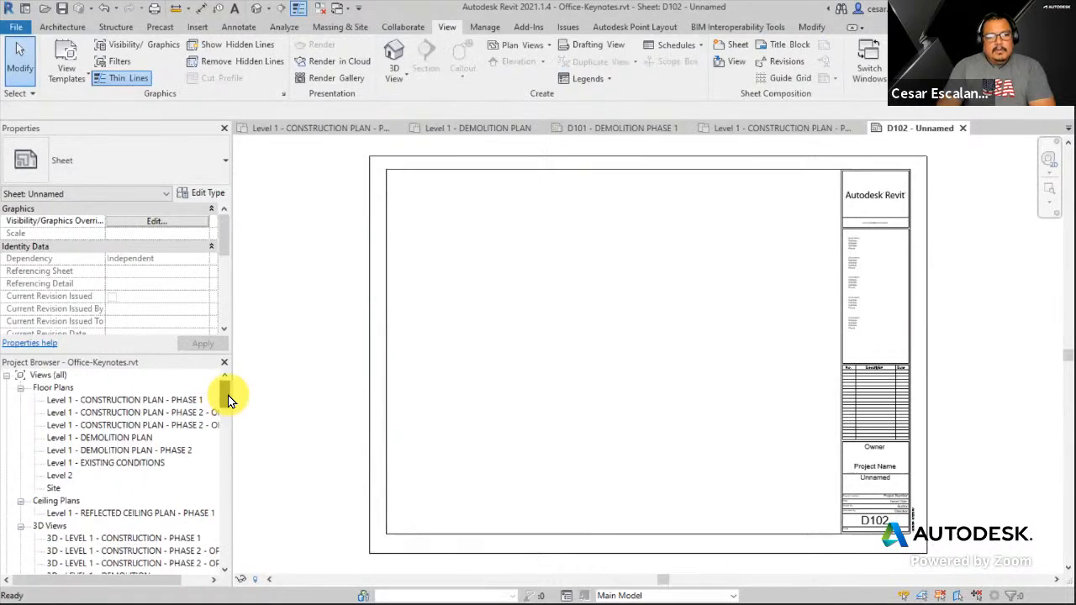
{"action": "left_click", "coordinate": [156, 401]}
{"action": "left_click_drag", "start_coordinate": [134, 402], "coordinate": [567, 378]}
{"action": "left_click", "coordinate": [565, 351]}
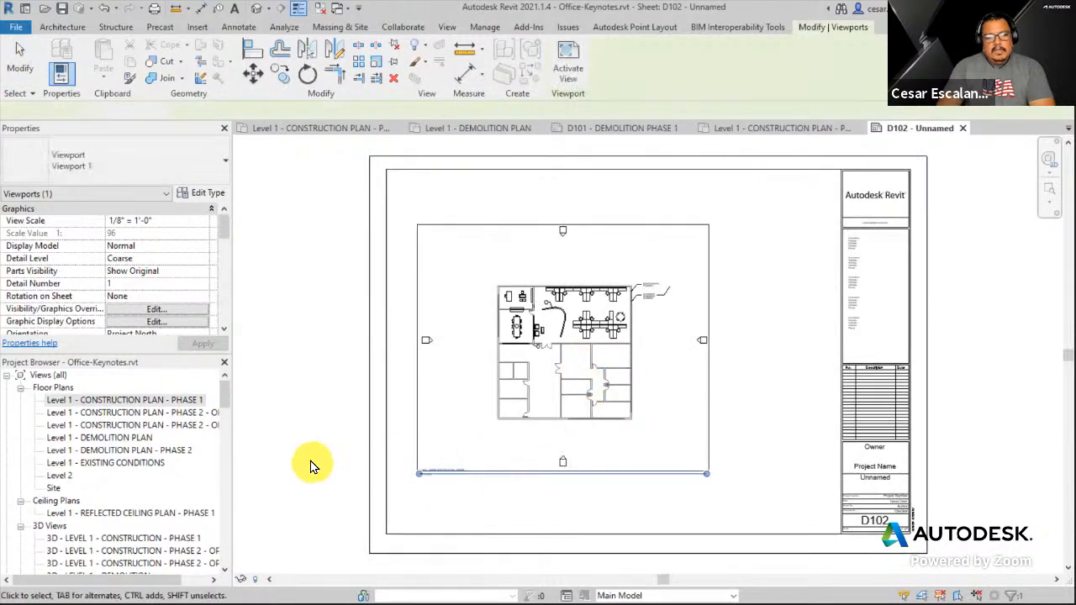
Start a new note block schedule for the Keynote Plan family.
{"action": "left_click", "coordinate": [448, 30]}
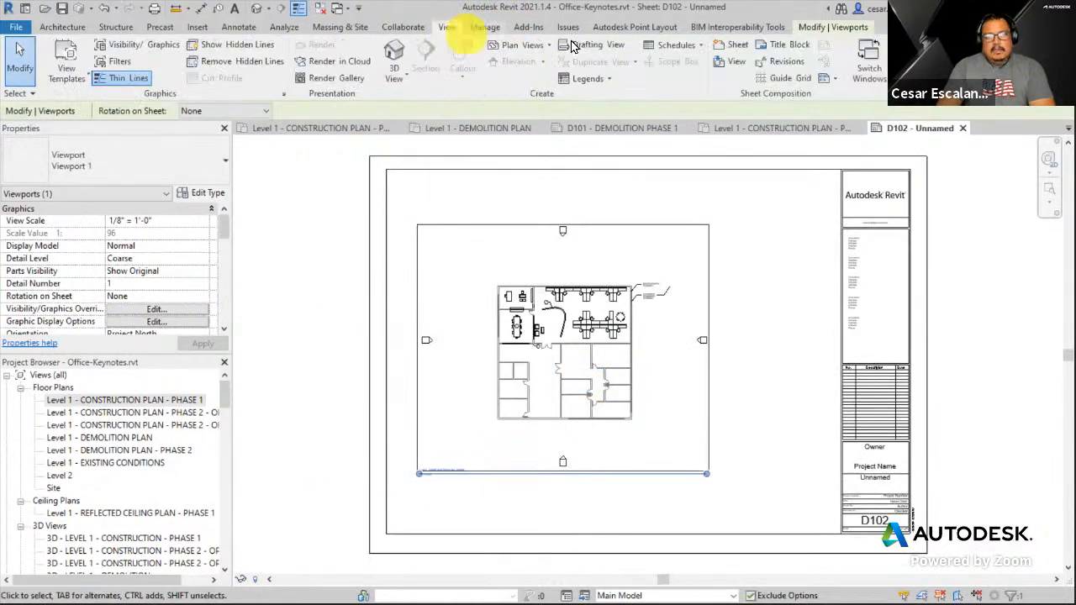
{"action": "left_click", "coordinate": [677, 45]}
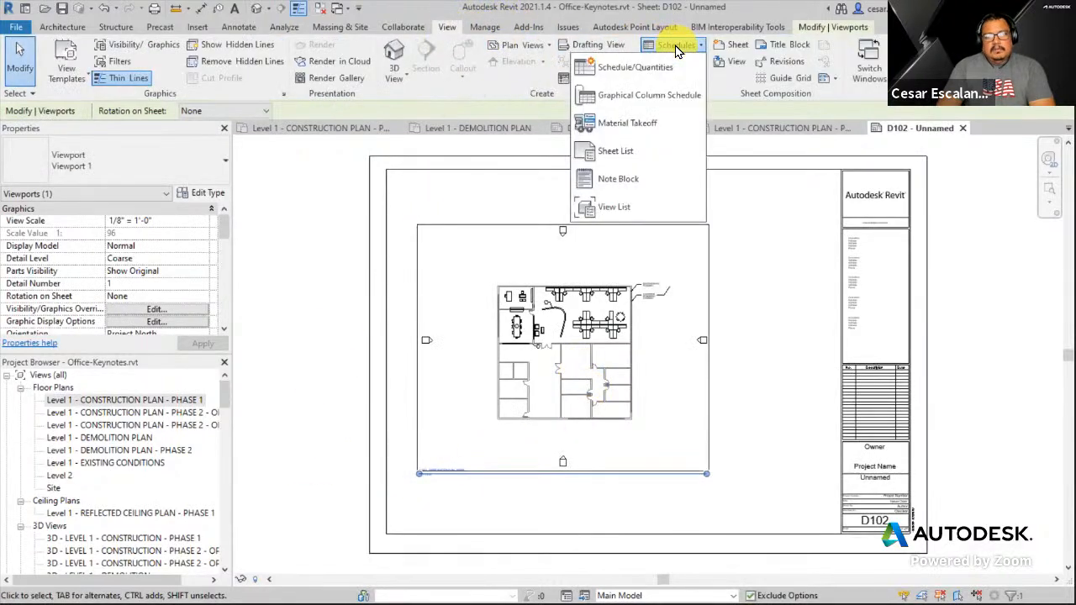
{"action": "left_click", "coordinate": [618, 179]}
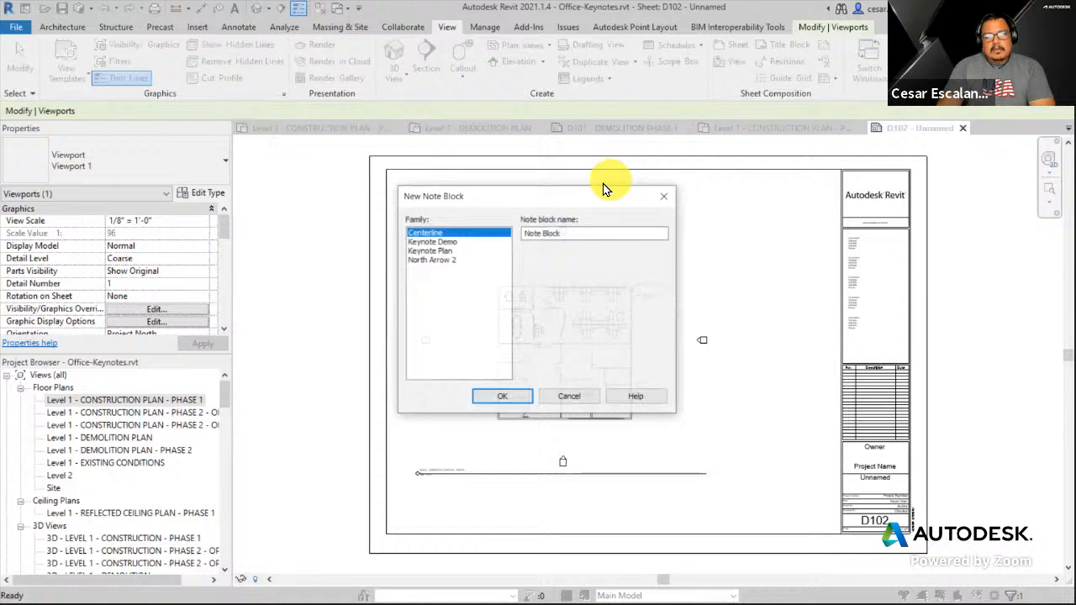
{"action": "left_click", "coordinate": [444, 251]}
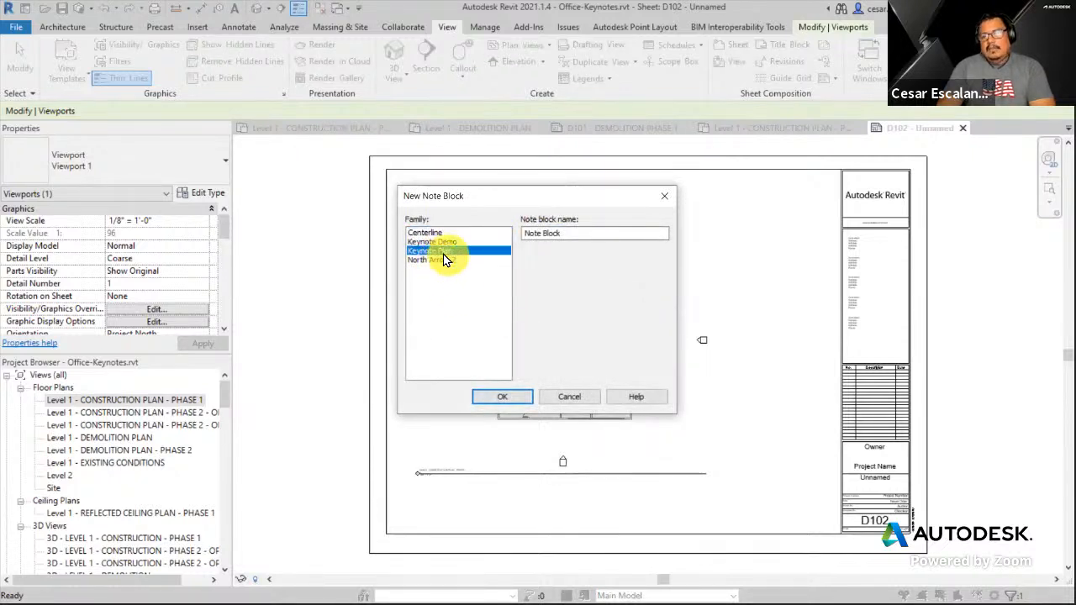
{"action": "left_click", "coordinate": [502, 396]}
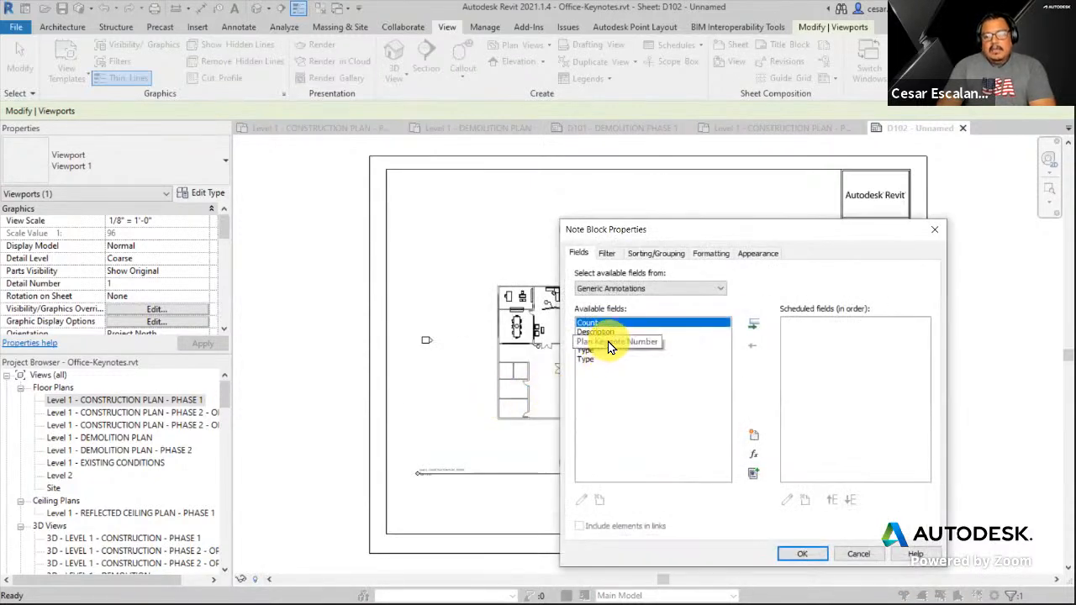
Schedule the Plan Keynote Number and Description fields in the note block, create it and return to sheet D102.
{"action": "left_click", "coordinate": [608, 342]}
{"action": "left_click", "coordinate": [753, 325]}
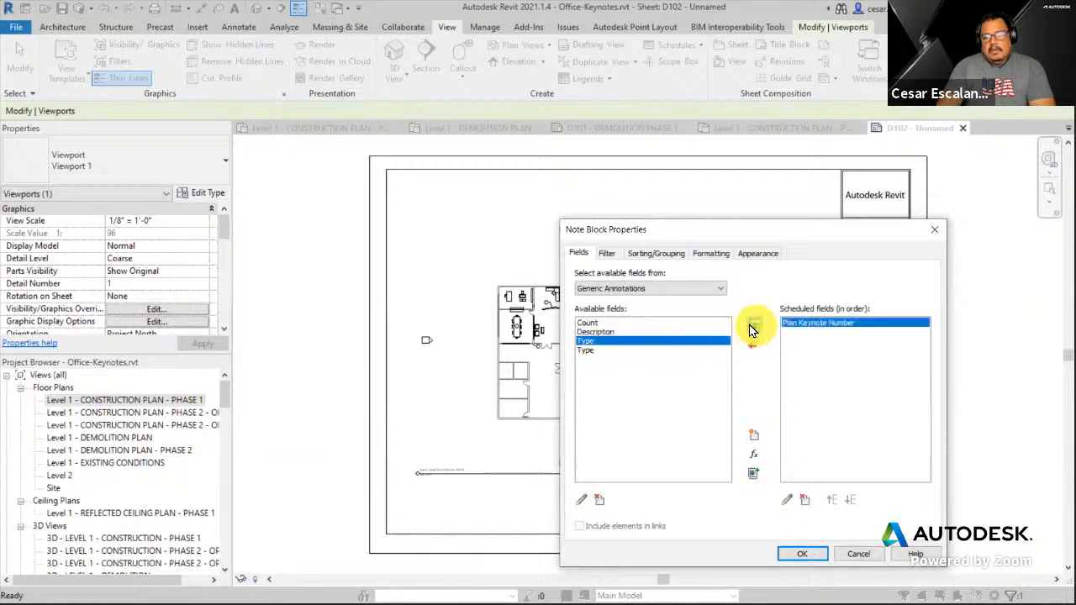
{"action": "left_click", "coordinate": [608, 332]}
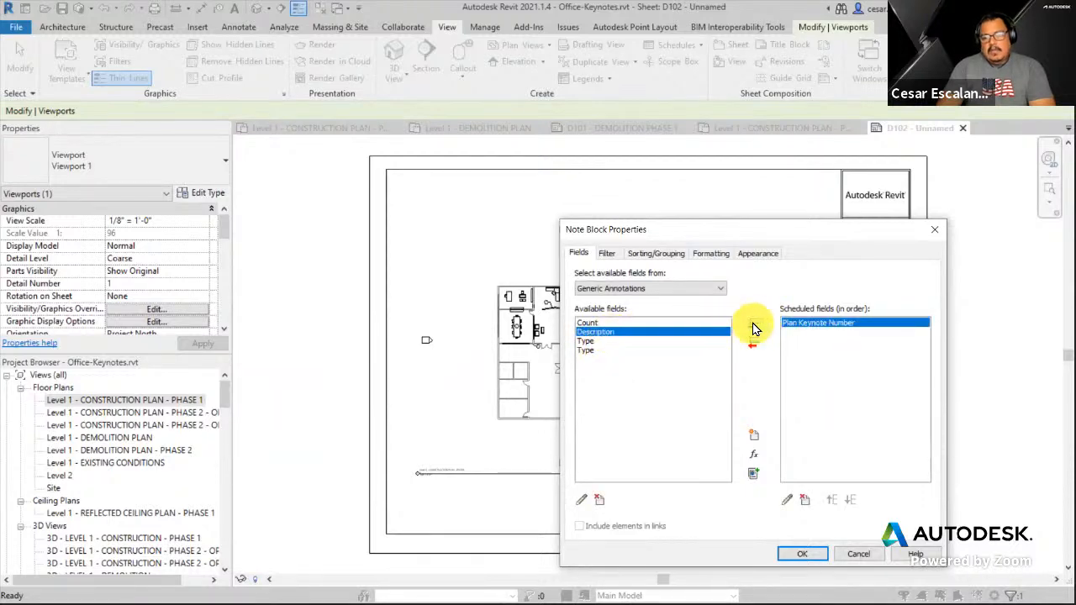
{"action": "left_click", "coordinate": [754, 328]}
{"action": "left_click", "coordinate": [802, 554]}
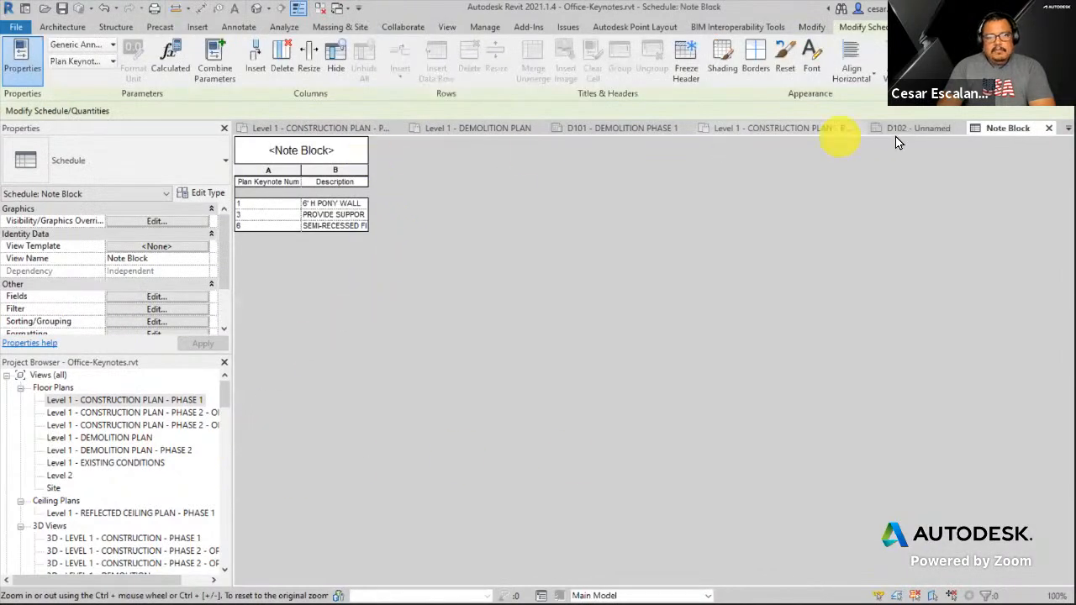
{"action": "left_click", "coordinate": [1049, 128]}
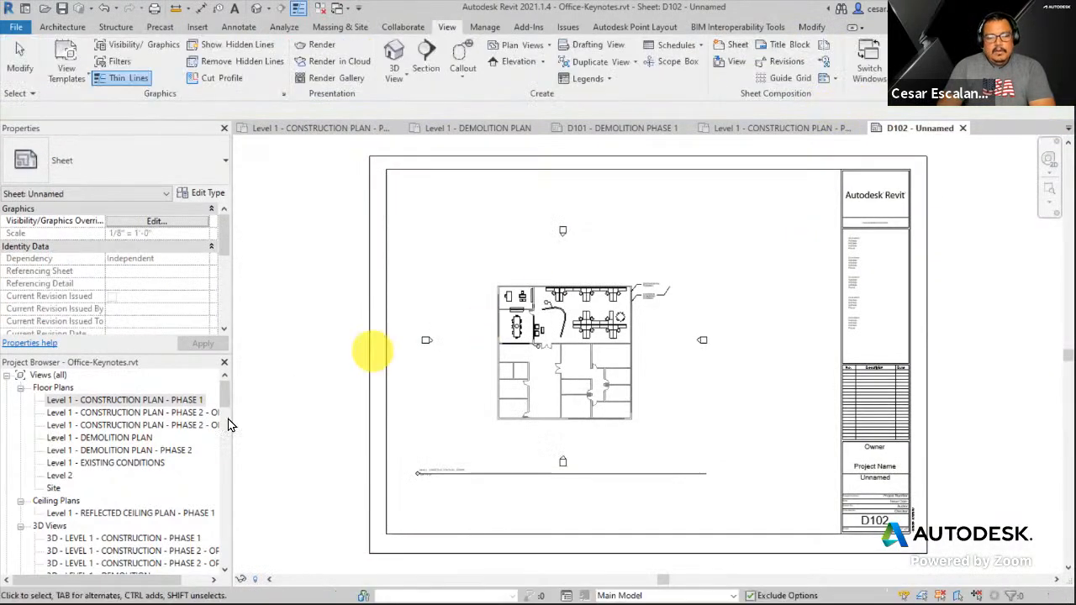
Rename the Note Block schedule as Construction Plan Keynote.
{"action": "left_click_drag", "start_coordinate": [227, 402], "coordinate": [224, 437]}
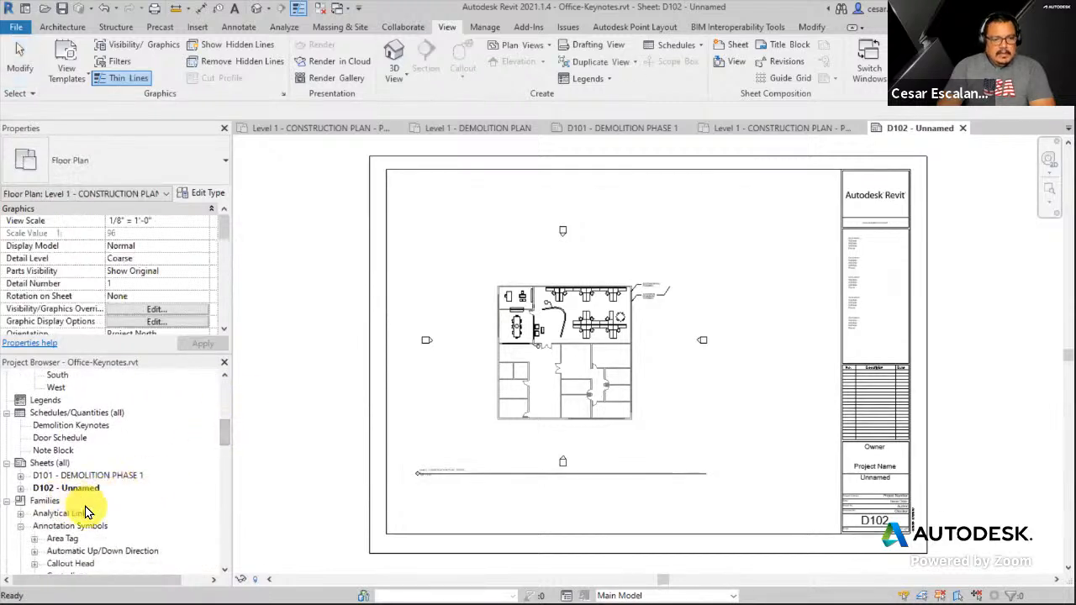
{"action": "scroll", "coordinate": [67, 503], "scroll_direction": "down", "scroll_amount": 1}
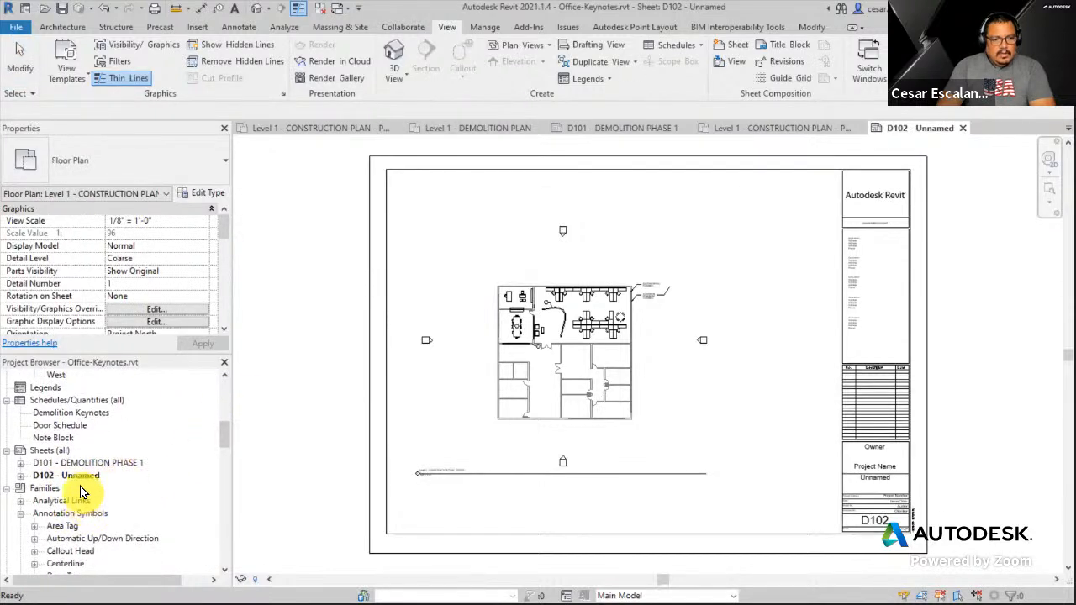
{"action": "left_click", "coordinate": [59, 438]}
{"action": "right_click", "coordinate": [63, 438]}
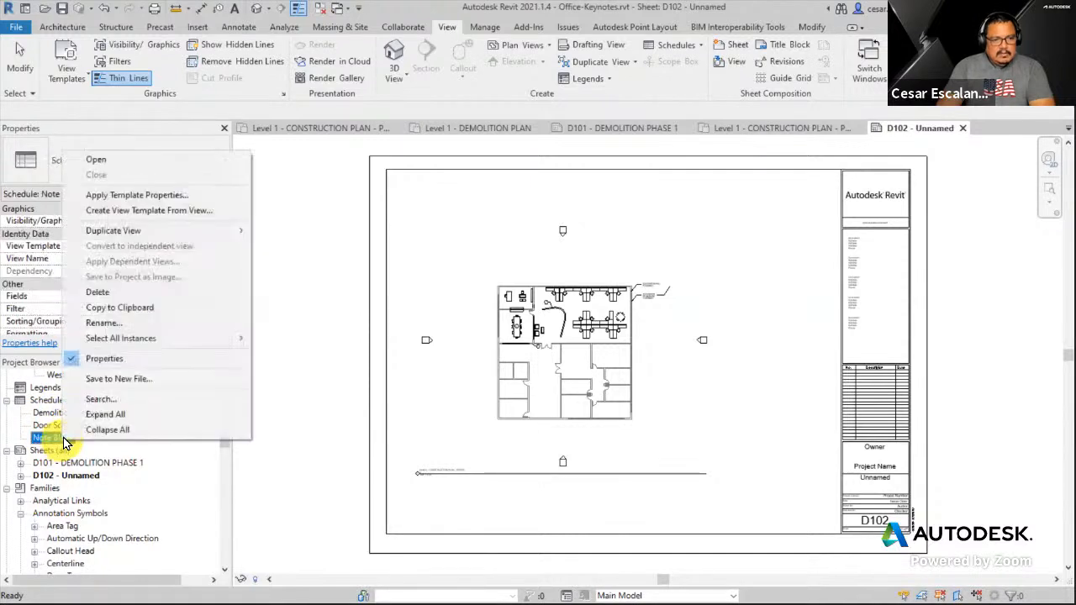
{"action": "left_click", "coordinate": [101, 323]}
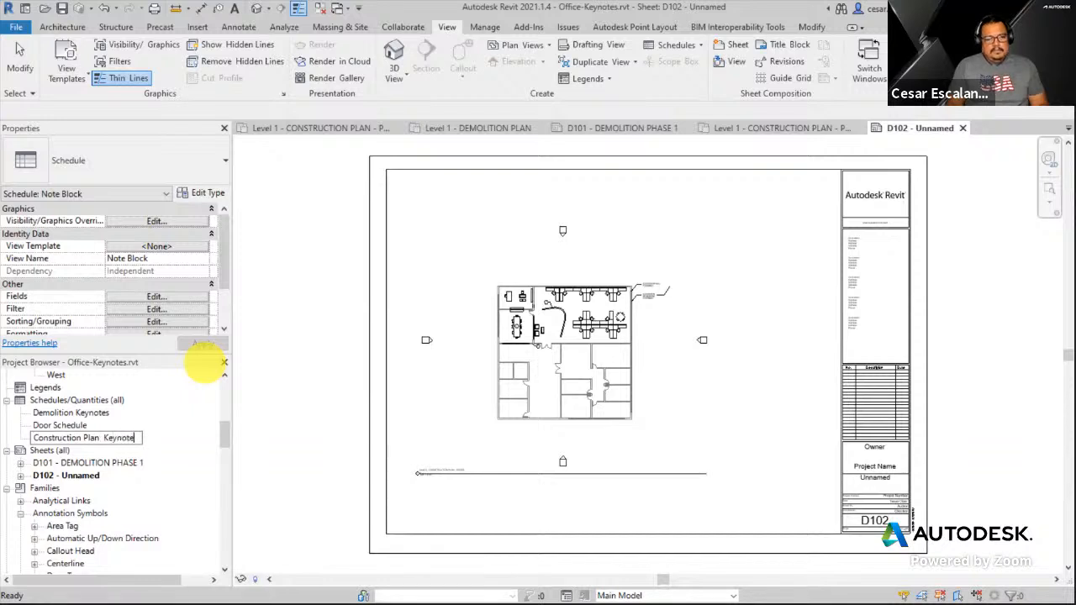
{"action": "key", "text": "Return"}
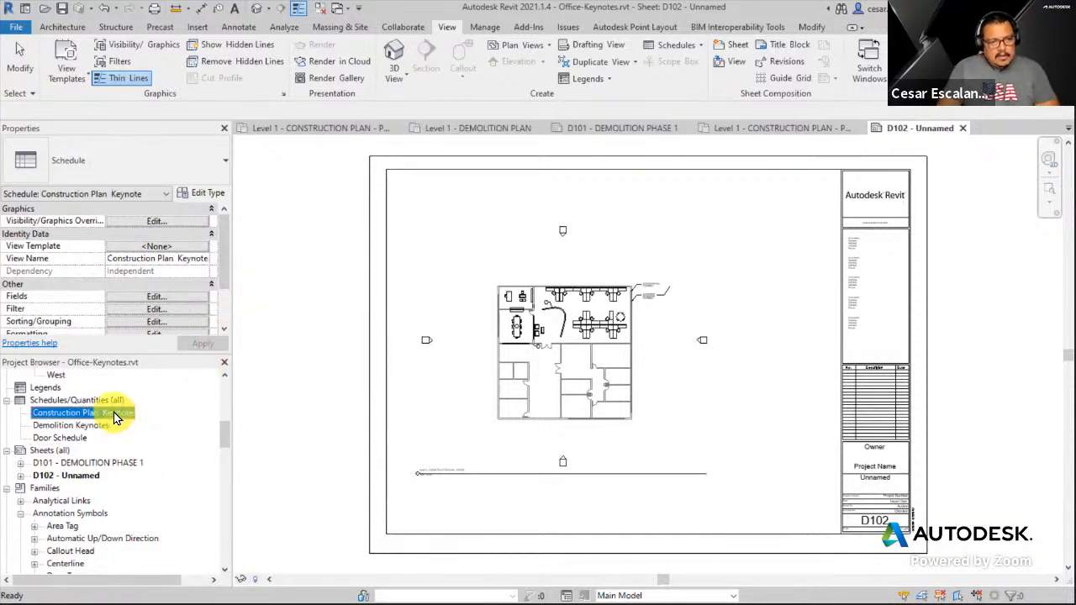
Place the Construction Plan Keynote schedule on D102 between the plan and titleblock, widening its Description column and slightly narrowing the number column.
{"action": "left_click_drag", "start_coordinate": [116, 418], "coordinate": [790, 281]}
{"action": "left_click", "coordinate": [761, 288]}
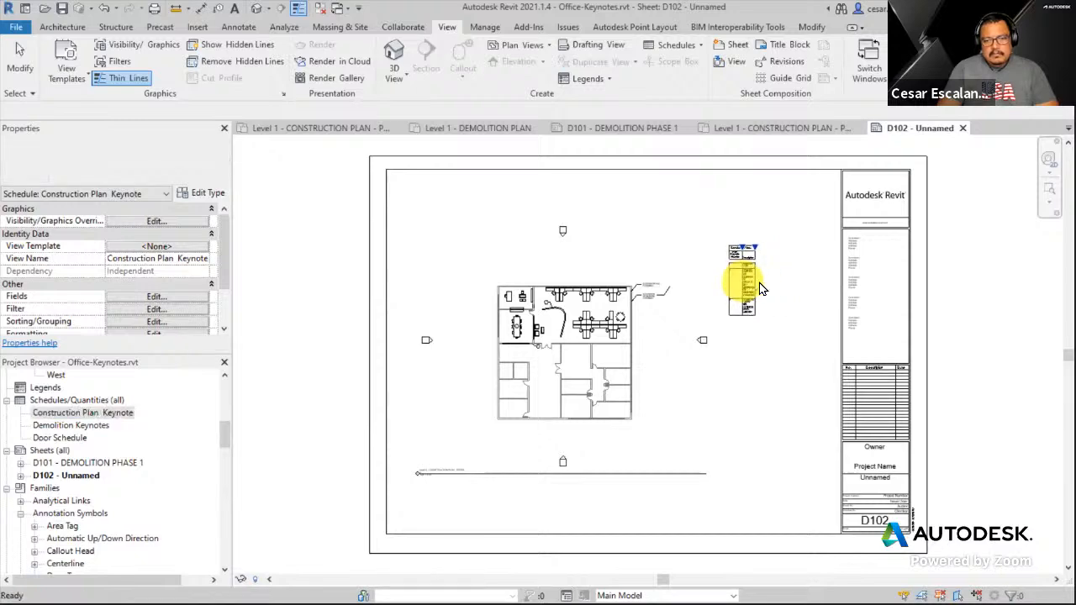
{"action": "scroll", "coordinate": [761, 288], "scroll_direction": "up", "scroll_amount": 5}
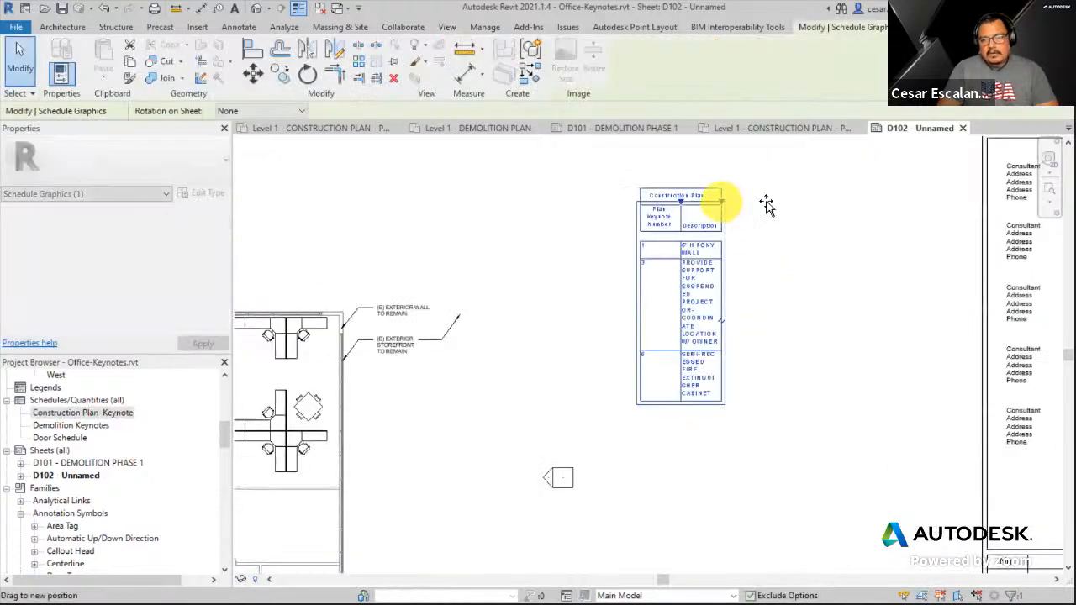
{"action": "left_click_drag", "start_coordinate": [720, 202], "coordinate": [918, 200]}
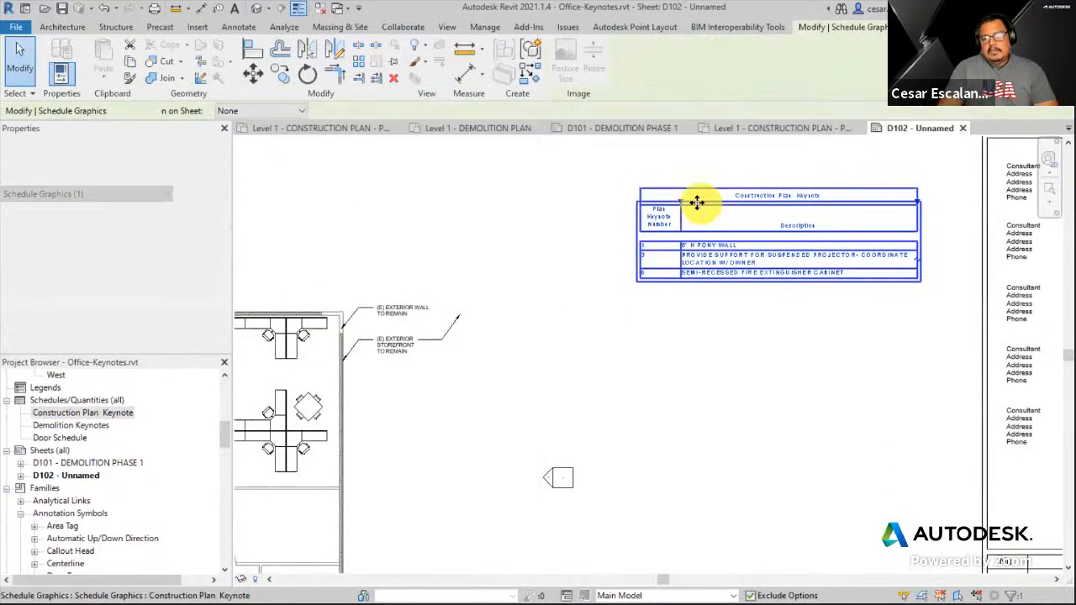
{"action": "left_click_drag", "start_coordinate": [680, 203], "coordinate": [674, 203]}
{"action": "left_click", "coordinate": [832, 371]}
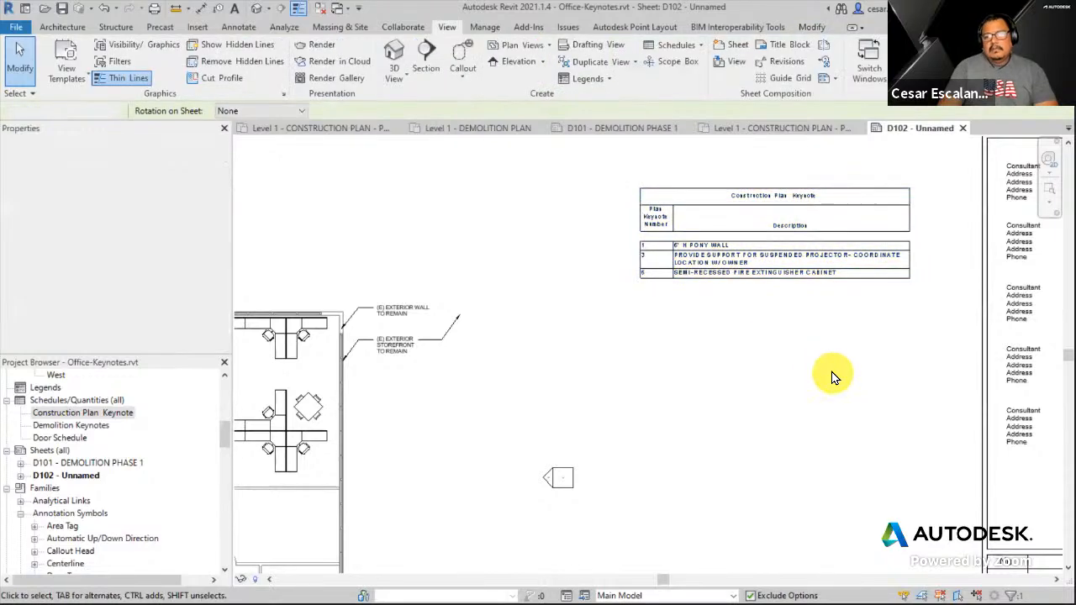
Examine the keynote schedule's entries and its placement next to the construction plan on sheet D102.
{"action": "middle_click_drag", "start_coordinate": [783, 310], "coordinate": [727, 374]}
{"action": "scroll", "coordinate": [714, 389], "scroll_direction": "up", "scroll_amount": 1}
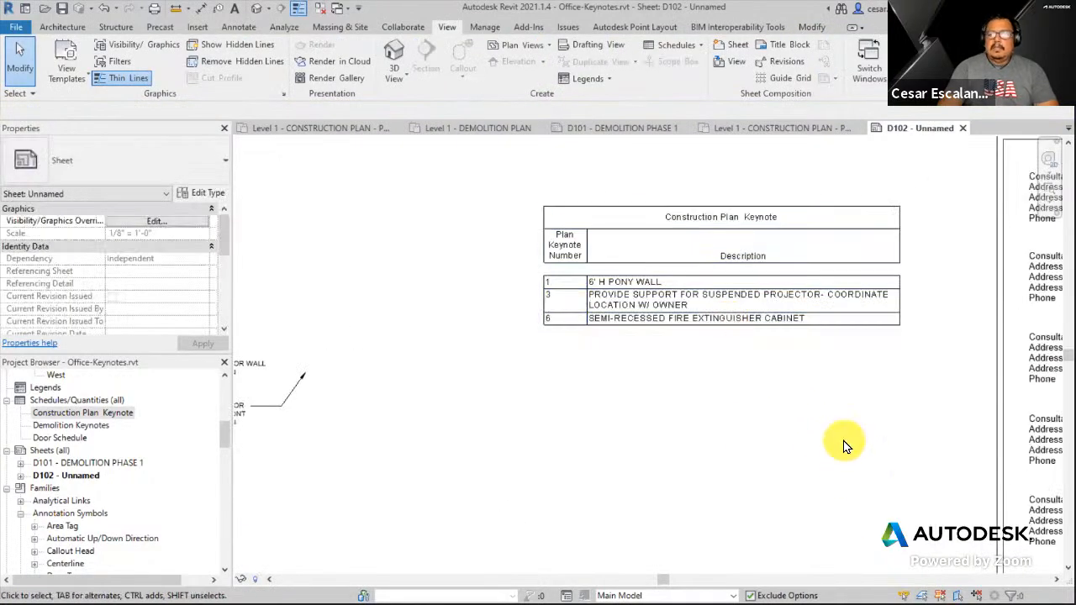
{"action": "scroll", "coordinate": [845, 447], "scroll_direction": "down", "scroll_amount": 3}
{"action": "scroll", "coordinate": [671, 262], "scroll_direction": "up", "scroll_amount": 5}
{"action": "scroll", "coordinate": [683, 387], "scroll_direction": "down", "scroll_amount": 3}
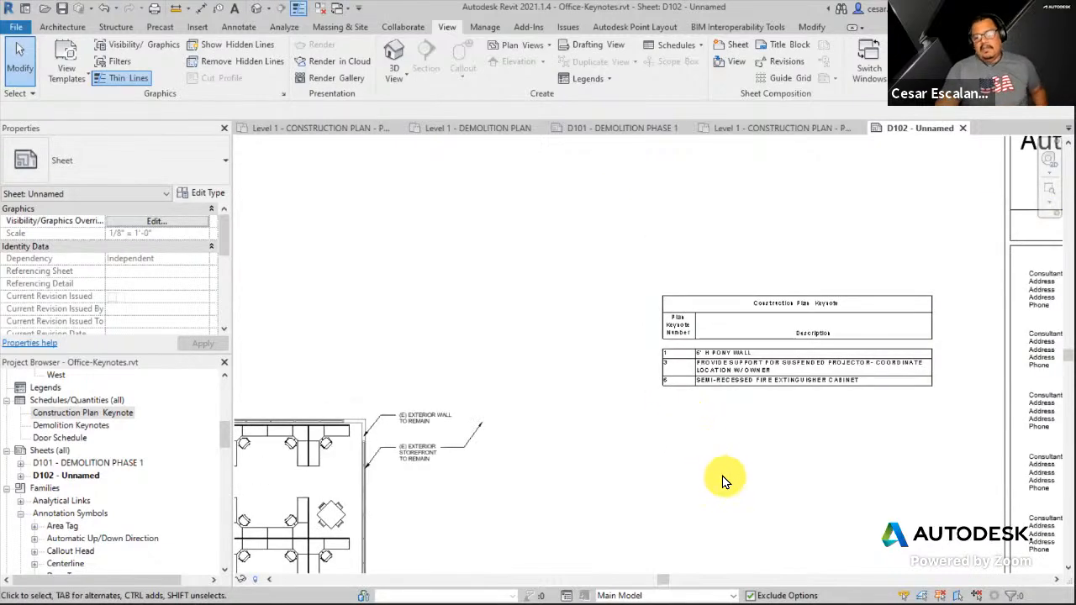
{"action": "middle_click_drag", "start_coordinate": [735, 488], "coordinate": [800, 305]}
{"action": "scroll", "coordinate": [876, 385], "scroll_direction": "down", "scroll_amount": 2}
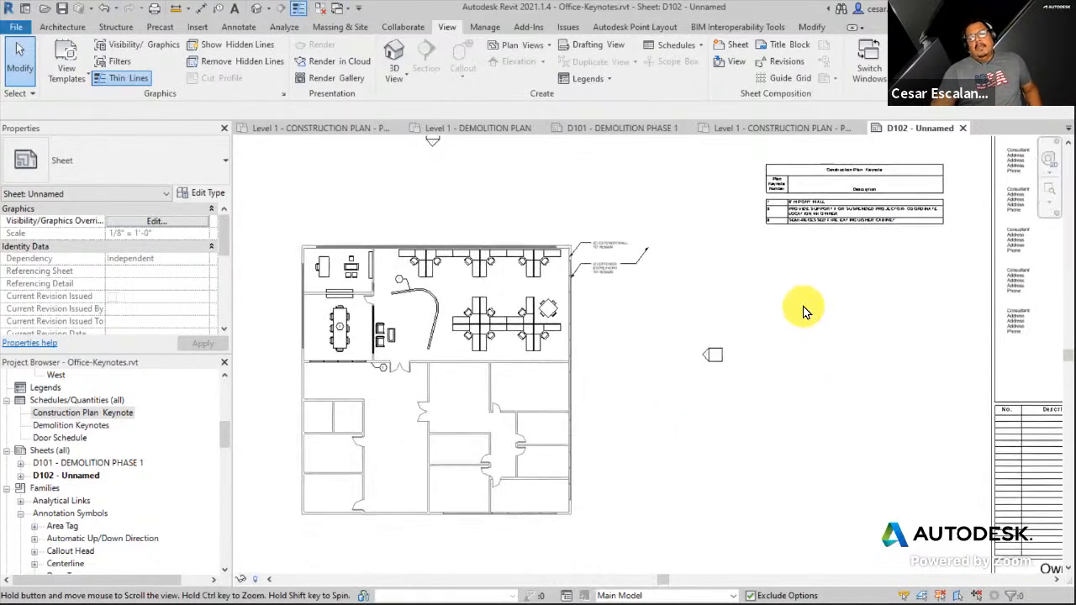
{"action": "scroll", "coordinate": [815, 353], "scroll_direction": "down", "scroll_amount": 2}
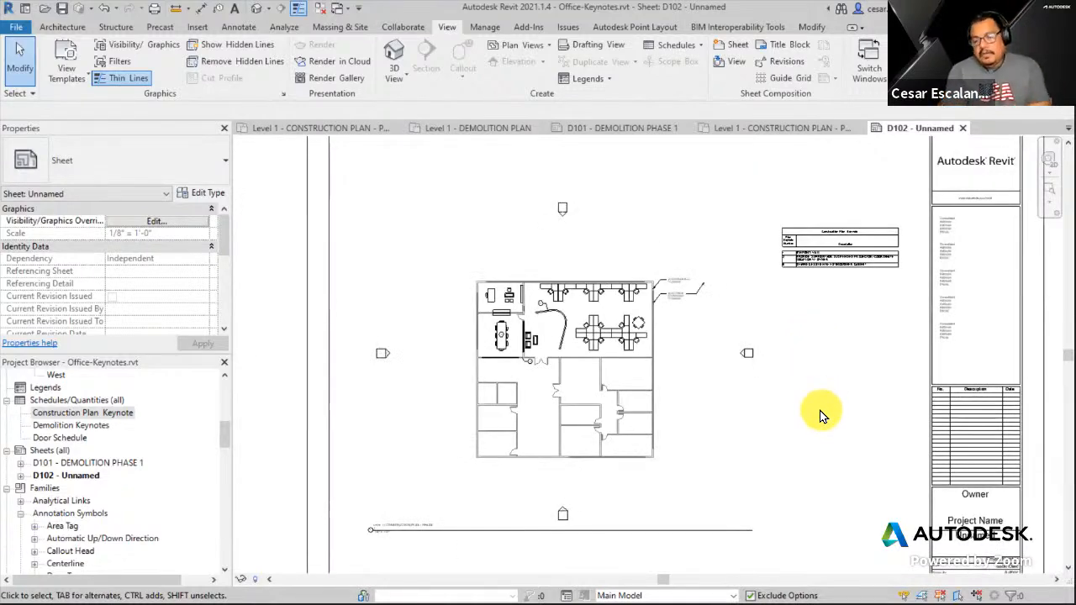
Widen the Plan Keynote Number column of the Construction Plan Keynote schedule on D102 so its heading wraps onto two lines.
{"action": "middle_click_drag", "start_coordinate": [812, 480], "coordinate": [835, 437]}
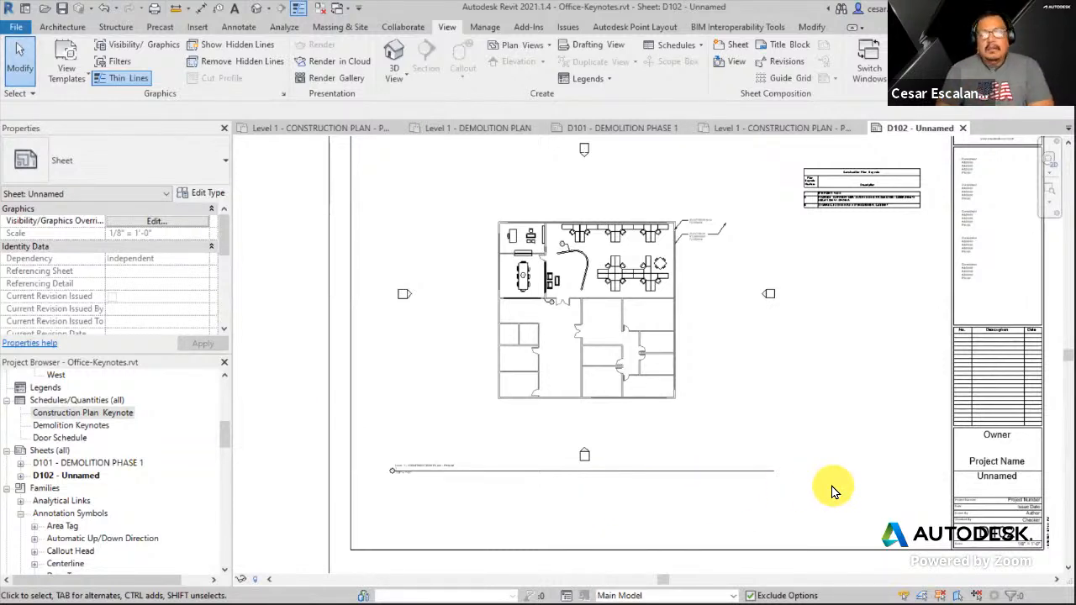
{"action": "middle_click_drag", "start_coordinate": [860, 367], "coordinate": [845, 466]}
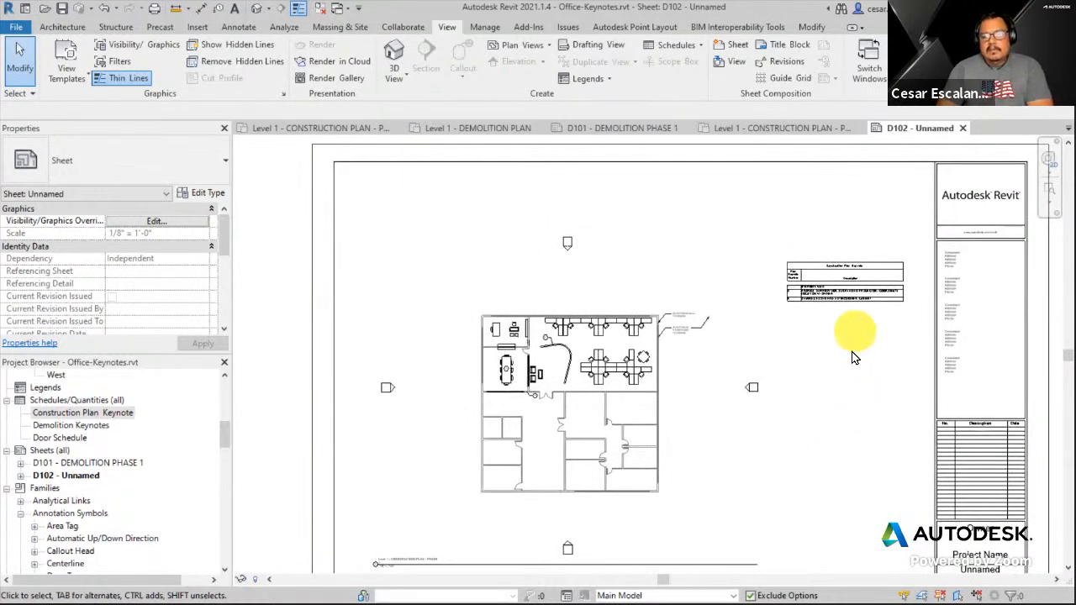
{"action": "scroll", "coordinate": [852, 336], "scroll_direction": "up", "scroll_amount": 2}
{"action": "scroll", "coordinate": [857, 315], "scroll_direction": "up", "scroll_amount": 2}
{"action": "scroll", "coordinate": [831, 333], "scroll_direction": "up", "scroll_amount": 5}
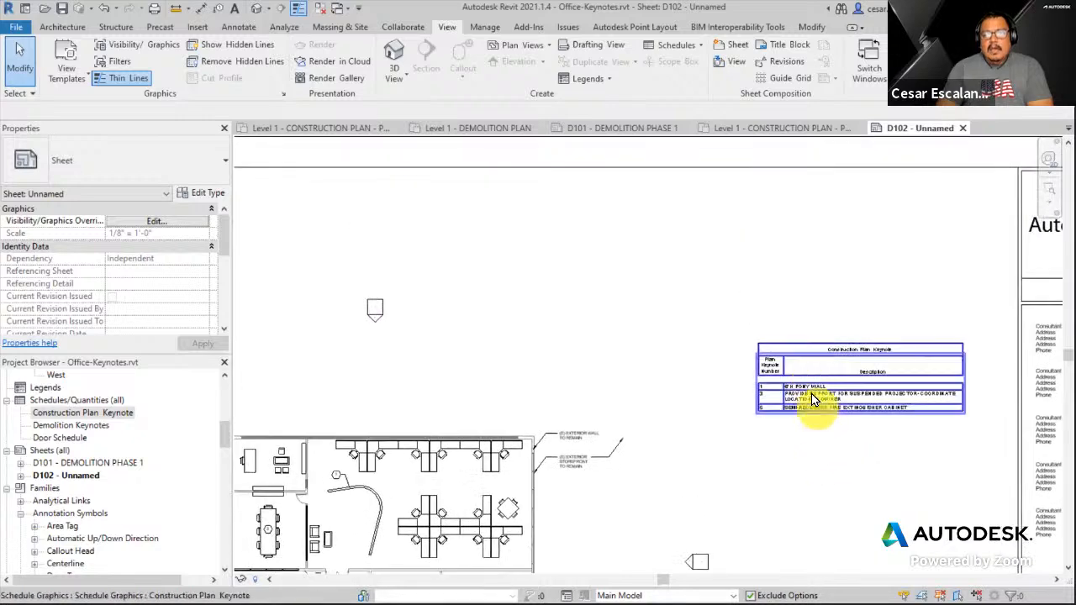
{"action": "left_click", "coordinate": [756, 332]}
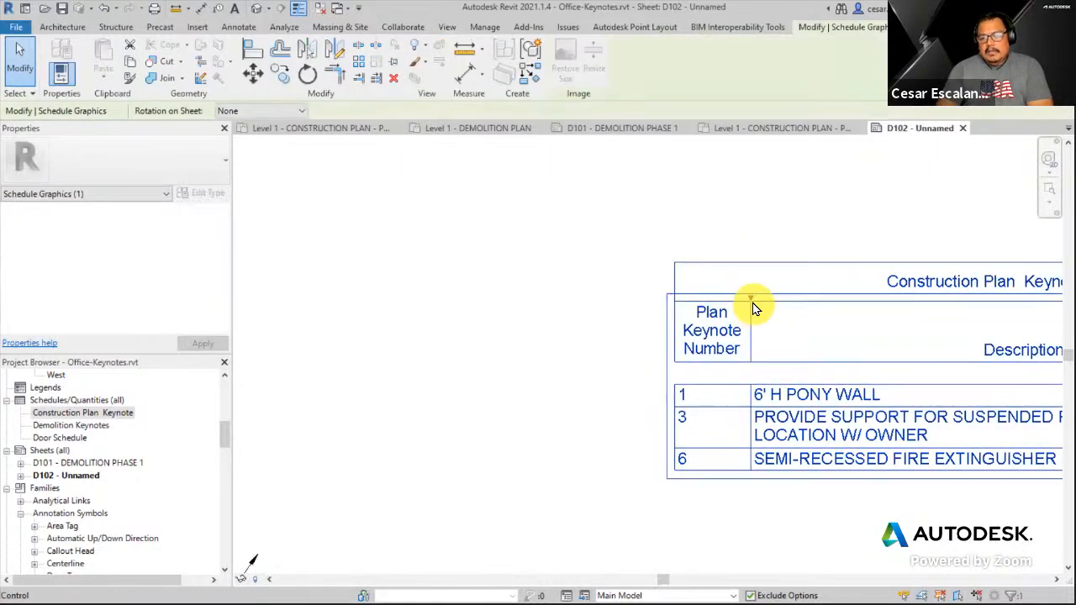
{"action": "left_click_drag", "start_coordinate": [752, 305], "coordinate": [804, 314]}
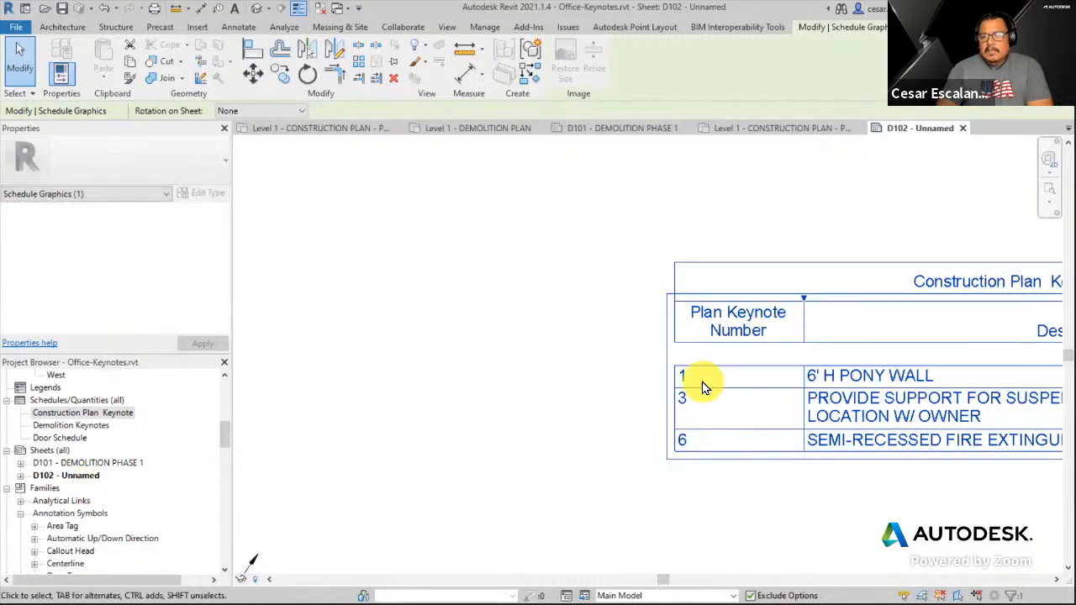
Examine the plain numbers and heading of the keynote schedule's number column, and the schedule's position beside the construction plan.
{"action": "scroll", "coordinate": [685, 389], "scroll_direction": "up", "scroll_amount": 3}
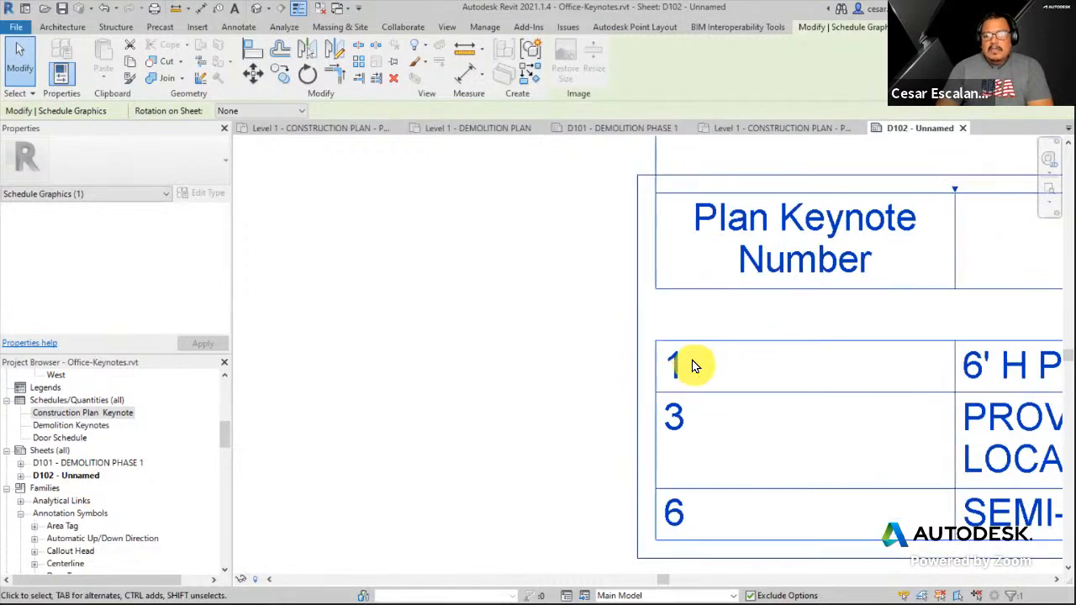
{"action": "scroll", "coordinate": [682, 365], "scroll_direction": "down", "scroll_amount": 3}
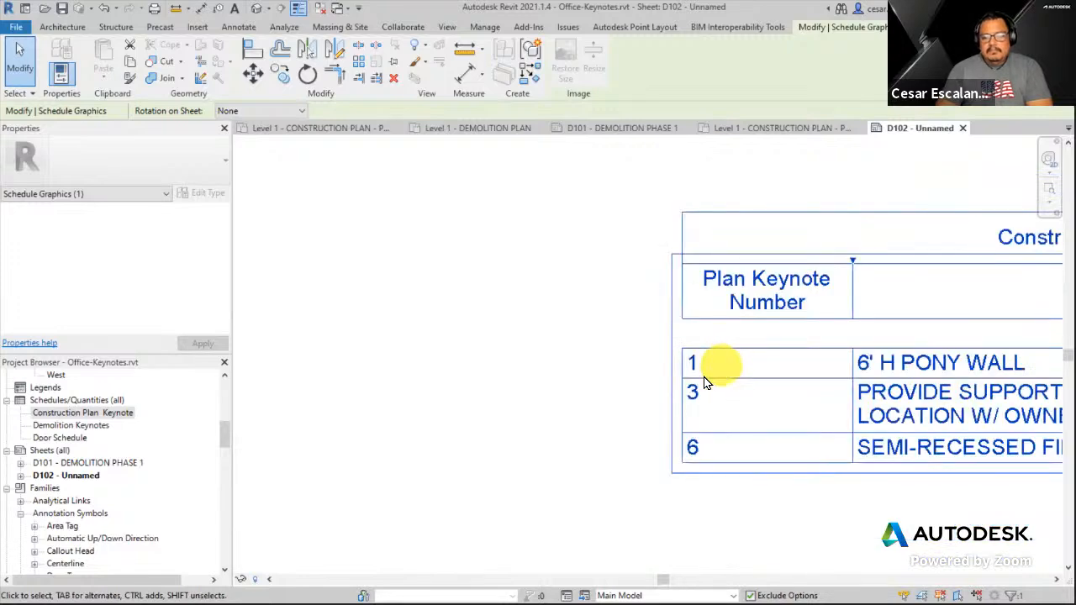
{"action": "middle_click_drag", "start_coordinate": [715, 365], "coordinate": [778, 371]}
{"action": "scroll", "coordinate": [853, 329], "scroll_direction": "up", "scroll_amount": 2}
{"action": "middle_click_drag", "start_coordinate": [852, 329], "coordinate": [541, 421]}
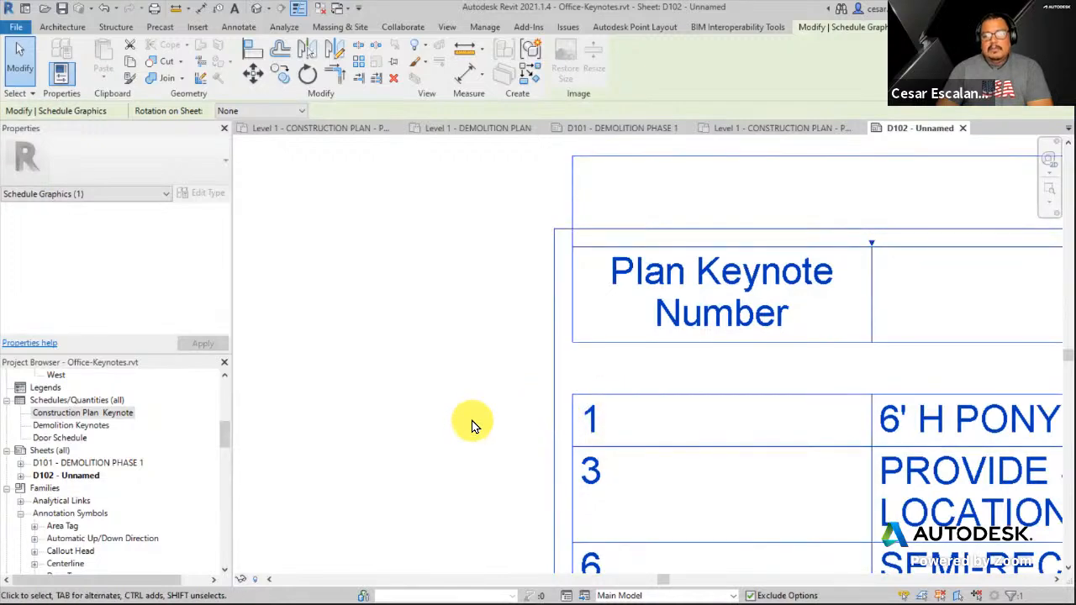
{"action": "scroll", "coordinate": [565, 428], "scroll_direction": "down", "scroll_amount": 2}
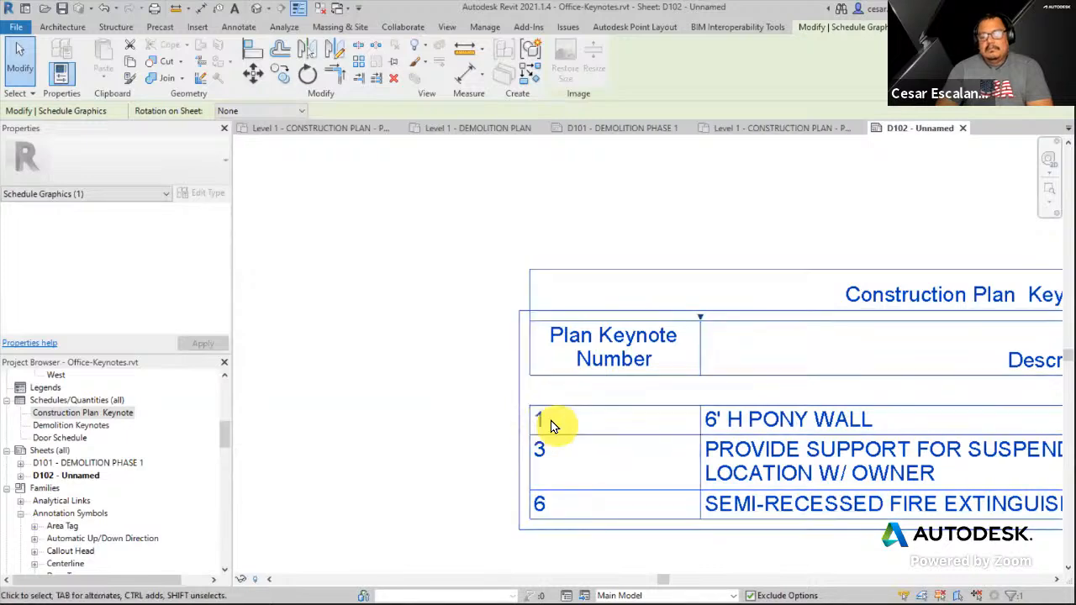
{"action": "left_click", "coordinate": [446, 468]}
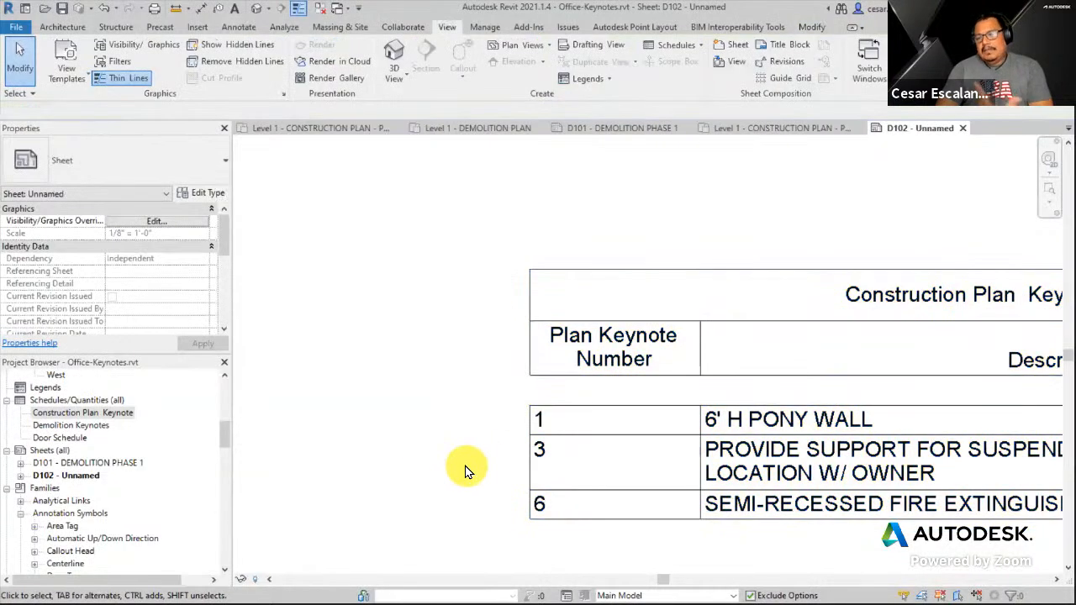
{"action": "left_click", "coordinate": [63, 27]}
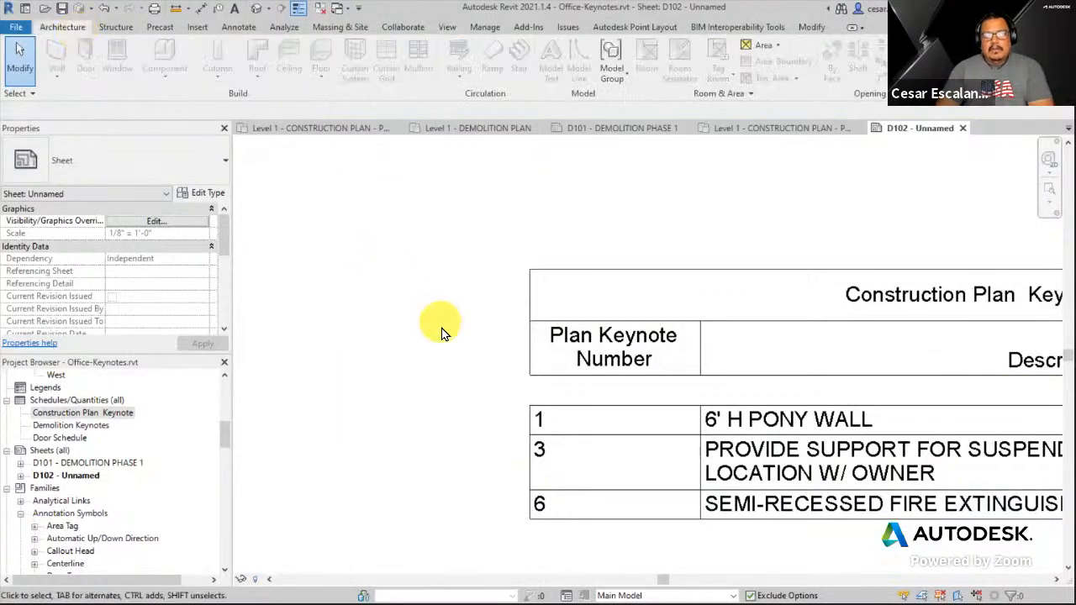
{"action": "scroll", "coordinate": [442, 327], "scroll_direction": "down", "scroll_amount": 2}
{"action": "middle_click_drag", "start_coordinate": [439, 344], "coordinate": [710, 316]}
{"action": "scroll", "coordinate": [710, 316], "scroll_direction": "down", "scroll_amount": 2}
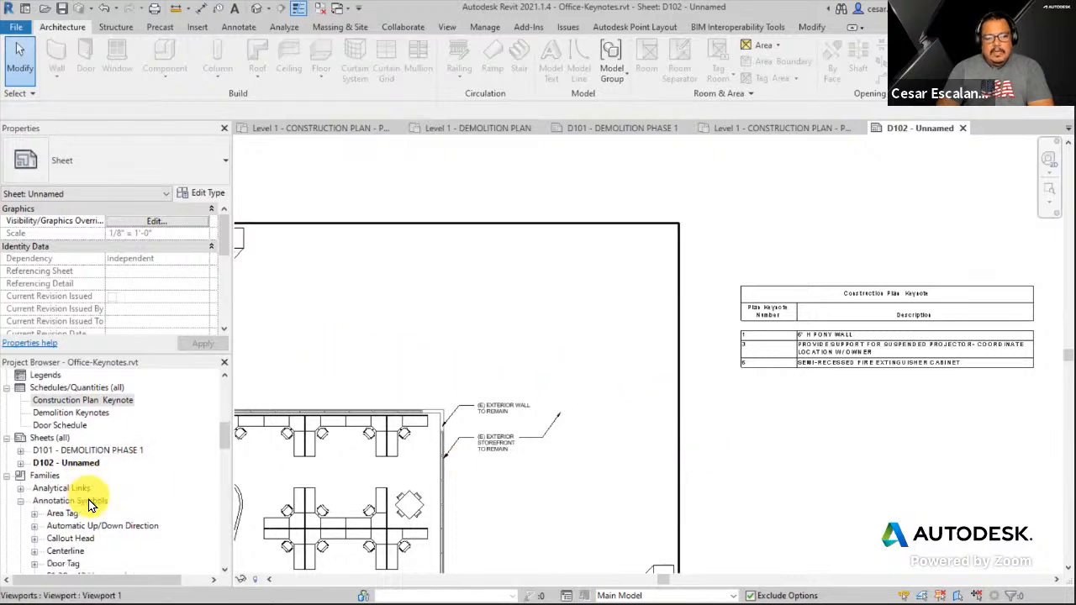
{"action": "scroll", "coordinate": [93, 492], "scroll_direction": "down", "scroll_amount": 1}
{"action": "scroll", "coordinate": [857, 370], "scroll_direction": "up", "scroll_amount": 1}
{"action": "scroll", "coordinate": [777, 322], "scroll_direction": "up", "scroll_amount": 1}
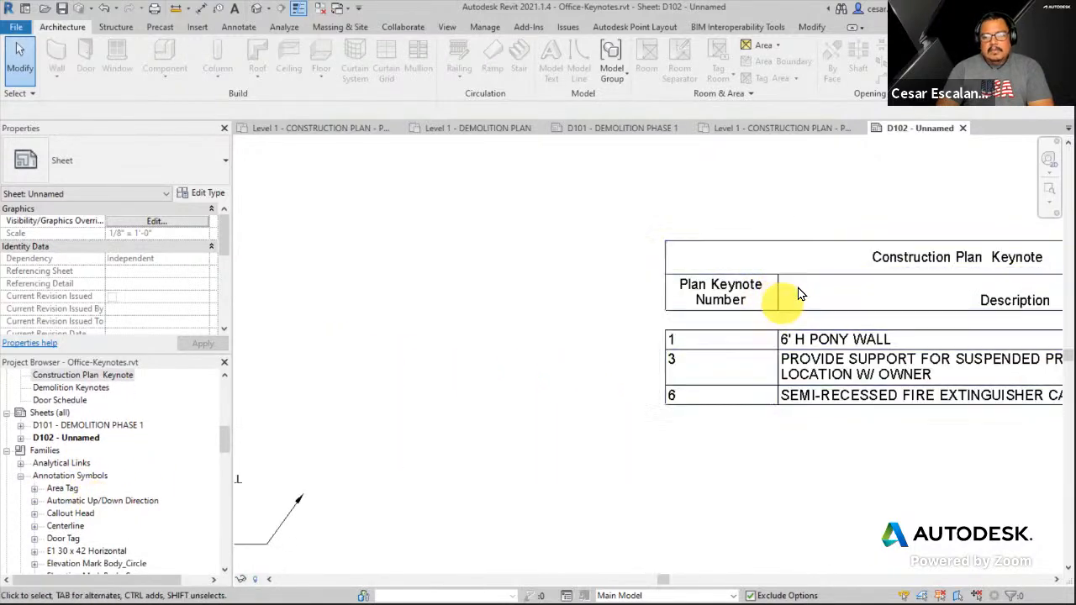
Rename the Plan Keynote Number column heading as Key in the Construction Plan Keynote schedule and return to sheet D102.
{"action": "double_click", "coordinate": [746, 294]}
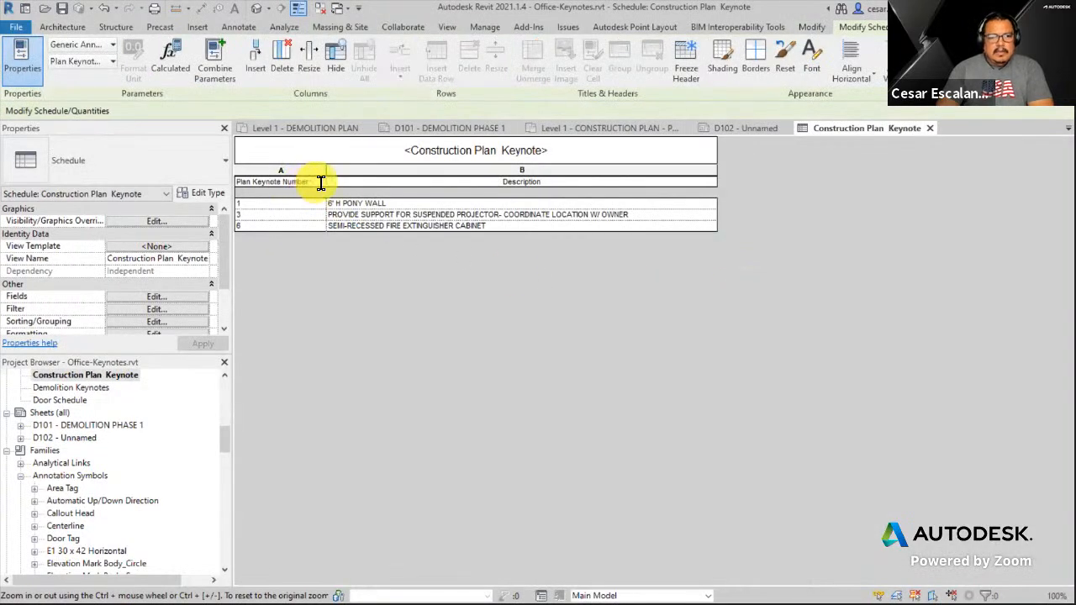
{"action": "left_click_drag", "start_coordinate": [320, 183], "coordinate": [185, 186]}
{"action": "type", "text": "Key"}
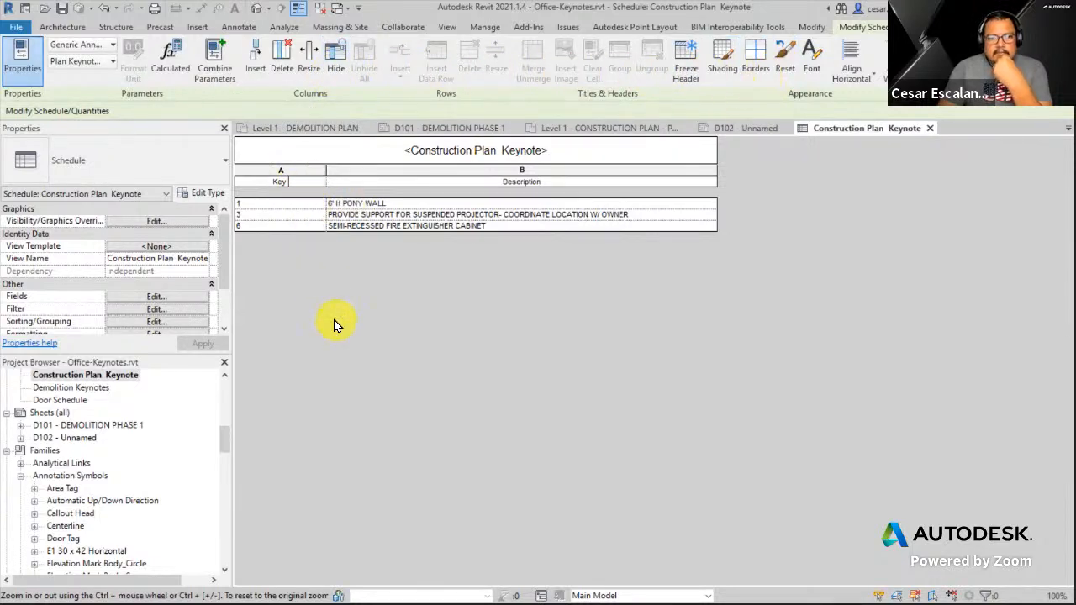
{"action": "left_click", "coordinate": [288, 205]}
{"action": "double_click", "coordinate": [302, 182]}
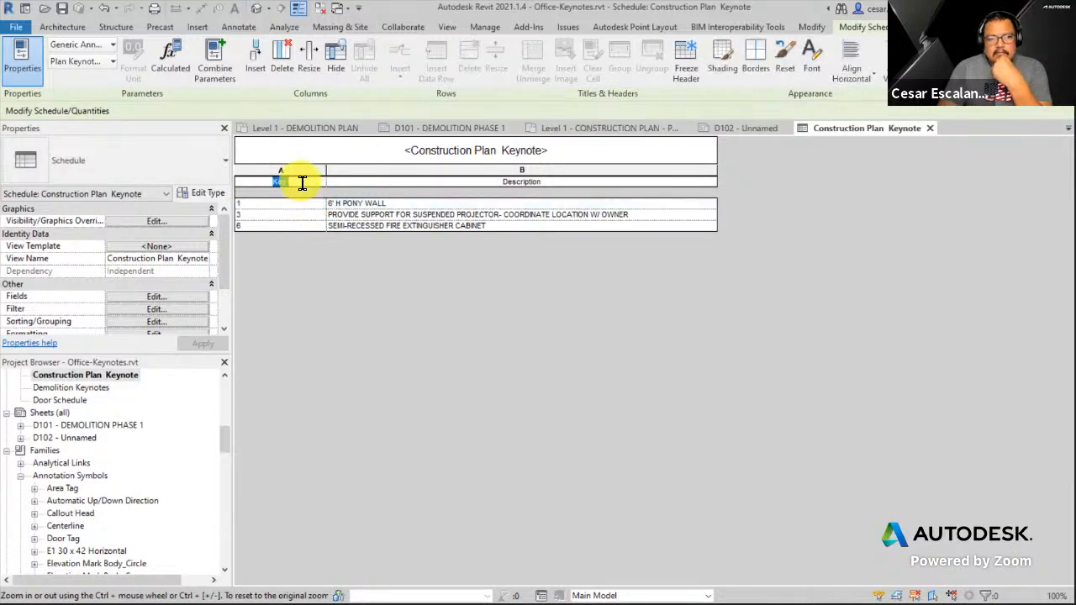
{"action": "left_click", "coordinate": [301, 182]}
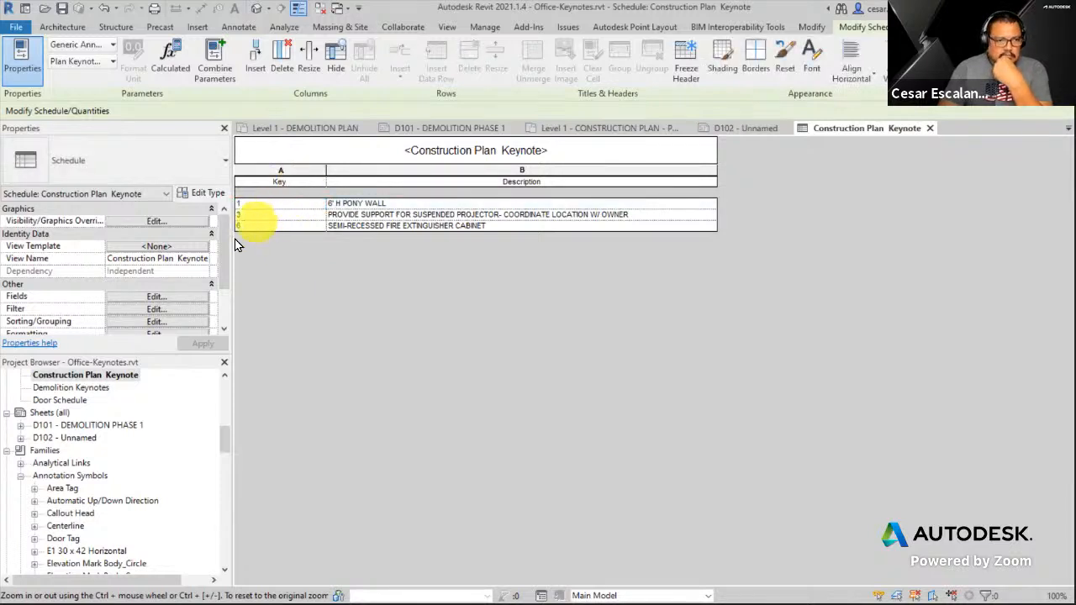
{"action": "scroll", "coordinate": [176, 269], "scroll_direction": "down", "scroll_amount": 2}
{"action": "scroll", "coordinate": [178, 273], "scroll_direction": "up", "scroll_amount": 2}
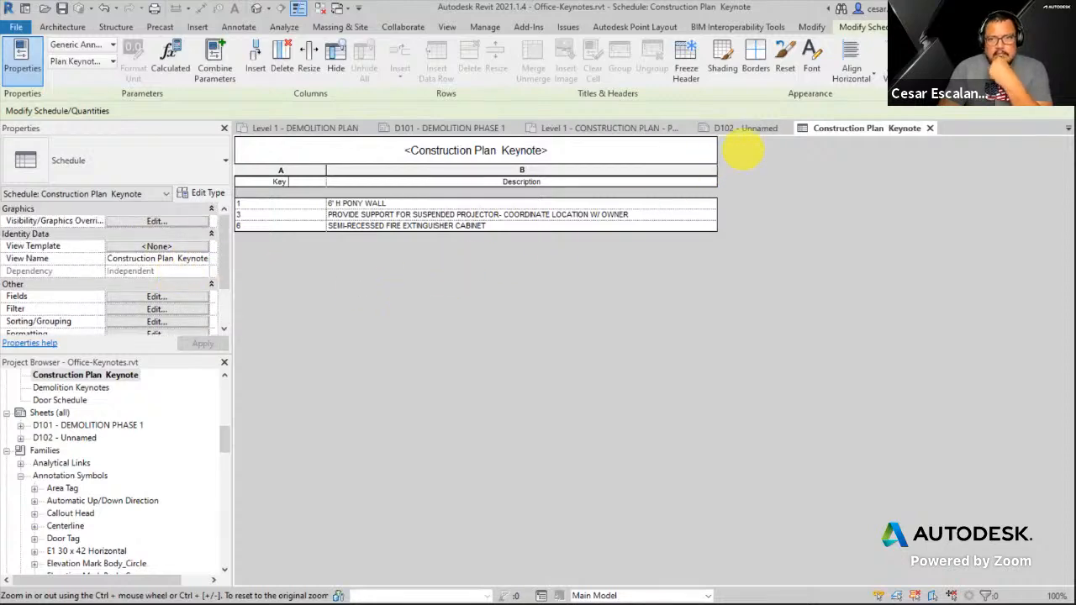
{"action": "left_click", "coordinate": [933, 128]}
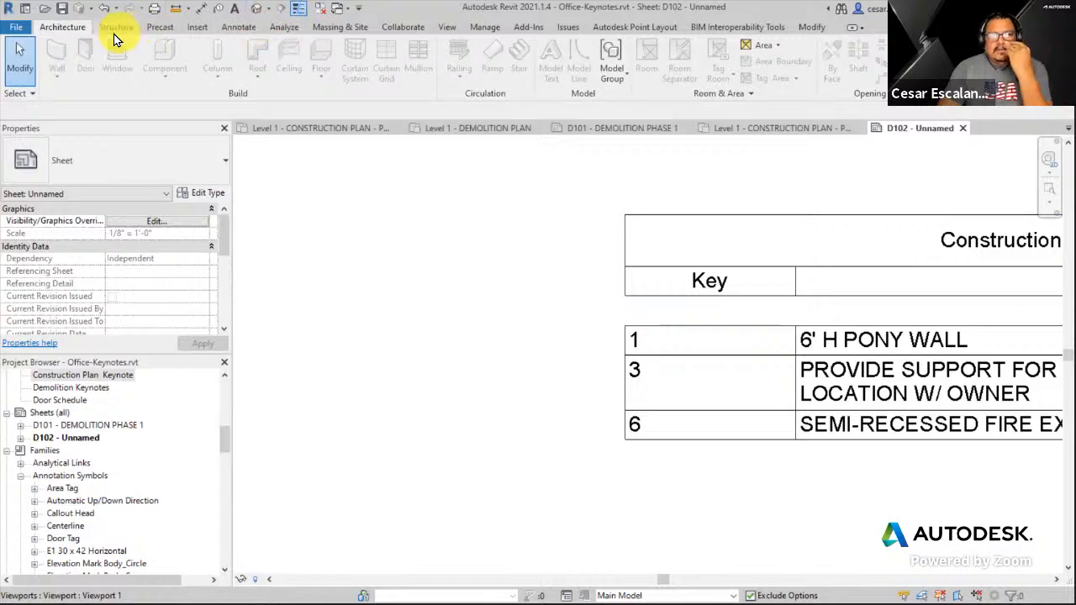
Draw a closed detail-line triangle about 15/64" wide beside the Key heading of the schedule, using the Thin Lines style.
{"action": "left_click", "coordinate": [237, 27]}
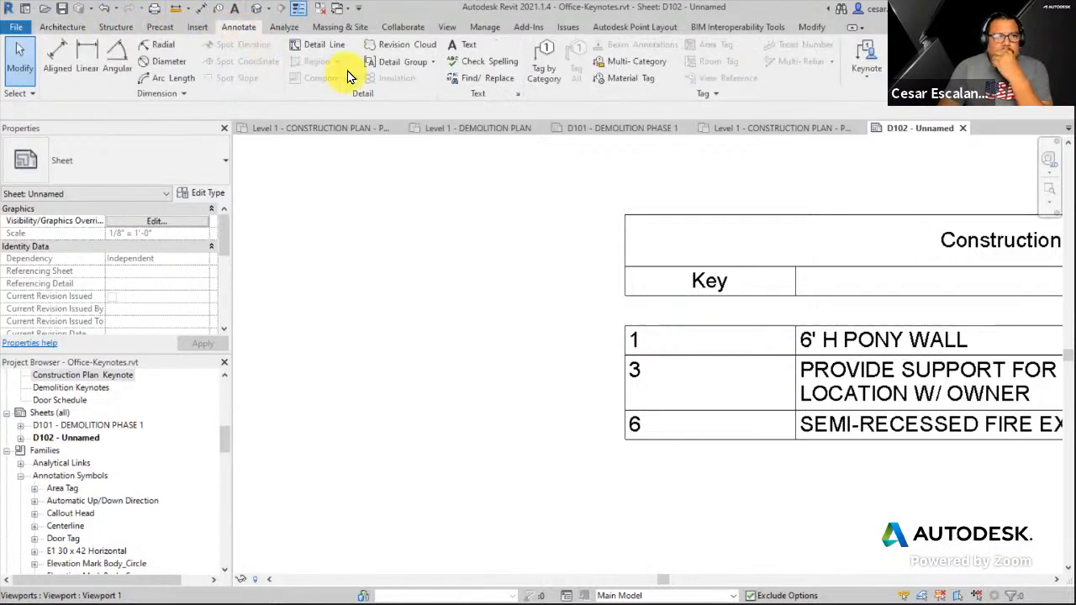
{"action": "left_click", "coordinate": [322, 46]}
{"action": "scroll", "coordinate": [755, 280], "scroll_direction": "up", "scroll_amount": 1}
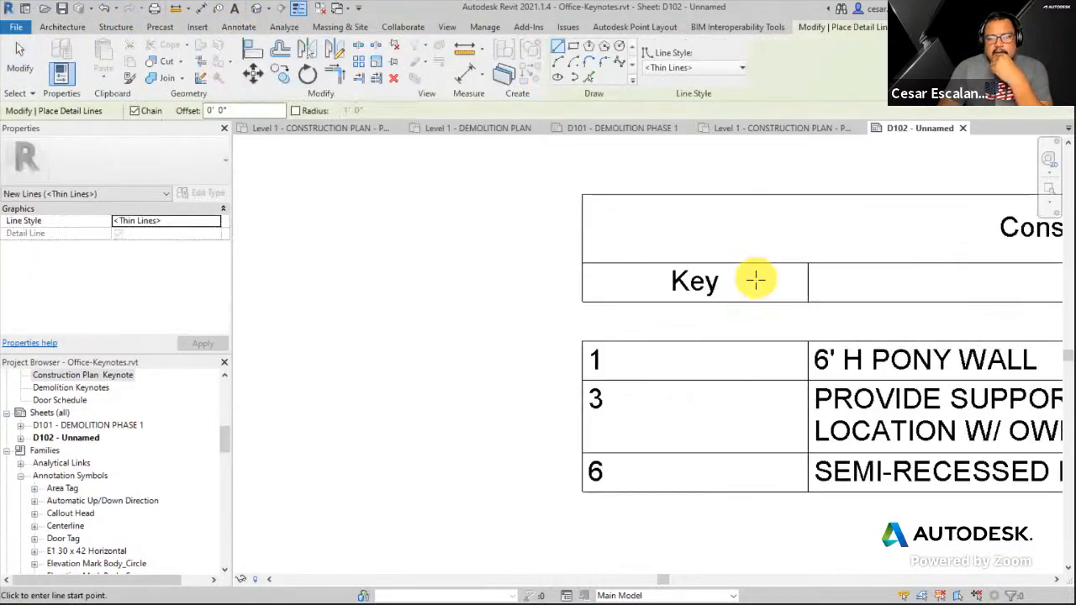
{"action": "left_click", "coordinate": [736, 294]}
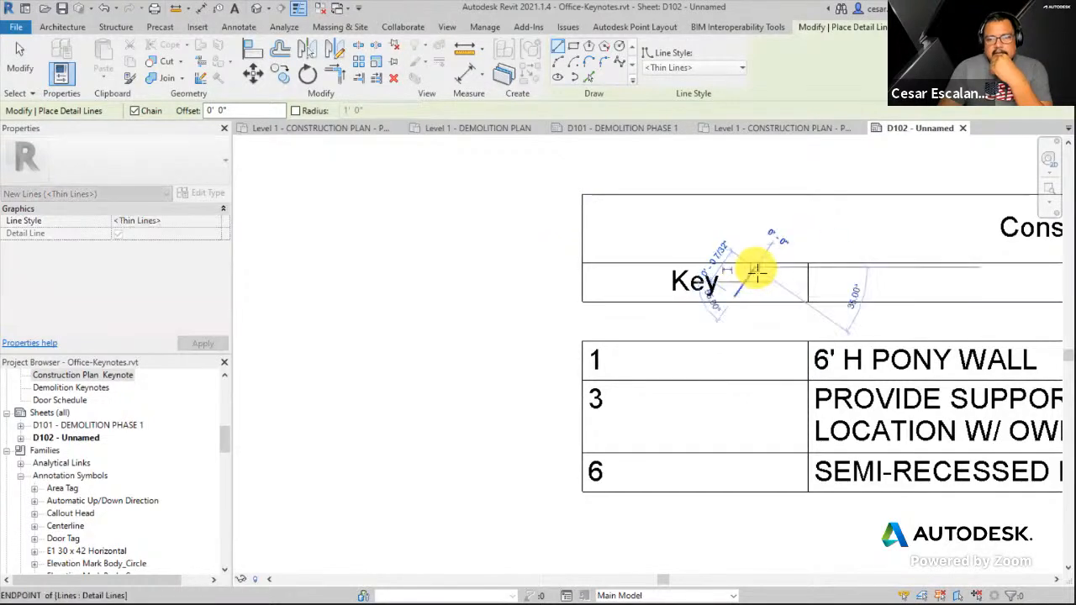
{"action": "left_click", "coordinate": [772, 296]}
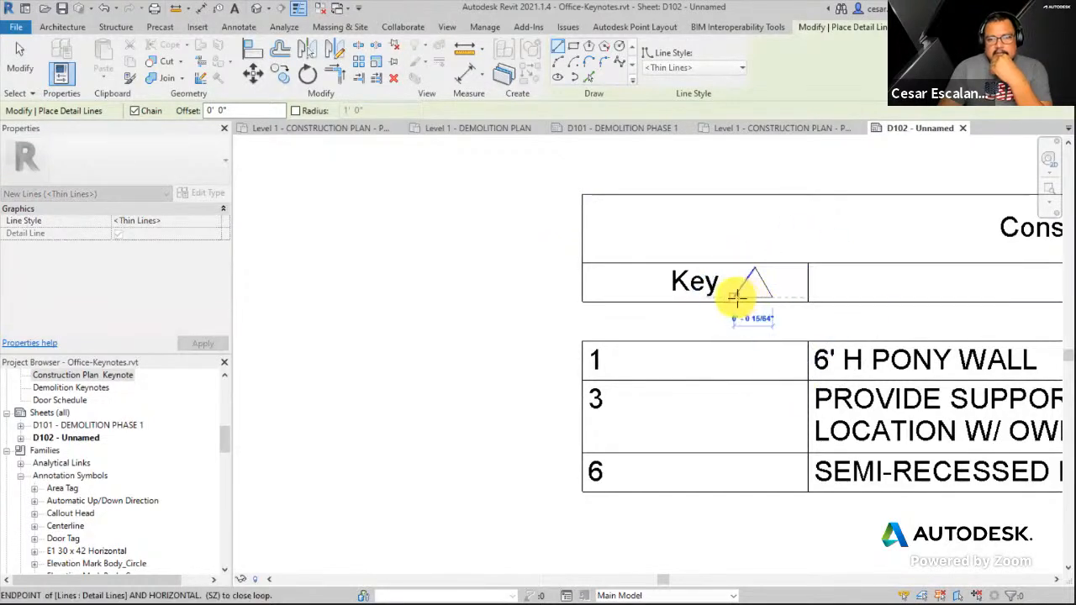
{"action": "left_click", "coordinate": [736, 296]}
{"action": "key", "text": "Escape"}
{"action": "key", "text": "Escape"}
{"action": "scroll", "coordinate": [641, 305], "scroll_direction": "down", "scroll_amount": 2}
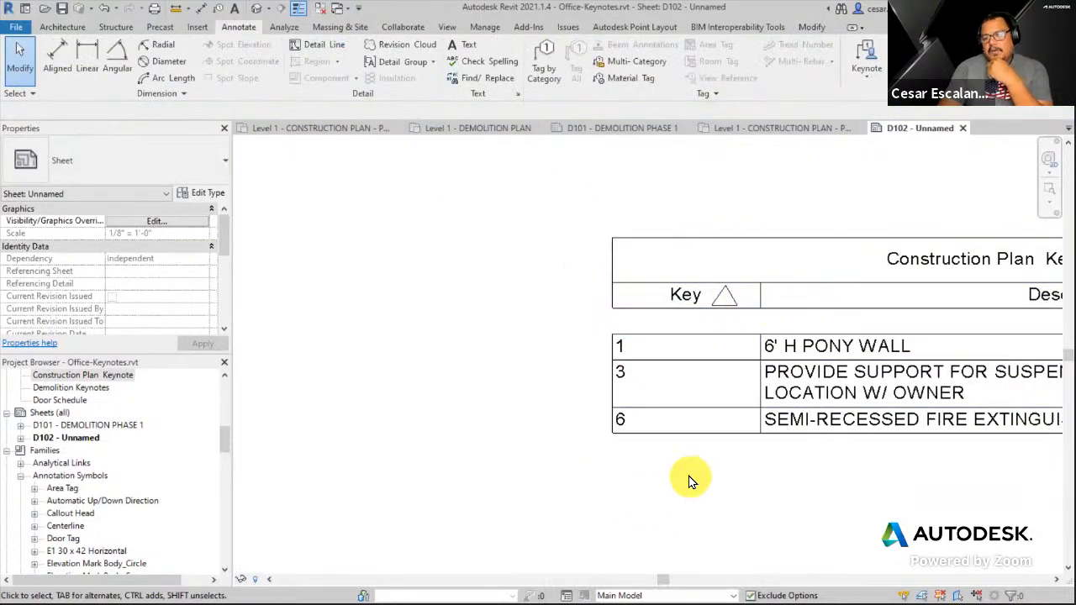
Examine the triangle beside the Key heading, the keynote rows and the schedule's overall appearance on sheet D102.
{"action": "scroll", "coordinate": [689, 444], "scroll_direction": "up", "scroll_amount": 4}
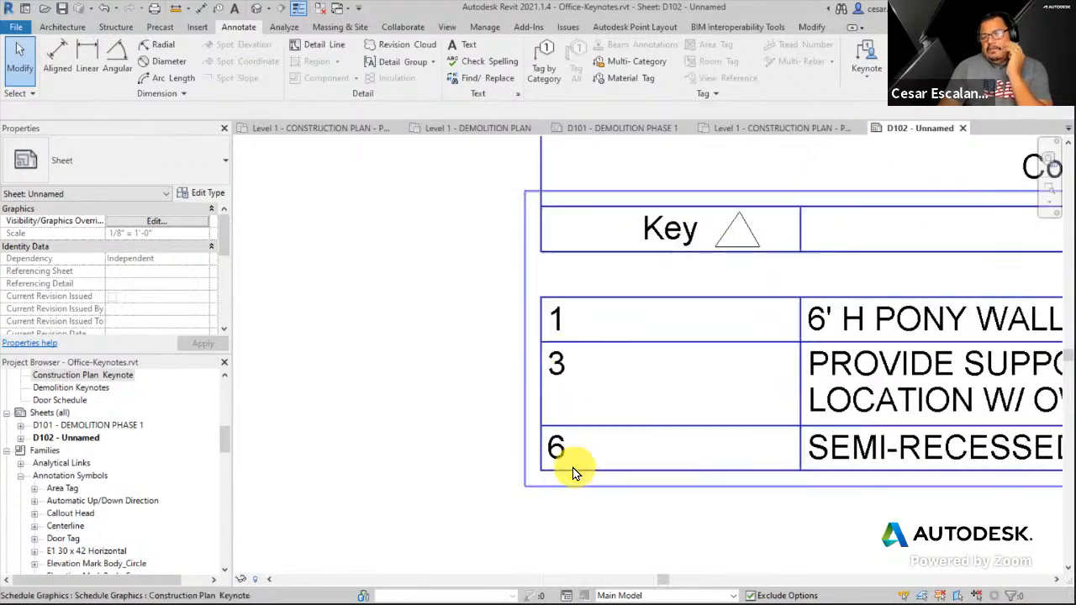
{"action": "scroll", "coordinate": [569, 461], "scroll_direction": "down", "scroll_amount": 2}
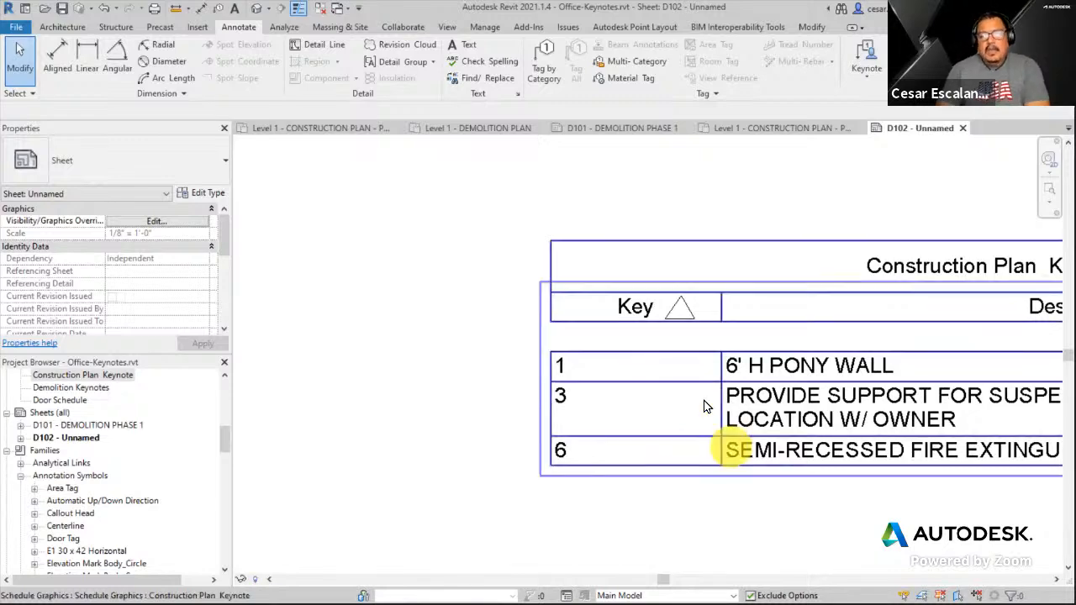
{"action": "scroll", "coordinate": [669, 313], "scroll_direction": "up", "scroll_amount": 1}
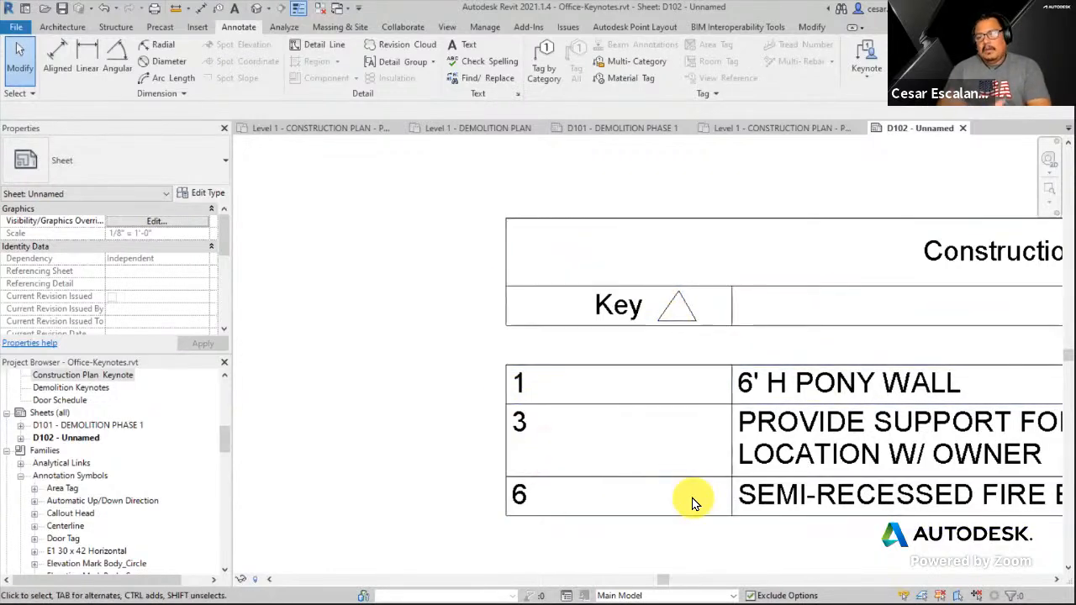
{"action": "scroll", "coordinate": [689, 502], "scroll_direction": "down", "scroll_amount": 6}
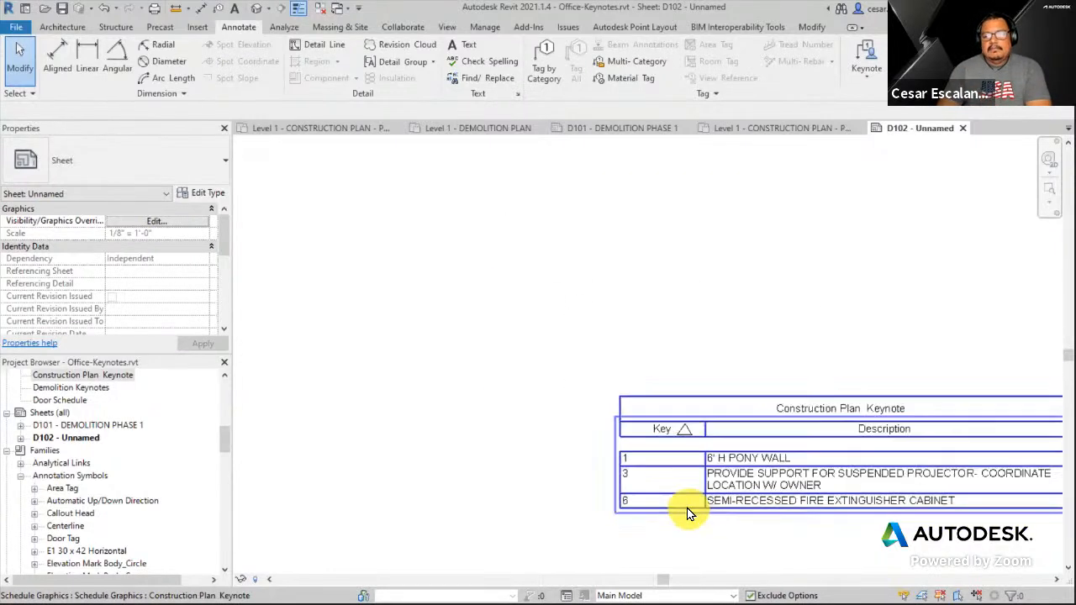
{"action": "left_click_drag", "start_coordinate": [706, 362], "coordinate": [842, 317]}
{"action": "scroll", "coordinate": [766, 355], "scroll_direction": "down", "scroll_amount": 2}
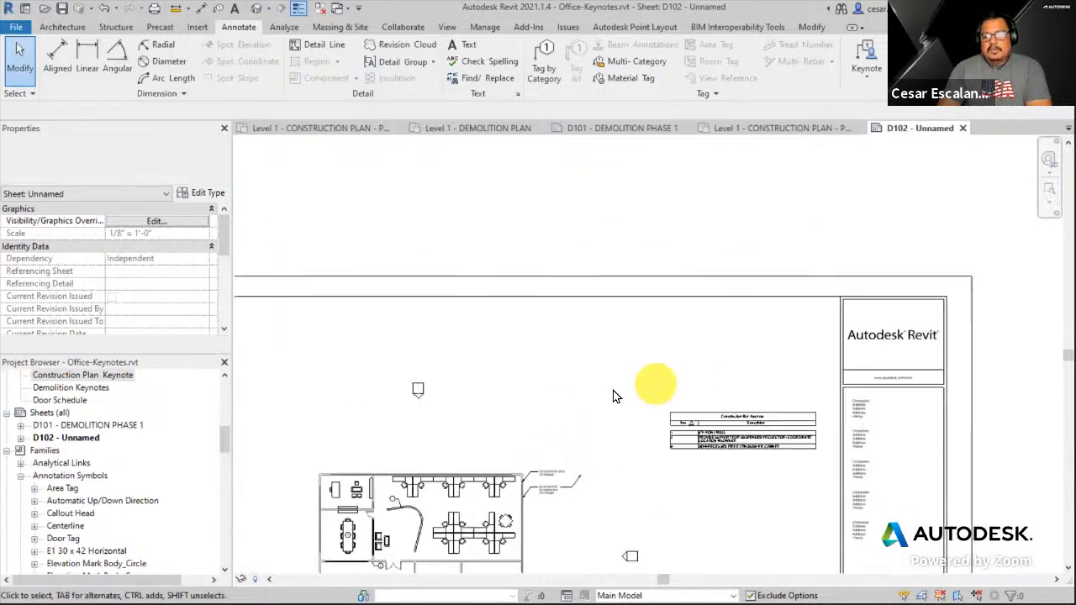
{"action": "mouse_move", "coordinate": [599, 390]}
{"action": "middle_mouse_down"}
{"action": "mouse_move", "coordinate": [803, 322]}
{"action": "mouse_move", "coordinate": [810, 253]}
{"action": "mouse_move", "coordinate": [703, 247]}
{"action": "middle_mouse_up"}
{"action": "scroll", "coordinate": [625, 252], "scroll_direction": "up", "scroll_amount": 1}
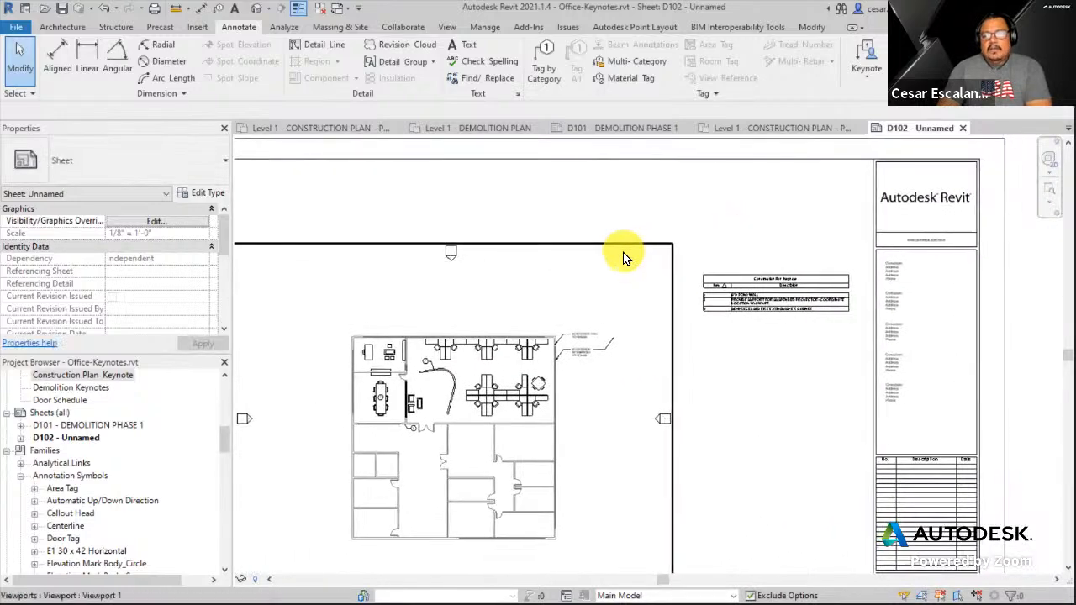
{"action": "scroll", "coordinate": [664, 452], "scroll_direction": "up", "scroll_amount": 2}
{"action": "scroll", "coordinate": [799, 443], "scroll_direction": "down", "scroll_amount": 1}
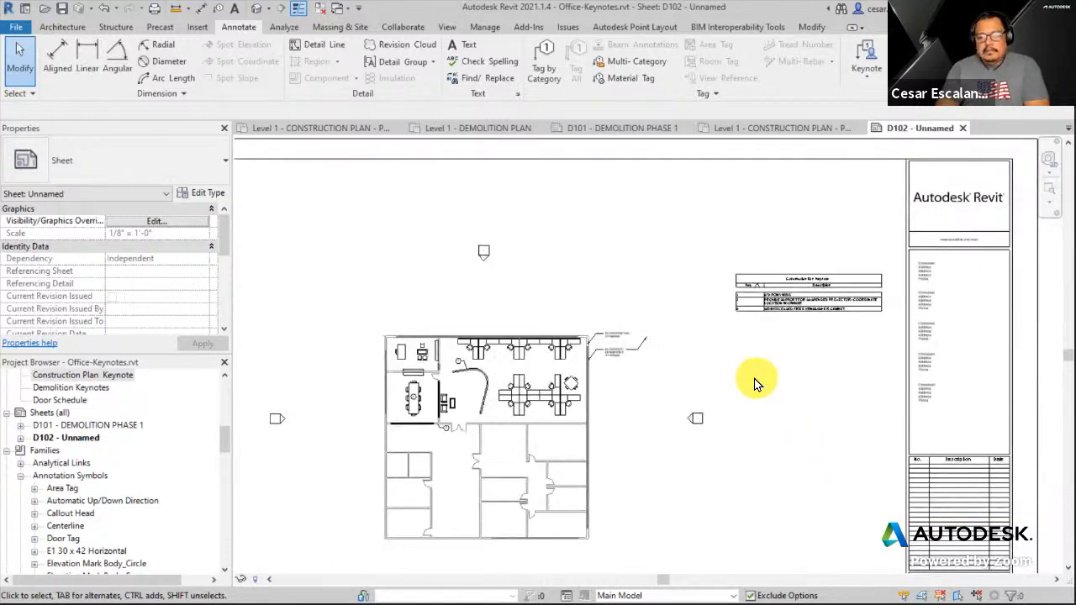
{"action": "scroll", "coordinate": [759, 380], "scroll_direction": "up", "scroll_amount": 1}
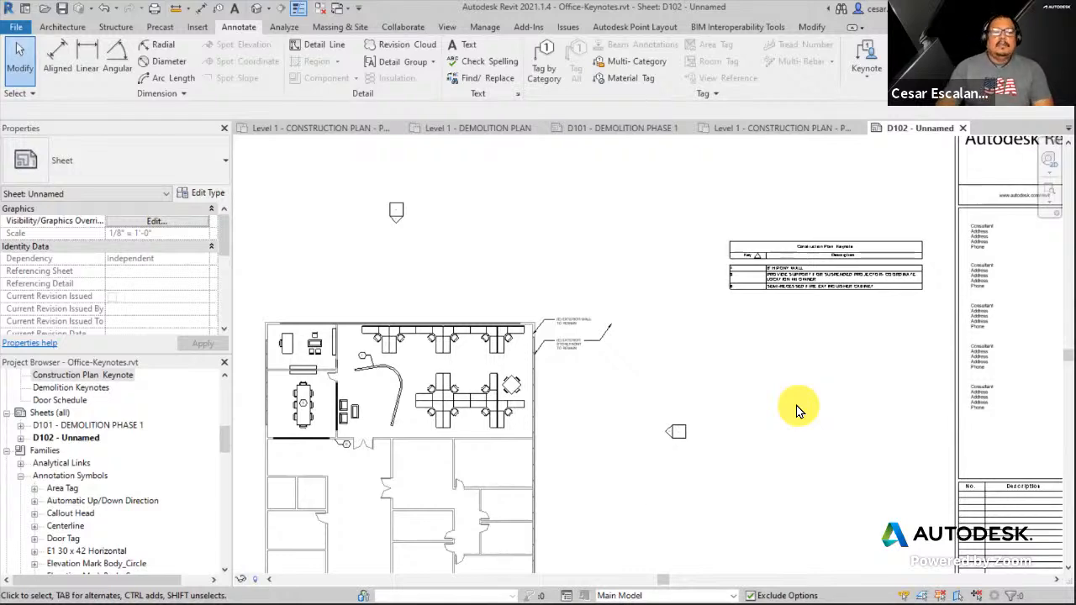
Select the construction plan viewport on D102 and inspect its rooms and keynote symbols up close.
{"action": "middle_click_drag", "start_coordinate": [479, 470], "coordinate": [859, 320]}
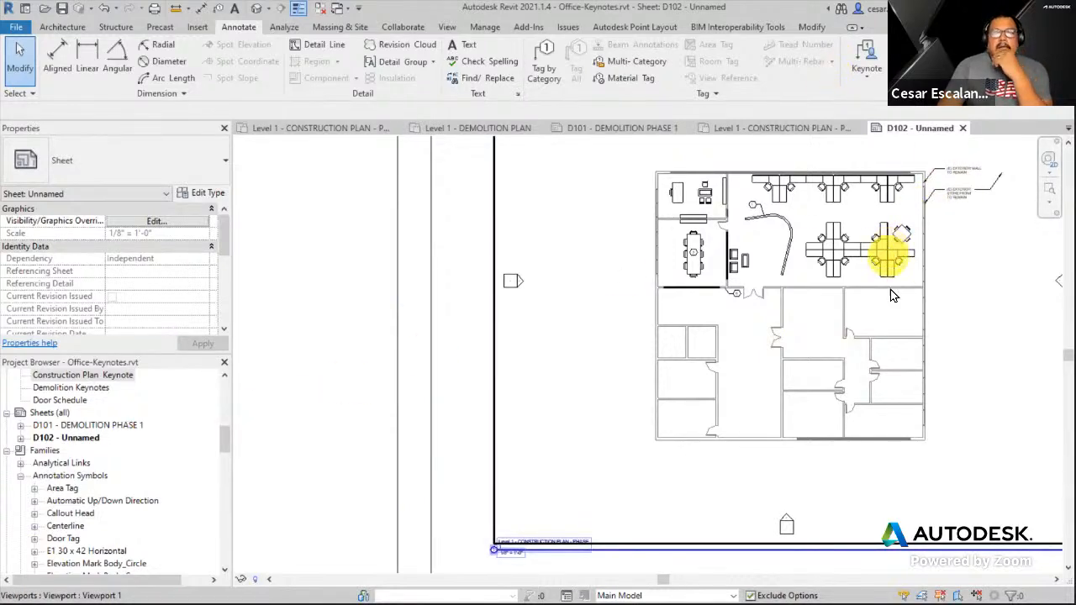
{"action": "scroll", "coordinate": [873, 370], "scroll_direction": "up", "scroll_amount": 5}
{"action": "left_click", "coordinate": [871, 341]}
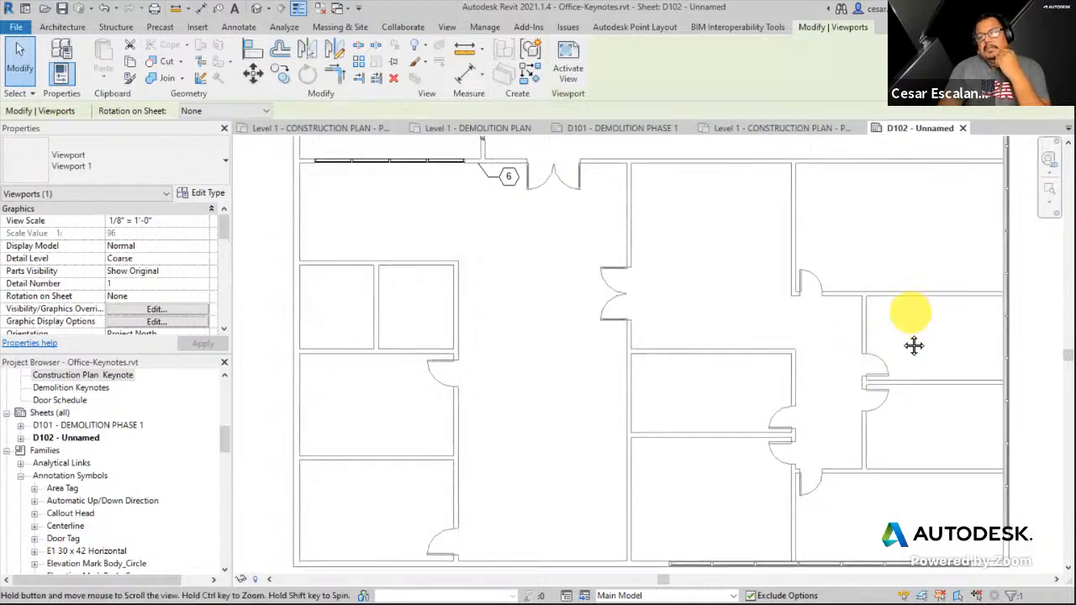
{"action": "scroll", "coordinate": [869, 390], "scroll_direction": "down", "scroll_amount": 2}
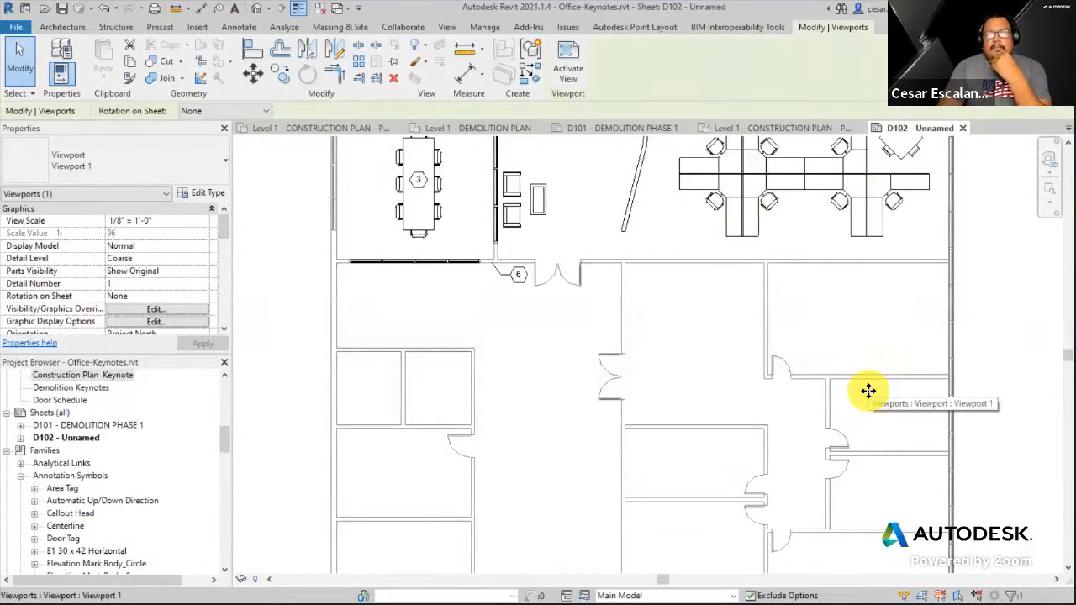
Close sheet D102 and save the Office-Keynotes project.
{"action": "scroll", "coordinate": [560, 278], "scroll_direction": "up", "scroll_amount": 3}
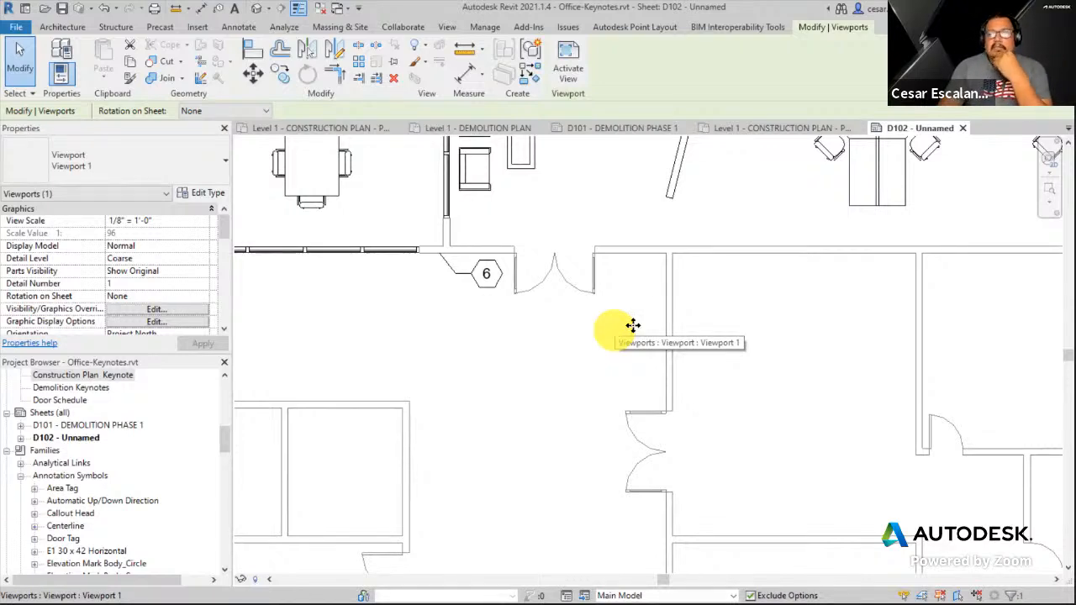
{"action": "scroll", "coordinate": [747, 312], "scroll_direction": "down", "scroll_amount": 3}
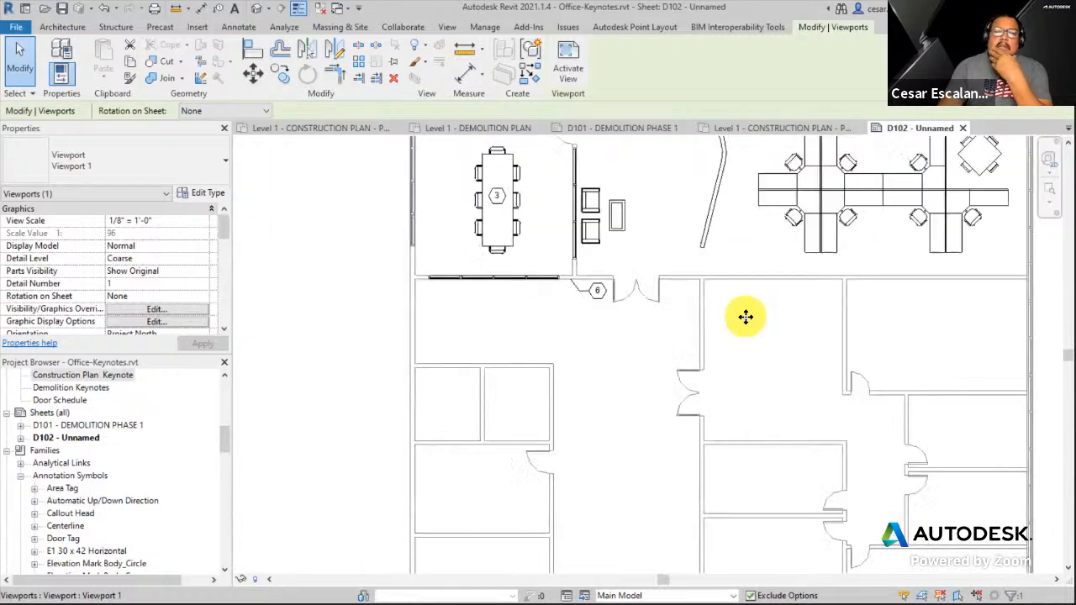
{"action": "left_click", "coordinate": [965, 128]}
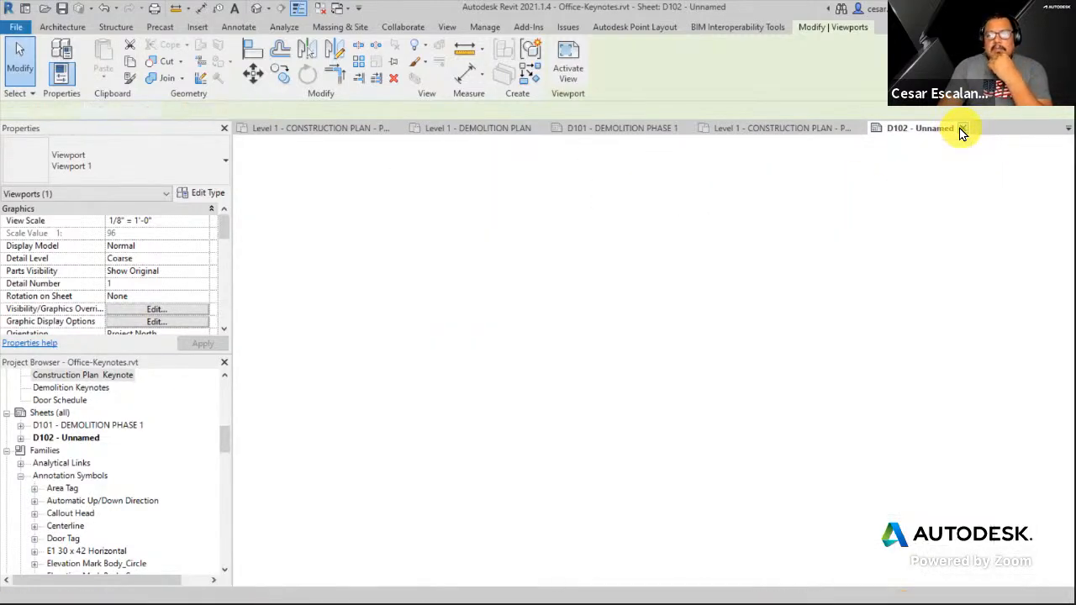
{"action": "key", "text": "Escape"}
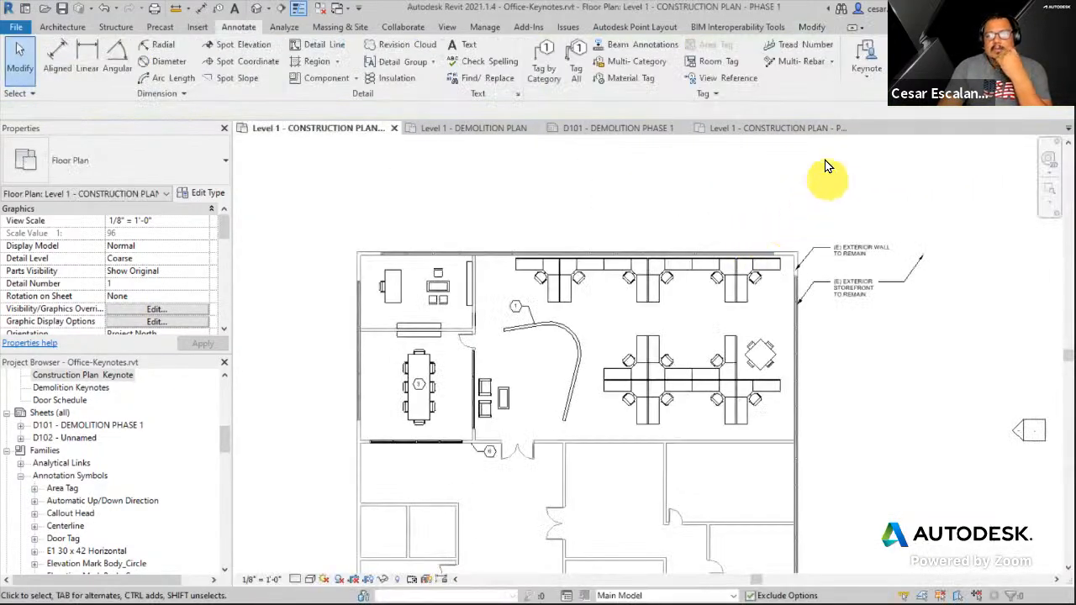
{"action": "left_click", "coordinate": [18, 29]}
{"action": "left_click", "coordinate": [50, 156]}
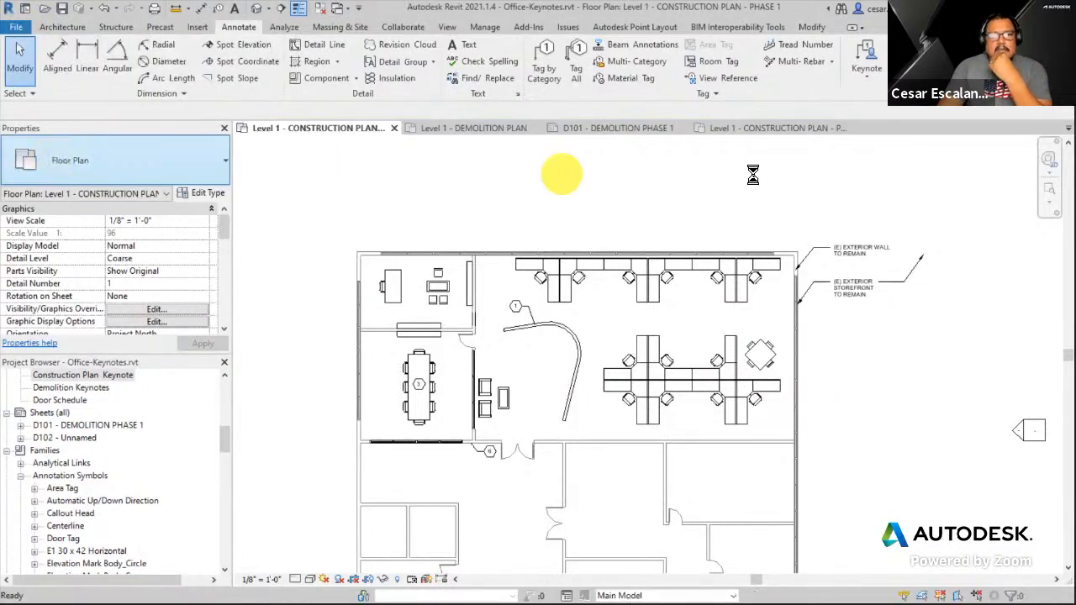
Close the remaining construction plan, D101 and demolition plan views, closing the project.
{"action": "left_click", "coordinate": [855, 129]}
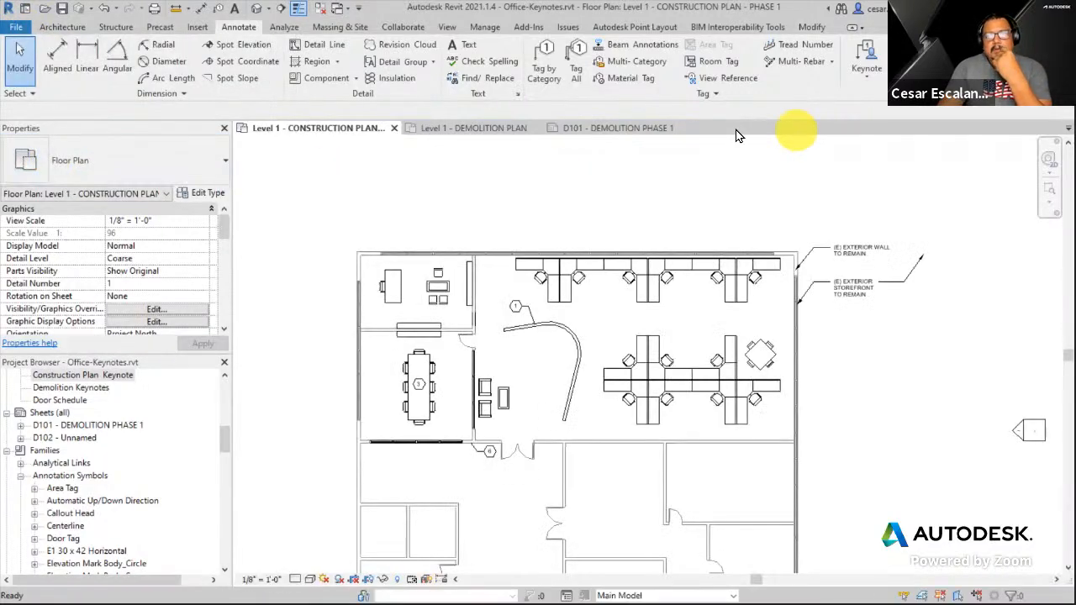
{"action": "left_click", "coordinate": [682, 129]}
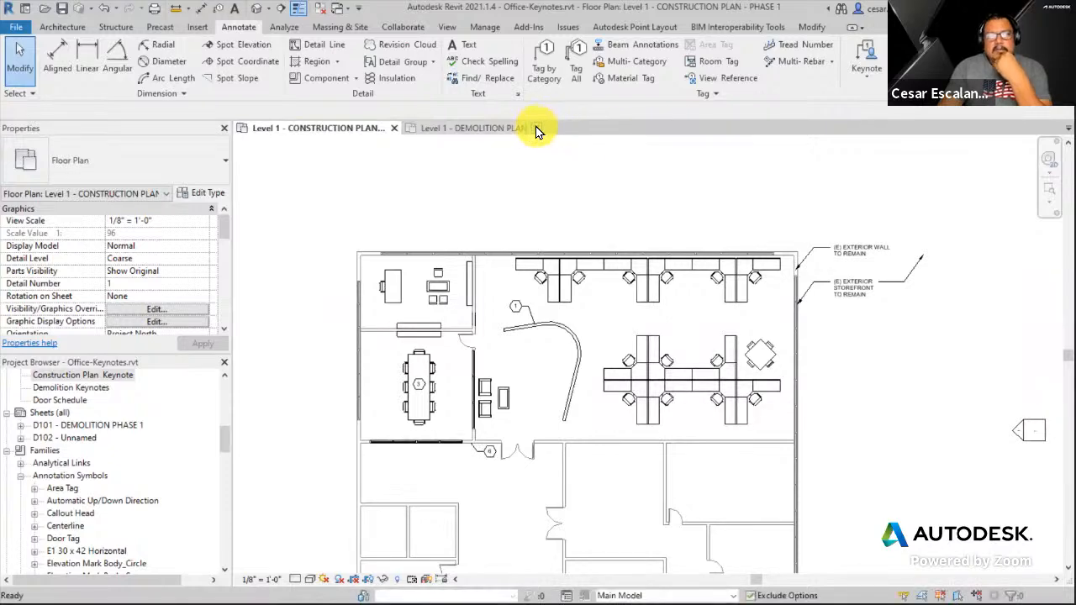
{"action": "left_click", "coordinate": [535, 127]}
{"action": "left_click", "coordinate": [393, 128]}
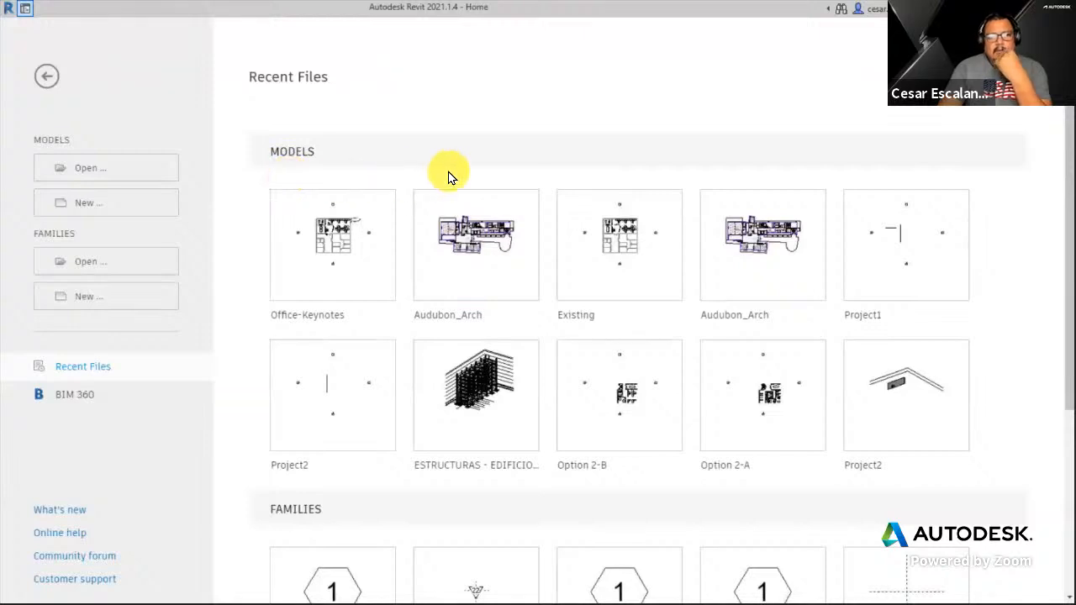
Reopen the recent Office-Keynotes model and select its Level 1 - CONSTRUCTION PLAN - PHASE 1 view.
{"action": "left_click", "coordinate": [341, 244]}
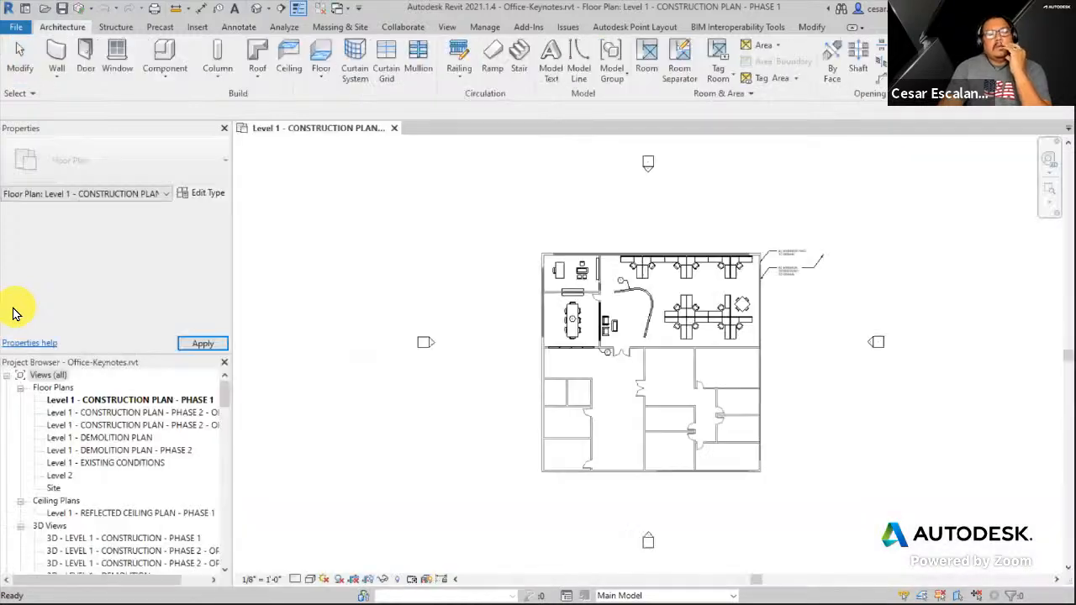
{"action": "left_click", "coordinate": [164, 400]}
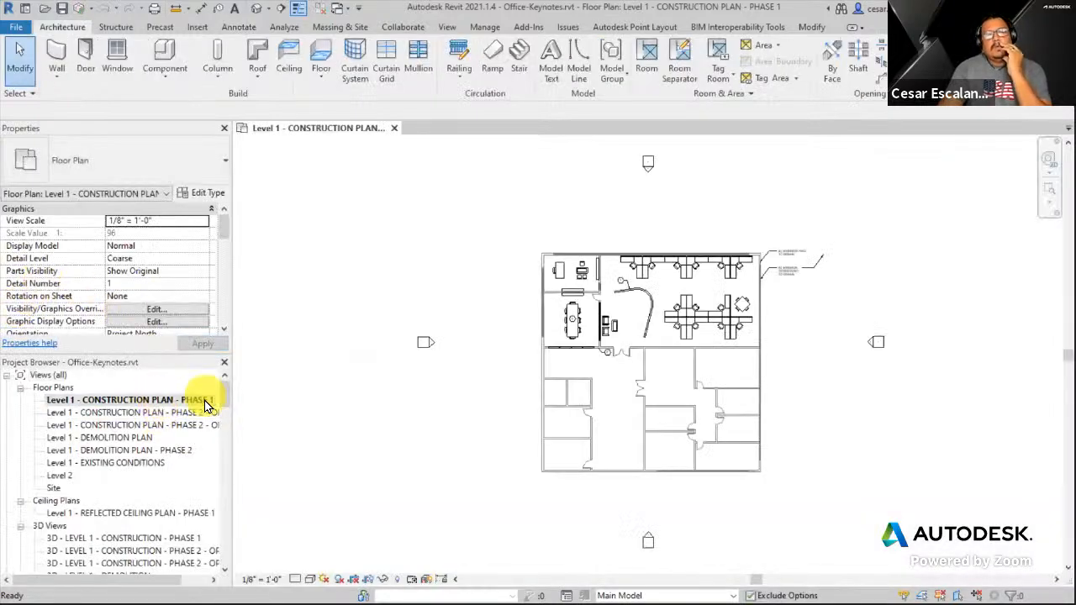
{"action": "scroll", "coordinate": [652, 340], "scroll_direction": "up", "scroll_amount": 4}
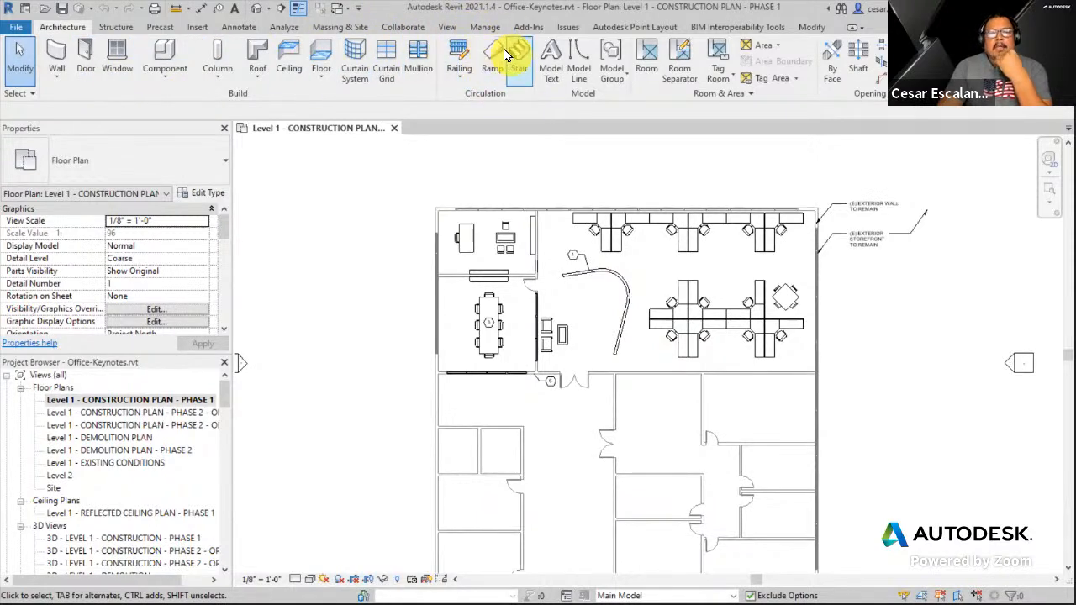
Find the Keynote tool and display its Element, Material and User Keynote options.
{"action": "left_click", "coordinate": [486, 30]}
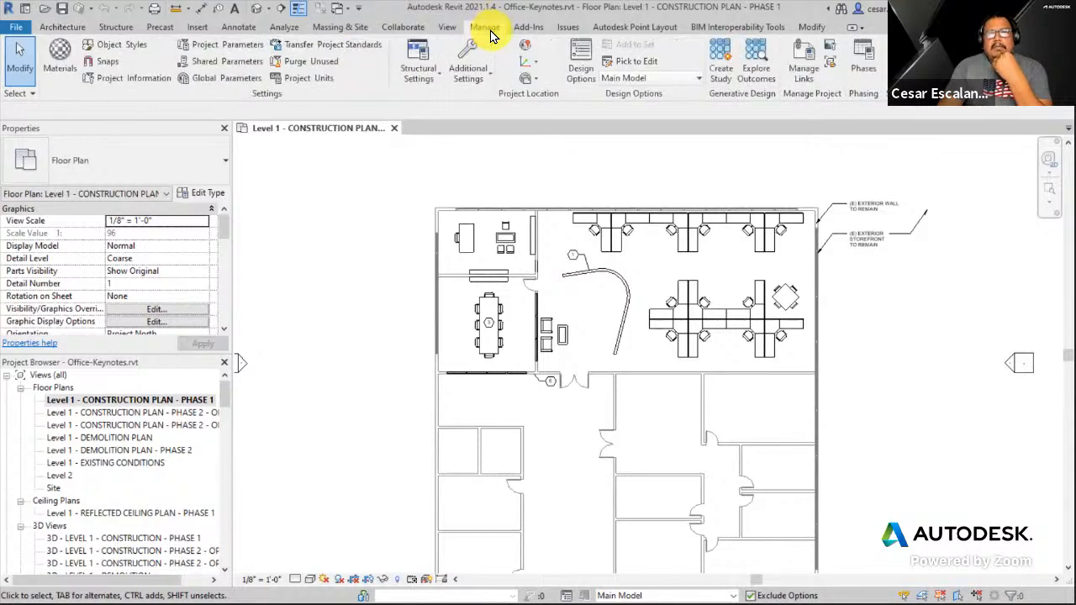
{"action": "left_click", "coordinate": [446, 28]}
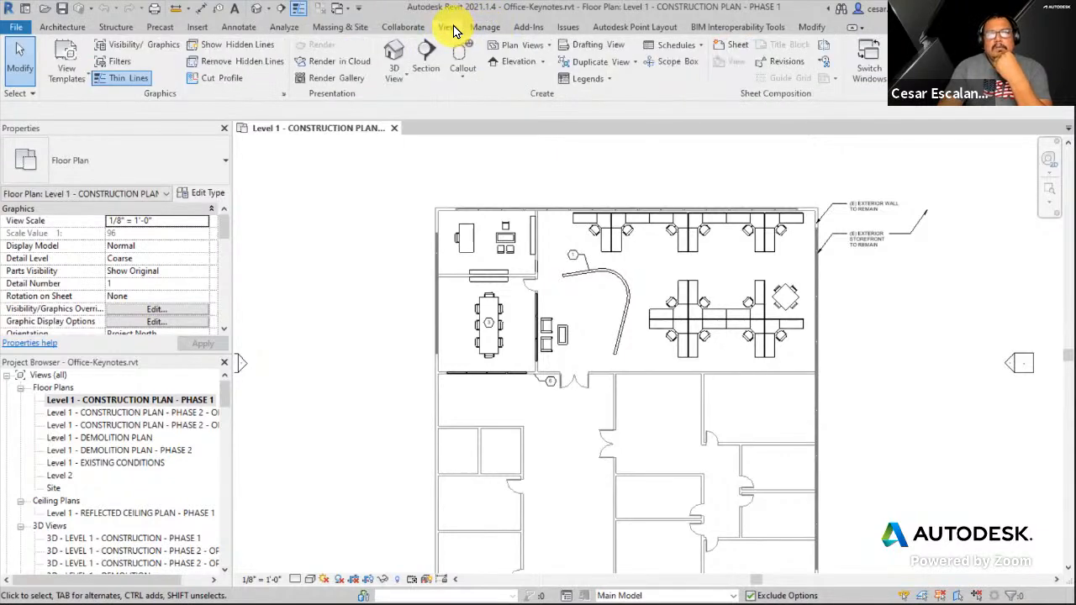
{"action": "left_click", "coordinate": [239, 28]}
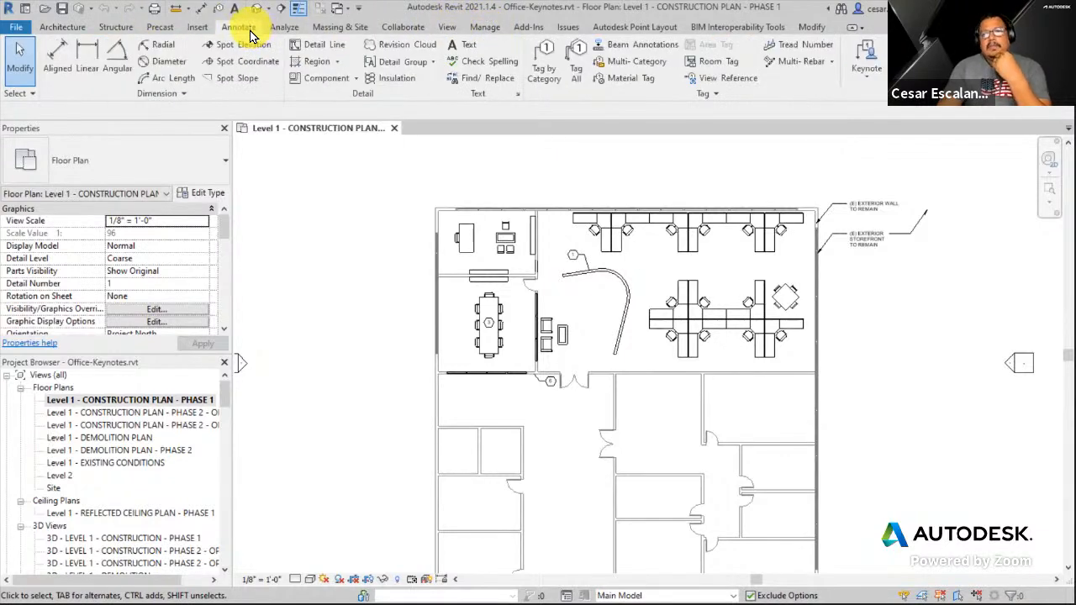
{"action": "left_click", "coordinate": [864, 80]}
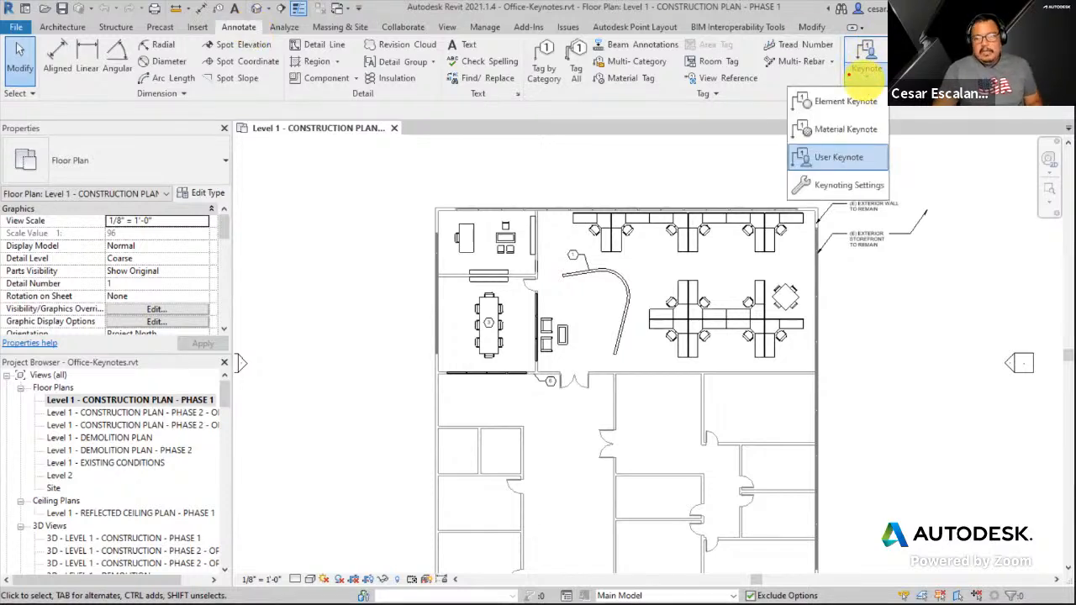
{"action": "left_click_drag", "start_coordinate": [776, 84], "coordinate": [898, 177]}
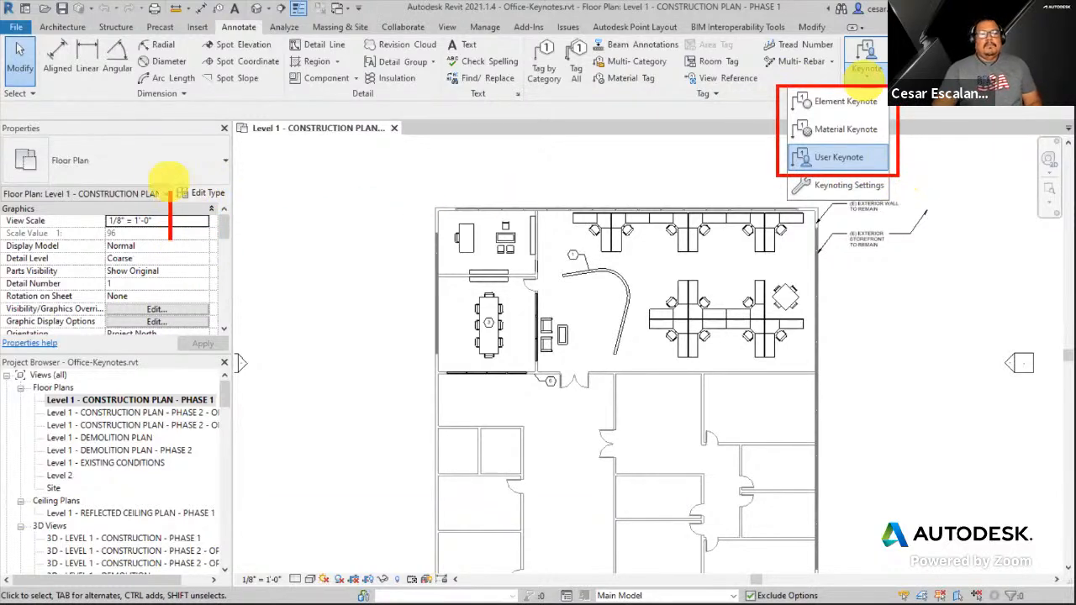
{"action": "type", "text": "Ele"}
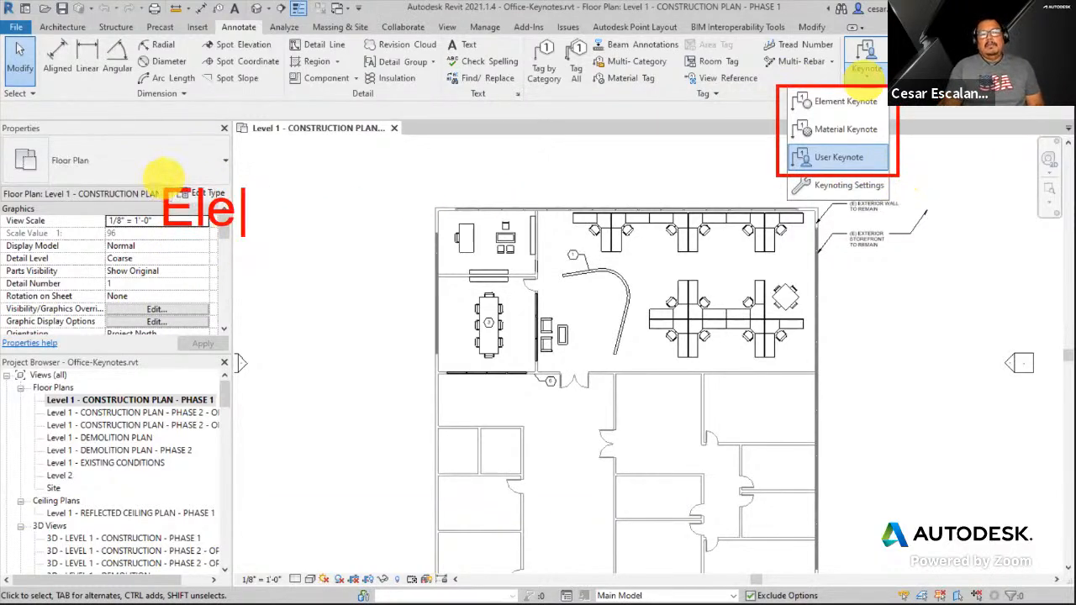
{"action": "type", "text": "ment"}
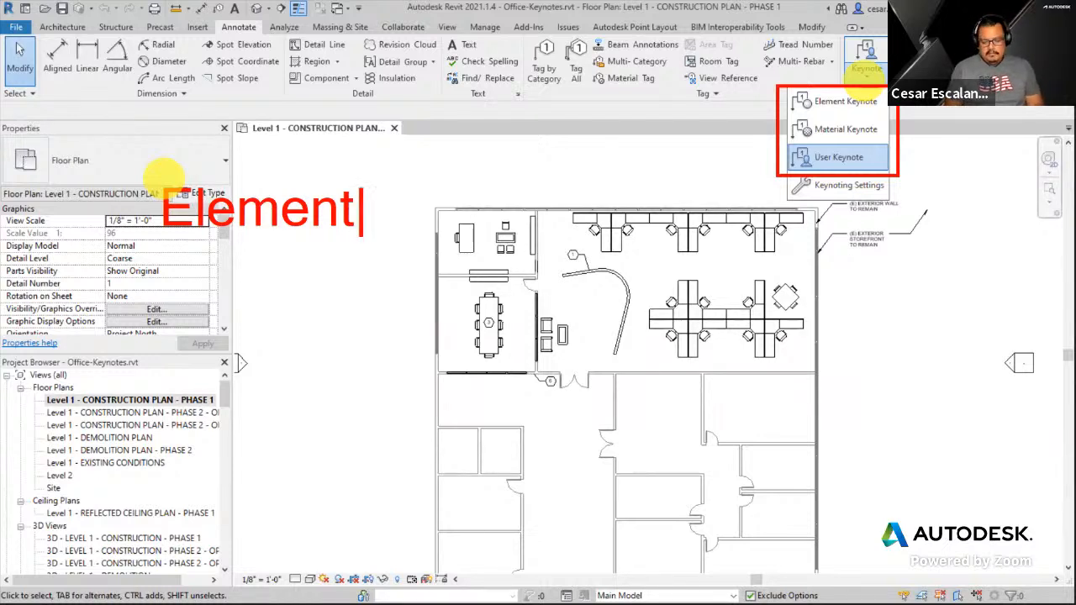
{"action": "type", "text": ": Labe of"}
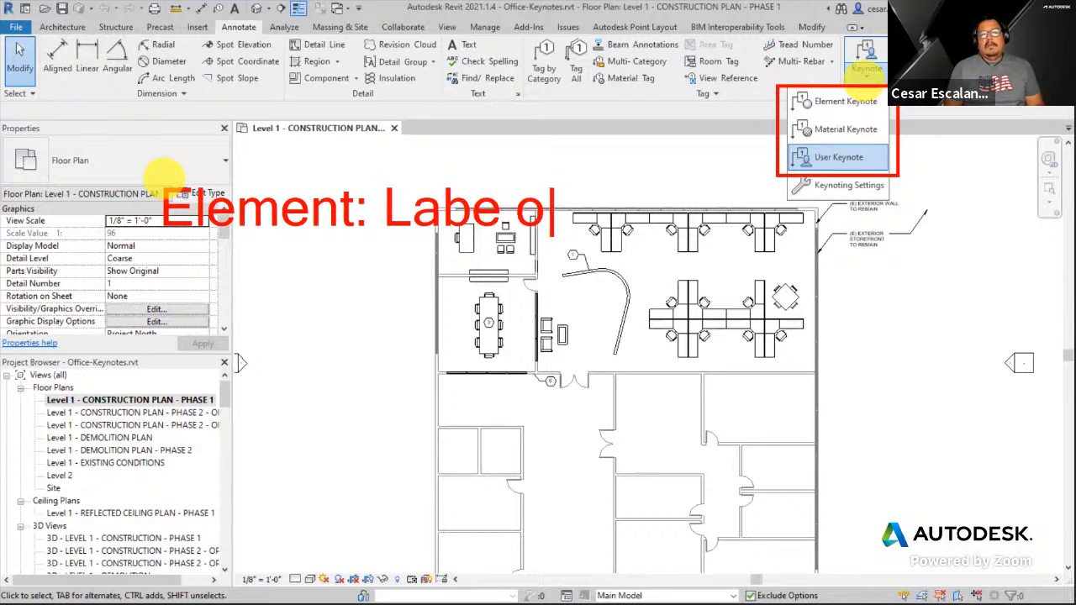
{"action": "key", "text": "BackSpace"}
{"action": "key", "text": "BackSpace"}
{"action": "key", "text": "BackSpace"}
{"action": "key", "text": "BackSpace"}
{"action": "type", "text": "el"}
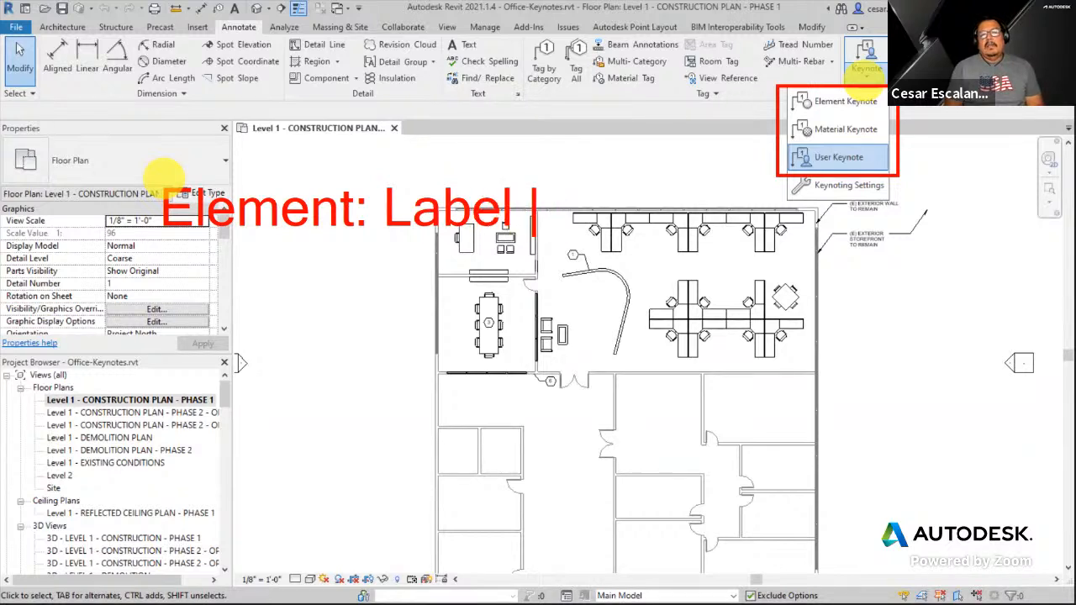
{"action": "type", "text": " of I"}
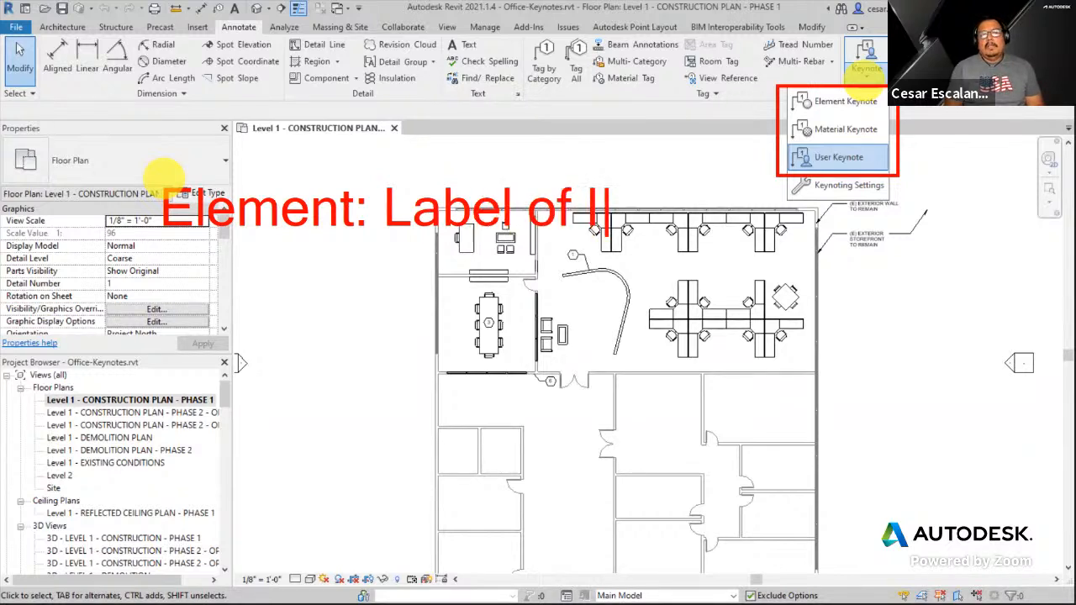
{"action": "type", "text": "ns"}
{"action": "type", "text": "tance/T"}
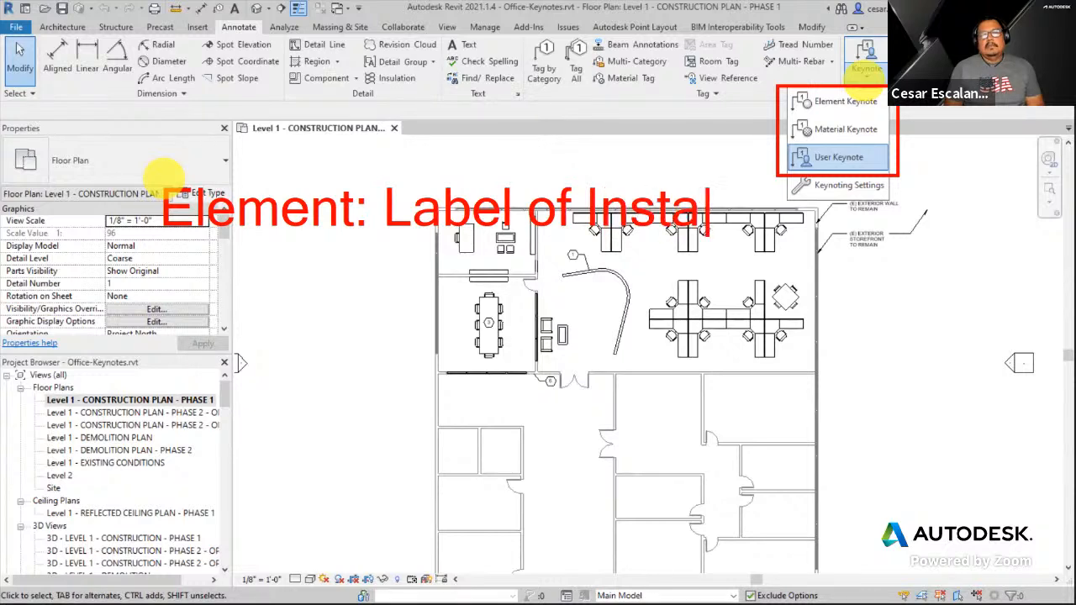
{"action": "type", "text": "yp"}
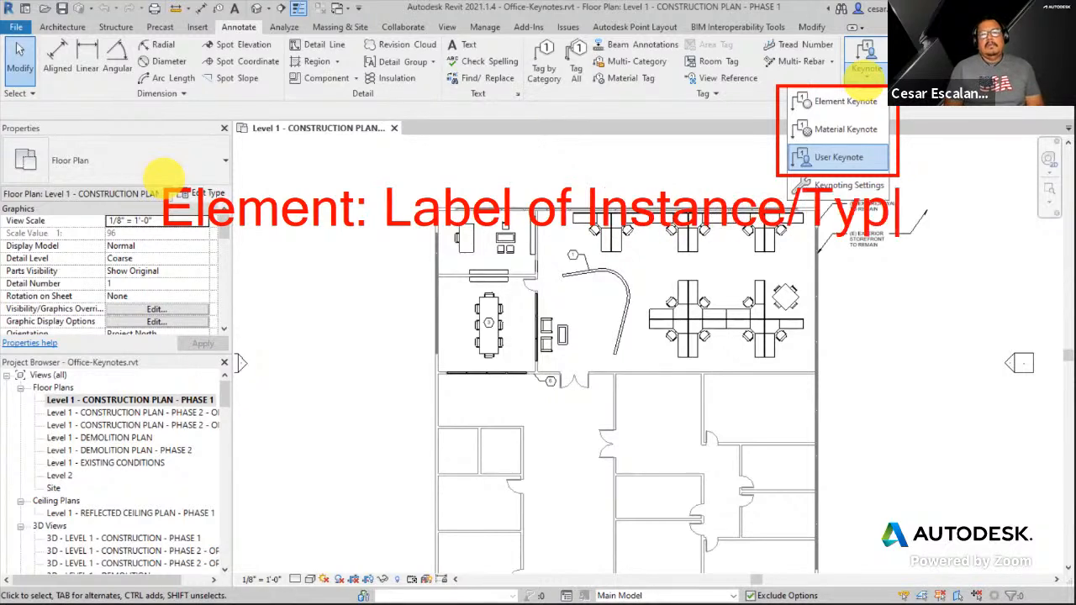
{"action": "type", "text": "e proe"}
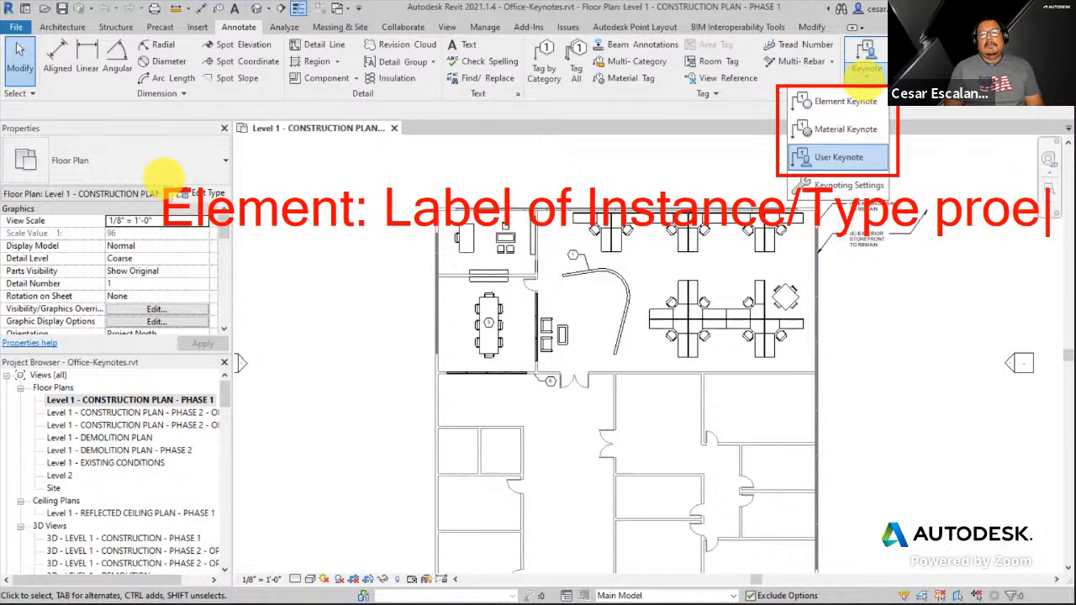
{"action": "key", "text": "BackSpace"}
{"action": "key", "text": "BackSpace"}
{"action": "type", "text": "op"}
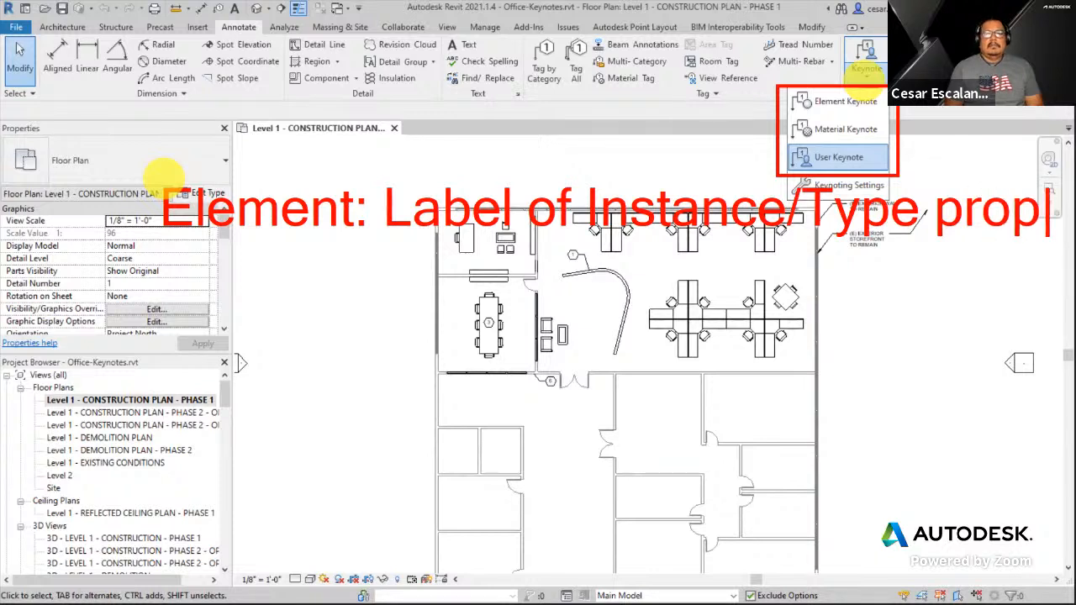
{"action": "key", "text": "Return"}
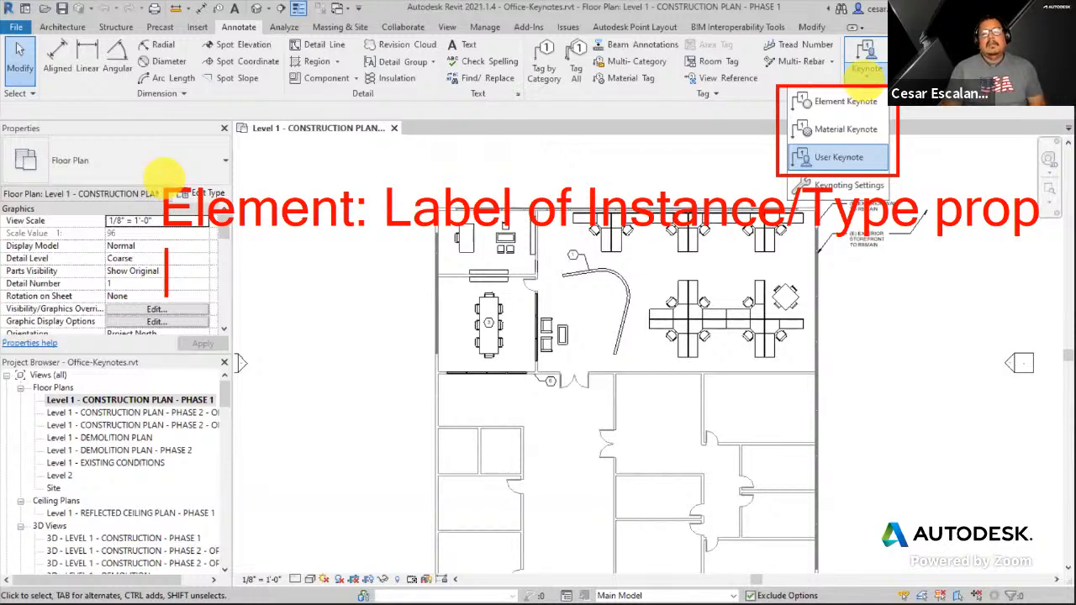
{"action": "type", "text": "MateriaL"}
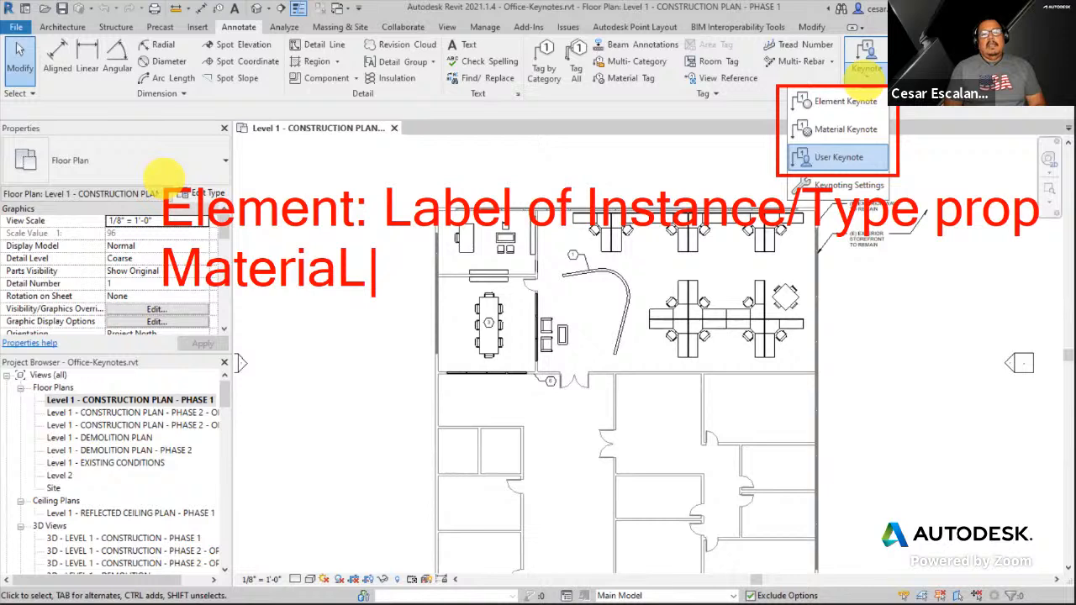
{"action": "key", "text": "BackSpace"}
{"action": "type", "text": "l: "}
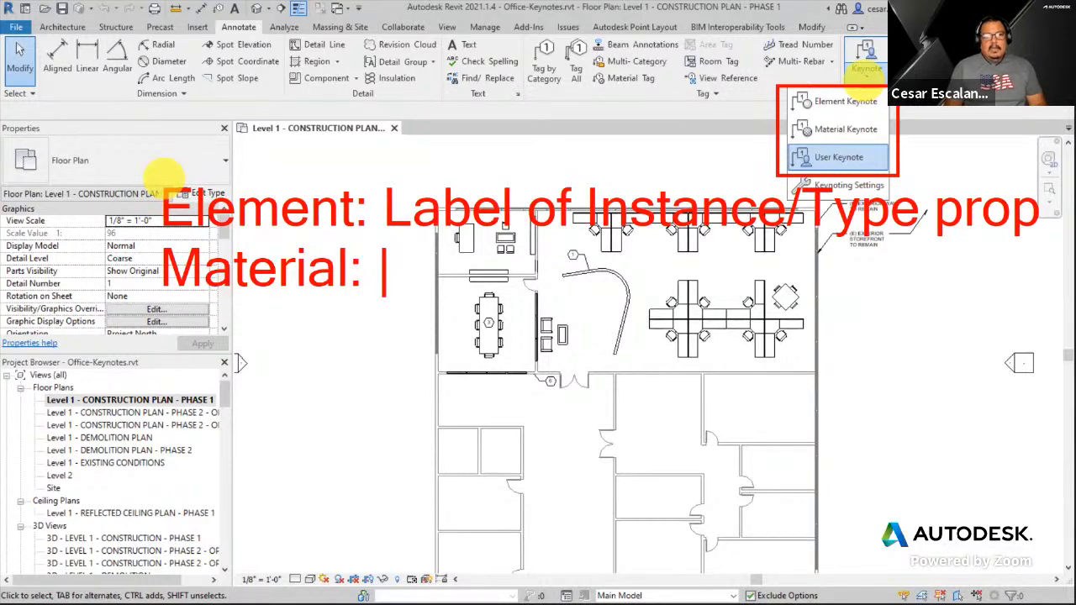
{"action": "type", "text": "Label of "}
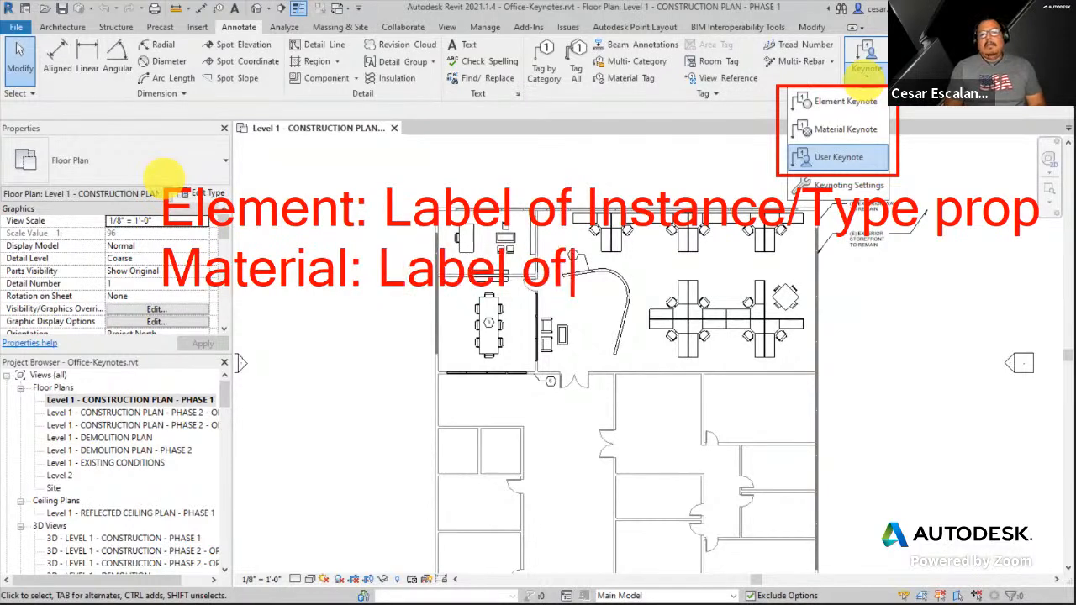
{"action": "type", "text": "Mate"}
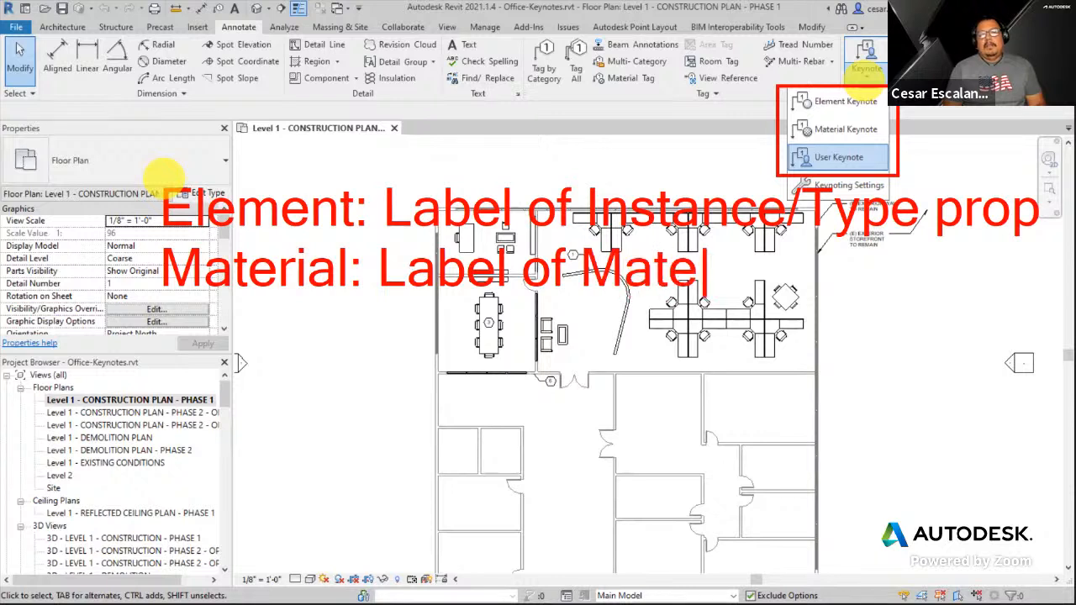
{"action": "type", "text": "rial Def"}
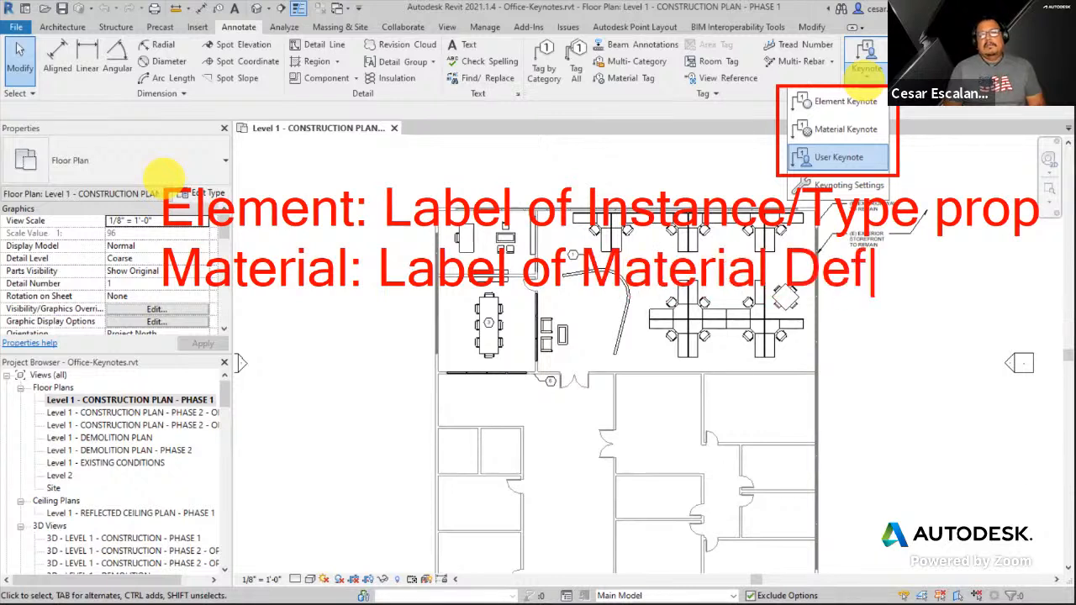
{"action": "type", "text": "initions"}
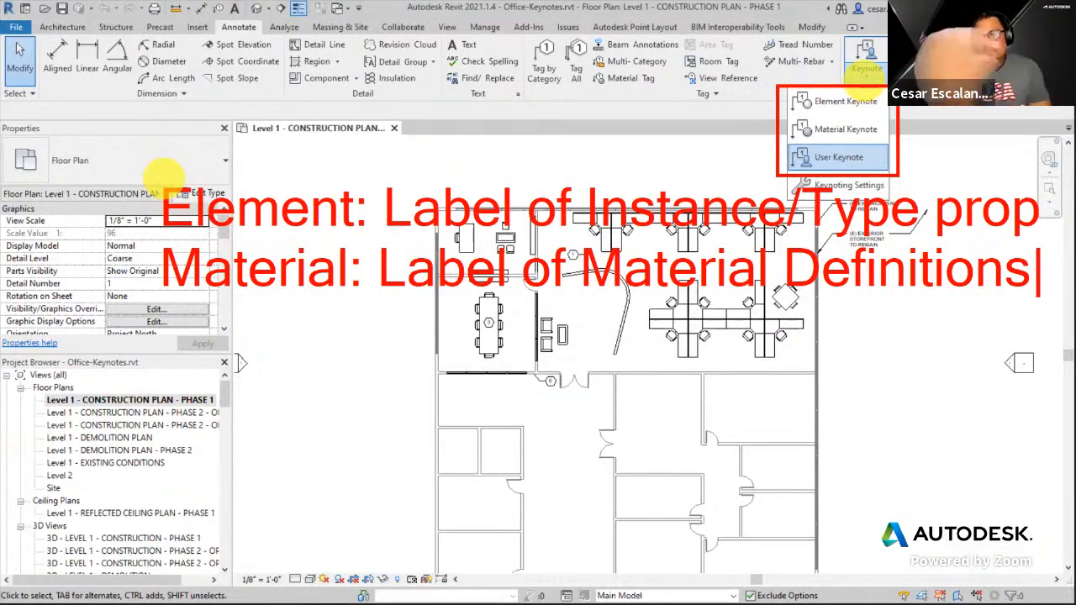
{"action": "key", "text": "Return"}
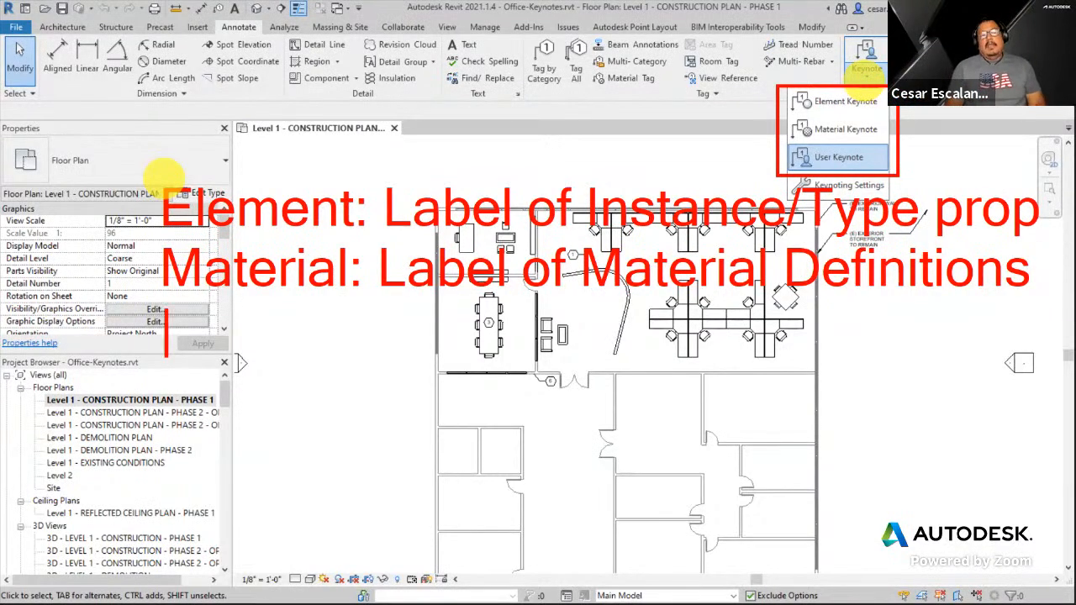
{"action": "type", "text": "User"}
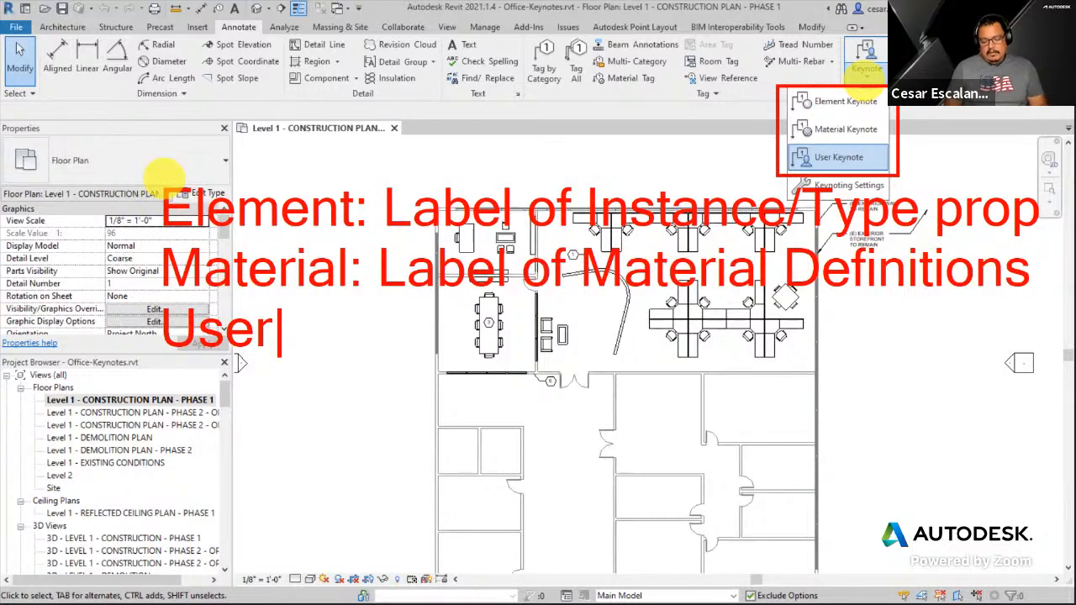
{"action": "type", "text": ":  Labe o"}
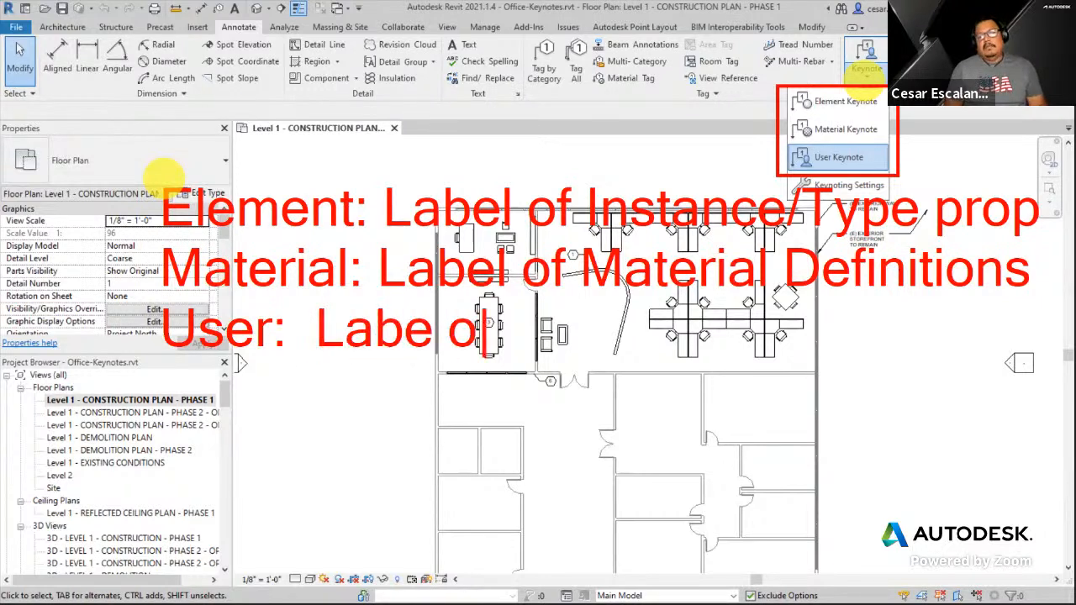
Complete the on-screen User keynote note as a label of descriptions in a database, and close the annotation overlay.
{"action": "type", "text": "f"}
{"action": "key", "text": "BackSpace"}
{"action": "key", "text": "BackSpace"}
{"action": "type", "text": "of "}
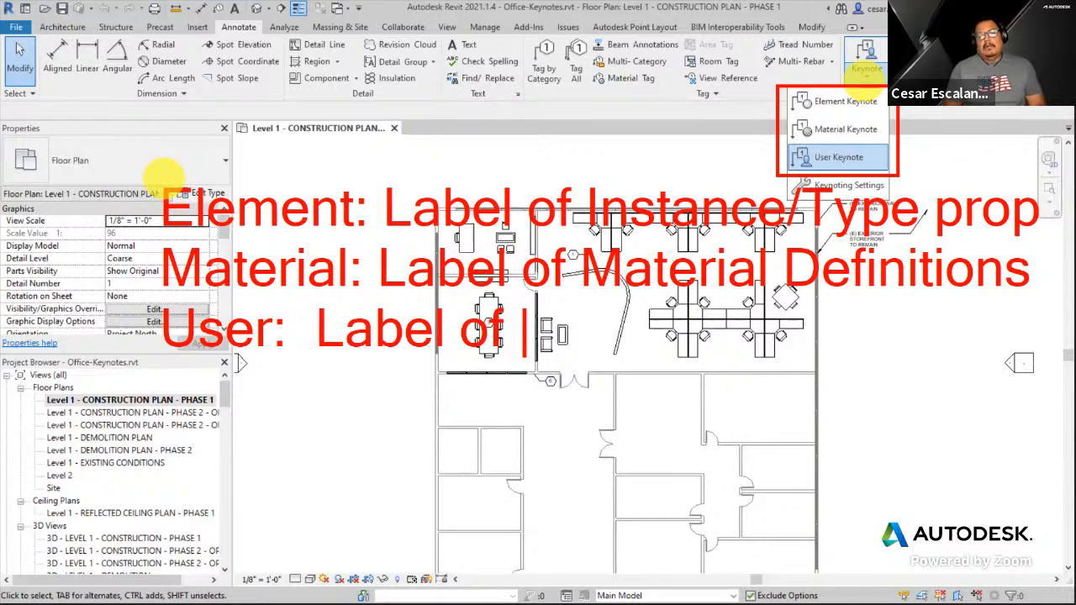
{"action": "type", "text": "pl"}
{"action": "type", "text": "r"}
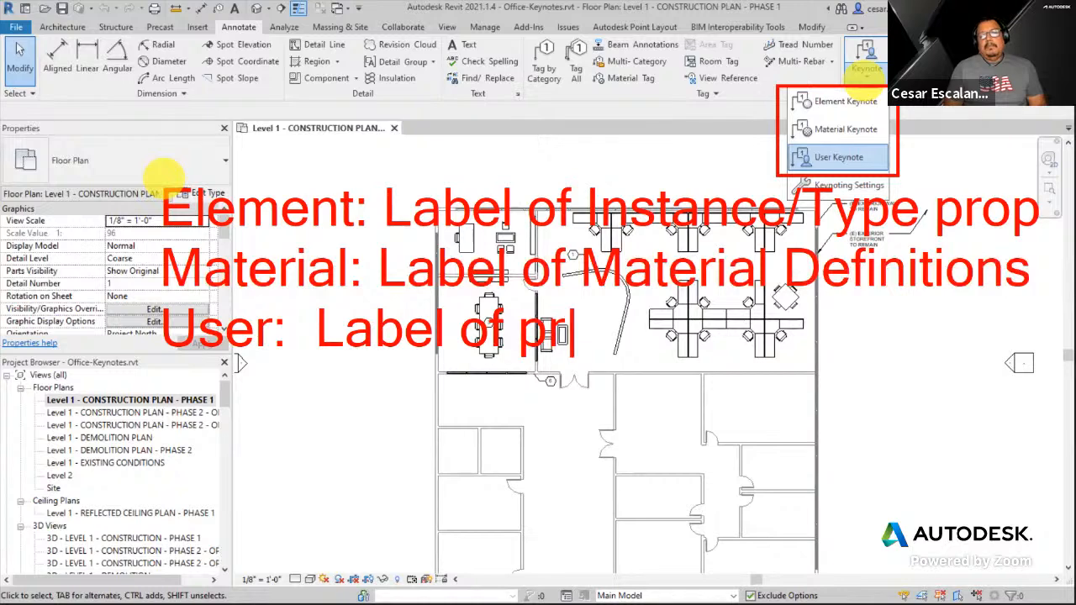
{"action": "key", "text": "BackSpace"}
{"action": "key", "text": "BackSpace"}
{"action": "type", "text": "descrip"}
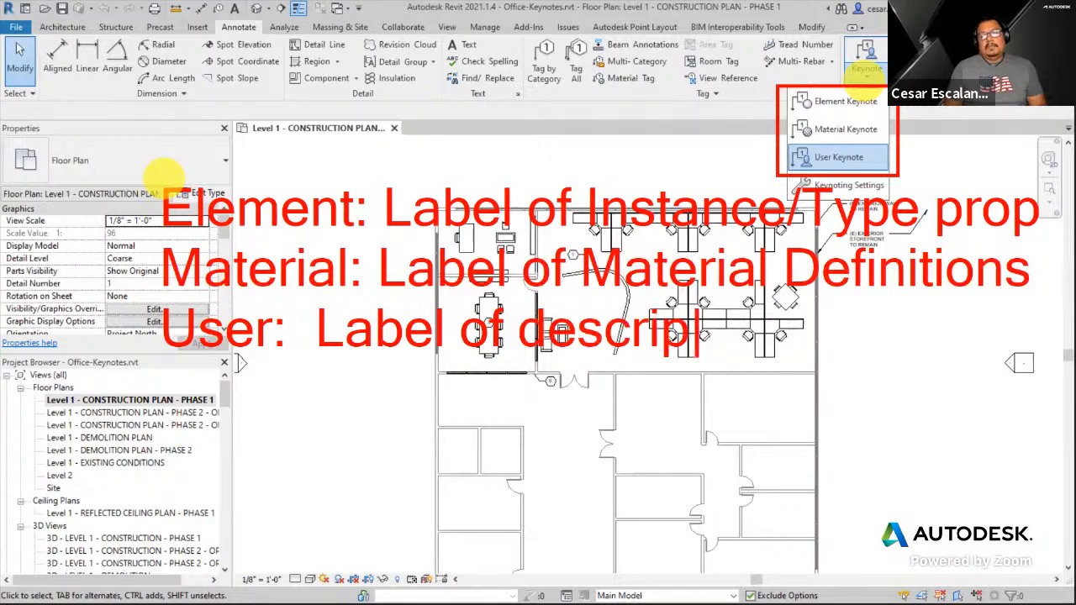
{"action": "type", "text": "tions in a databa"}
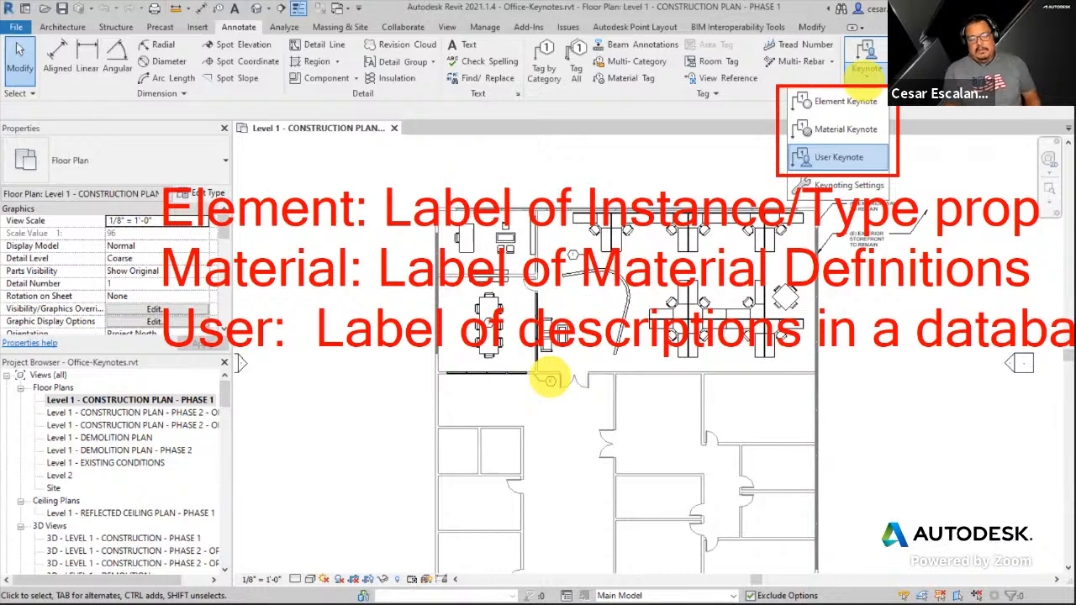
{"action": "key", "text": "Escape"}
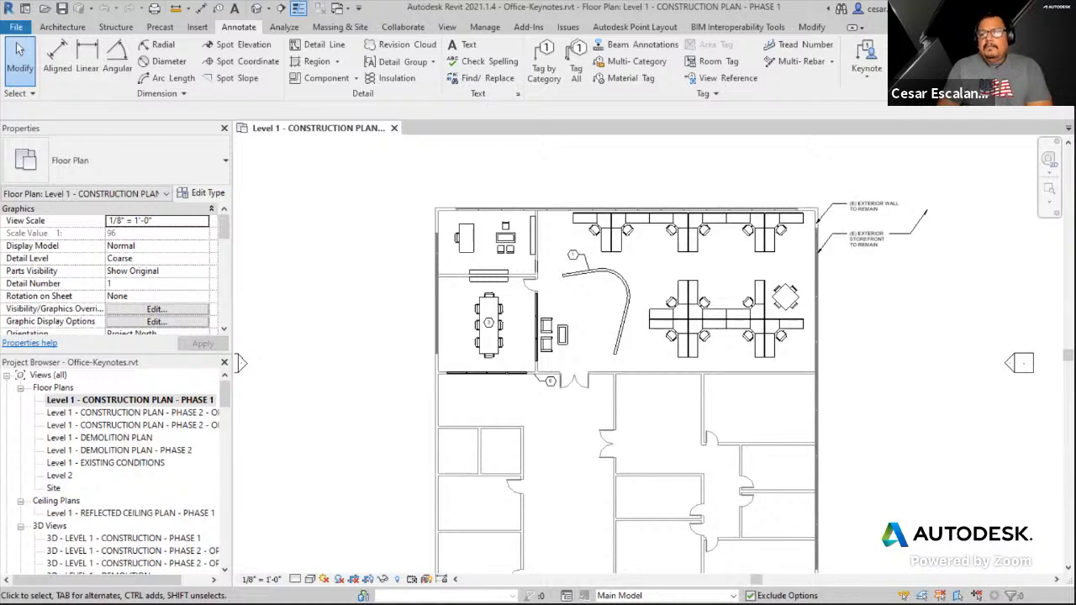
Open the Keynoting Settings and examine the folder path and file name of the keynote table.
{"action": "left_click", "coordinate": [864, 74]}
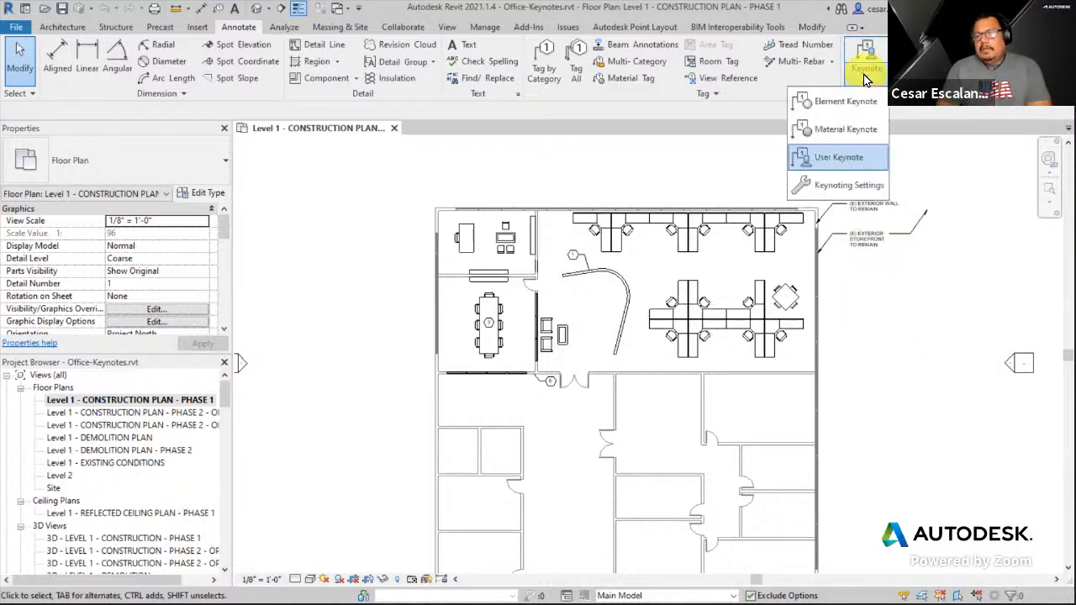
{"action": "left_click", "coordinate": [854, 192]}
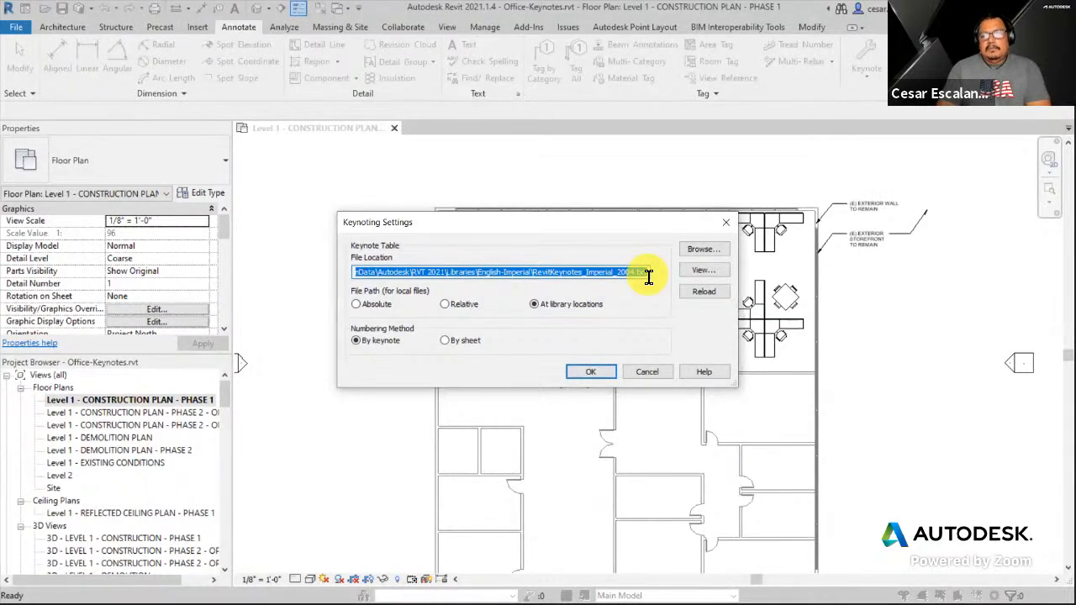
{"action": "left_click_drag", "start_coordinate": [649, 278], "coordinate": [289, 278]}
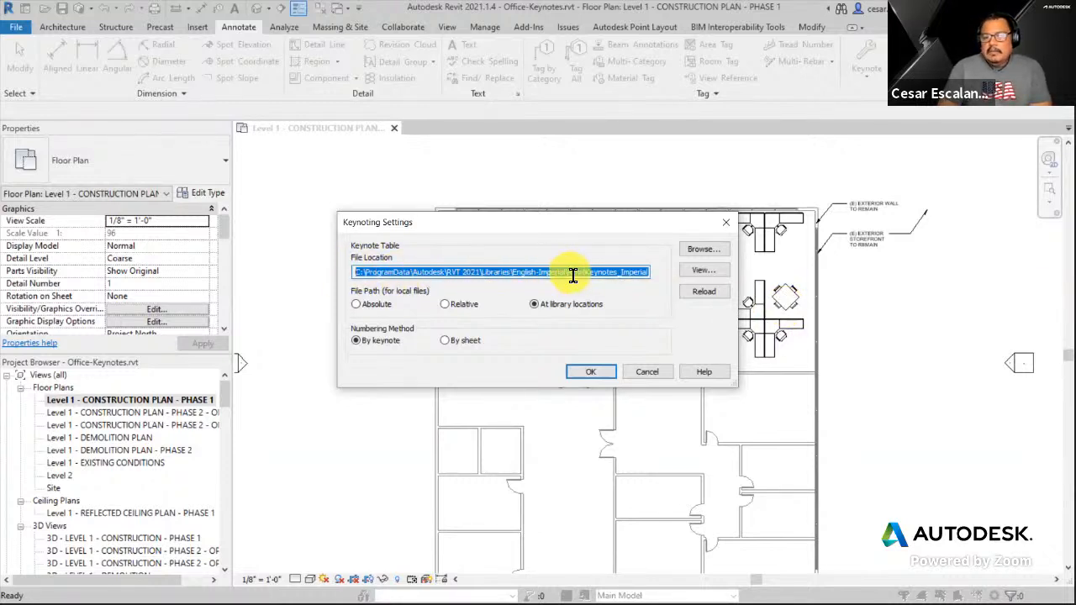
{"action": "left_click_drag", "start_coordinate": [578, 277], "coordinate": [699, 284]}
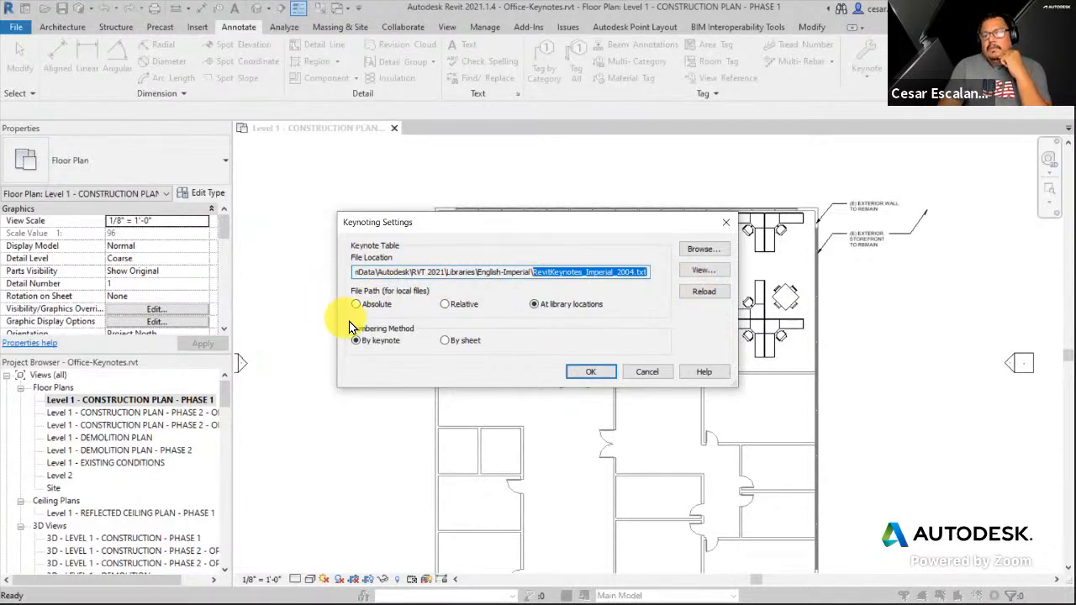
{"action": "left_click", "coordinate": [683, 292]}
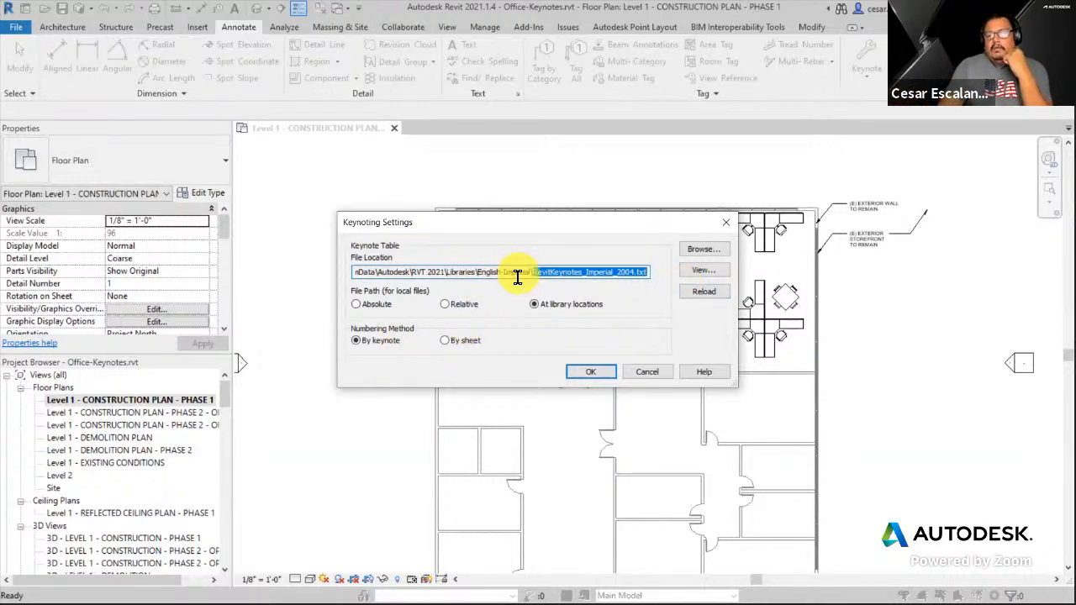
{"action": "left_click_drag", "start_coordinate": [357, 272], "coordinate": [332, 270]}
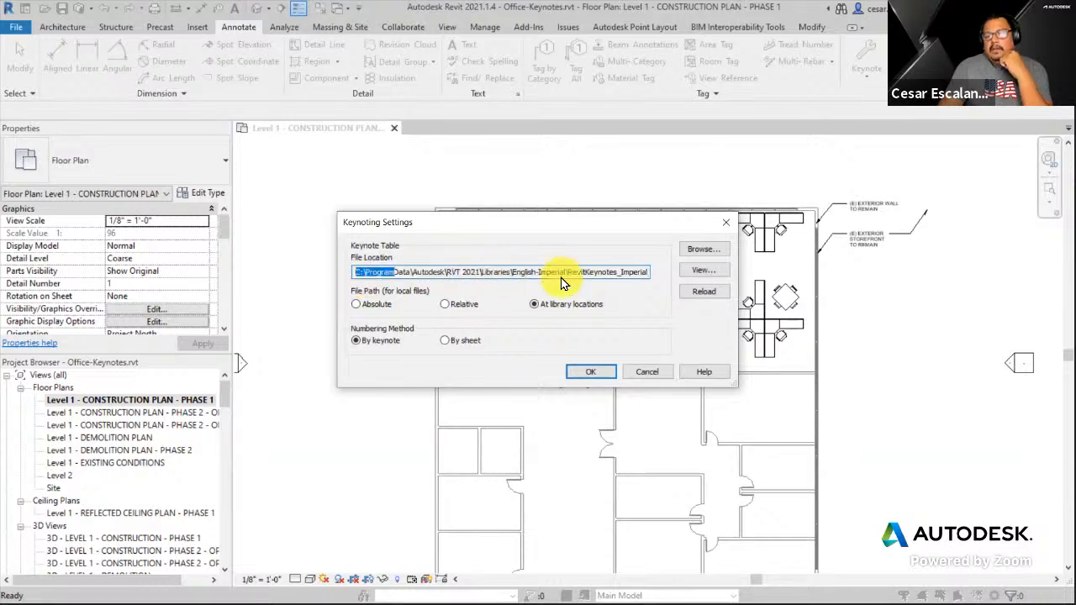
Switch the keynote table's file path type to Absolute, Relative and back to At library locations, and accept the settings.
{"action": "left_click", "coordinate": [356, 306]}
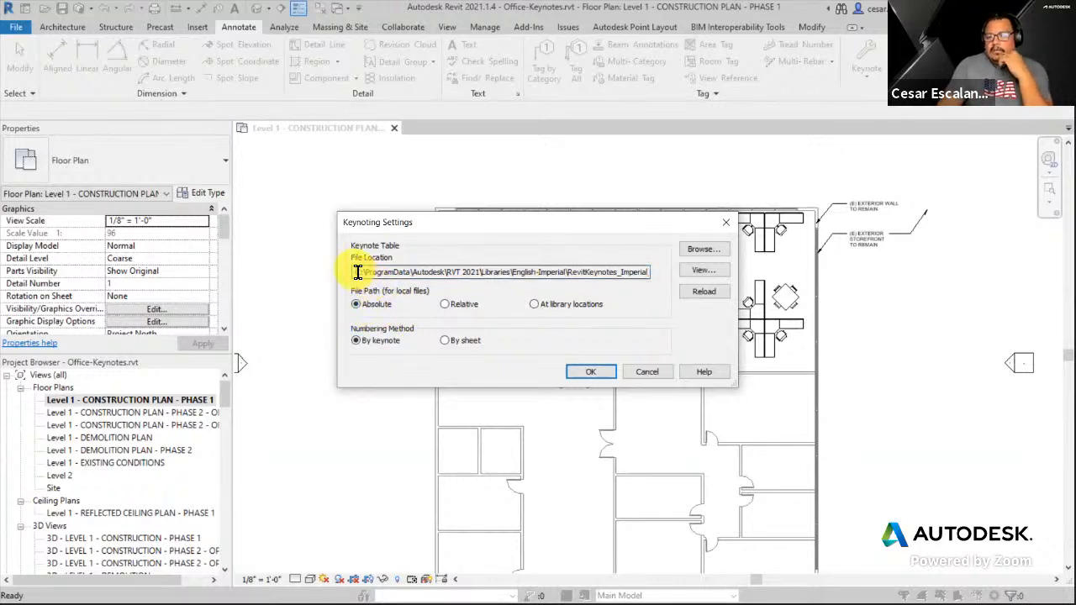
{"action": "left_click_drag", "start_coordinate": [357, 271], "coordinate": [711, 274]}
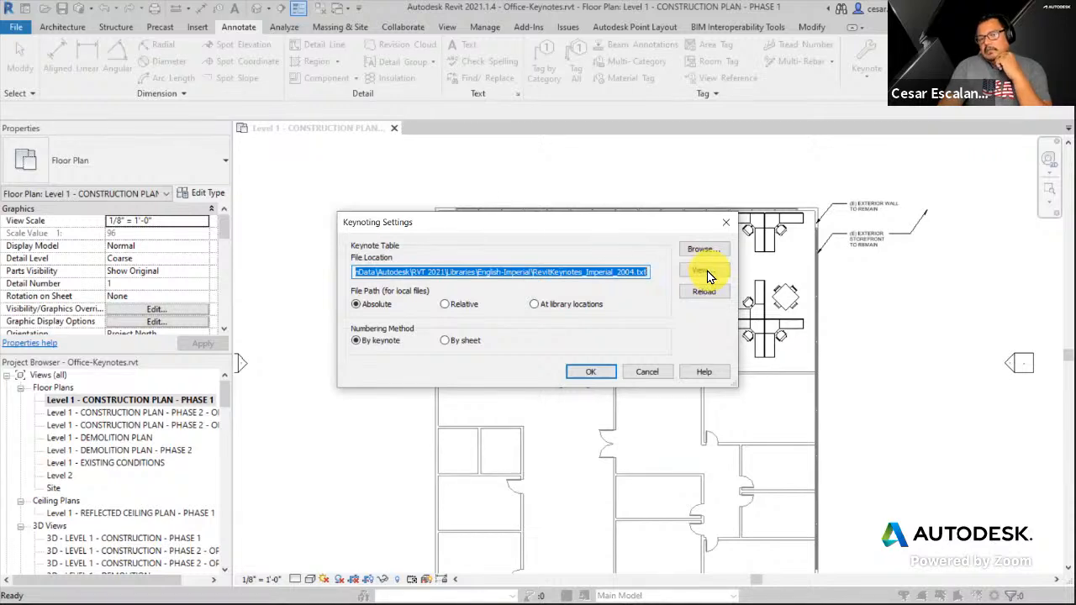
{"action": "left_click", "coordinate": [445, 305]}
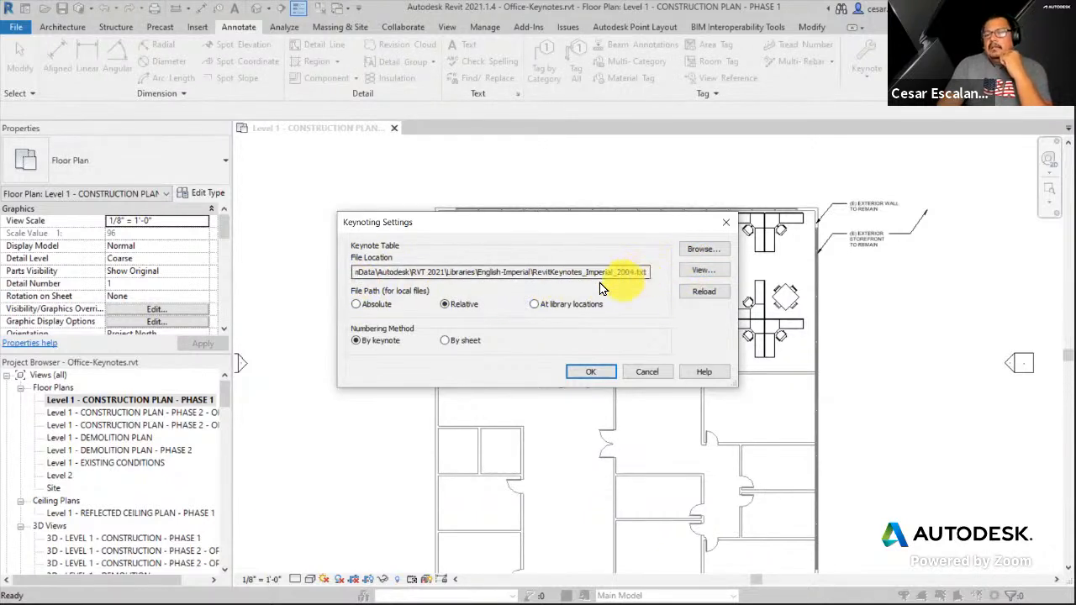
{"action": "left_click", "coordinate": [460, 306]}
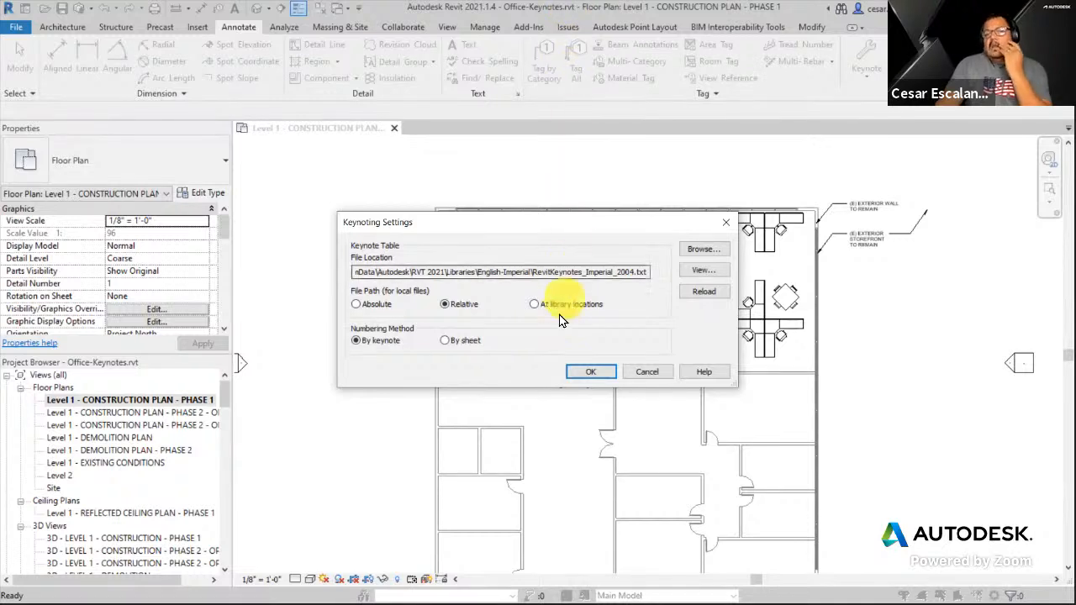
{"action": "left_click", "coordinate": [580, 303]}
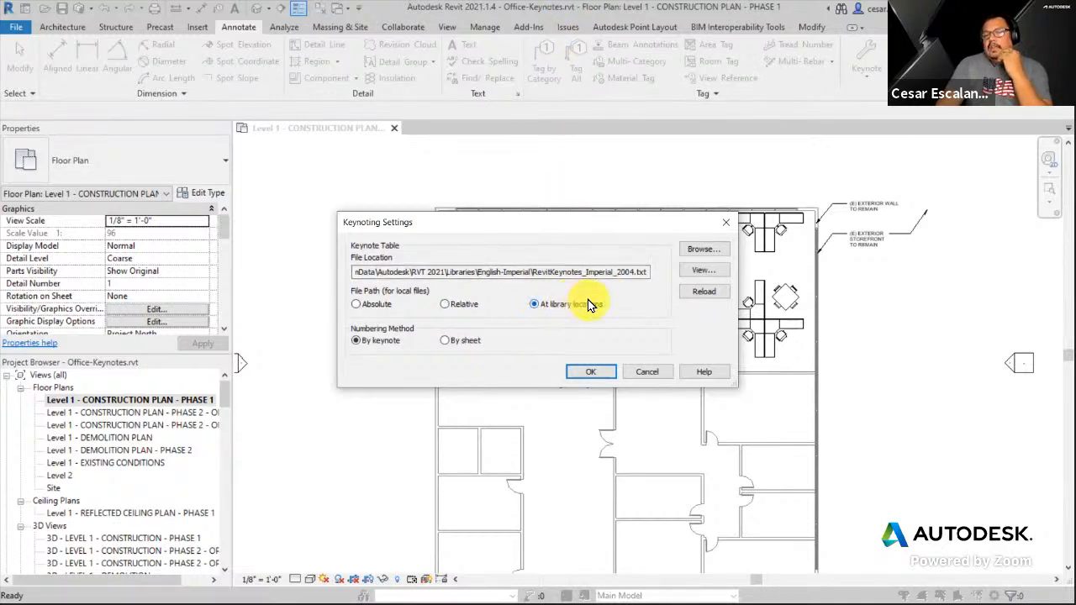
{"action": "left_click_drag", "start_coordinate": [397, 272], "coordinate": [360, 275]}
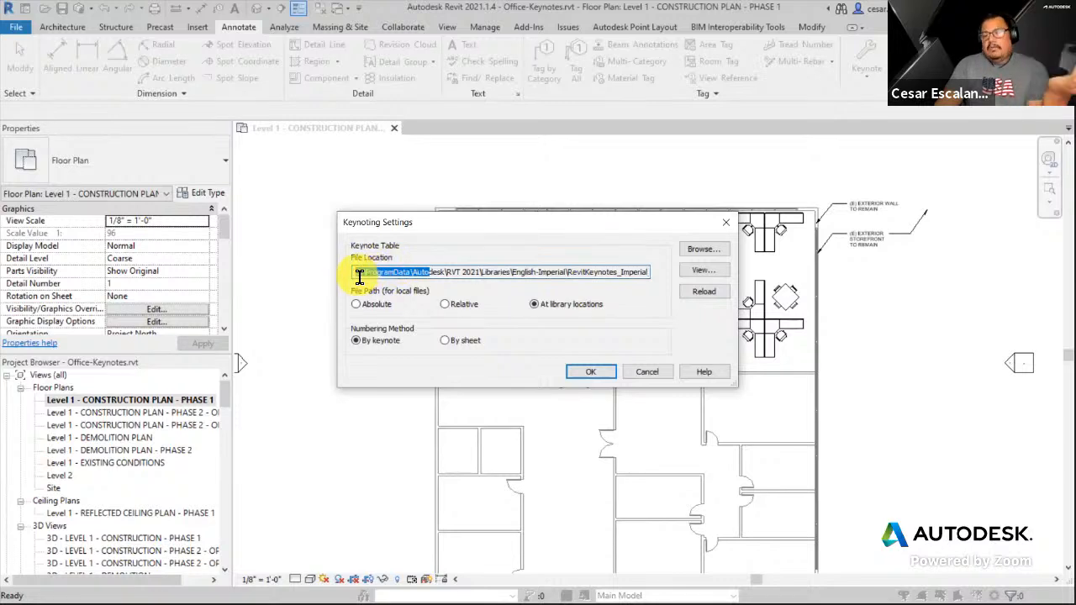
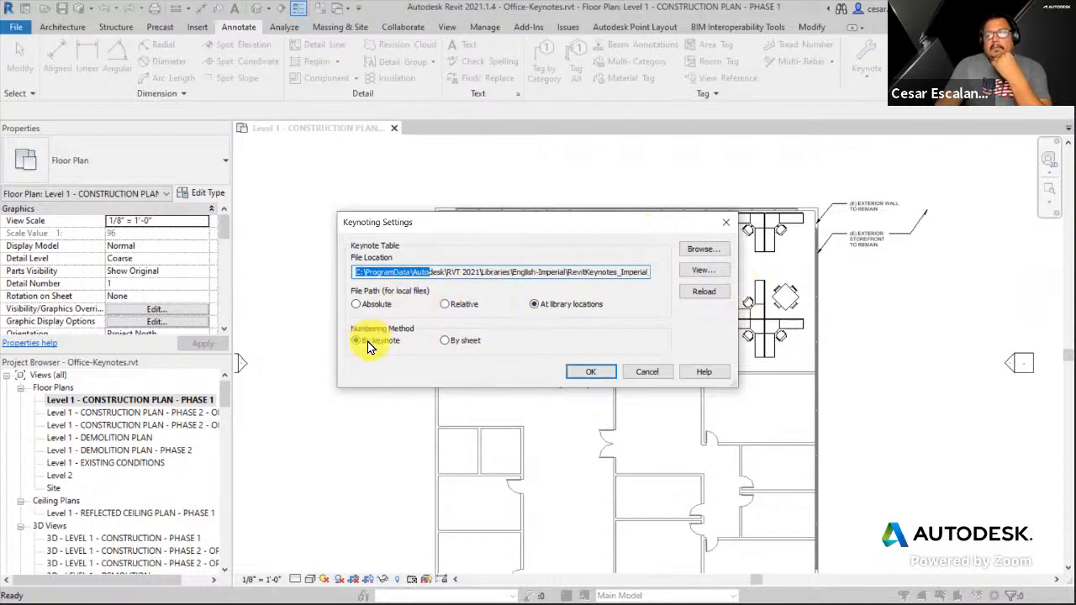
{"action": "left_click", "coordinate": [595, 372]}
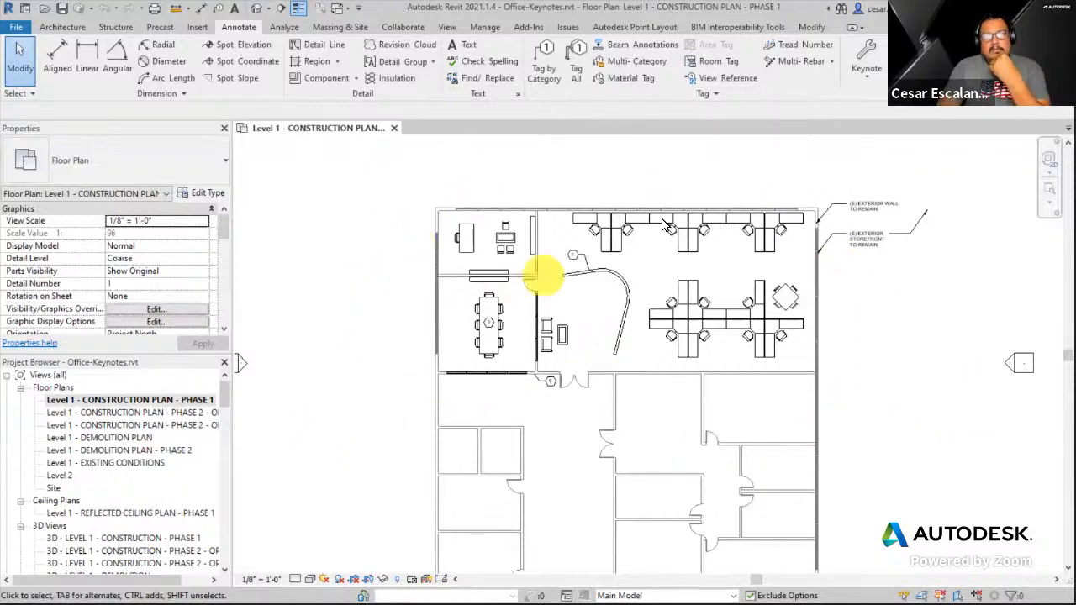
Recheck the keynote table's file location in the Keynoting Settings and cancel without changes.
{"action": "left_click", "coordinate": [866, 76]}
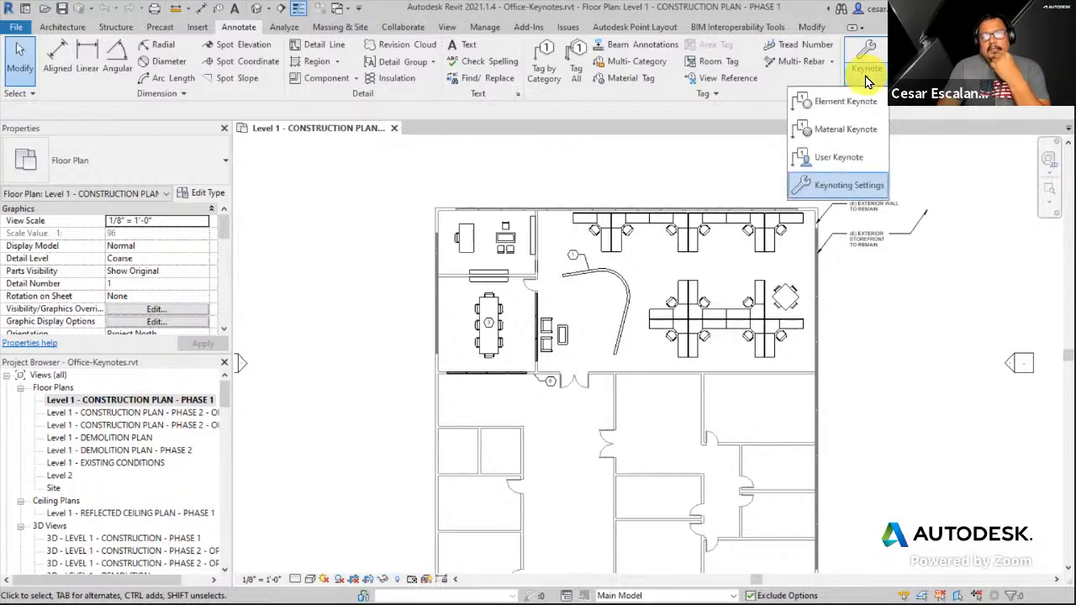
{"action": "left_click", "coordinate": [850, 187]}
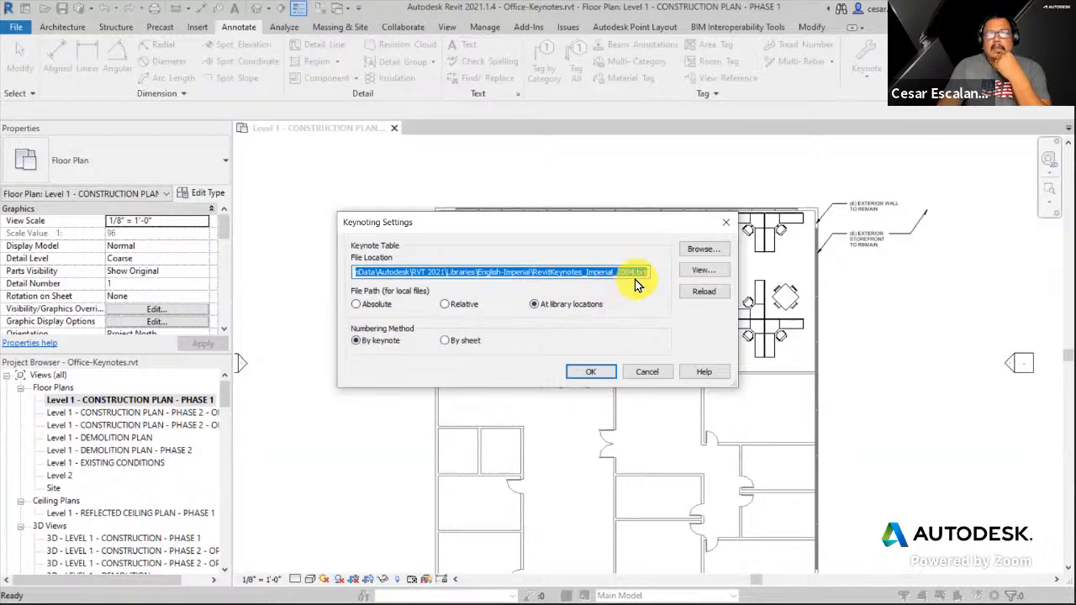
{"action": "left_click", "coordinate": [649, 373]}
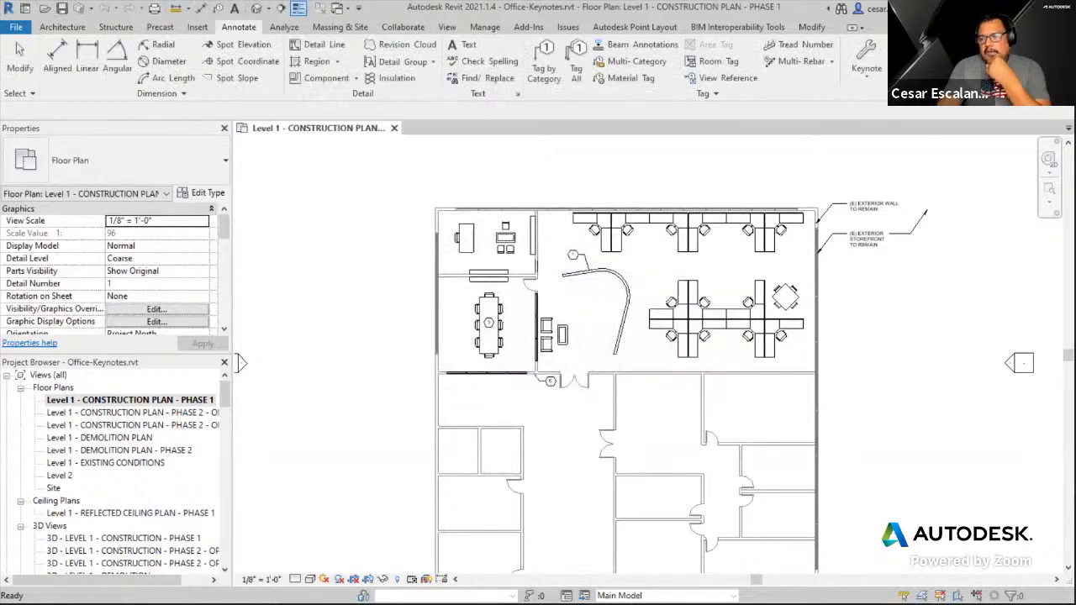
In File Explorer, browse to the Keynotes folder inside Oxman_Fall on drive C and open RevitKeynotes_Imperial.txt in Notepad.
{"action": "key", "text": "super+e"}
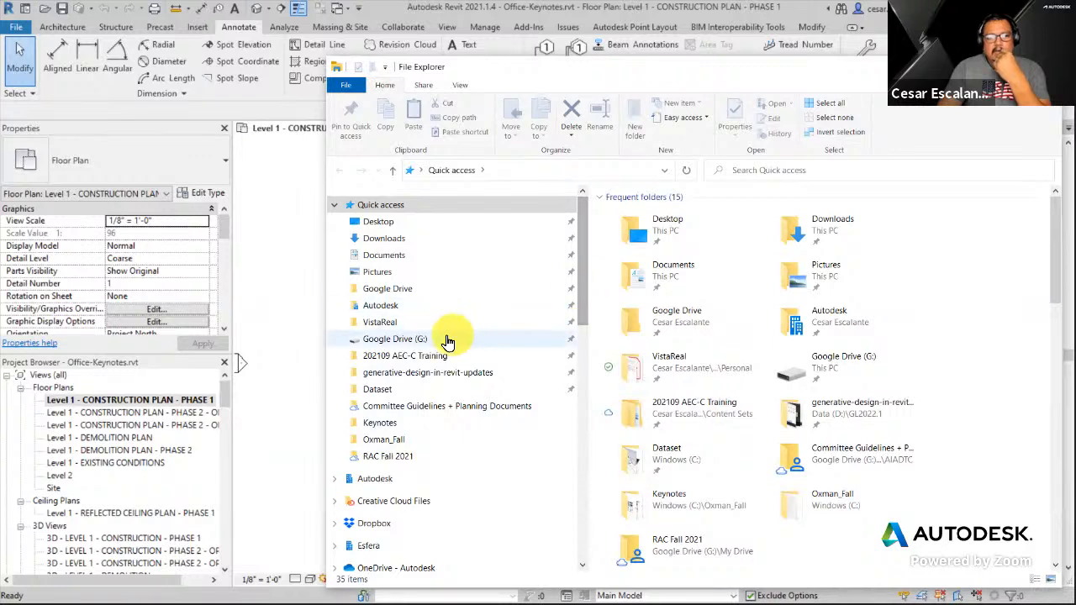
{"action": "scroll", "coordinate": [385, 536], "scroll_direction": "down", "scroll_amount": 5}
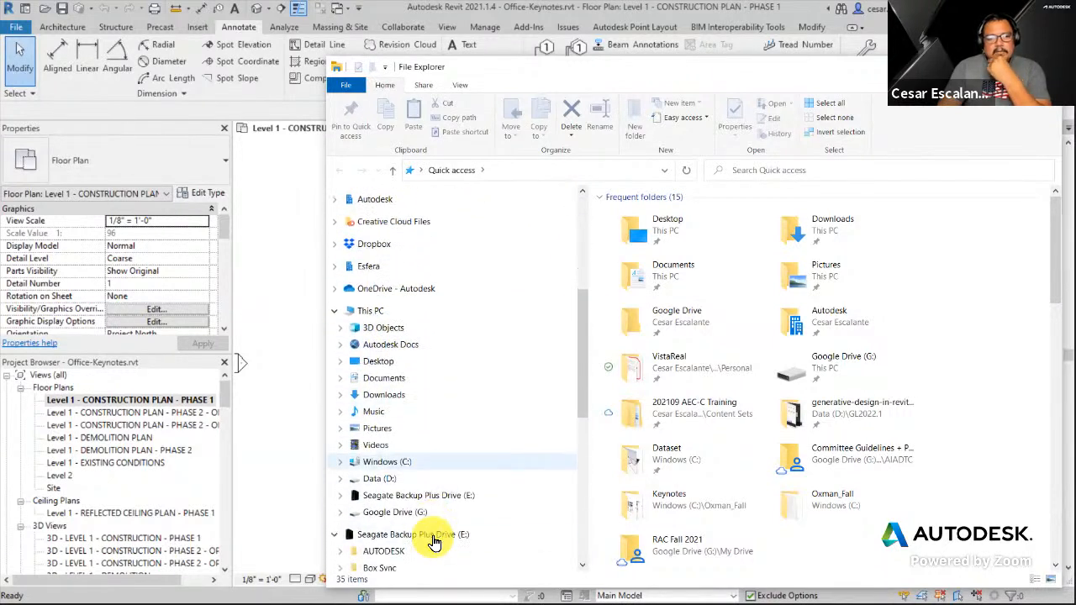
{"action": "left_click", "coordinate": [385, 462]}
{"action": "scroll", "coordinate": [925, 294], "scroll_direction": "down", "scroll_amount": 2}
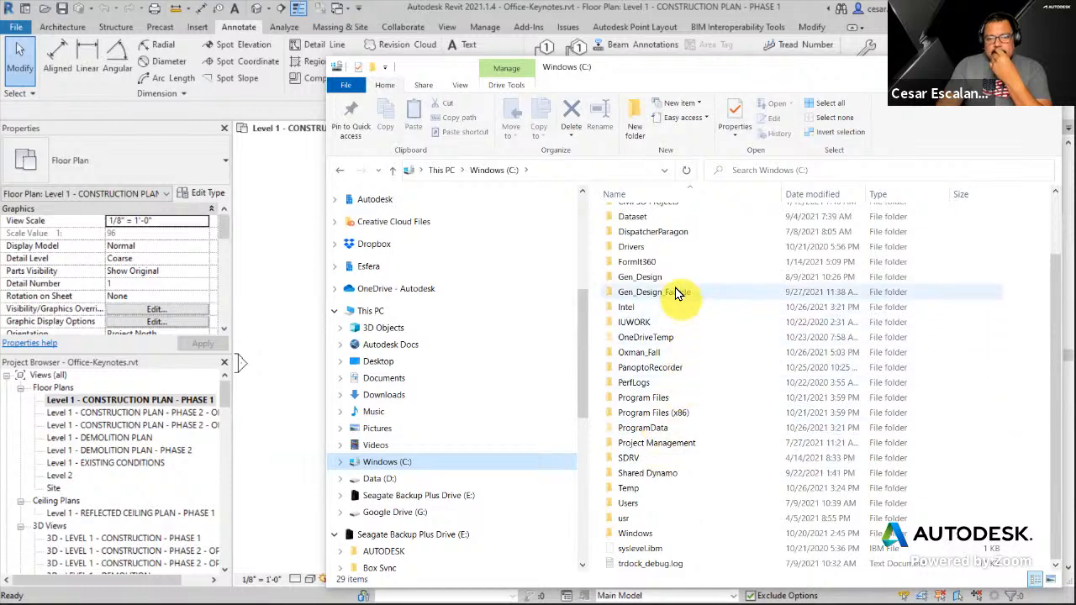
{"action": "scroll", "coordinate": [732, 291], "scroll_direction": "up", "scroll_amount": 2}
{"action": "scroll", "coordinate": [733, 291], "scroll_direction": "down", "scroll_amount": 2}
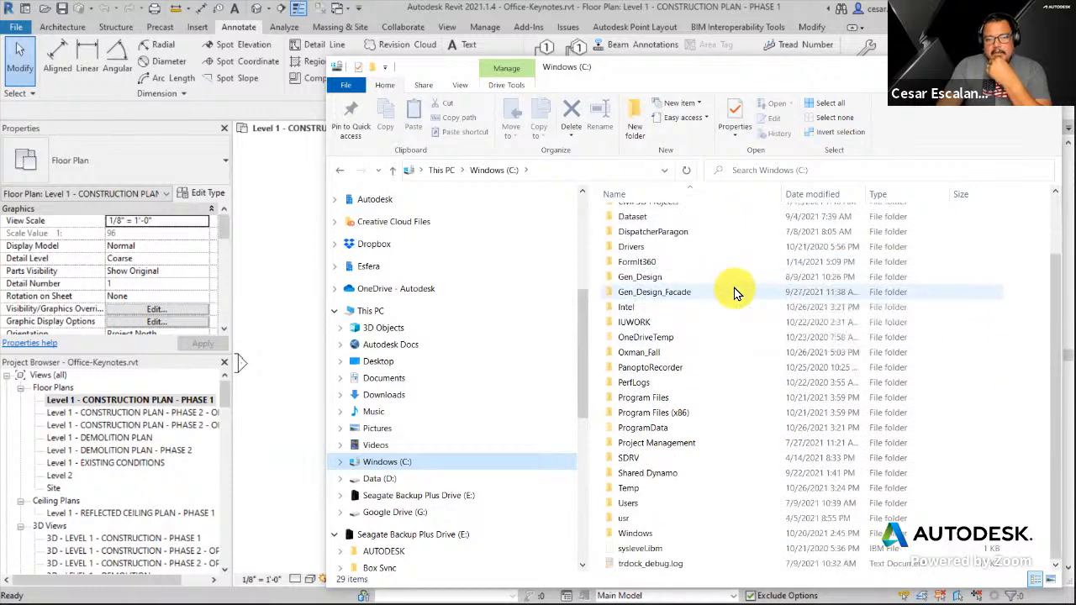
{"action": "double_click", "coordinate": [653, 354]}
{"action": "double_click", "coordinate": [648, 235]}
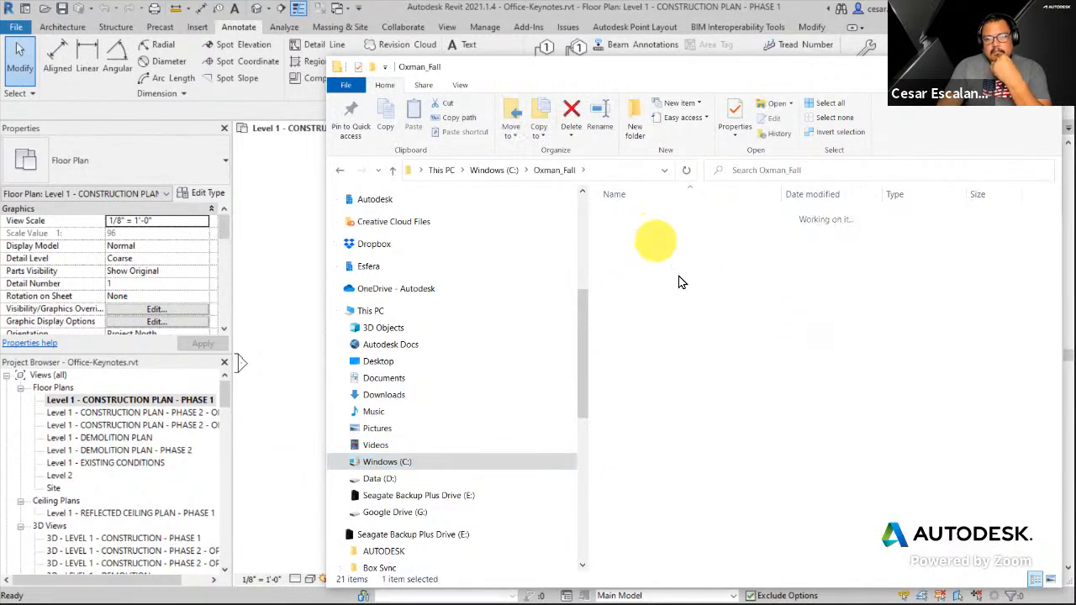
{"action": "double_click", "coordinate": [688, 338]}
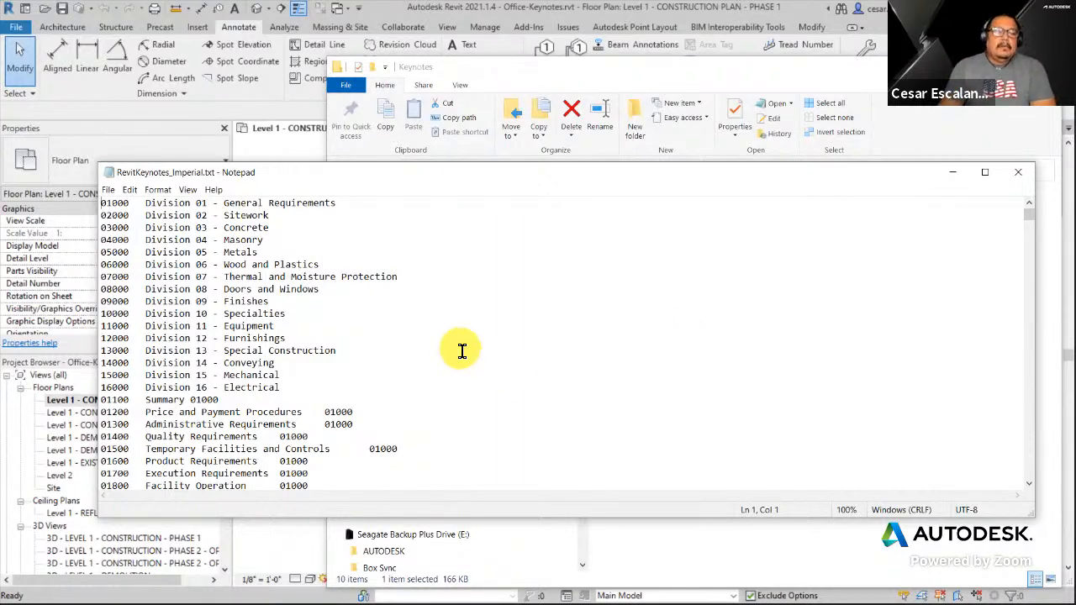
Examine the keynote text file's division headings and number codes, and the subcategory entries listed beneath them.
{"action": "scroll", "coordinate": [463, 351], "scroll_direction": "down", "scroll_amount": 5}
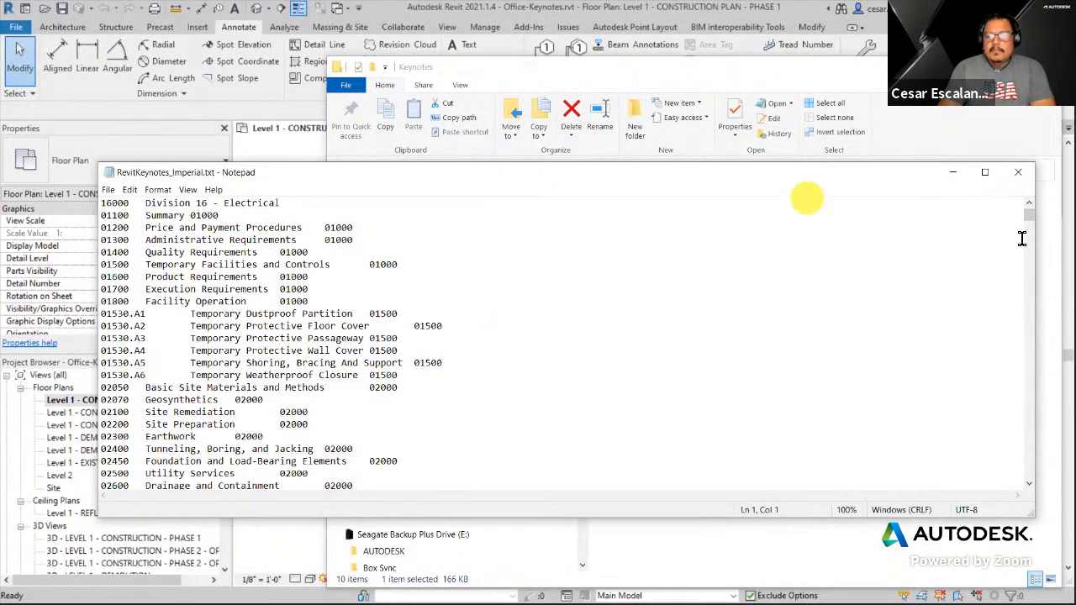
{"action": "left_click_drag", "start_coordinate": [1029, 218], "coordinate": [1029, 420]}
{"action": "left_click_drag", "start_coordinate": [994, 342], "coordinate": [1016, 206]}
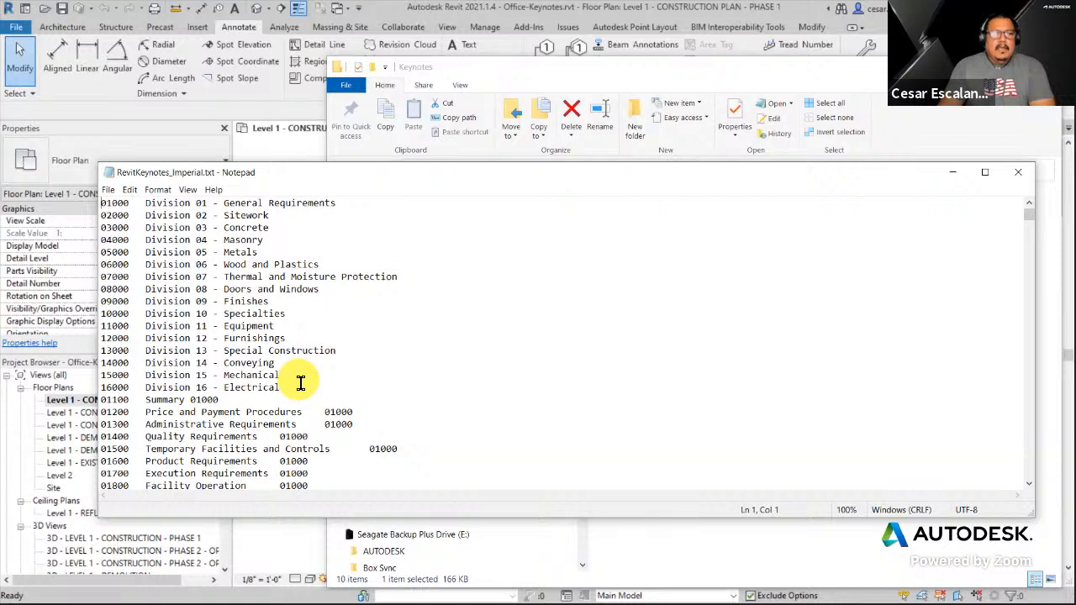
{"action": "left_click_drag", "start_coordinate": [300, 382], "coordinate": [101, 208]}
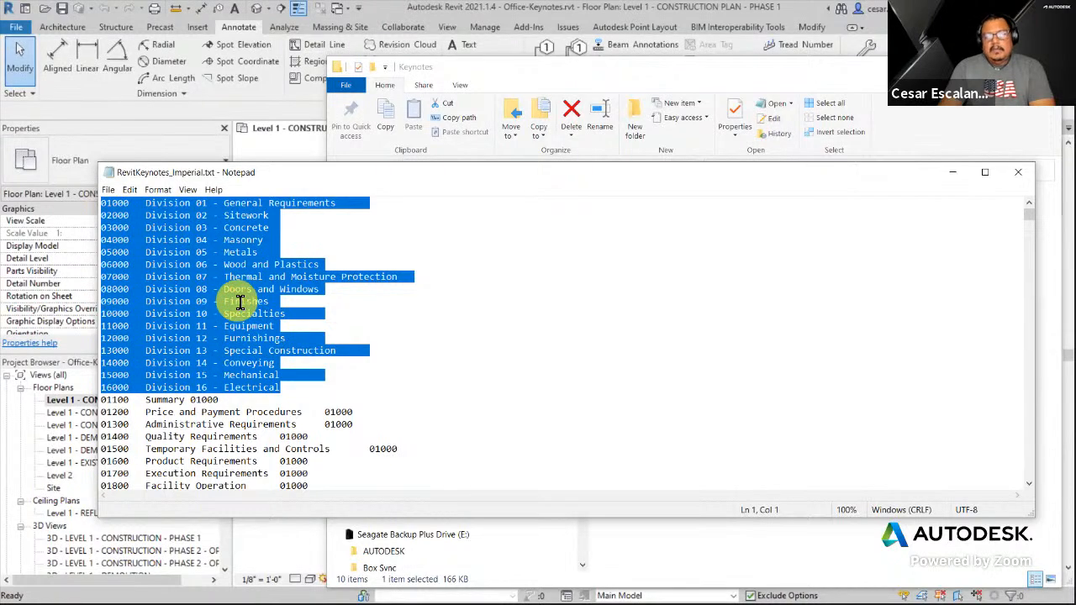
{"action": "left_click", "coordinate": [132, 212]}
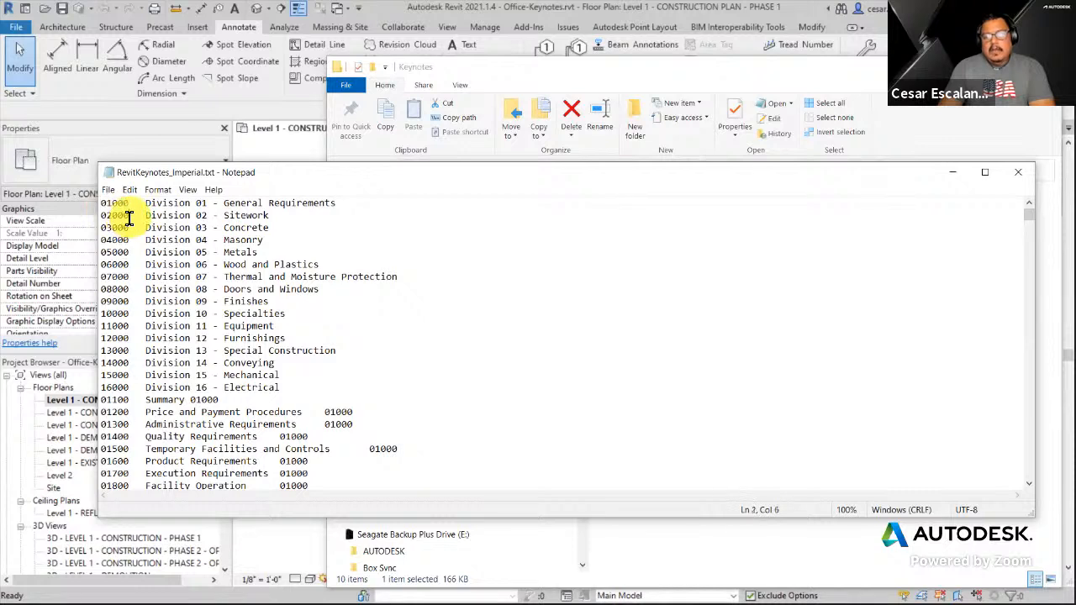
{"action": "left_click_drag", "start_coordinate": [129, 228], "coordinate": [98, 227]}
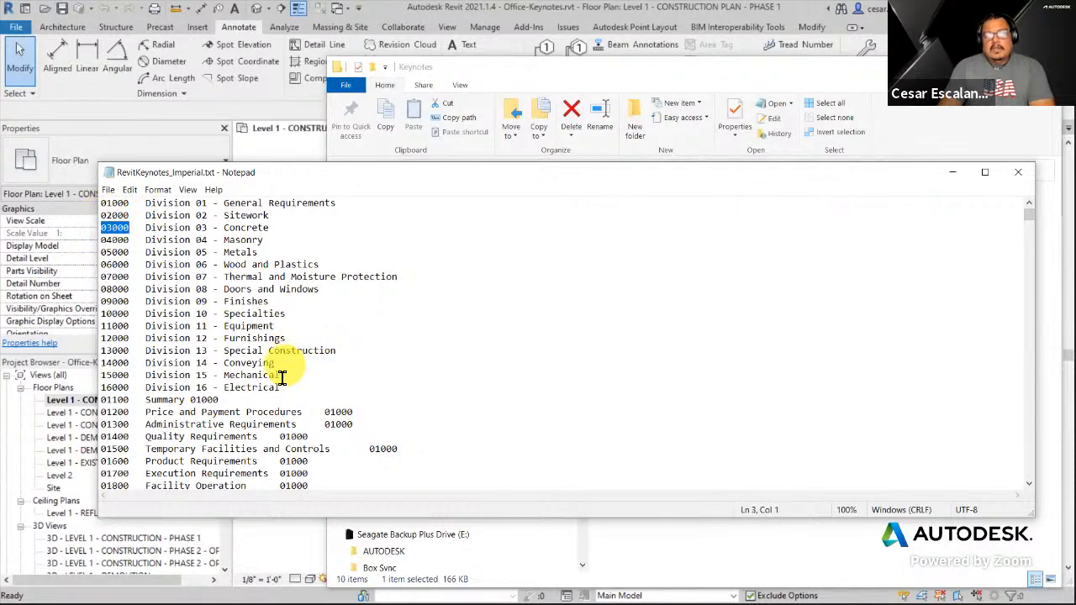
{"action": "left_click_drag", "start_coordinate": [280, 386], "coordinate": [95, 204]}
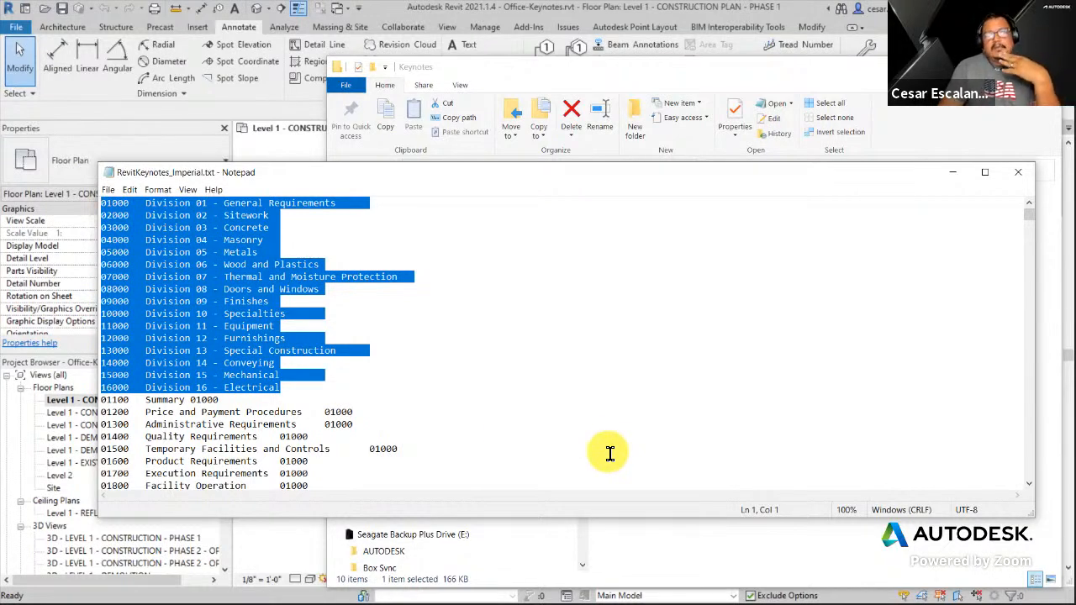
{"action": "scroll", "coordinate": [586, 401], "scroll_direction": "down", "scroll_amount": 5}
{"action": "scroll", "coordinate": [589, 403], "scroll_direction": "up", "scroll_amount": 1}
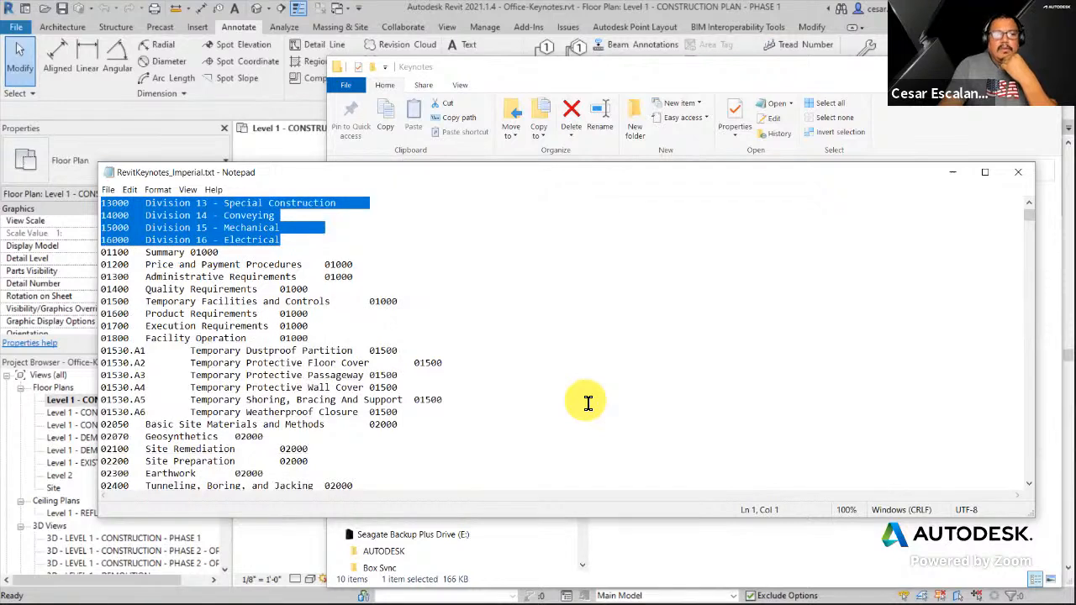
Examine the subcategory entries 01100 to 01800 listed beneath the sixteen division headings in the keynote text file.
{"action": "scroll", "coordinate": [589, 403], "scroll_direction": "up", "scroll_amount": 1}
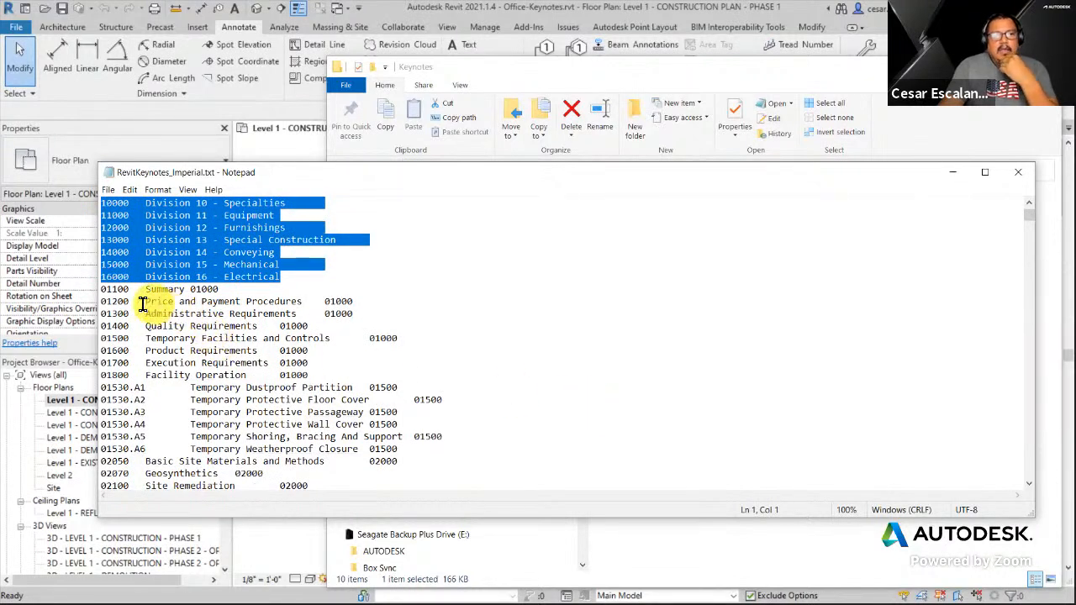
{"action": "left_click_drag", "start_coordinate": [102, 289], "coordinate": [128, 289]}
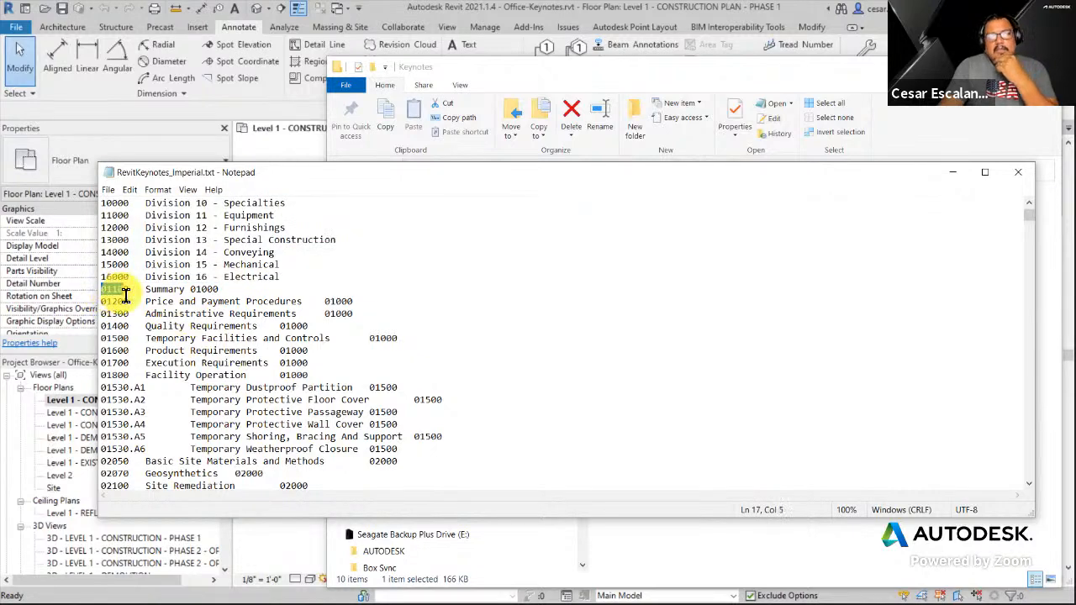
{"action": "scroll", "coordinate": [300, 312], "scroll_direction": "up", "scroll_amount": 1}
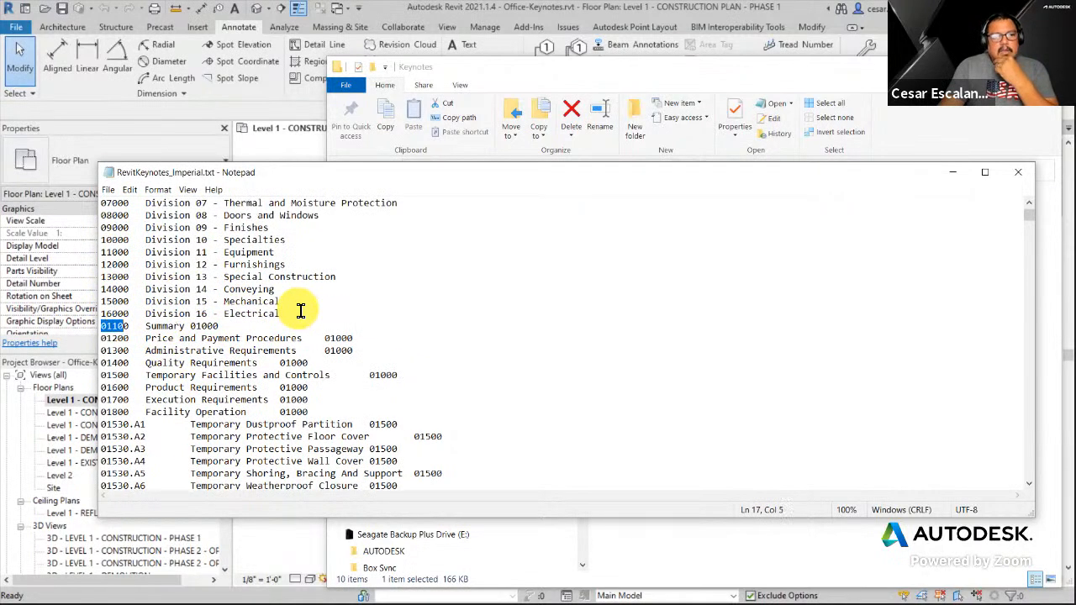
{"action": "scroll", "coordinate": [300, 312], "scroll_direction": "up", "scroll_amount": 1}
{"action": "scroll", "coordinate": [300, 312], "scroll_direction": "up", "scroll_amount": 1}
{"action": "scroll", "coordinate": [300, 312], "scroll_direction": "down", "scroll_amount": 2}
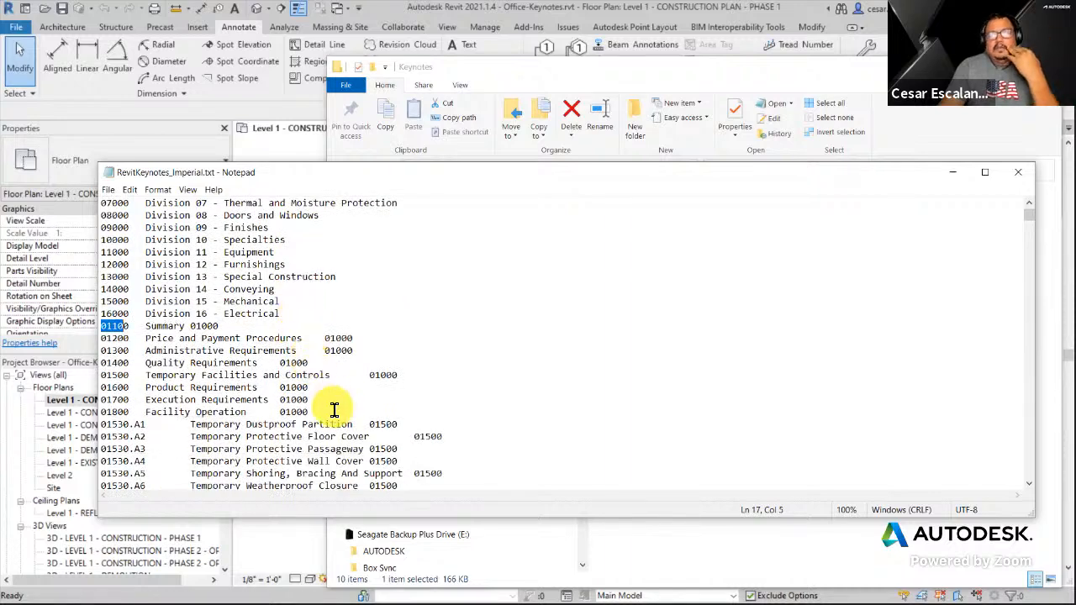
{"action": "left_click_drag", "start_coordinate": [309, 412], "coordinate": [91, 330]}
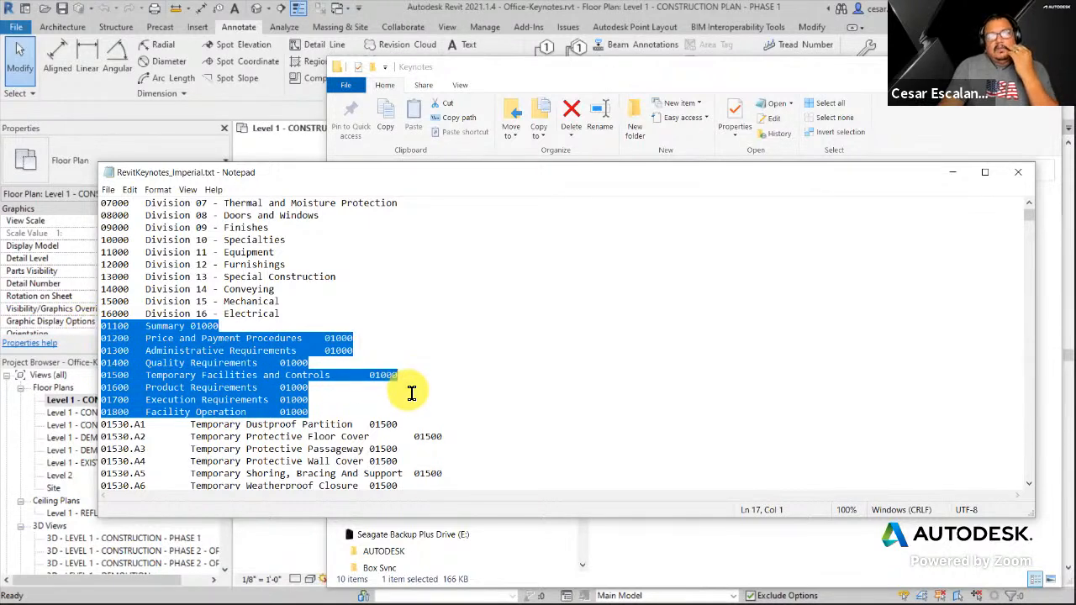
{"action": "scroll", "coordinate": [504, 354], "scroll_direction": "up", "scroll_amount": 1}
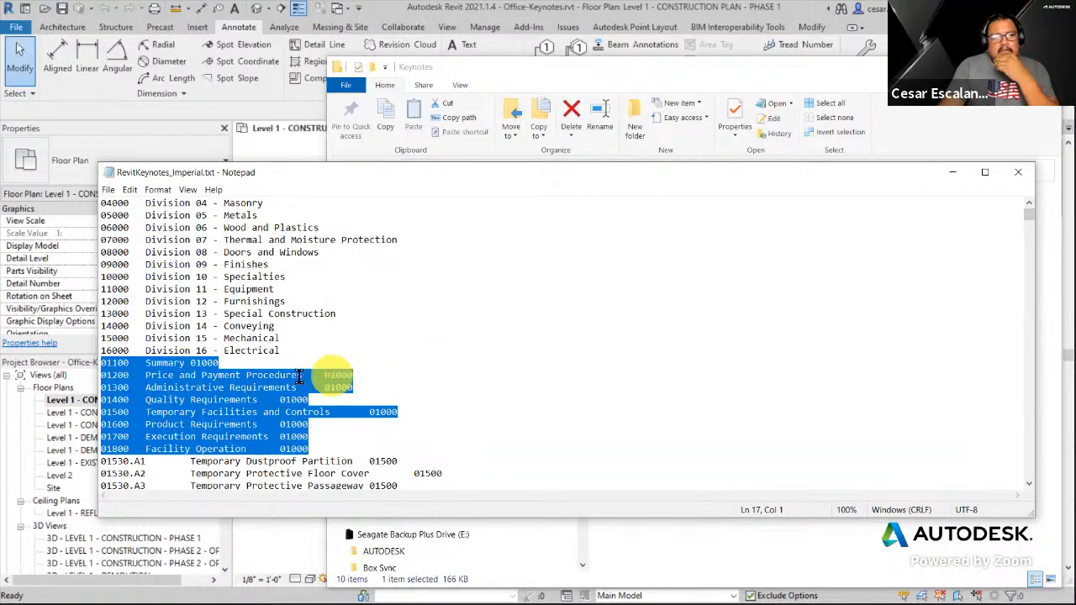
{"action": "scroll", "coordinate": [250, 314], "scroll_direction": "up", "scroll_amount": 1}
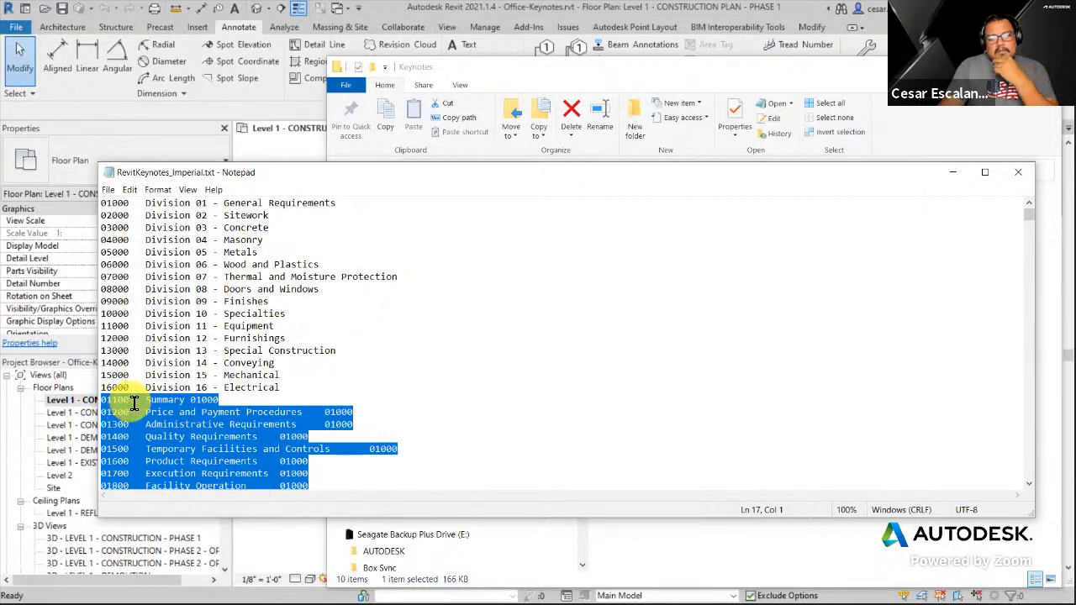
Compare the parent code 01000 ending the Summary, Price and Payment Procedures and Temporary Facilities lines with the Division 01 heading's code.
{"action": "left_click", "coordinate": [236, 418]}
{"action": "left_click_drag", "start_coordinate": [218, 400], "coordinate": [82, 401]}
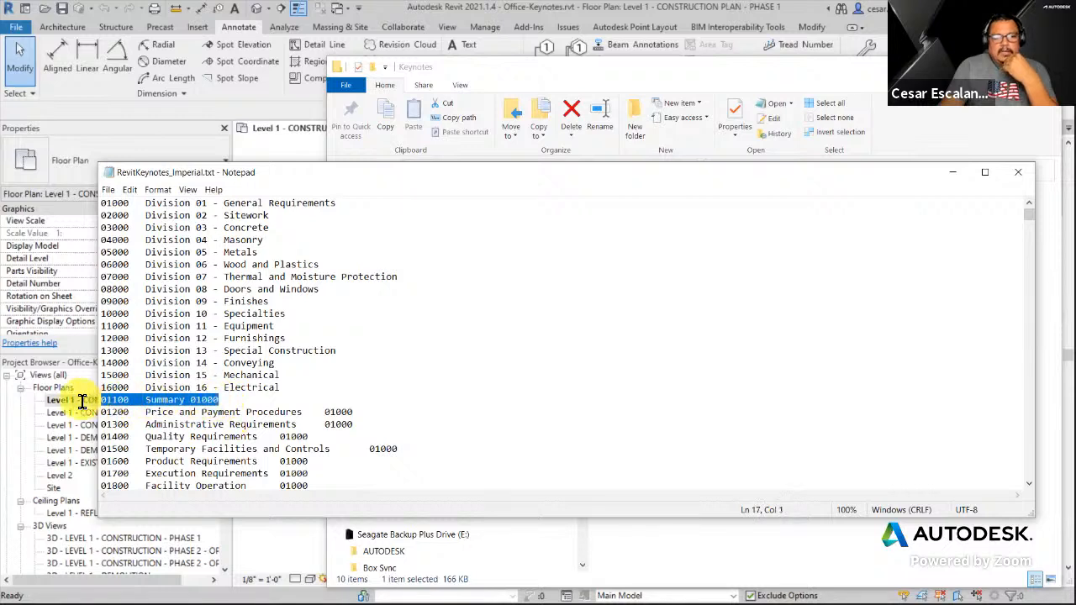
{"action": "left_click", "coordinate": [172, 402]}
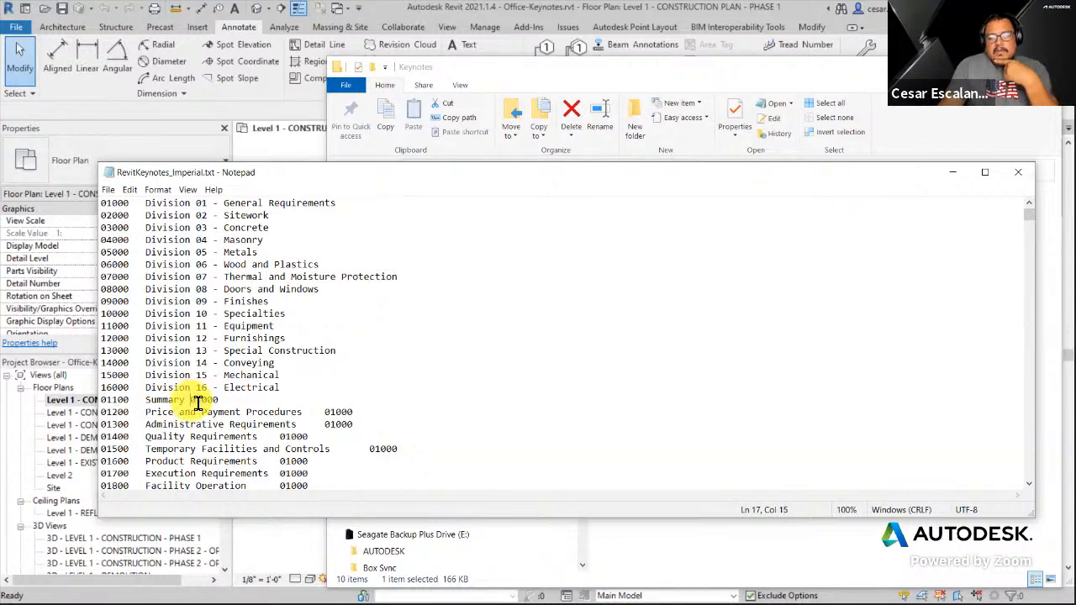
{"action": "left_click_drag", "start_coordinate": [191, 401], "coordinate": [226, 404]}
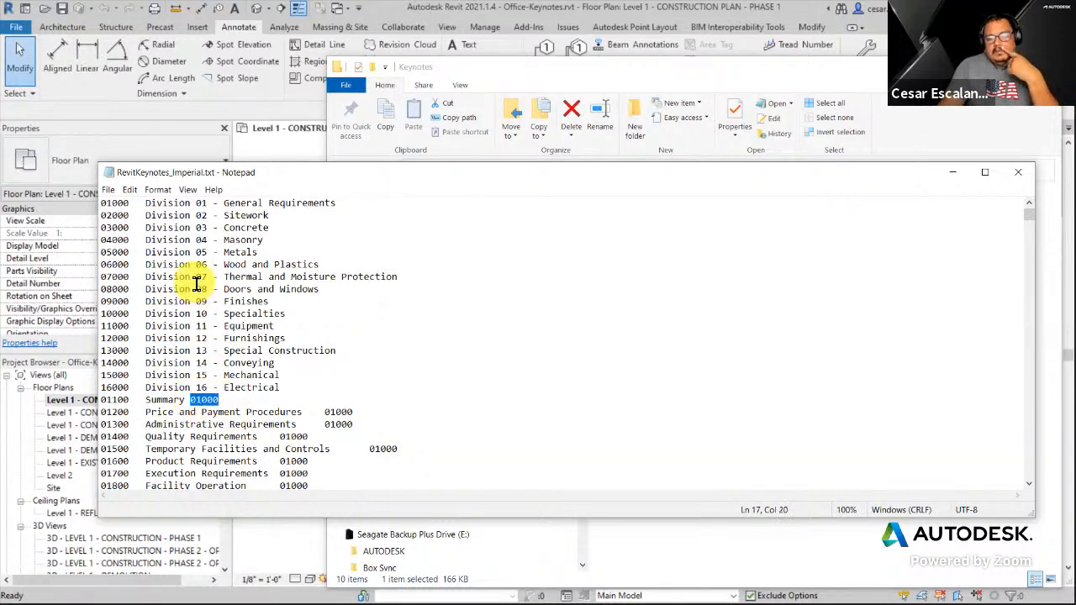
{"action": "left_click_drag", "start_coordinate": [131, 204], "coordinate": [98, 203]}
{"action": "left_click_drag", "start_coordinate": [219, 400], "coordinate": [197, 402]}
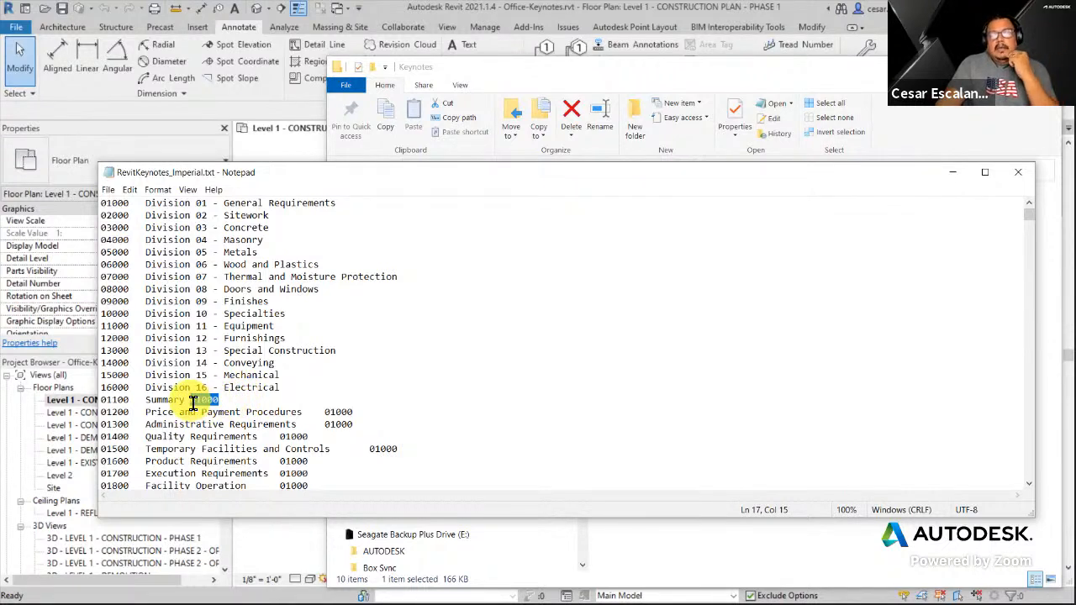
{"action": "double_click", "coordinate": [334, 412]}
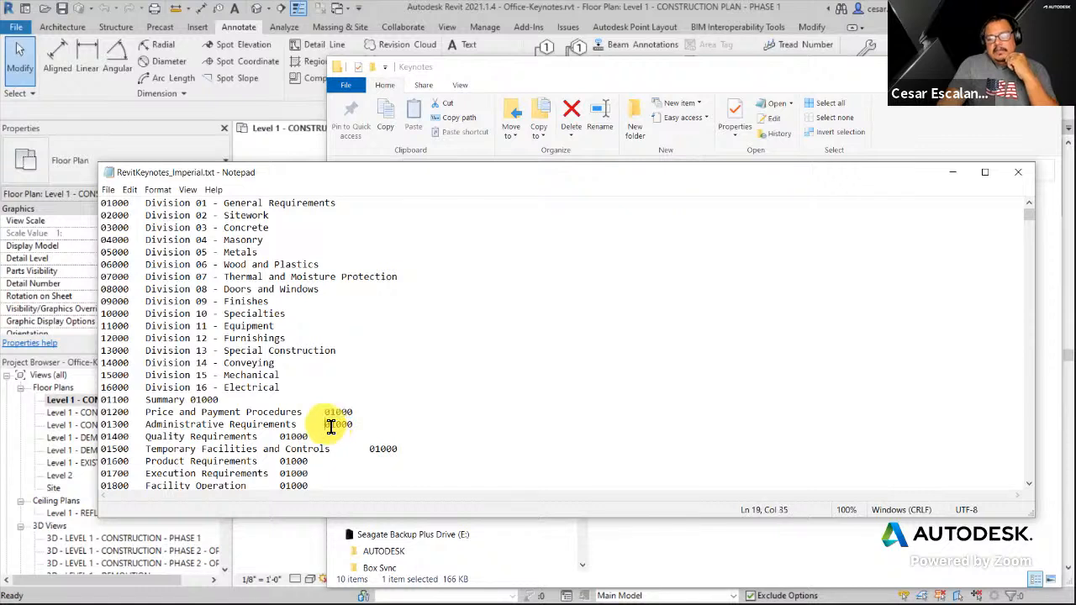
{"action": "double_click", "coordinate": [405, 450]}
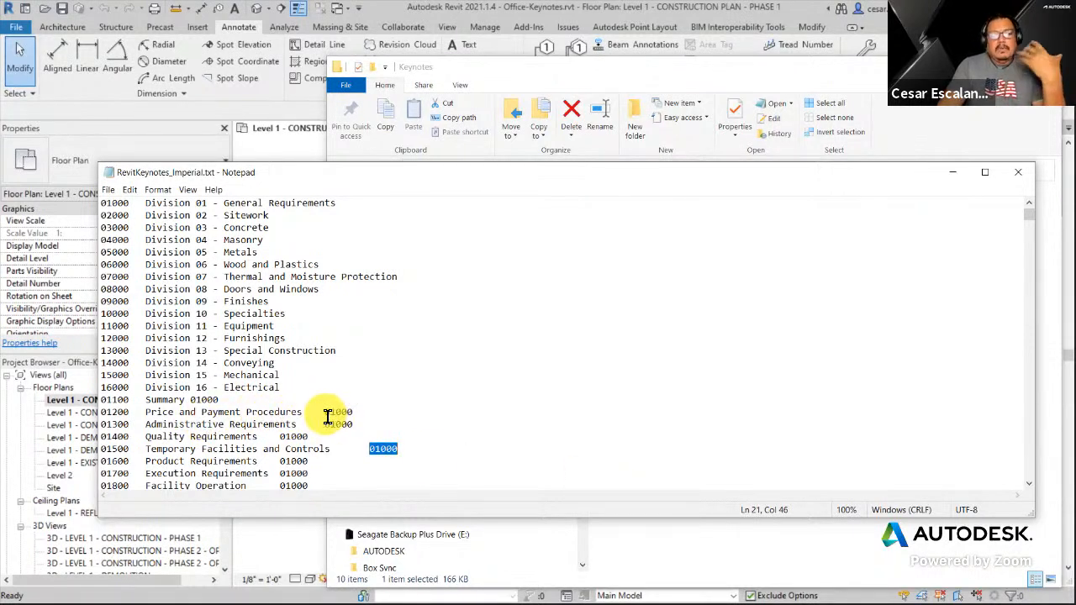
{"action": "left_click_drag", "start_coordinate": [325, 412], "coordinate": [354, 413]}
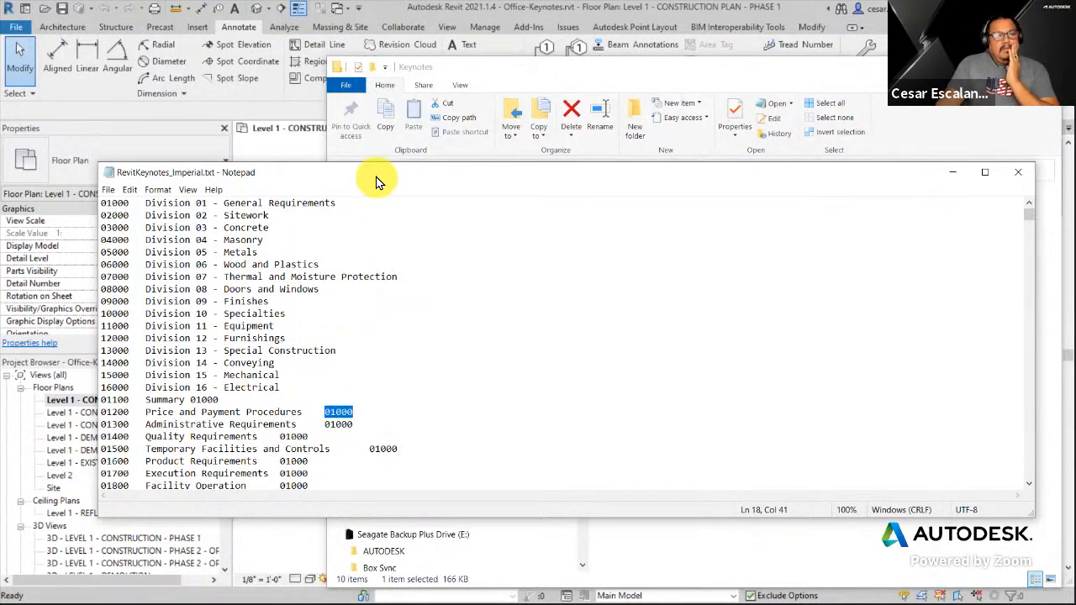
Close the keynote text file and the Keynotes folder window to return to the Revit floor plan.
{"action": "left_click_drag", "start_coordinate": [376, 179], "coordinate": [271, 103]}
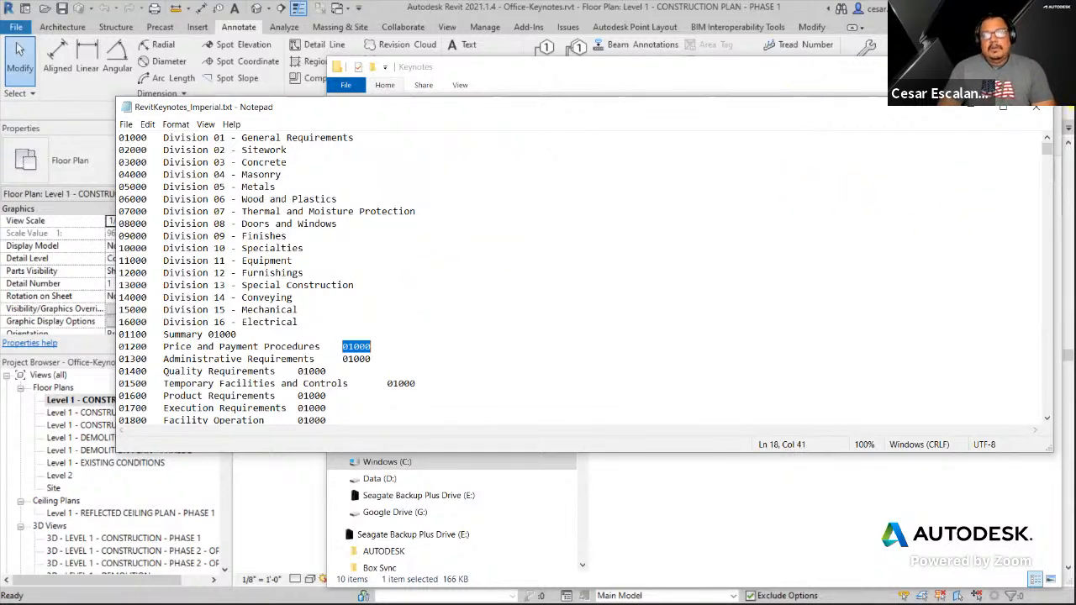
{"action": "left_click", "coordinate": [1043, 113]}
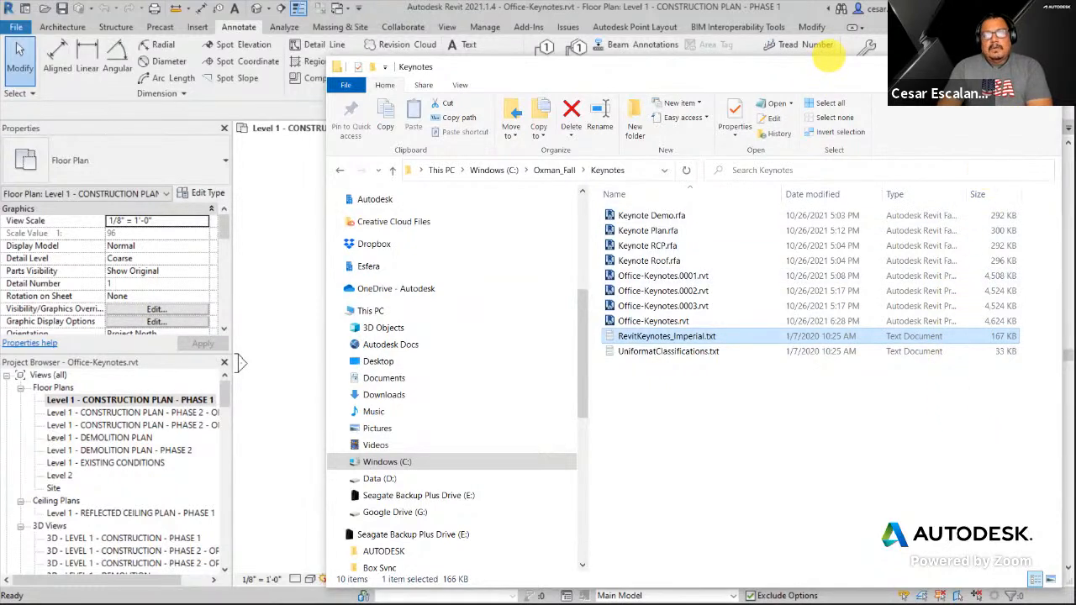
{"action": "left_click", "coordinate": [828, 57]}
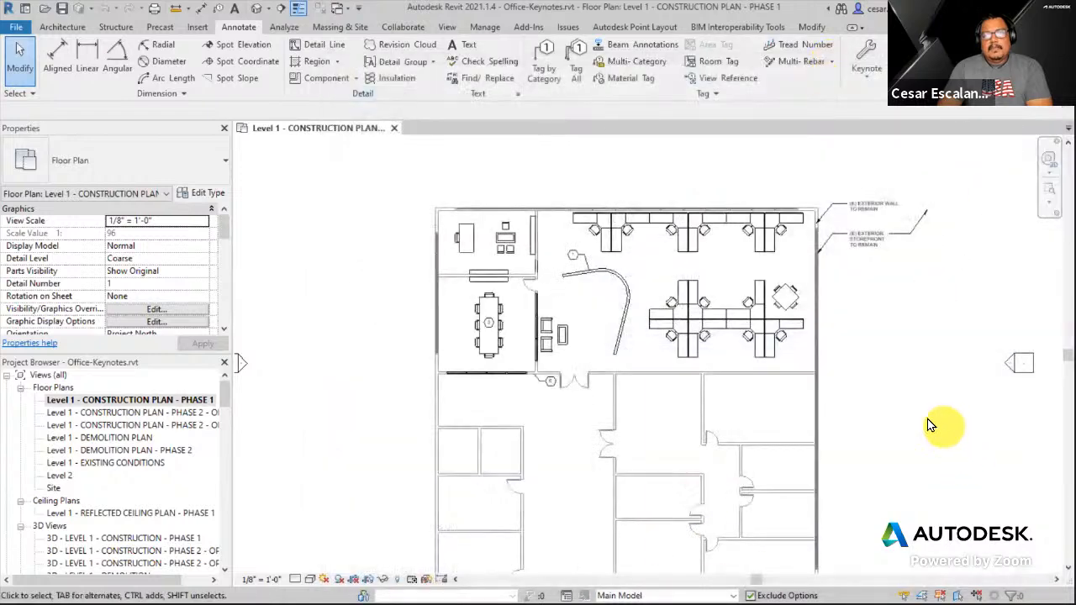
Look for the Keynote parameter in the instance and type properties of the straight Generic - 6" wall, and cancel without changes.
{"action": "middle_click_drag", "start_coordinate": [872, 402], "coordinate": [830, 437]}
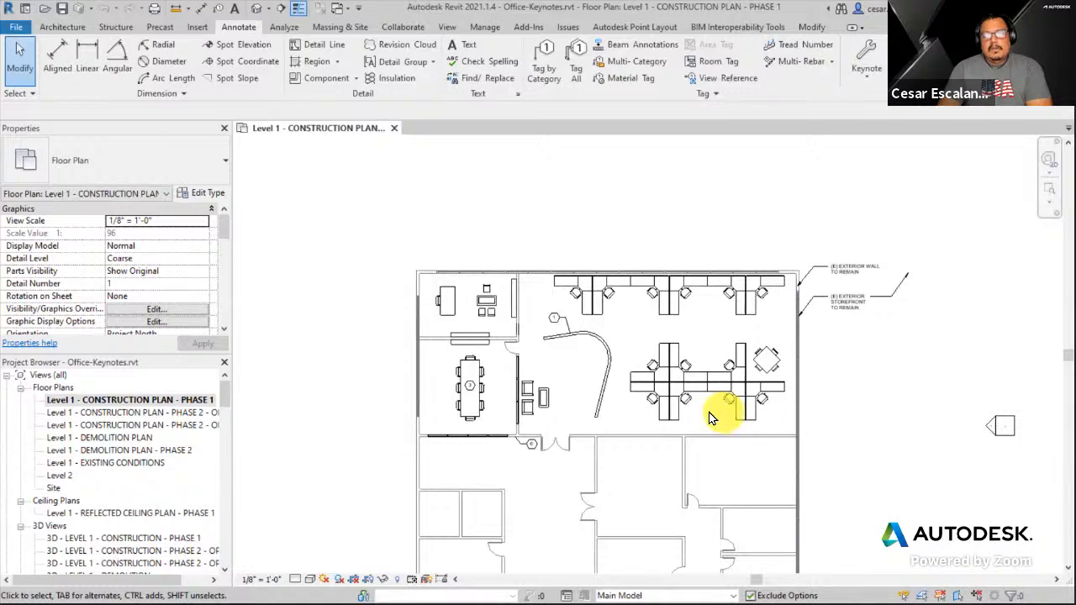
{"action": "scroll", "coordinate": [703, 412], "scroll_direction": "up", "scroll_amount": 2}
{"action": "mouse_move", "coordinate": [749, 346]}
{"action": "middle_mouse_down"}
{"action": "mouse_move", "coordinate": [887, 356]}
{"action": "mouse_move", "coordinate": [890, 322]}
{"action": "mouse_move", "coordinate": [882, 315]}
{"action": "mouse_move", "coordinate": [732, 442]}
{"action": "mouse_move", "coordinate": [760, 303]}
{"action": "mouse_move", "coordinate": [768, 351]}
{"action": "middle_mouse_up"}
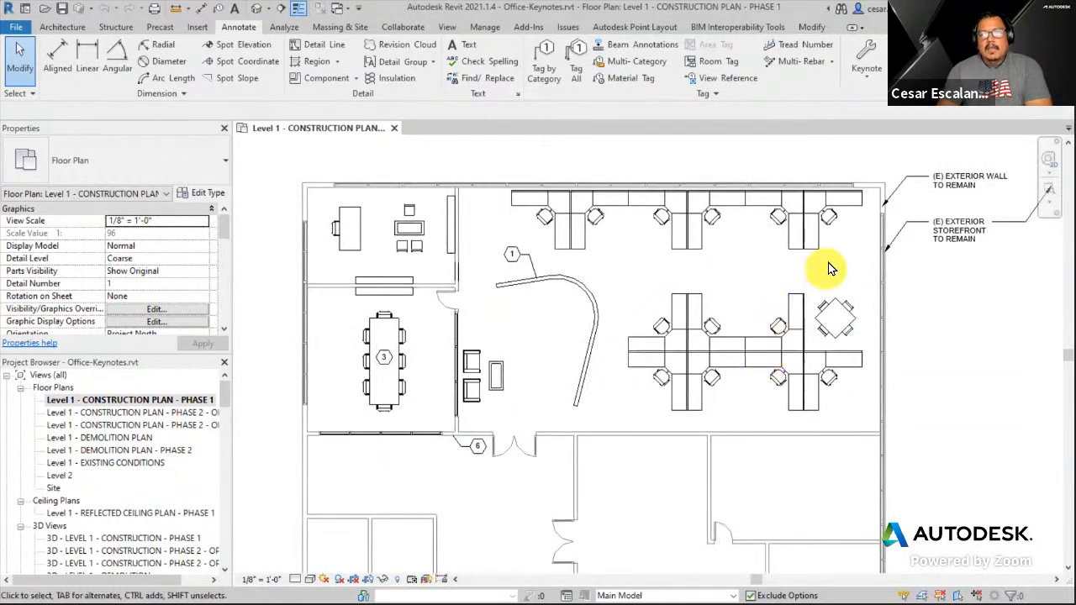
{"action": "left_click", "coordinate": [872, 78]}
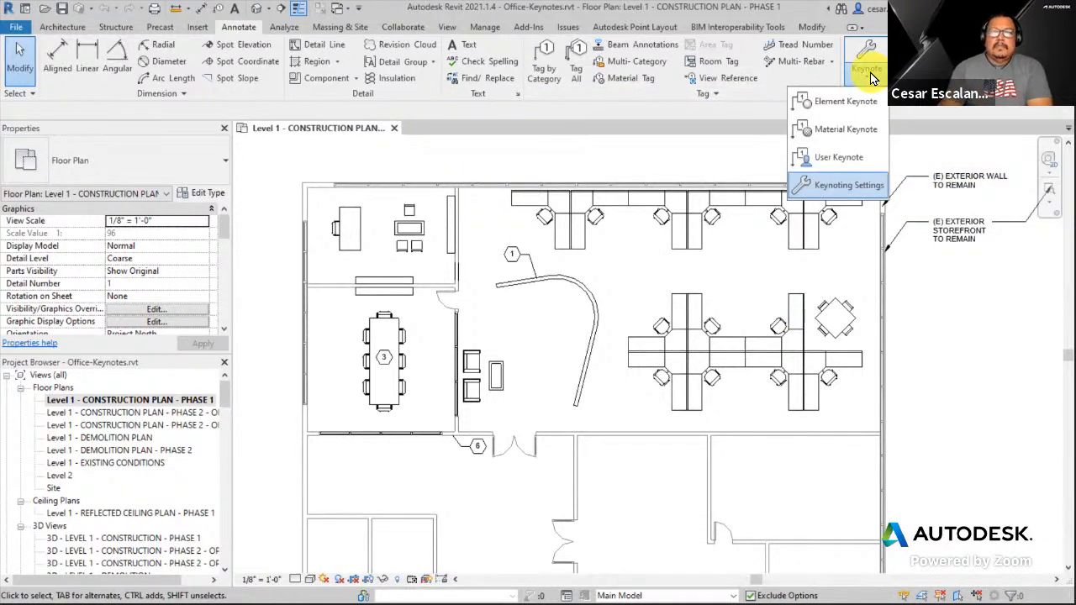
{"action": "left_click", "coordinate": [609, 385]}
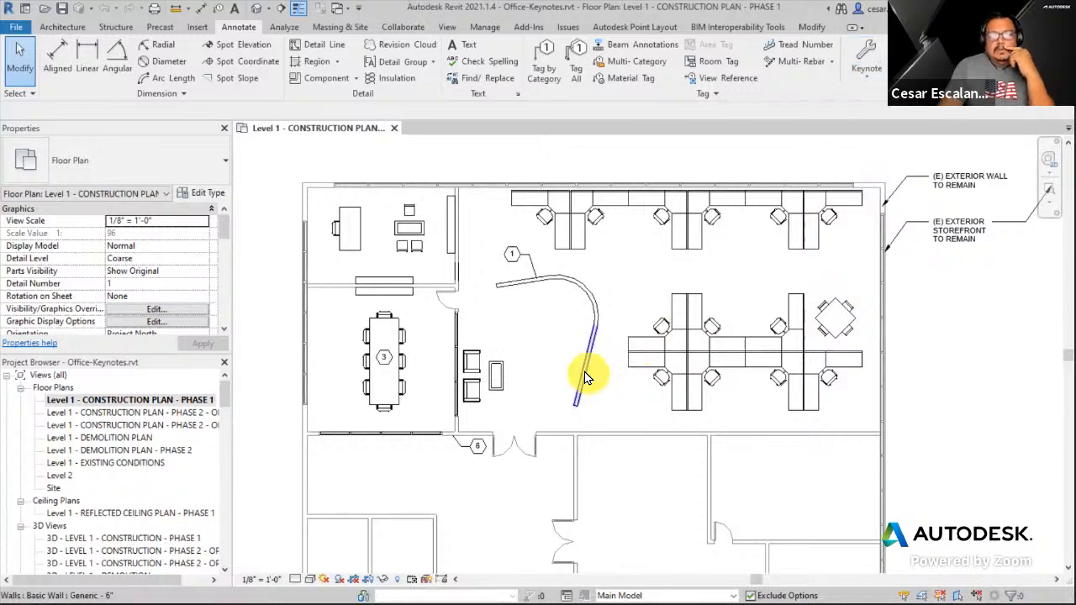
{"action": "left_click", "coordinate": [586, 376]}
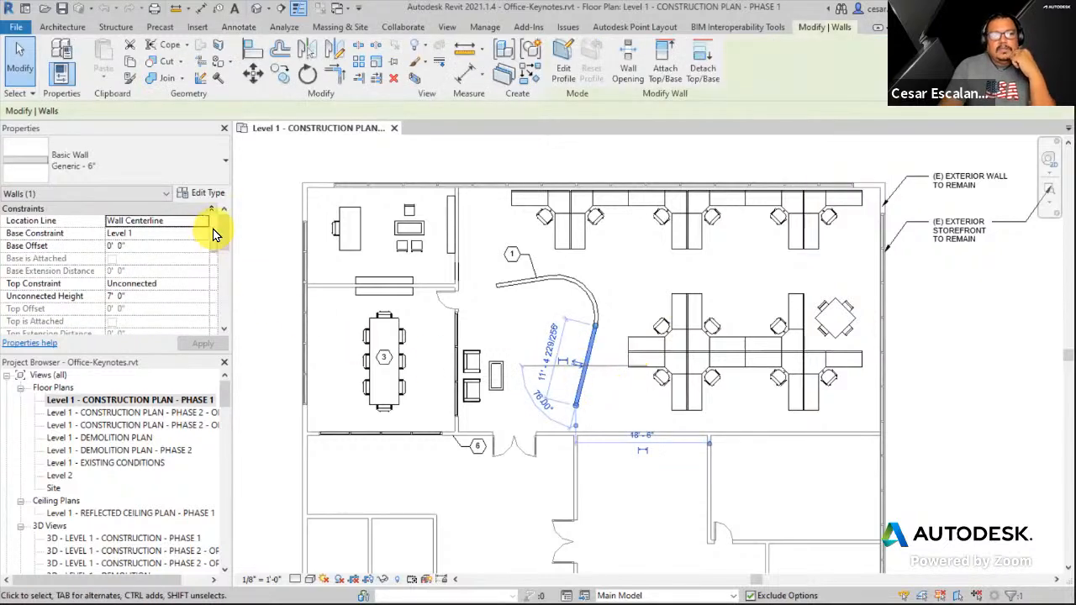
{"action": "left_click_drag", "start_coordinate": [227, 236], "coordinate": [228, 308]}
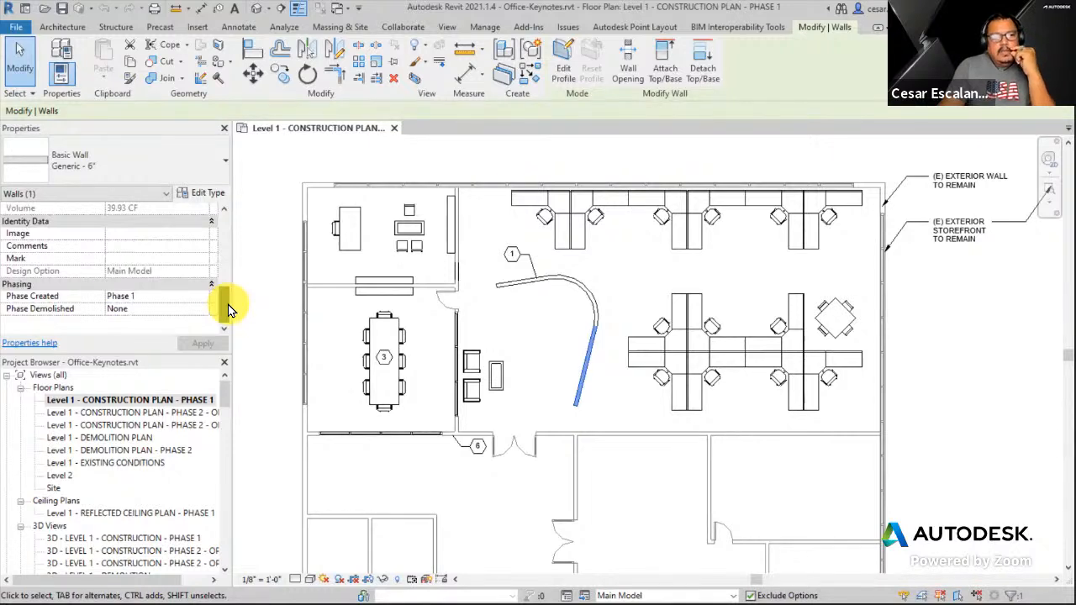
{"action": "left_click_drag", "start_coordinate": [228, 304], "coordinate": [228, 216]}
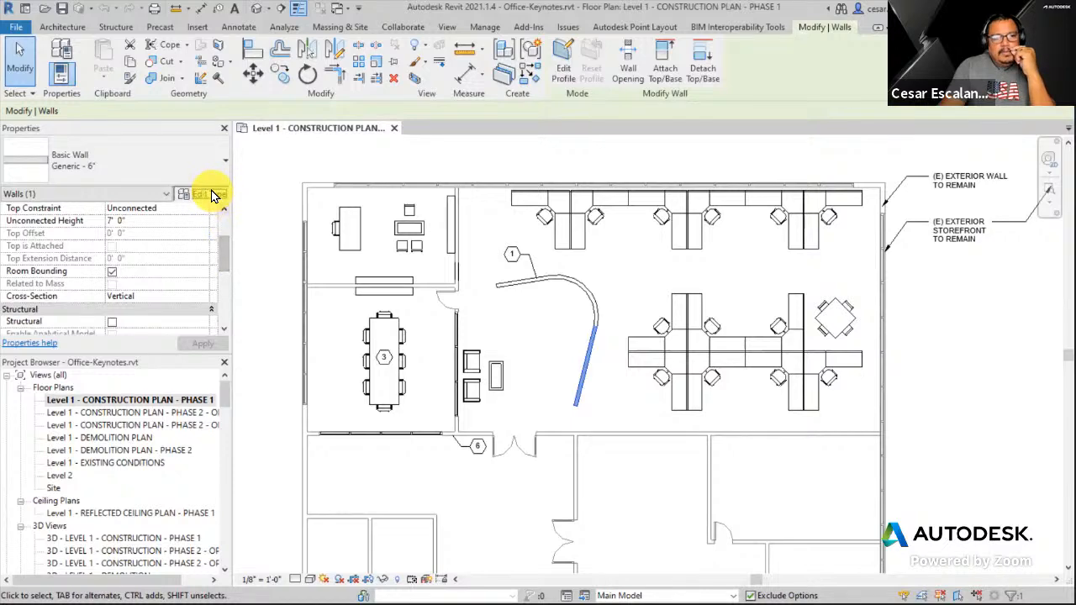
{"action": "left_click", "coordinate": [209, 192]}
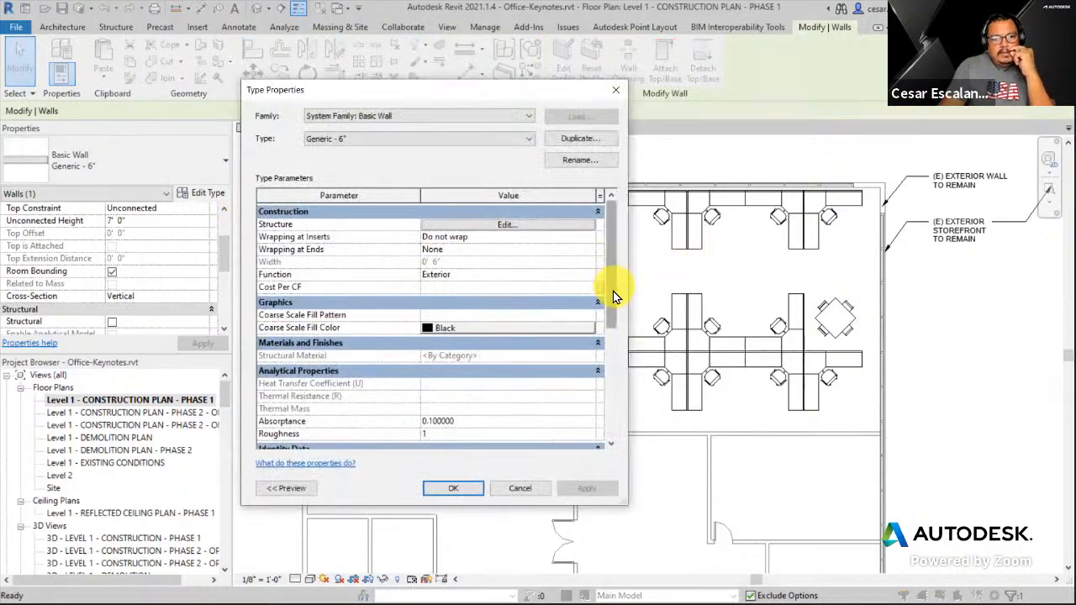
{"action": "left_click_drag", "start_coordinate": [612, 291], "coordinate": [605, 351]}
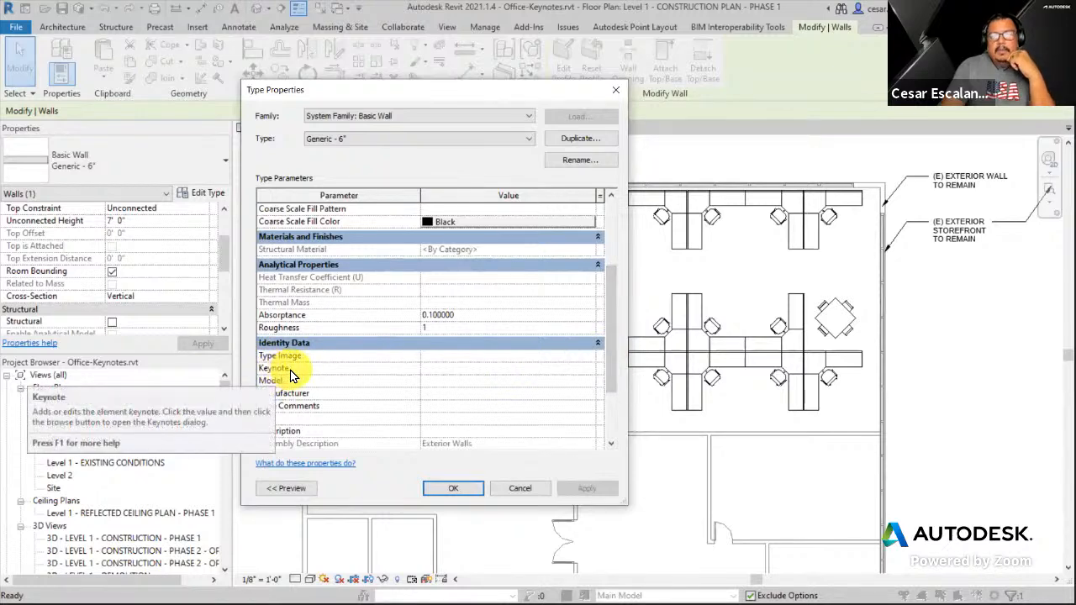
{"action": "left_click", "coordinate": [516, 485]}
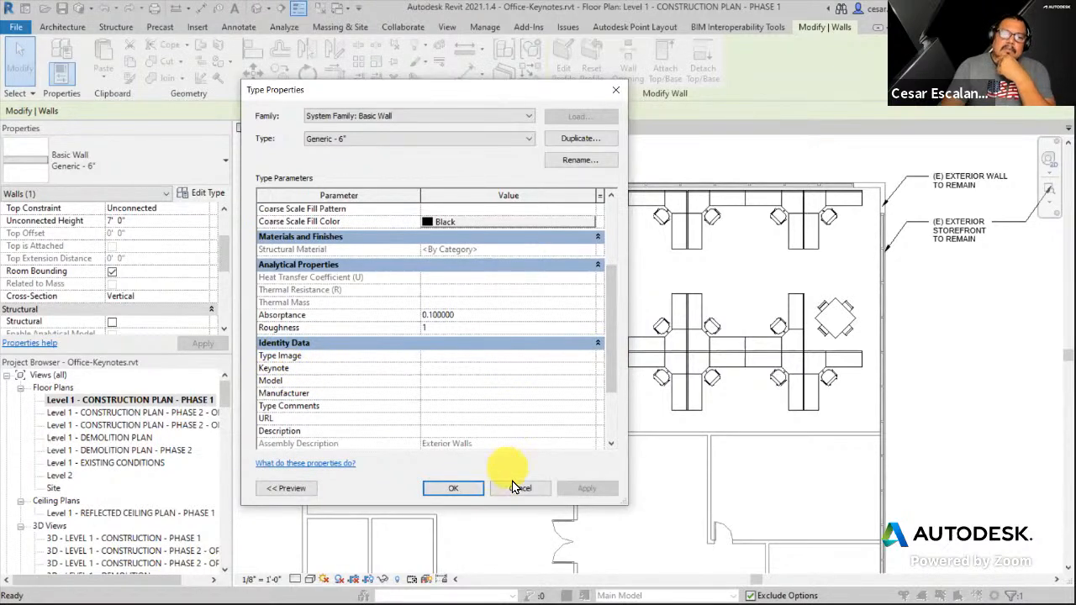
{"action": "left_click", "coordinate": [621, 413]}
Open the keynote table from the Keynote type parameter of the straight Generic - 6" wall and place it beside the Type Properties.
{"action": "left_click", "coordinate": [584, 388]}
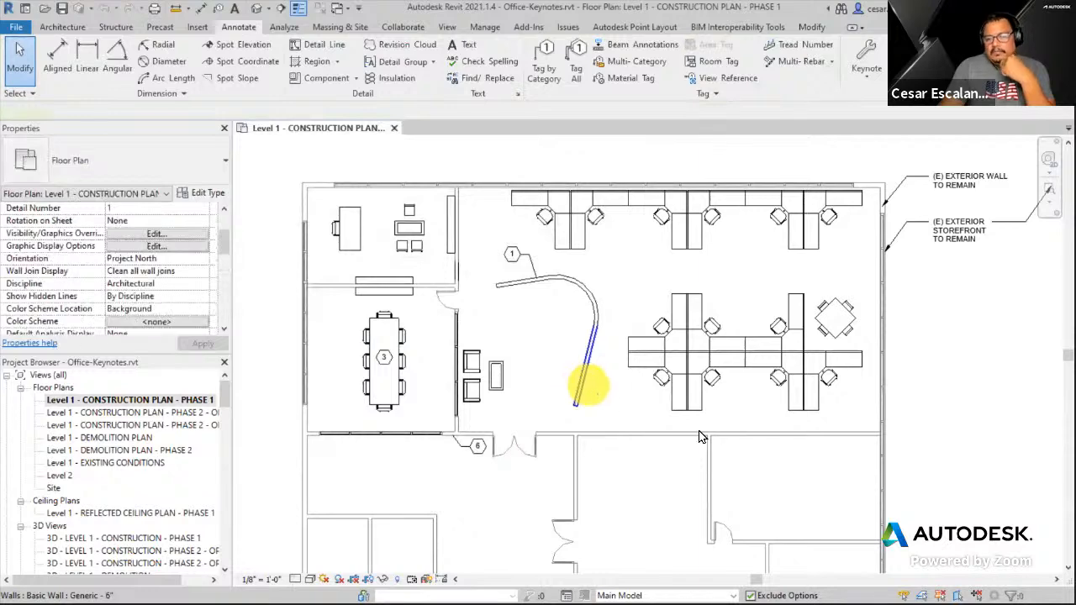
{"action": "left_click", "coordinate": [208, 194]}
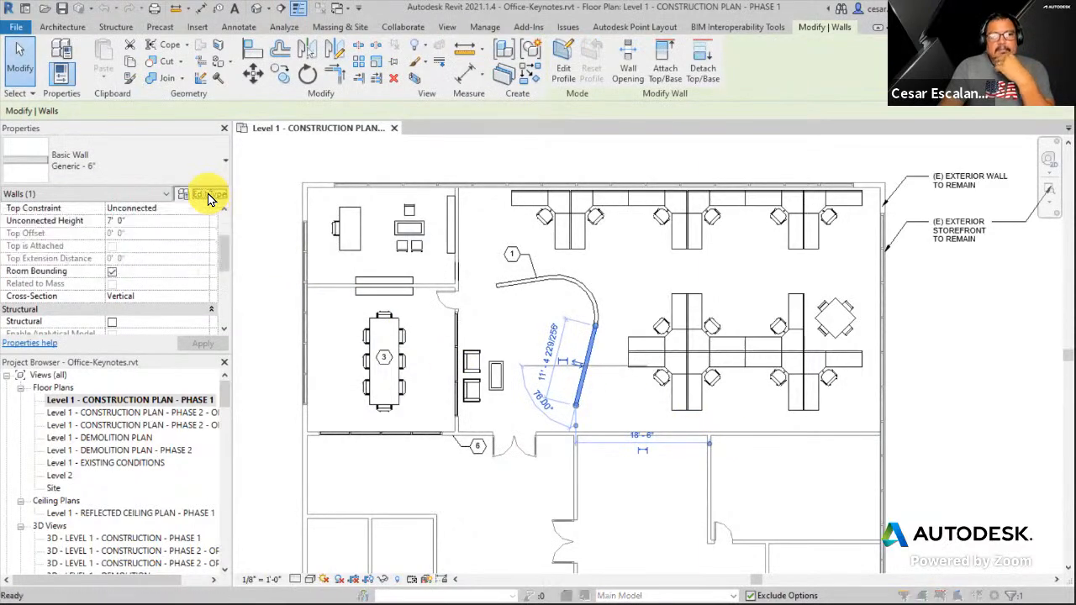
{"action": "left_click_drag", "start_coordinate": [611, 309], "coordinate": [608, 420]}
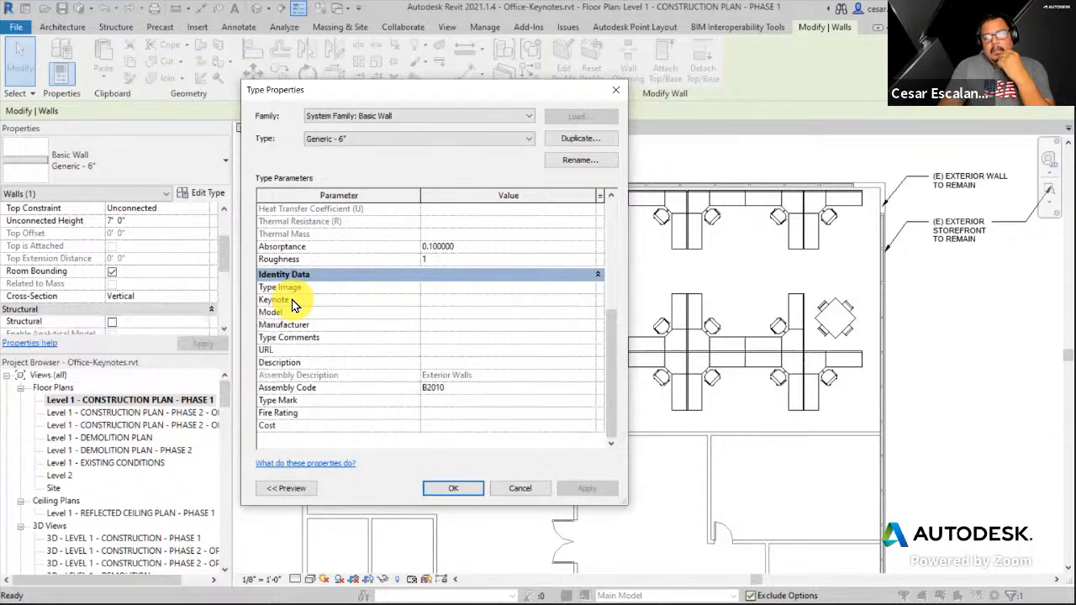
{"action": "left_click", "coordinate": [449, 300]}
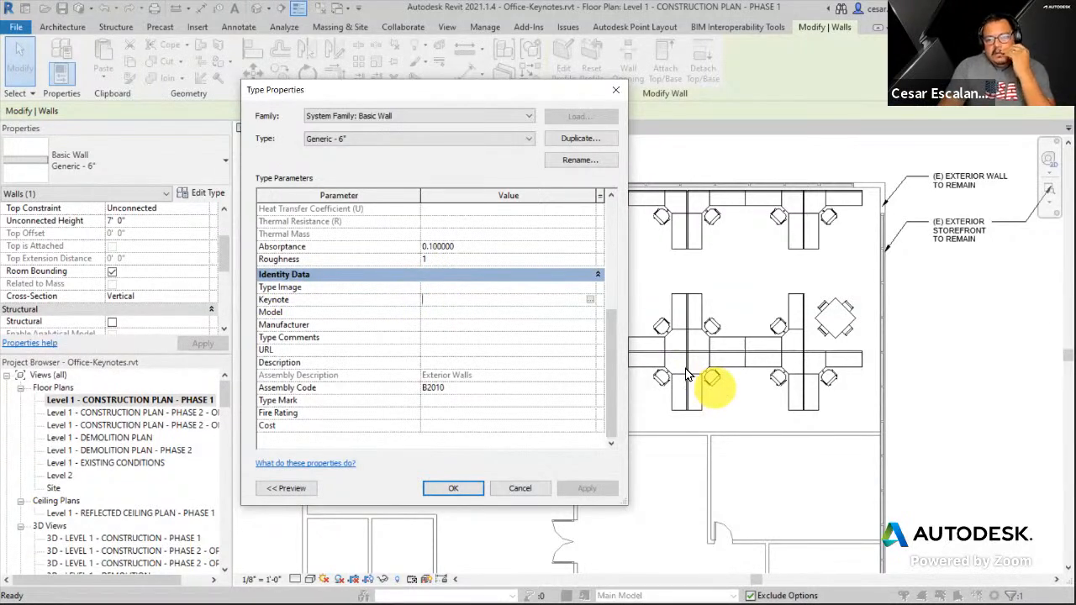
{"action": "left_click", "coordinate": [595, 301]}
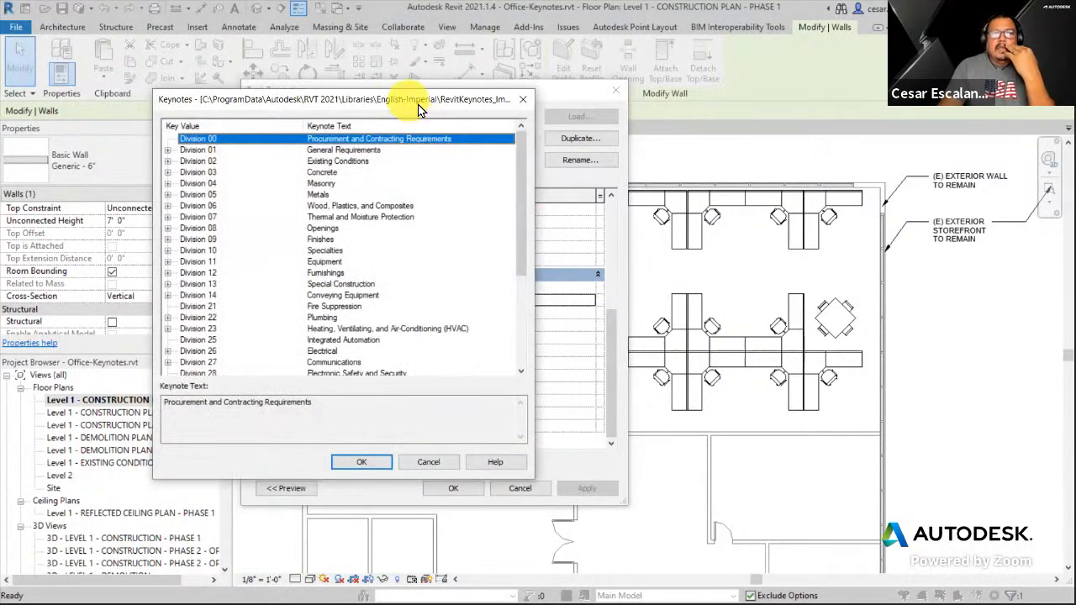
{"action": "left_click_drag", "start_coordinate": [420, 108], "coordinate": [885, 77]}
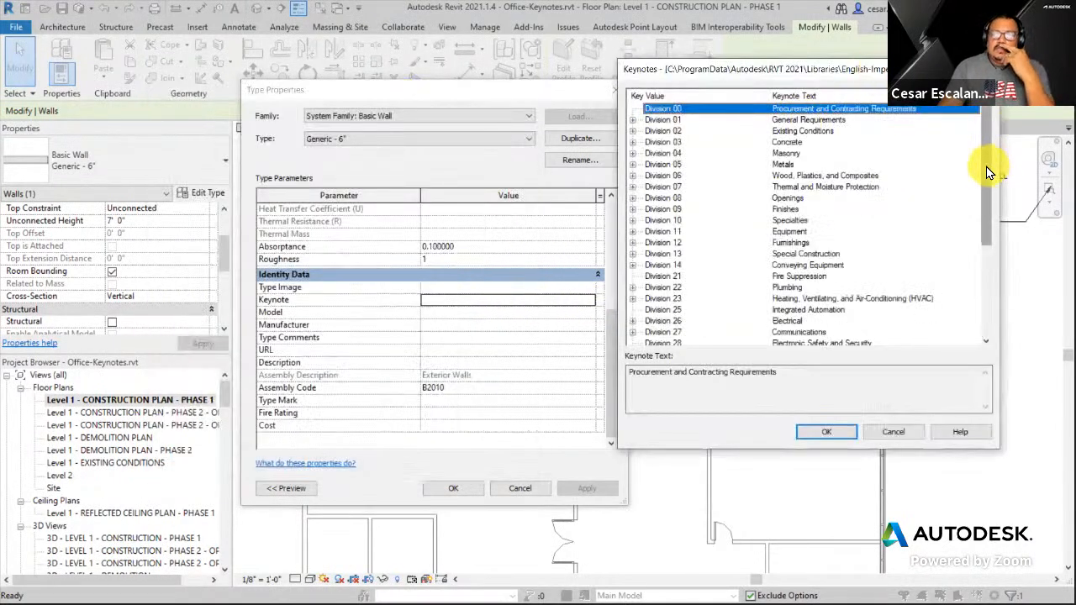
Review the divisions in the keynote table and expand Division 01 through 01 50 00 and 01 53 00 to its individual keynotes.
{"action": "left_click_drag", "start_coordinate": [986, 166], "coordinate": [981, 314]}
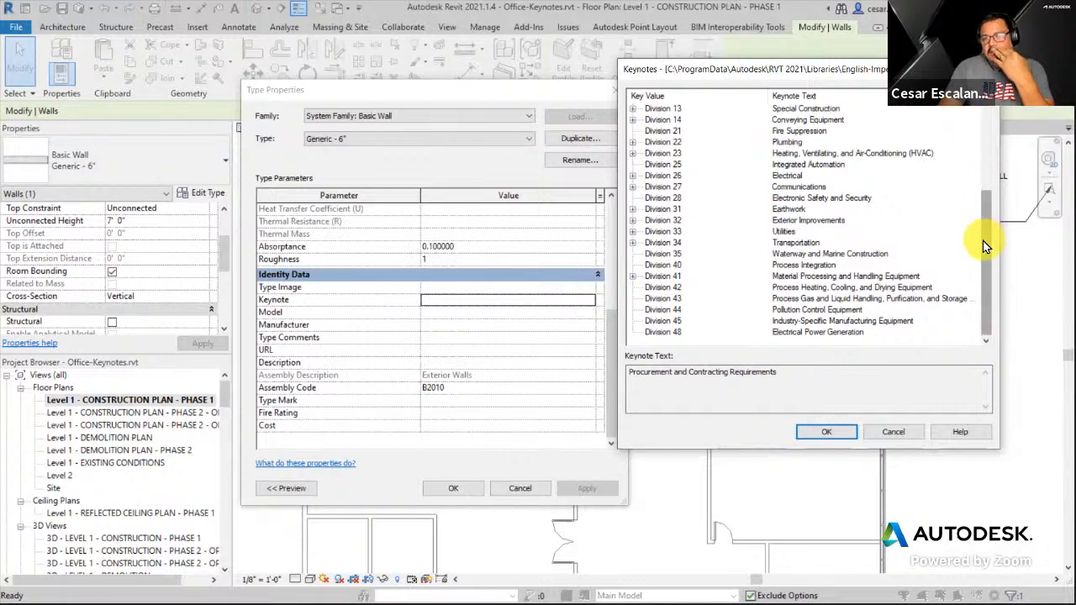
{"action": "left_click_drag", "start_coordinate": [982, 241], "coordinate": [991, 114]}
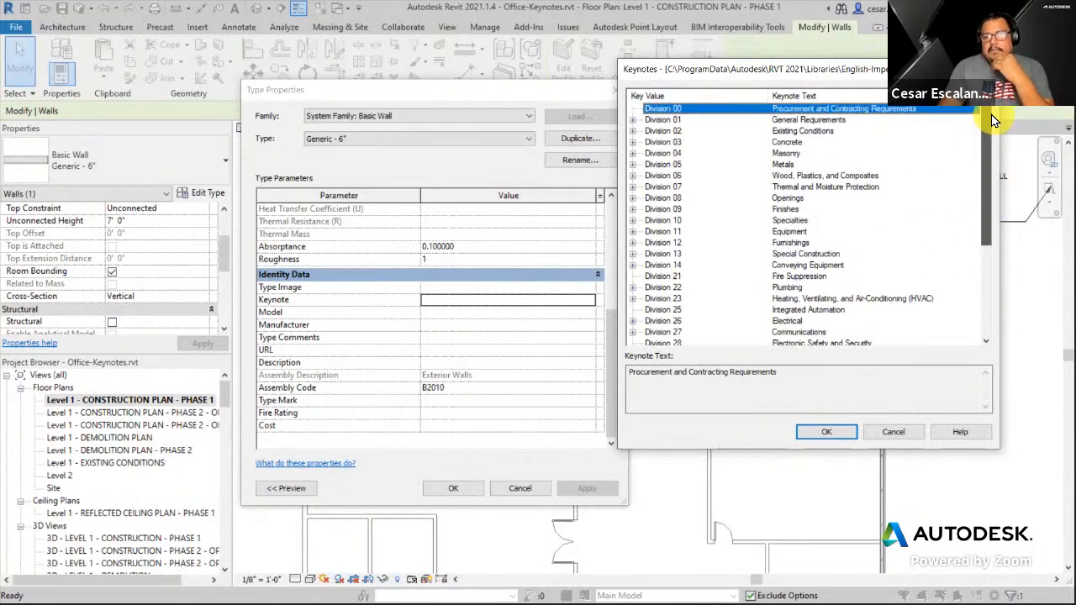
{"action": "left_click", "coordinate": [632, 120]}
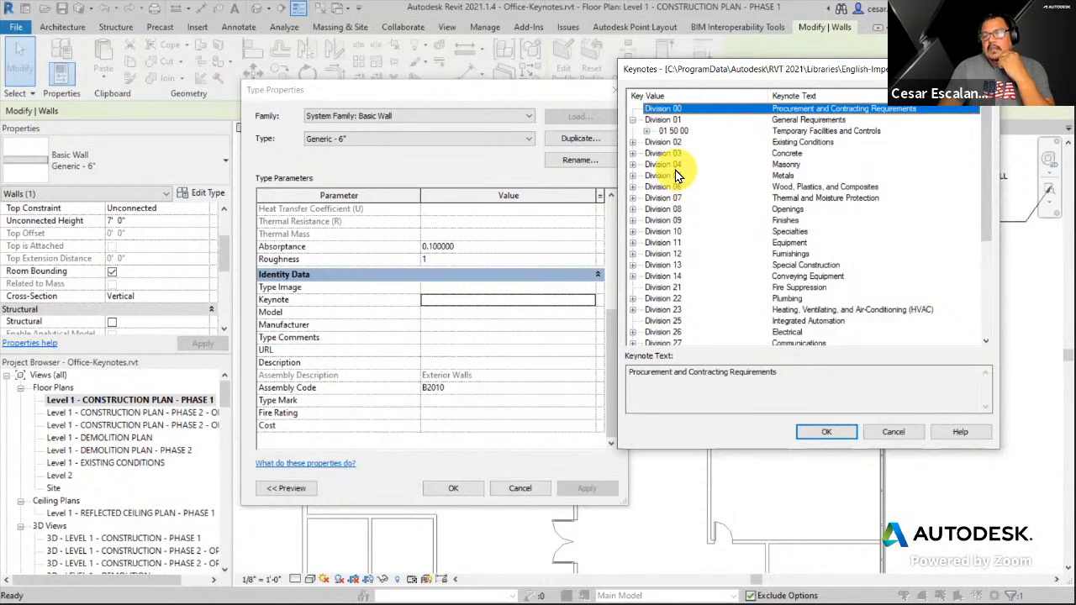
{"action": "left_click", "coordinate": [646, 131]}
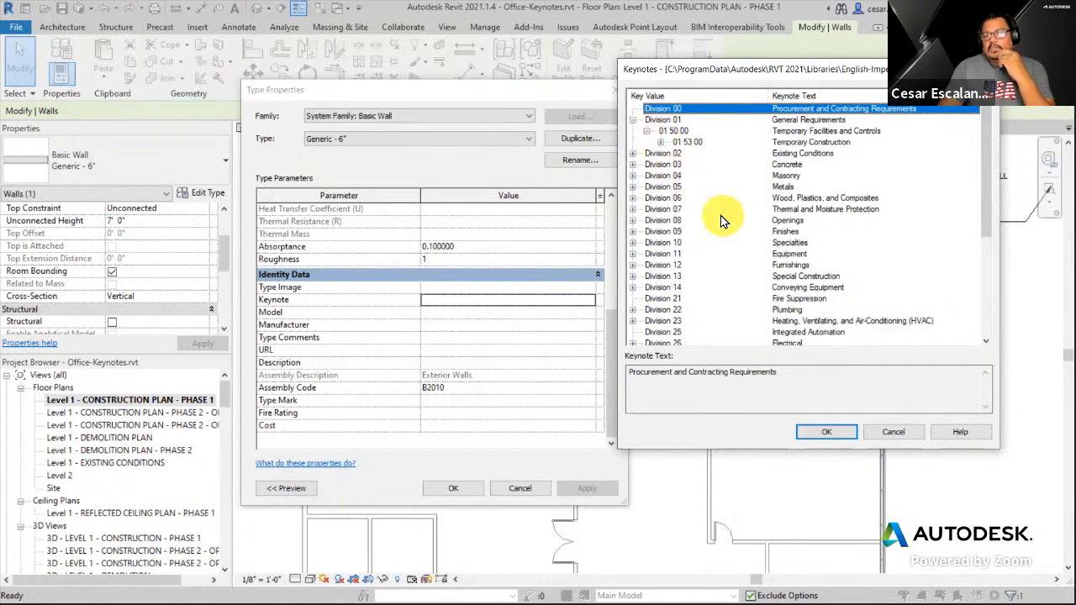
{"action": "left_click", "coordinate": [660, 142]}
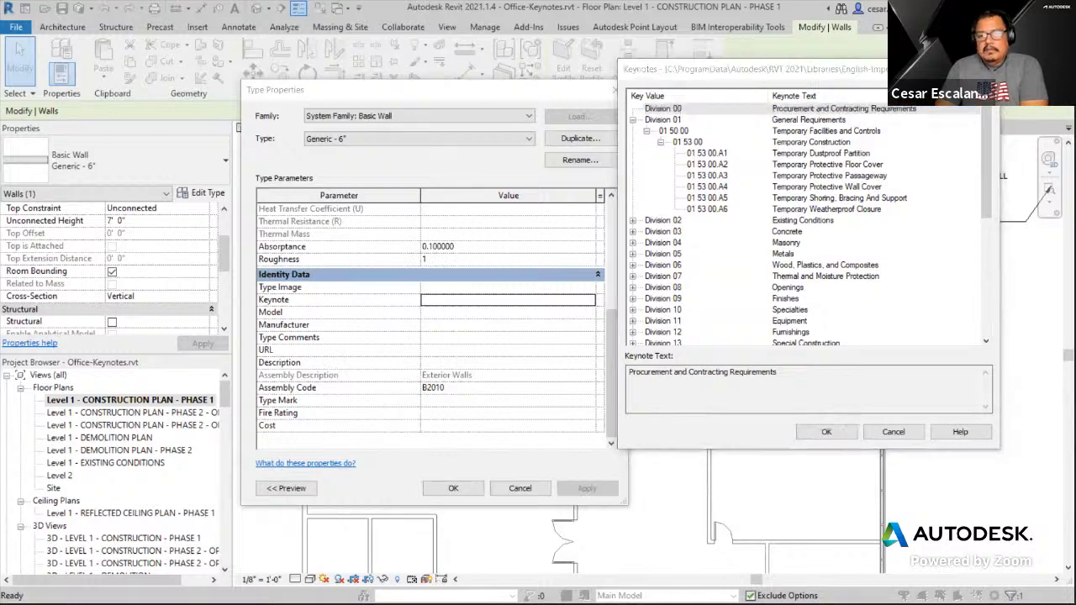
Switch to File Explorer and open the Oxman_Fall folder.
{"action": "key", "text": "alt+Tab"}
{"action": "key", "text": "alt+Tab"}
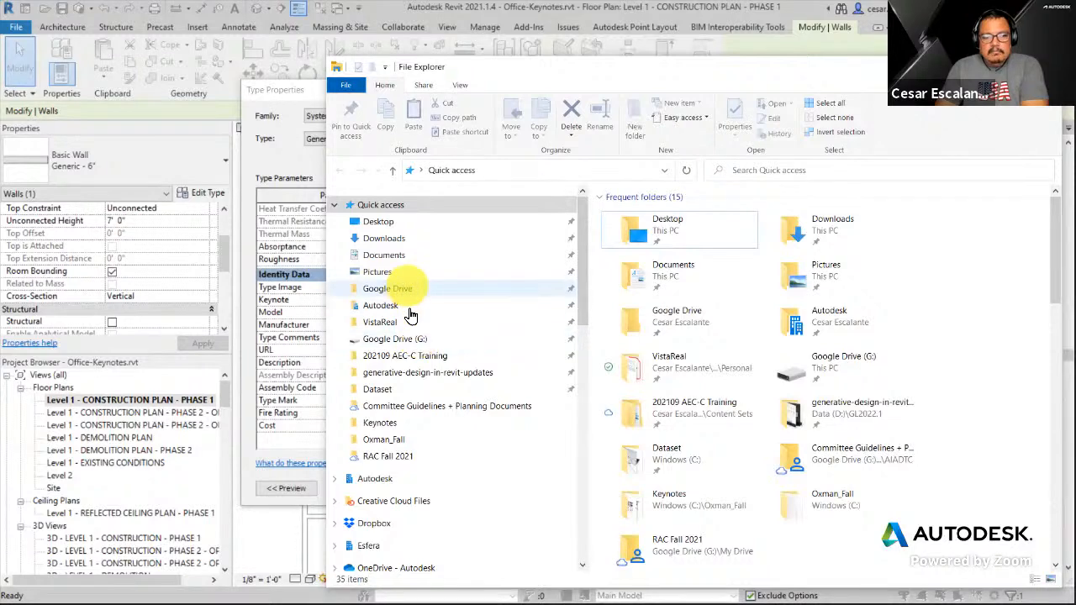
{"action": "left_click", "coordinate": [384, 440]}
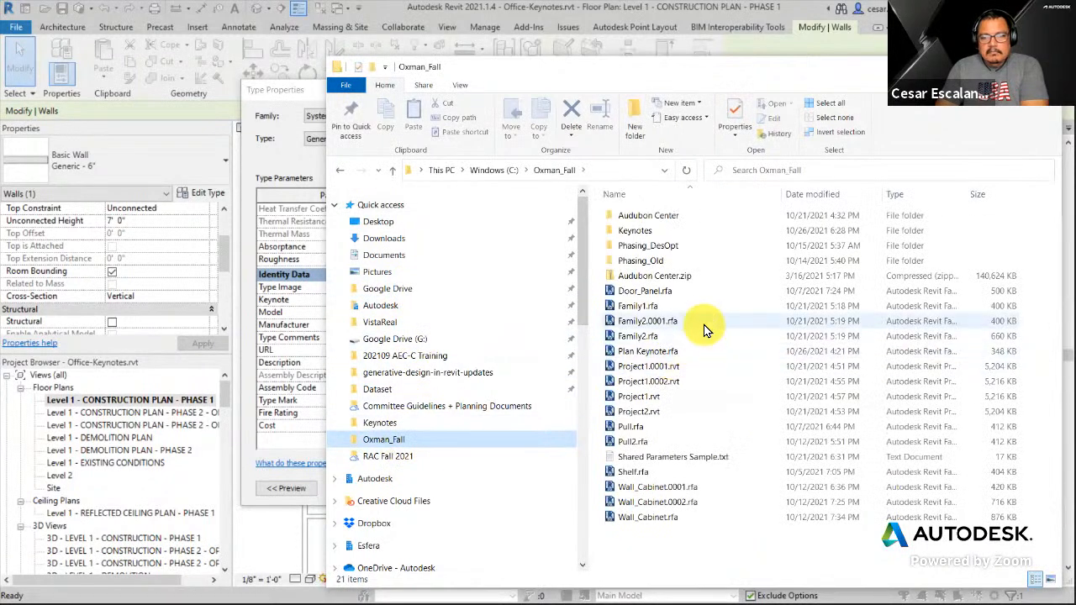
Open RevitKeynotes_Imperial.txt from the Keynotes folder, close the folder window and place the text file below the Keynotes dialog's list.
{"action": "left_click", "coordinate": [649, 232]}
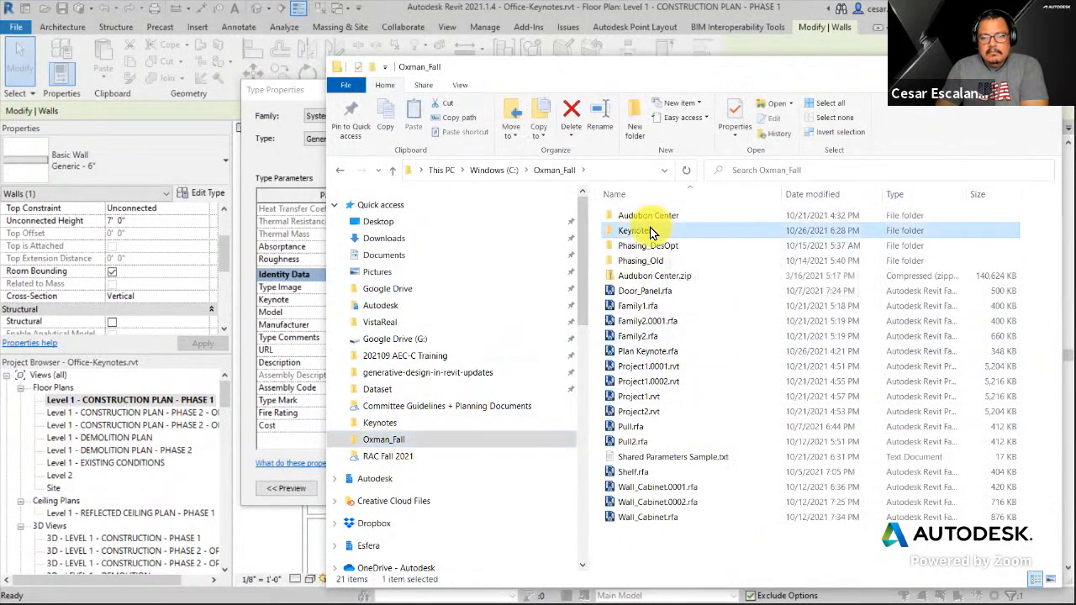
{"action": "double_click", "coordinate": [652, 232]}
{"action": "left_click", "coordinate": [691, 343]}
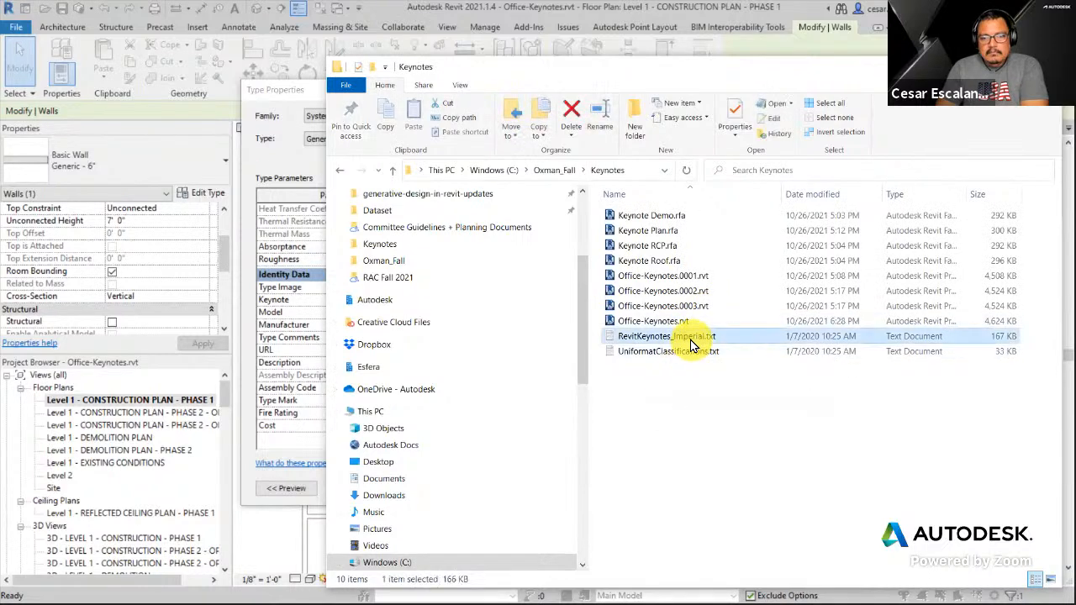
{"action": "double_click", "coordinate": [691, 344]}
{"action": "left_click", "coordinate": [593, 77]}
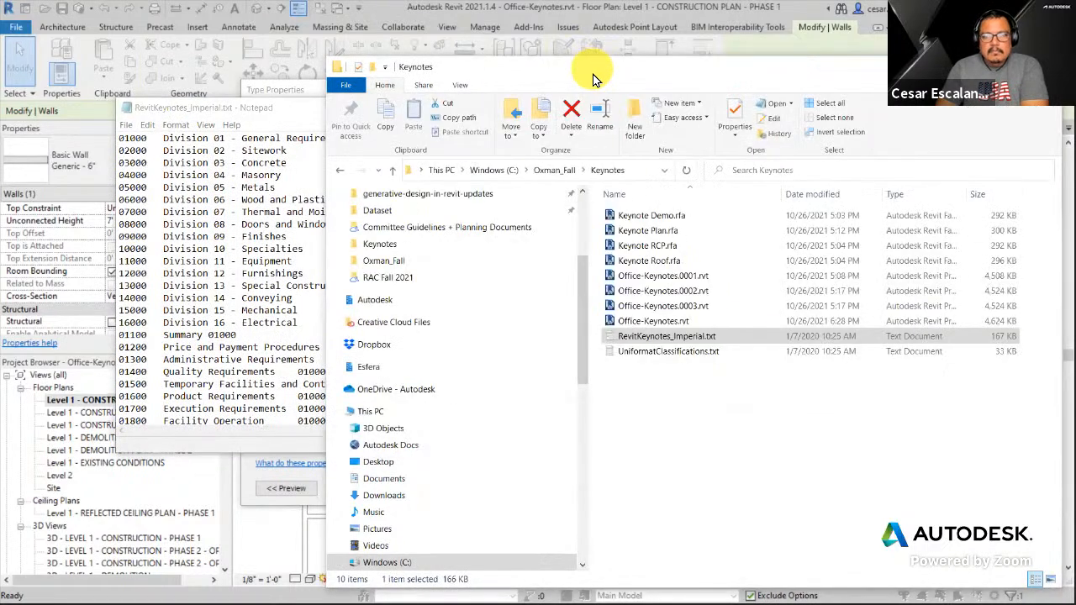
{"action": "left_click", "coordinate": [980, 66]}
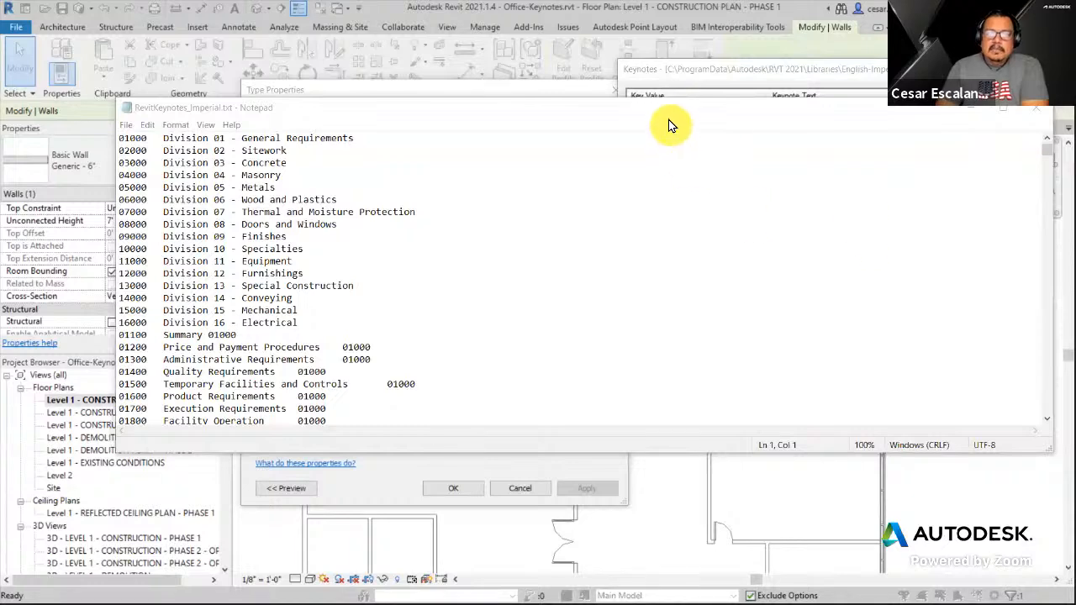
{"action": "left_click_drag", "start_coordinate": [671, 109], "coordinate": [797, 346]}
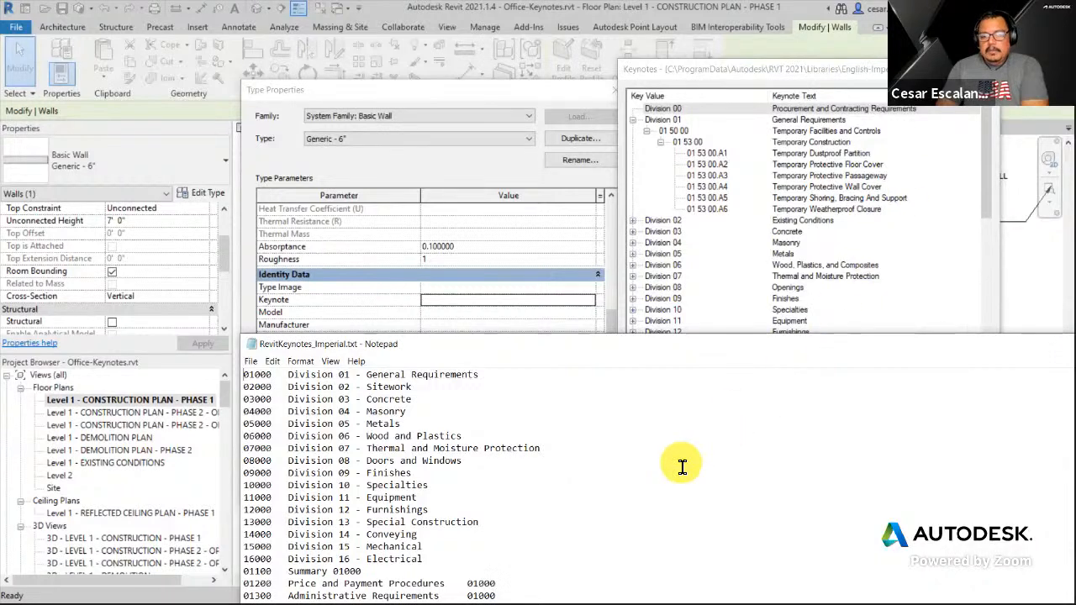
Examine the text file's keynote entries from the division list to the 02780 pavers, including the parent code of 1" Stone Paver.
{"action": "scroll", "coordinate": [685, 467], "scroll_direction": "down", "scroll_amount": 3}
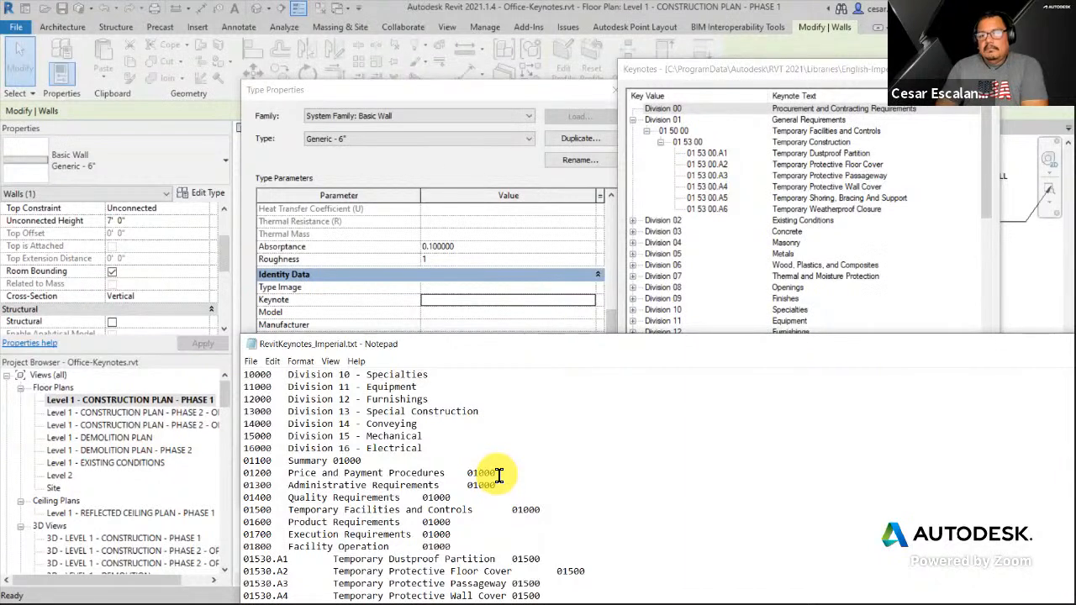
{"action": "scroll", "coordinate": [421, 467], "scroll_direction": "up", "scroll_amount": 3}
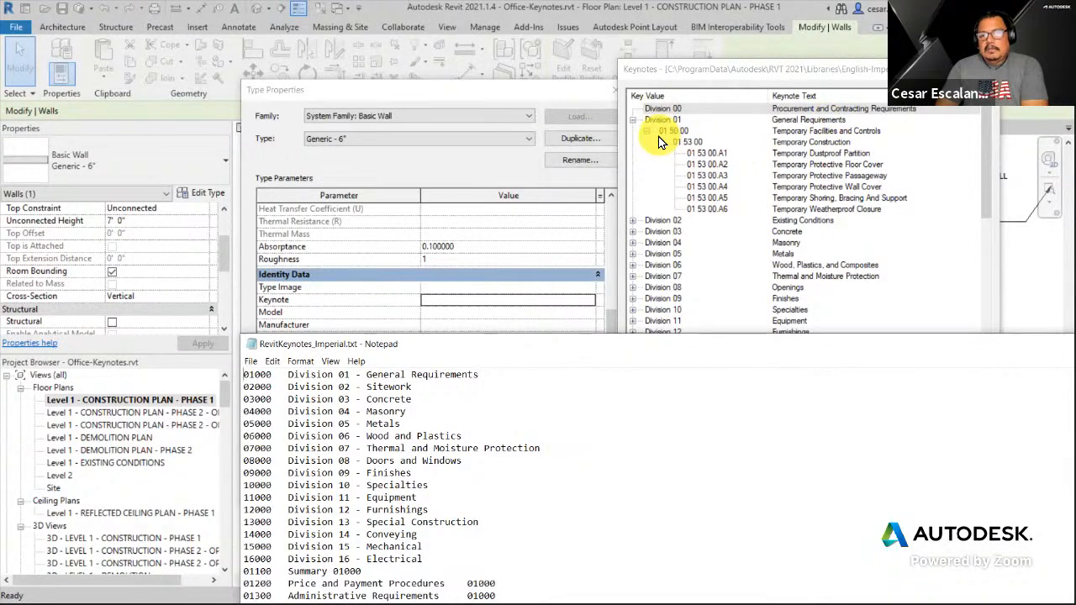
{"action": "scroll", "coordinate": [559, 428], "scroll_direction": "down", "scroll_amount": 3}
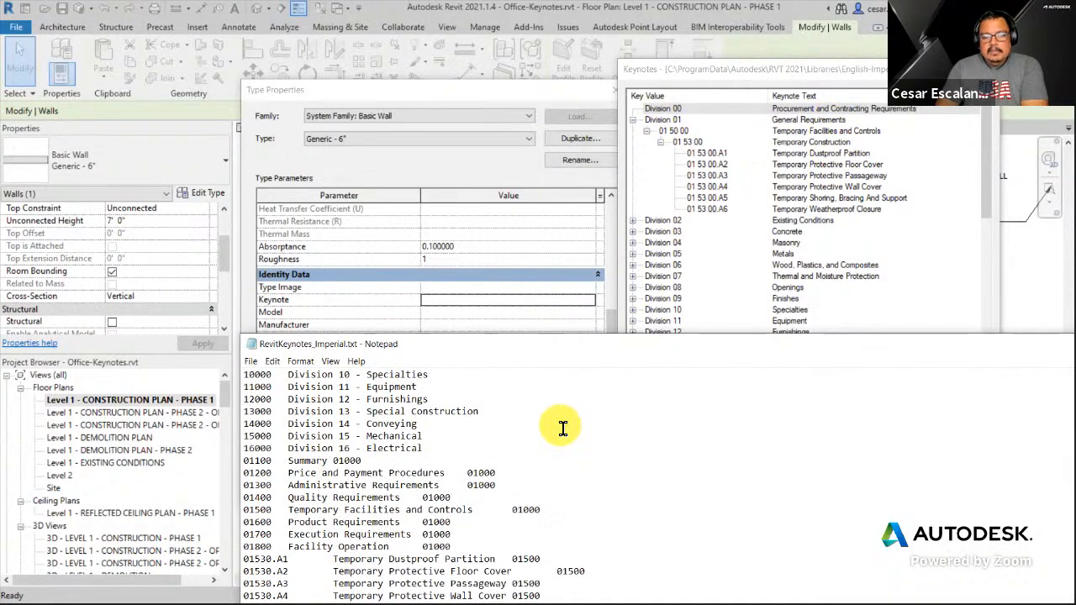
{"action": "scroll", "coordinate": [563, 429], "scroll_direction": "down", "scroll_amount": 1}
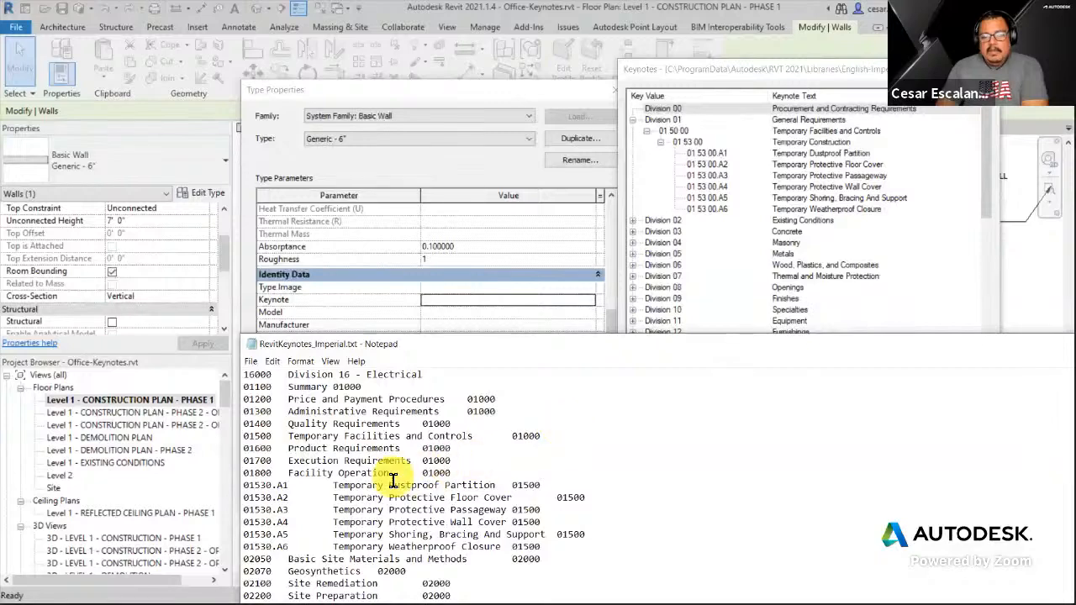
{"action": "scroll", "coordinate": [392, 480], "scroll_direction": "down", "scroll_amount": 5}
{"action": "scroll", "coordinate": [461, 476], "scroll_direction": "down", "scroll_amount": 12}
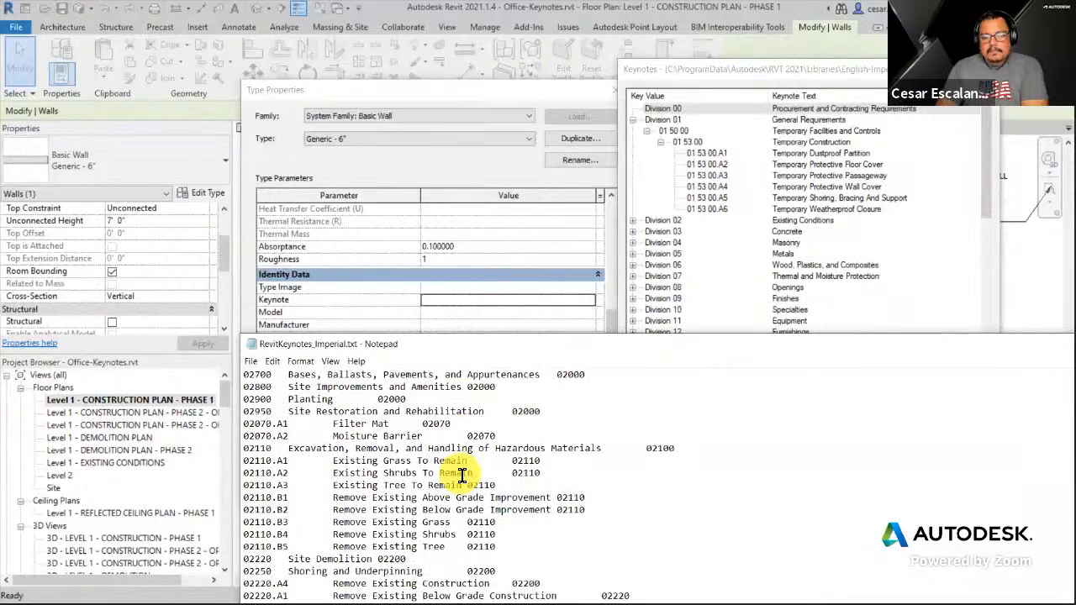
{"action": "scroll", "coordinate": [461, 476], "scroll_direction": "down", "scroll_amount": 8}
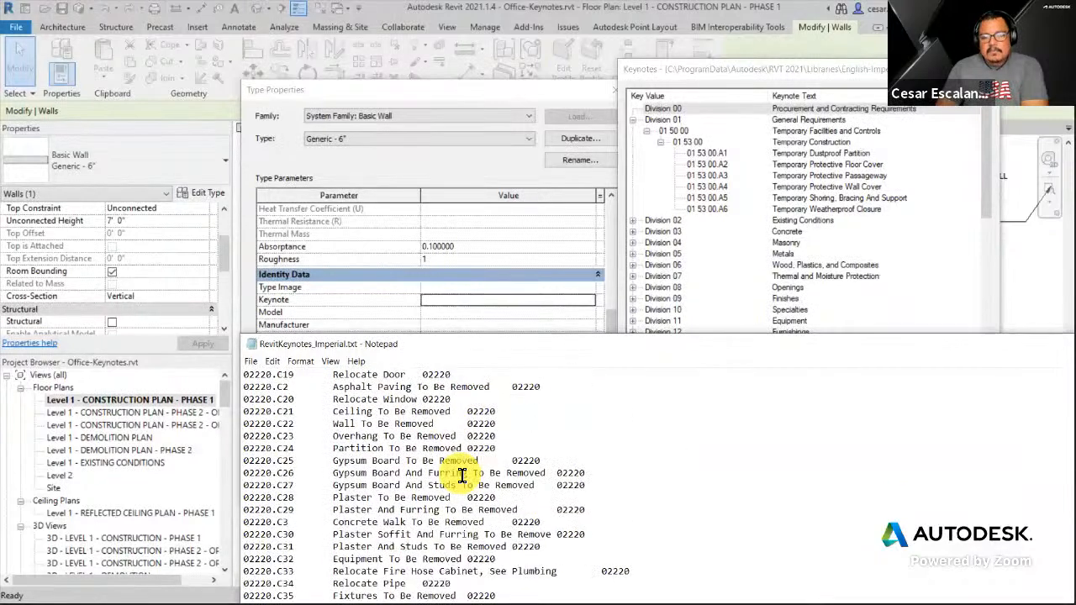
{"action": "scroll", "coordinate": [297, 483], "scroll_direction": "down", "scroll_amount": 8}
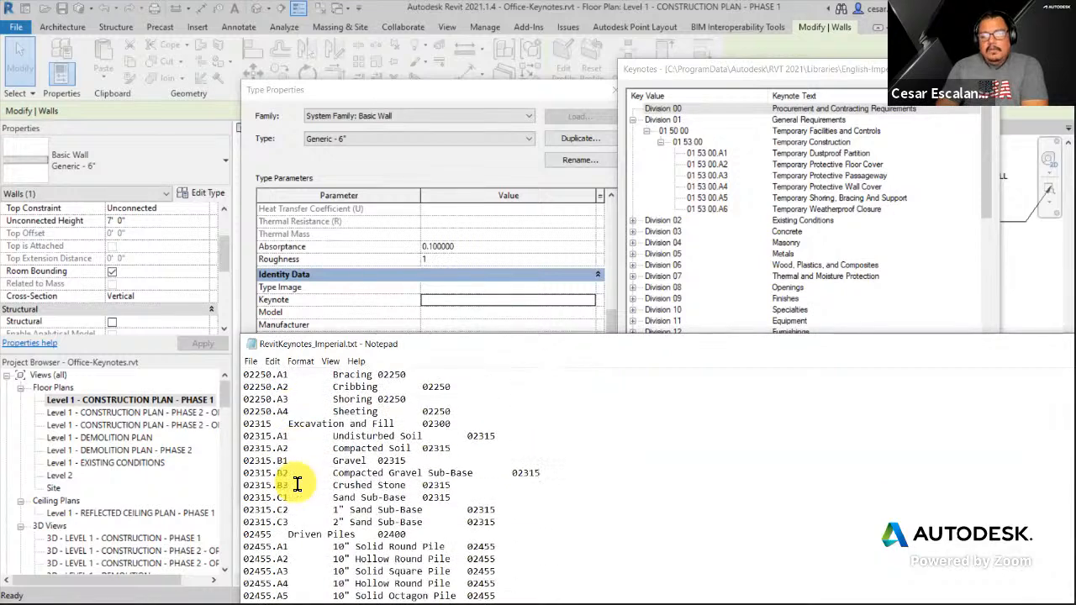
{"action": "scroll", "coordinate": [330, 450], "scroll_direction": "down", "scroll_amount": 20}
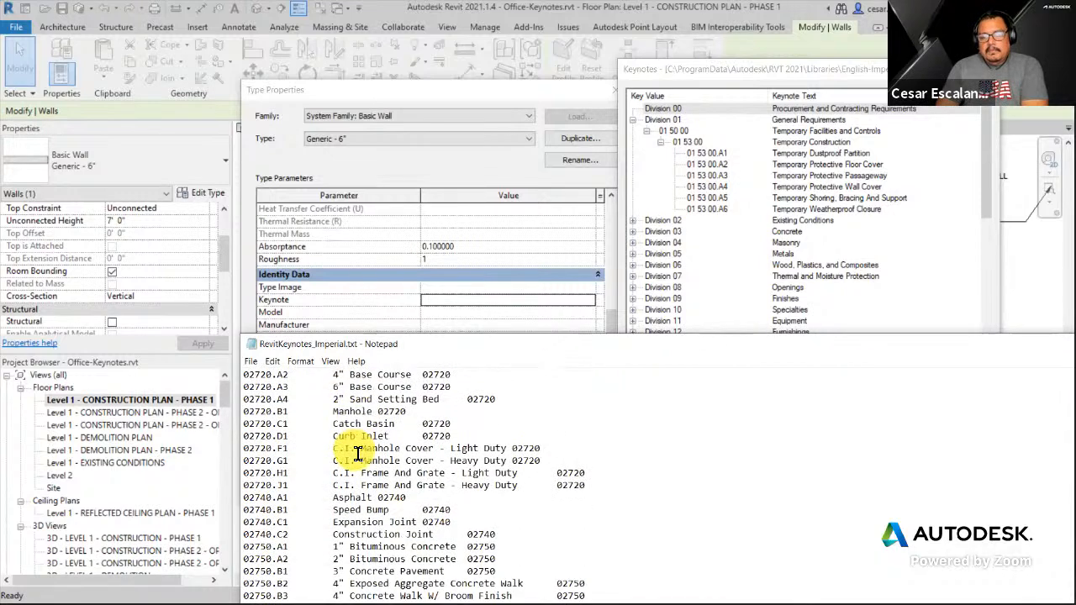
{"action": "scroll", "coordinate": [357, 455], "scroll_direction": "down", "scroll_amount": 4}
{"action": "scroll", "coordinate": [389, 465], "scroll_direction": "down", "scroll_amount": 3}
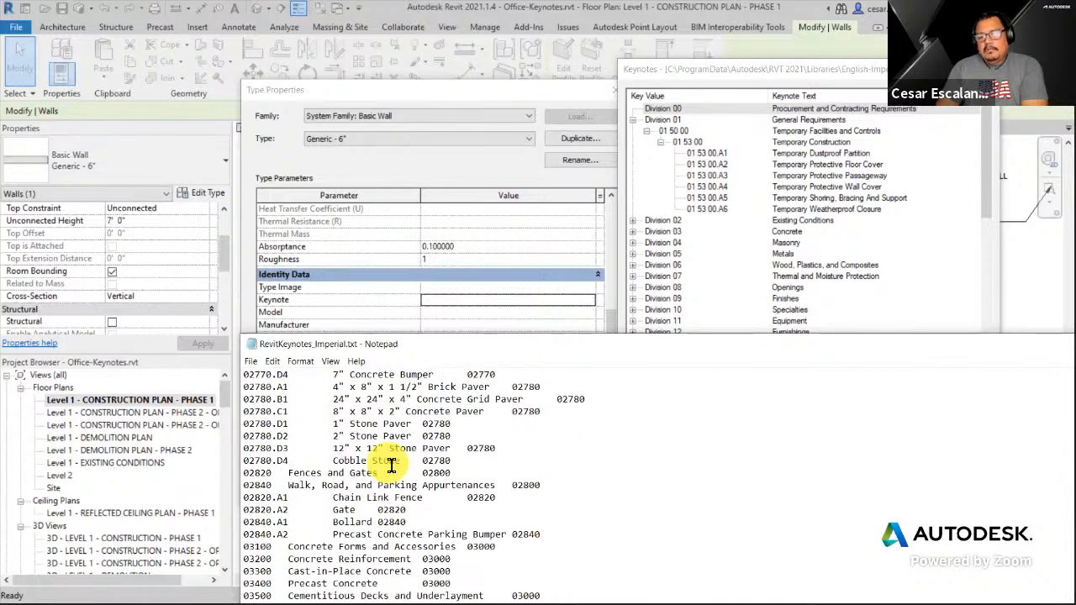
{"action": "double_click", "coordinate": [436, 424]}
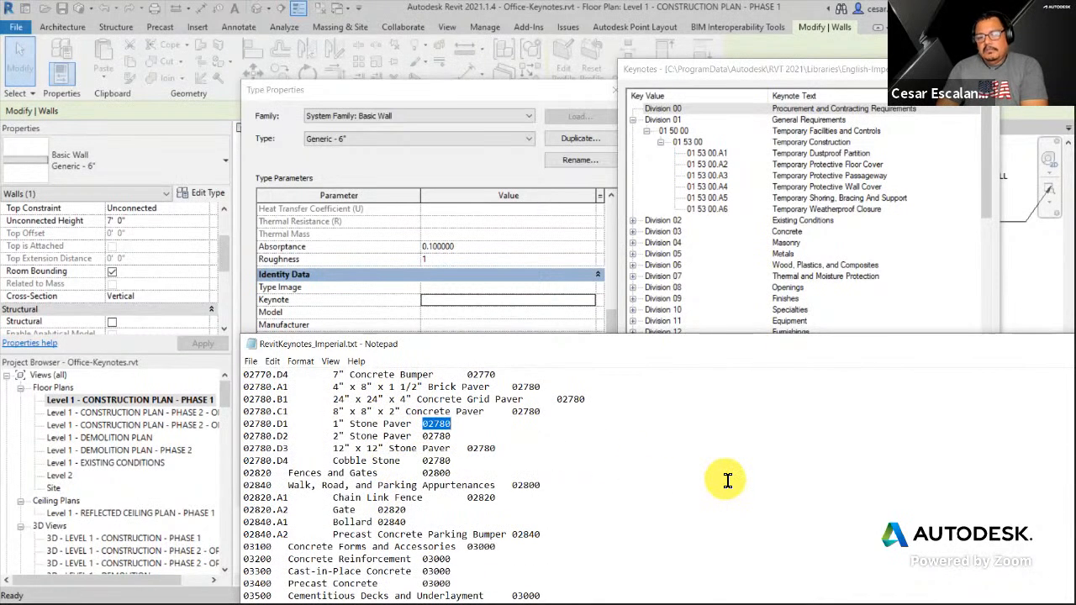
Return to the beginning of the keynote text file and search it for "01 53".
{"action": "scroll", "coordinate": [576, 460], "scroll_direction": "up", "scroll_amount": 5}
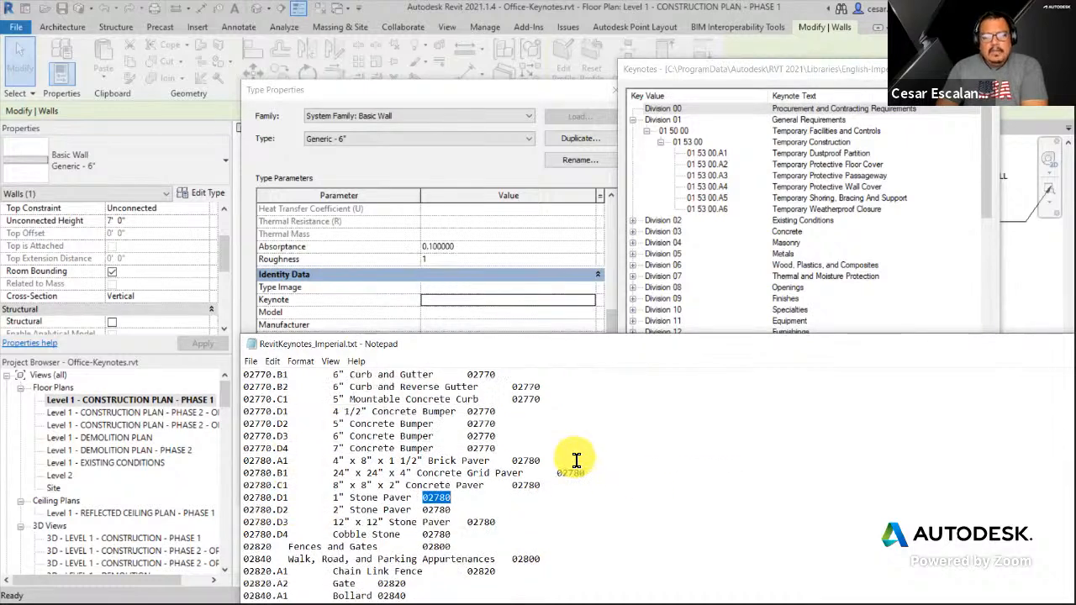
{"action": "scroll", "coordinate": [577, 460], "scroll_direction": "up", "scroll_amount": 20}
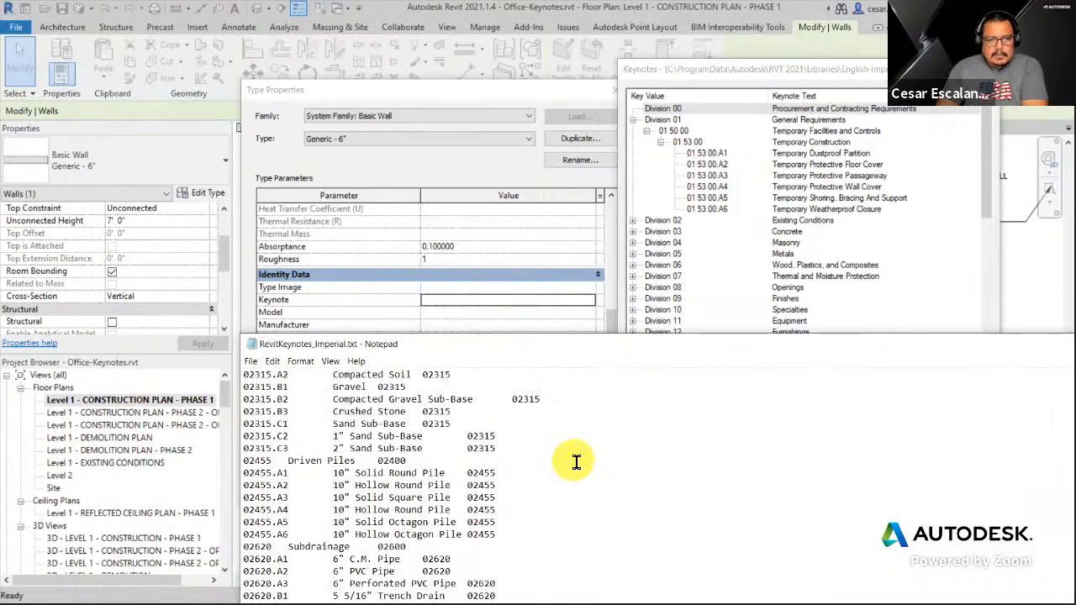
{"action": "scroll", "coordinate": [577, 460], "scroll_direction": "up", "scroll_amount": 14}
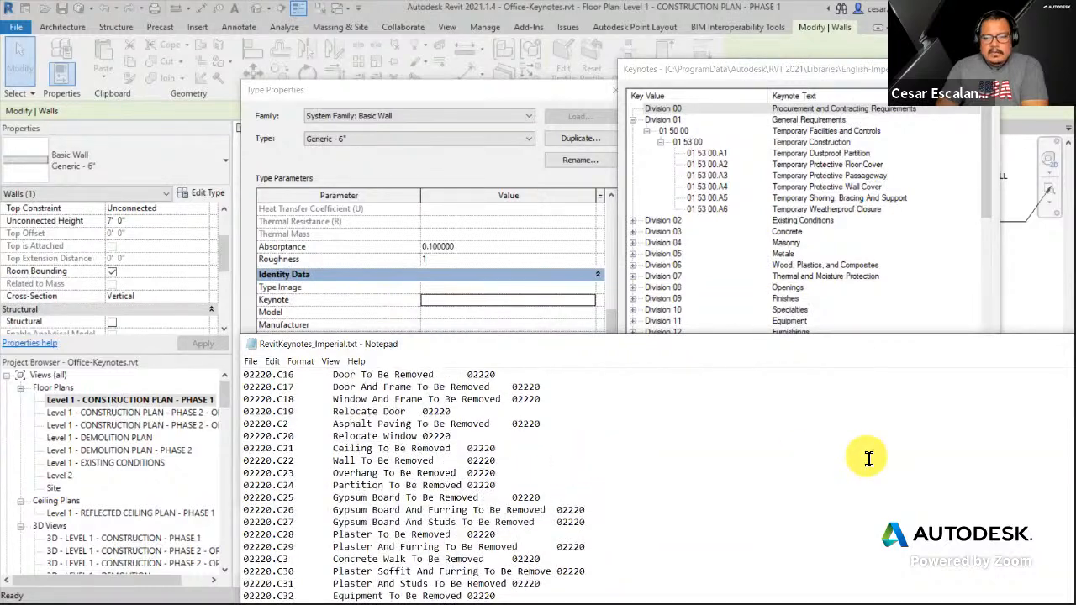
{"action": "left_click_drag", "start_coordinate": [618, 352], "coordinate": [464, 193]}
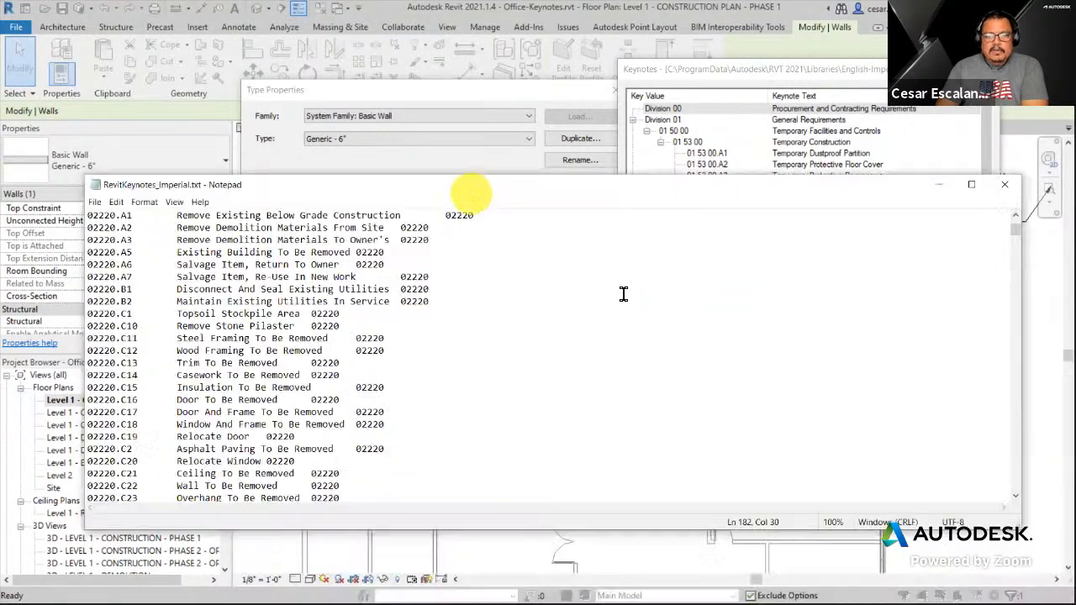
{"action": "scroll", "coordinate": [1018, 227], "scroll_direction": "up", "scroll_amount": 12}
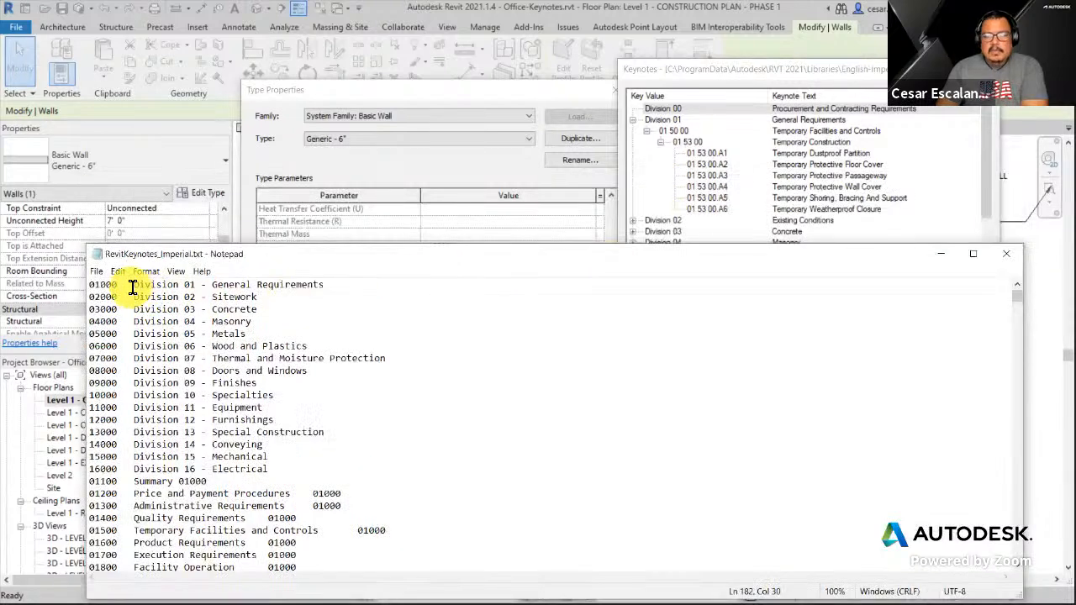
{"action": "left_click", "coordinate": [118, 271]}
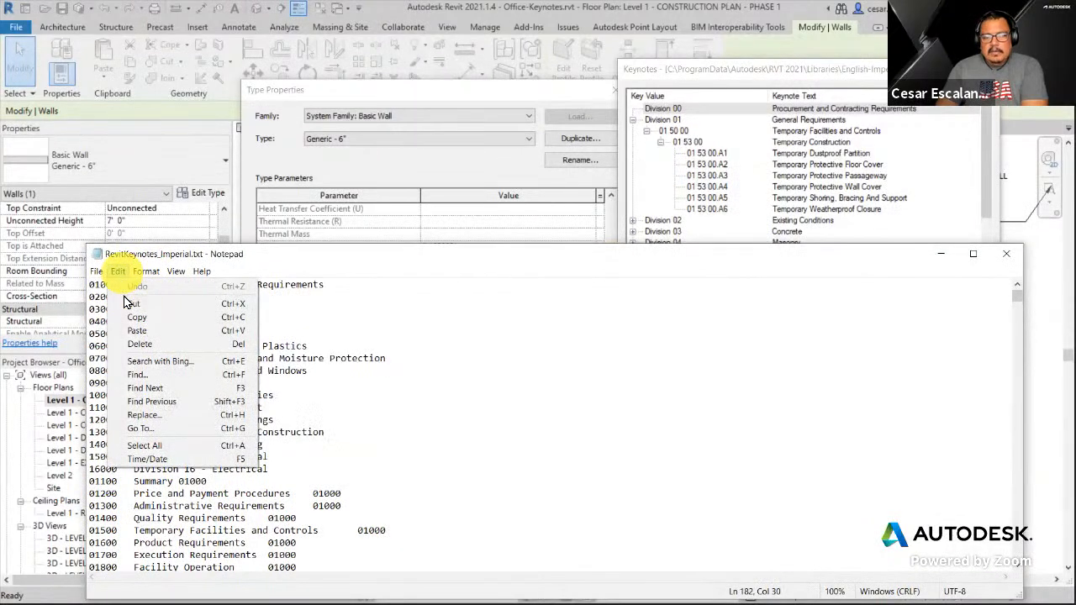
{"action": "left_click", "coordinate": [137, 375]}
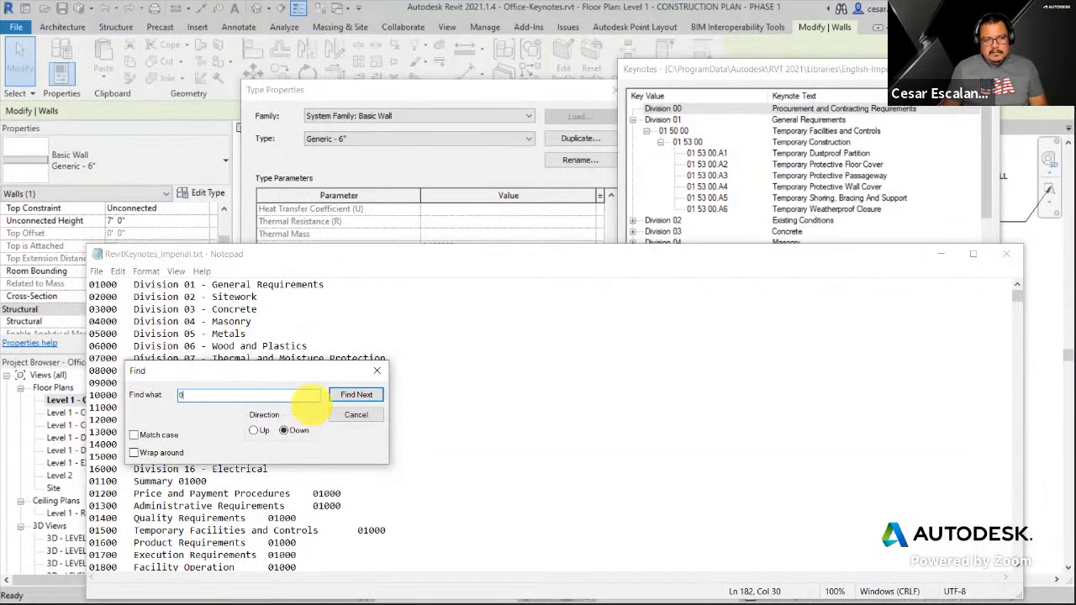
{"action": "type", "text": "01 53"}
{"action": "key", "text": "Return"}
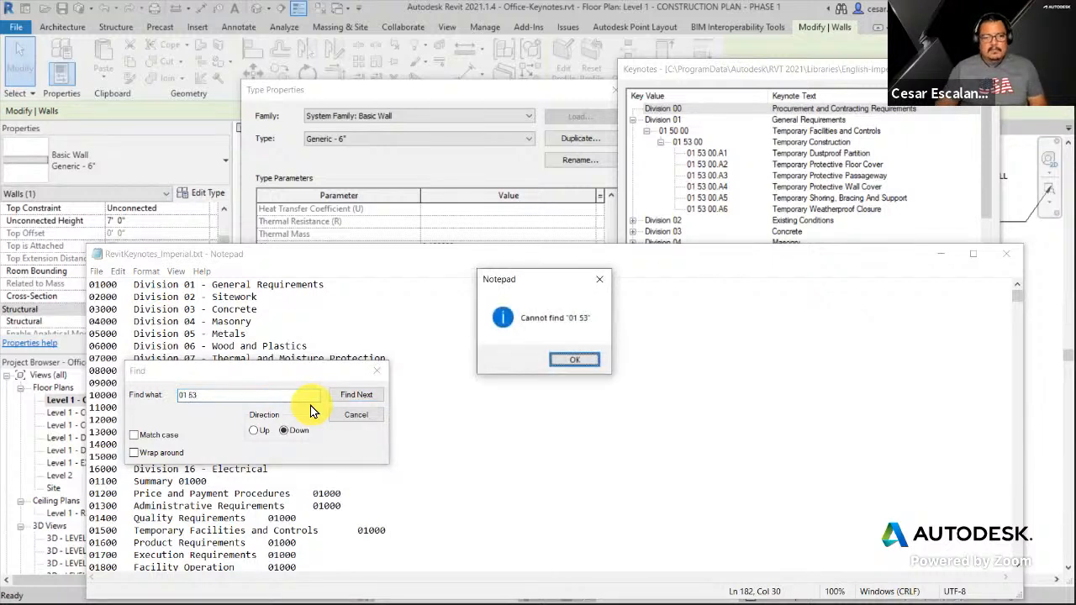
{"action": "left_click", "coordinate": [574, 362]}
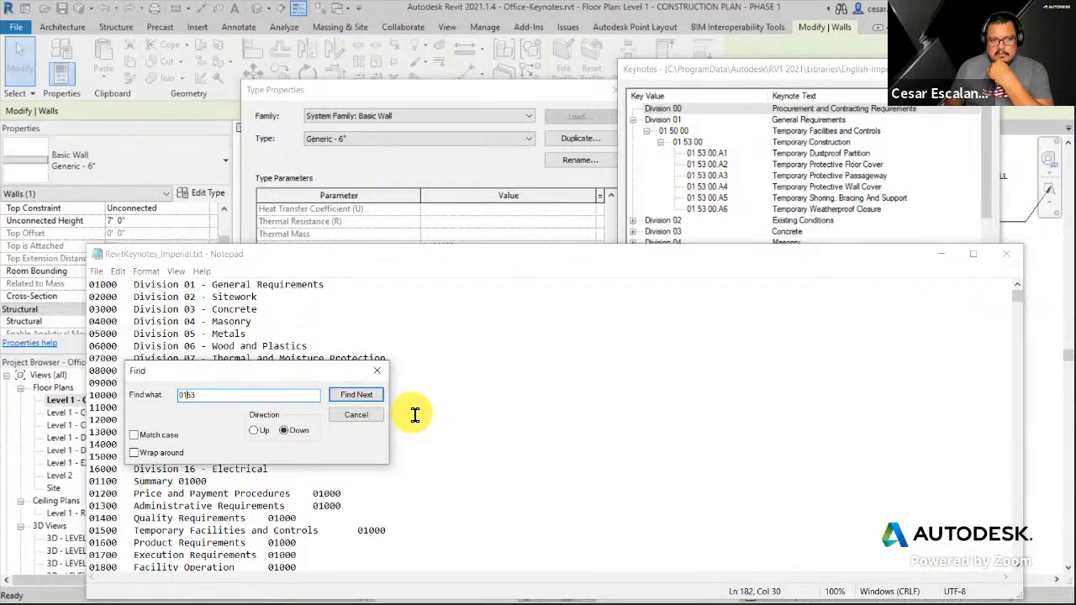
Search the keynote text file for "0153", first downward and then upward.
{"action": "left_click", "coordinate": [356, 395]}
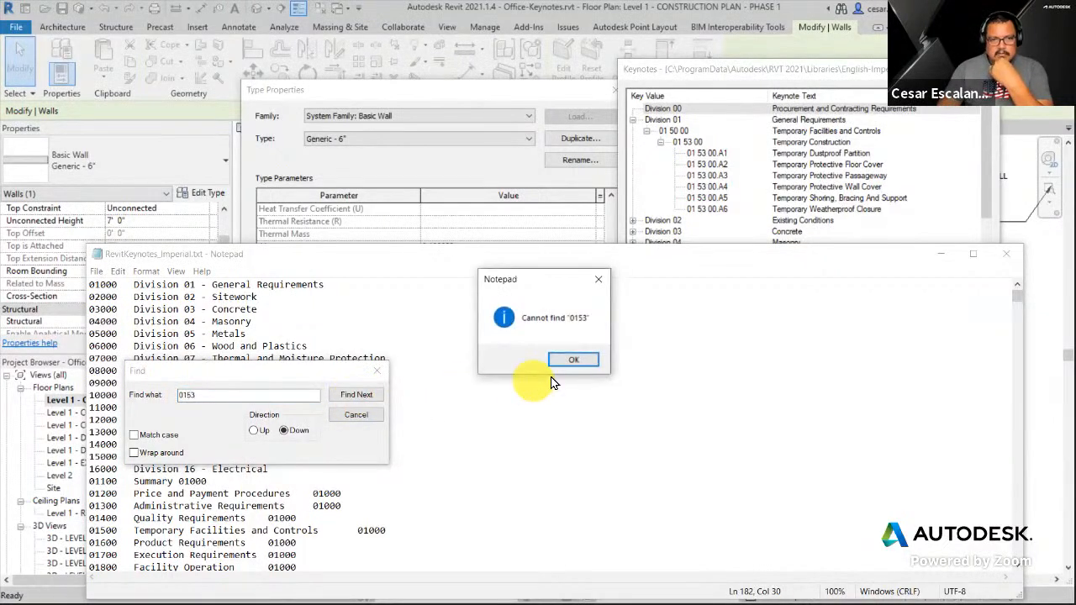
{"action": "left_click", "coordinate": [577, 359]}
{"action": "left_click", "coordinate": [253, 430]}
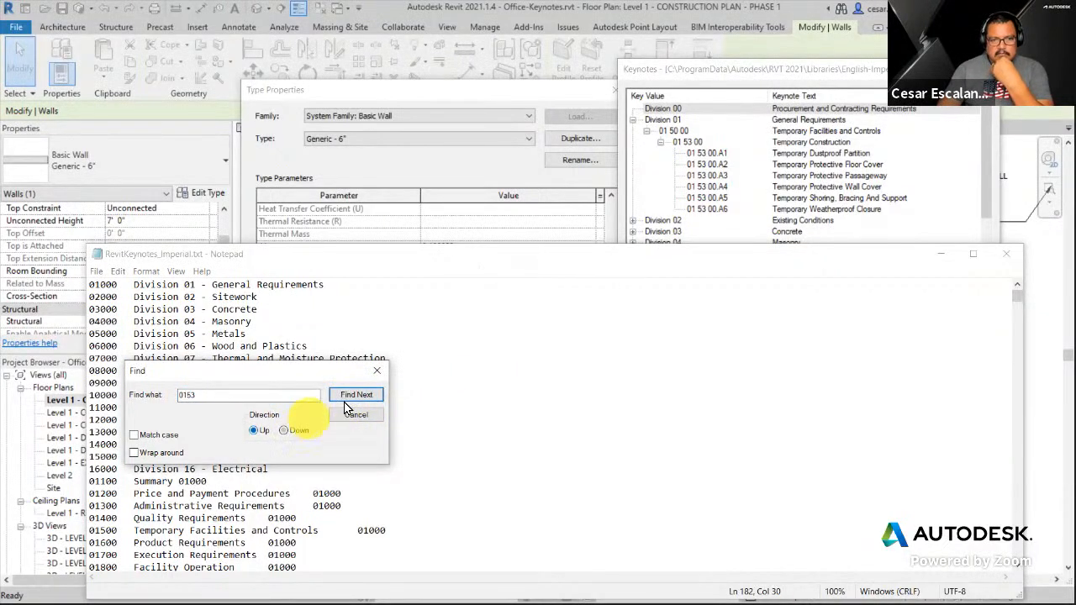
{"action": "left_click", "coordinate": [357, 395]}
{"action": "left_click", "coordinate": [364, 420]}
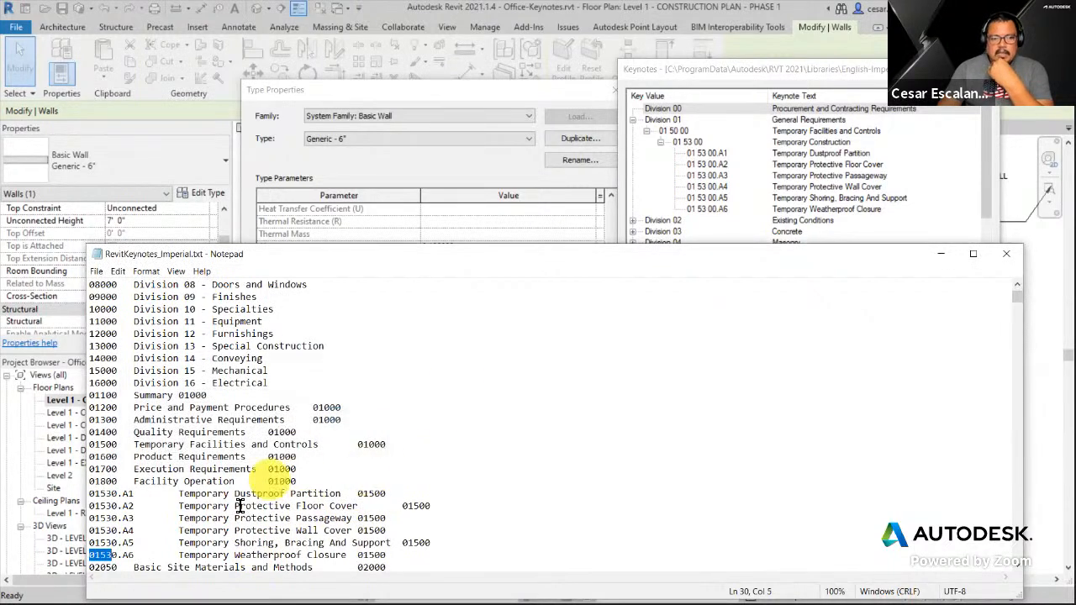
Examine the 01530.A1 to 01530.A5 entries against the Keynotes dialog and check the parent codes of A1 to A4.
{"action": "left_click_drag", "start_coordinate": [95, 496], "coordinate": [437, 544]}
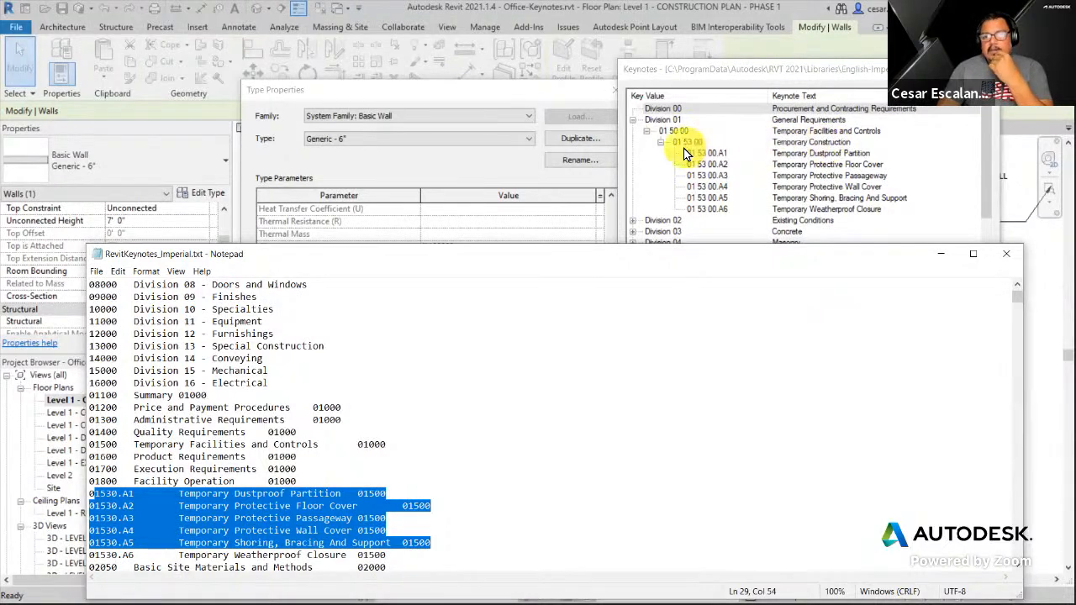
{"action": "left_click", "coordinate": [360, 496]}
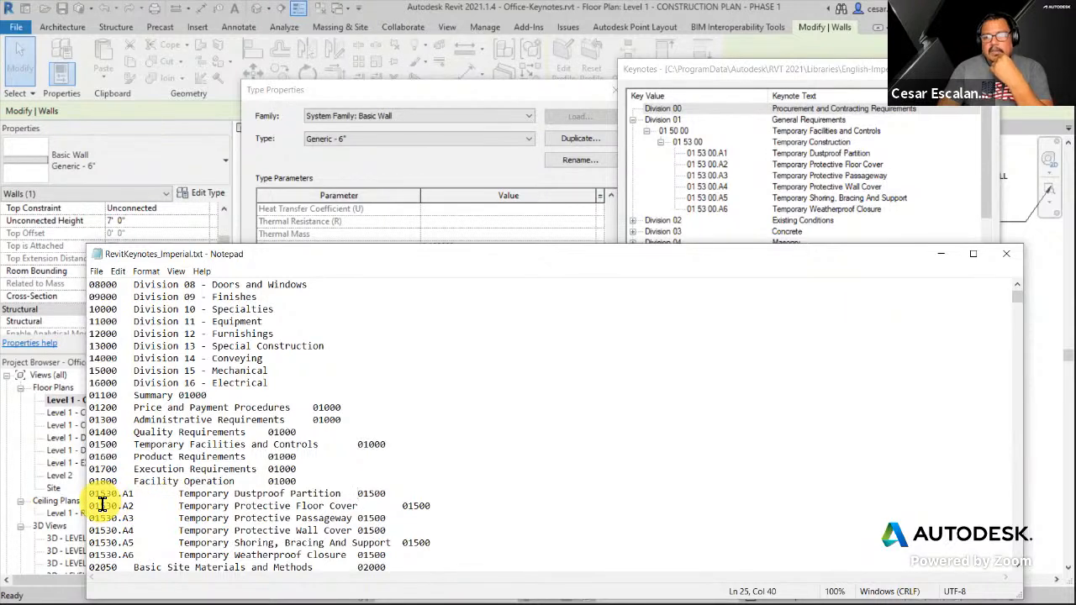
{"action": "double_click", "coordinate": [360, 497]}
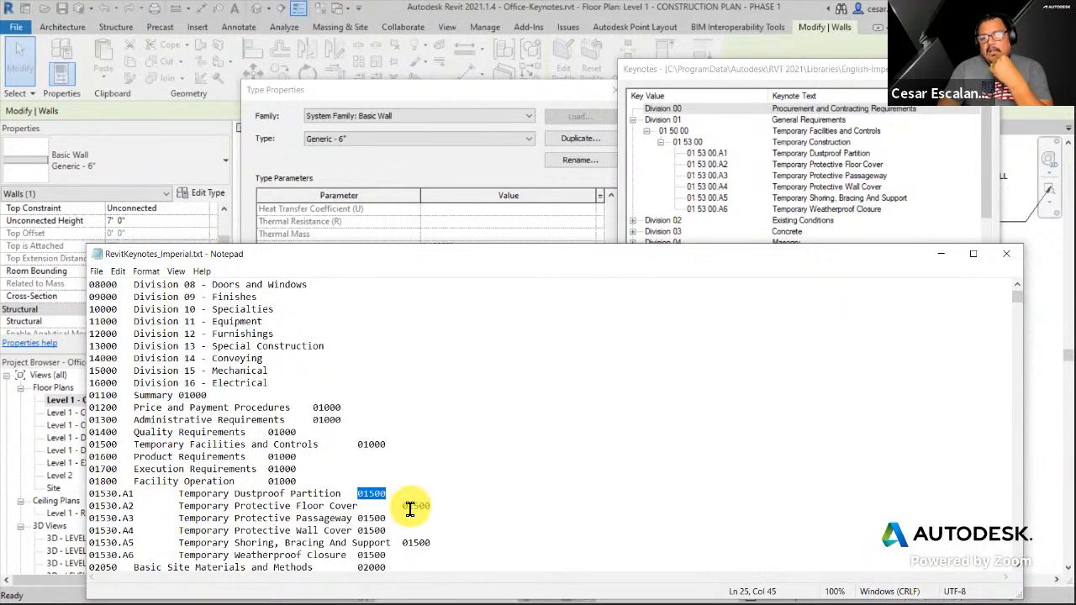
{"action": "left_click", "coordinate": [410, 508]}
{"action": "double_click", "coordinate": [412, 507]}
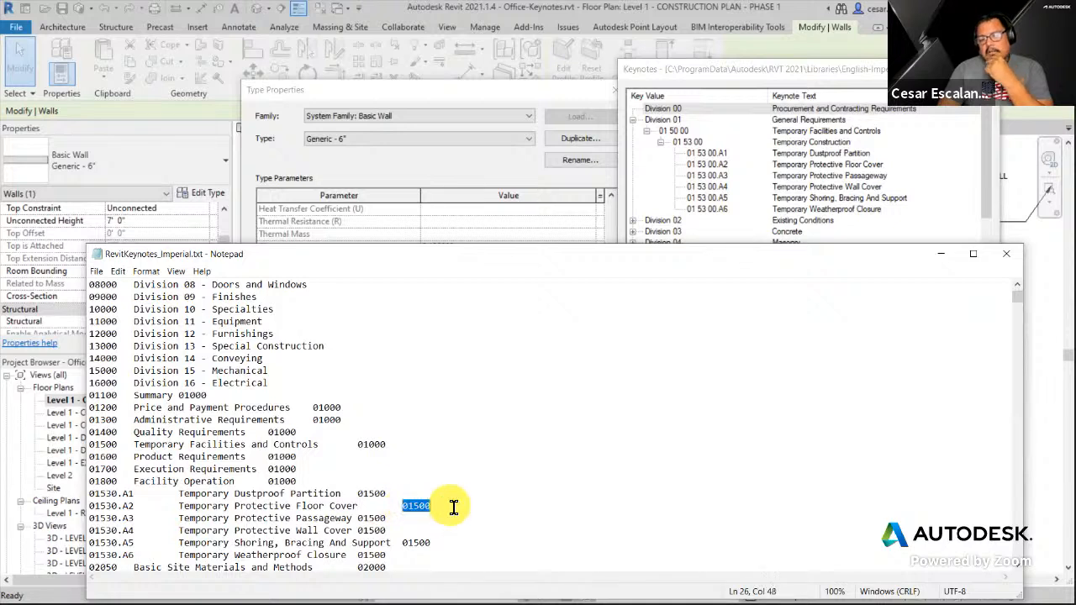
{"action": "double_click", "coordinate": [374, 519]}
{"action": "left_click_drag", "start_coordinate": [363, 531], "coordinate": [386, 531]}
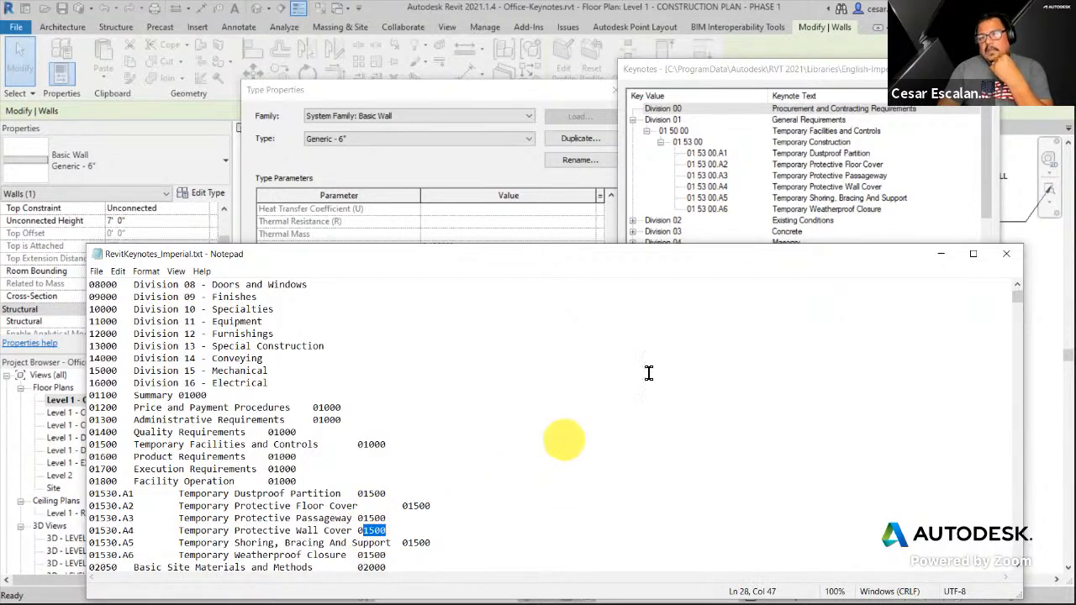
Close the keynote text file and look through the division list in the Keynotes dialog.
{"action": "left_click", "coordinate": [1011, 257]}
{"action": "scroll", "coordinate": [816, 294], "scroll_direction": "down", "scroll_amount": 3}
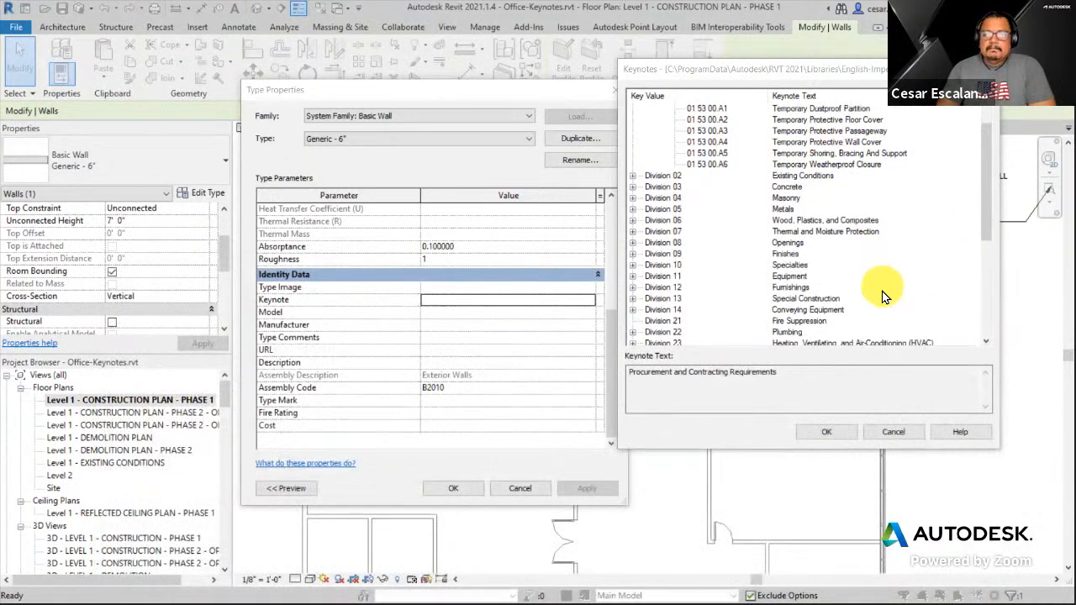
{"action": "scroll", "coordinate": [885, 326], "scroll_direction": "down", "scroll_amount": 3}
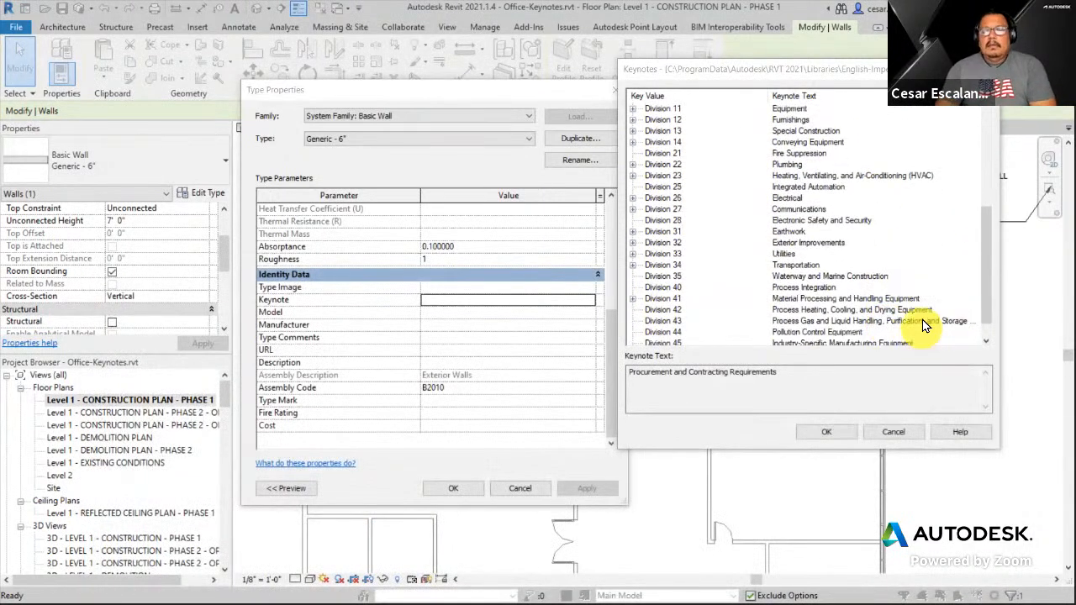
{"action": "left_click_drag", "start_coordinate": [986, 277], "coordinate": [988, 145]}
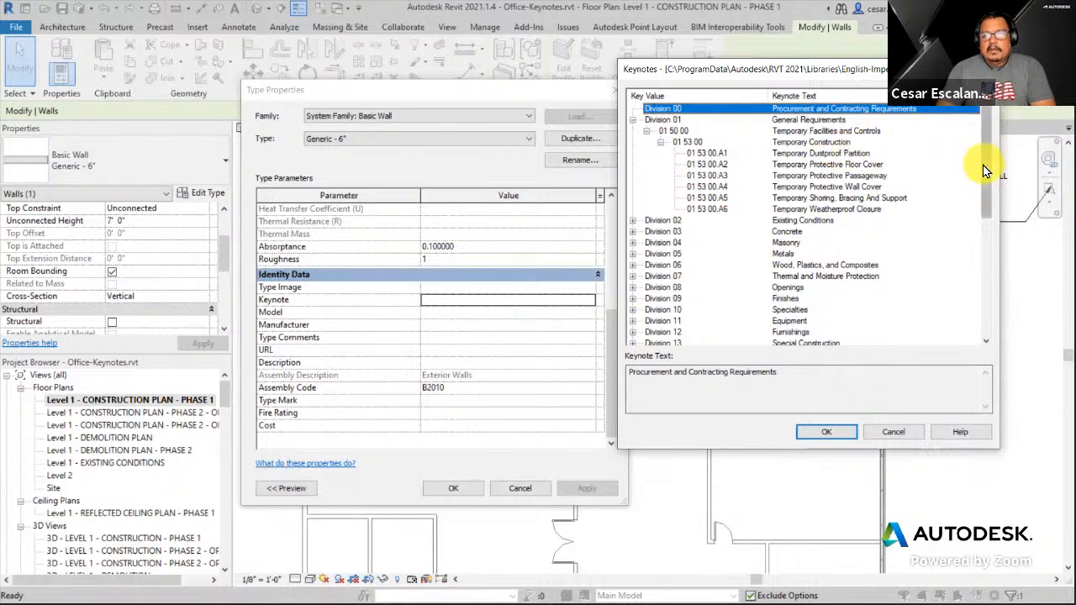
Expand Division 07 Thermal and Moisture Protection and Division 05 Metals in the keynote list.
{"action": "left_click_drag", "start_coordinate": [985, 166], "coordinate": [986, 193]}
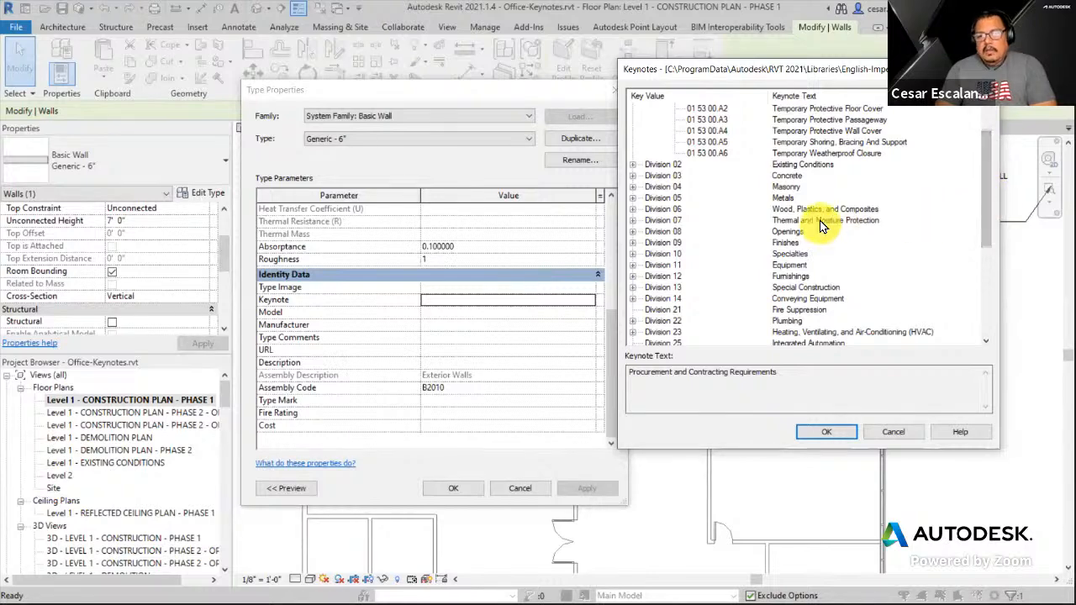
{"action": "left_click", "coordinate": [633, 222]}
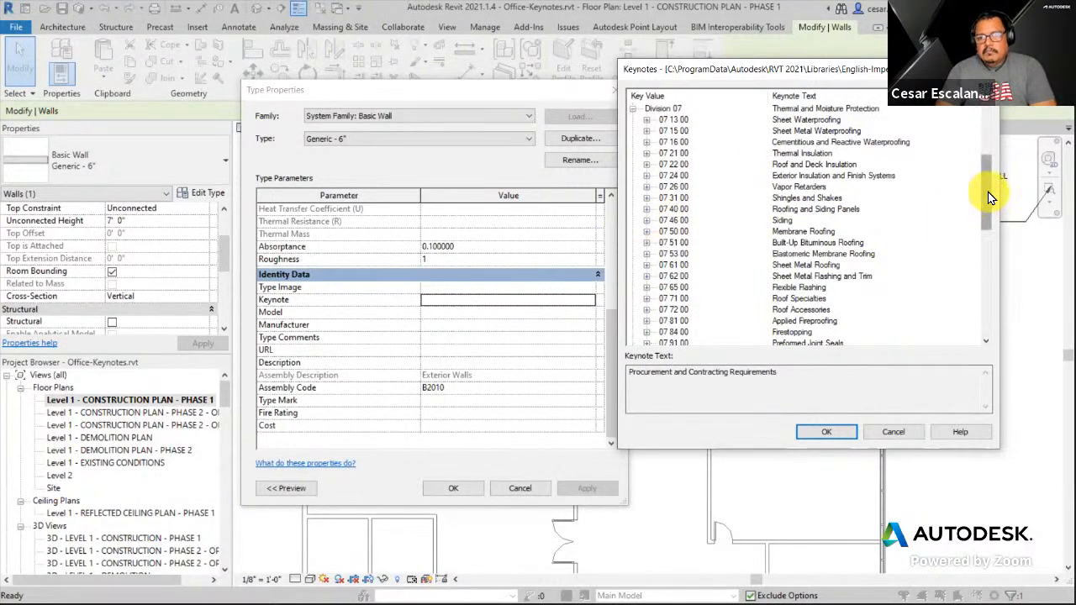
{"action": "left_click_drag", "start_coordinate": [988, 193], "coordinate": [984, 160]}
{"action": "left_click", "coordinate": [635, 154]}
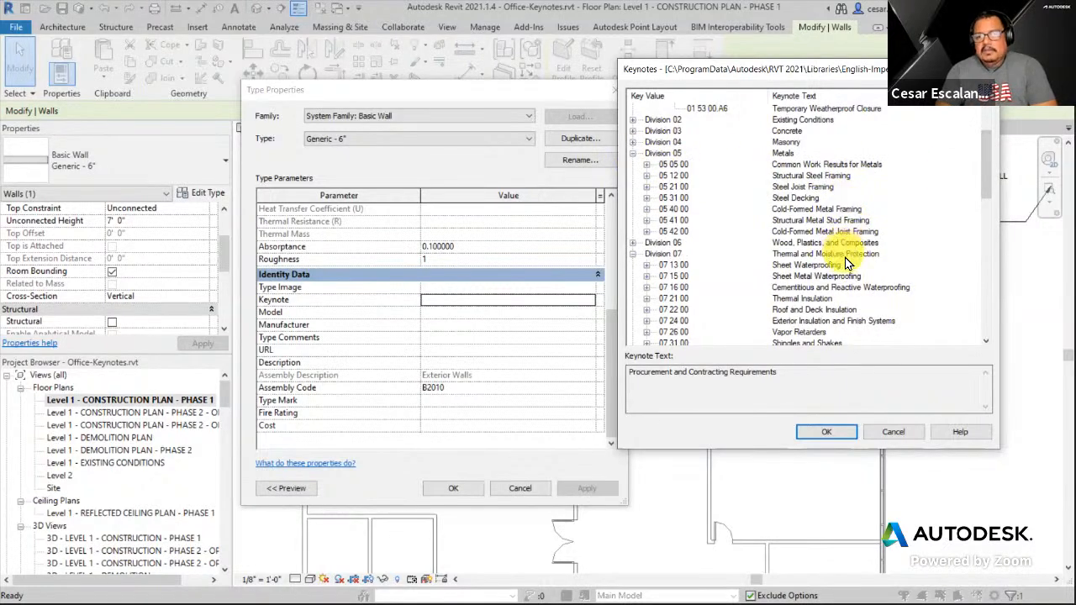
Assign keynote 05 40 00.C6, 5.5" x 1.5" Light Gauge Angle, from Cold-Formed Metal Framing to the Generic - 6" wall type.
{"action": "left_click", "coordinate": [646, 209]}
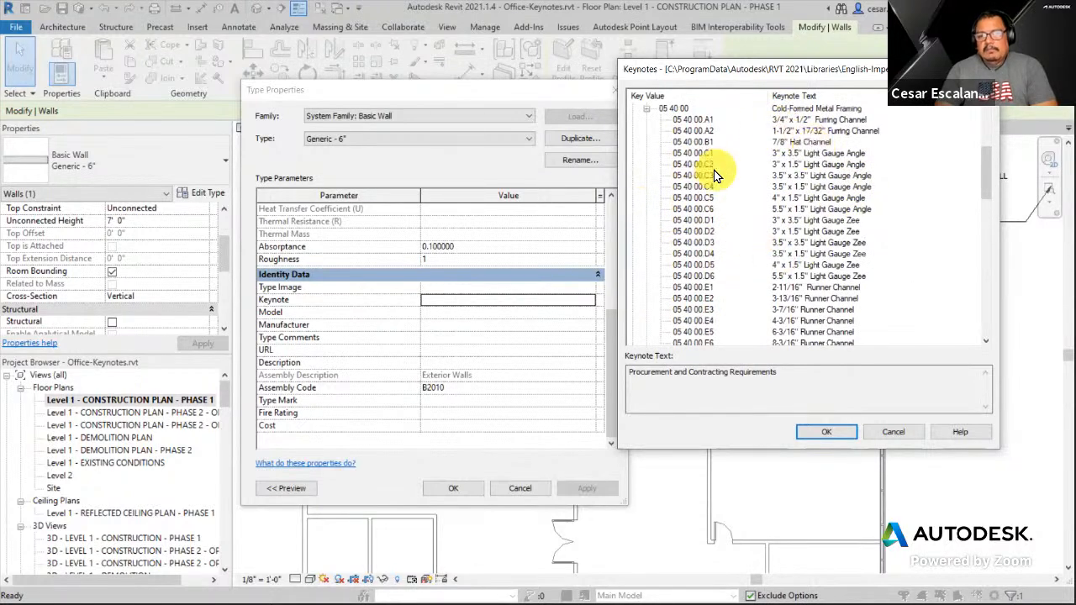
{"action": "left_click", "coordinate": [697, 154]}
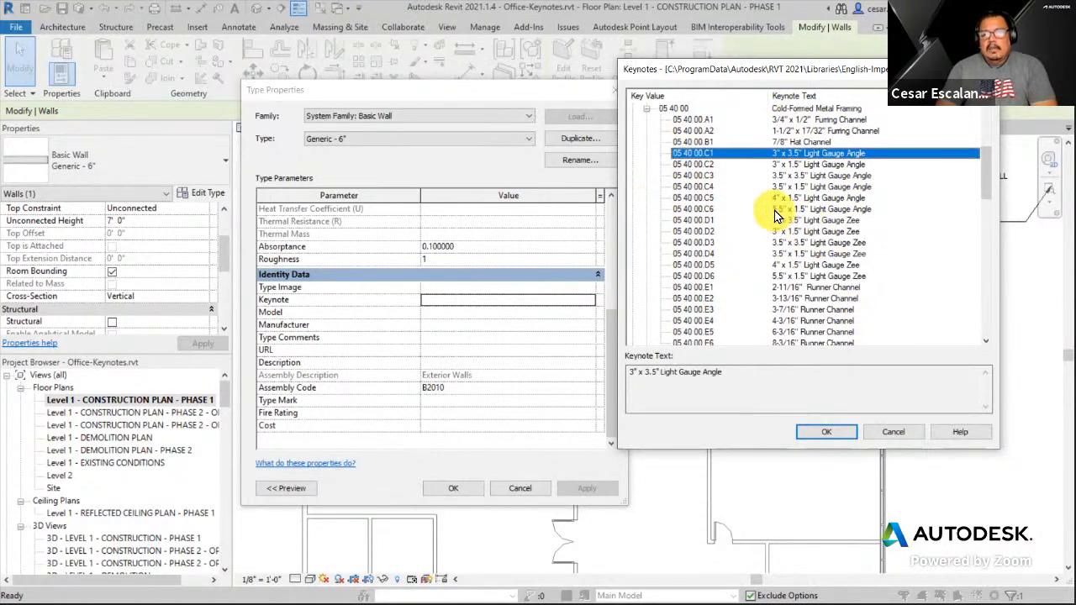
{"action": "left_click", "coordinate": [705, 210]}
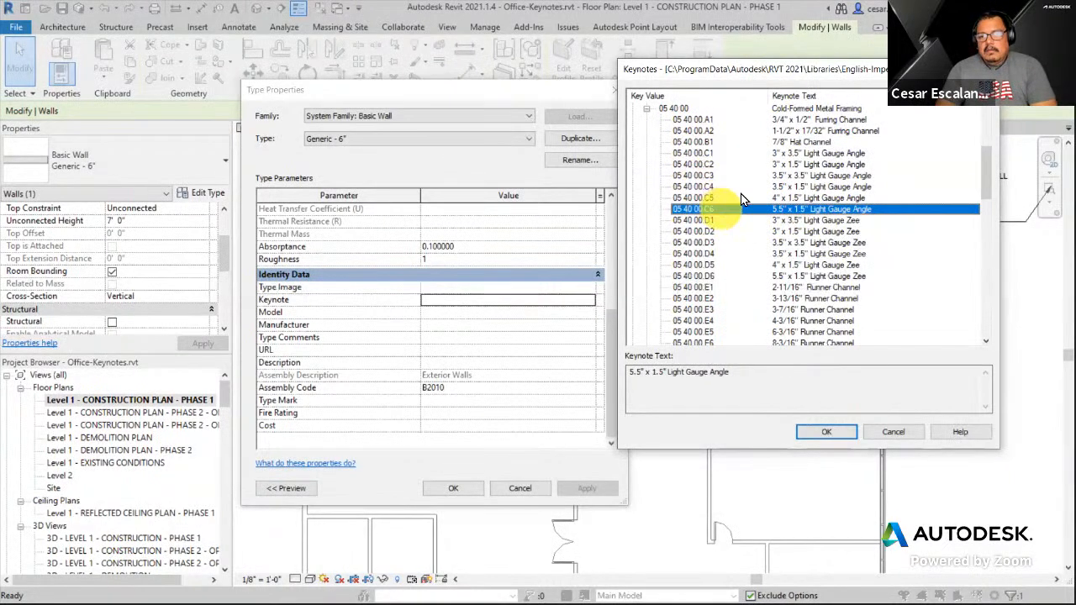
{"action": "left_click", "coordinate": [825, 432]}
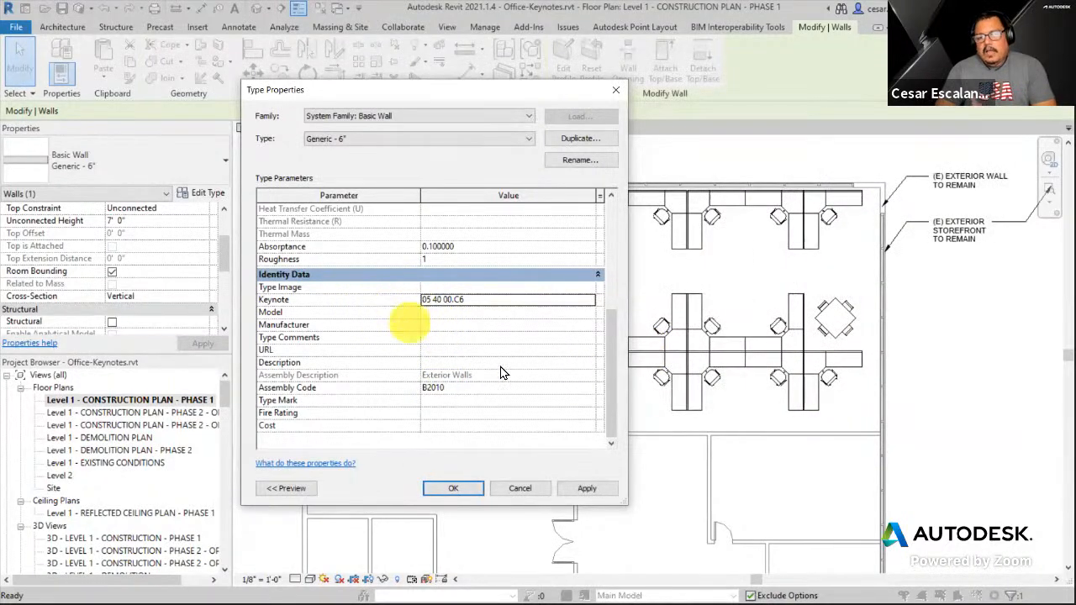
{"action": "left_click", "coordinate": [454, 489]}
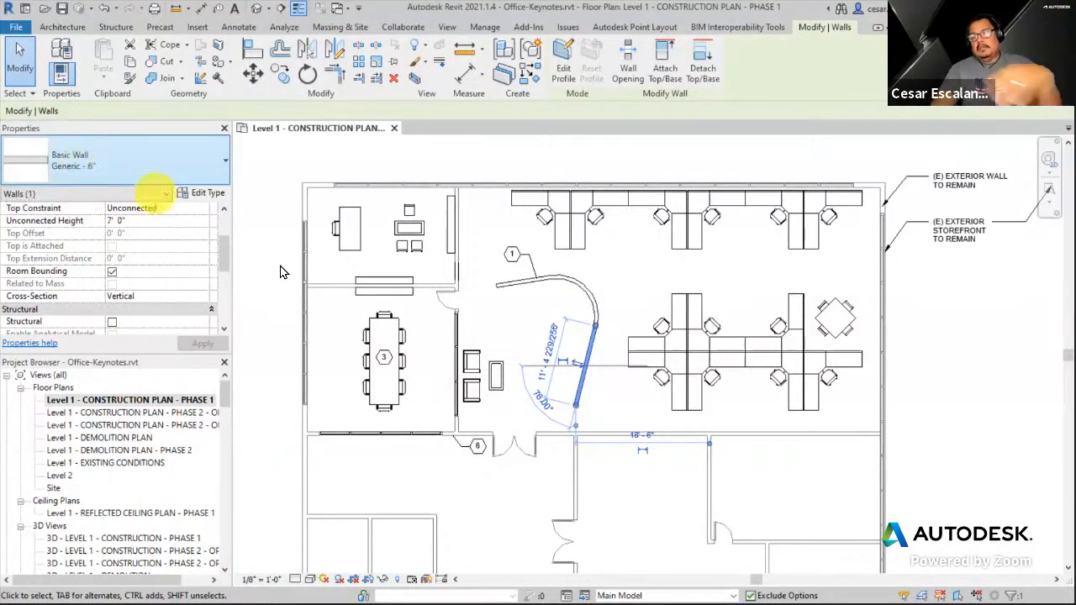
Reselect the slanted wall and check its type's Keynote value against the Keynotes dialog, leaving the value as it is.
{"action": "left_click", "coordinate": [623, 404]}
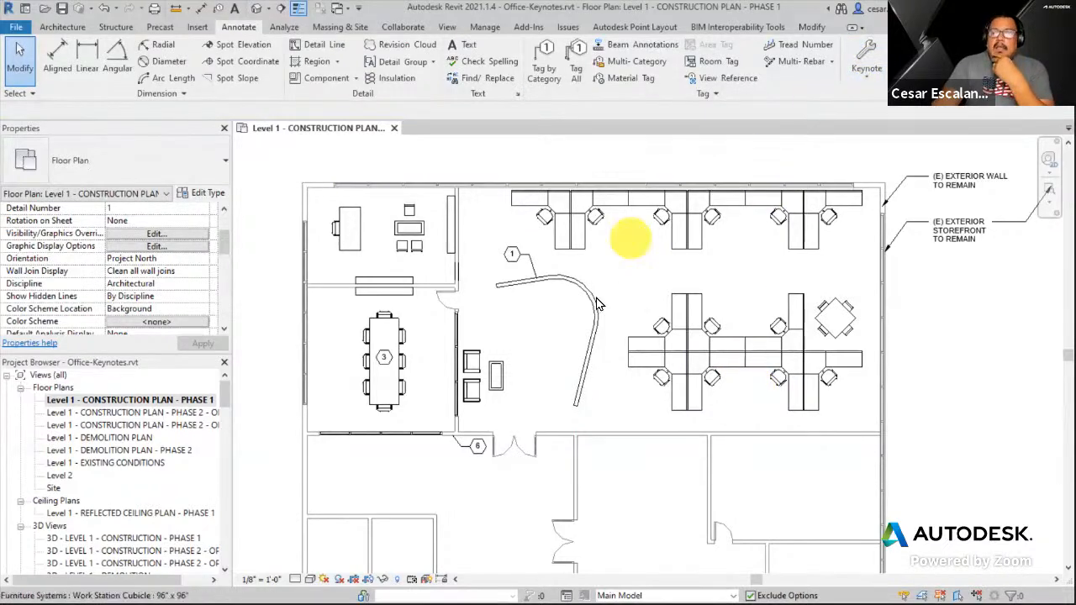
{"action": "left_click", "coordinate": [602, 389]}
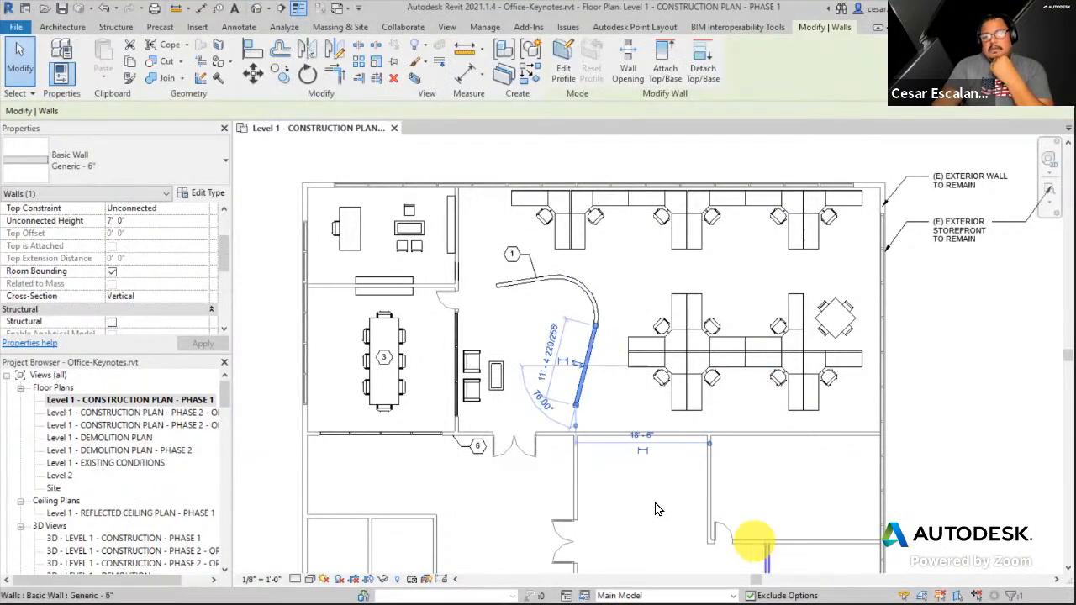
{"action": "left_click", "coordinate": [209, 195]}
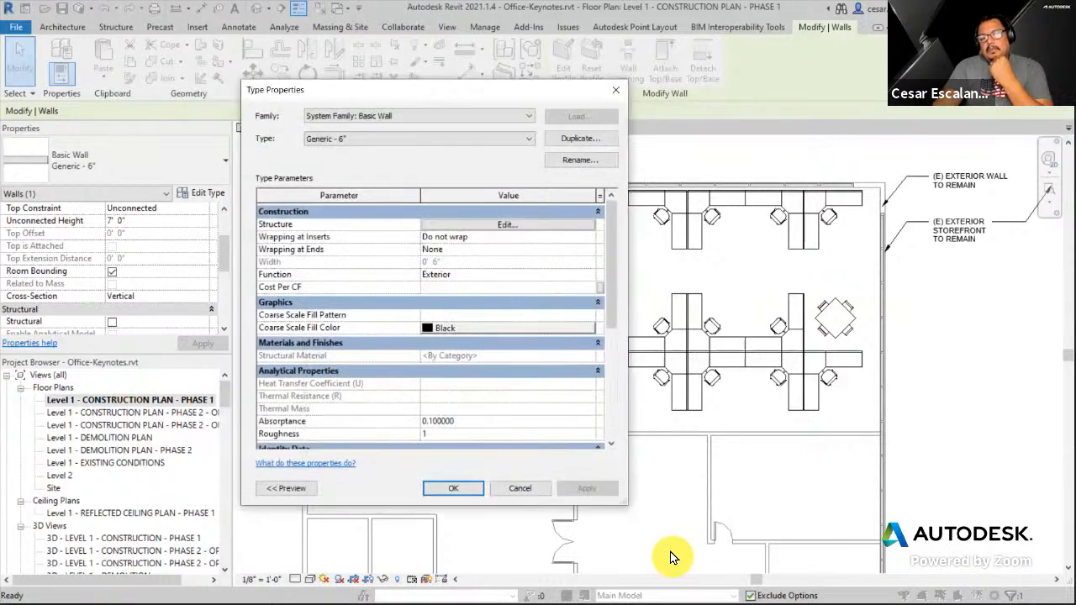
{"action": "scroll", "coordinate": [603, 399], "scroll_direction": "down", "scroll_amount": 5}
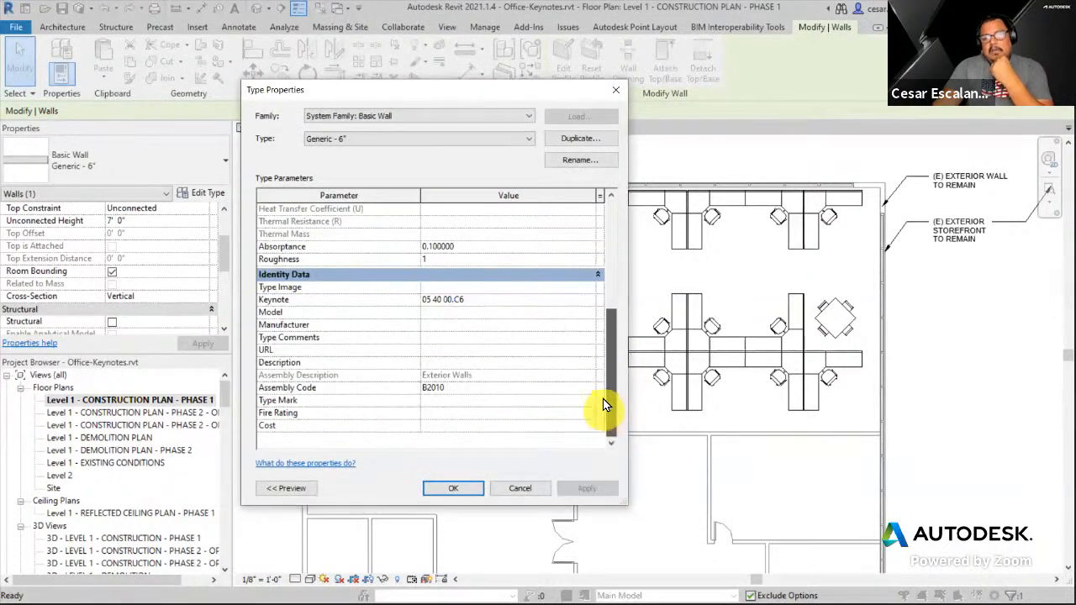
{"action": "left_click", "coordinate": [576, 301]}
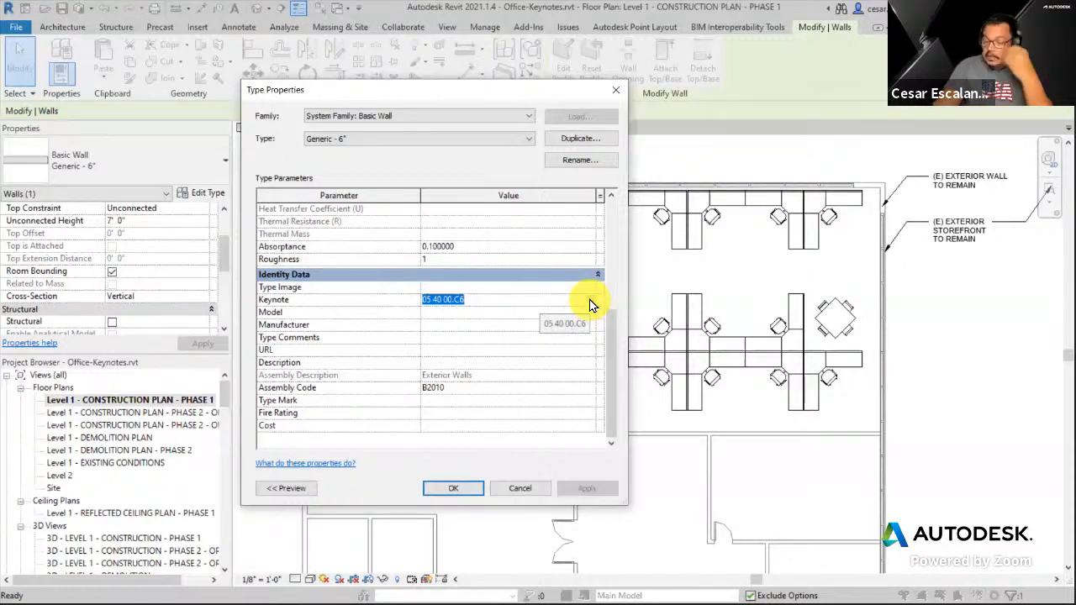
{"action": "left_click", "coordinate": [592, 299]}
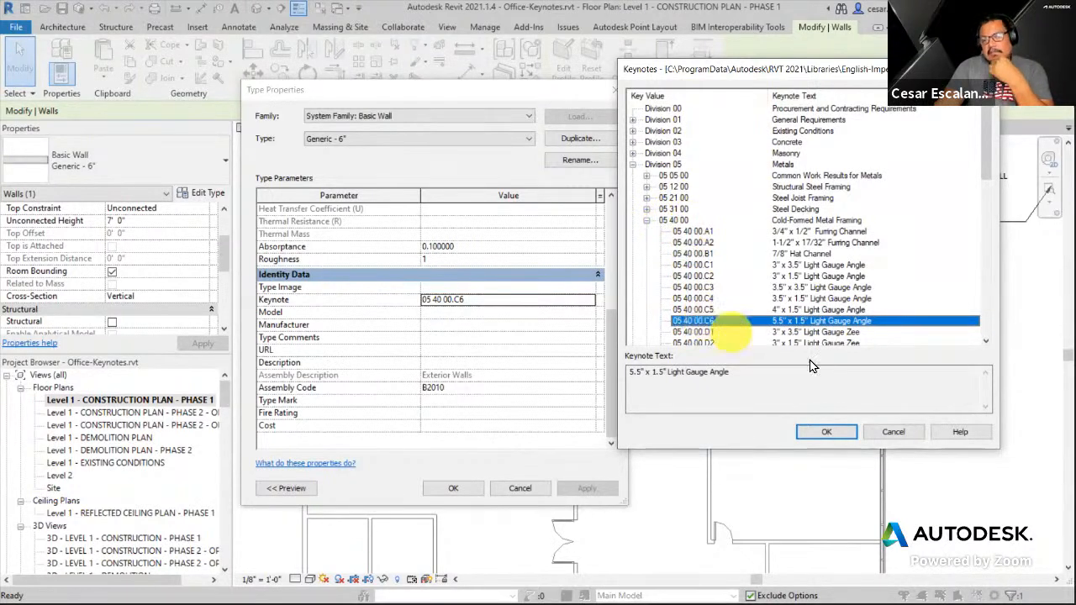
{"action": "left_click", "coordinate": [829, 434]}
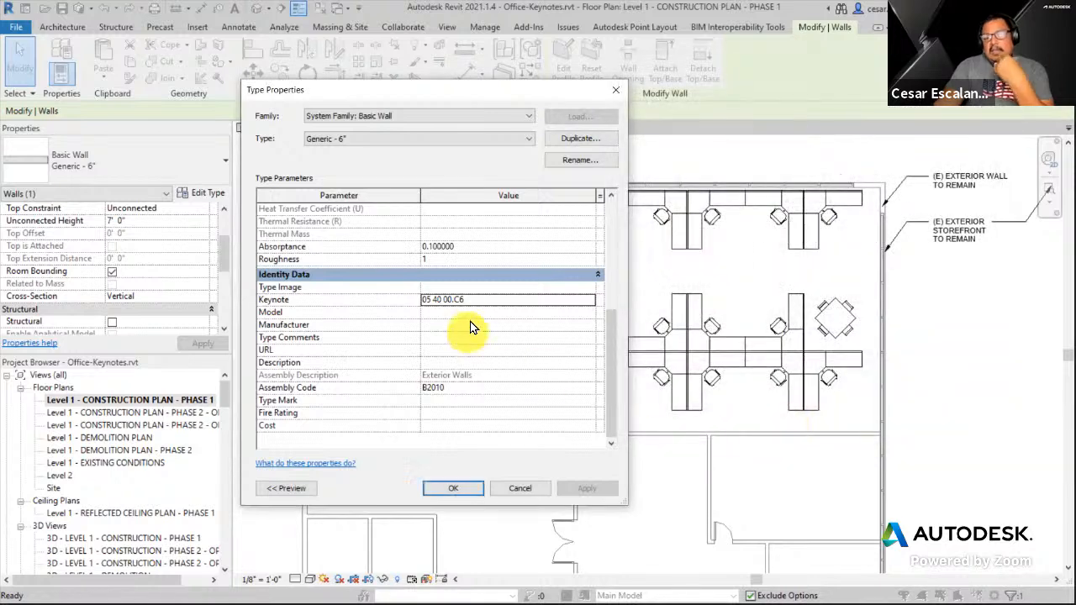
{"action": "left_click", "coordinate": [454, 488]}
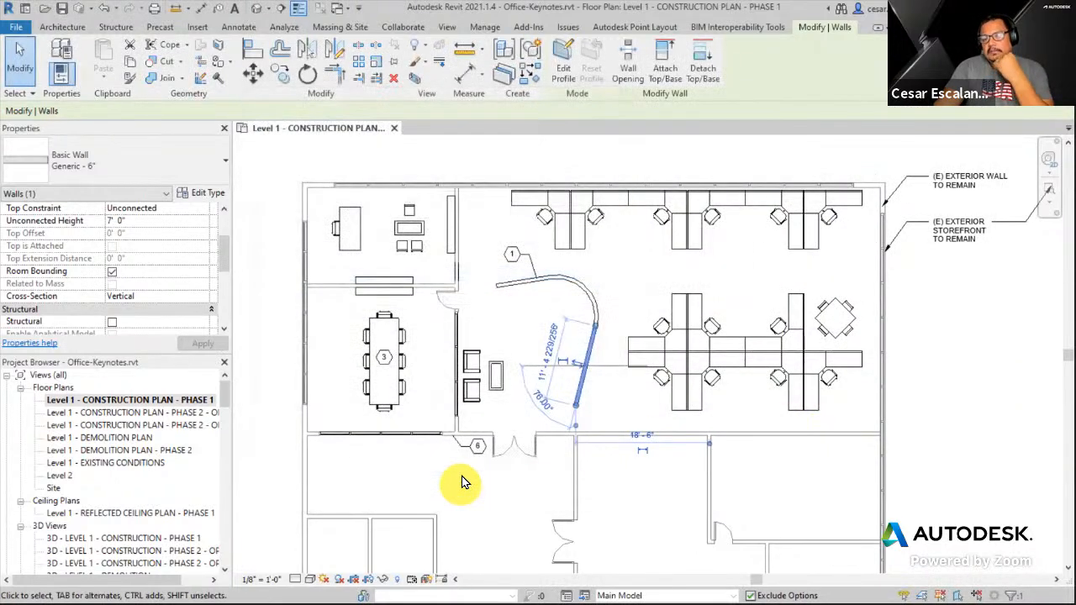
{"action": "left_click", "coordinate": [918, 322]}
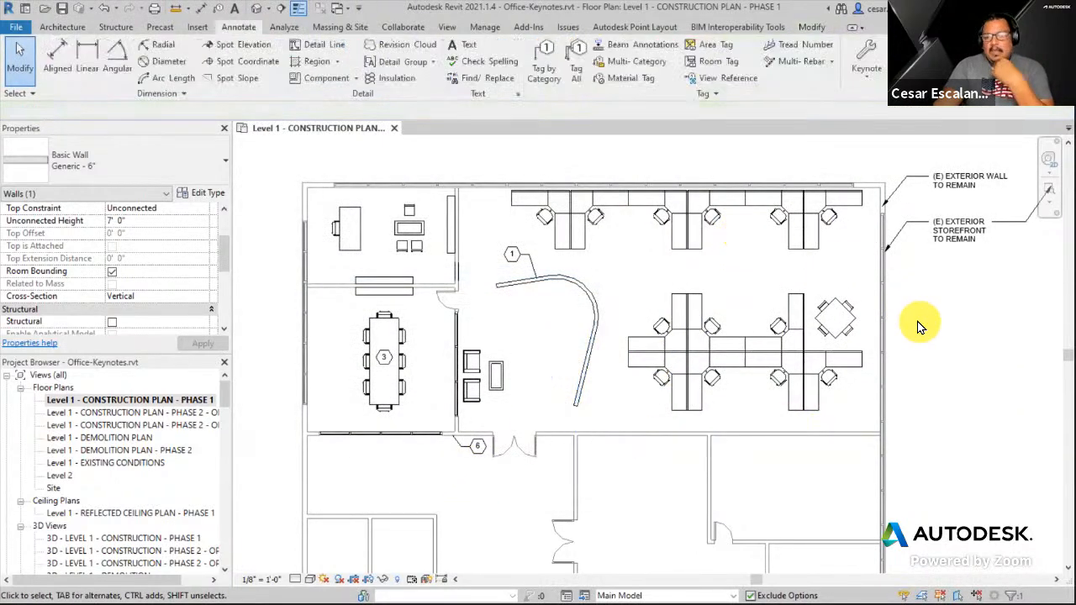
Tag the slanted wall segment with an Element Keynote, placing the tag on the seating area side with a free-end leader.
{"action": "left_click", "coordinate": [866, 67]}
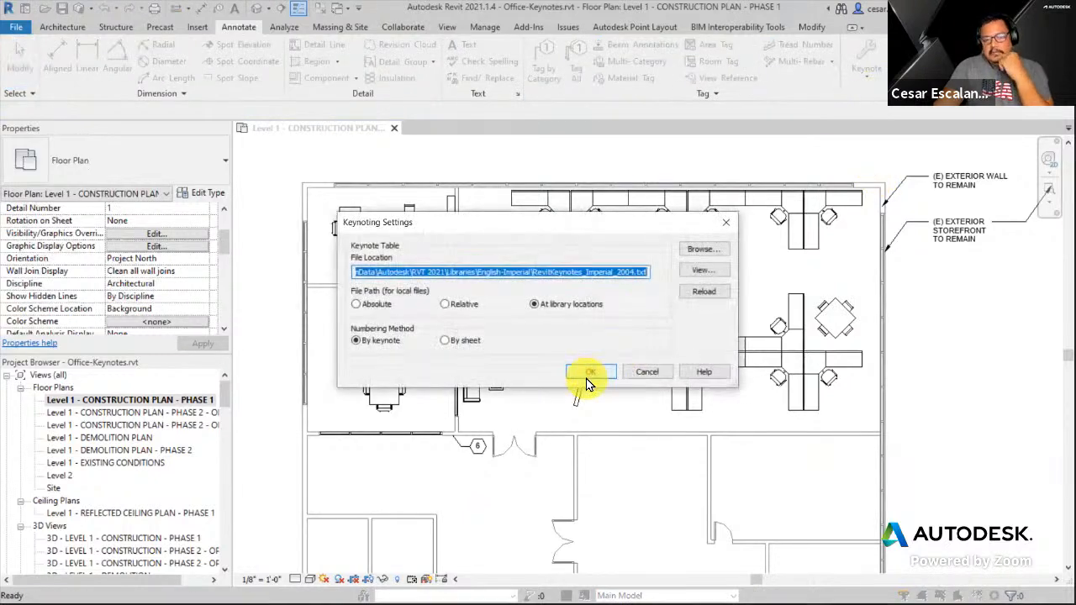
{"action": "left_click", "coordinate": [593, 371]}
{"action": "left_click", "coordinate": [868, 81]}
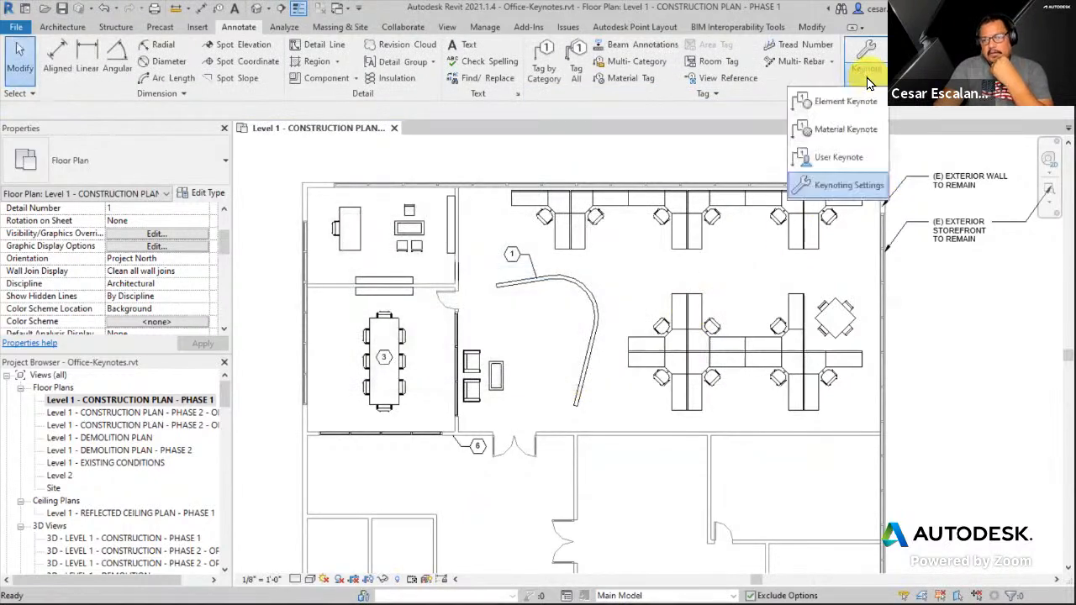
{"action": "left_click", "coordinate": [836, 102]}
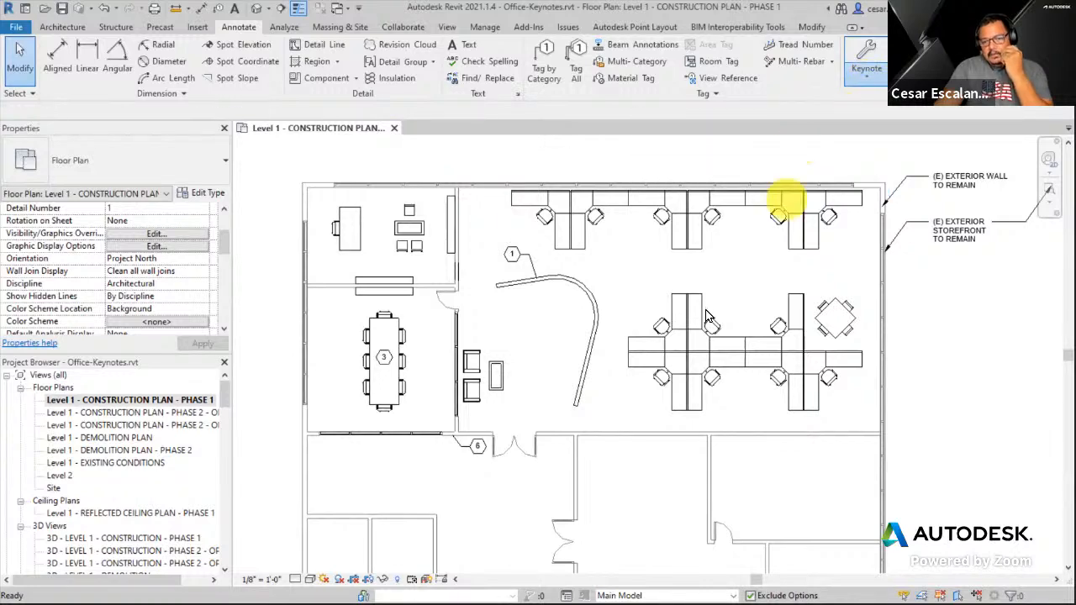
{"action": "left_click", "coordinate": [582, 379]}
{"action": "scroll", "coordinate": [555, 363], "scroll_direction": "up", "scroll_amount": 2}
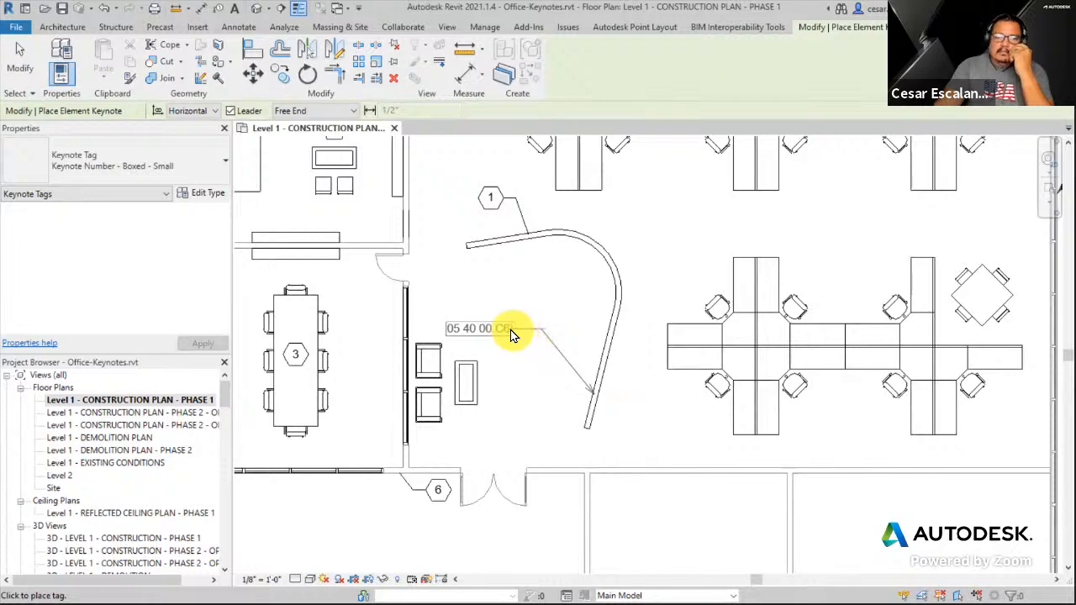
{"action": "left_click", "coordinate": [513, 329]}
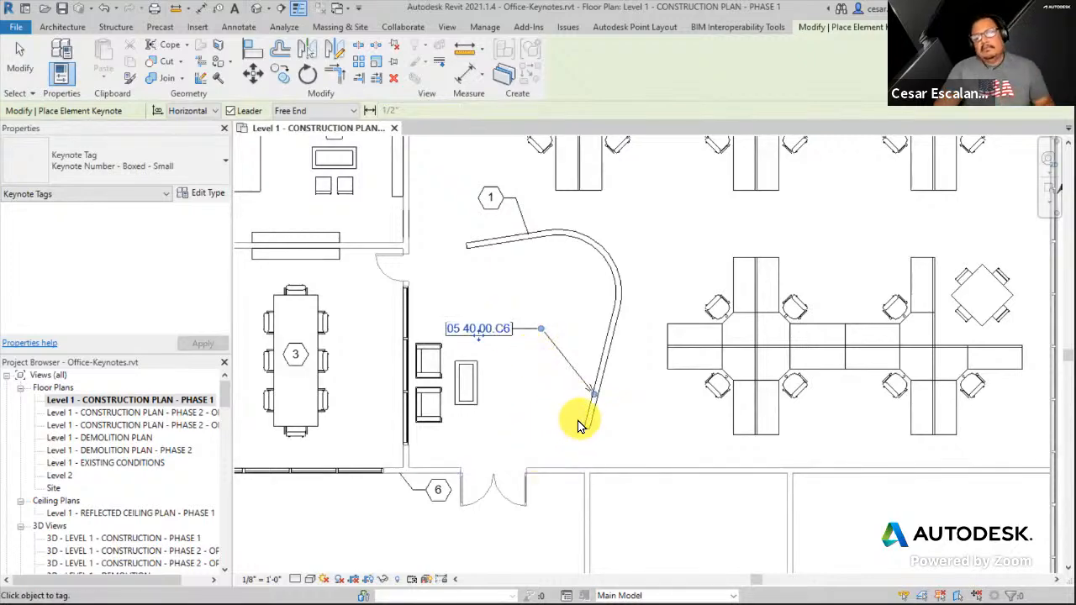
{"action": "scroll", "coordinate": [555, 412], "scroll_direction": "up", "scroll_amount": 1}
{"action": "key", "text": "Escape"}
{"action": "key", "text": "Escape"}
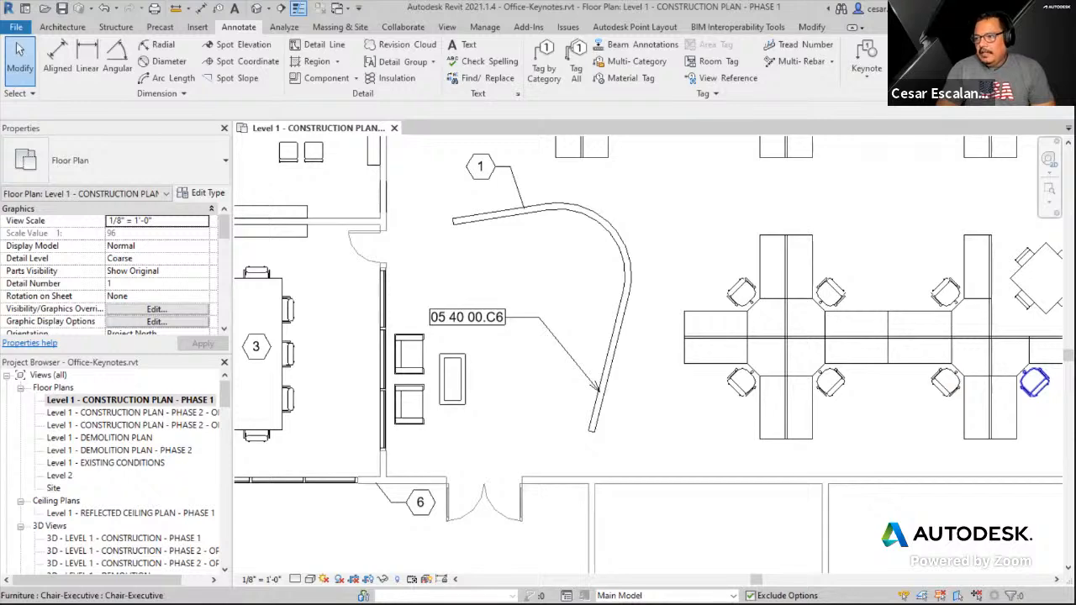
Switch to the RevitKeynotes_Imperial.txt file in Notepad and examine the parent code of the 01200 Price and Payment Procedures entry.
{"action": "key", "text": "alt+Tab"}
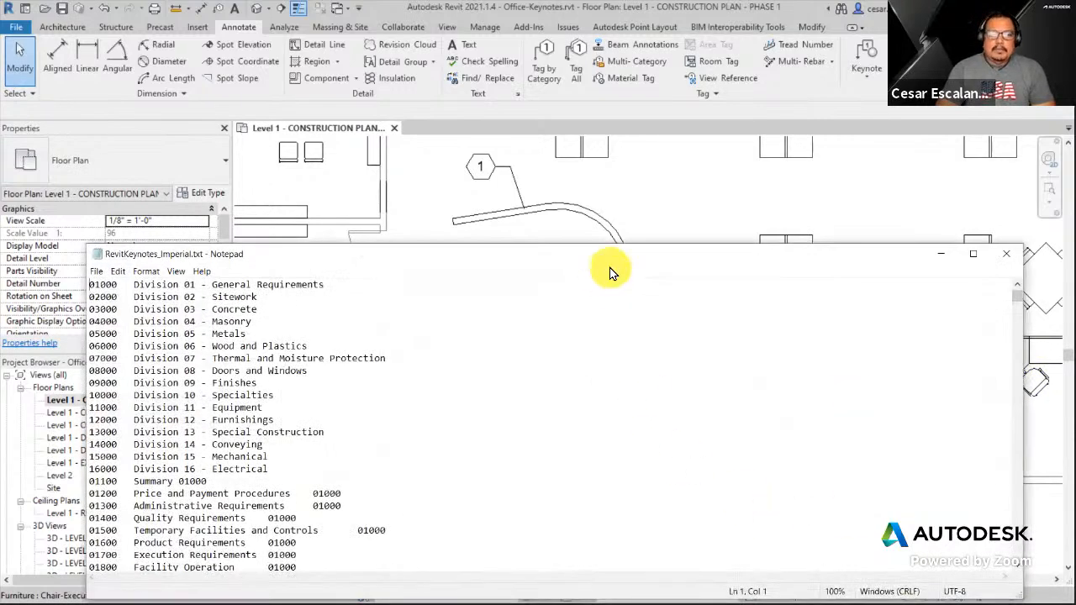
{"action": "left_click_drag", "start_coordinate": [612, 256], "coordinate": [711, 74]}
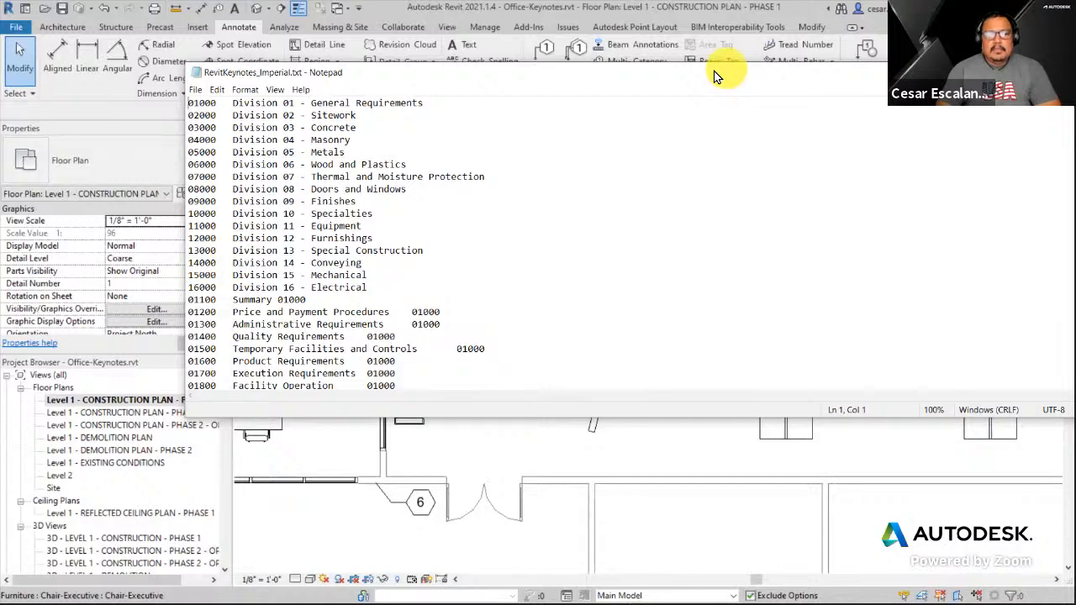
{"action": "left_click_drag", "start_coordinate": [715, 76], "coordinate": [631, 87]}
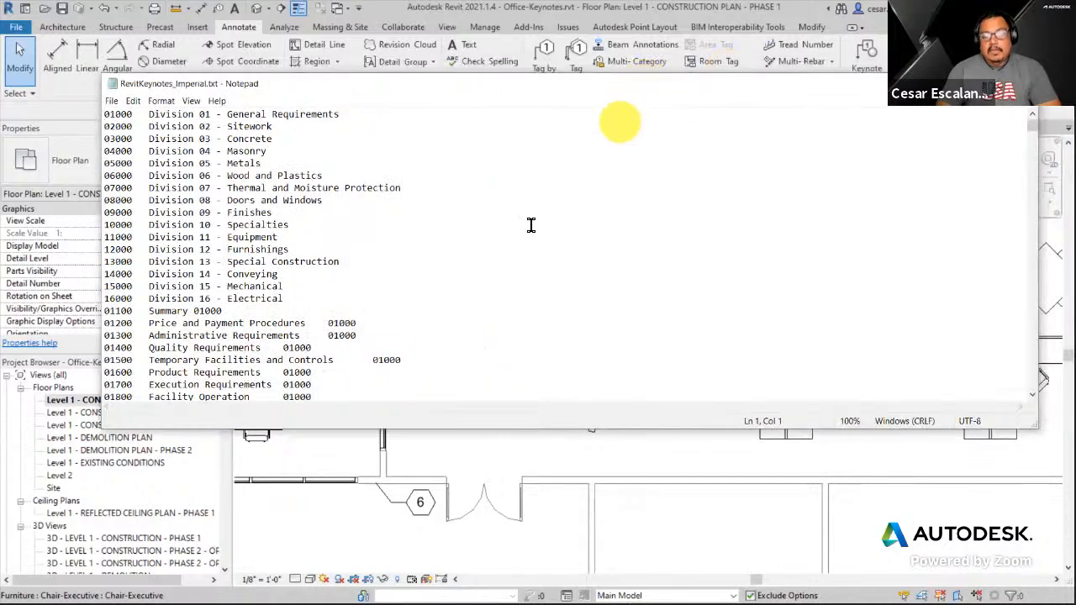
{"action": "left_click", "coordinate": [330, 325]}
{"action": "left_click_drag", "start_coordinate": [330, 326], "coordinate": [372, 319]}
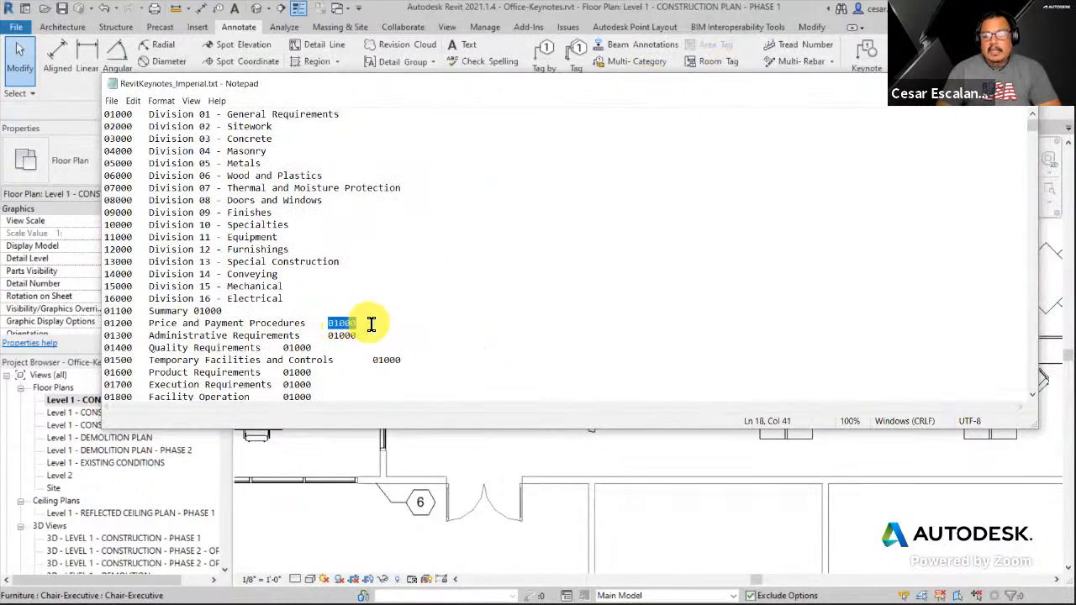
{"action": "left_click", "coordinate": [301, 324]}
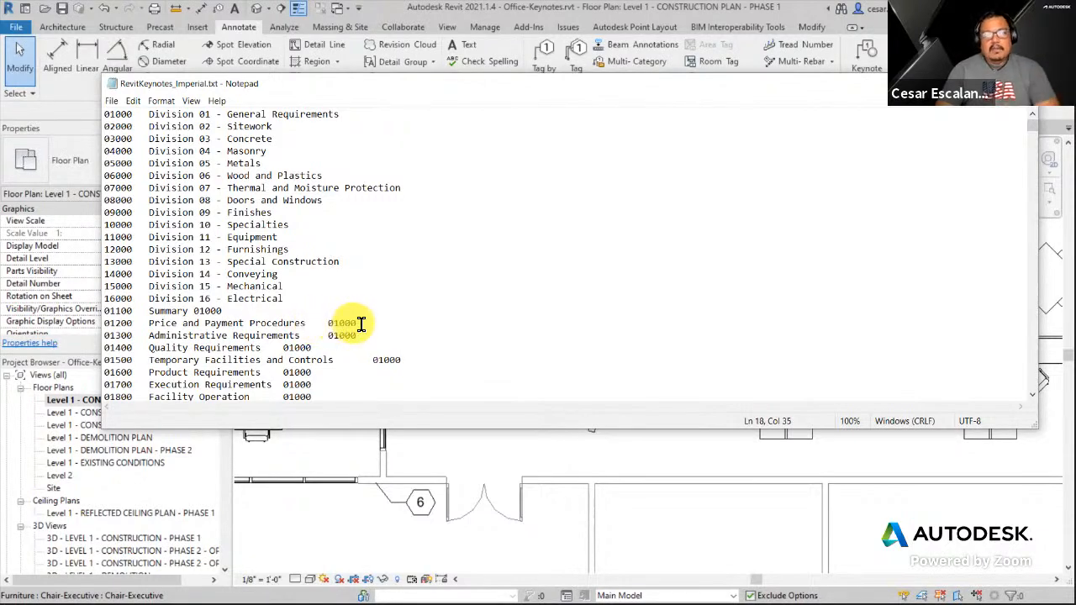
{"action": "left_click", "coordinate": [359, 324]}
{"action": "left_click_drag", "start_coordinate": [358, 324], "coordinate": [331, 325]}
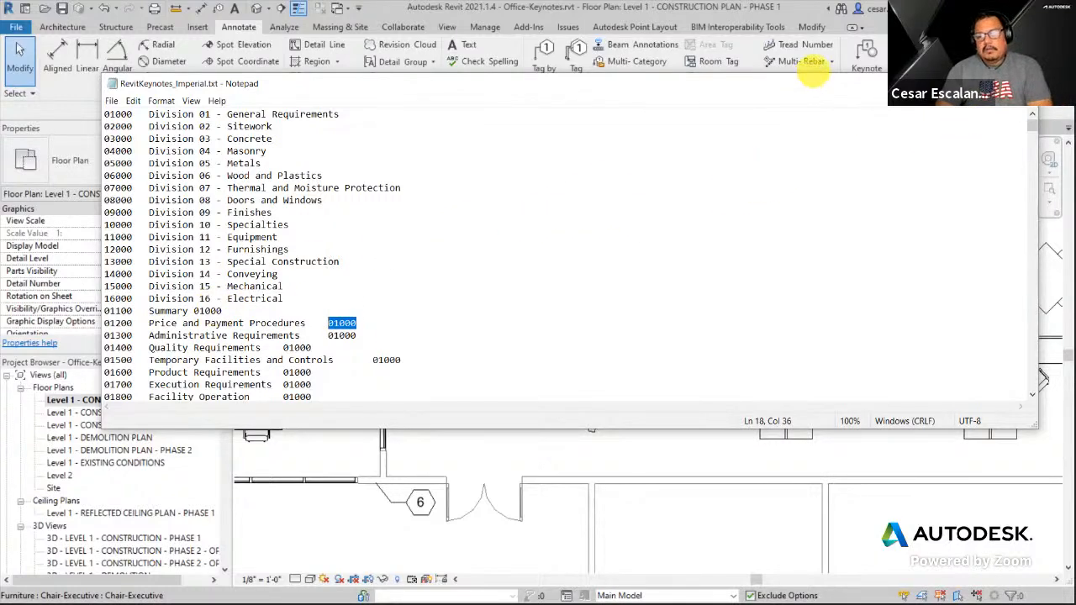
{"action": "left_click", "coordinate": [813, 74]}
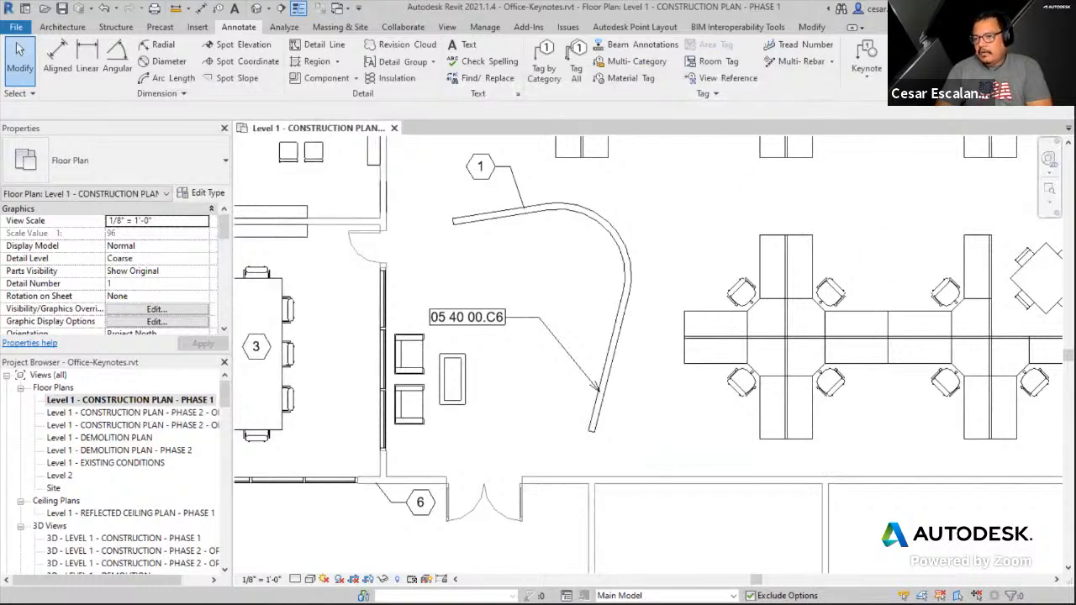
Switch to the browser and look through the Keynote Manager features page on the Revolution Design website.
{"action": "key", "text": "alt+Tab"}
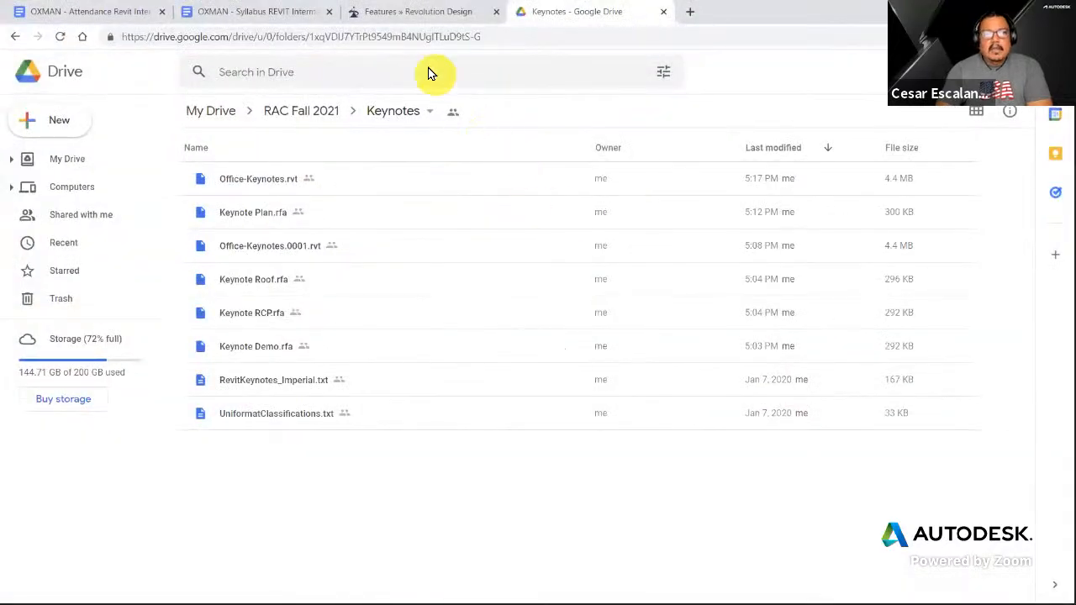
{"action": "left_click", "coordinate": [409, 15]}
{"action": "scroll", "coordinate": [952, 309], "scroll_direction": "up", "scroll_amount": 6}
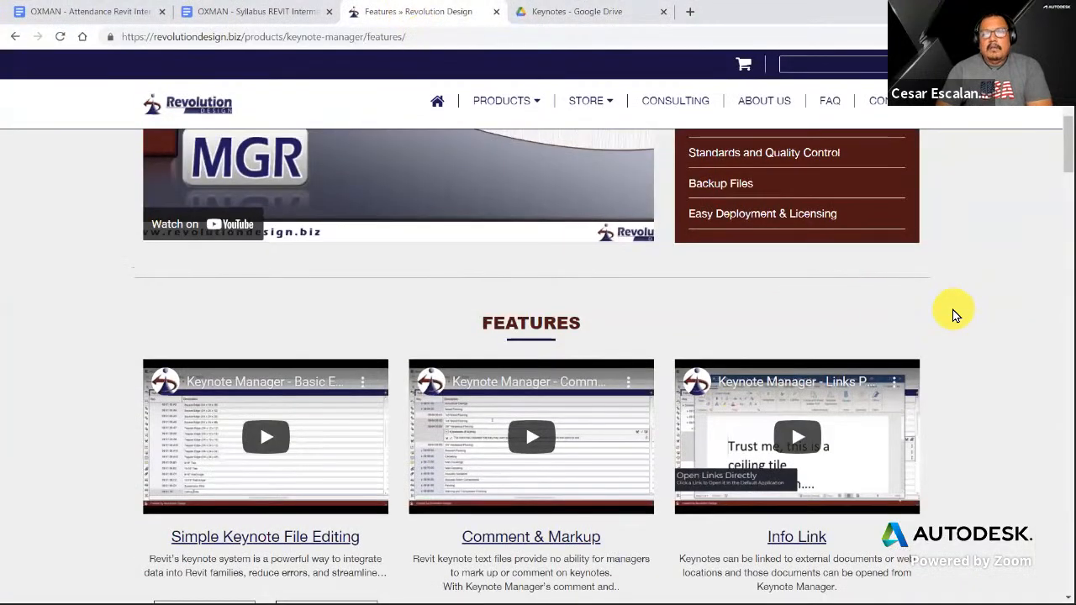
{"action": "scroll", "coordinate": [954, 315], "scroll_direction": "down", "scroll_amount": 3}
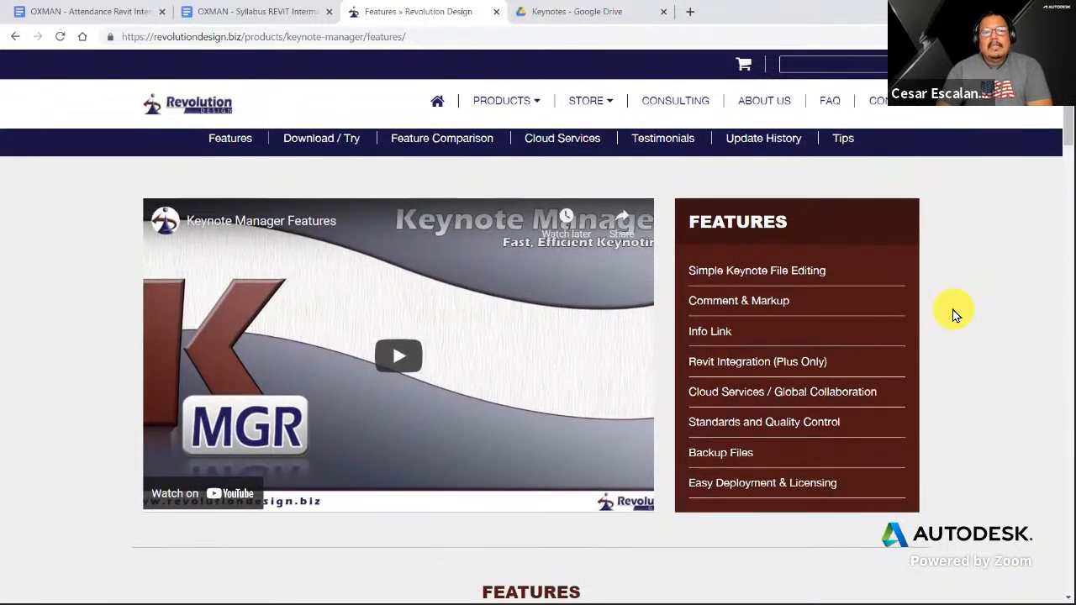
{"action": "scroll", "coordinate": [954, 315], "scroll_direction": "down", "scroll_amount": 1}
{"action": "scroll", "coordinate": [954, 315], "scroll_direction": "down", "scroll_amount": 3}
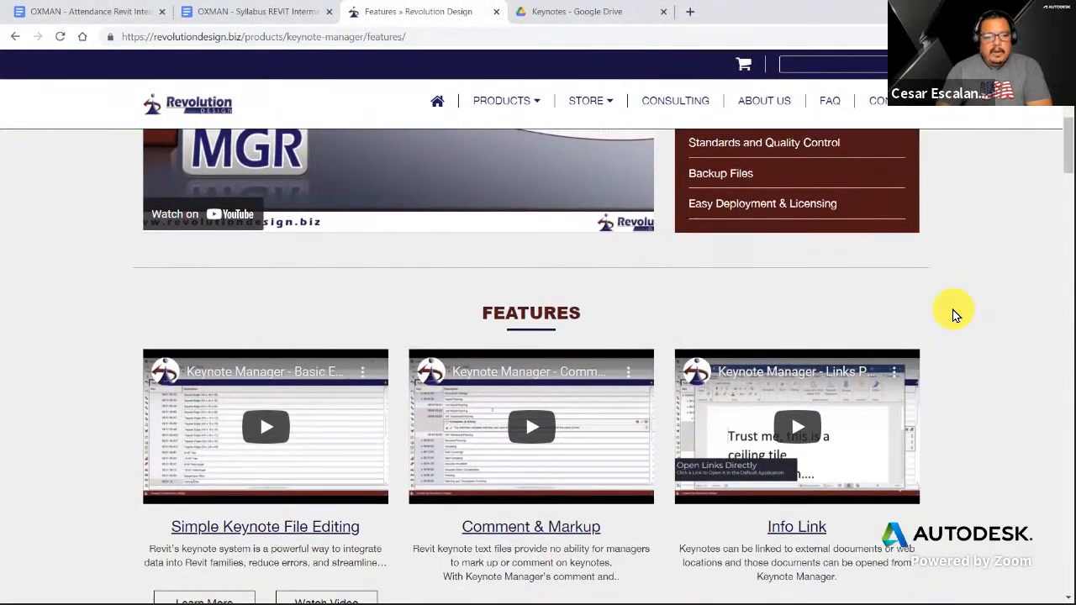
{"action": "scroll", "coordinate": [955, 315], "scroll_direction": "down", "scroll_amount": 1}
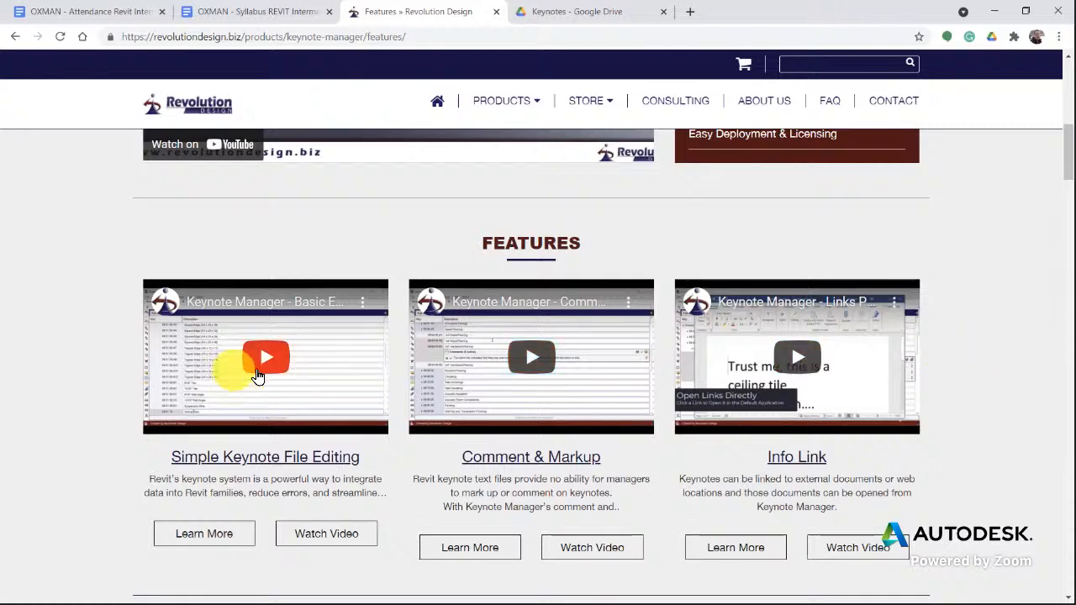
Play the Simple Keynote File Editing feature video in full screen.
{"action": "left_click", "coordinate": [258, 376]}
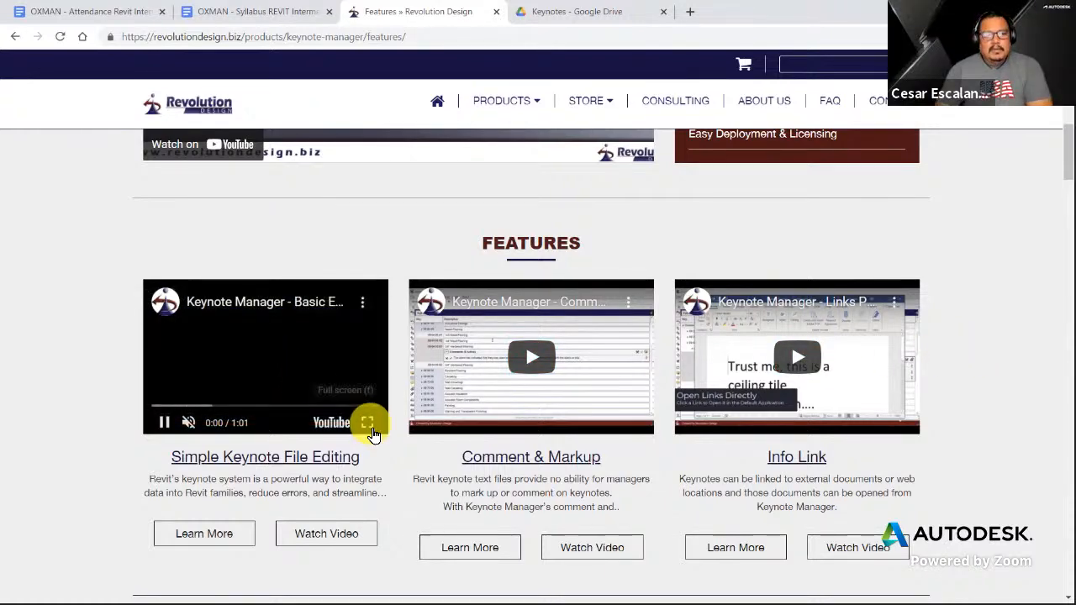
{"action": "left_click", "coordinate": [370, 425]}
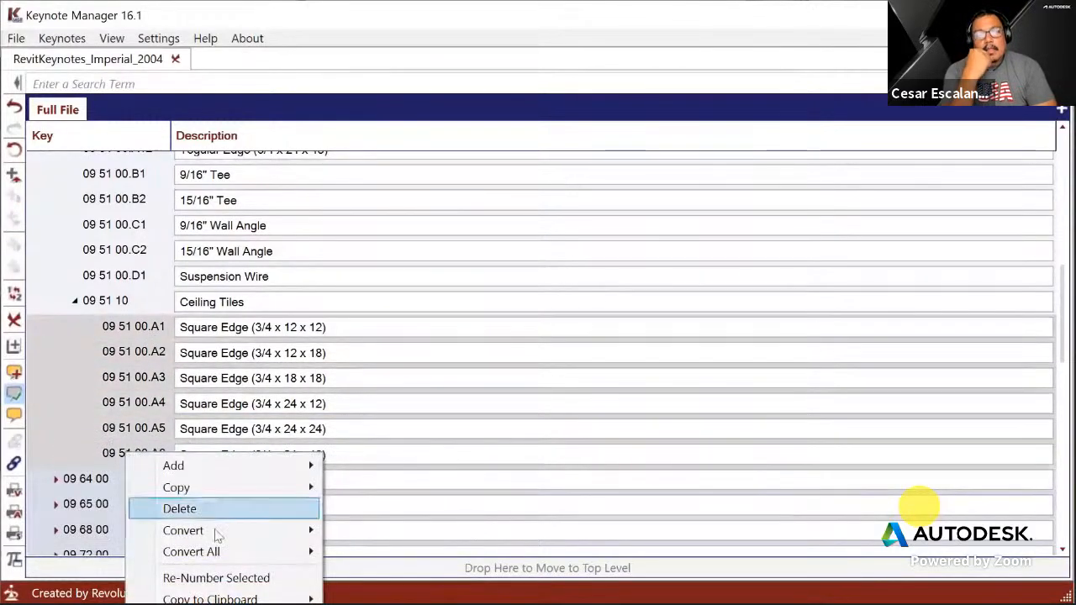
Renumber the selected Square Edge keynotes under Ceiling Tiles, starting at 09 51 10.01 with an increment of 1.
{"action": "left_click", "coordinate": [216, 578]}
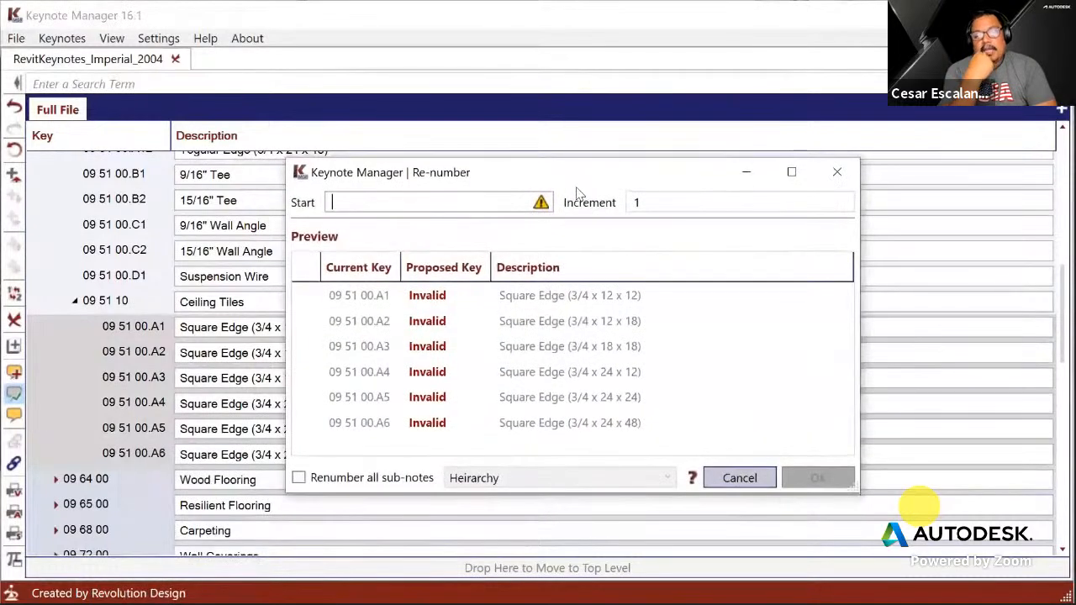
{"action": "type", "text": "09 51 10"}
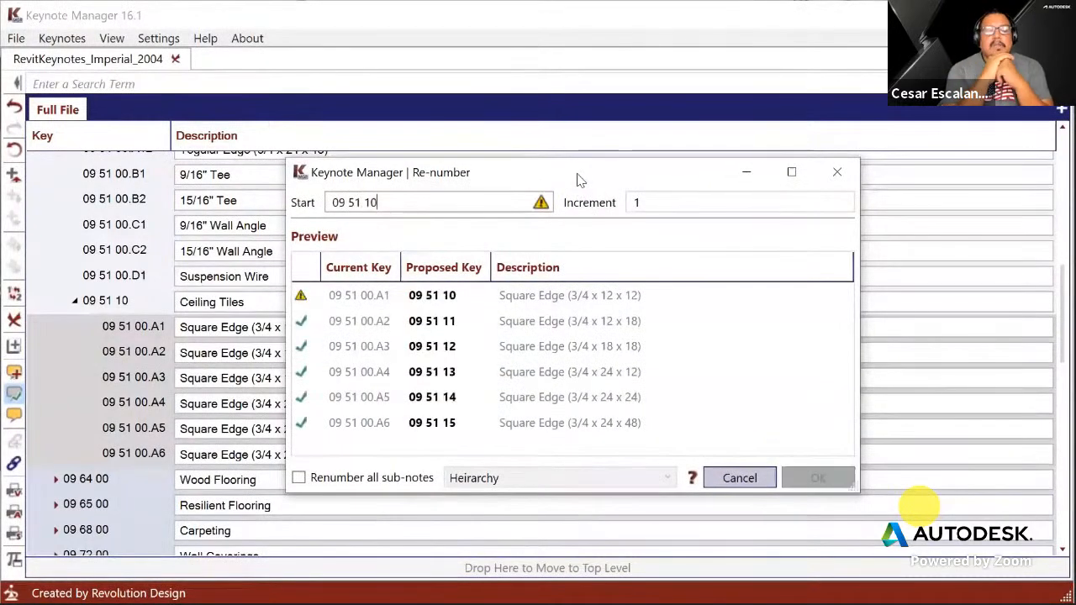
{"action": "type", "text": ".01"}
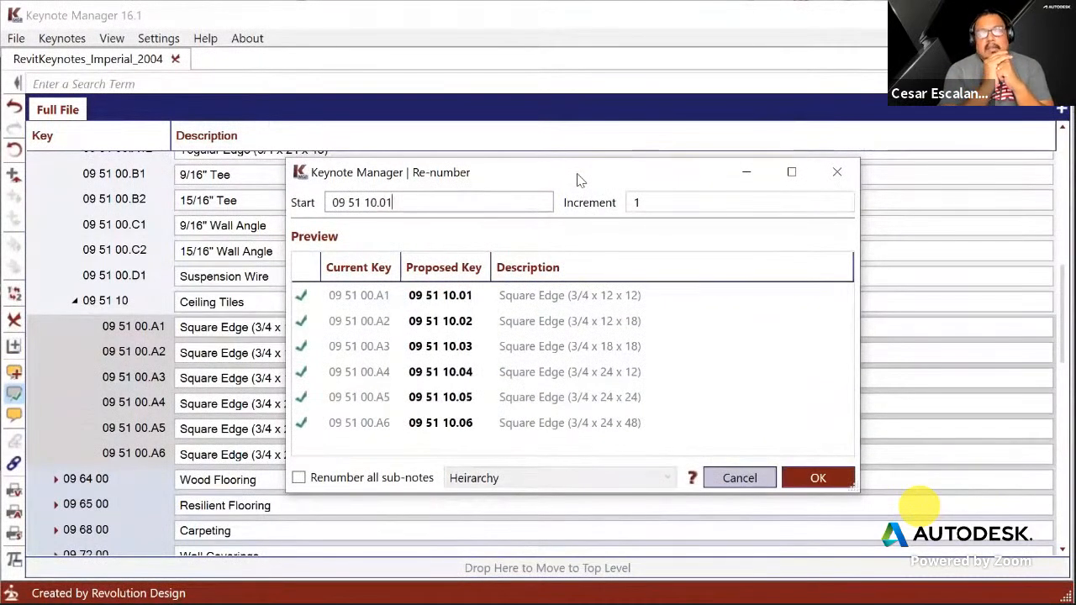
{"action": "left_click", "coordinate": [813, 477]}
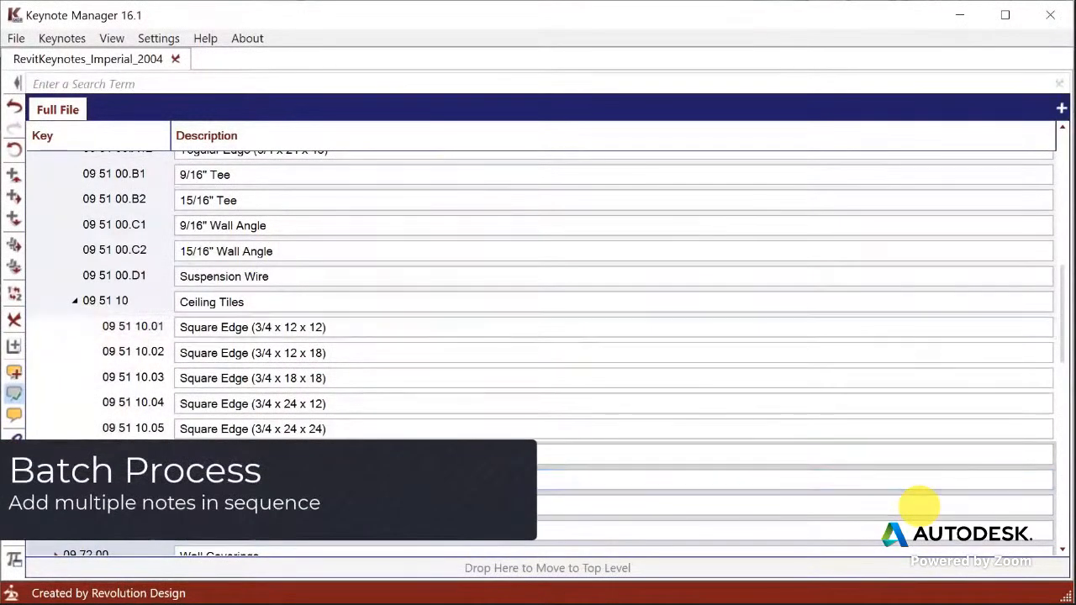
Add 5 keynotes in bulk to the RevitKeynotes_Imperial_2004 file in Keynote Manager.
{"action": "left_click", "coordinate": [12, 219], "text": "ctrl"}
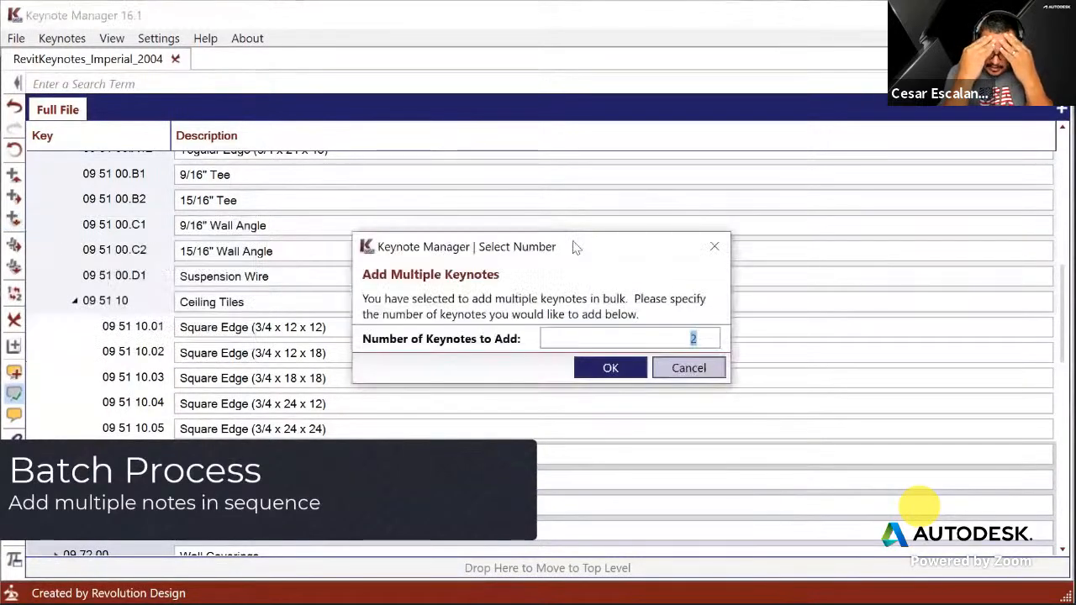
{"action": "type", "text": "5"}
{"action": "key", "text": "Return"}
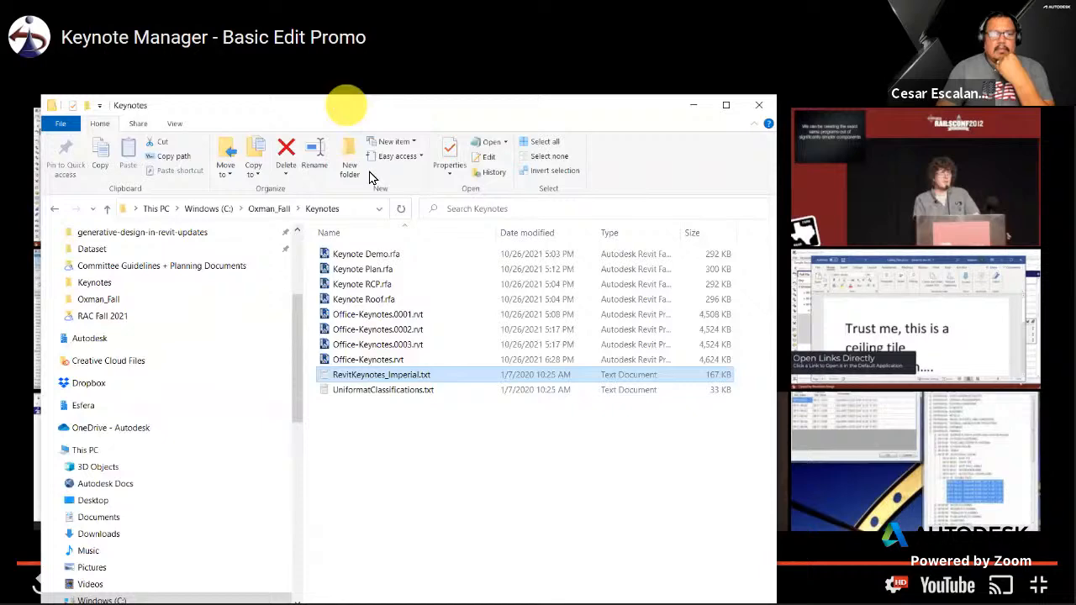
Try to choose another program for opening RevitKeynotes_Imperial.txt from the Keynotes folder, browsing Program Files for it.
{"action": "right_click", "coordinate": [420, 379]}
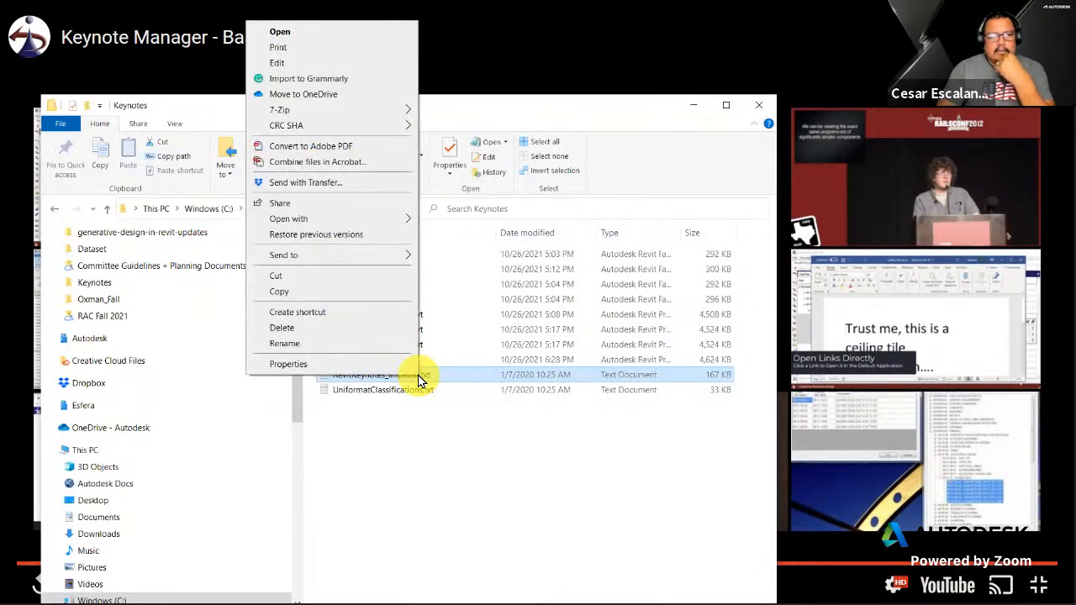
{"action": "mouse_move", "coordinate": [328, 221]}
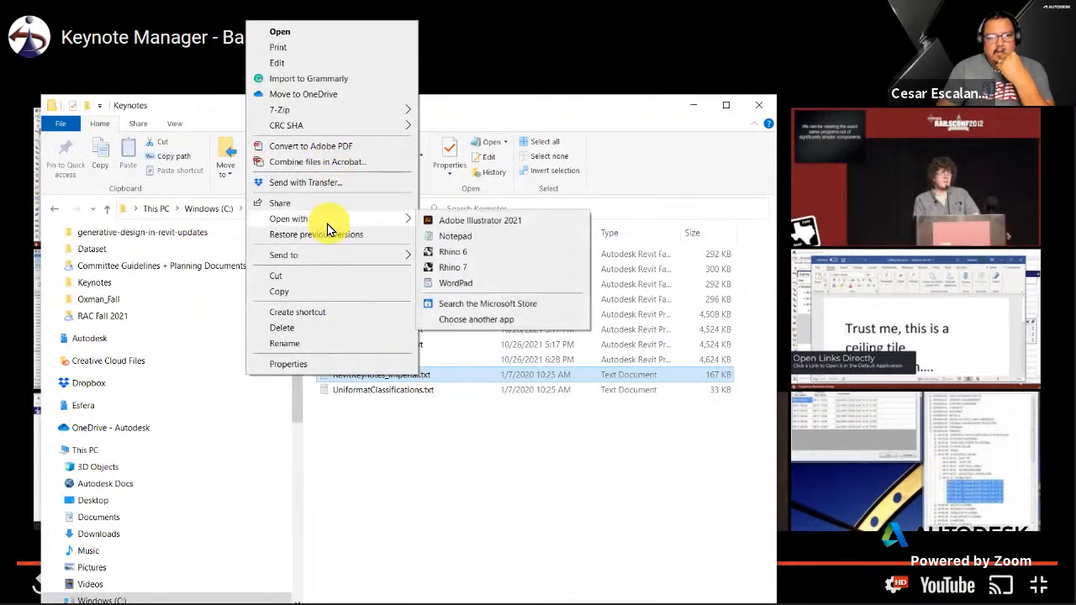
{"action": "left_click", "coordinate": [479, 319]}
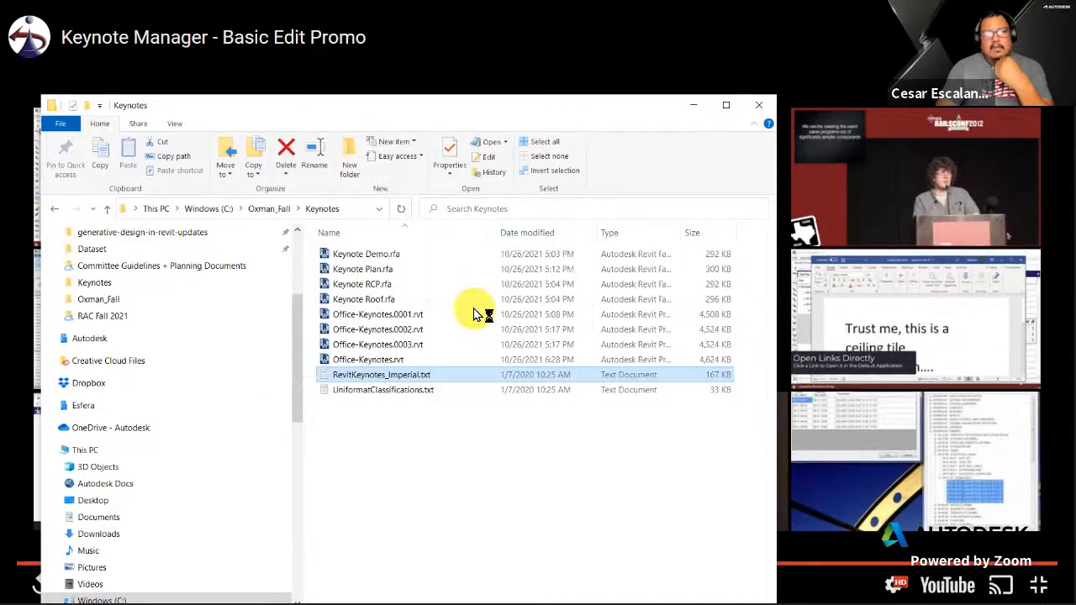
{"action": "right_click", "coordinate": [483, 382]}
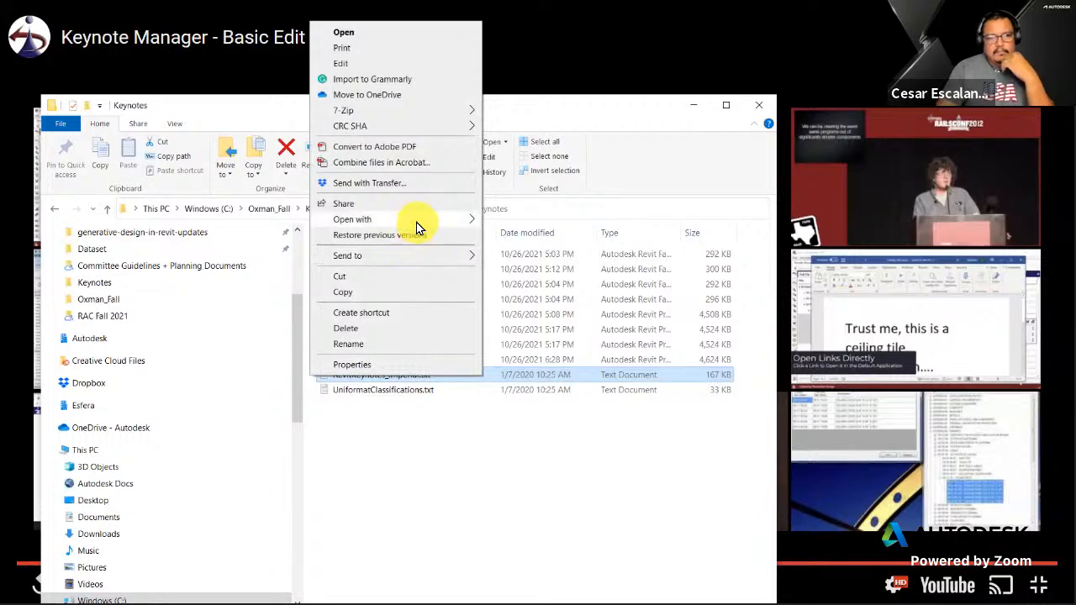
{"action": "mouse_move", "coordinate": [421, 220]}
{"action": "left_click", "coordinate": [560, 323]}
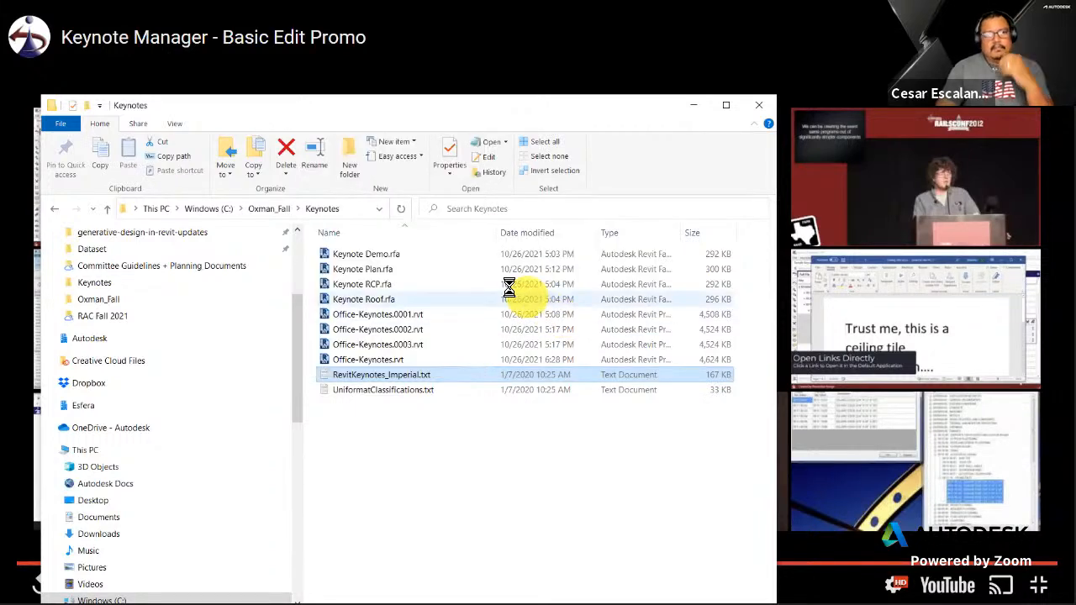
{"action": "scroll", "coordinate": [572, 379], "scroll_direction": "down", "scroll_amount": 2}
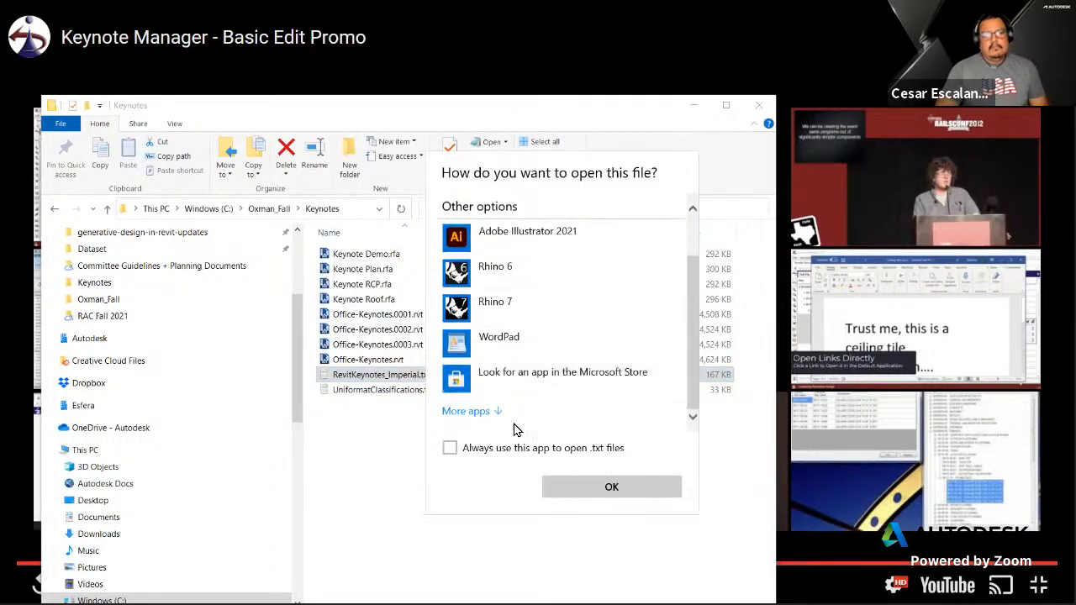
{"action": "left_click", "coordinate": [478, 412]}
{"action": "scroll", "coordinate": [572, 404], "scroll_direction": "down", "scroll_amount": 5}
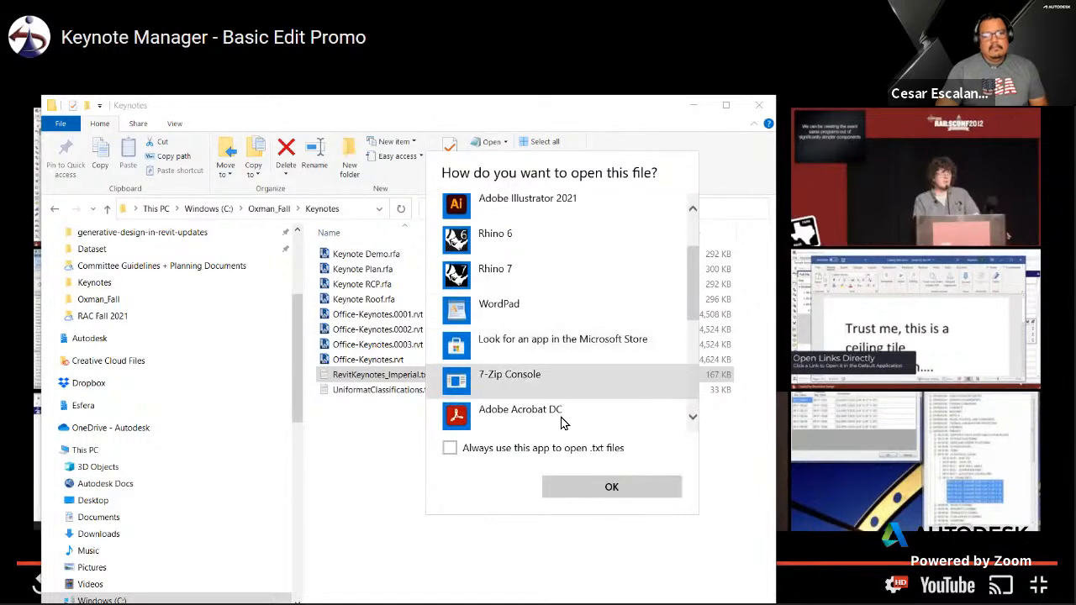
{"action": "left_click", "coordinate": [578, 413]}
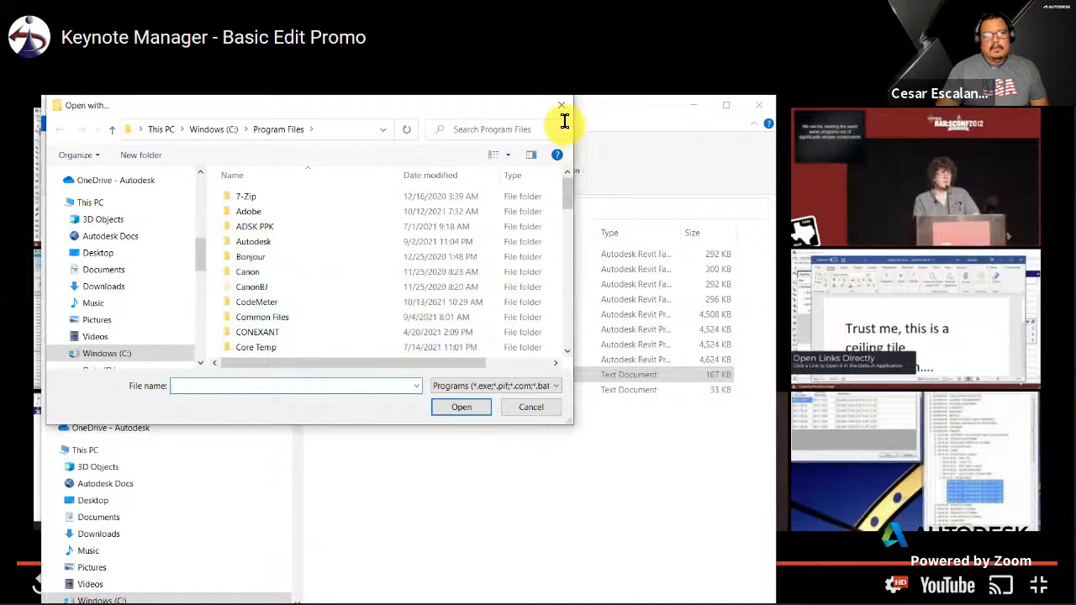
{"action": "left_click", "coordinate": [558, 110]}
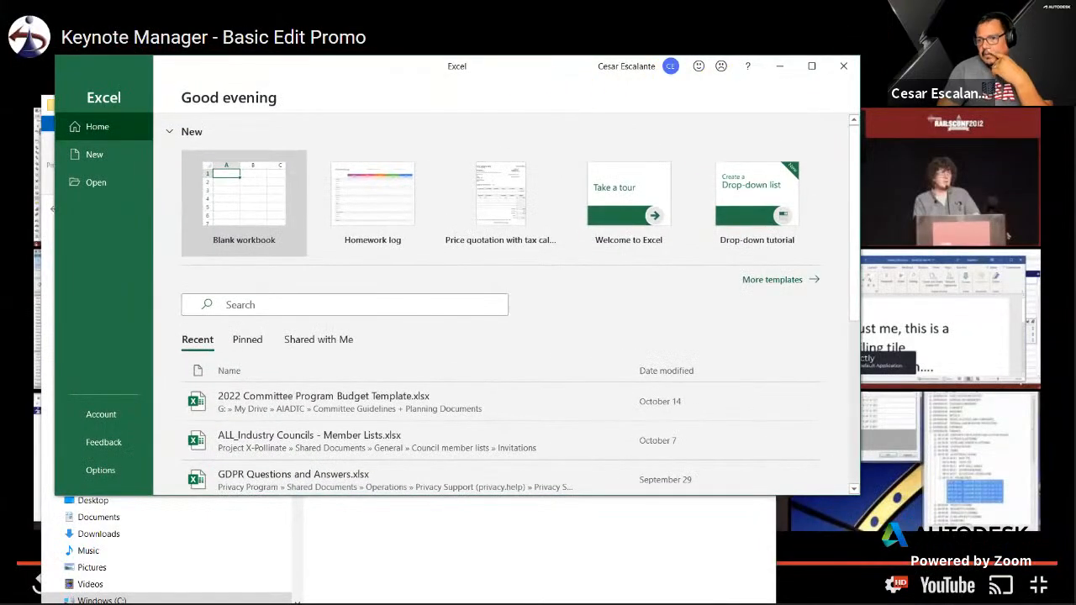
Return to the Keynotes folder and try to open RevitKeynotes_Imperial.txt in the Excel window behind it.
{"action": "key", "text": "alt+Tab"}
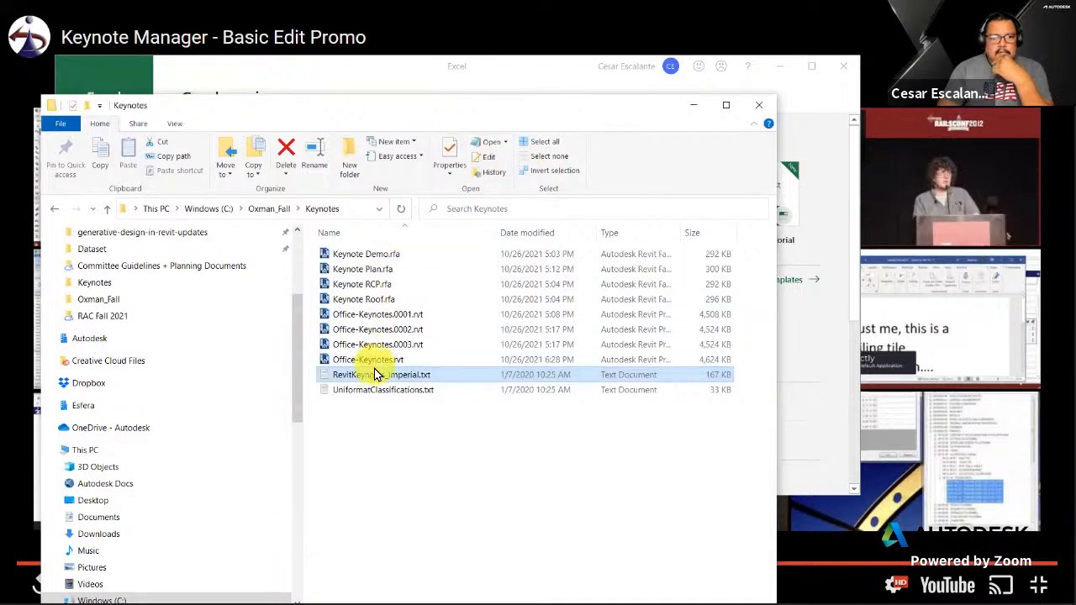
{"action": "left_click_drag", "start_coordinate": [483, 322], "coordinate": [808, 137]}
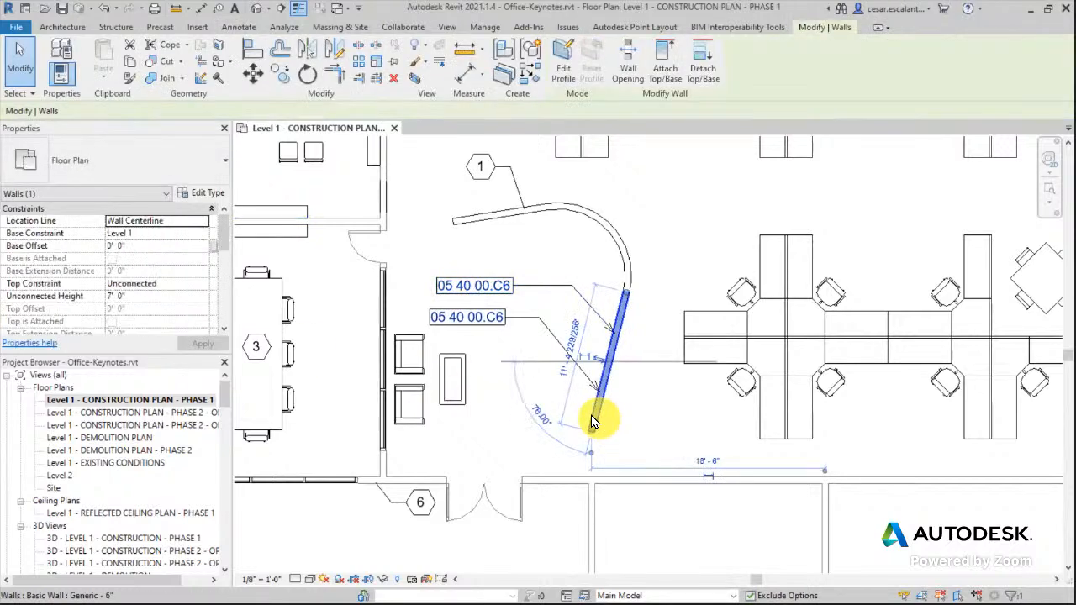
Look through the slanted wall's type properties without changing them, and check the wall segment that the two keynote tags point to.
{"action": "left_click", "coordinate": [217, 196]}
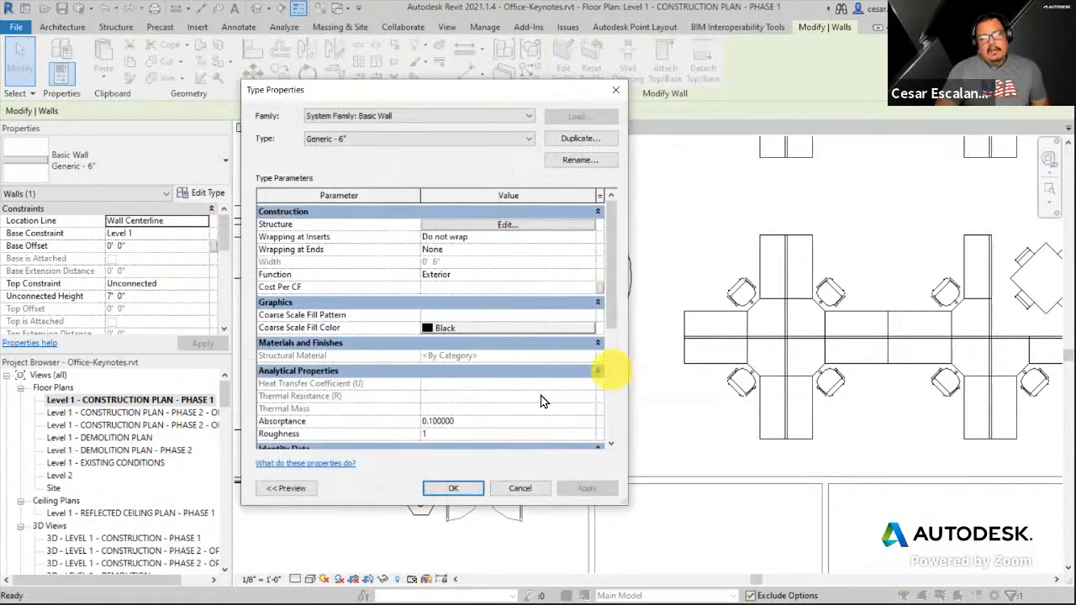
{"action": "scroll", "coordinate": [493, 427], "scroll_direction": "down", "scroll_amount": 5}
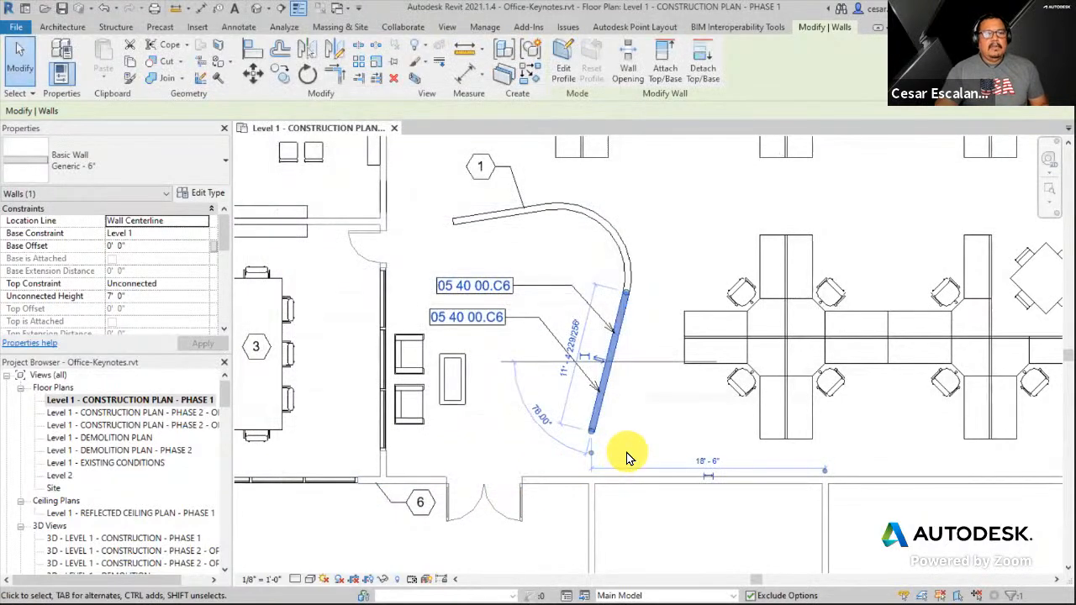
{"action": "key", "text": "Escape"}
{"action": "scroll", "coordinate": [630, 425], "scroll_direction": "up", "scroll_amount": 2}
{"action": "middle_click_drag", "start_coordinate": [626, 422], "coordinate": [699, 373]}
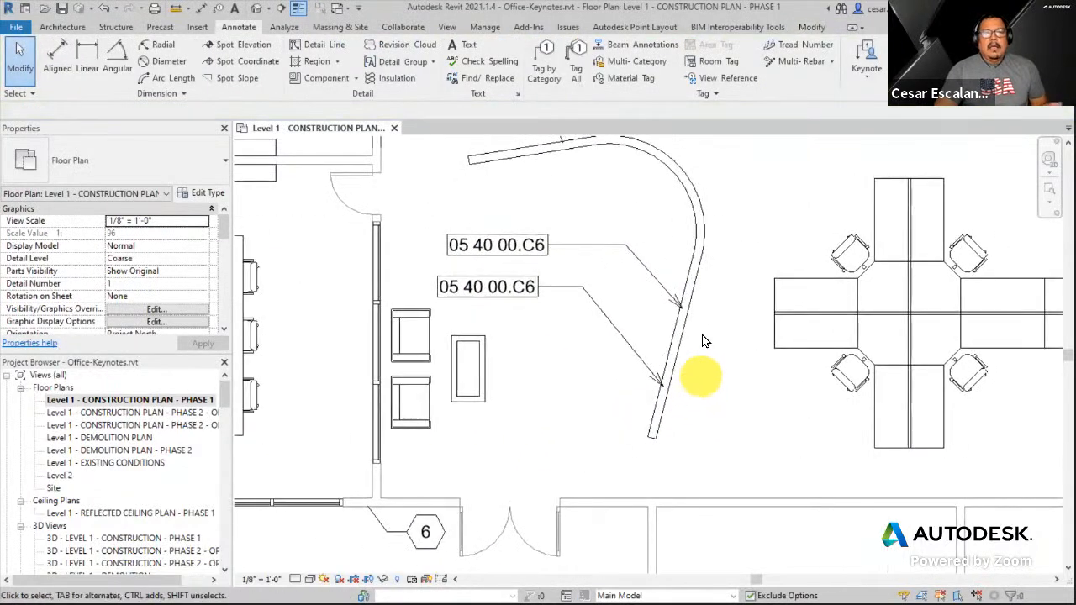
{"action": "left_click", "coordinate": [678, 374]}
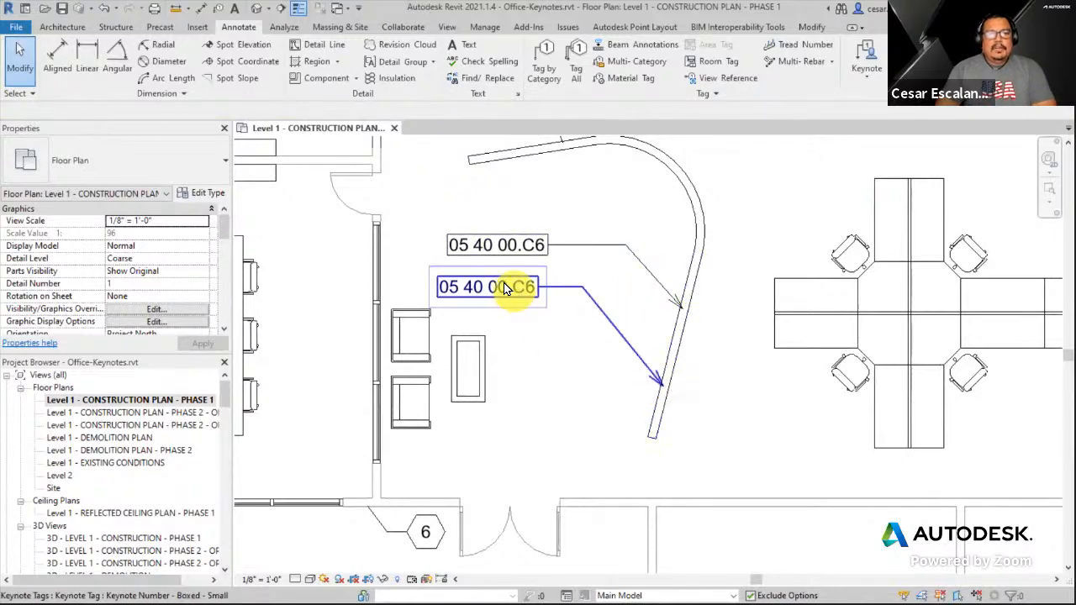
{"action": "left_click", "coordinate": [679, 354]}
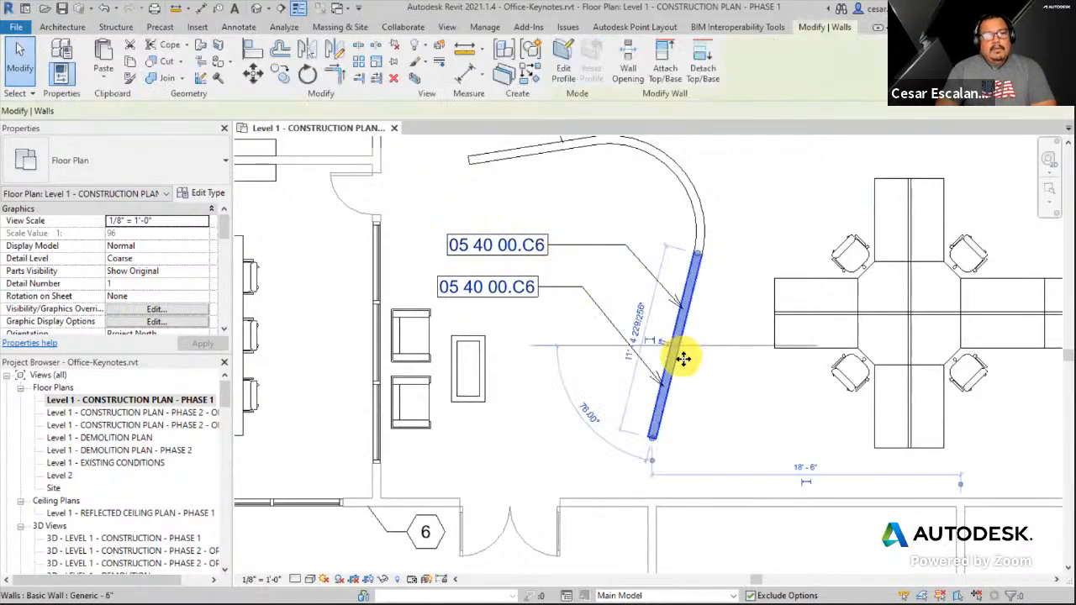
{"action": "left_click", "coordinate": [729, 421]}
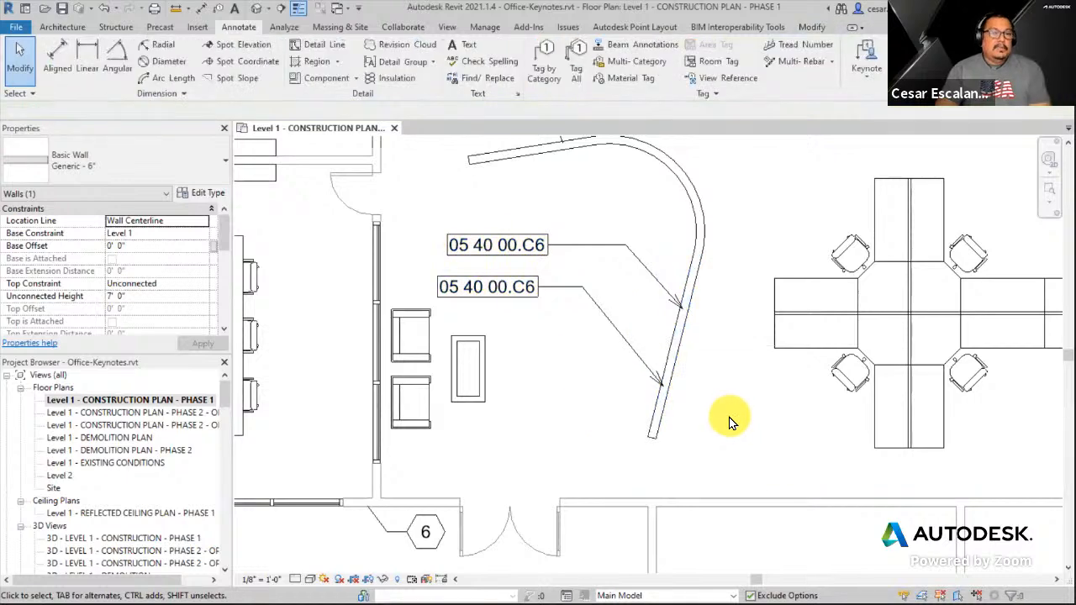
Tag the lower end of the slanted wall with an Element Keynote, placing the tag on the workstation side with a free-end leader.
{"action": "left_click", "coordinate": [866, 65]}
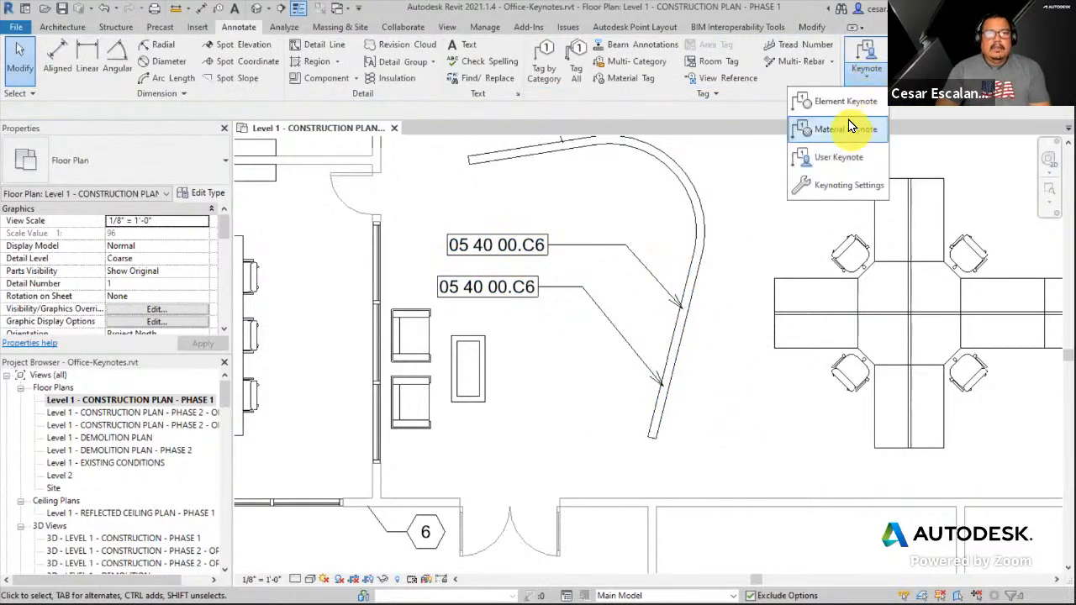
{"action": "left_click", "coordinate": [816, 101]}
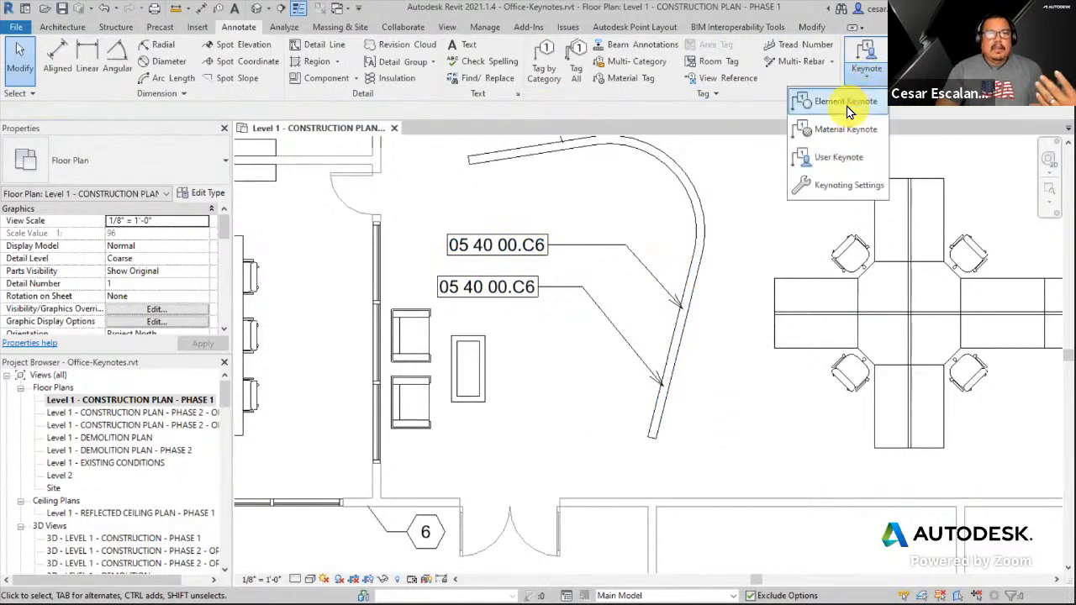
{"action": "left_click", "coordinate": [664, 414]}
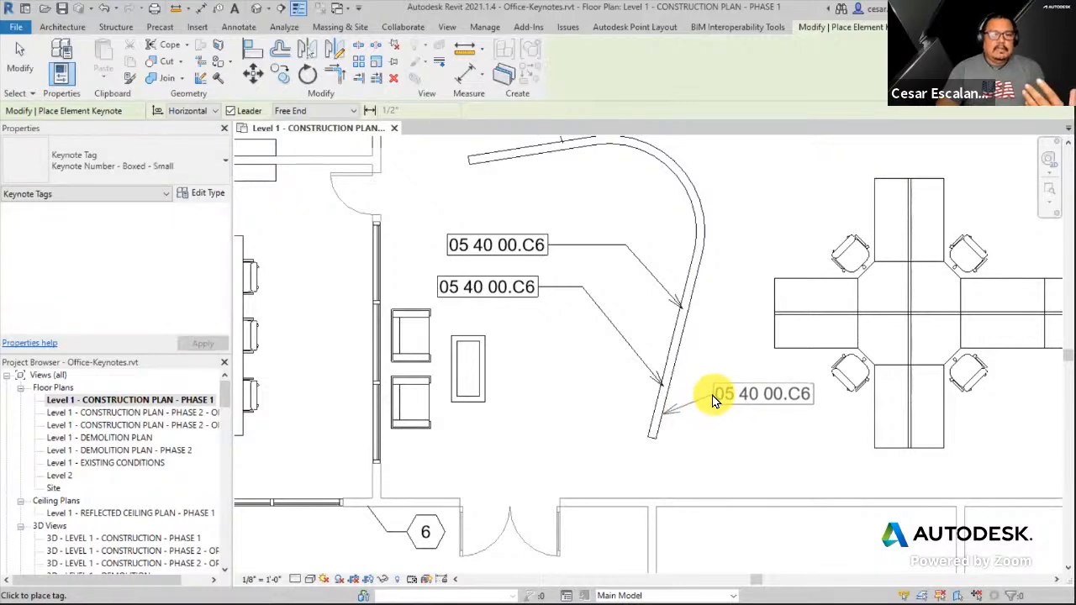
{"action": "left_click", "coordinate": [745, 395]}
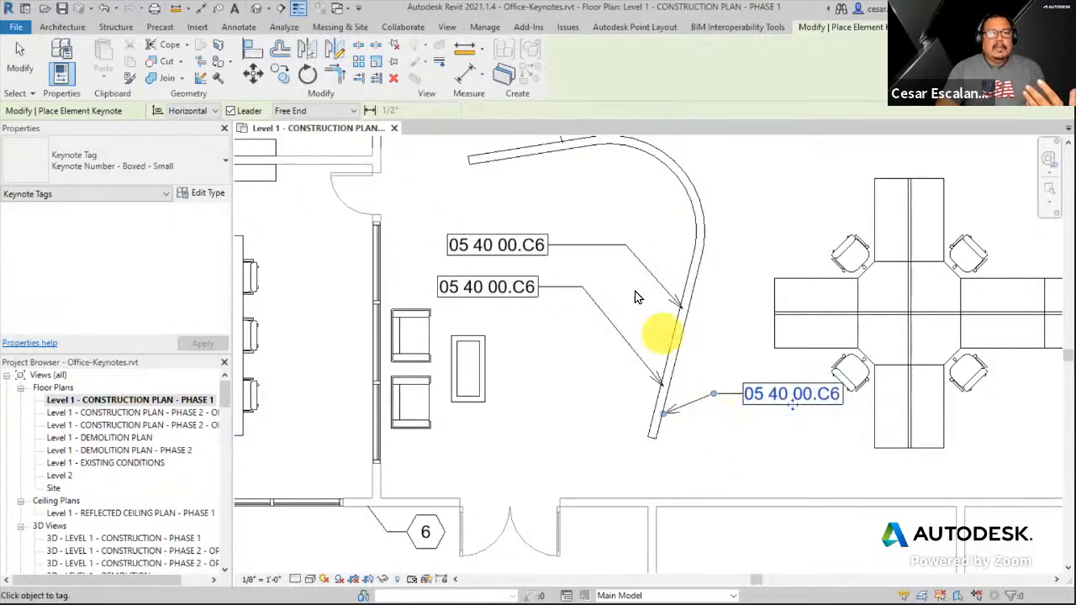
{"action": "key", "text": "Escape"}
{"action": "key", "text": "Escape"}
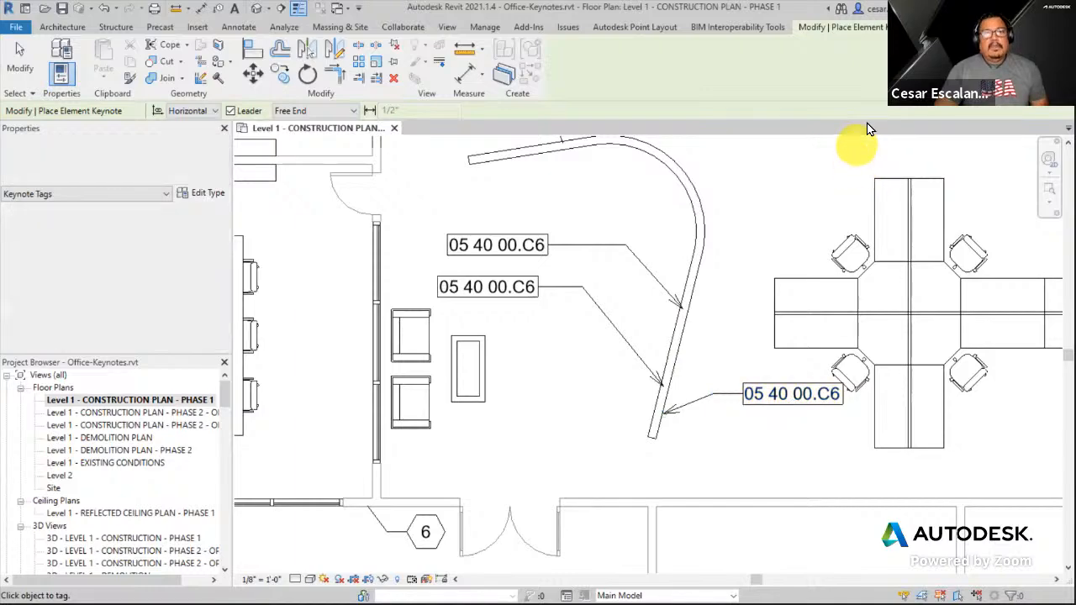
Place a User Keynote tag with a free-end leader on the slanted wall's upper end, above the existing tags, without choosing a keynote.
{"action": "left_click", "coordinate": [867, 76]}
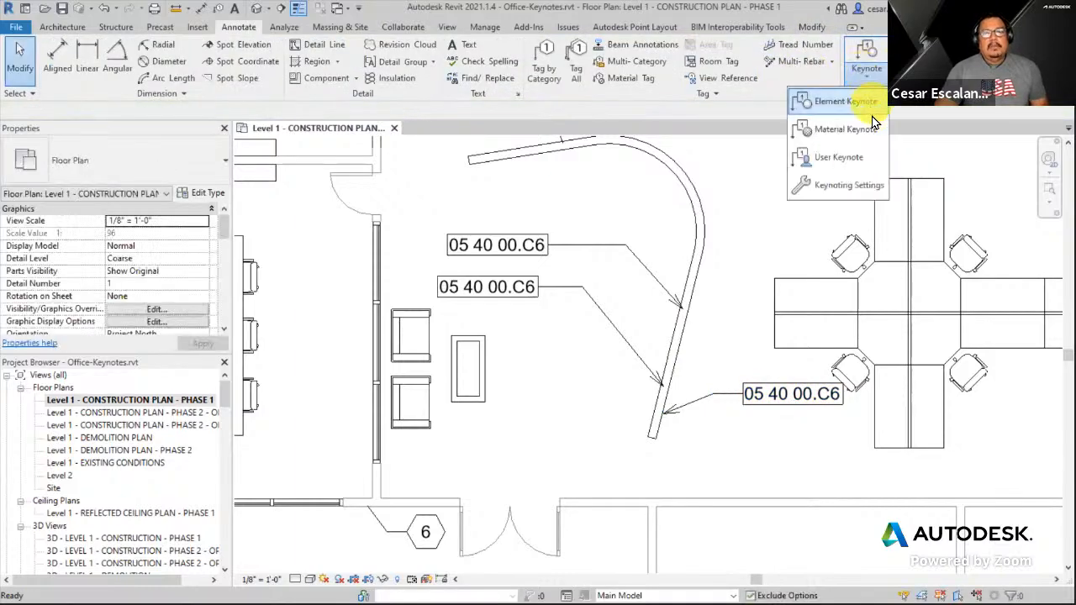
{"action": "left_click", "coordinate": [859, 157]}
{"action": "left_click", "coordinate": [698, 269]}
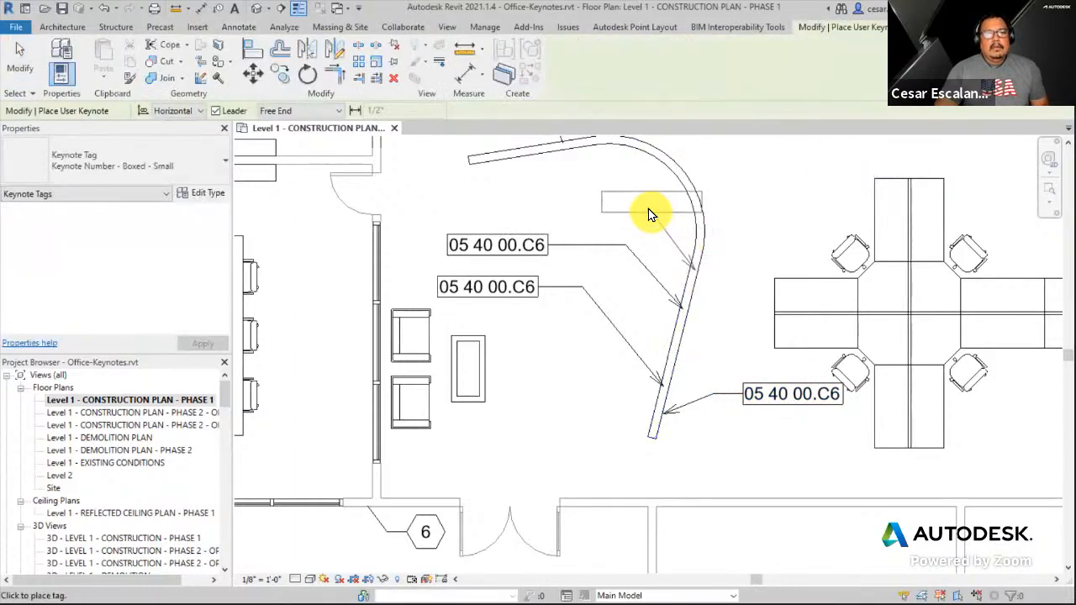
{"action": "left_click", "coordinate": [562, 210]}
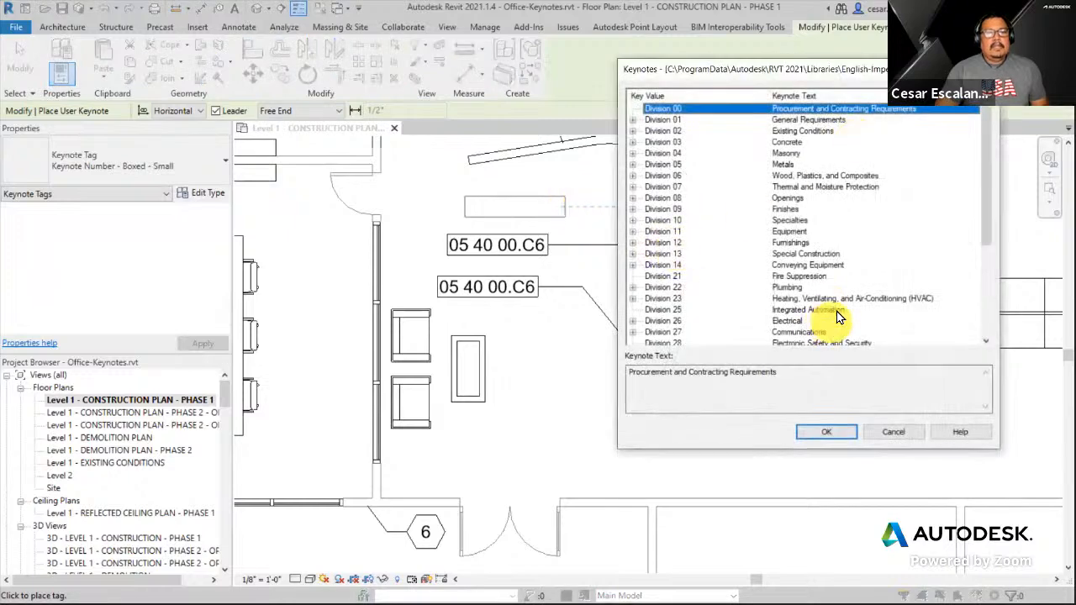
{"action": "left_click", "coordinate": [894, 432]}
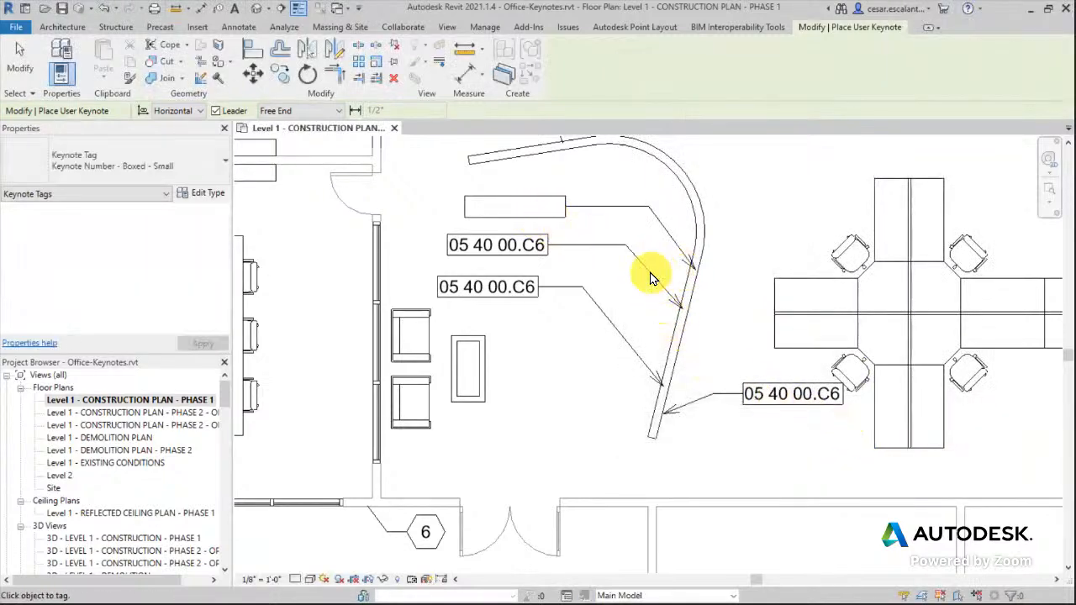
{"action": "key", "text": "Escape"}
{"action": "key", "text": "Escape"}
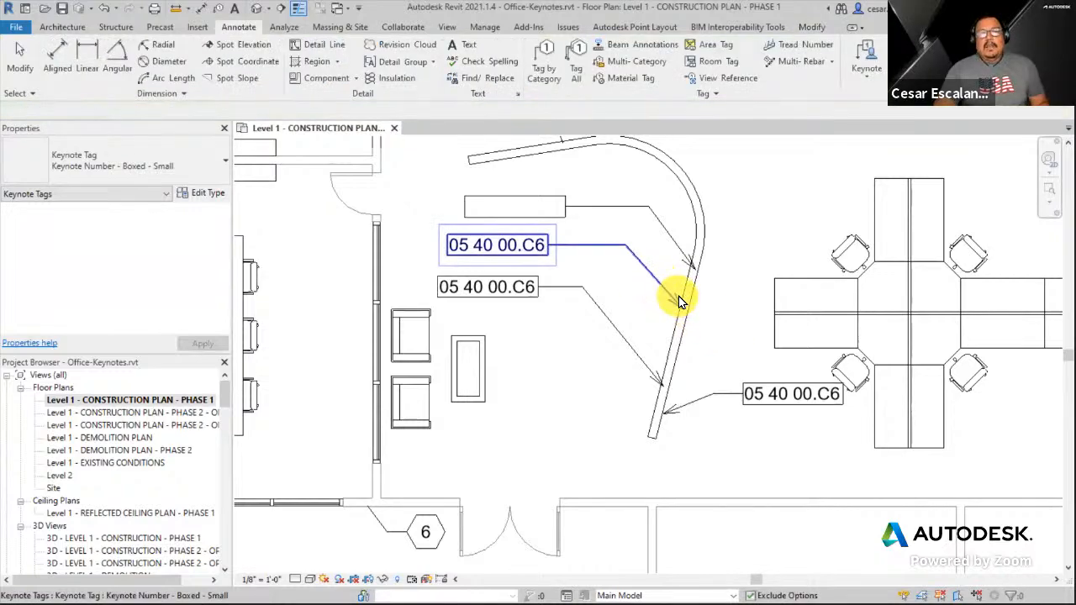
Inspect the properties of the middle User Keynote tag, and look through the slanted wall's type properties without changing them.
{"action": "left_click", "coordinate": [675, 301]}
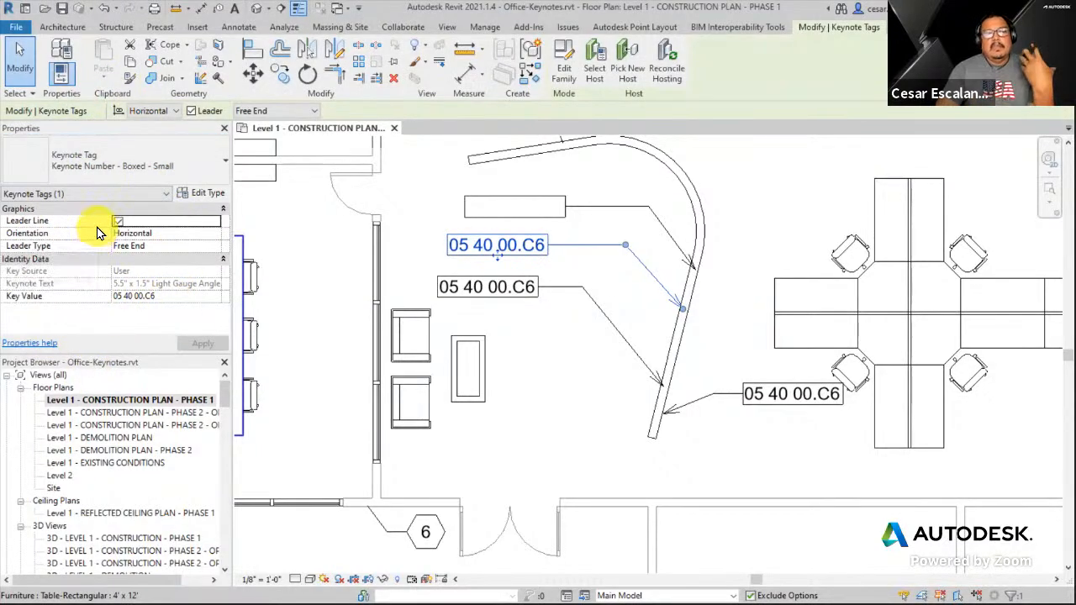
{"action": "left_click", "coordinate": [547, 446]}
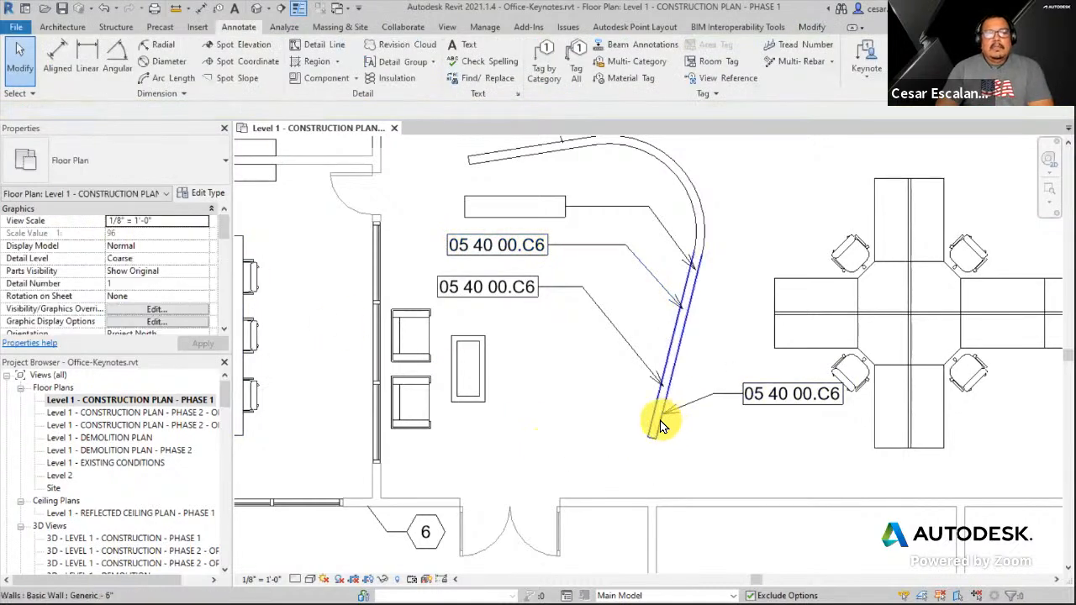
{"action": "left_click", "coordinate": [660, 429]}
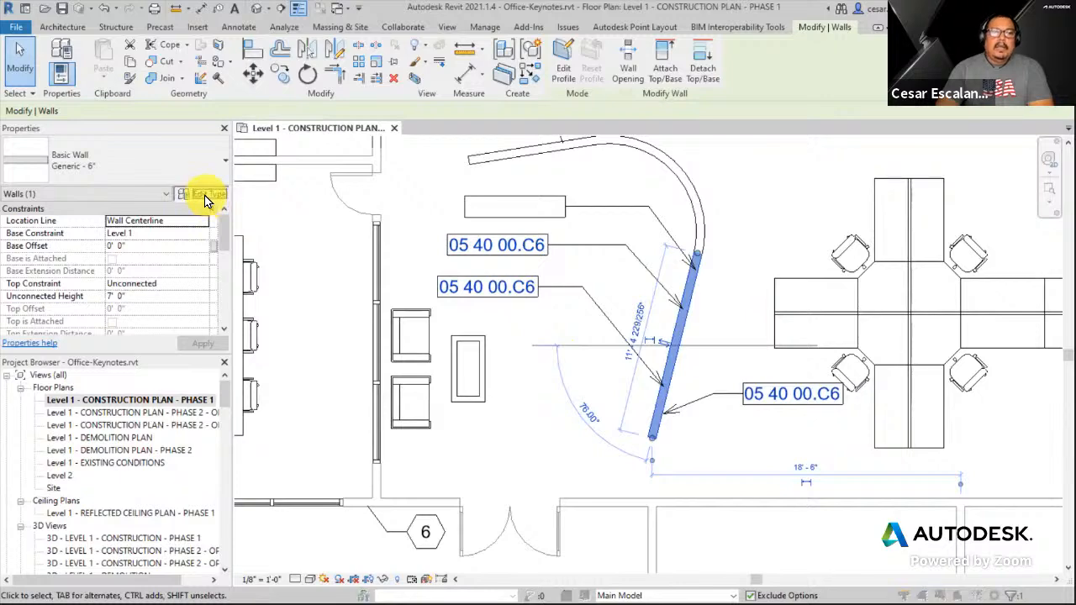
{"action": "left_click", "coordinate": [204, 195]}
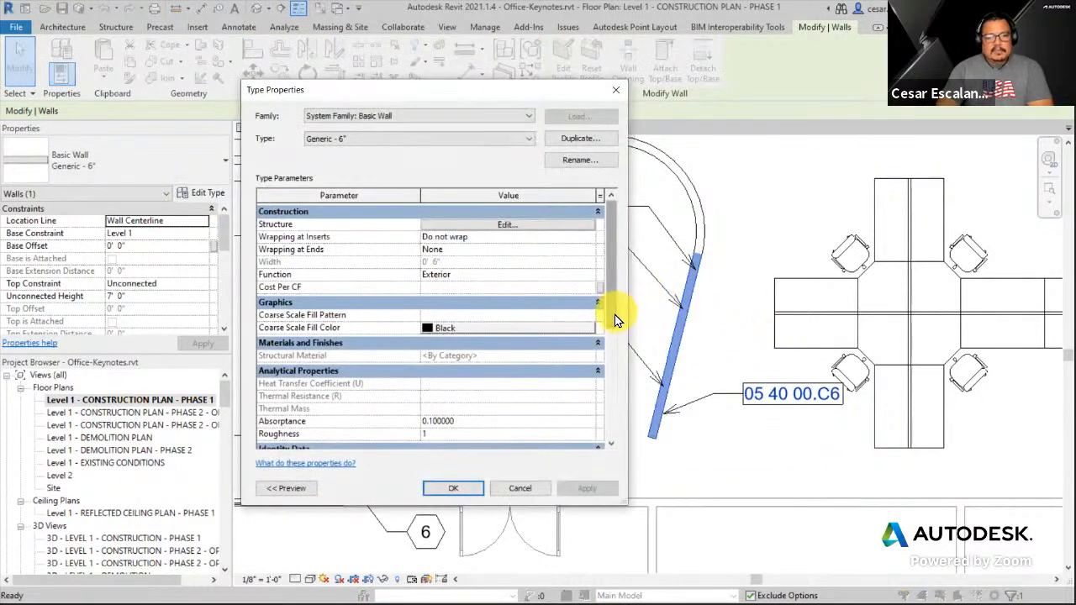
{"action": "scroll", "coordinate": [614, 315], "scroll_direction": "down", "scroll_amount": 5}
{"action": "left_click", "coordinate": [455, 488]}
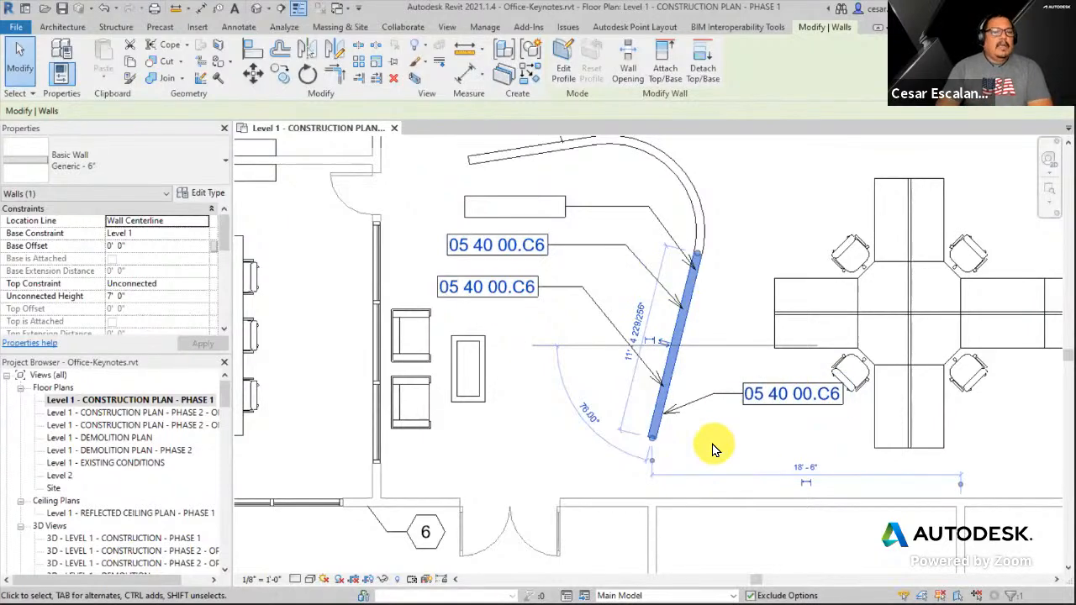
{"action": "scroll", "coordinate": [712, 450], "scroll_direction": "down", "scroll_amount": 2}
{"action": "left_click", "coordinate": [748, 269]}
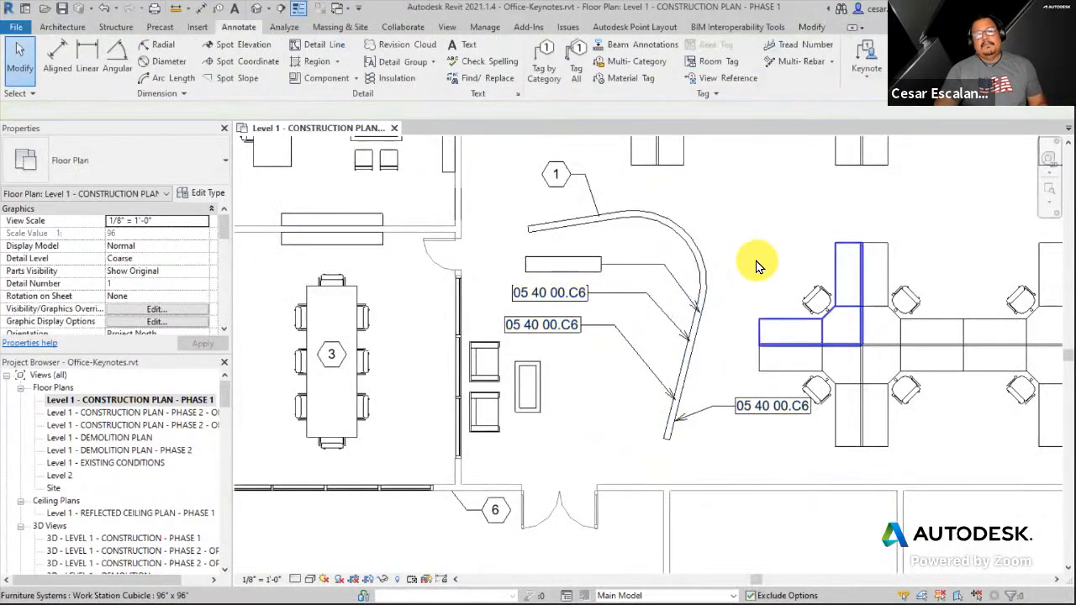
{"action": "middle_click_drag", "start_coordinate": [756, 264], "coordinate": [734, 296]}
{"action": "middle_click_drag", "start_coordinate": [650, 349], "coordinate": [574, 370]}
{"action": "scroll", "coordinate": [573, 371], "scroll_direction": "down", "scroll_amount": 2}
{"action": "middle_click_drag", "start_coordinate": [686, 284], "coordinate": [785, 276]}
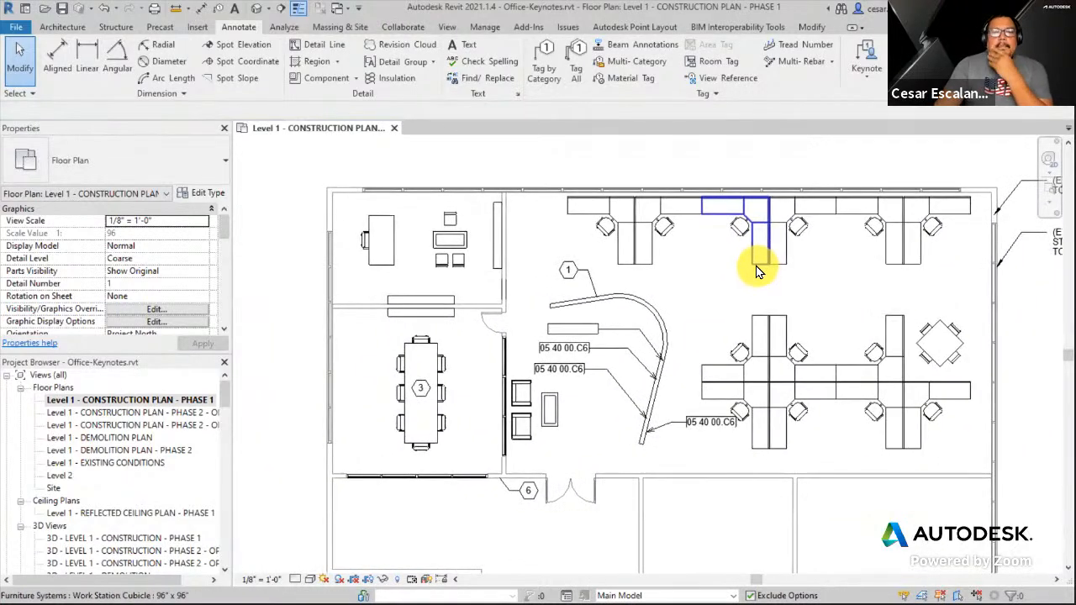
{"action": "left_click", "coordinate": [871, 89]}
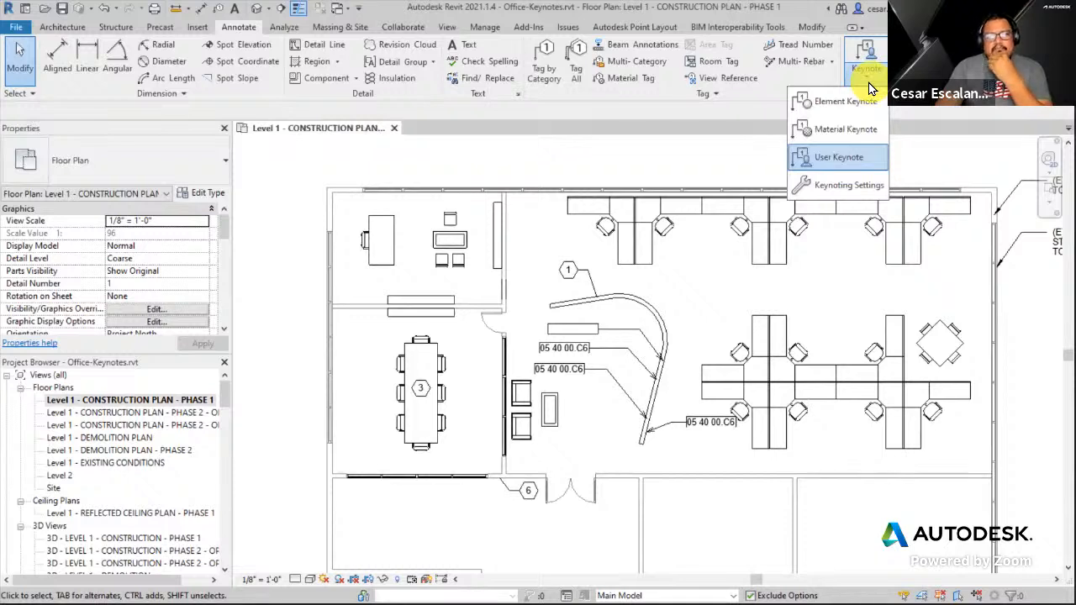
{"action": "left_click", "coordinate": [850, 156]}
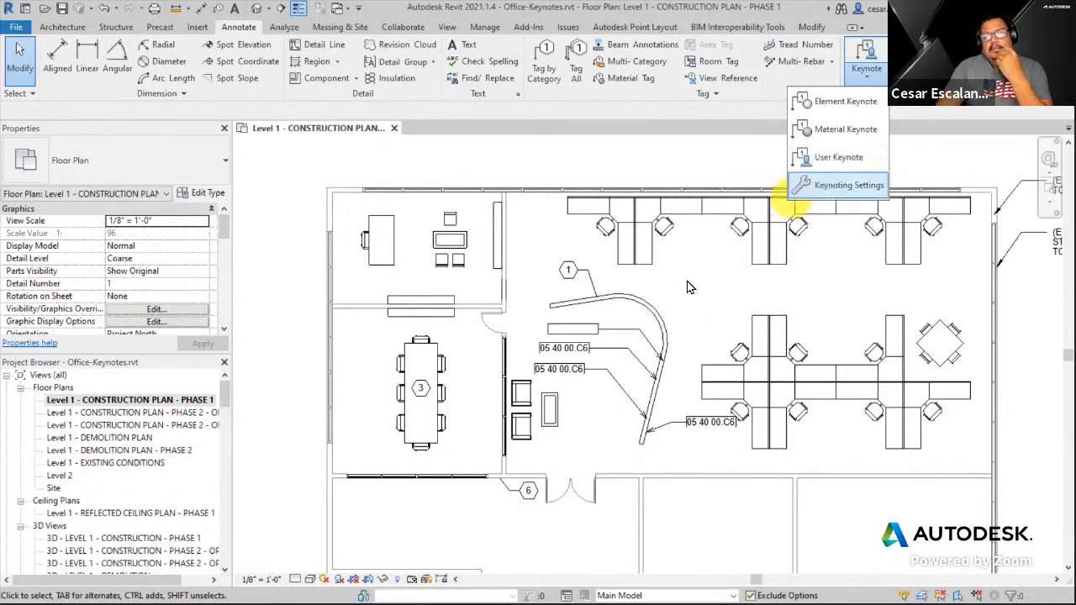
Inspect the properties of the blank User Keynote tag pointing to the slanted wall's upper end.
{"action": "scroll", "coordinate": [639, 328], "scroll_direction": "up", "scroll_amount": 2}
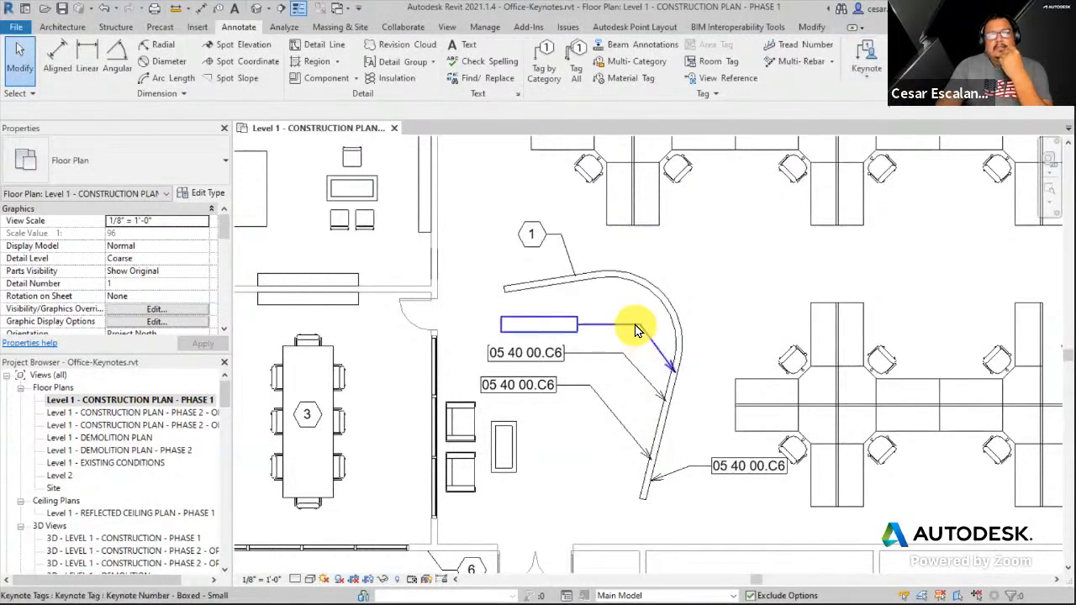
{"action": "left_click", "coordinate": [637, 331]}
{"action": "scroll", "coordinate": [733, 326], "scroll_direction": "down", "scroll_amount": 2}
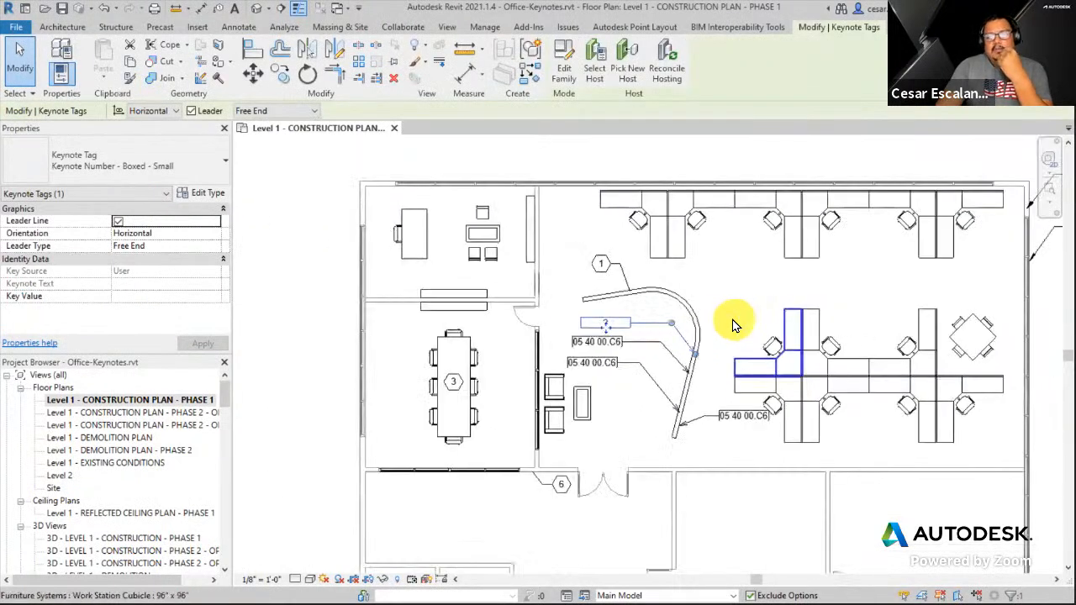
{"action": "scroll", "coordinate": [854, 296], "scroll_direction": "up", "scroll_amount": 2}
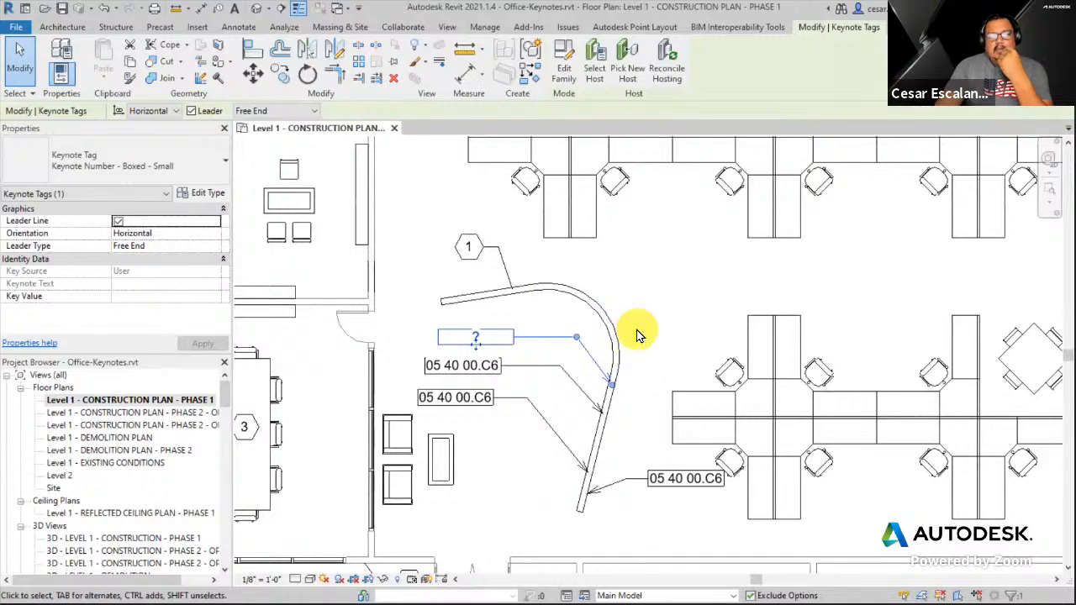
{"action": "scroll", "coordinate": [664, 336], "scroll_direction": "down", "scroll_amount": 4}
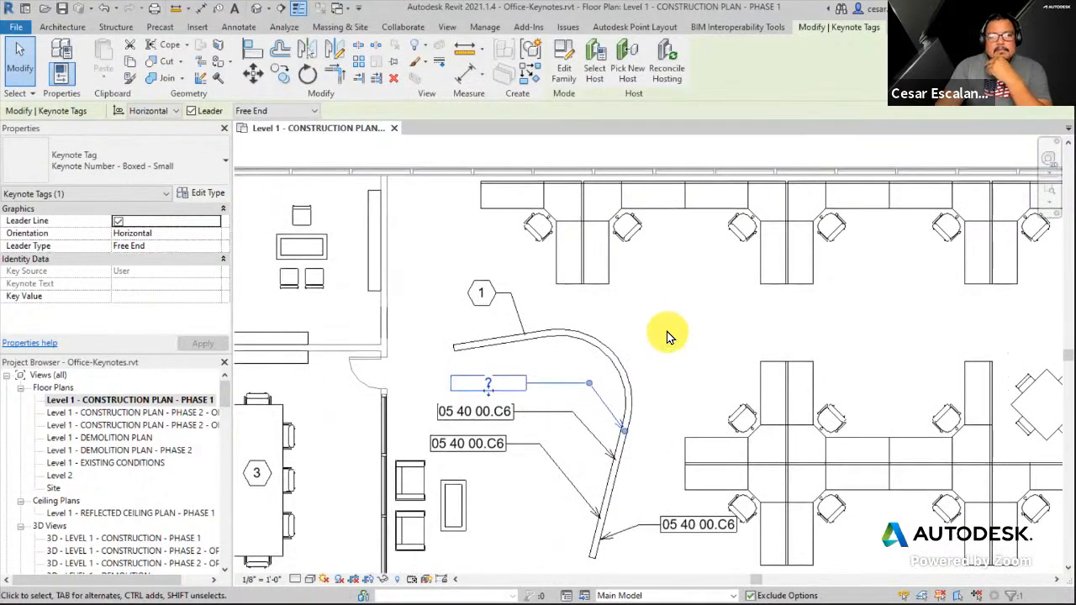
{"action": "key", "text": "Escape"}
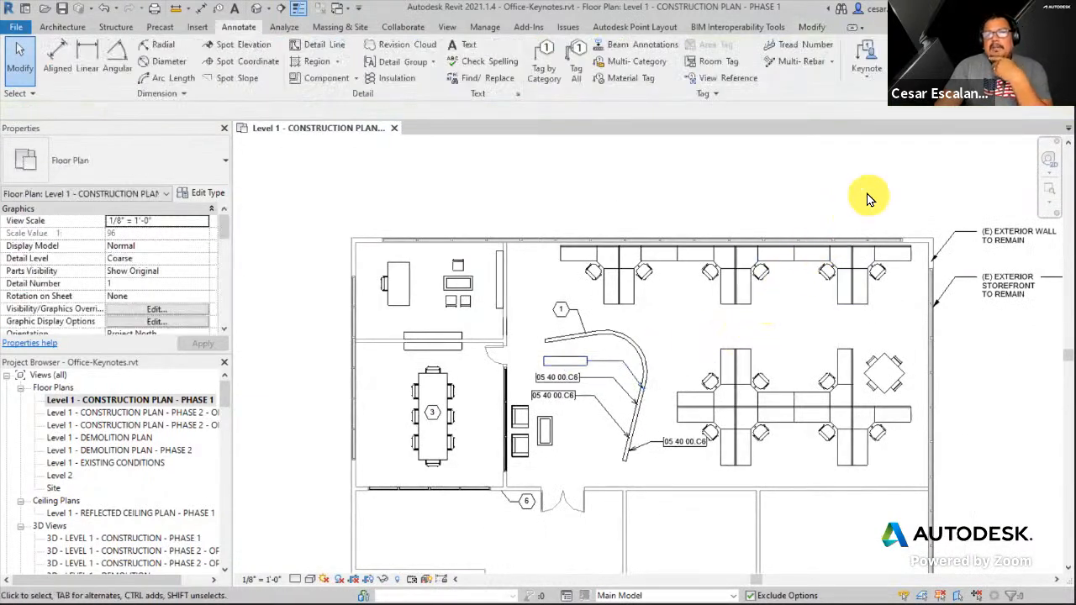
{"action": "left_click", "coordinate": [868, 83]}
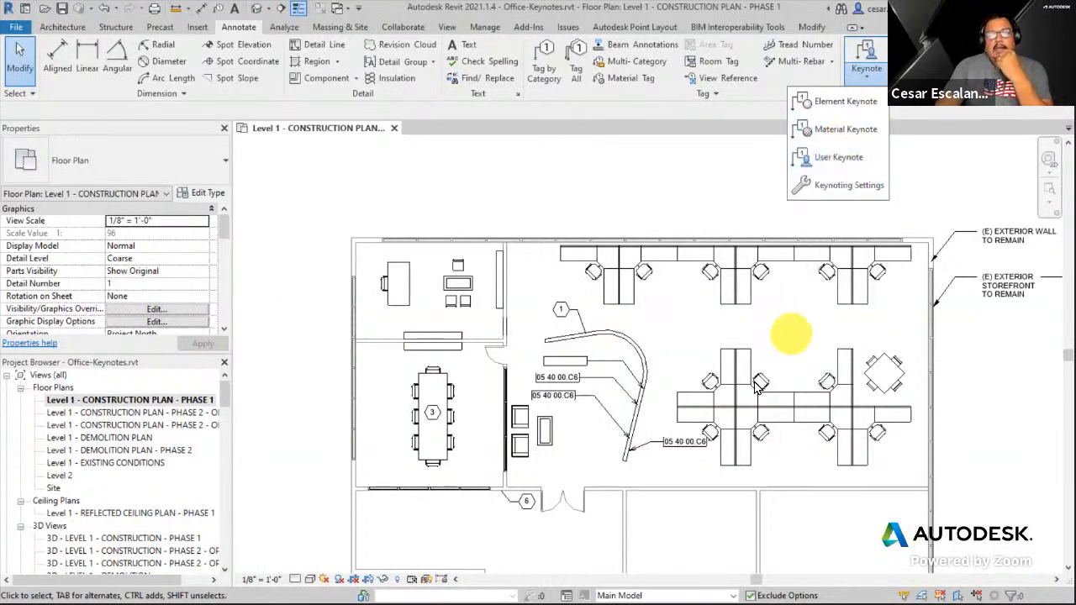
{"action": "scroll", "coordinate": [540, 290], "scroll_direction": "up", "scroll_amount": 2}
{"action": "scroll", "coordinate": [542, 288], "scroll_direction": "up", "scroll_amount": 2}
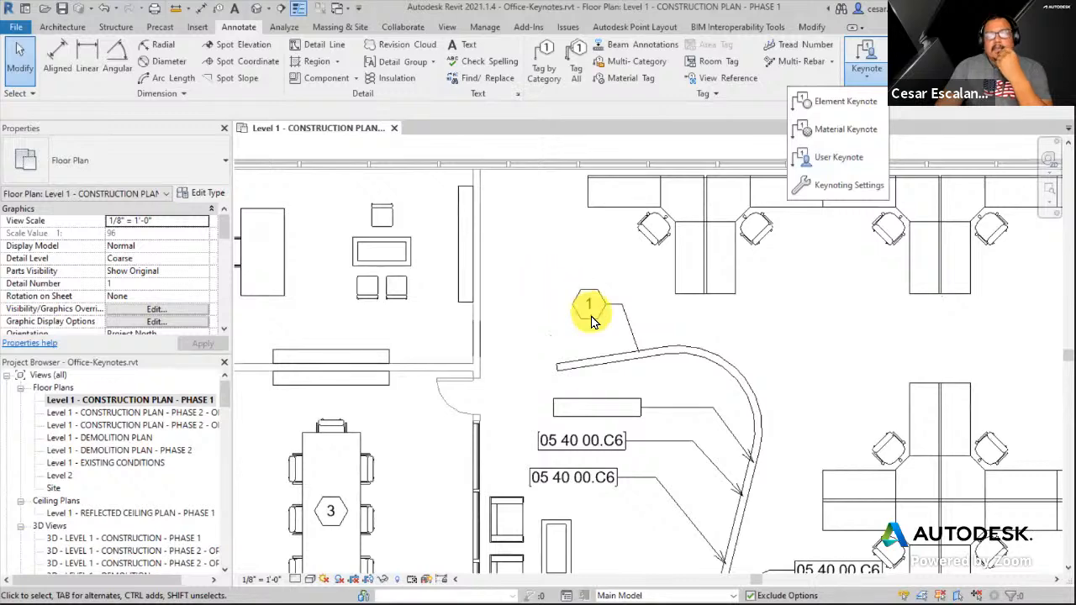
{"action": "scroll", "coordinate": [605, 337], "scroll_direction": "down", "scroll_amount": 2}
{"action": "scroll", "coordinate": [729, 335], "scroll_direction": "down", "scroll_amount": 1}
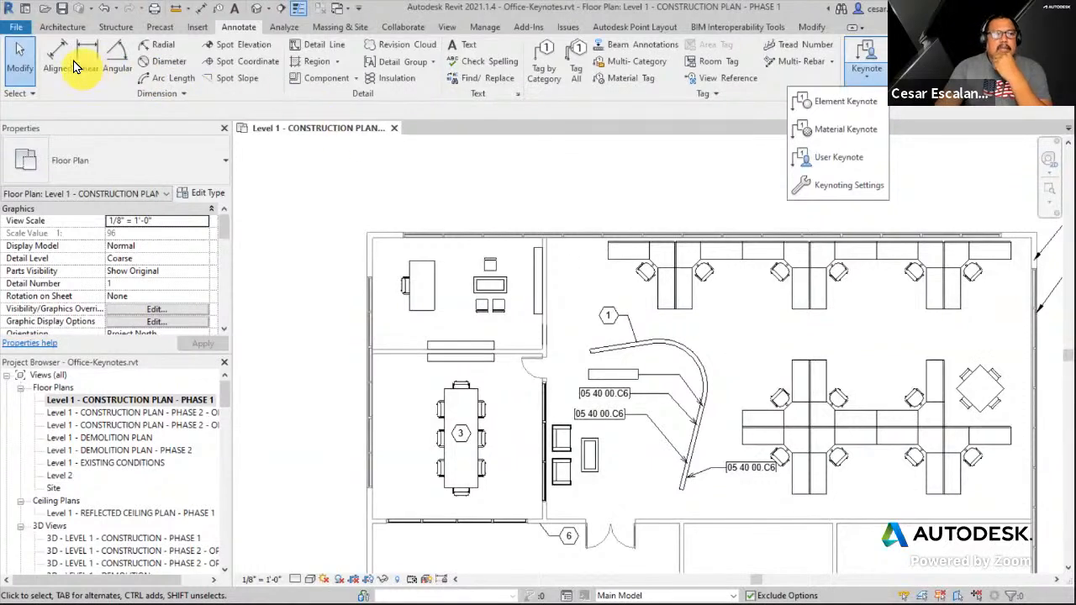
Create a Generic - 12" architectural floor on Level 1 with a rectangular boundary along the building's outer walls, without attaching walls to it.
{"action": "left_click", "coordinate": [63, 28]}
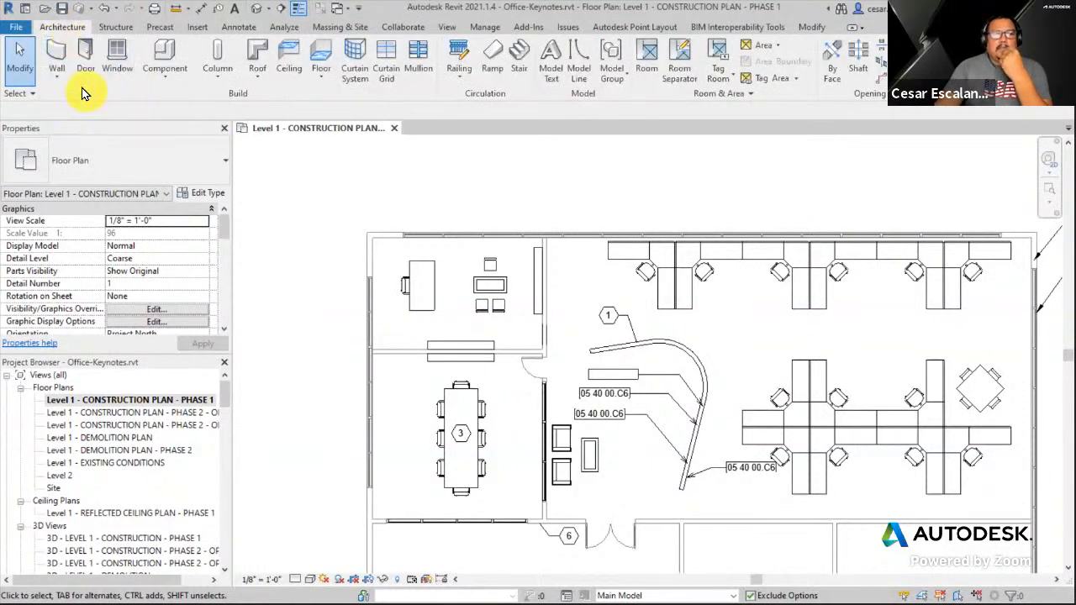
{"action": "left_click", "coordinate": [316, 79]}
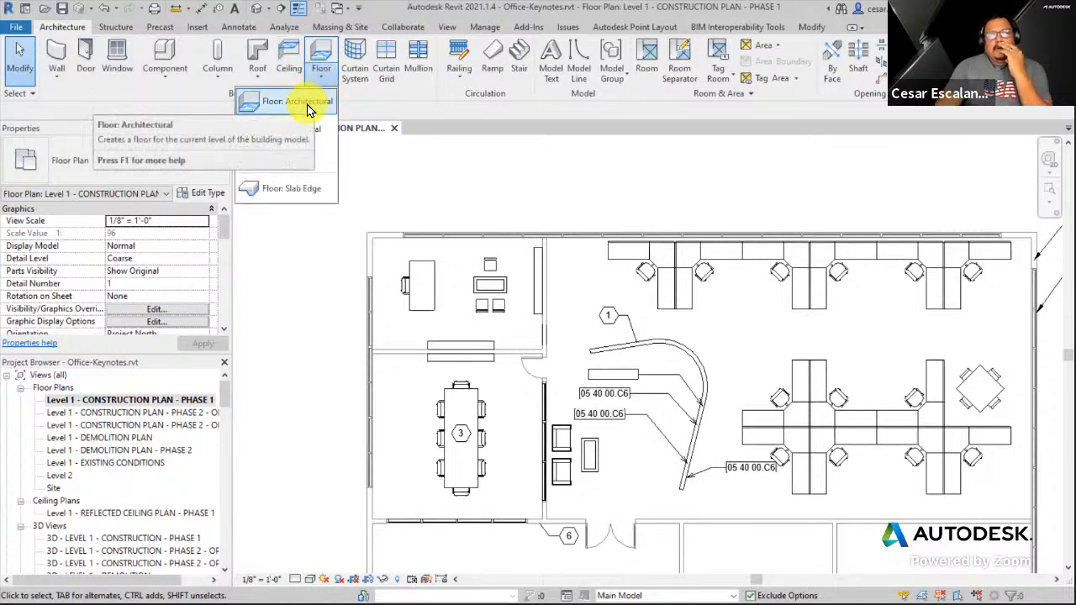
{"action": "left_click", "coordinate": [307, 105]}
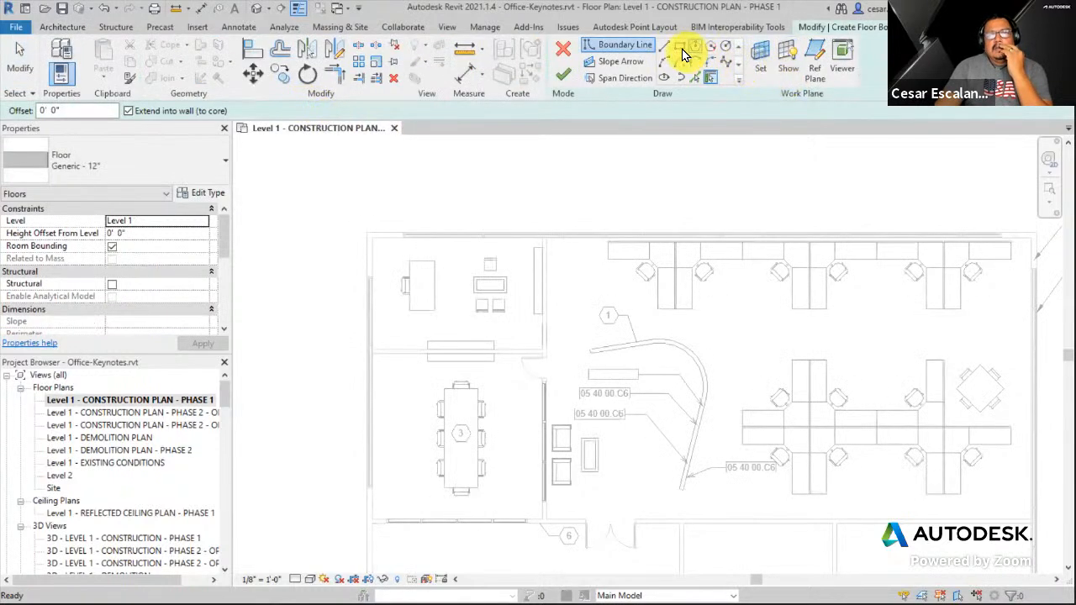
{"action": "left_click", "coordinate": [681, 48]}
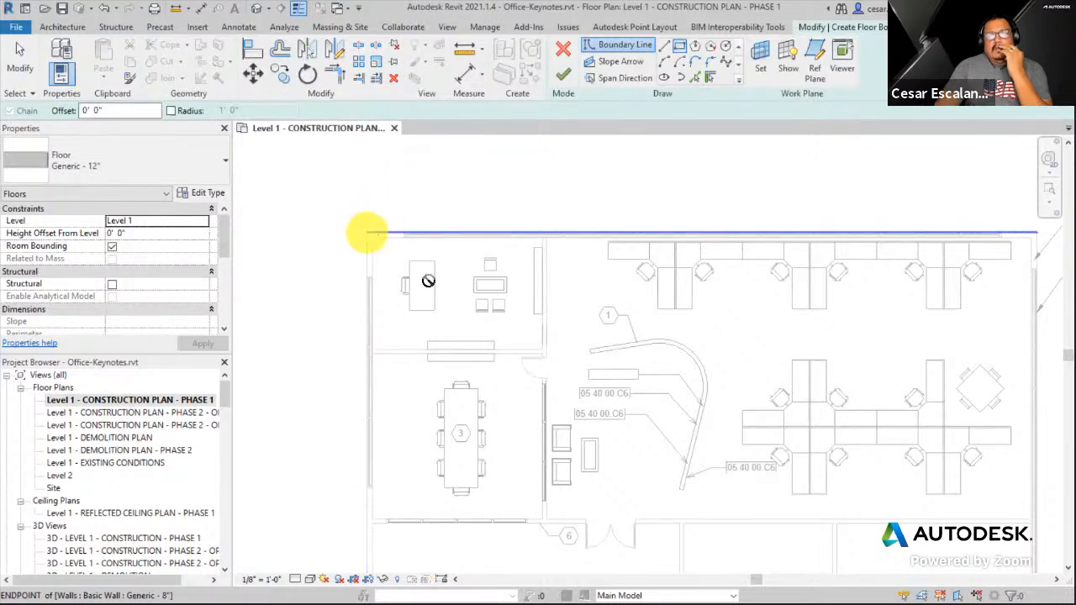
{"action": "left_click", "coordinate": [367, 233]}
{"action": "scroll", "coordinate": [596, 343], "scroll_direction": "down", "scroll_amount": 4}
{"action": "middle_click_drag", "start_coordinate": [771, 336], "coordinate": [728, 288]}
{"action": "scroll", "coordinate": [810, 404], "scroll_direction": "up", "scroll_amount": 3}
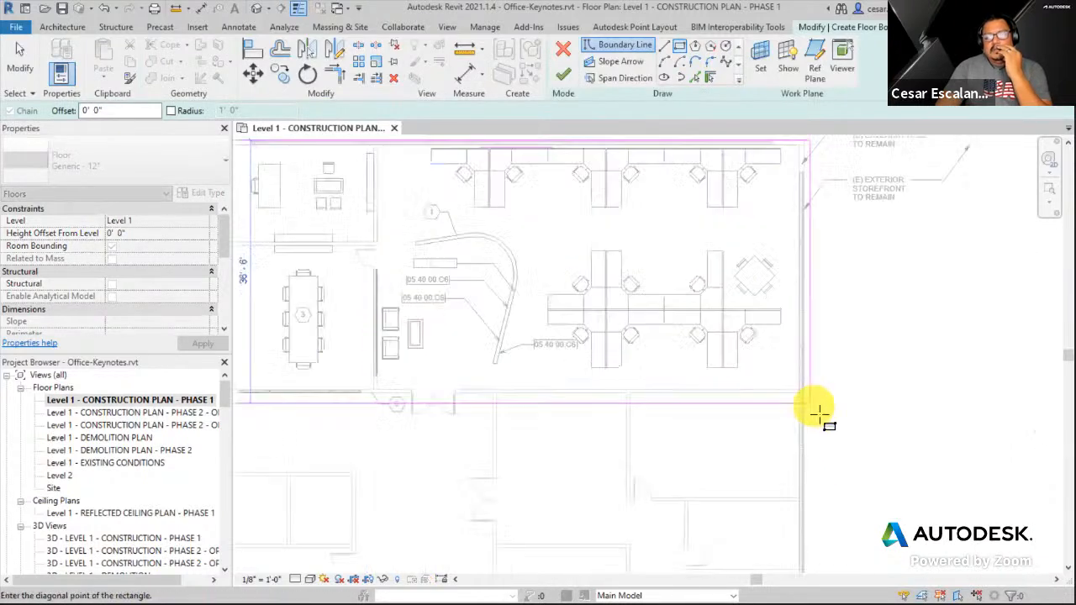
{"action": "scroll", "coordinate": [813, 373], "scroll_direction": "down", "scroll_amount": 4}
{"action": "middle_click_drag", "start_coordinate": [838, 464], "coordinate": [832, 408]}
{"action": "scroll", "coordinate": [802, 504], "scroll_direction": "up", "scroll_amount": 3}
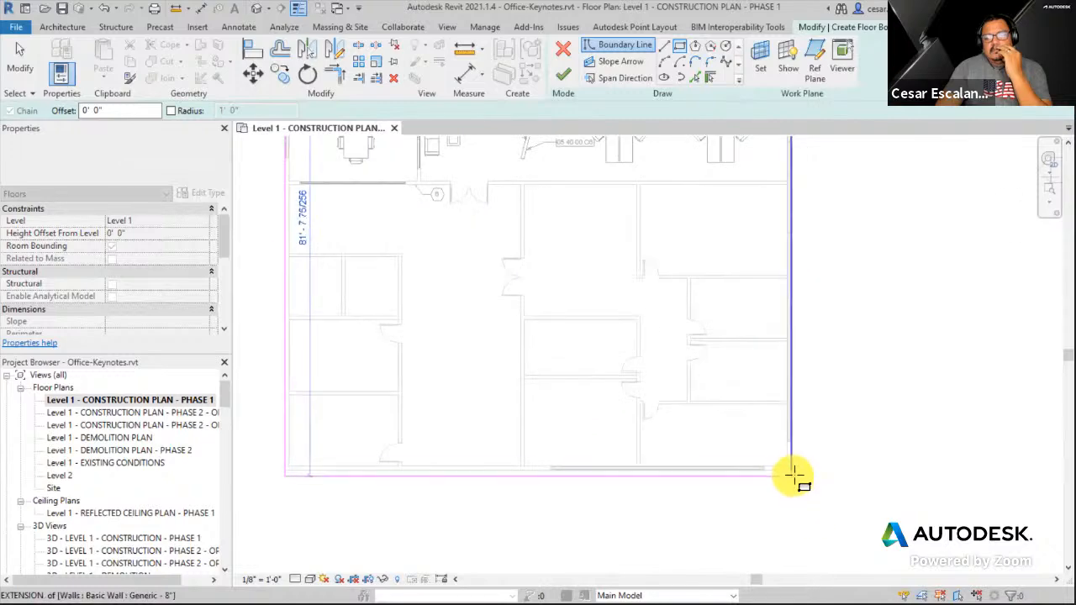
{"action": "left_click", "coordinate": [795, 476]}
{"action": "left_click", "coordinate": [781, 260]}
{"action": "left_click", "coordinate": [562, 74]}
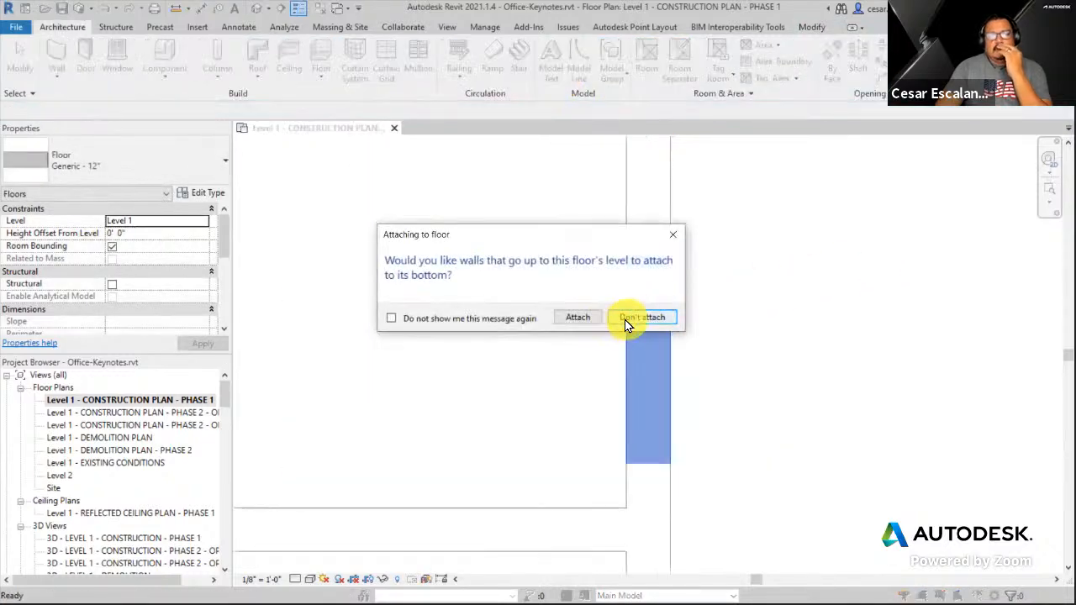
{"action": "left_click", "coordinate": [643, 318]}
Assign the Concrete material to the structure layer of the Generic - 12" floor type.
{"action": "scroll", "coordinate": [823, 355], "scroll_direction": "down", "scroll_amount": 6}
{"action": "scroll", "coordinate": [838, 303], "scroll_direction": "up", "scroll_amount": 1}
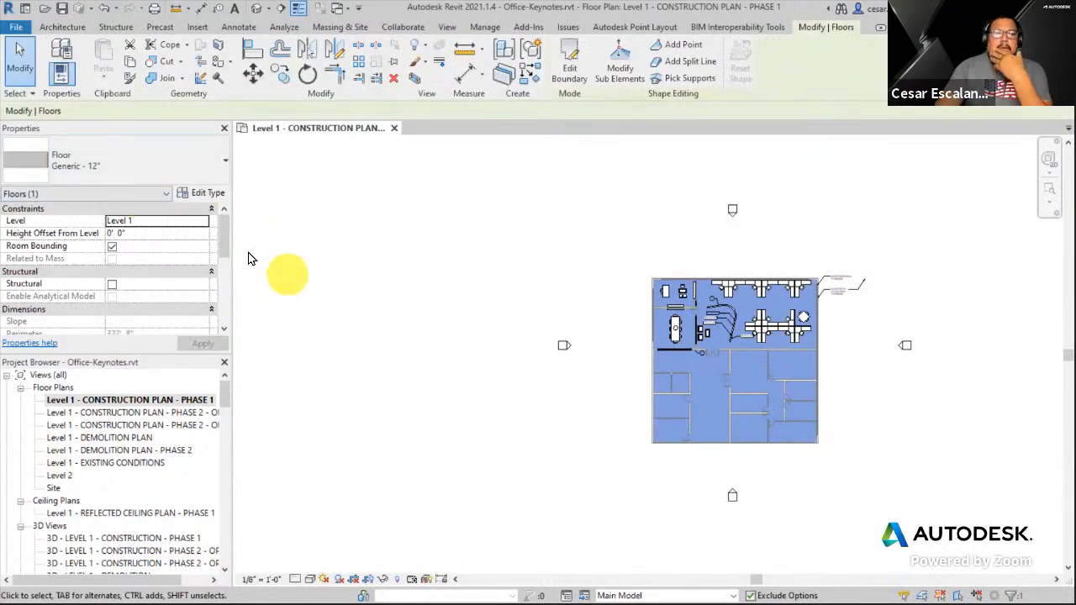
{"action": "left_click", "coordinate": [206, 195]}
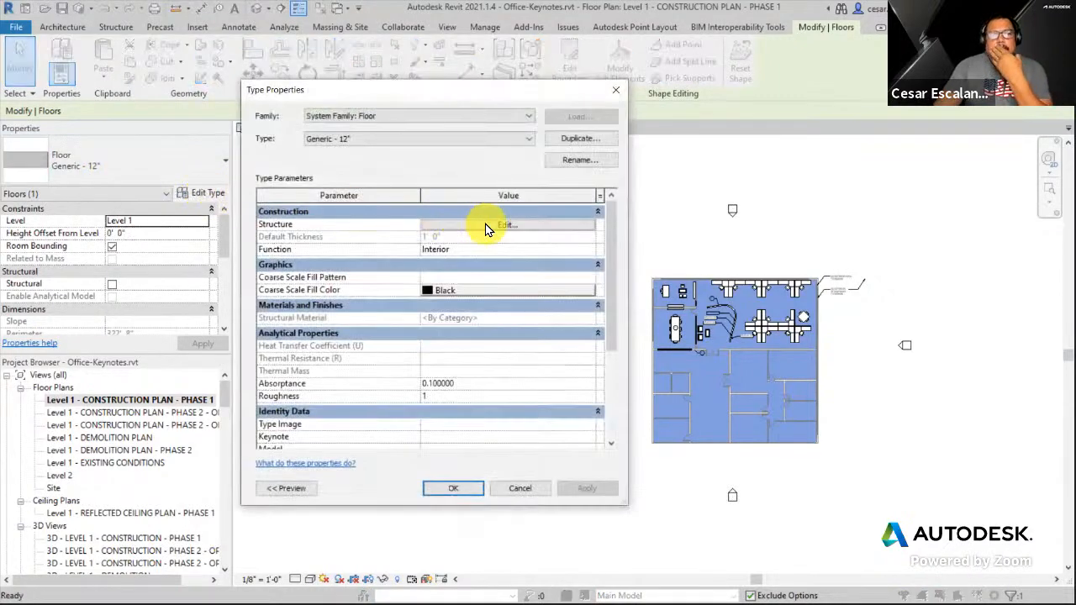
{"action": "left_click", "coordinate": [486, 227]}
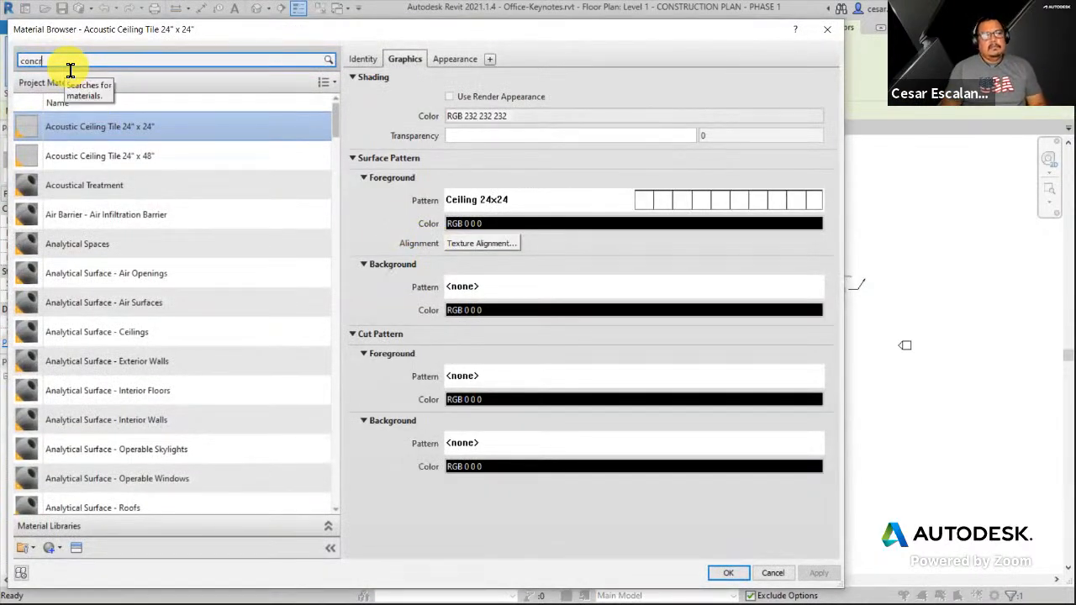
{"action": "type", "text": "ete"}
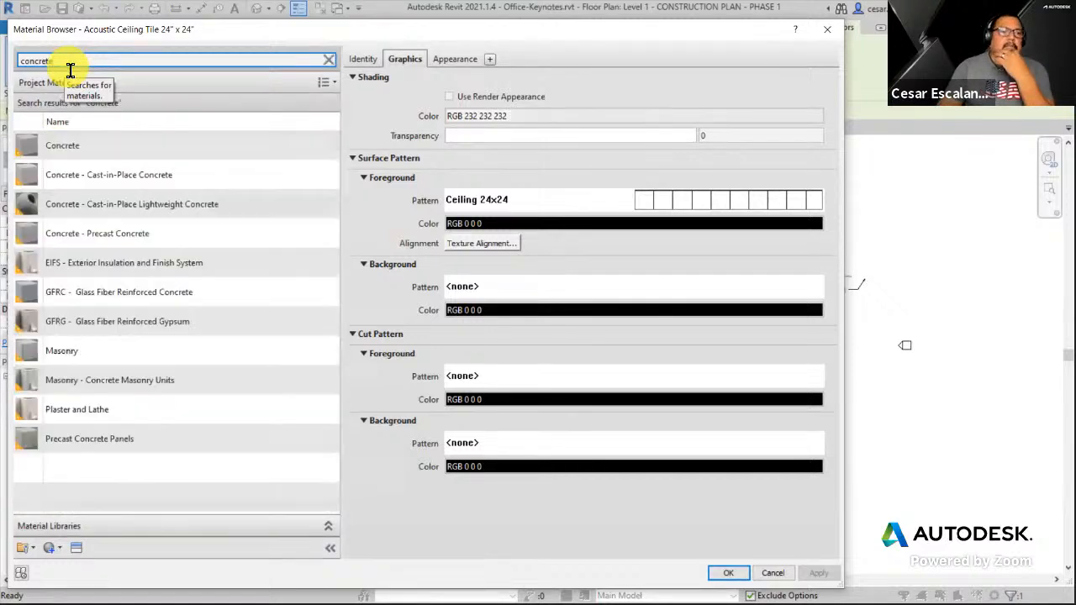
{"action": "left_click", "coordinate": [80, 146]}
{"action": "left_click", "coordinate": [731, 573]}
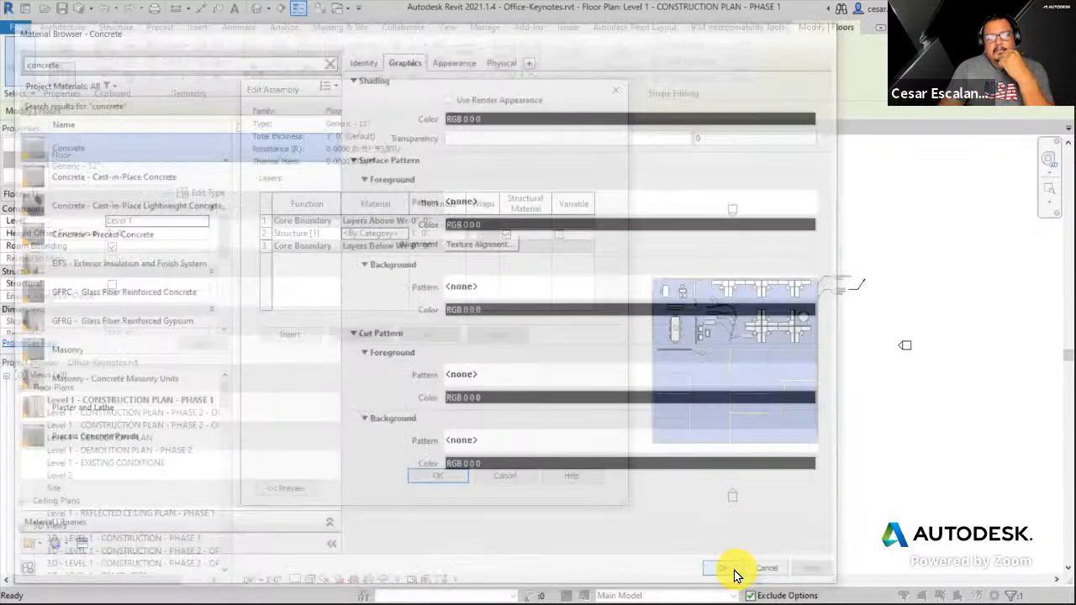
{"action": "left_click", "coordinate": [441, 474]}
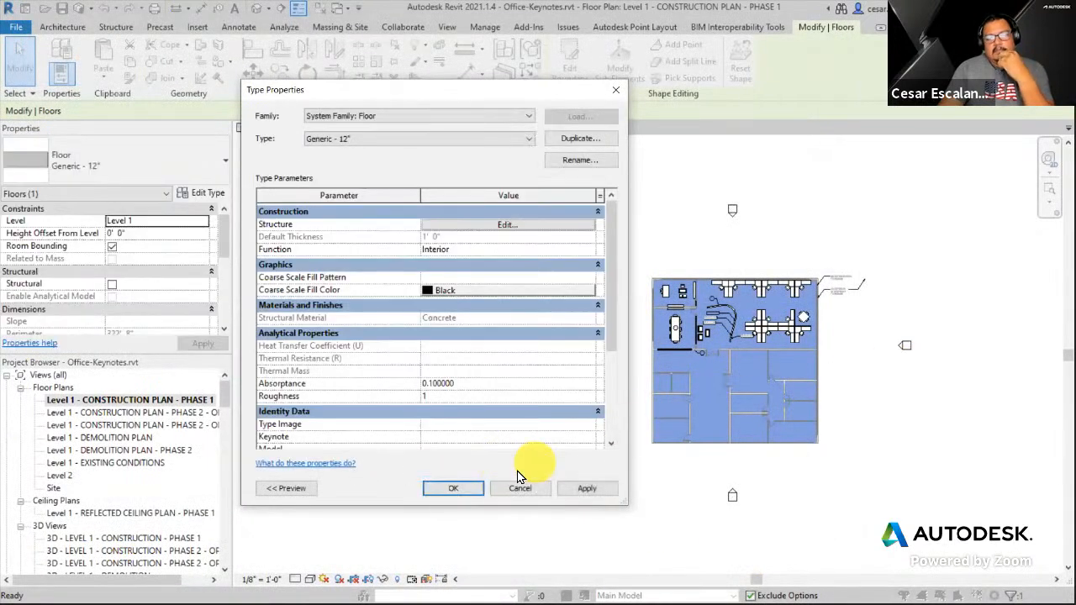
{"action": "left_click", "coordinate": [453, 487]}
{"action": "left_click", "coordinate": [866, 372]}
Select the new floor in the open office area and review its instance properties.
{"action": "scroll", "coordinate": [866, 373], "scroll_direction": "up", "scroll_amount": 5}
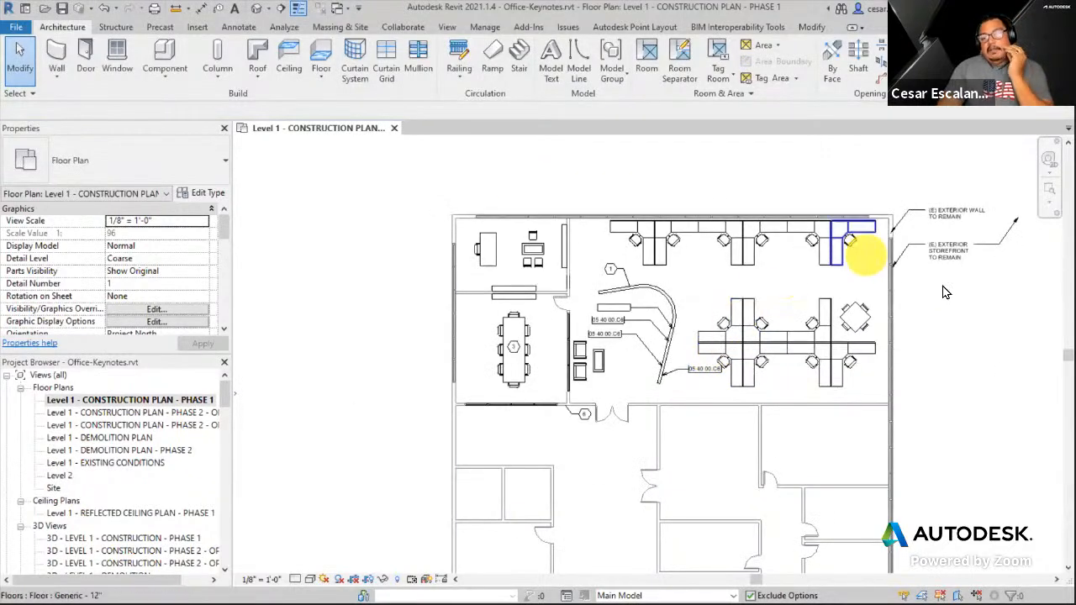
{"action": "left_click", "coordinate": [812, 286]}
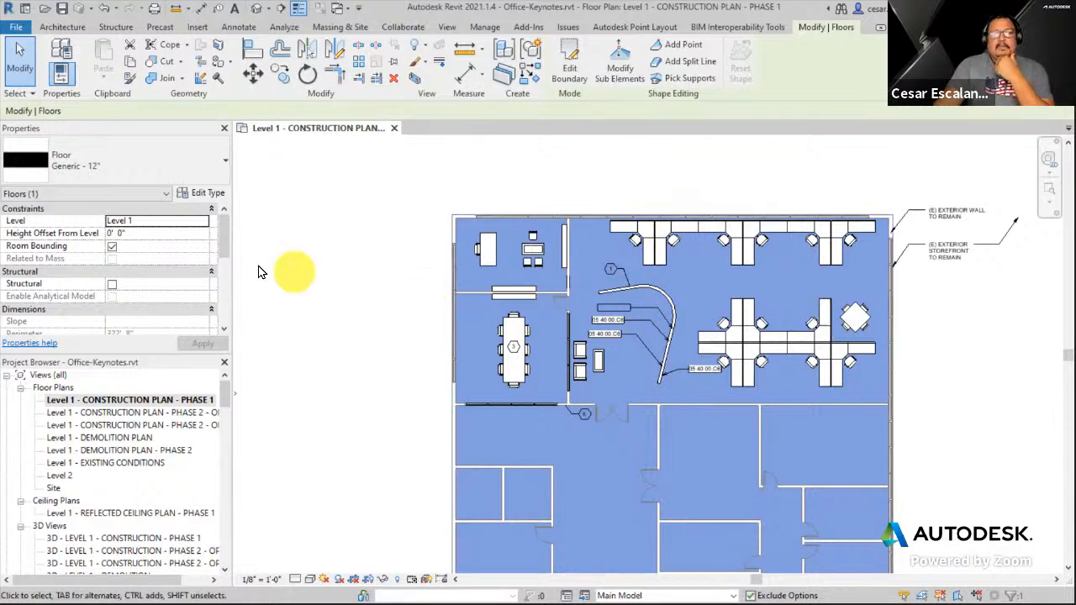
{"action": "left_click", "coordinate": [1005, 364]}
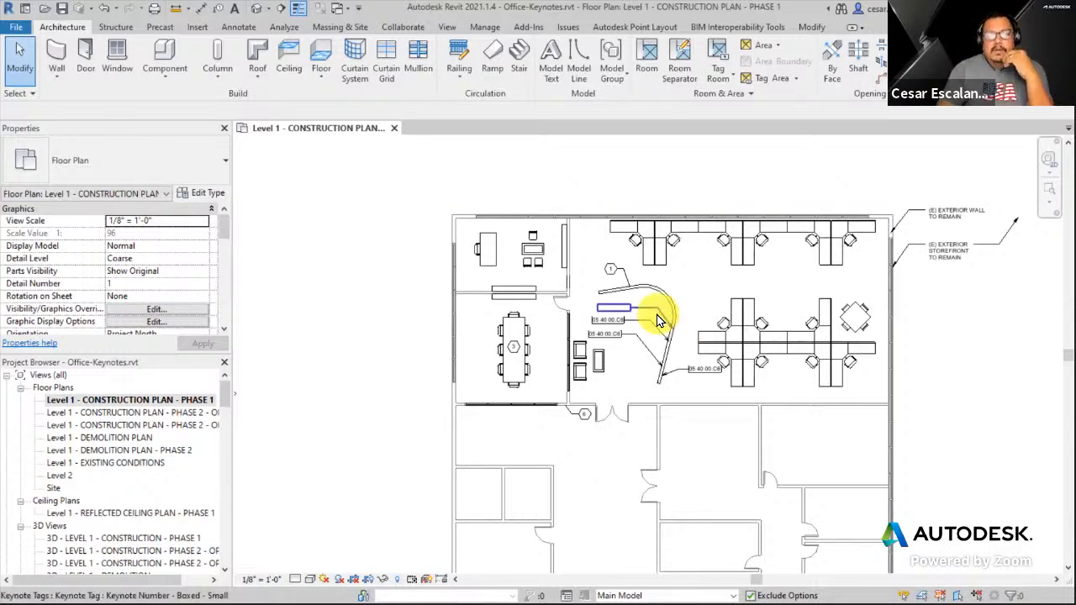
Inspect the properties of the Element Keynote tag beside the lounge chairs.
{"action": "scroll", "coordinate": [672, 310], "scroll_direction": "up", "scroll_amount": 2}
{"action": "left_click", "coordinate": [590, 345]}
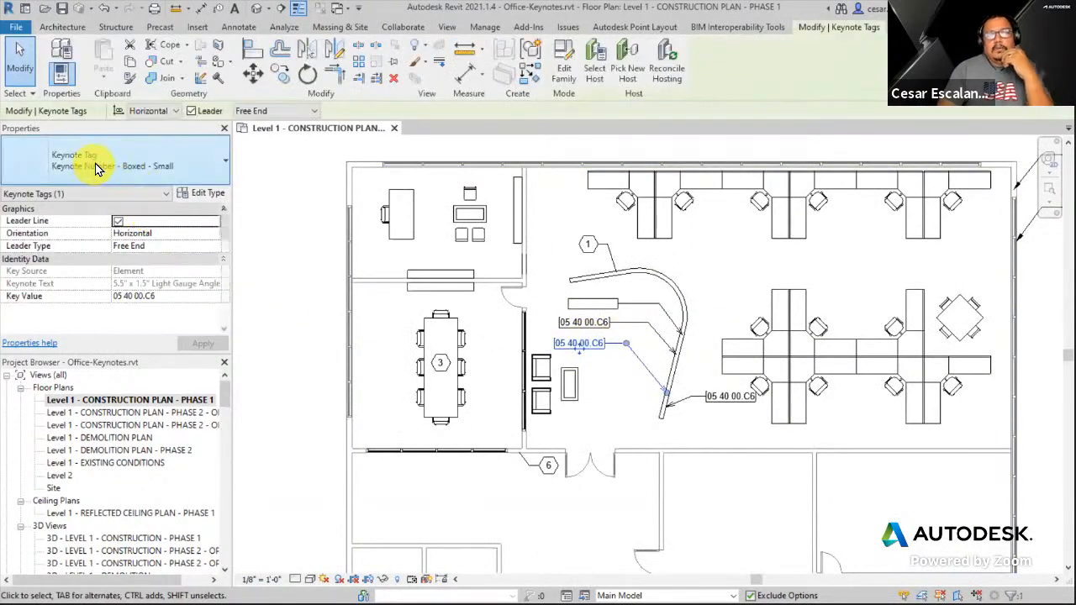
{"action": "left_click", "coordinate": [270, 319]}
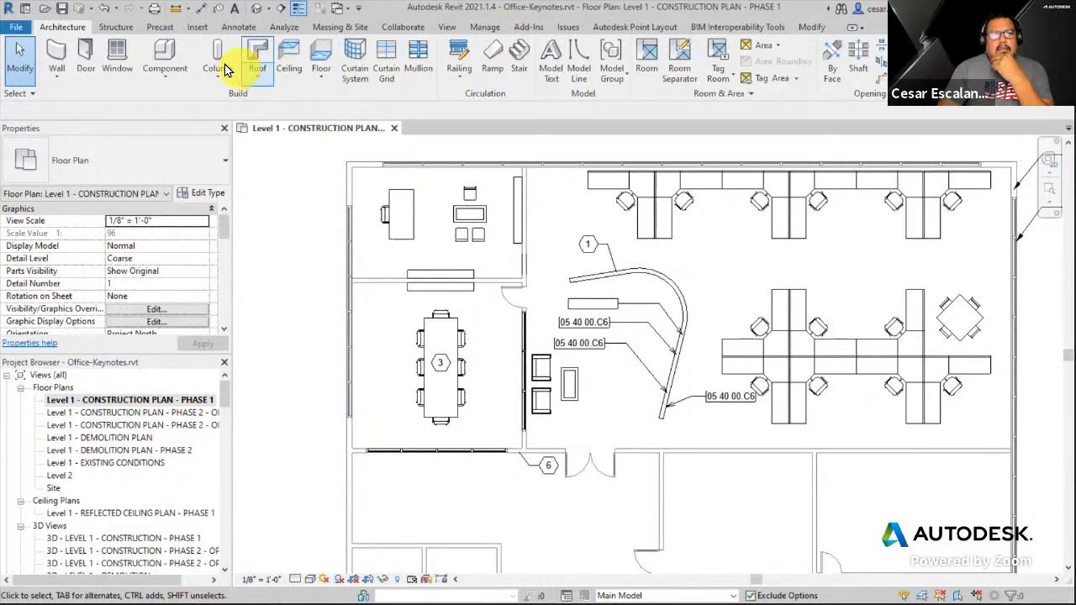
Find the Material Tag annotation family in the project and inspect its type properties.
{"action": "left_click_drag", "start_coordinate": [221, 393], "coordinate": [217, 465]}
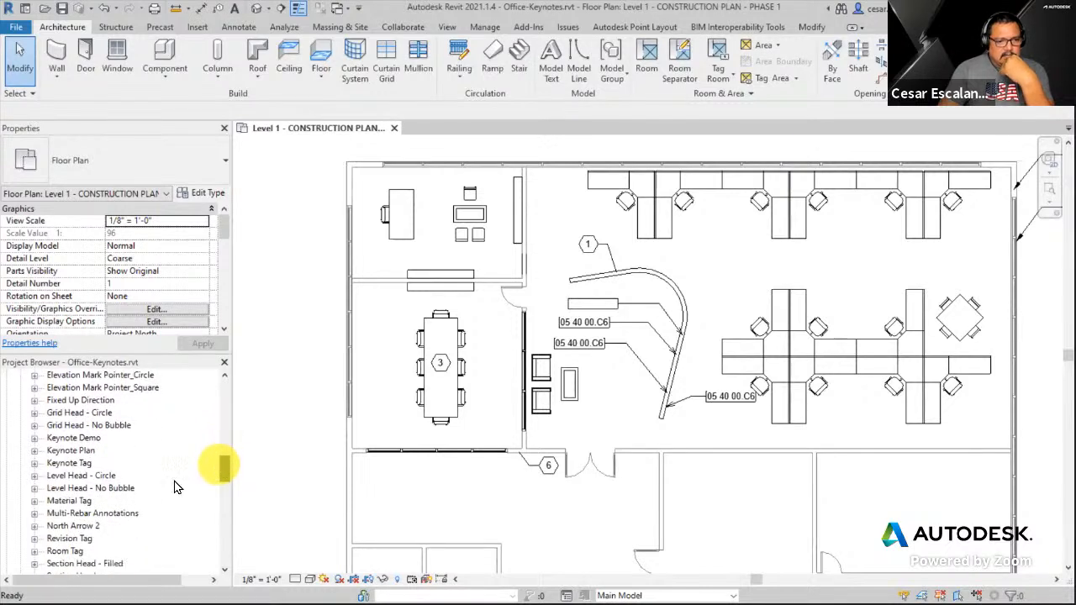
{"action": "left_click", "coordinate": [34, 501]}
{"action": "left_click", "coordinate": [80, 512]}
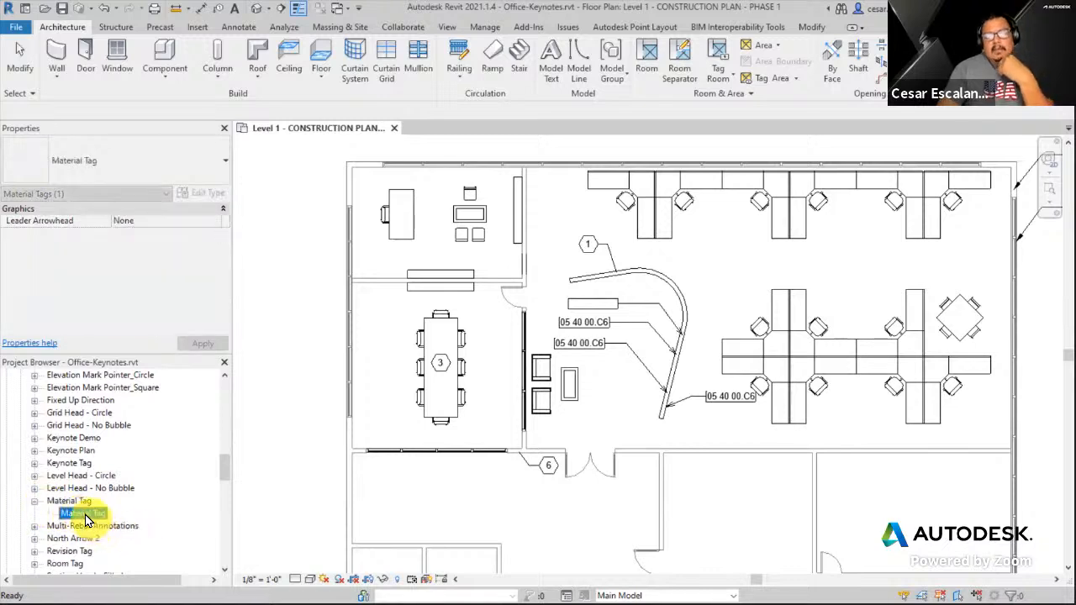
{"action": "left_click", "coordinate": [260, 302]}
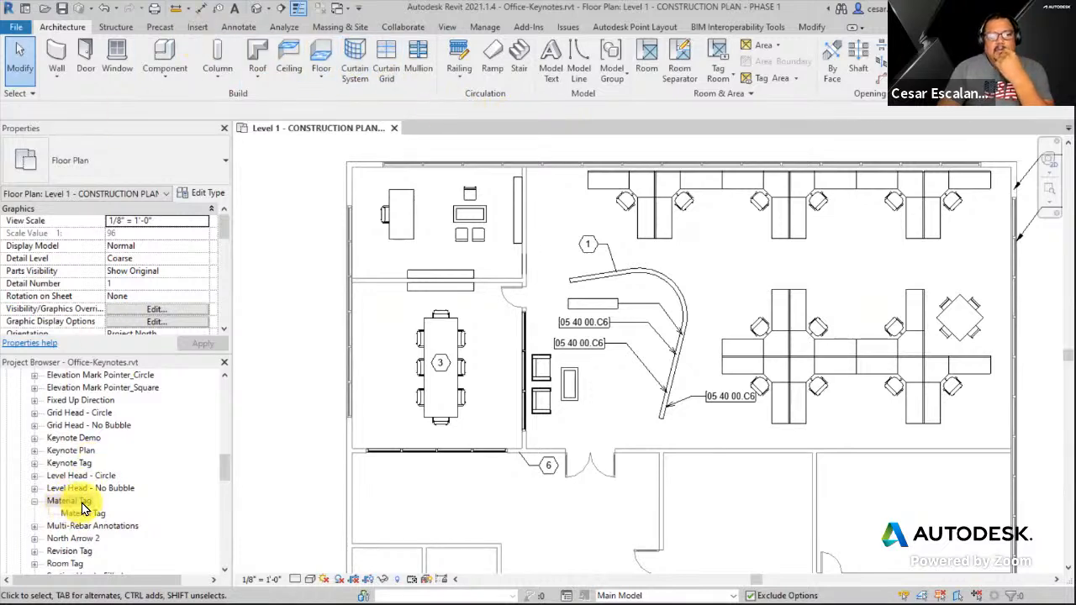
Browse for a family to load in the Annotations folder of the English-Imperial library.
{"action": "left_click", "coordinate": [198, 27]}
{"action": "left_click", "coordinate": [520, 66]}
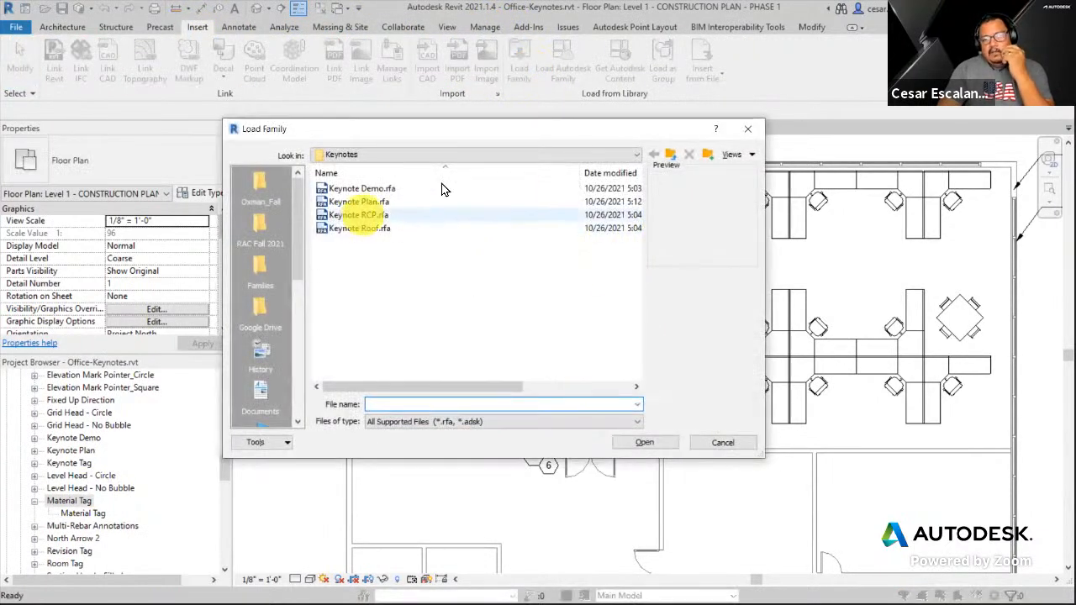
{"action": "left_click", "coordinate": [586, 156]}
{"action": "left_click", "coordinate": [586, 155]}
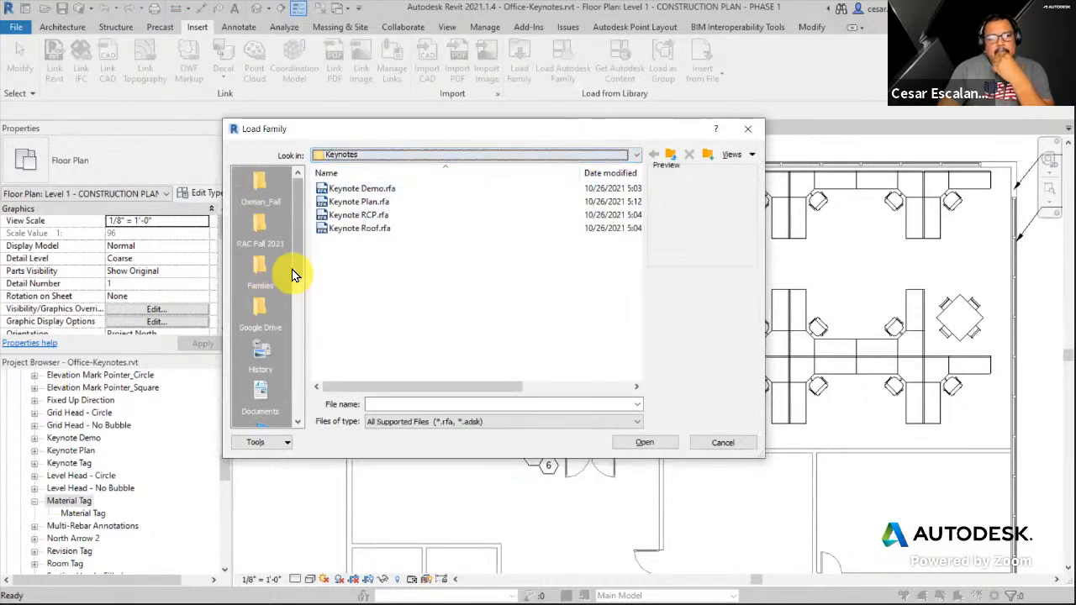
{"action": "left_click", "coordinate": [253, 271]}
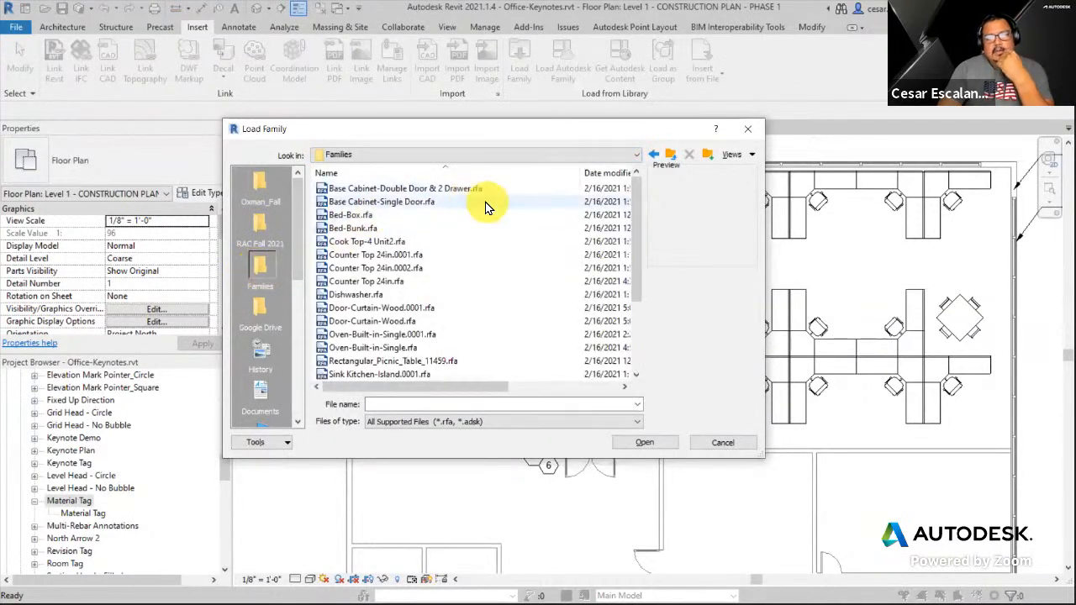
{"action": "left_click", "coordinate": [397, 157]}
{"action": "left_click", "coordinate": [391, 157]}
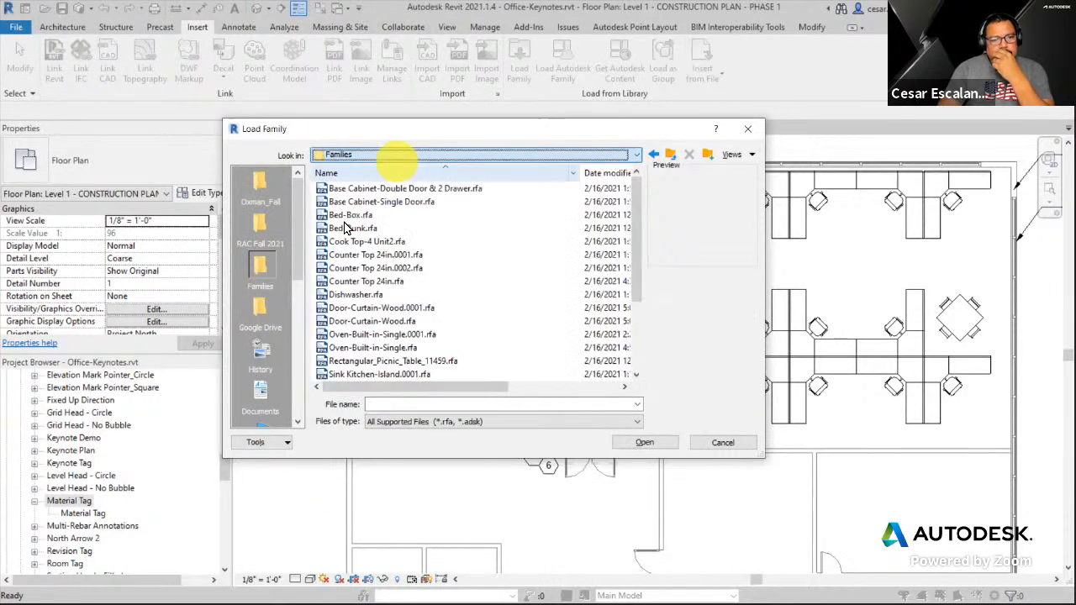
{"action": "left_click_drag", "start_coordinate": [300, 264], "coordinate": [292, 360]}
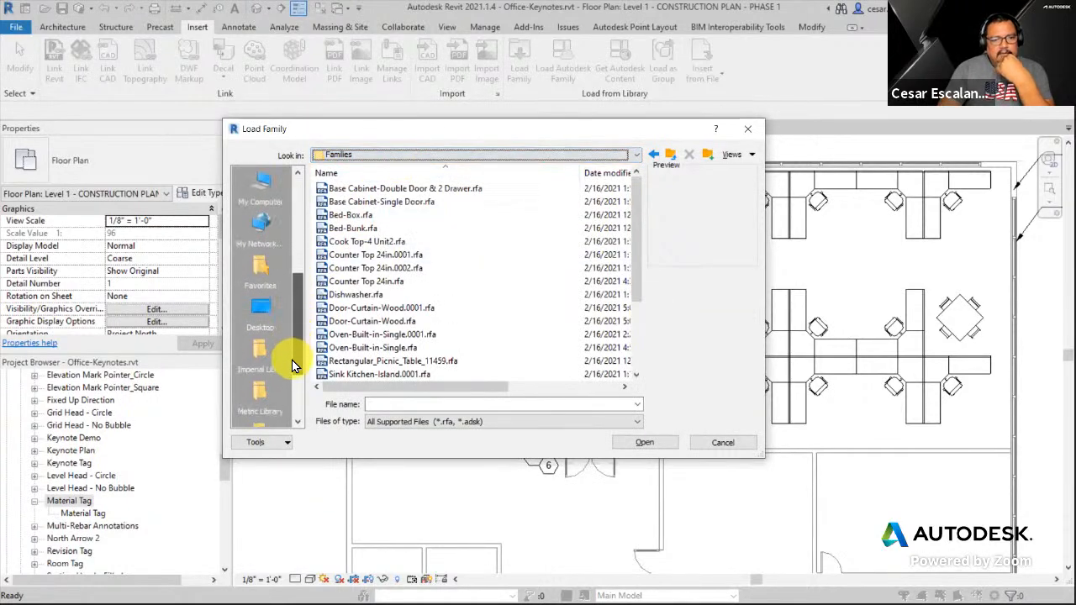
{"action": "left_click", "coordinate": [262, 354]}
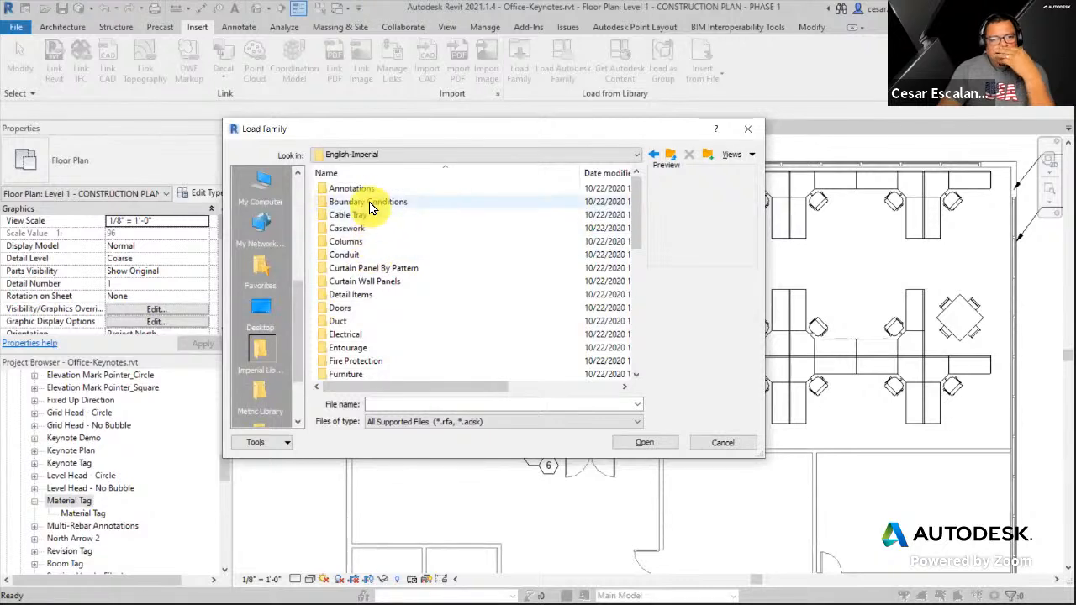
{"action": "double_click", "coordinate": [351, 189]}
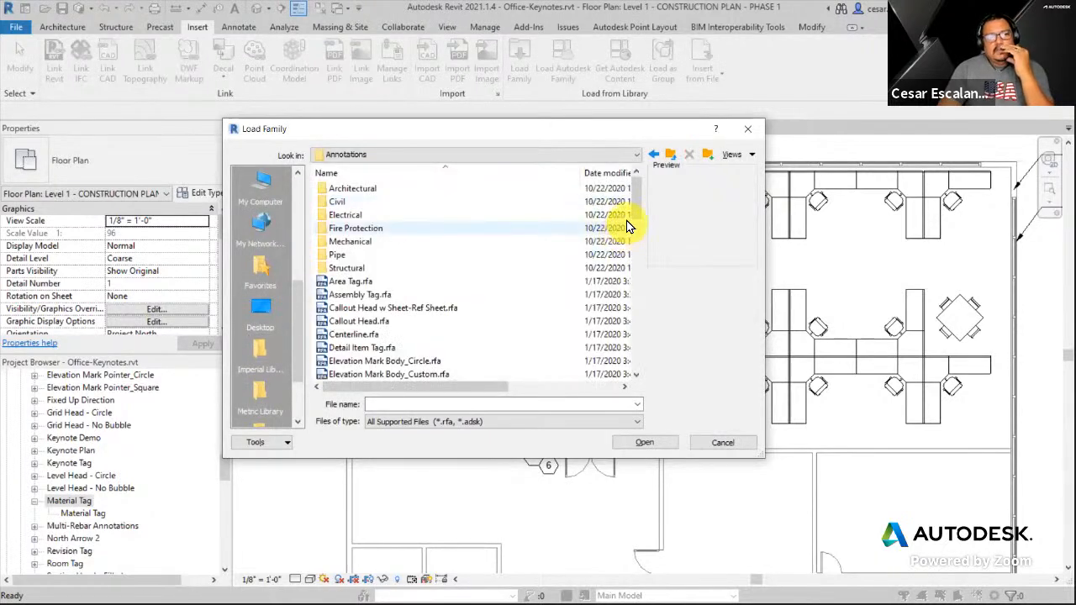
Locate Material Tag.rfa in the Architectural annotations folder, check its preview and folder path, and close without loading it.
{"action": "mouse_move", "coordinate": [635, 204]}
{"action": "left_mouse_down"}
{"action": "mouse_move", "coordinate": [633, 280]}
{"action": "mouse_move", "coordinate": [633, 184]}
{"action": "left_mouse_up"}
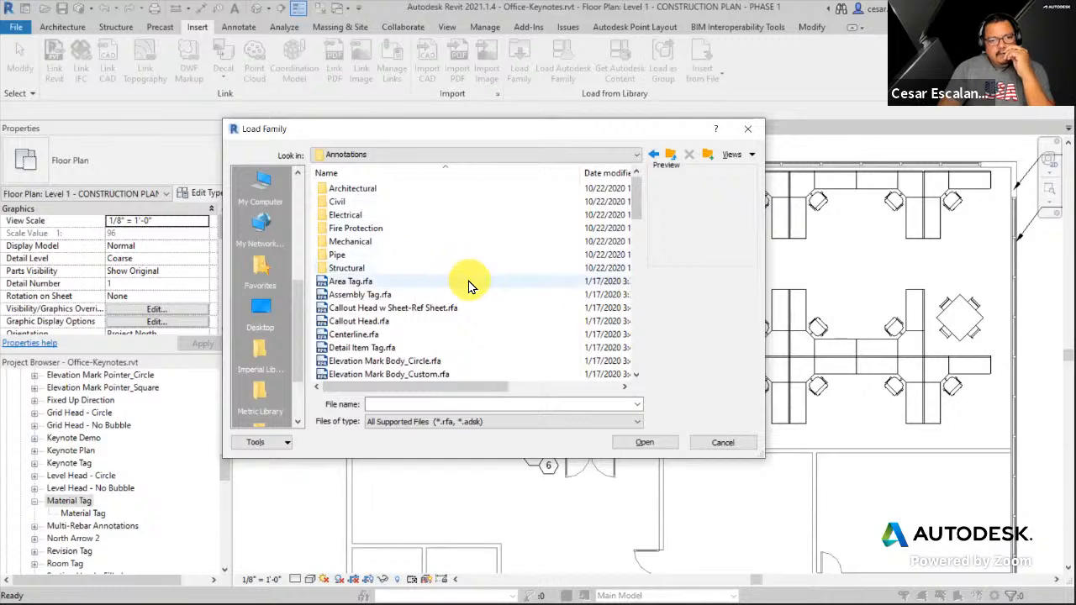
{"action": "scroll", "coordinate": [469, 287], "scroll_direction": "down", "scroll_amount": 1}
{"action": "scroll", "coordinate": [469, 286], "scroll_direction": "down", "scroll_amount": 9}
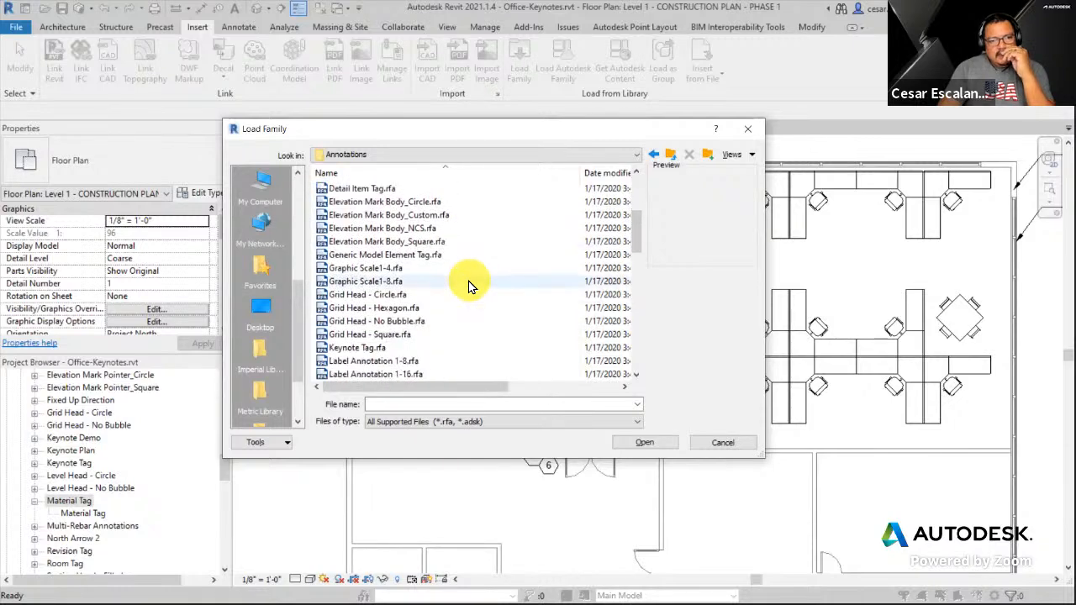
{"action": "scroll", "coordinate": [469, 286], "scroll_direction": "down", "scroll_amount": 4}
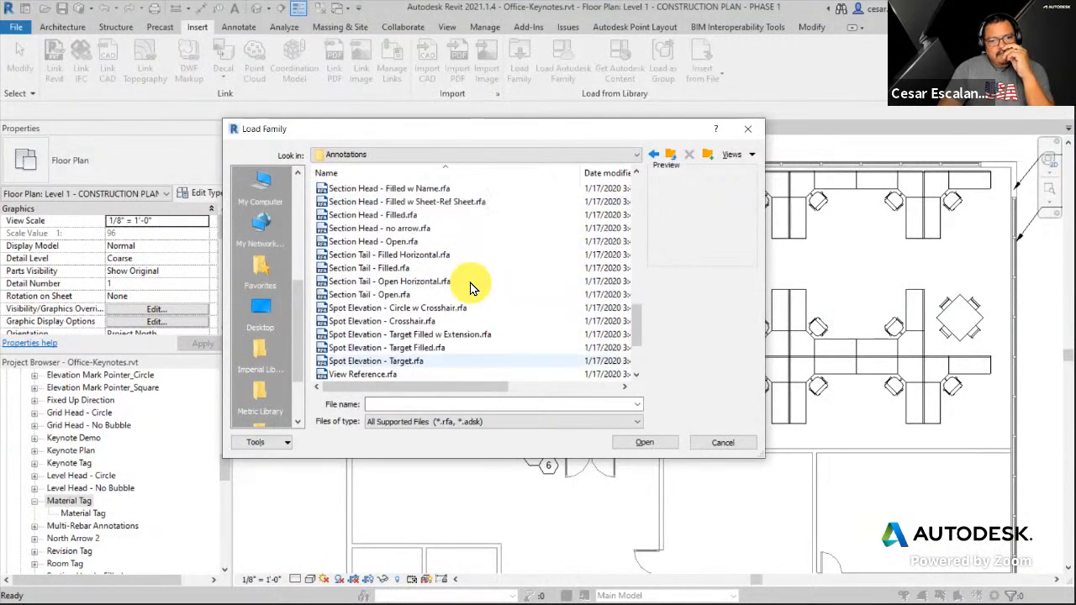
{"action": "scroll", "coordinate": [463, 281], "scroll_direction": "up", "scroll_amount": 10}
{"action": "scroll", "coordinate": [457, 244], "scroll_direction": "up", "scroll_amount": 6}
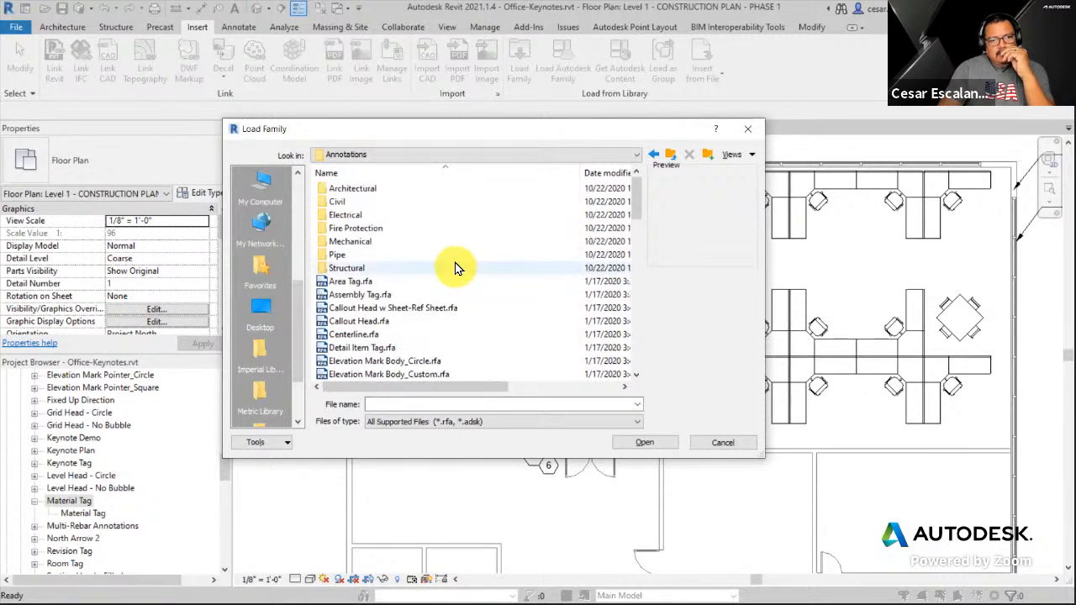
{"action": "double_click", "coordinate": [356, 188]}
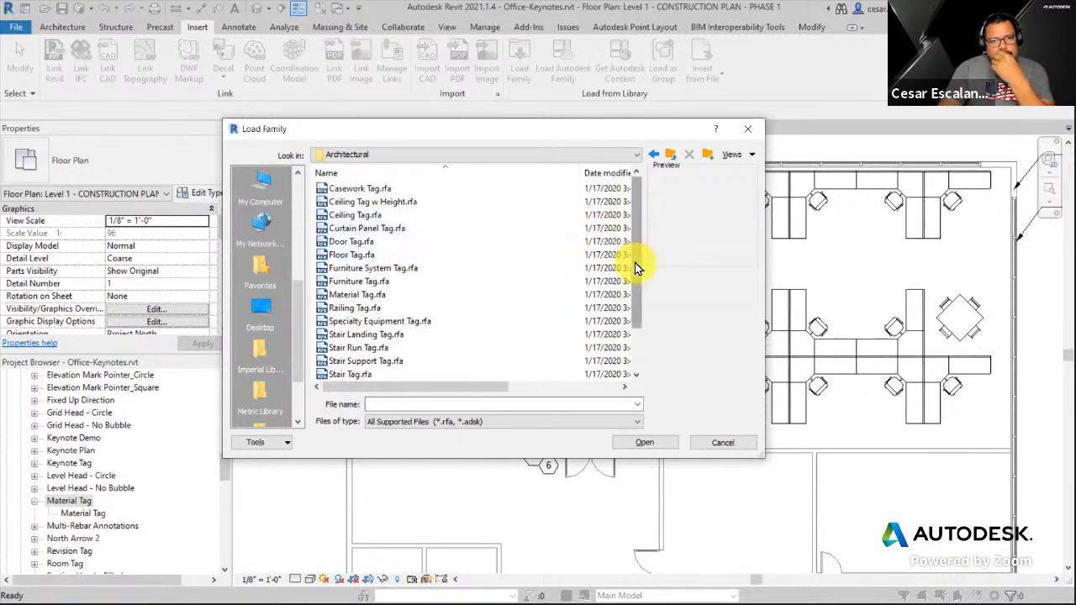
{"action": "left_click", "coordinate": [372, 298]}
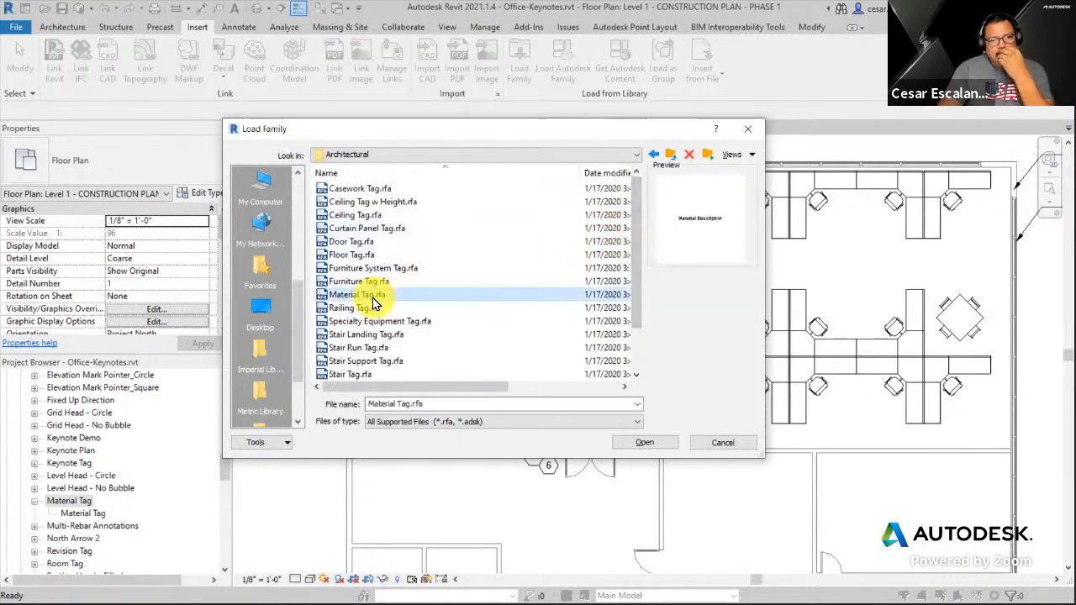
{"action": "left_click", "coordinate": [463, 157]}
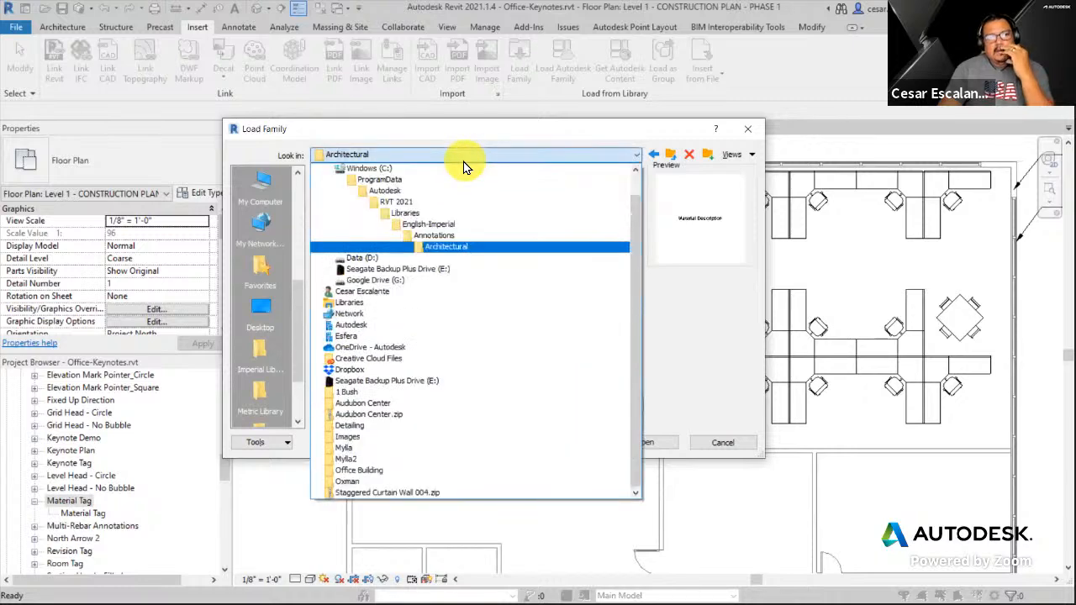
{"action": "left_click", "coordinate": [473, 247]}
{"action": "left_click", "coordinate": [374, 295]}
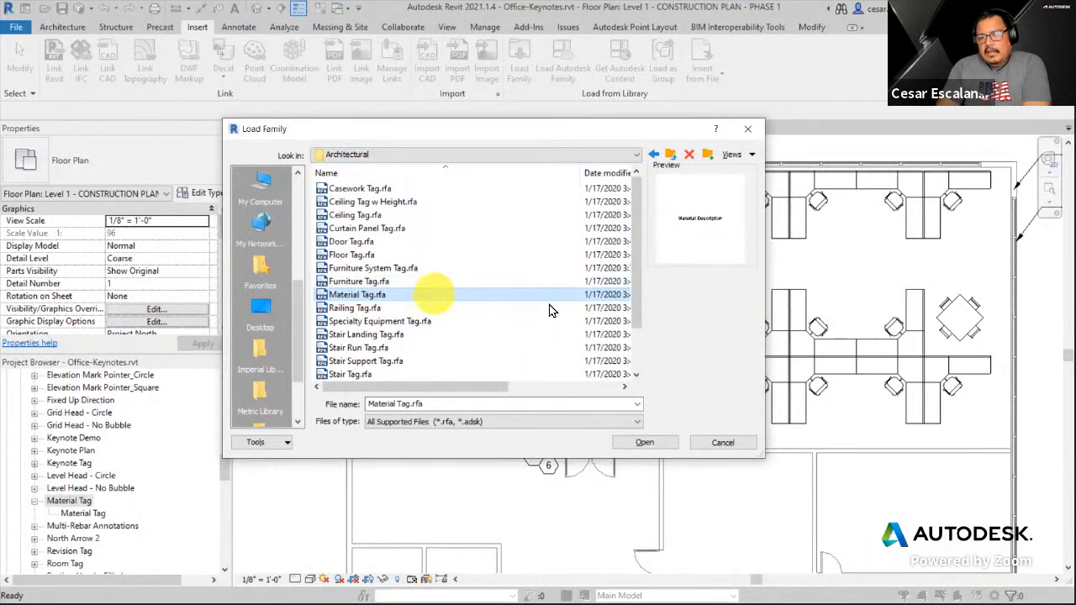
{"action": "left_click", "coordinate": [721, 443]}
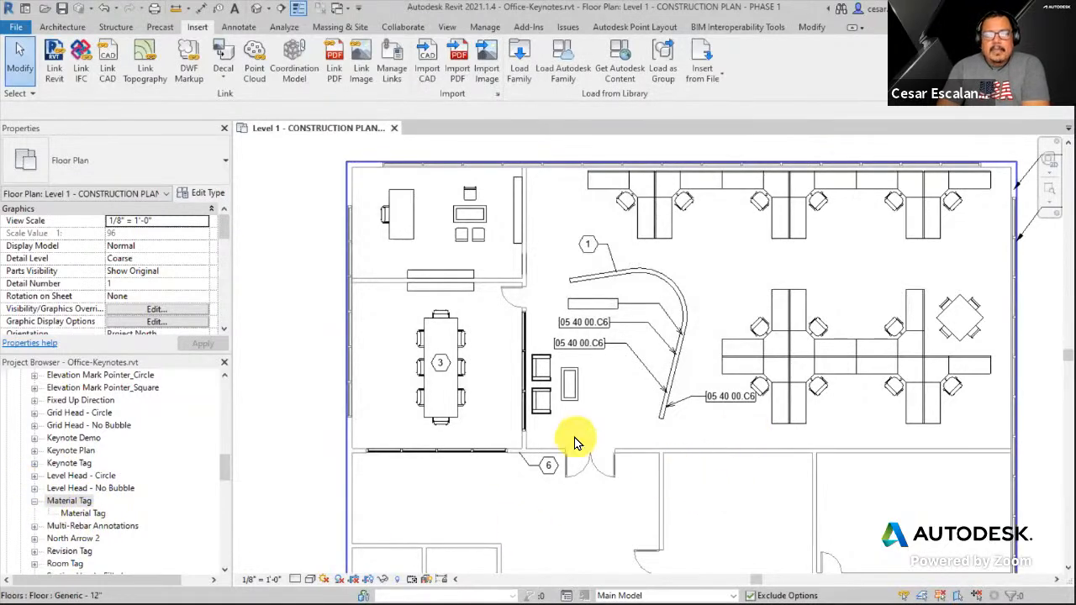
Search the project materials for "Concrete" and open the identity information of the Concrete material.
{"action": "left_click", "coordinate": [714, 280]}
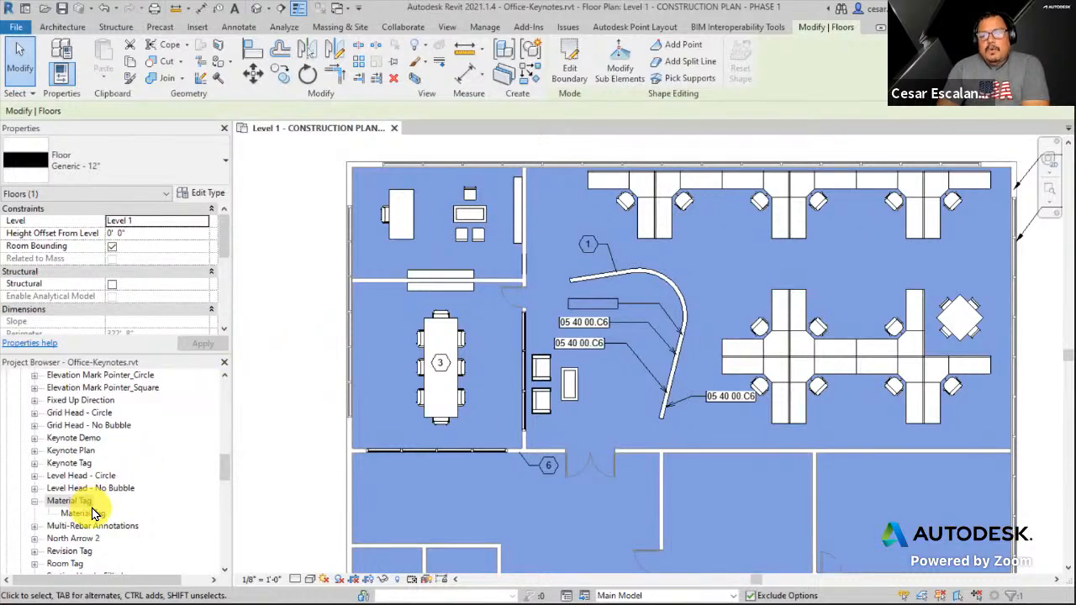
{"action": "left_click", "coordinate": [284, 412]}
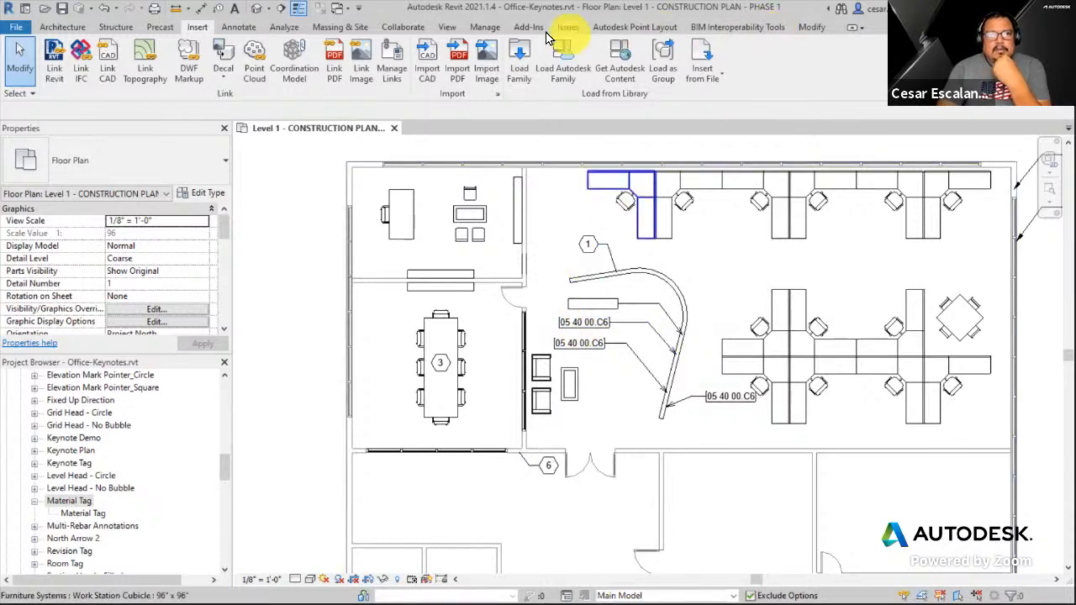
{"action": "left_click", "coordinate": [485, 29]}
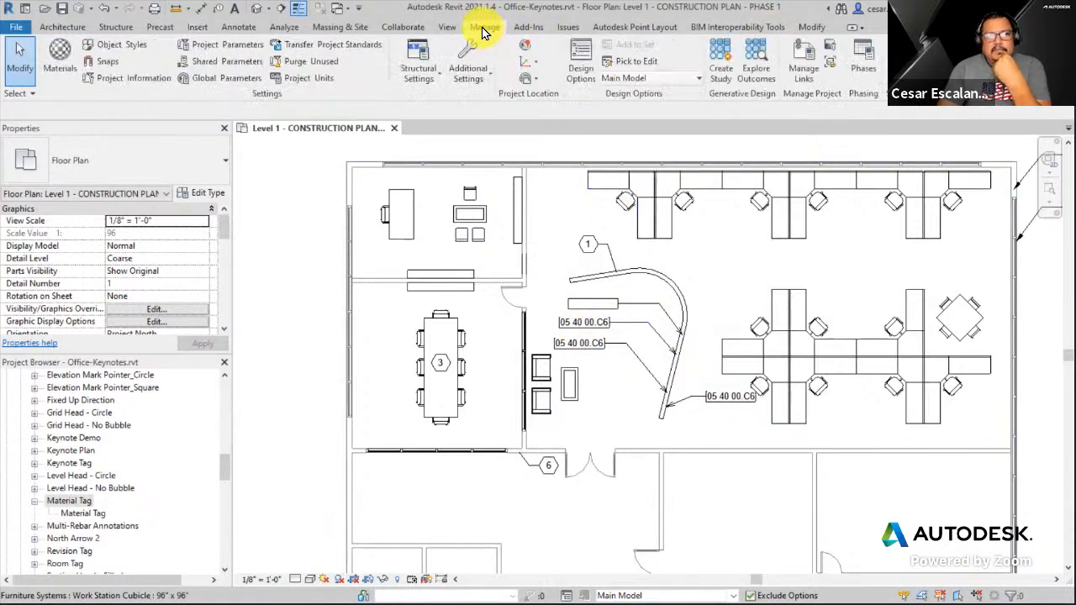
{"action": "left_click", "coordinate": [58, 64]}
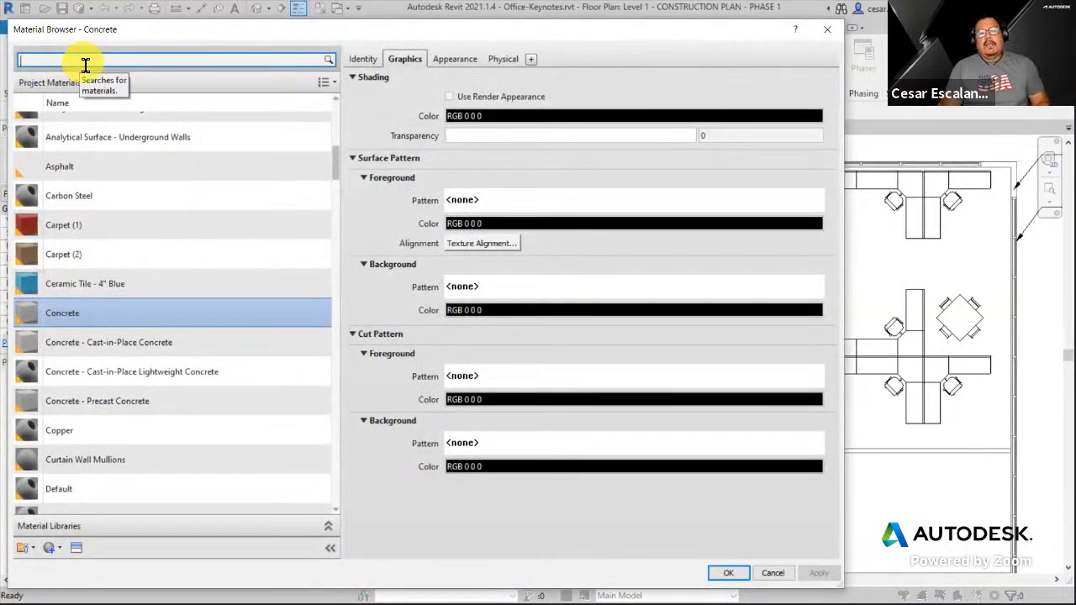
{"action": "type", "text": "Concrete"}
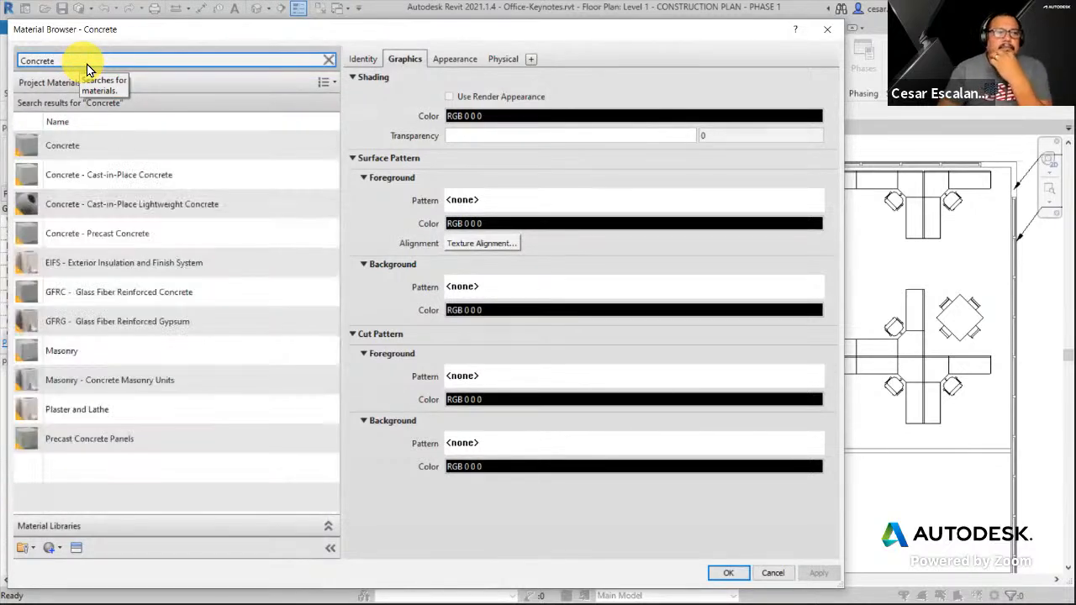
{"action": "left_click", "coordinate": [76, 145]}
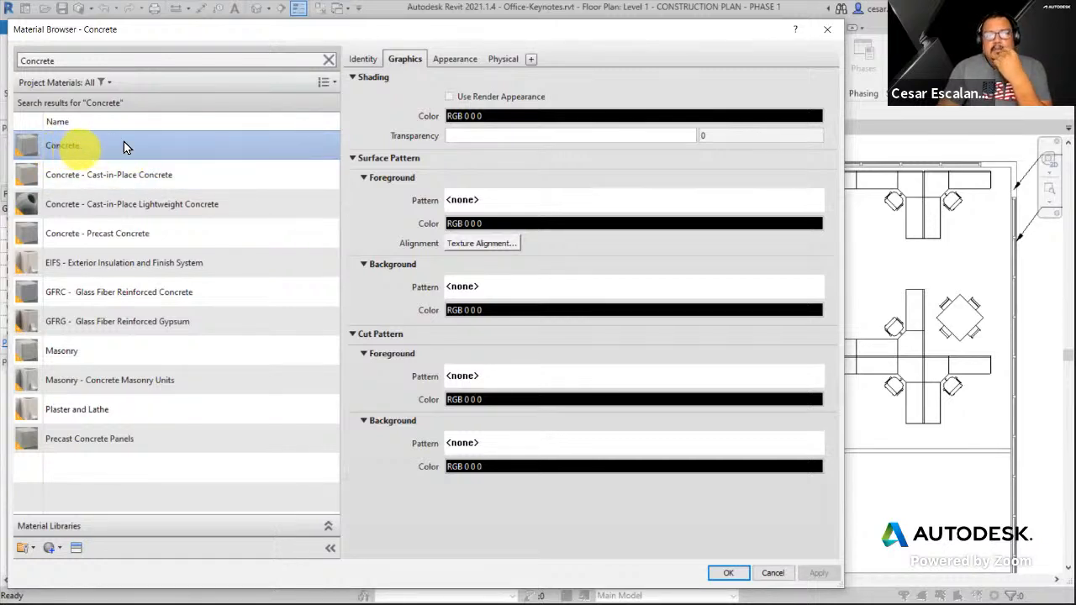
{"action": "left_click", "coordinate": [366, 58]}
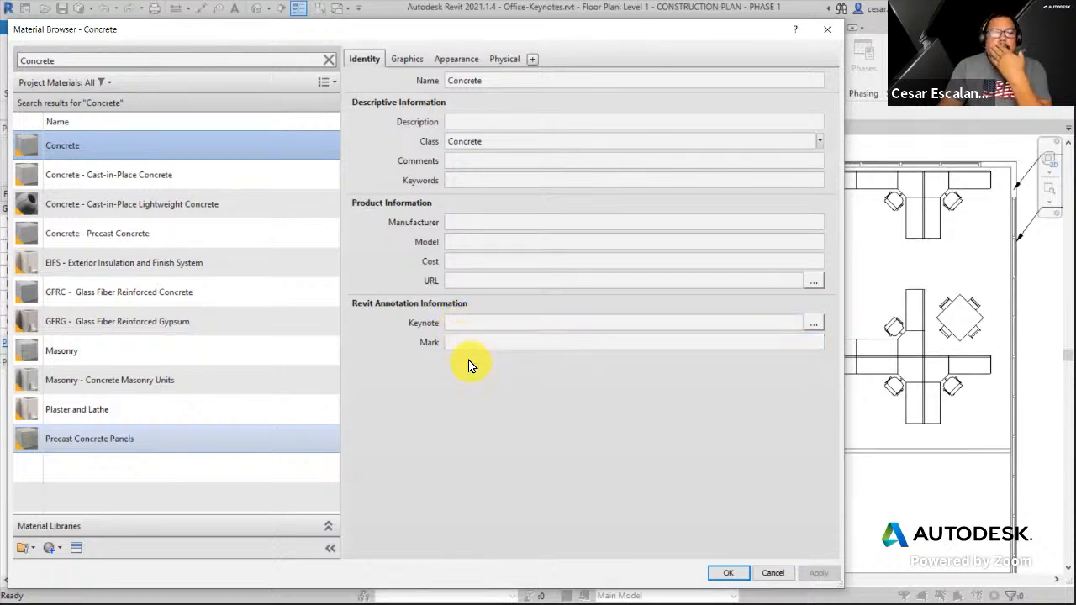
Open the keynote list for the Concrete material and examine the entries under Divisions 03, 08 and 09, including Structural Concrete and Carpeting.
{"action": "left_click", "coordinate": [816, 327]}
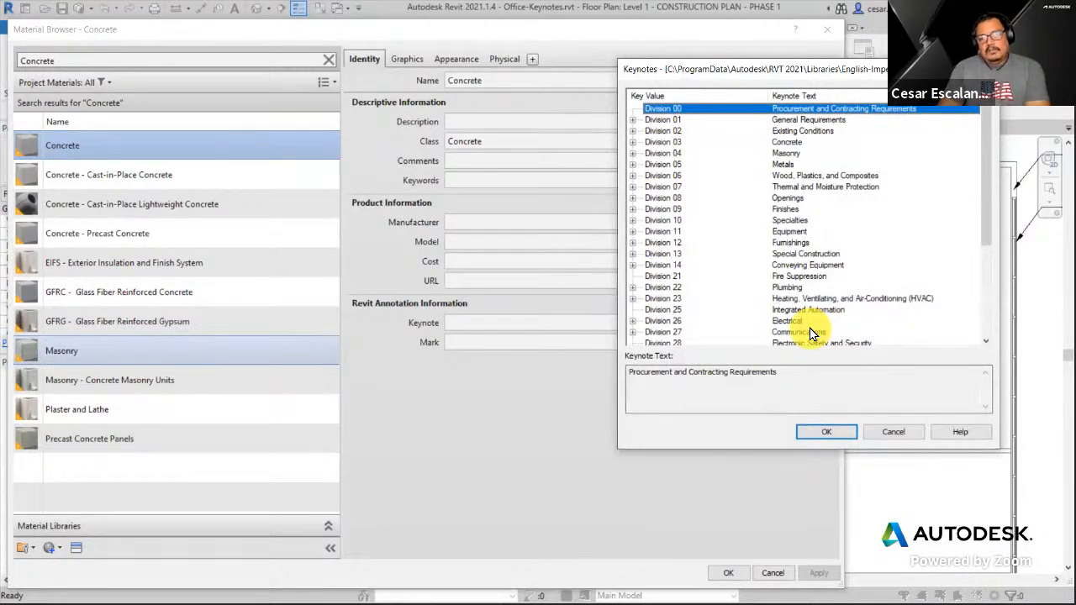
{"action": "left_click", "coordinate": [633, 143]}
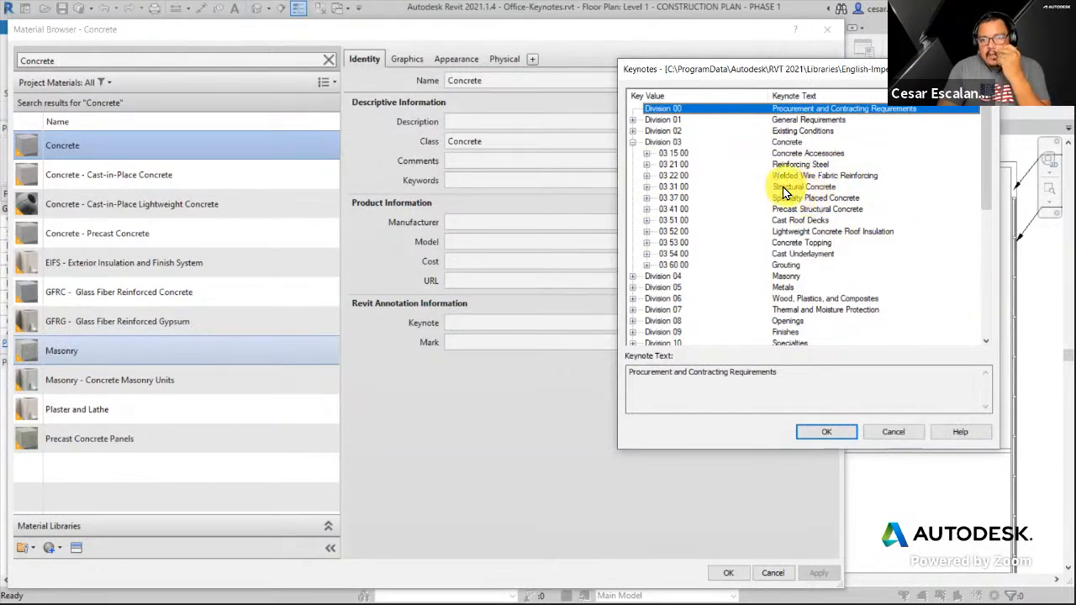
{"action": "left_click", "coordinate": [646, 187]}
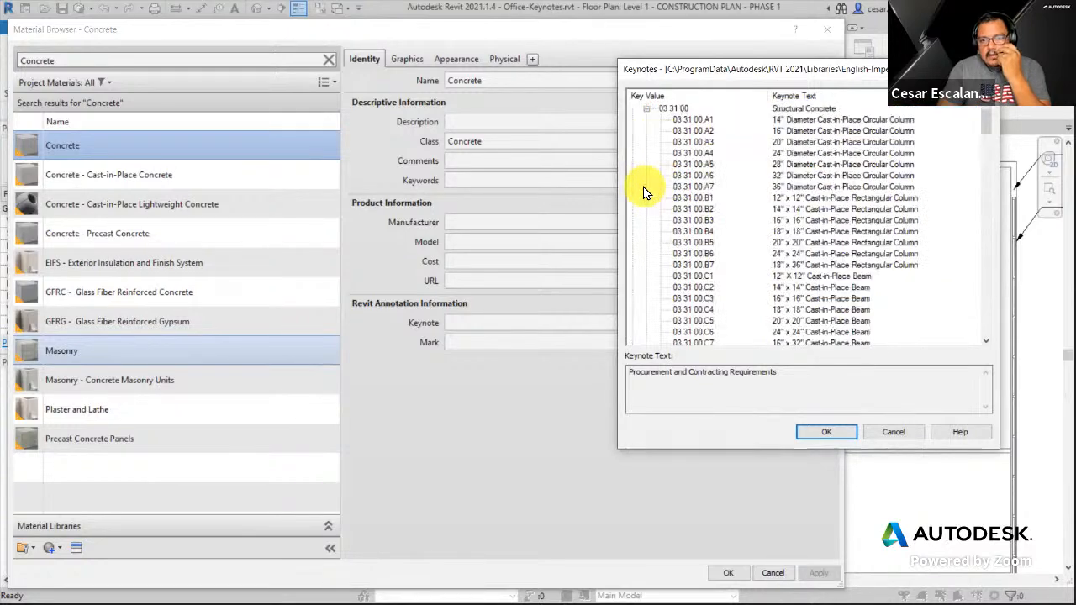
{"action": "left_click", "coordinate": [647, 109]}
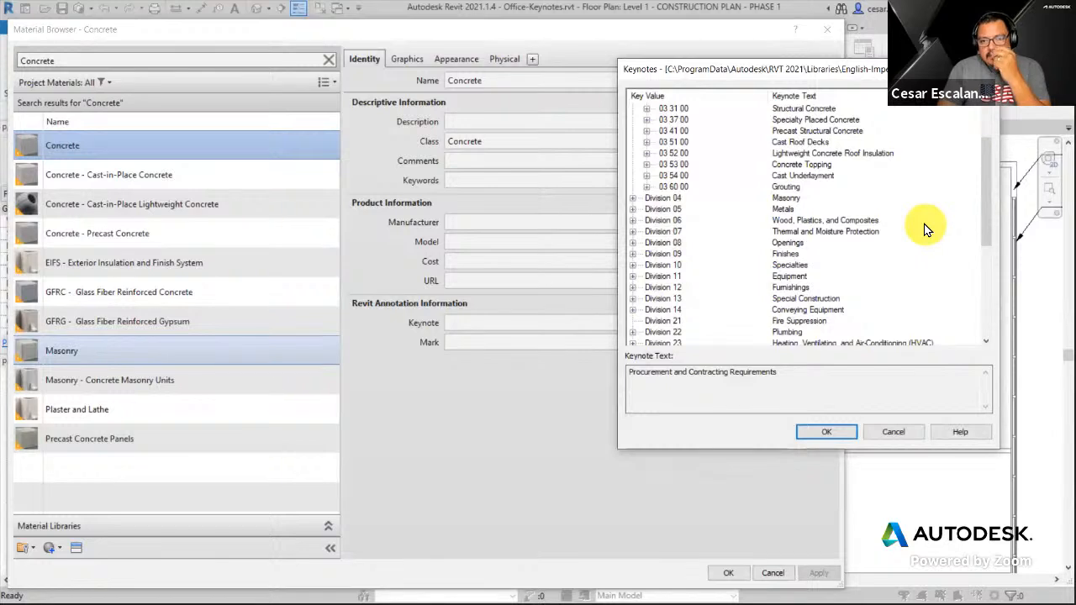
{"action": "left_click", "coordinate": [632, 242]}
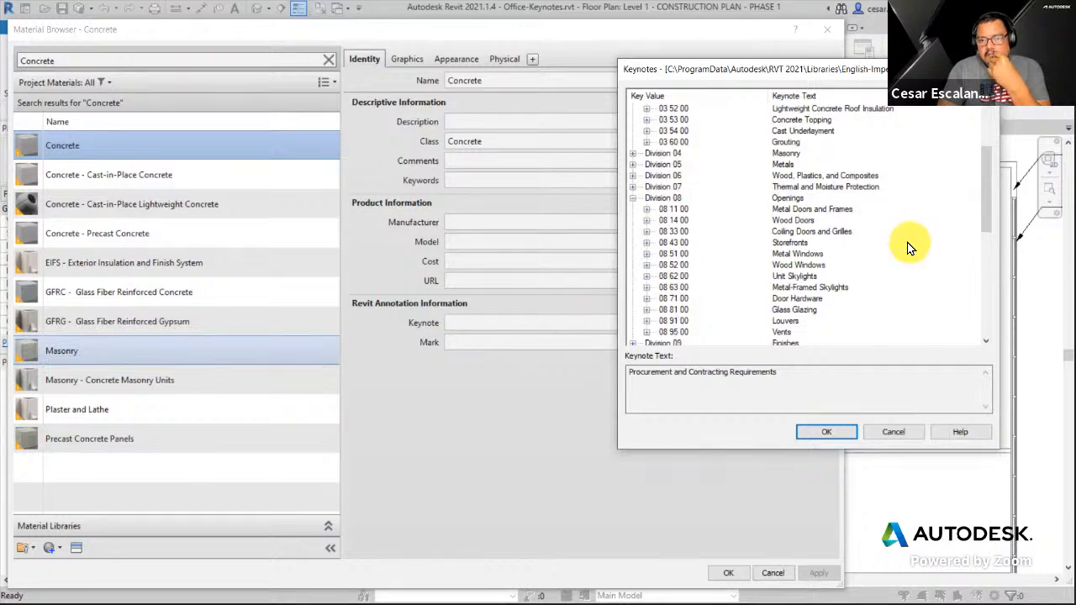
{"action": "scroll", "coordinate": [858, 239], "scroll_direction": "down", "scroll_amount": 1}
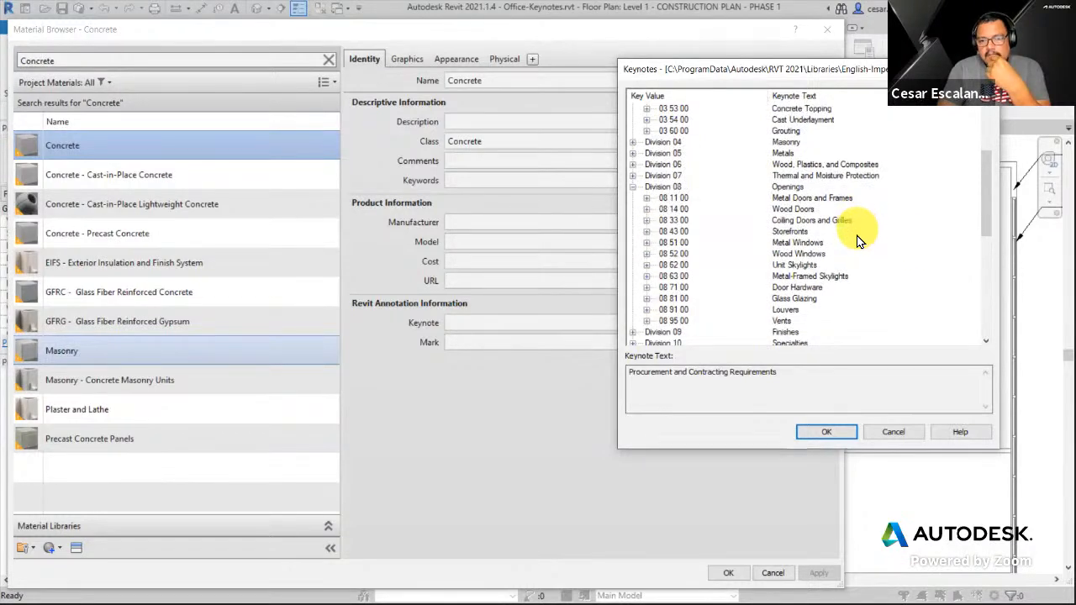
{"action": "double_click", "coordinate": [636, 332]}
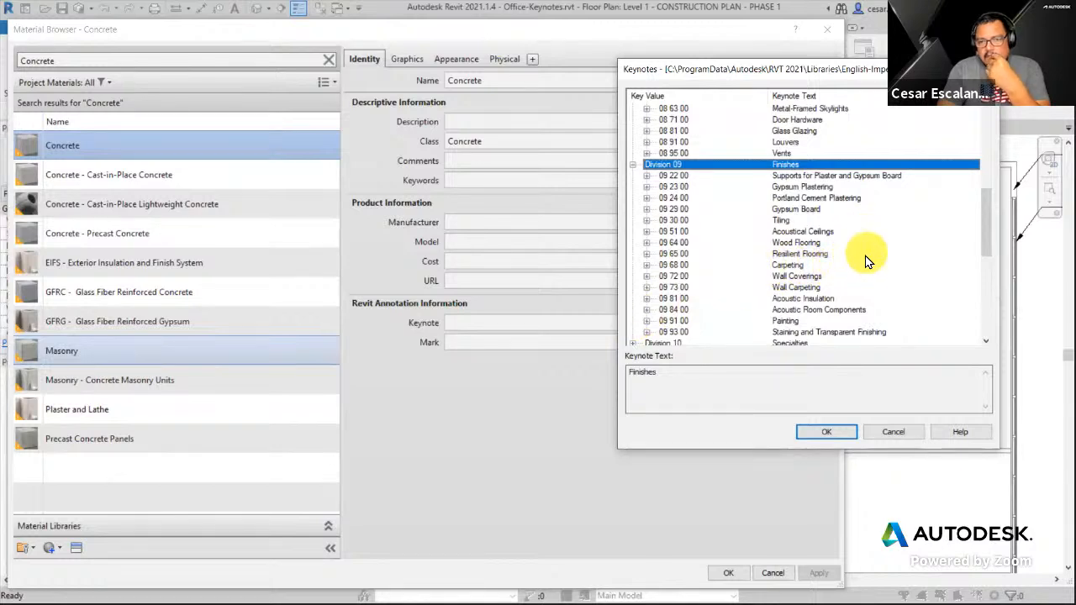
{"action": "scroll", "coordinate": [872, 322], "scroll_direction": "down", "scroll_amount": 2}
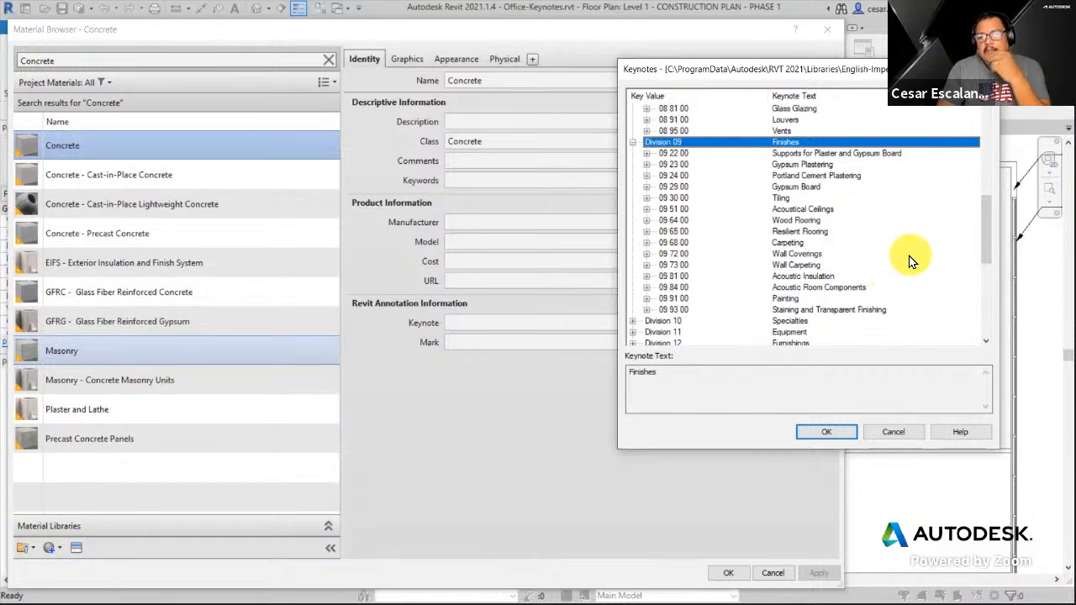
{"action": "left_click", "coordinate": [647, 242]}
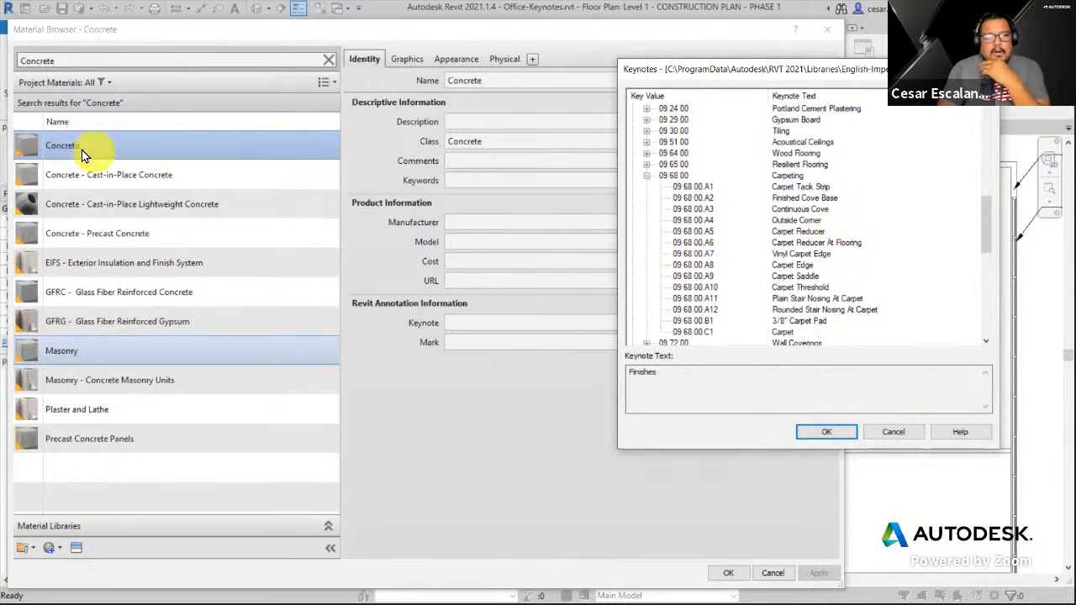
Assign keynote 03 31 00 Structural Concrete from Division 03 to the Concrete material.
{"action": "scroll", "coordinate": [985, 211], "scroll_direction": "up", "scroll_amount": 1}
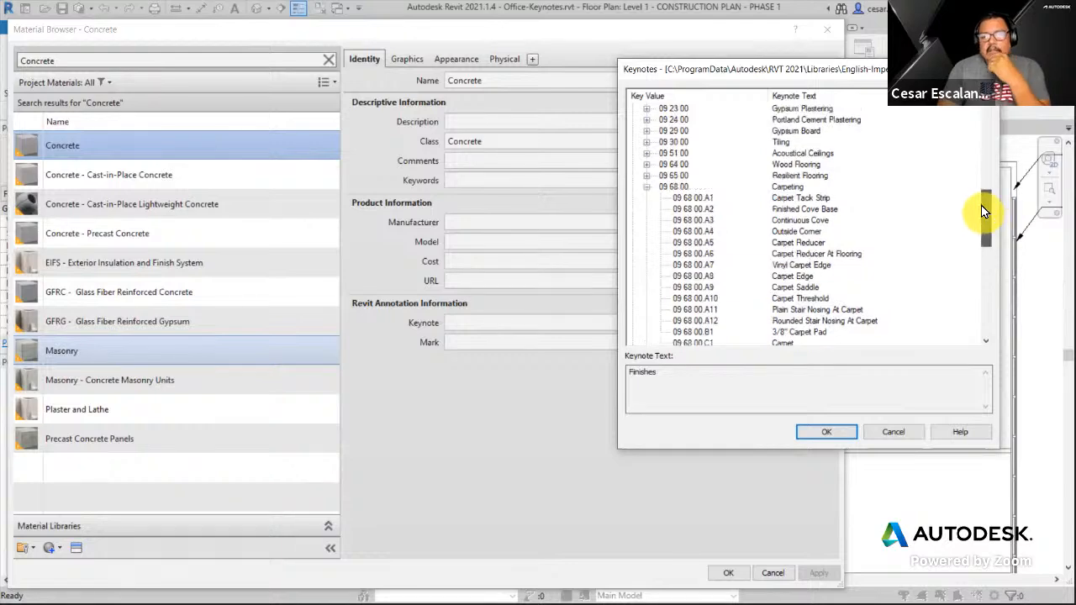
{"action": "scroll", "coordinate": [985, 211], "scroll_direction": "up", "scroll_amount": 3}
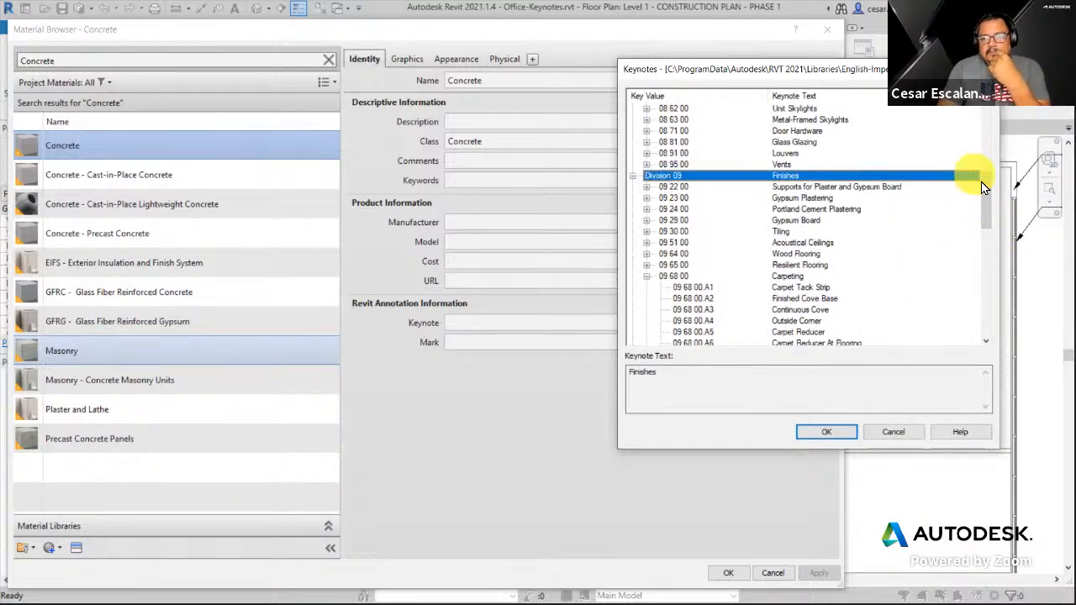
{"action": "left_click_drag", "start_coordinate": [981, 183], "coordinate": [983, 116]}
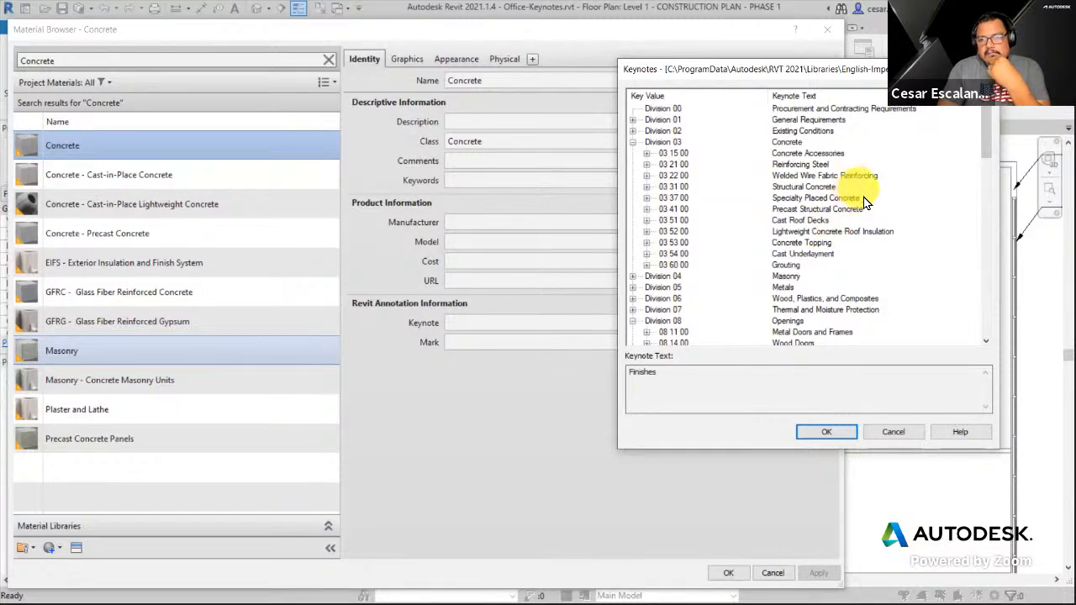
{"action": "left_click", "coordinate": [786, 187]}
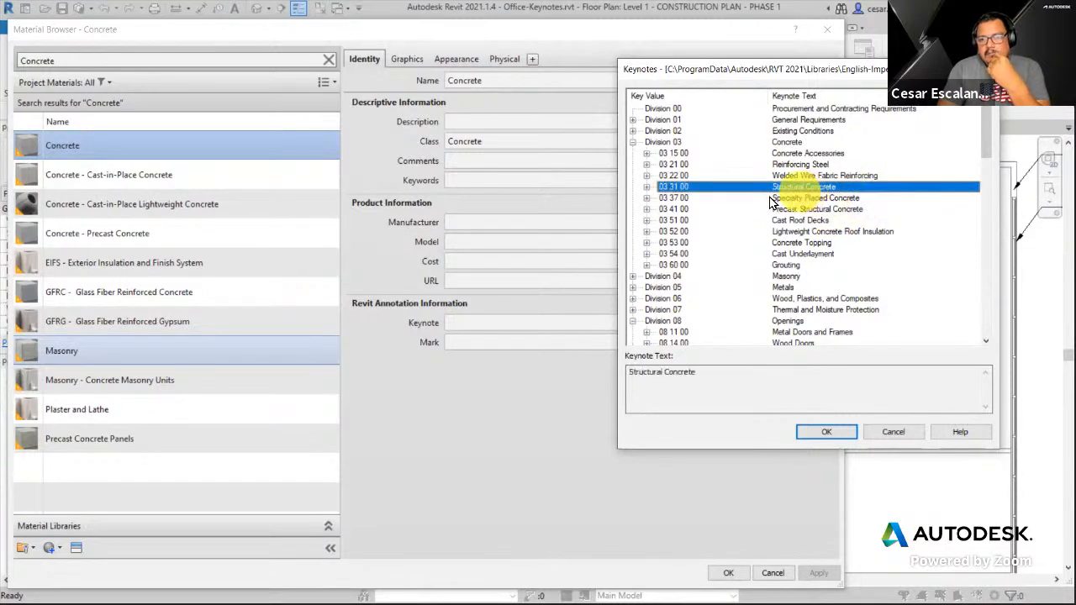
{"action": "left_click", "coordinate": [828, 432]}
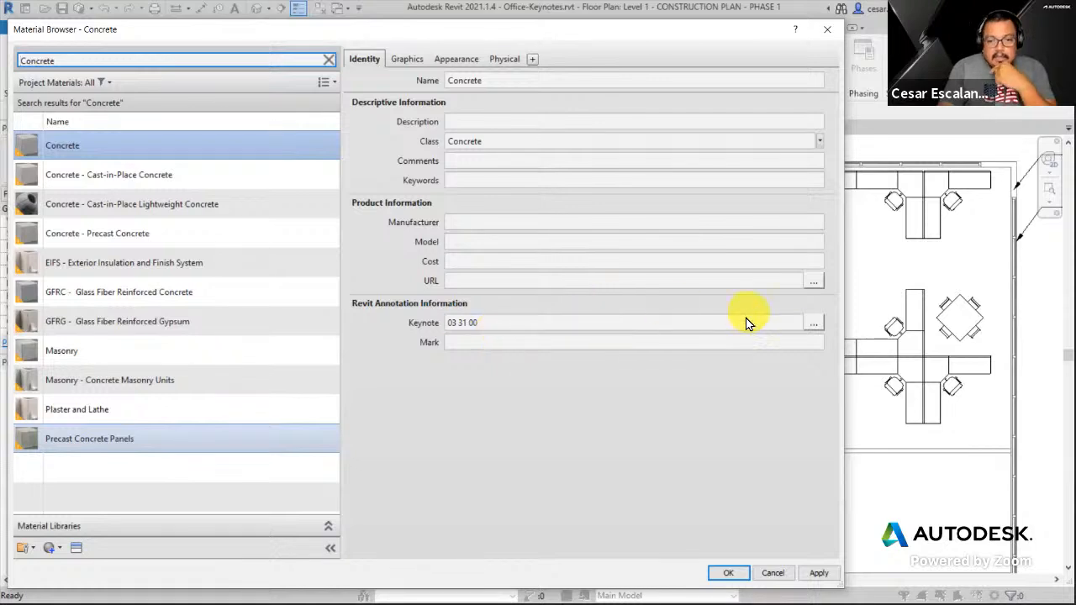
Set the Concrete material's mark to C1, apply the changes and close the Material Browser.
{"action": "left_click", "coordinate": [509, 348]}
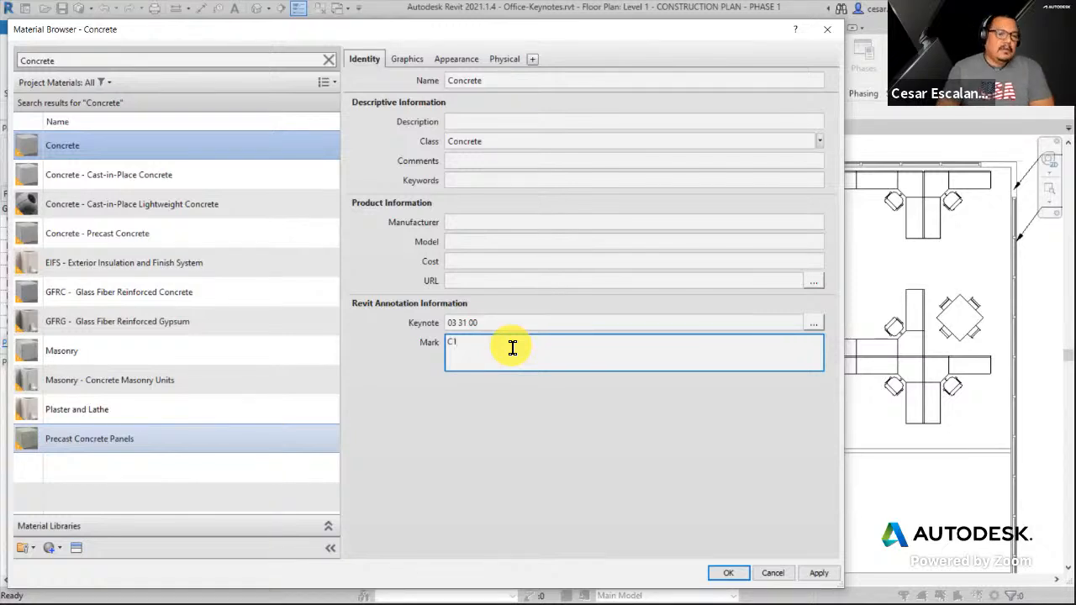
{"action": "left_click", "coordinate": [502, 426]}
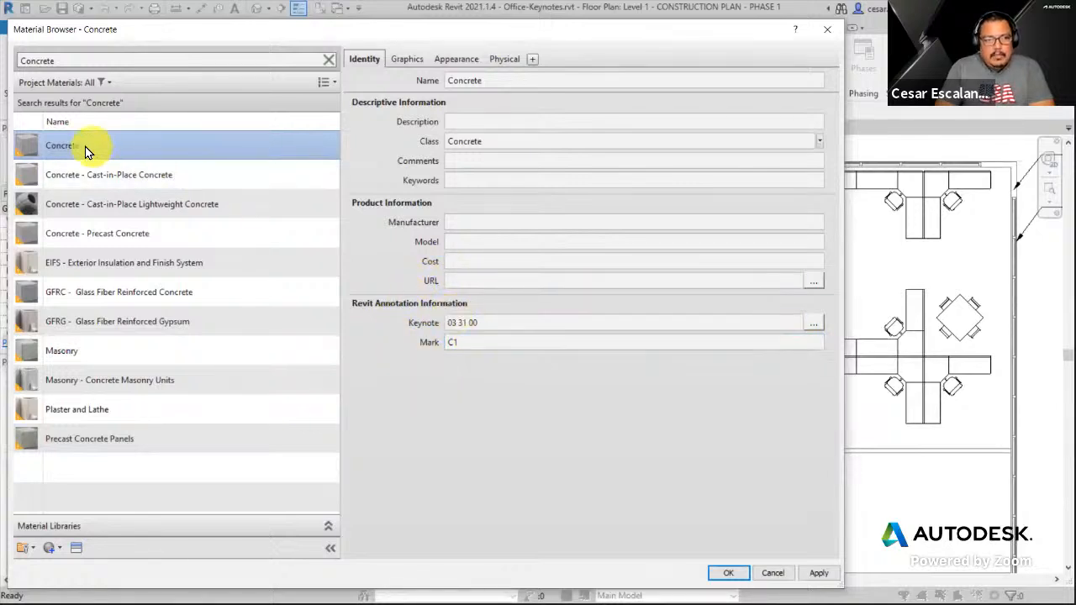
{"action": "left_click", "coordinate": [826, 574]}
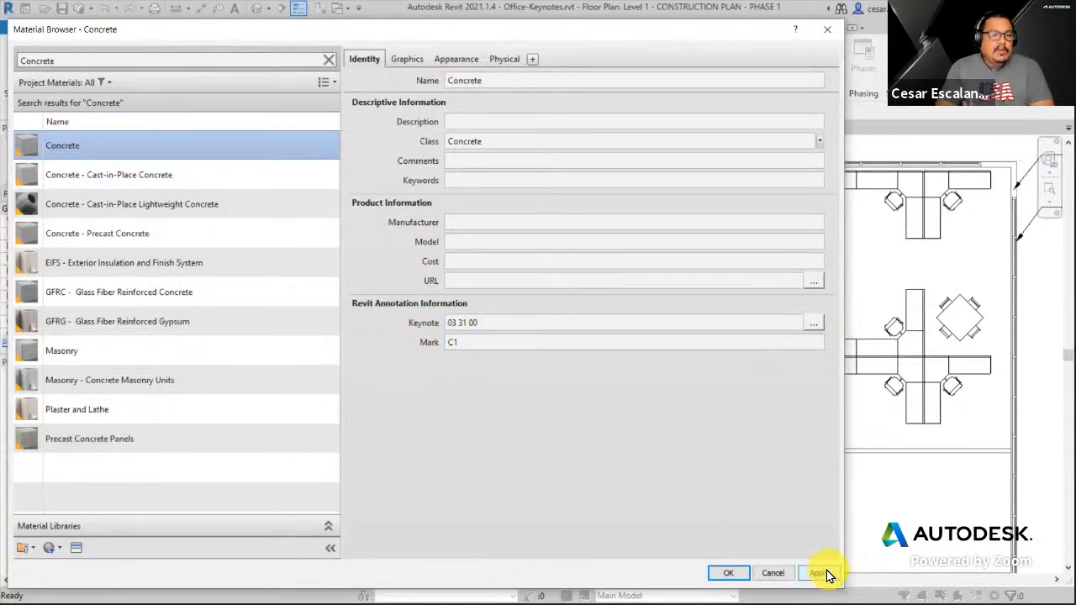
{"action": "left_click", "coordinate": [728, 574]}
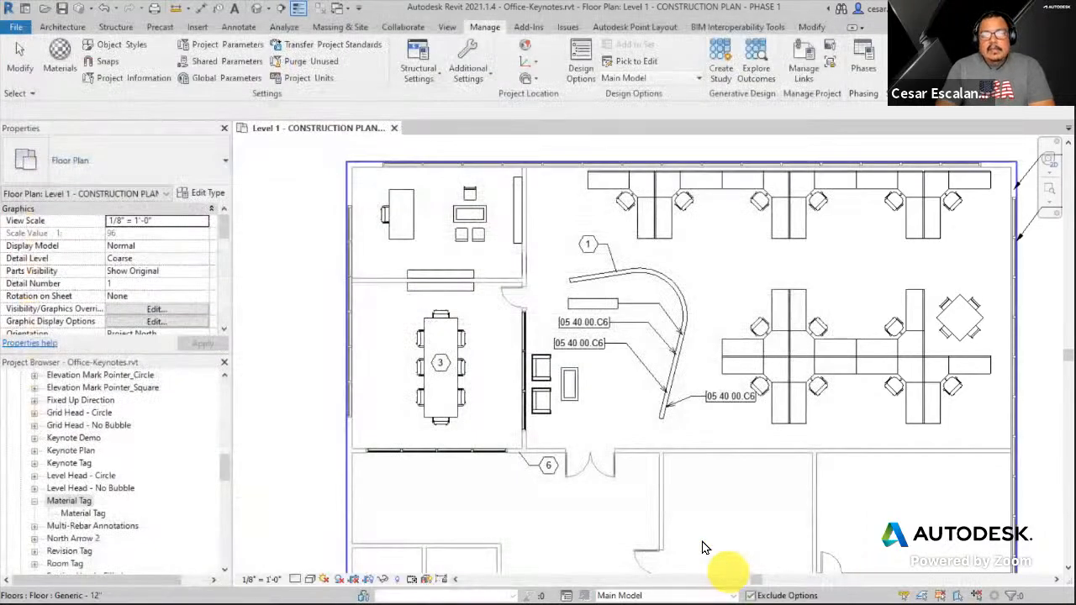
Place a Material Keynote of type Keynote Number - Boxed - Small with a bent leader on the floor below the conference room.
{"action": "middle_click_drag", "start_coordinate": [813, 408], "coordinate": [885, 299]}
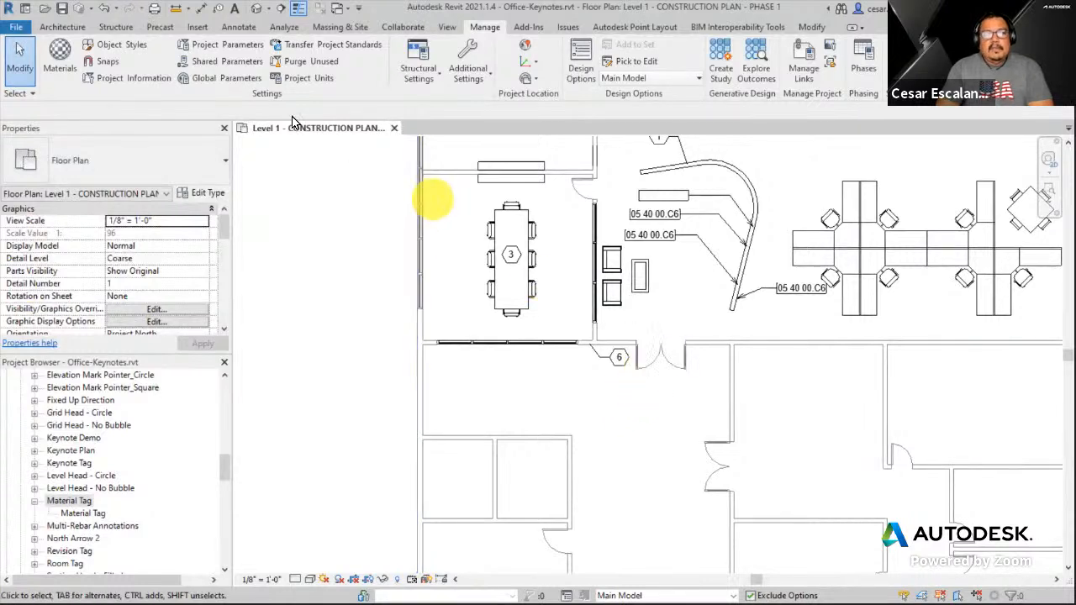
{"action": "left_click", "coordinate": [239, 28]}
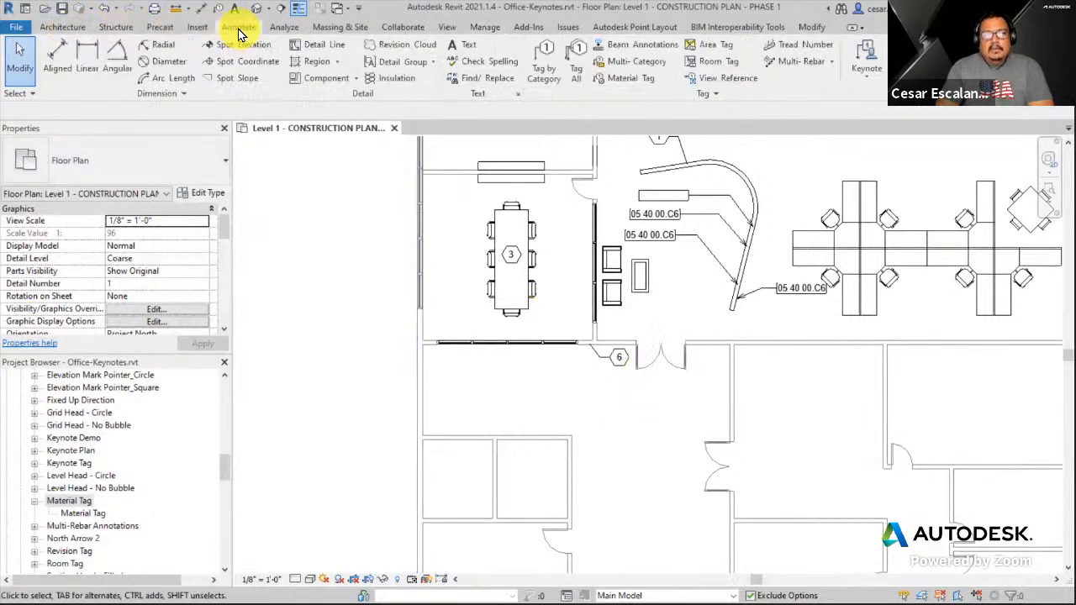
{"action": "left_click", "coordinate": [866, 78]}
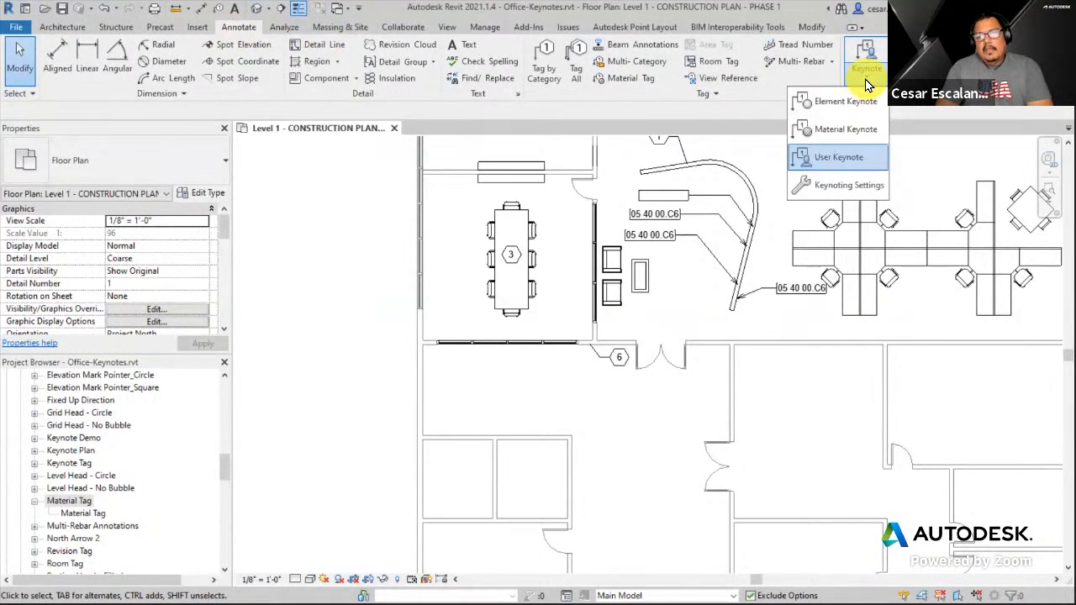
{"action": "left_click", "coordinate": [845, 129]}
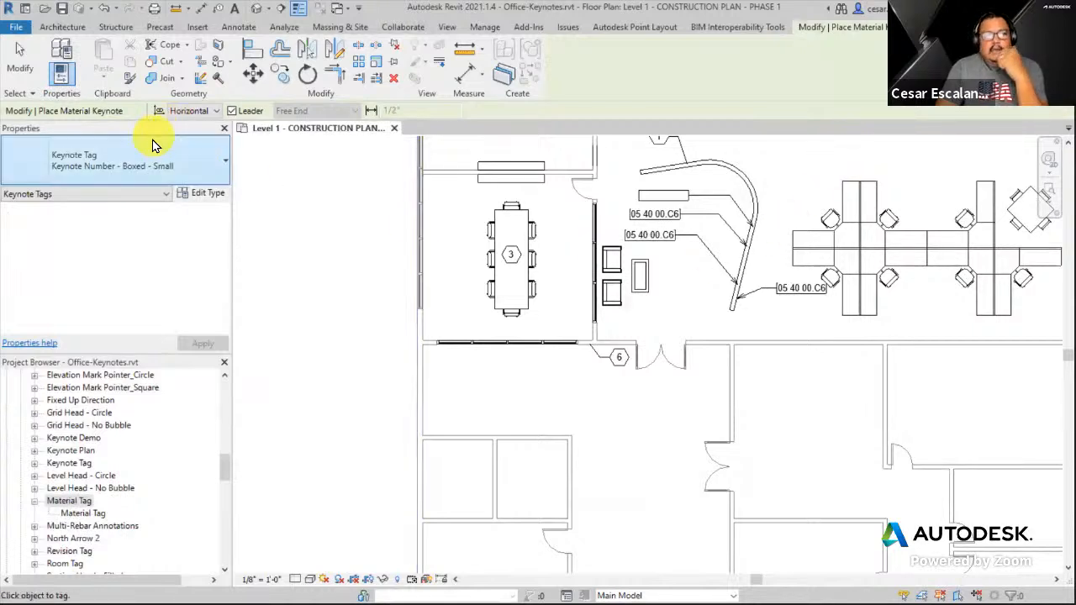
{"action": "left_click", "coordinate": [211, 164]}
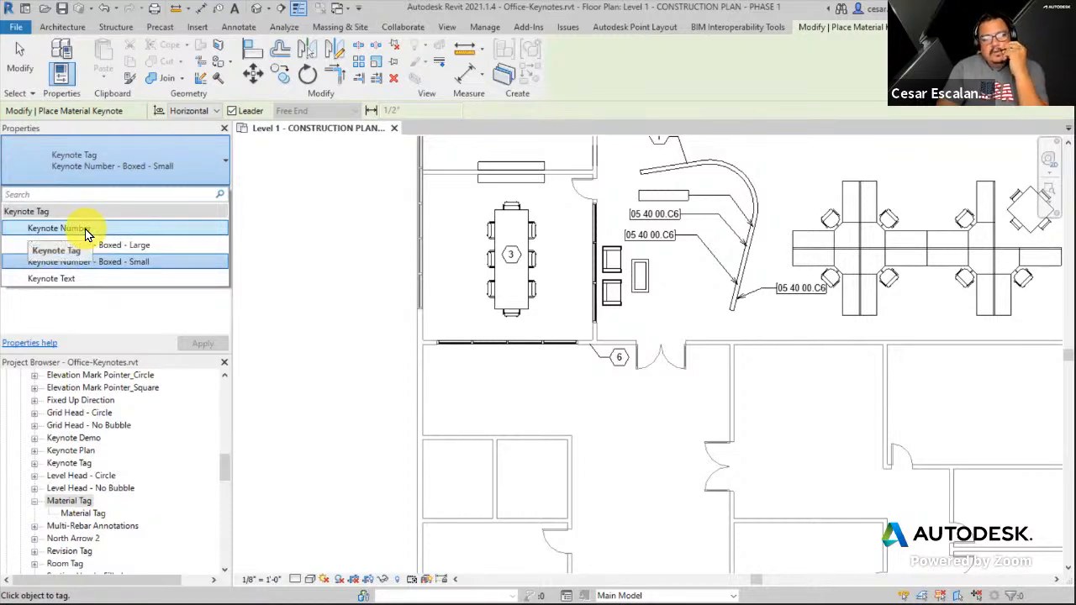
{"action": "left_click", "coordinate": [132, 263]}
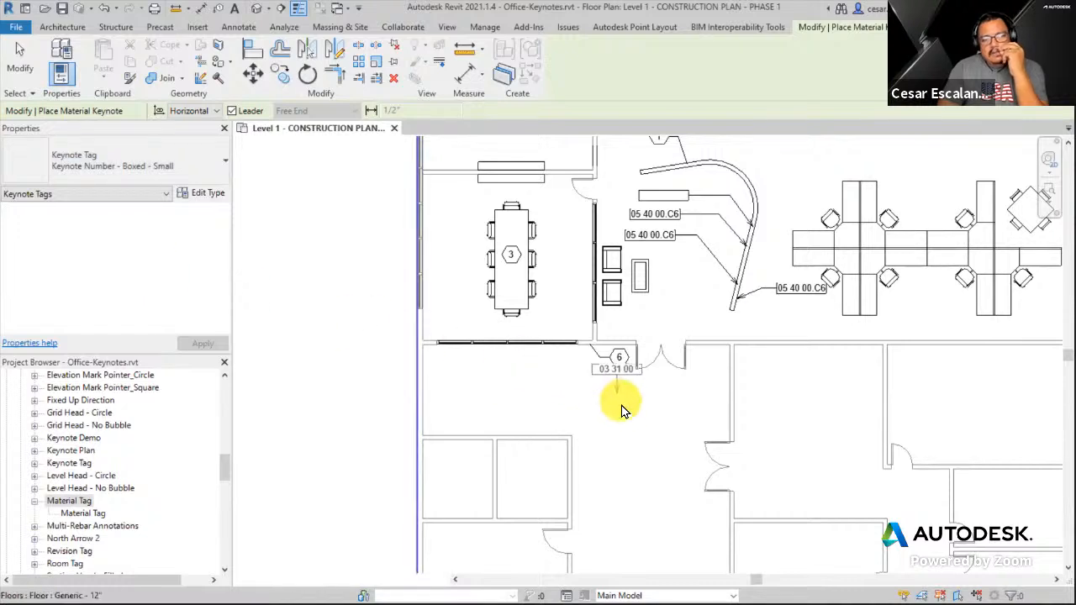
{"action": "left_click", "coordinate": [631, 445]}
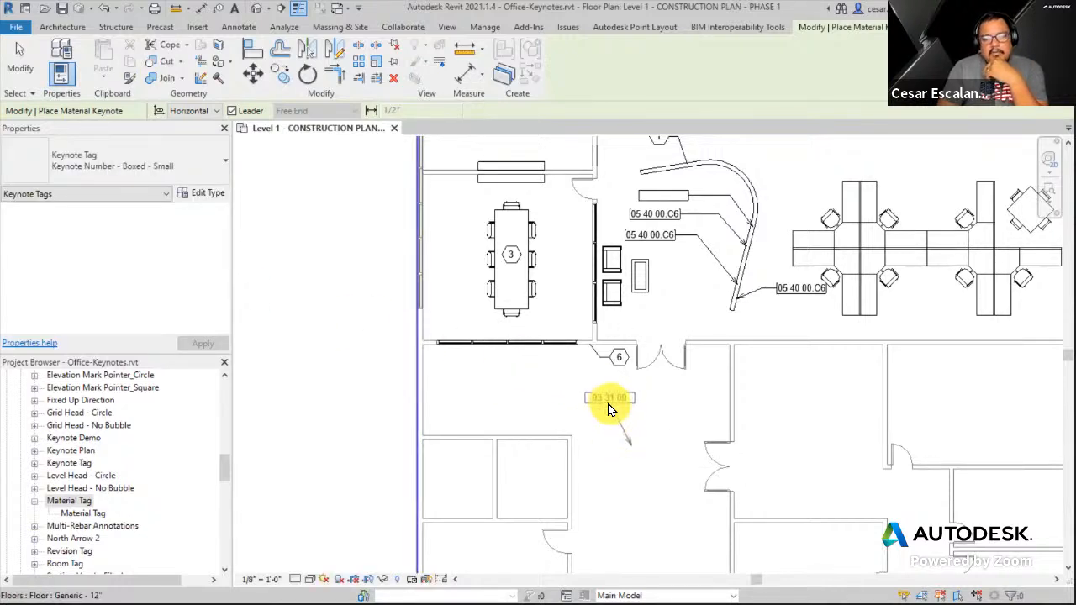
{"action": "left_click", "coordinate": [610, 408]}
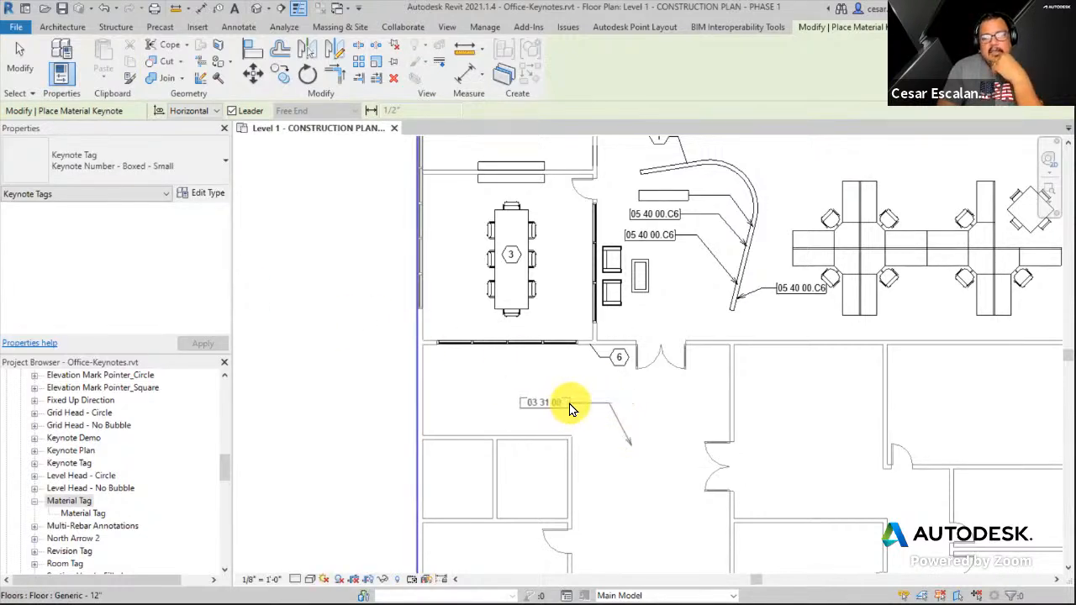
{"action": "left_click", "coordinate": [570, 410]}
{"action": "key", "text": "Escape"}
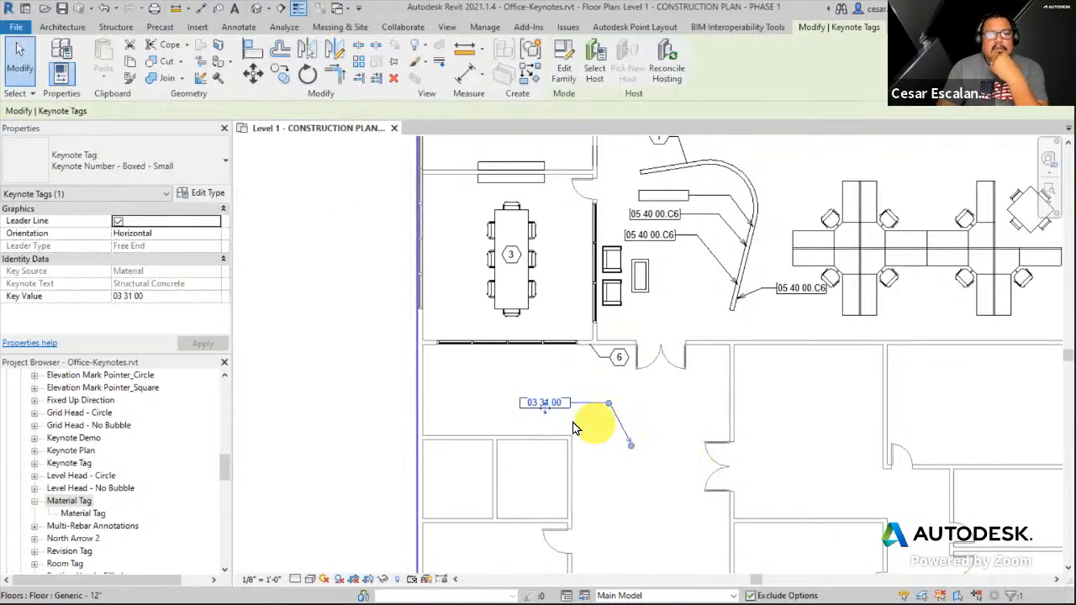
{"action": "scroll", "coordinate": [533, 426], "scroll_direction": "up", "scroll_amount": 4}
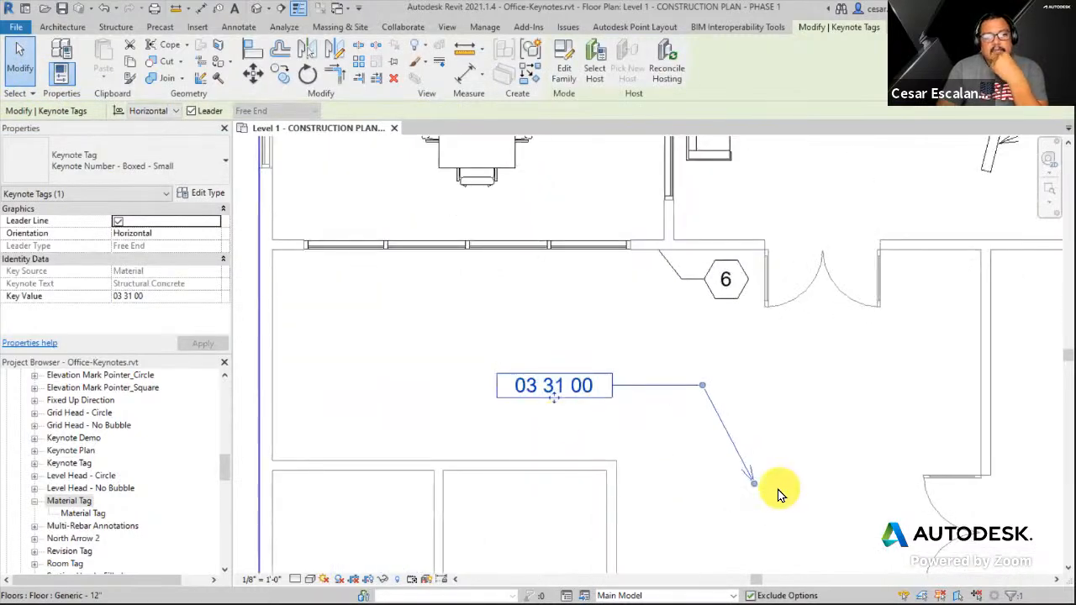
{"action": "left_click", "coordinate": [795, 413]}
{"action": "key", "text": "Escape"}
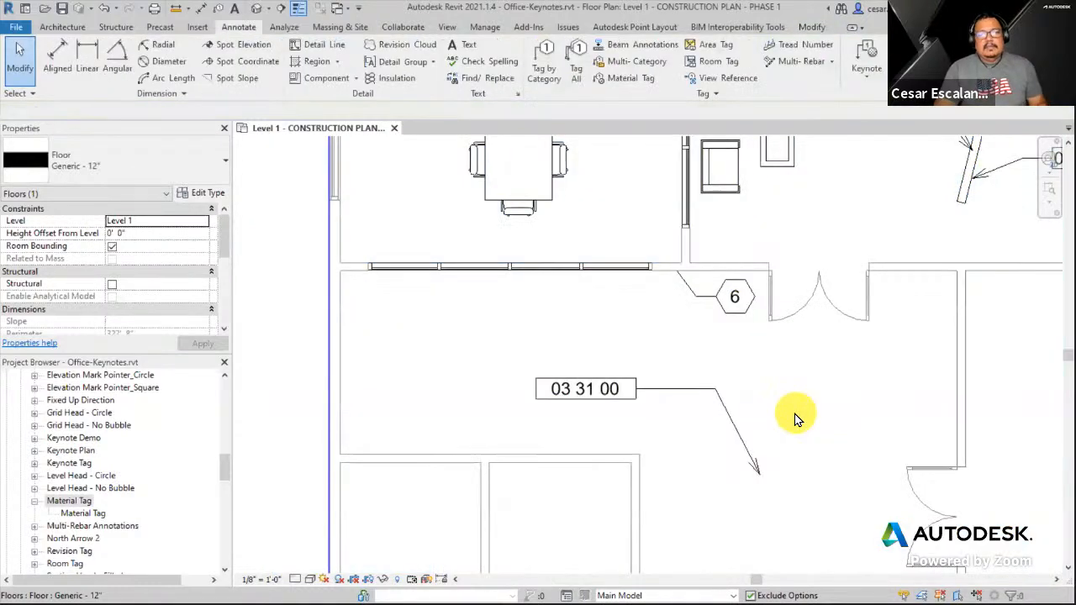
Reopen the Concrete material's identity information and narrow the Material Browser to compare its keynote with the placed floor tag.
{"action": "mouse_move", "coordinate": [811, 406]}
{"action": "middle_mouse_down"}
{"action": "mouse_move", "coordinate": [969, 403]}
{"action": "mouse_move", "coordinate": [956, 396]}
{"action": "middle_mouse_up"}
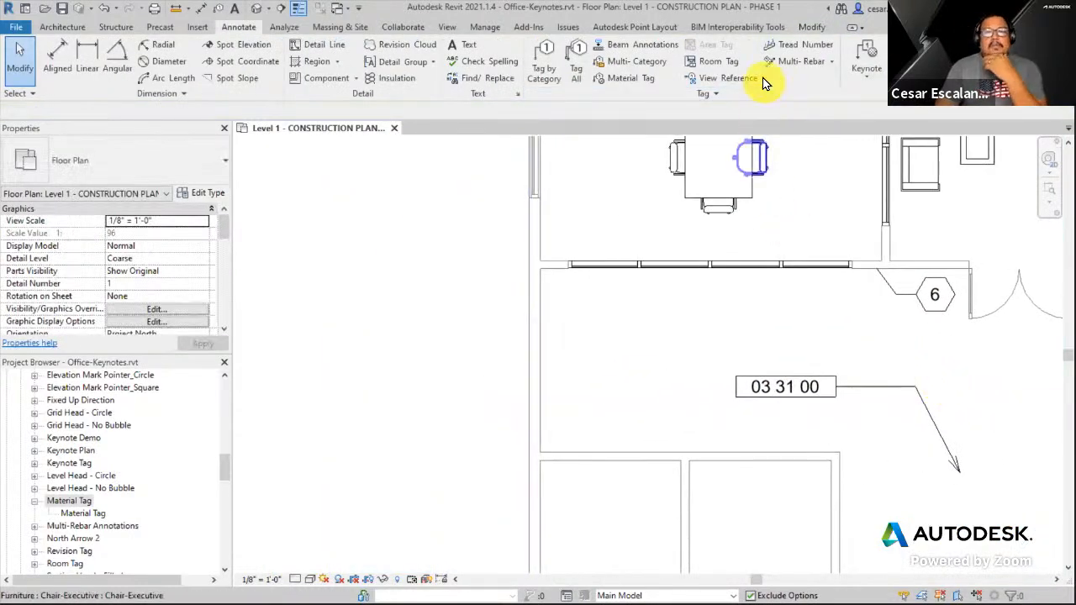
{"action": "left_click", "coordinate": [485, 27]}
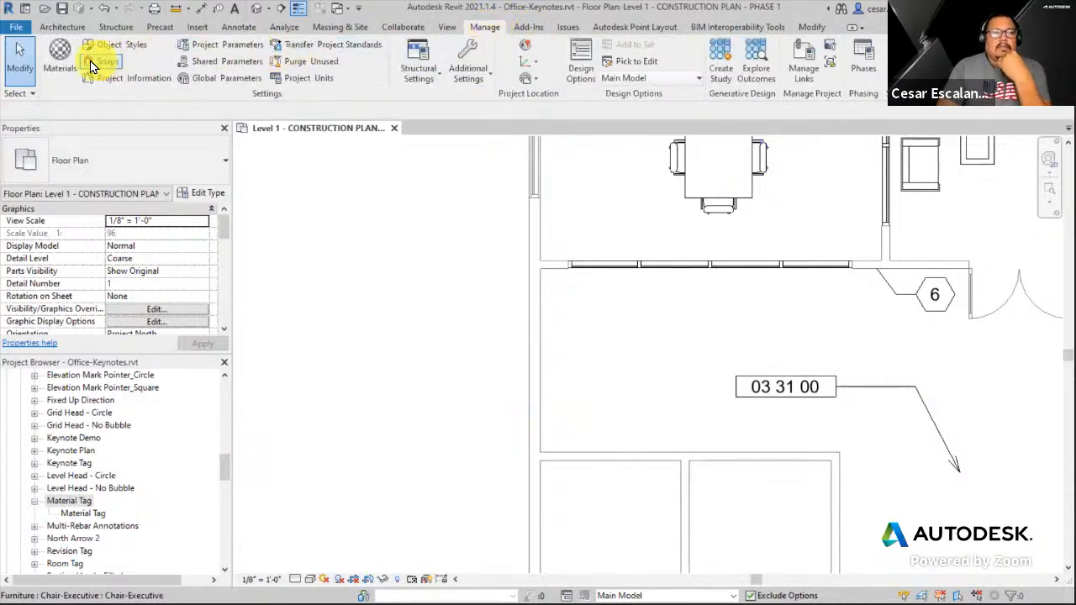
{"action": "left_click", "coordinate": [59, 57]}
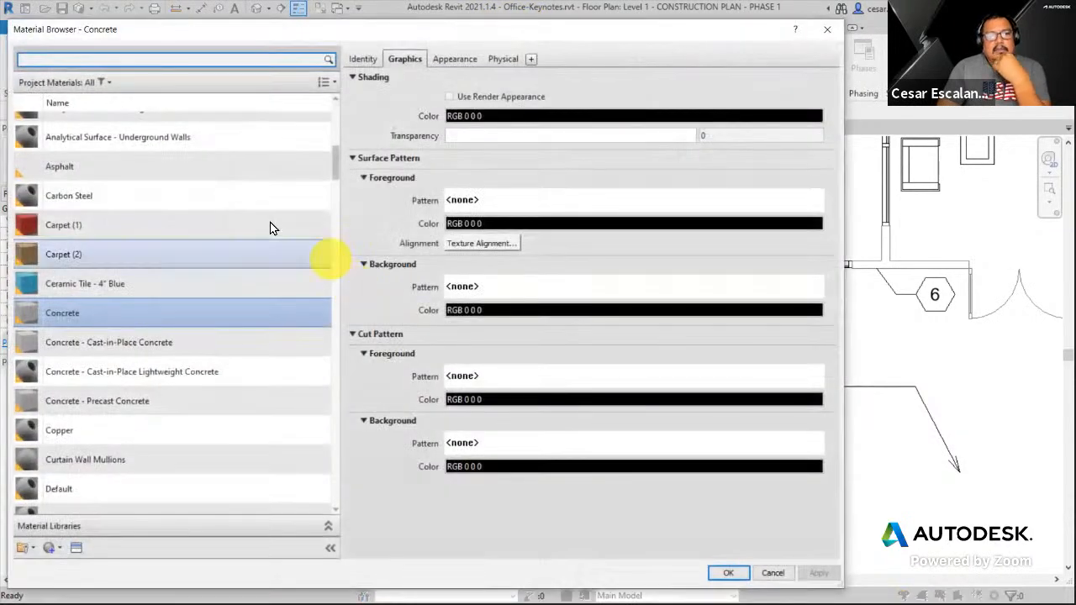
{"action": "left_click", "coordinate": [367, 57]}
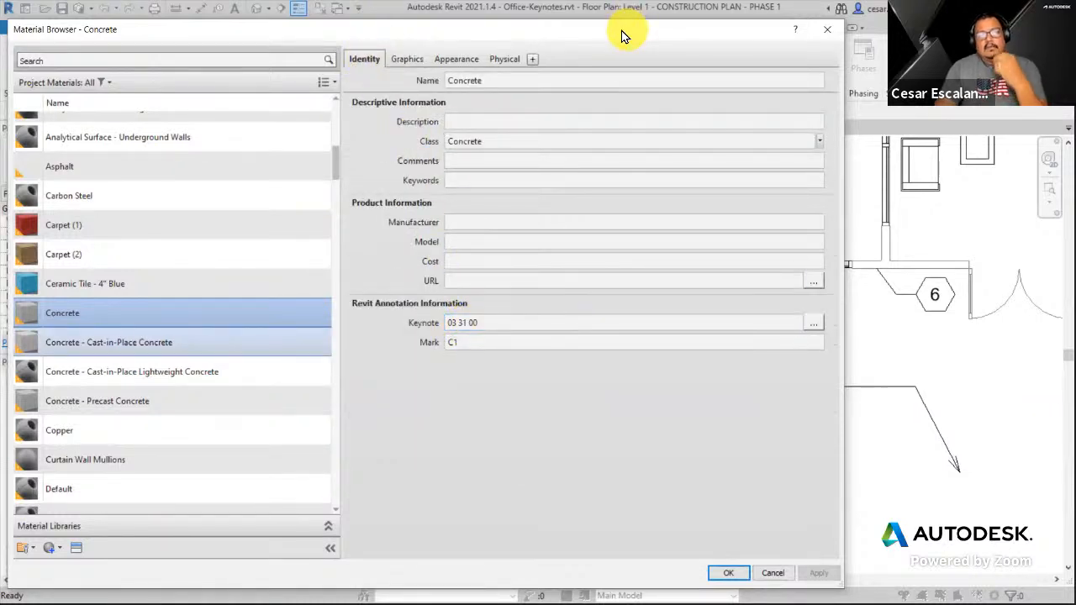
{"action": "left_click_drag", "start_coordinate": [623, 36], "coordinate": [591, 44]}
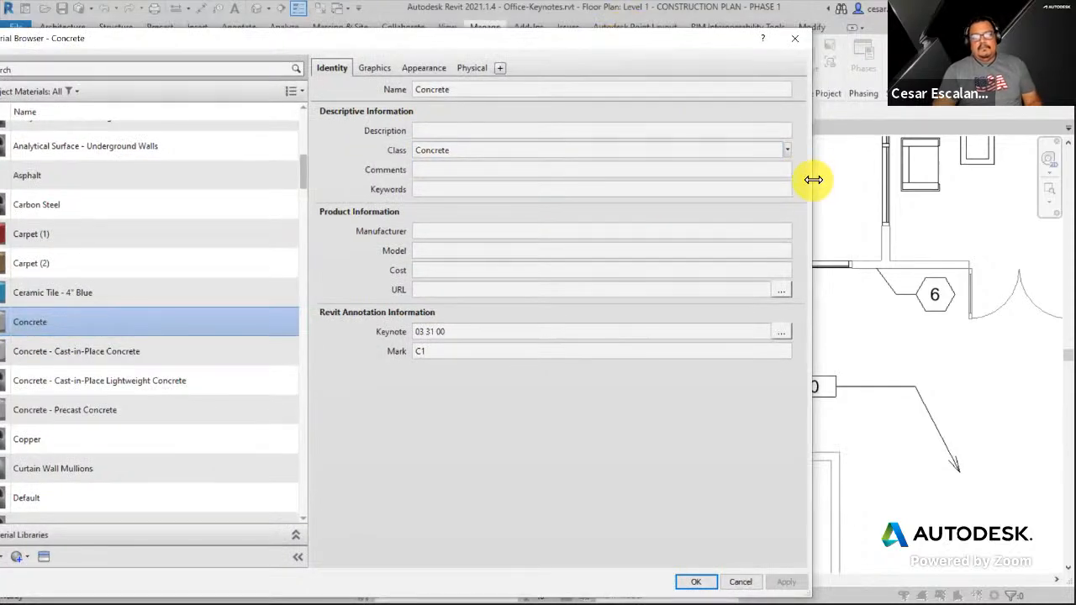
{"action": "left_click_drag", "start_coordinate": [813, 179], "coordinate": [372, 179]}
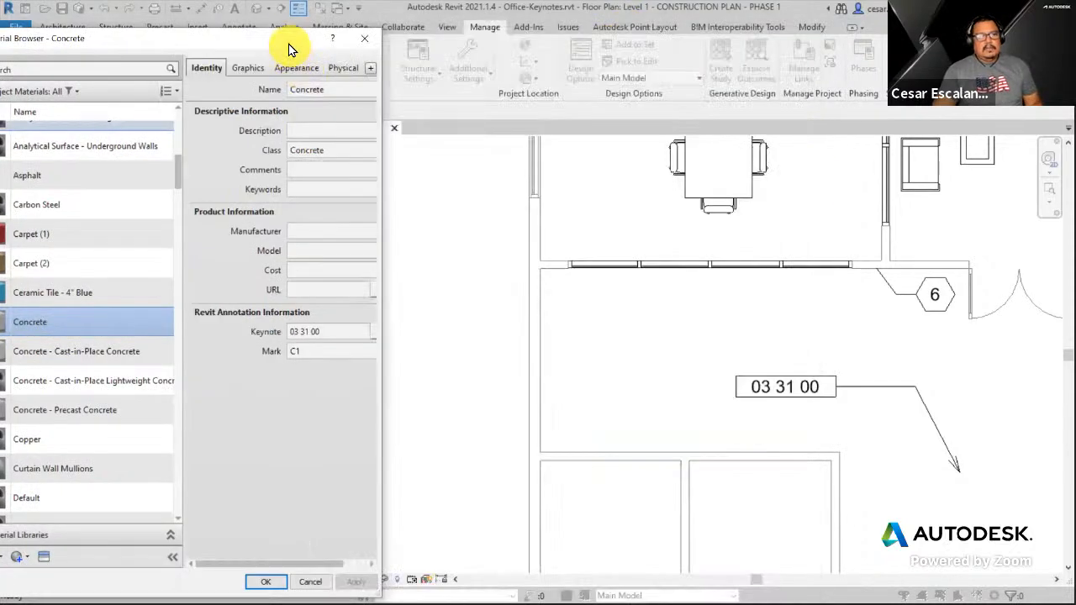
Move the Material Browser aside and compare the Concrete material's keynote with the tag and leader on the floor.
{"action": "left_click_drag", "start_coordinate": [291, 41], "coordinate": [430, 38]}
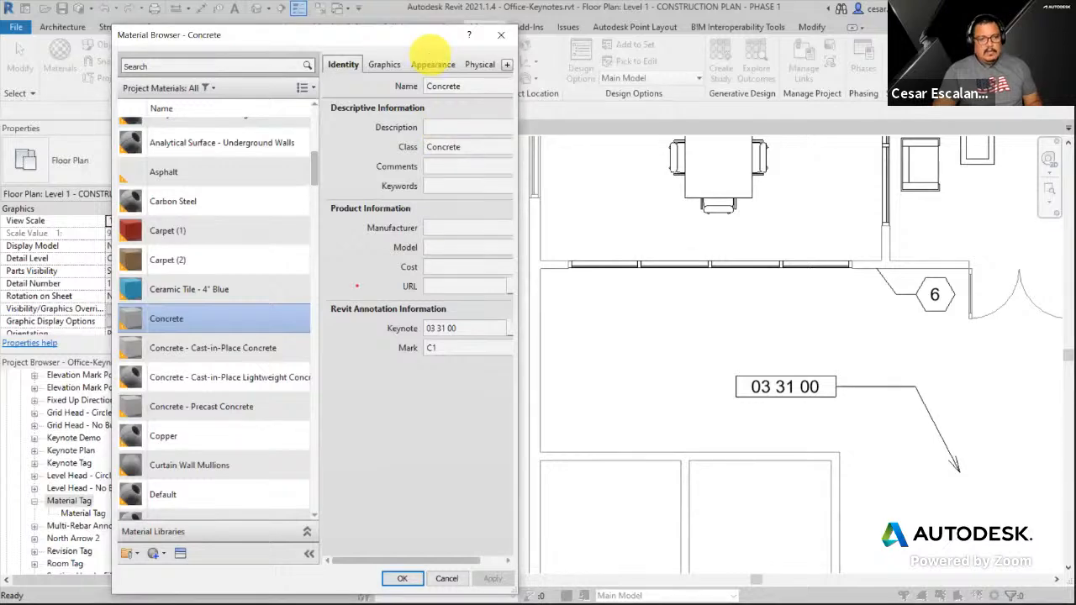
{"action": "left_click", "coordinate": [207, 315]}
{"action": "mouse_move", "coordinate": [195, 309]}
{"action": "left_mouse_down"}
{"action": "mouse_move", "coordinate": [164, 334]}
{"action": "mouse_move", "coordinate": [200, 306]}
{"action": "left_mouse_up"}
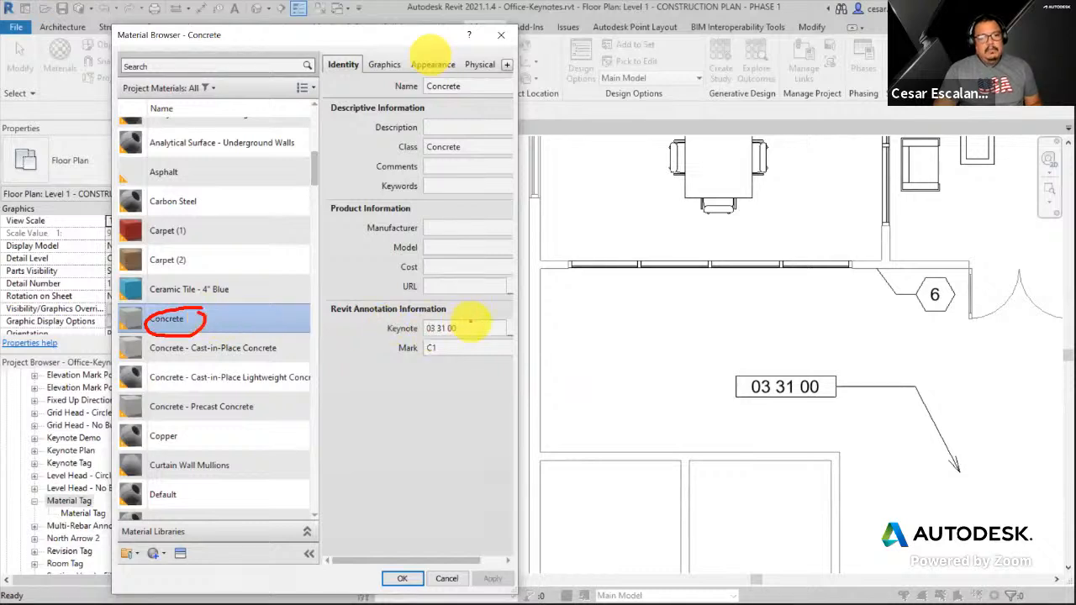
{"action": "mouse_move", "coordinate": [473, 320]}
{"action": "left_mouse_down"}
{"action": "mouse_move", "coordinate": [420, 332]}
{"action": "mouse_move", "coordinate": [469, 334]}
{"action": "left_mouse_up"}
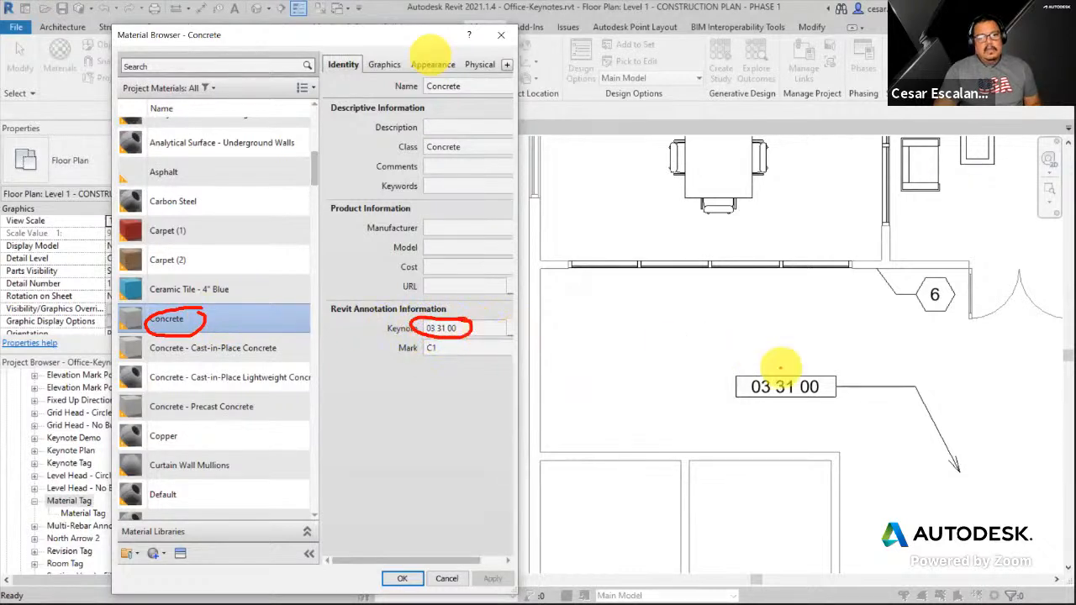
{"action": "mouse_move", "coordinate": [829, 379]}
{"action": "left_mouse_down"}
{"action": "mouse_move", "coordinate": [751, 389]}
{"action": "mouse_move", "coordinate": [824, 397]}
{"action": "mouse_move", "coordinate": [832, 372]}
{"action": "left_mouse_up"}
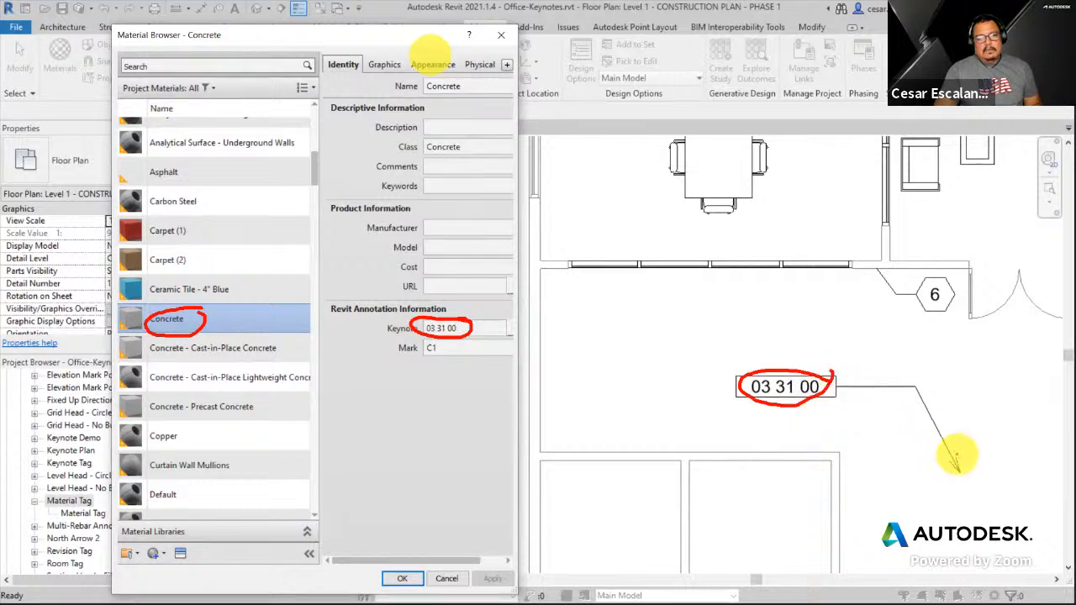
{"action": "left_click_drag", "start_coordinate": [967, 465], "coordinate": [969, 465]}
{"action": "mouse_move", "coordinate": [1009, 501]}
{"action": "left_mouse_down"}
{"action": "mouse_move", "coordinate": [1015, 532]}
{"action": "mouse_move", "coordinate": [1036, 499]}
{"action": "mouse_move", "coordinate": [1037, 515]}
{"action": "left_mouse_up"}
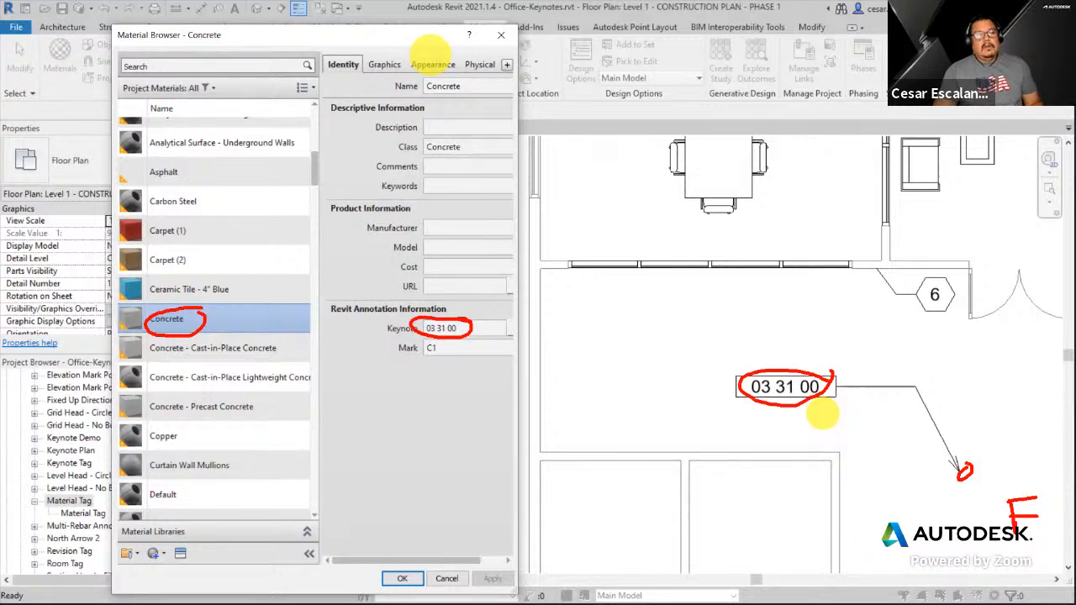
Assign keynote 09 68 00.C1 Carpet from Division 09 to the Carpet (1) material.
{"action": "left_click", "coordinate": [195, 234]}
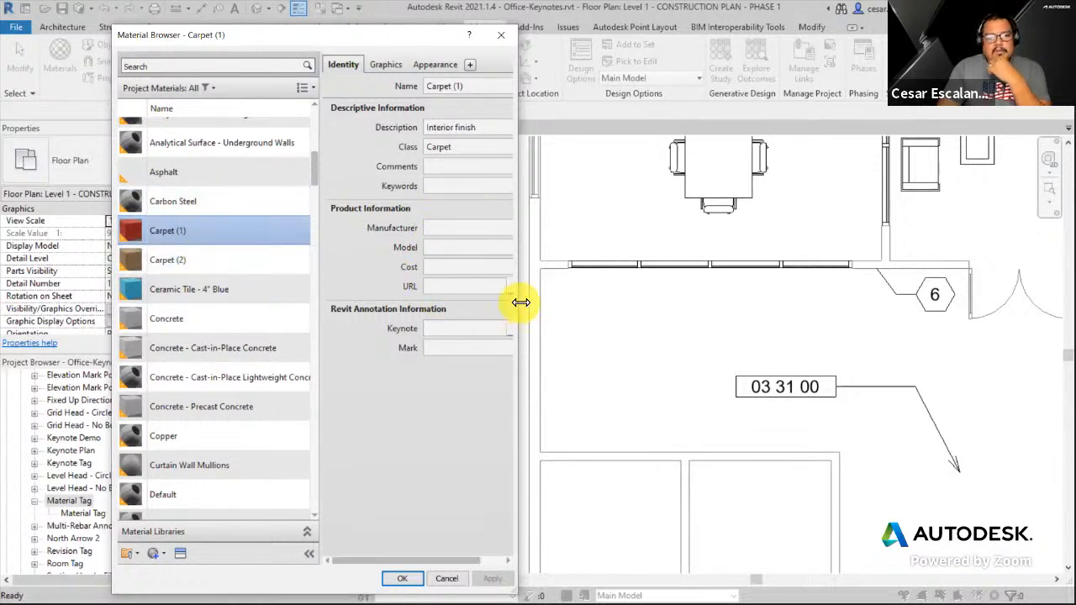
{"action": "left_click_drag", "start_coordinate": [521, 303], "coordinate": [780, 303]}
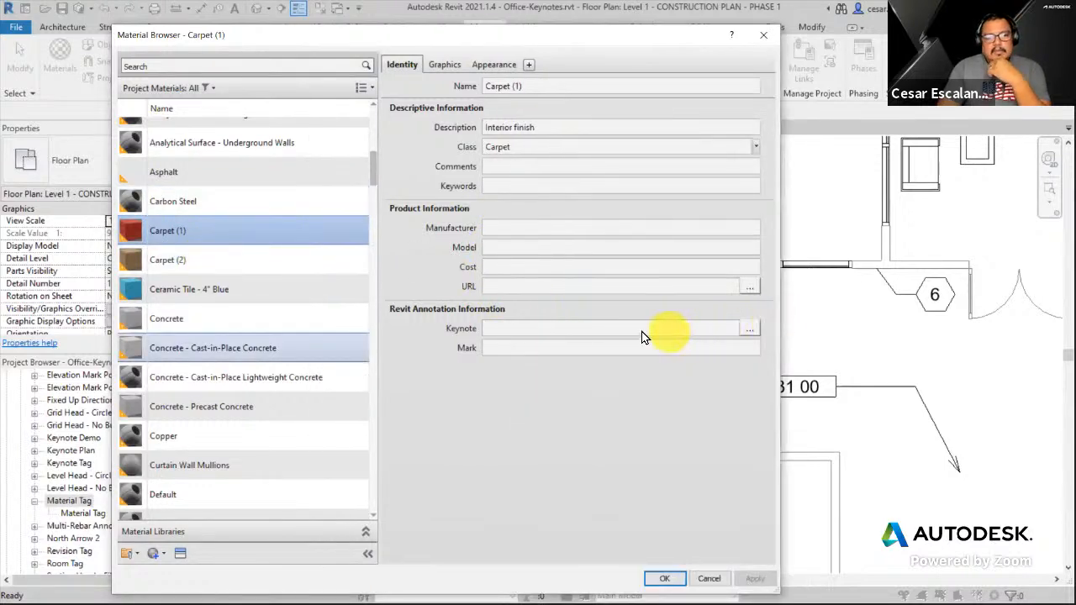
{"action": "left_click", "coordinate": [749, 328]}
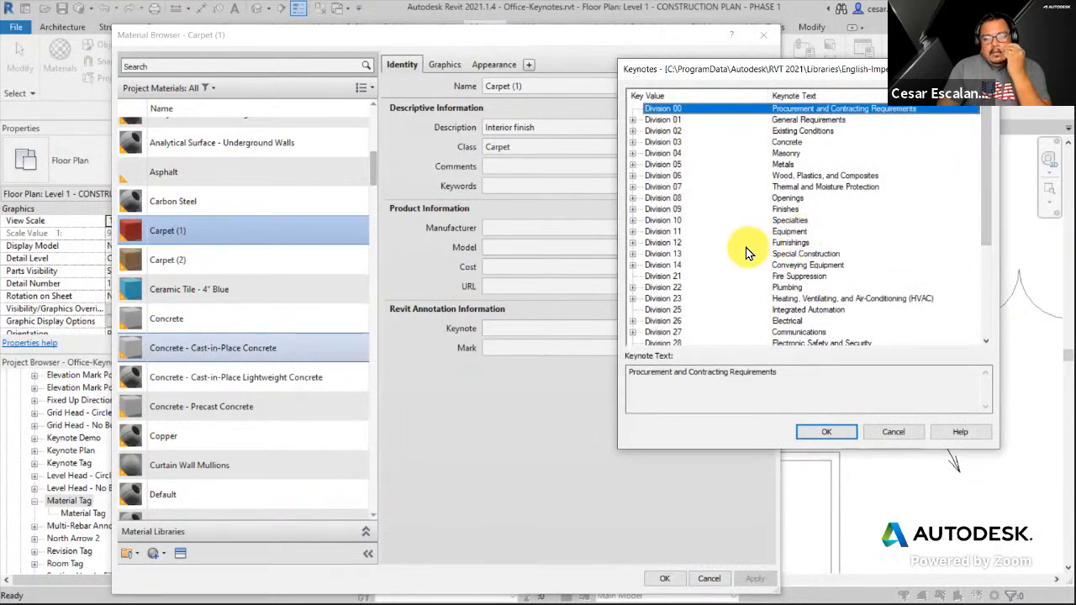
{"action": "left_click", "coordinate": [632, 208]}
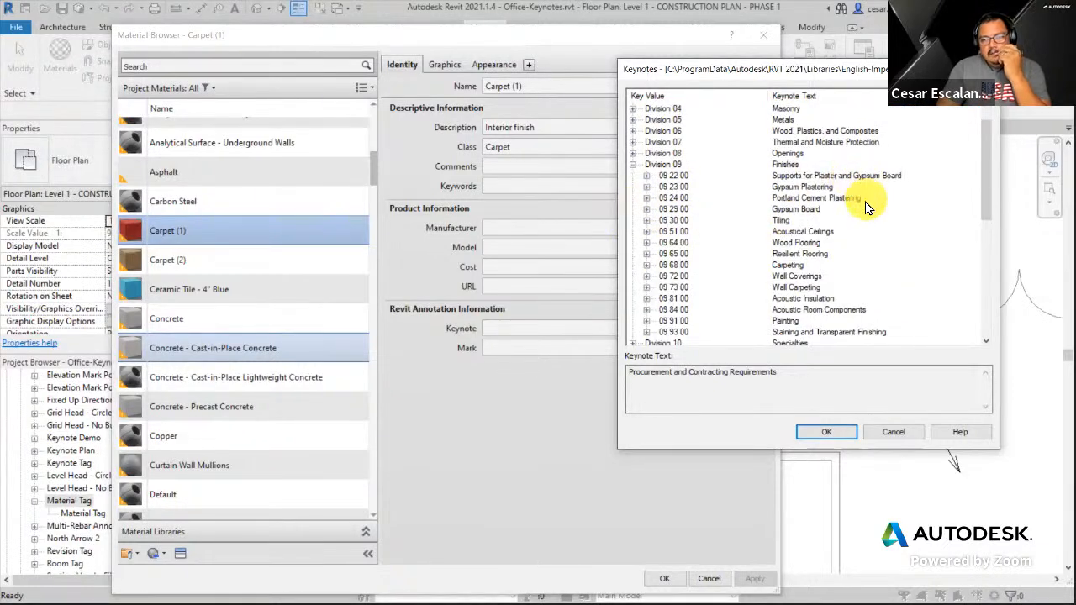
{"action": "left_click", "coordinate": [646, 265]}
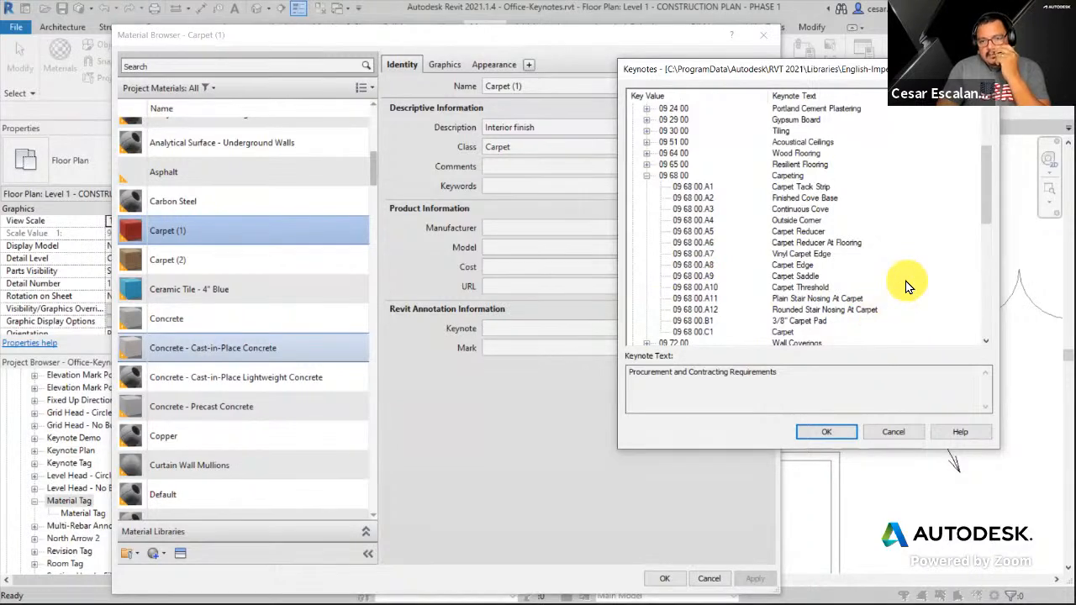
{"action": "left_click", "coordinate": [781, 332]}
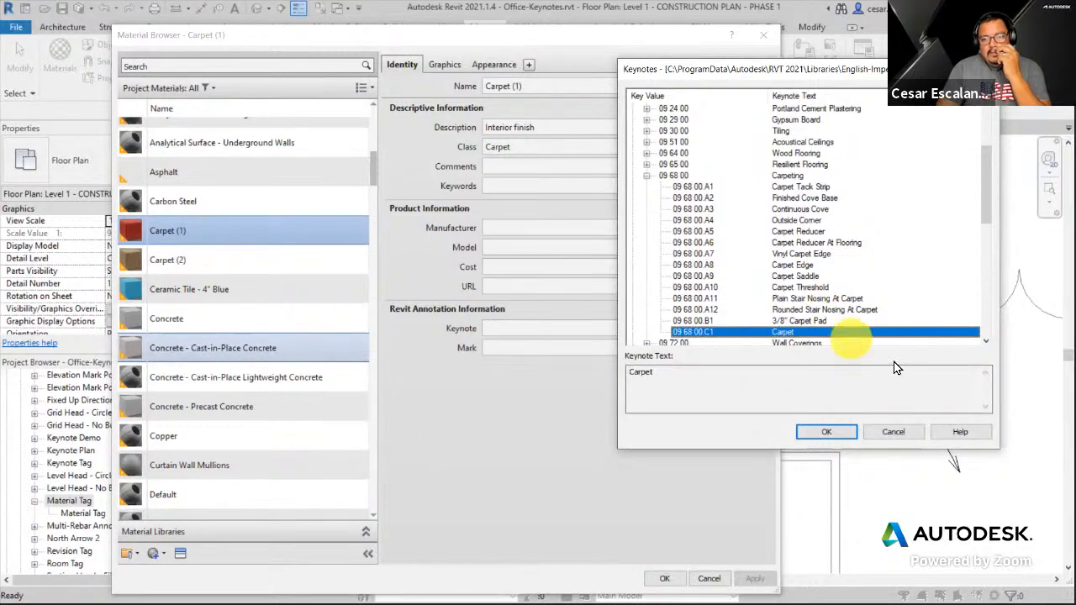
{"action": "left_click", "coordinate": [826, 434]}
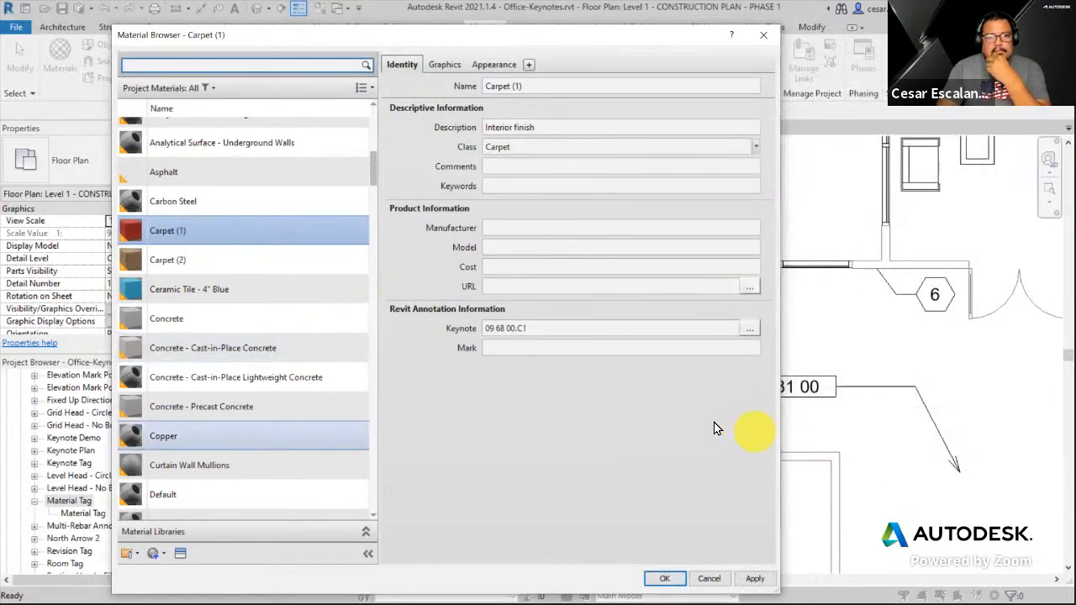
Set the Carpet (1) material's mark to C1, apply the changes and close the Material Browser.
{"action": "left_click", "coordinate": [530, 351]}
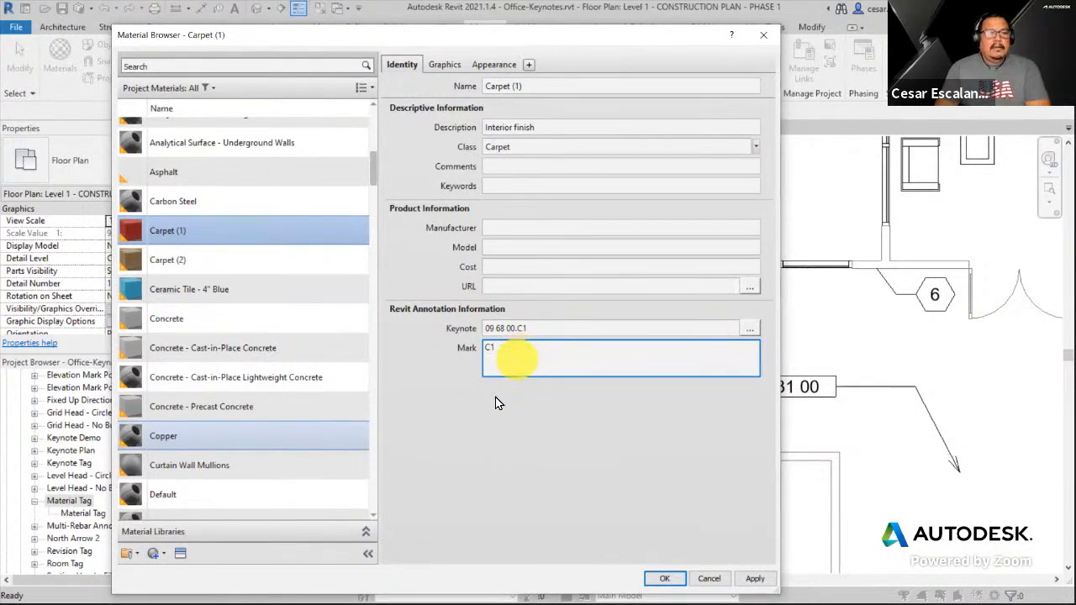
{"action": "left_click", "coordinate": [475, 405]}
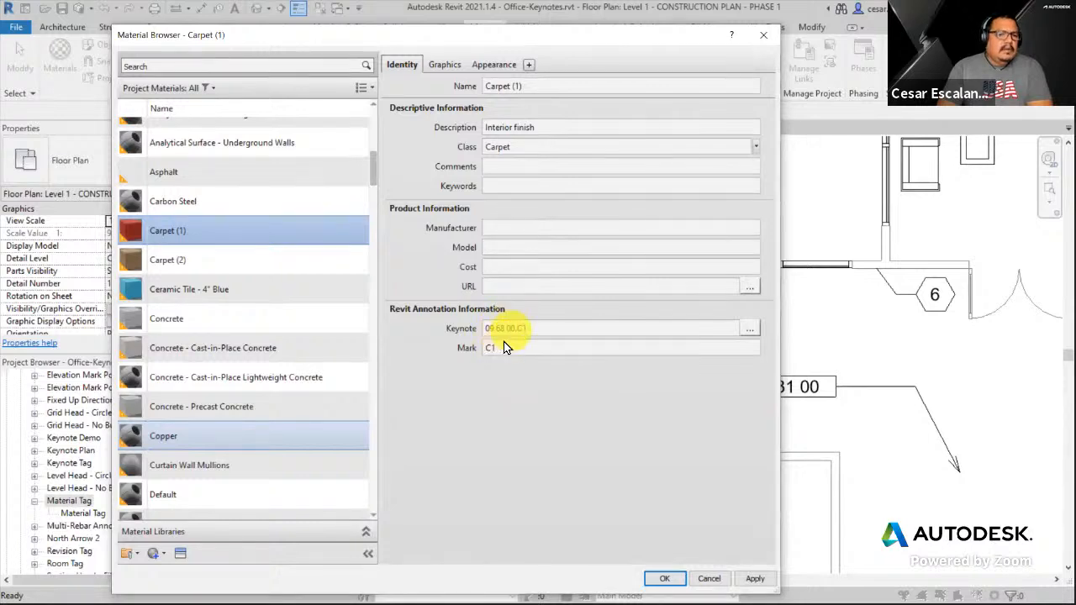
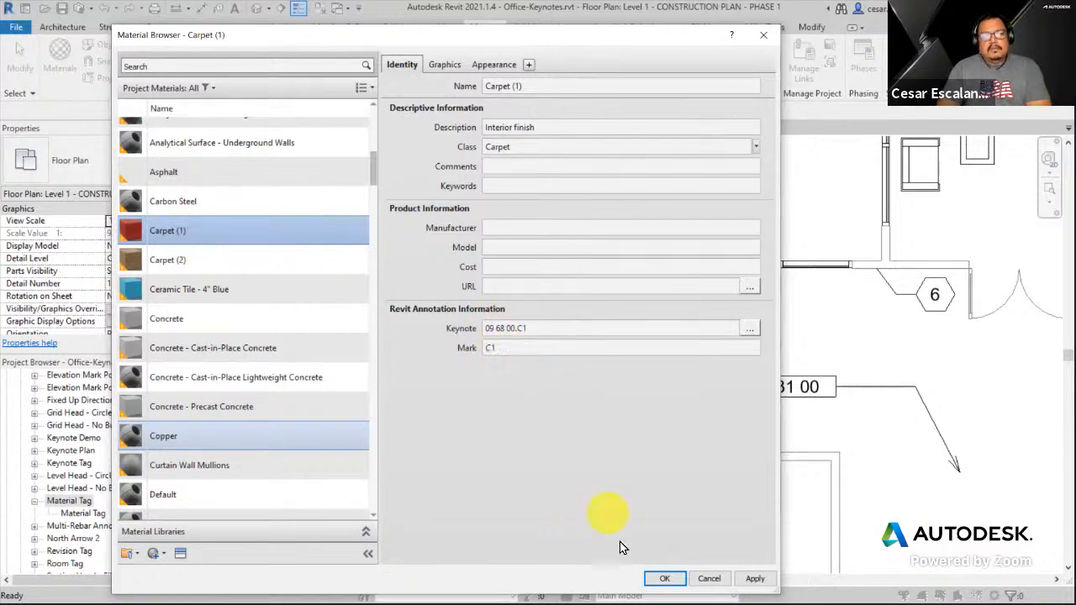
{"action": "left_click", "coordinate": [755, 578]}
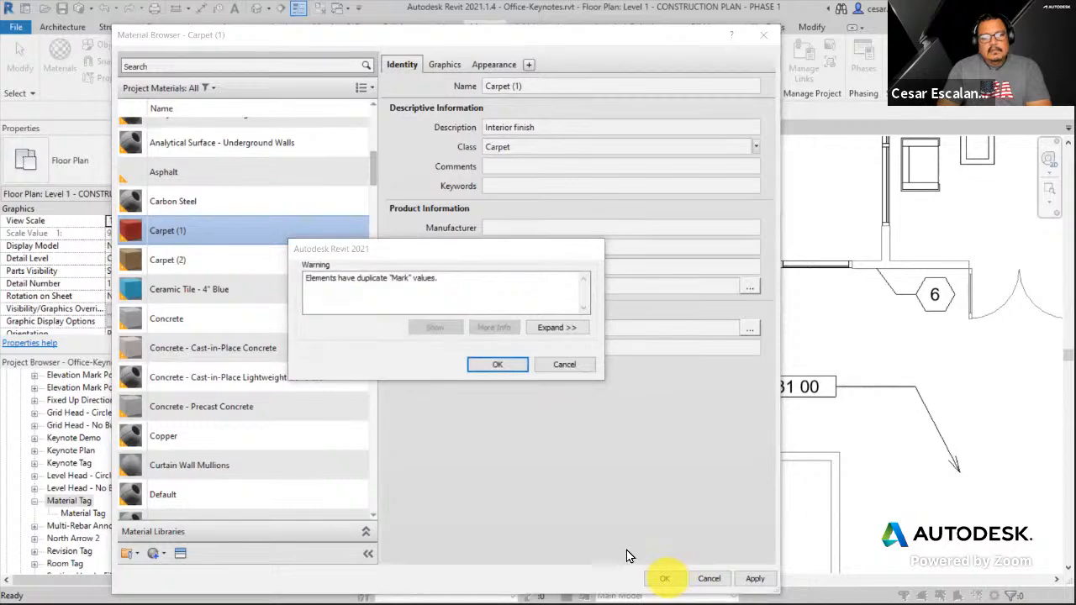
{"action": "left_click", "coordinate": [502, 366]}
{"action": "left_click", "coordinate": [664, 579]}
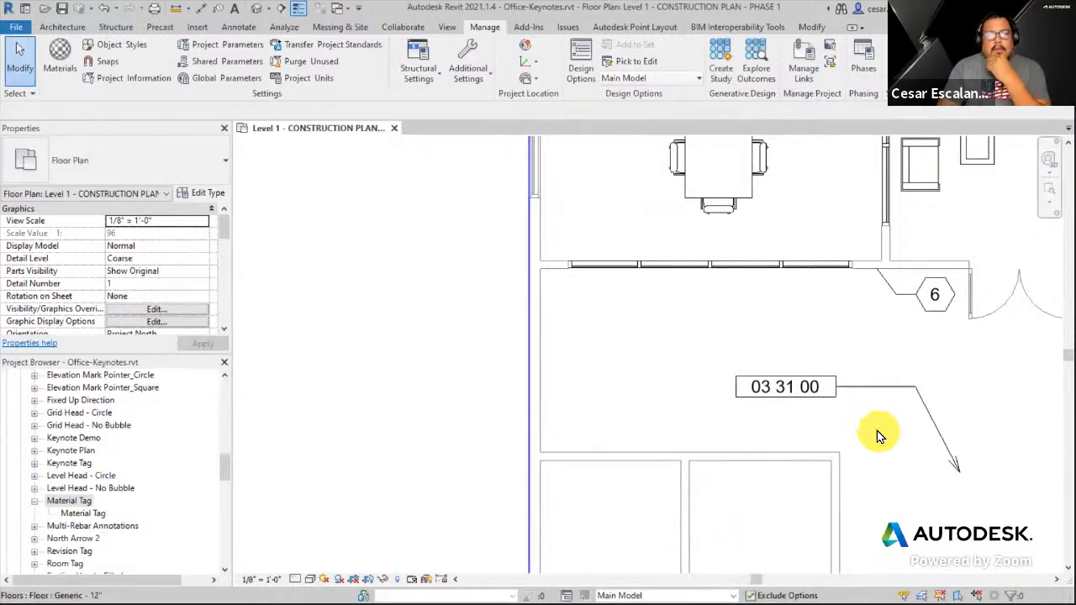
Insert a layer with function Finish 1 [4] above the core boundary in the Generic - 12" floor type's structure.
{"action": "left_click", "coordinate": [877, 431]}
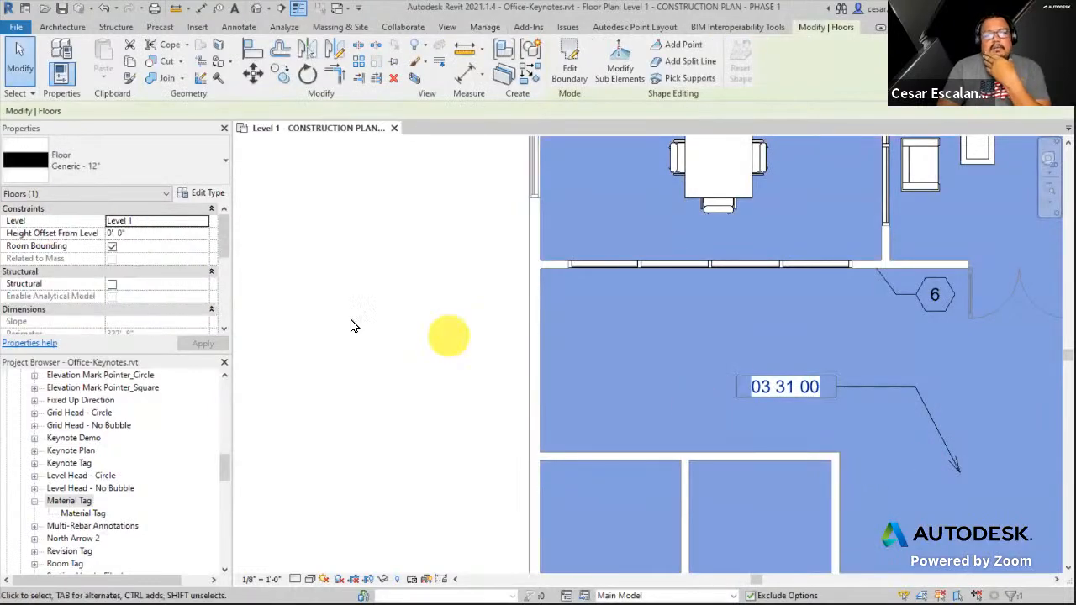
{"action": "left_click", "coordinate": [201, 193]}
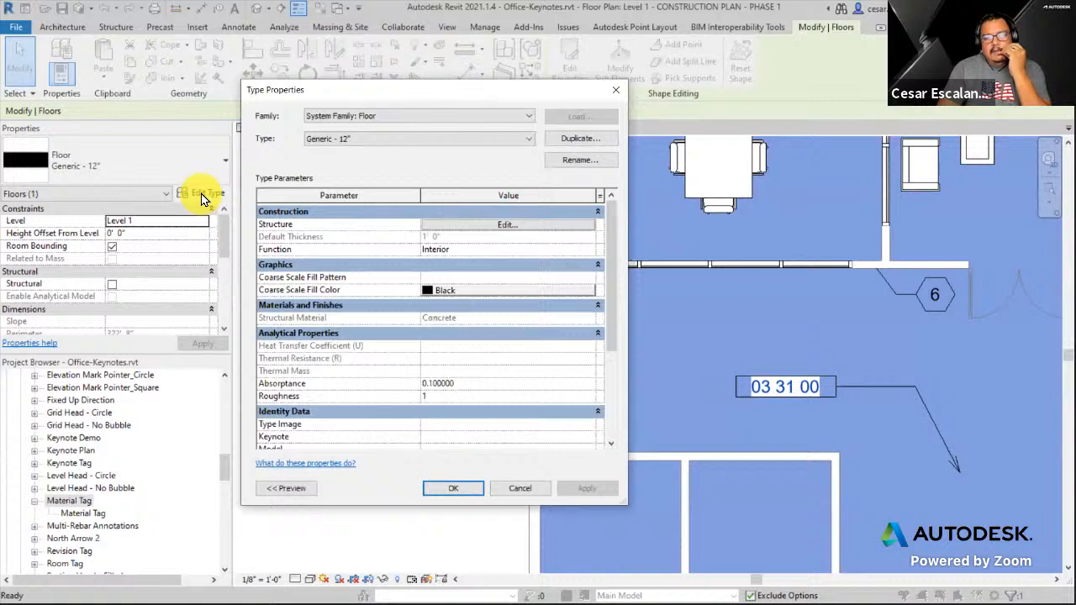
{"action": "left_click", "coordinate": [497, 225]}
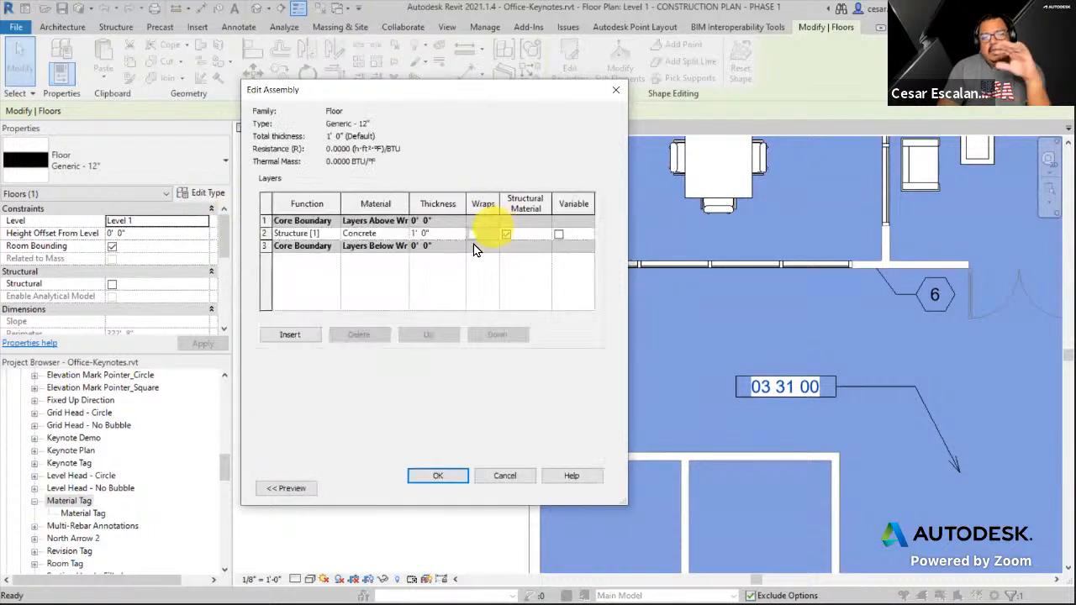
{"action": "left_click", "coordinate": [265, 221]}
{"action": "left_click", "coordinate": [288, 336]}
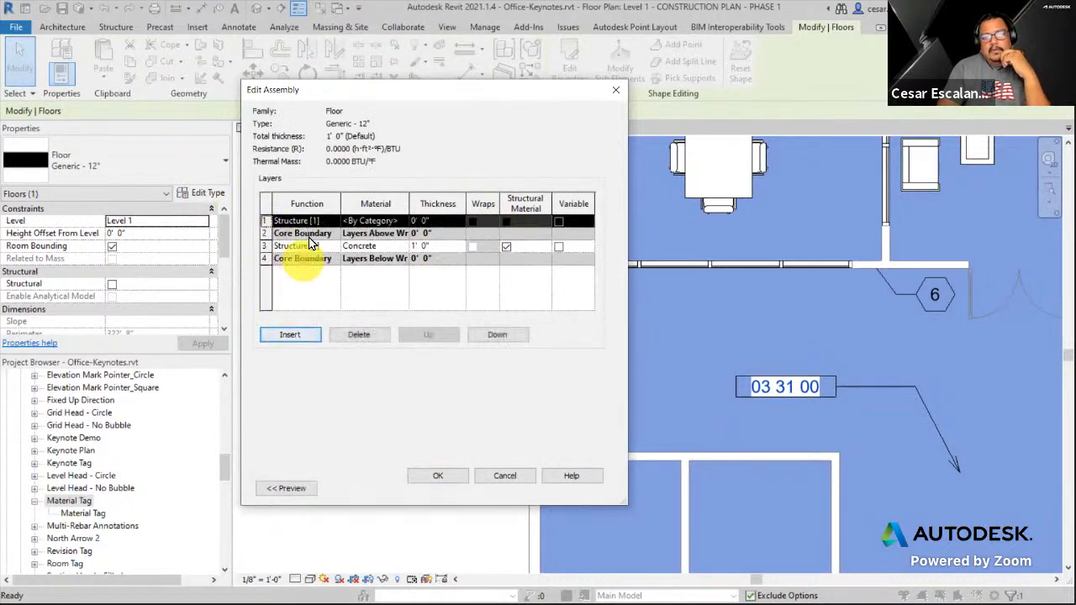
{"action": "left_click", "coordinate": [327, 219]}
{"action": "left_click", "coordinate": [332, 221]}
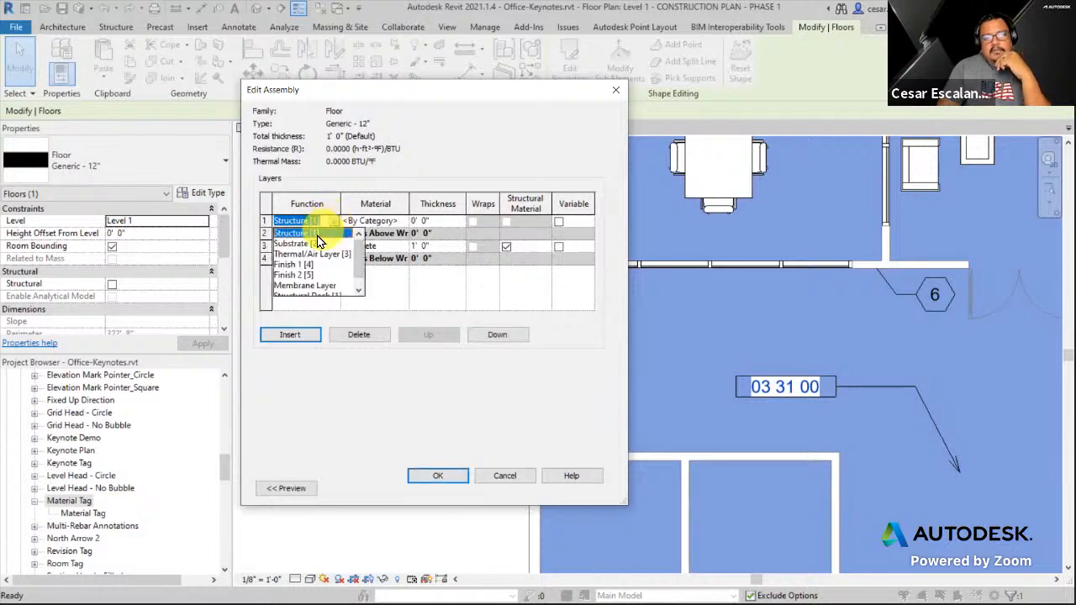
{"action": "left_click", "coordinate": [308, 264]}
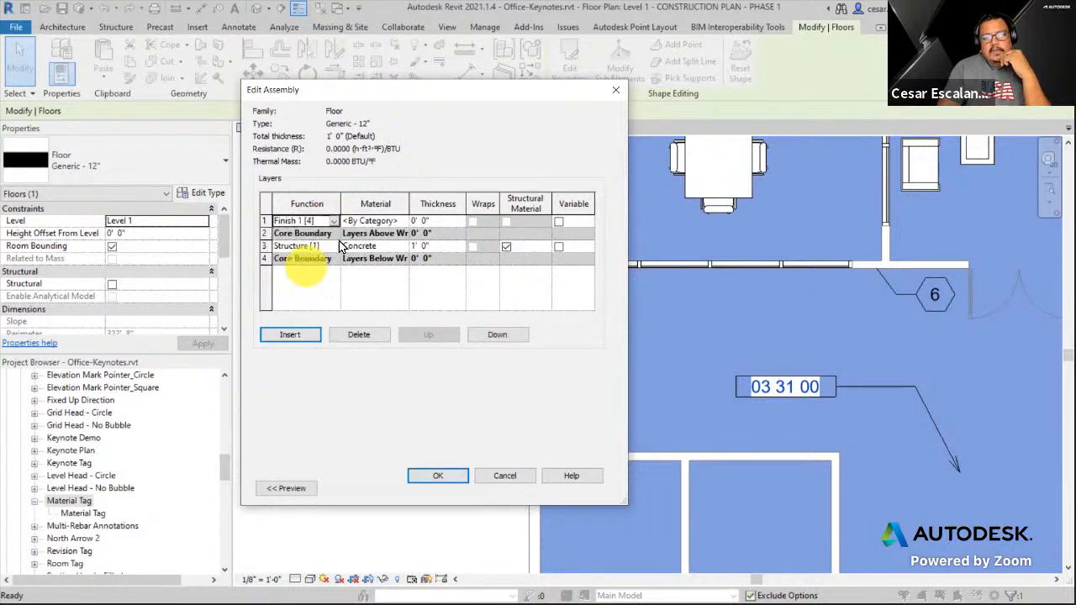
Give the floor's finish layer a 1/8" thickness and the Carpet (1) material, and apply the type changes.
{"action": "left_click", "coordinate": [435, 222]}
{"action": "type", "text": "1/"}
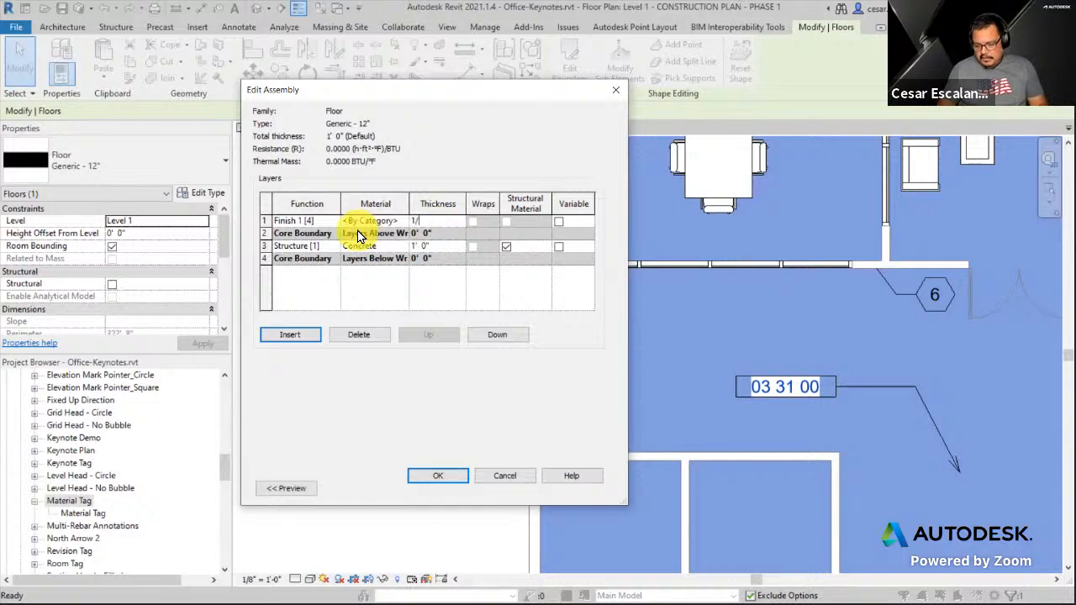
{"action": "type", "text": "8\""}
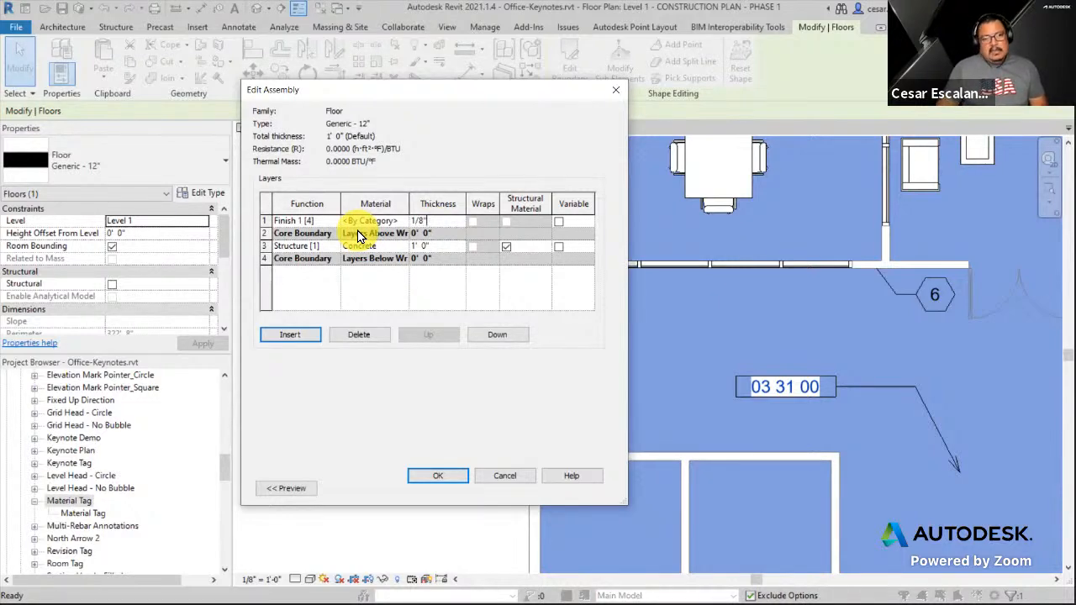
{"action": "left_click", "coordinate": [392, 221]}
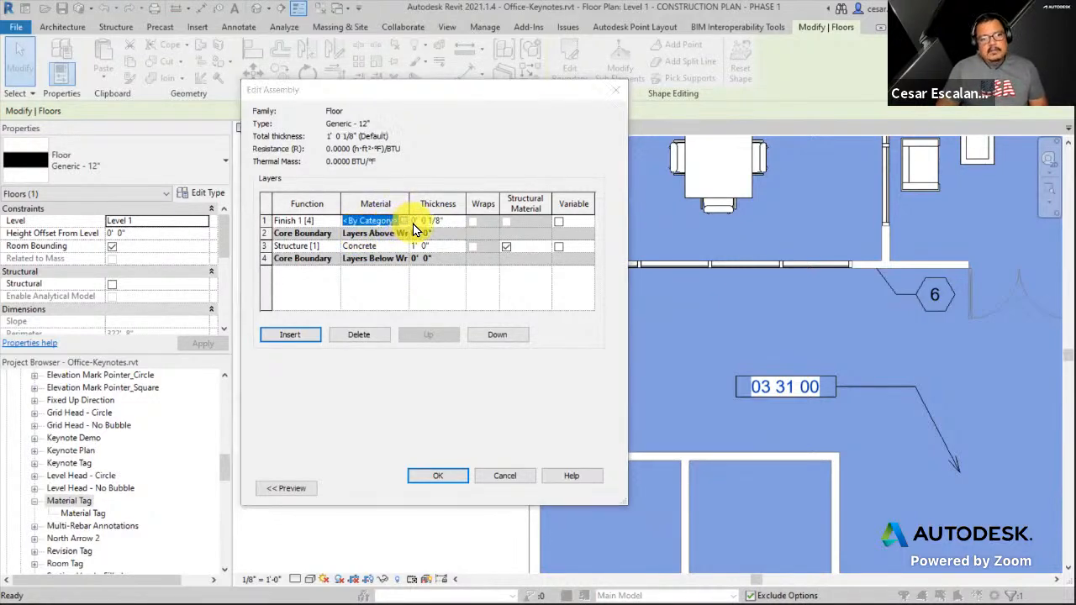
{"action": "left_click", "coordinate": [408, 222]}
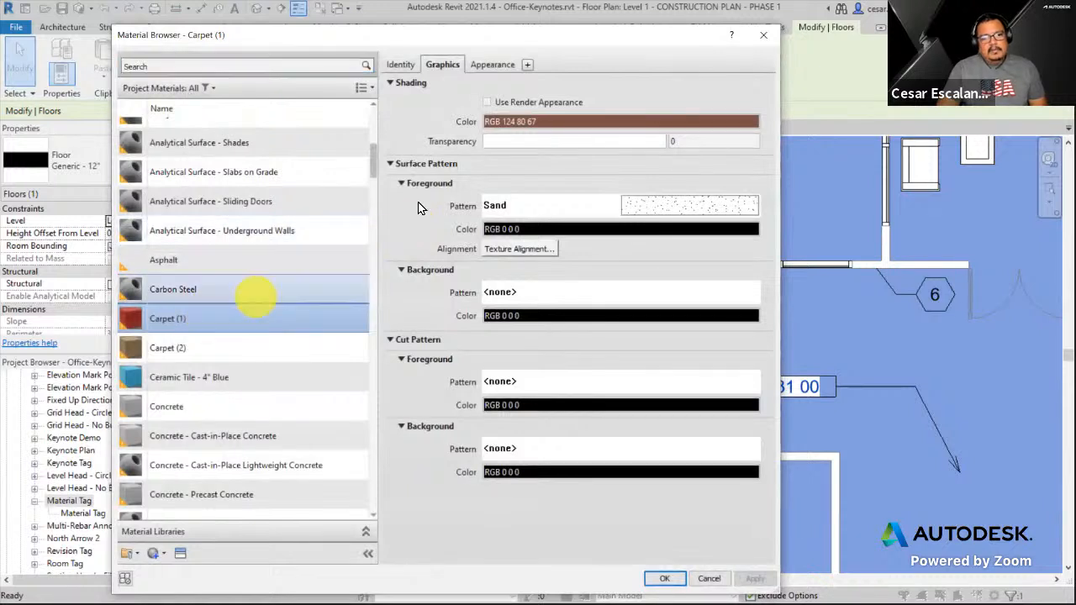
{"action": "left_click", "coordinate": [404, 66]}
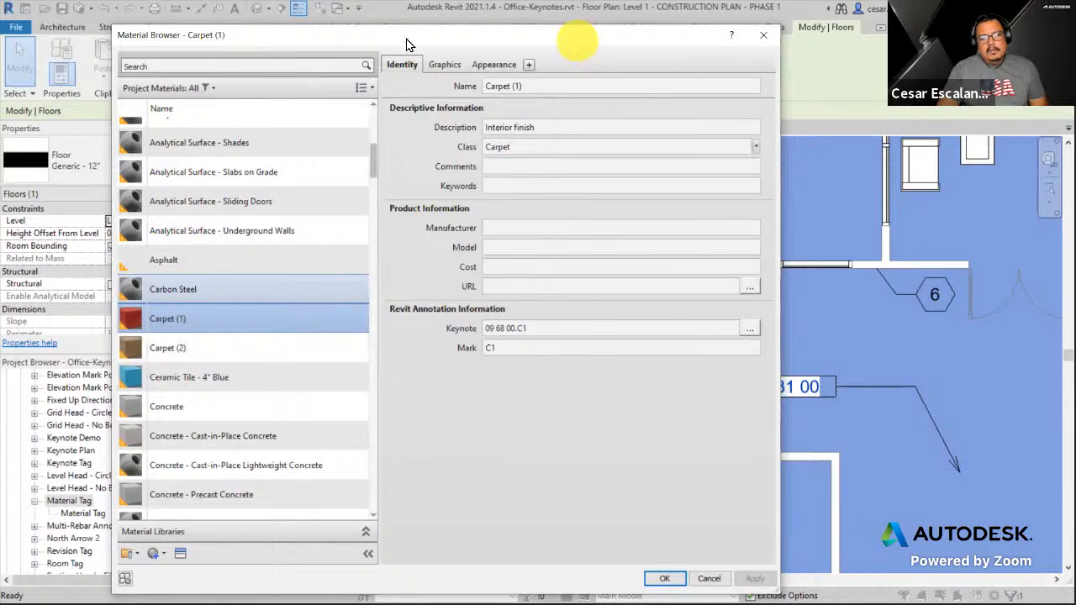
{"action": "left_click_drag", "start_coordinate": [409, 44], "coordinate": [241, 42]}
{"action": "left_click", "coordinate": [493, 577]}
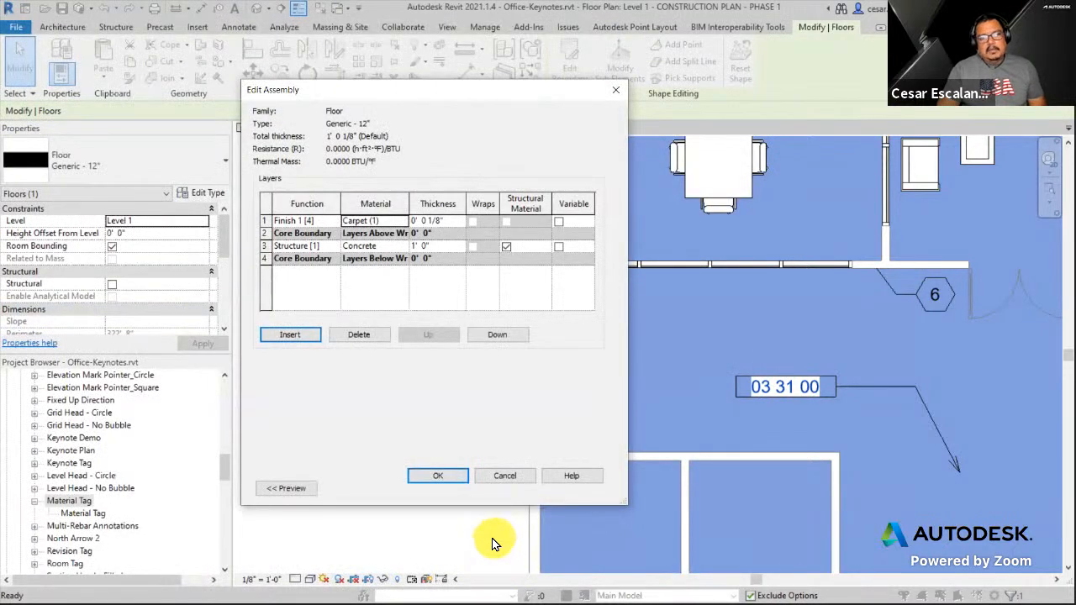
{"action": "left_click", "coordinate": [450, 478]}
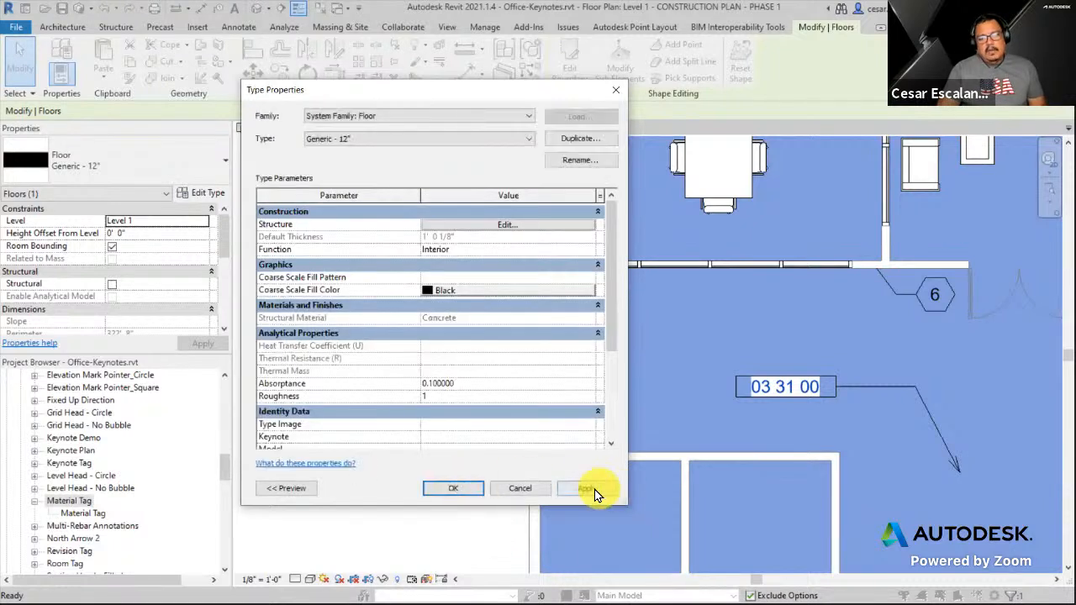
{"action": "left_click", "coordinate": [593, 491]}
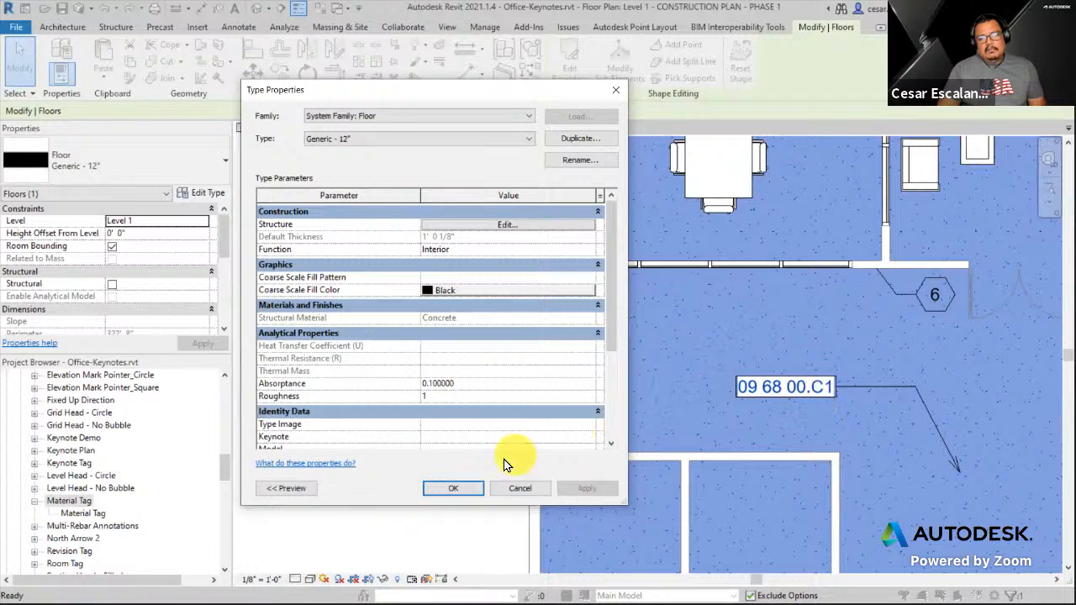
{"action": "left_click", "coordinate": [456, 494]}
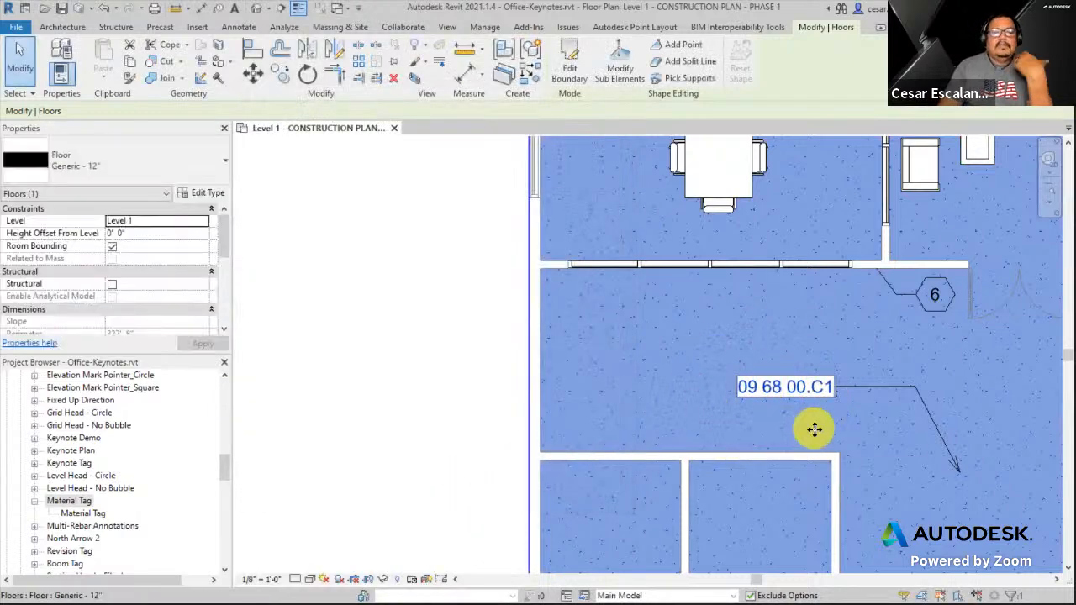
Shorten the bent leader of the floor's boxed keynote tag by moving its arrowhead and elbow closer to the label.
{"action": "scroll", "coordinate": [812, 433], "scroll_direction": "down", "scroll_amount": 1}
{"action": "left_click", "coordinate": [475, 453]}
{"action": "middle_click_drag", "start_coordinate": [462, 459], "coordinate": [343, 457]}
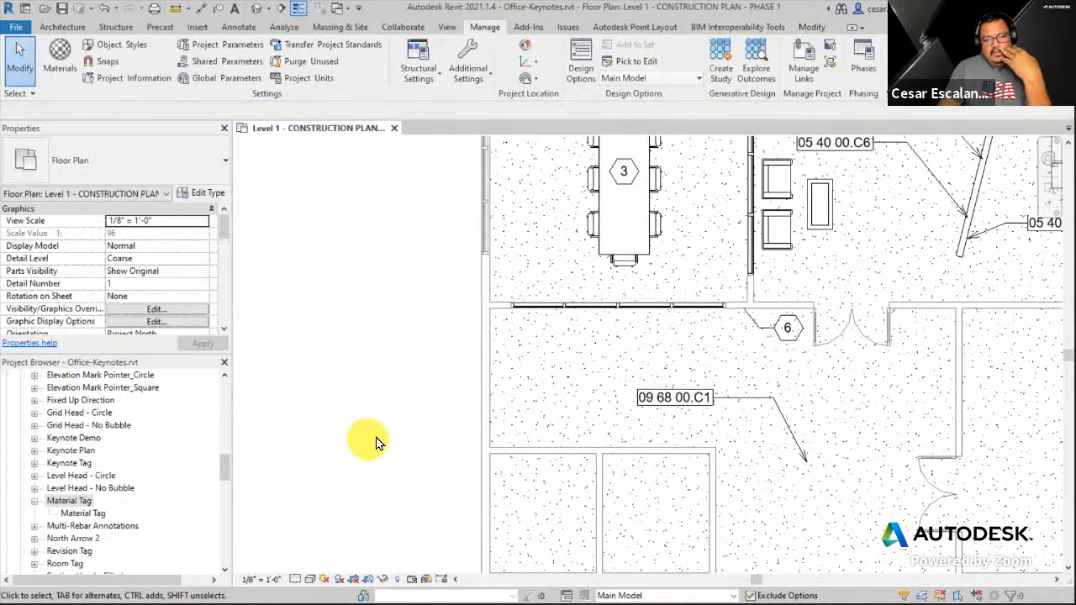
{"action": "left_click", "coordinate": [793, 433]}
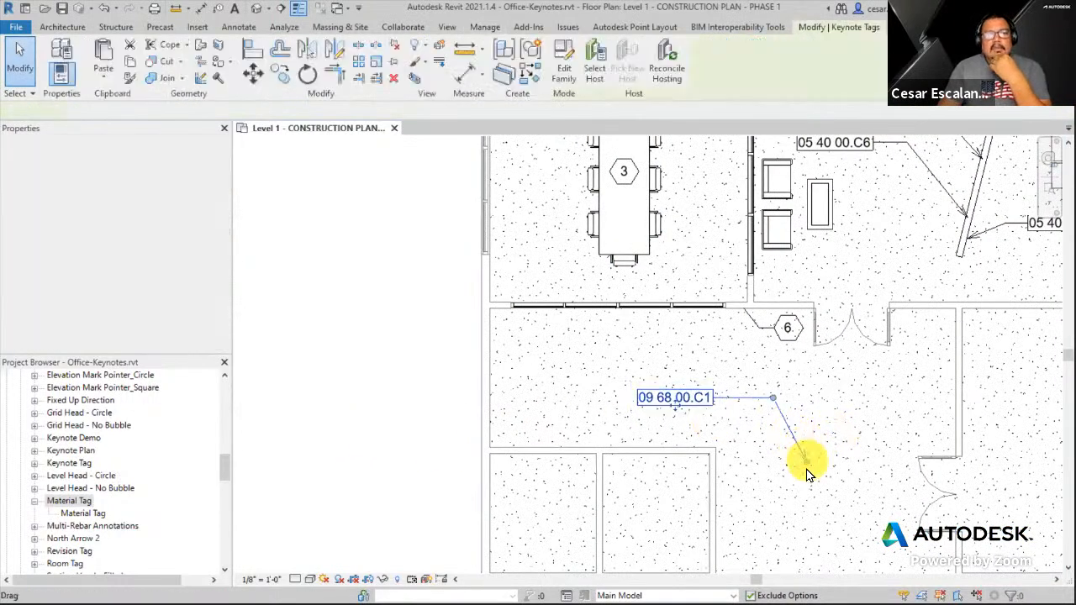
{"action": "left_click_drag", "start_coordinate": [807, 469], "coordinate": [743, 397]}
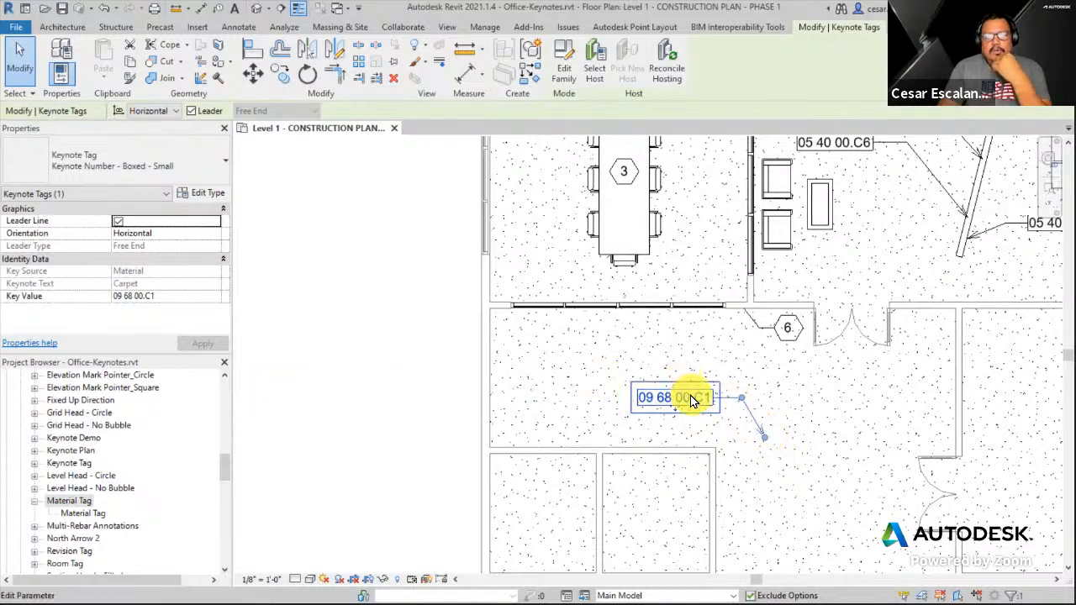
Turn on Keynote Text in the tag type Keynote Number - Boxed - Small and apply the change.
{"action": "left_click", "coordinate": [208, 193]}
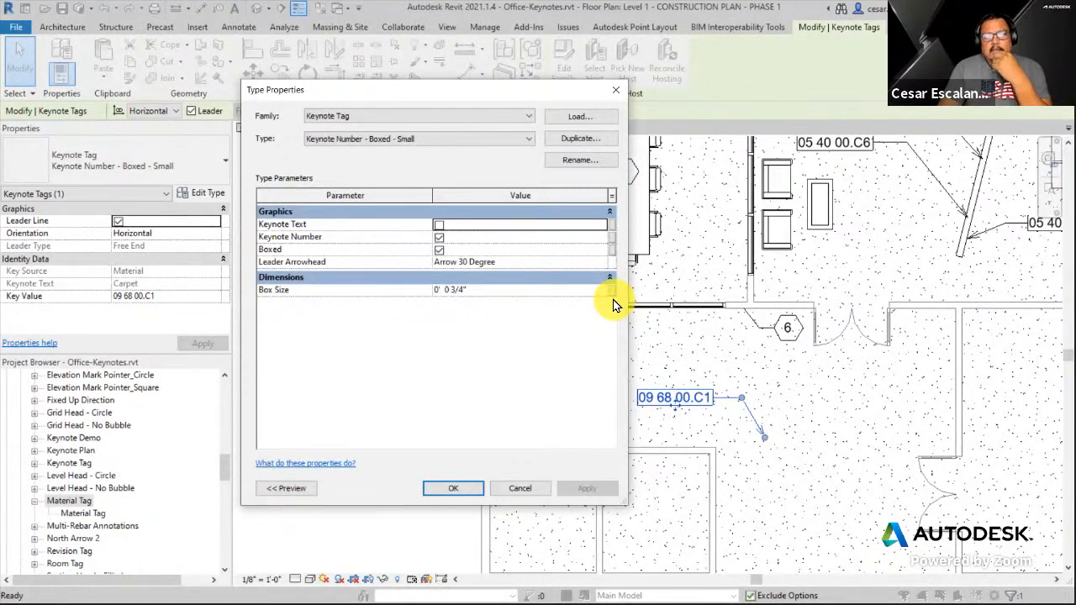
{"action": "left_click", "coordinate": [439, 225]}
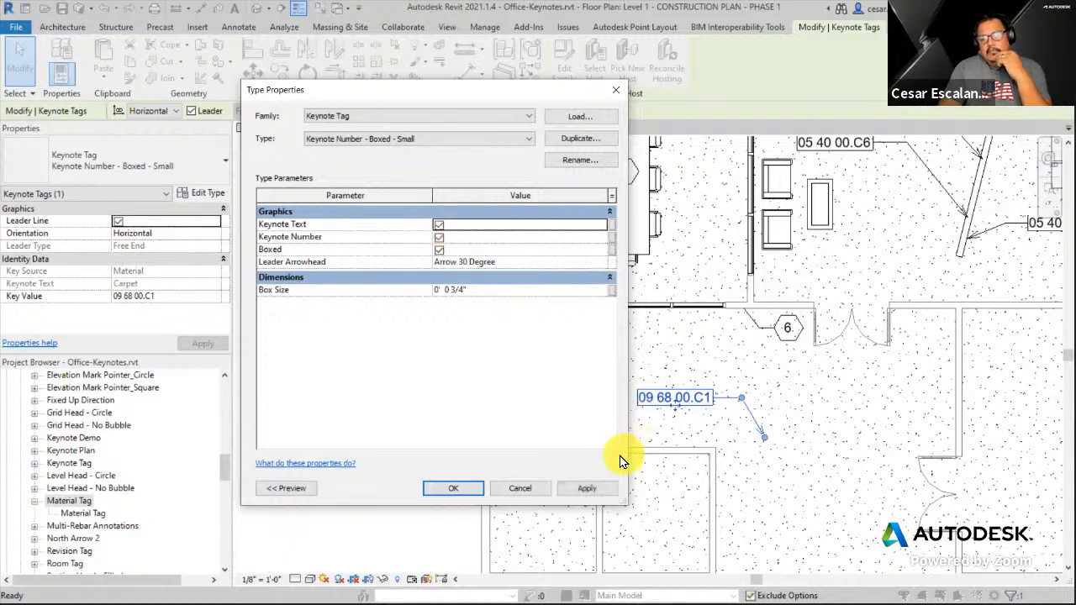
{"action": "left_click", "coordinate": [589, 489]}
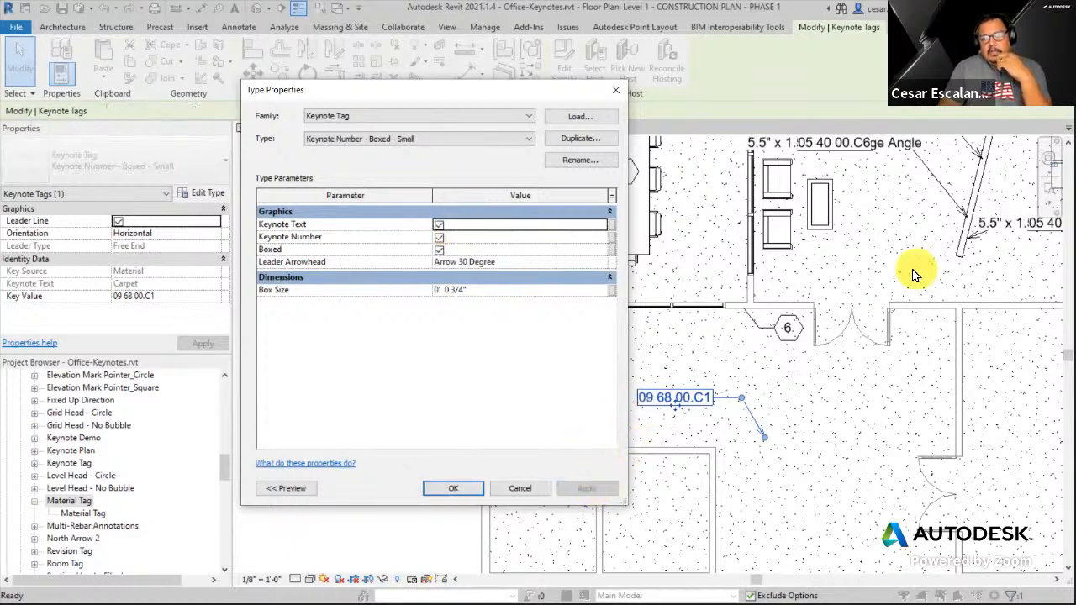
{"action": "left_click", "coordinate": [453, 488]}
{"action": "left_click", "coordinate": [323, 439]}
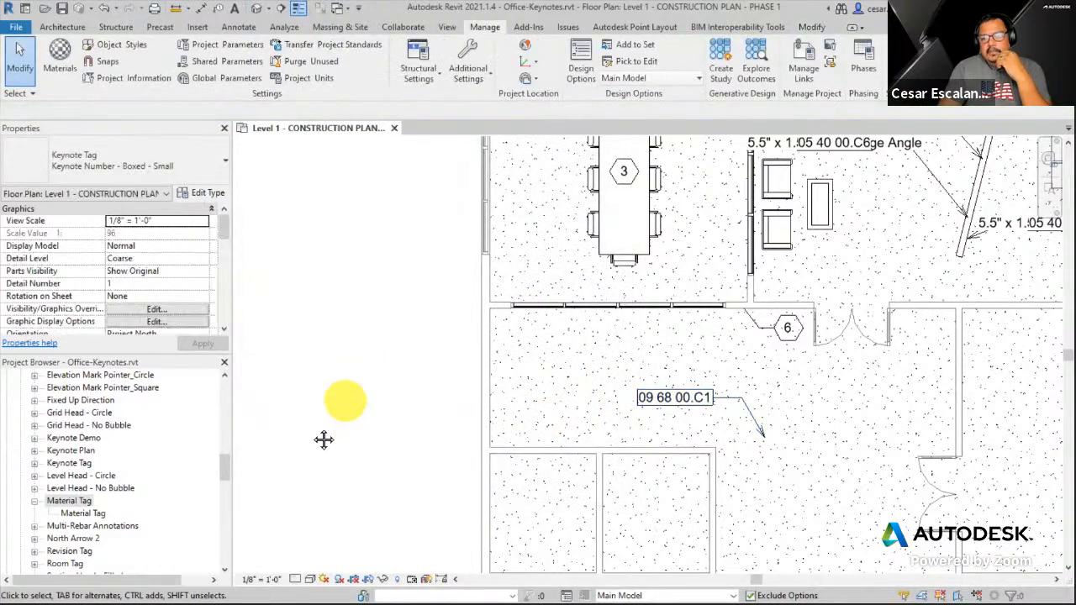
{"action": "middle_click_drag", "start_coordinate": [323, 440], "coordinate": [174, 510]}
{"action": "scroll", "coordinate": [924, 285], "scroll_direction": "up", "scroll_amount": 4}
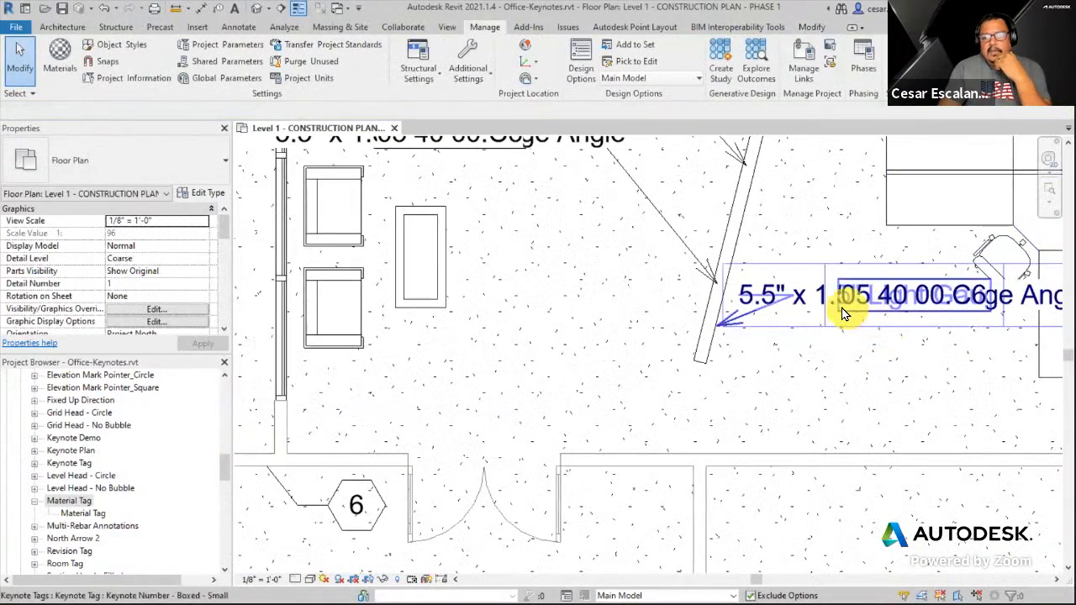
Undo the Keynote Text change to the boxed keynote tag type.
{"action": "left_click", "coordinate": [104, 10]}
{"action": "middle_click_drag", "start_coordinate": [762, 342], "coordinate": [584, 412]}
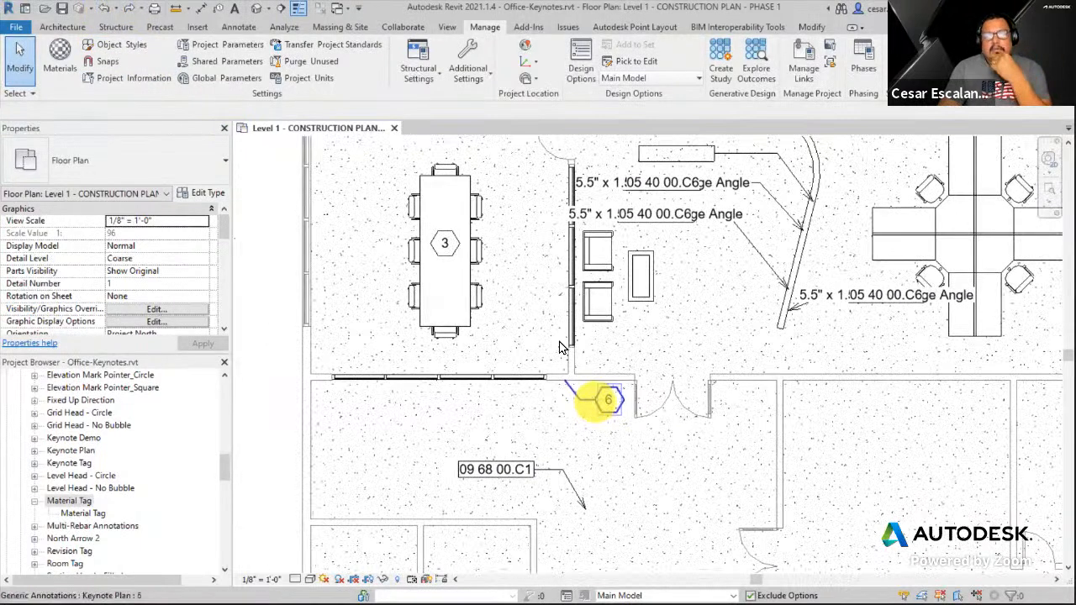
{"action": "left_click", "coordinate": [105, 11]}
{"action": "middle_click_drag", "start_coordinate": [800, 389], "coordinate": [596, 459]}
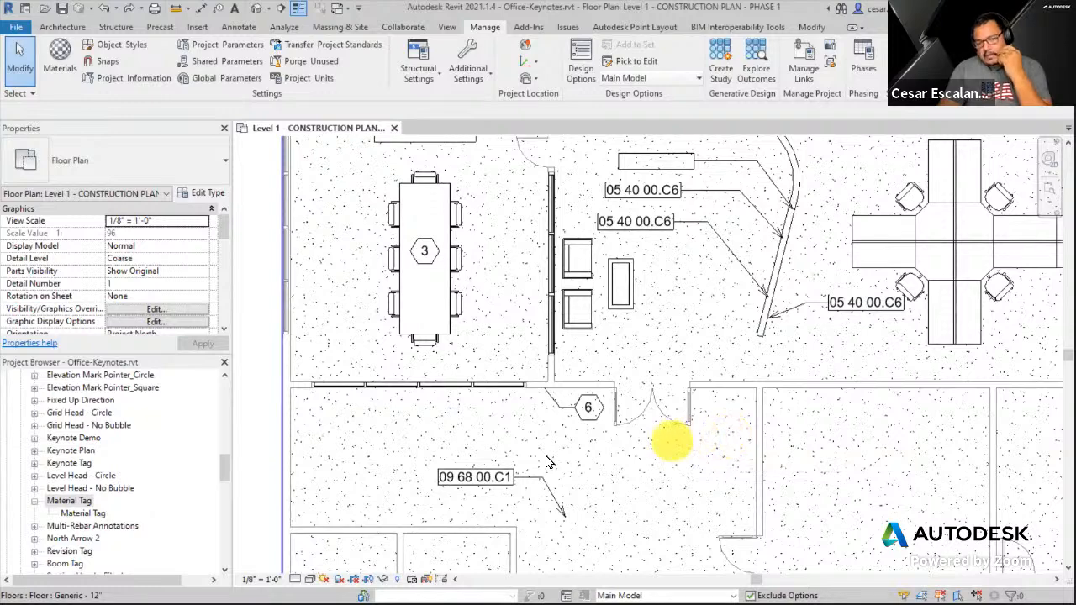
Open the floor keynote tag's family for editing and remove the Key Value parameter from its label.
{"action": "left_click", "coordinate": [488, 479]}
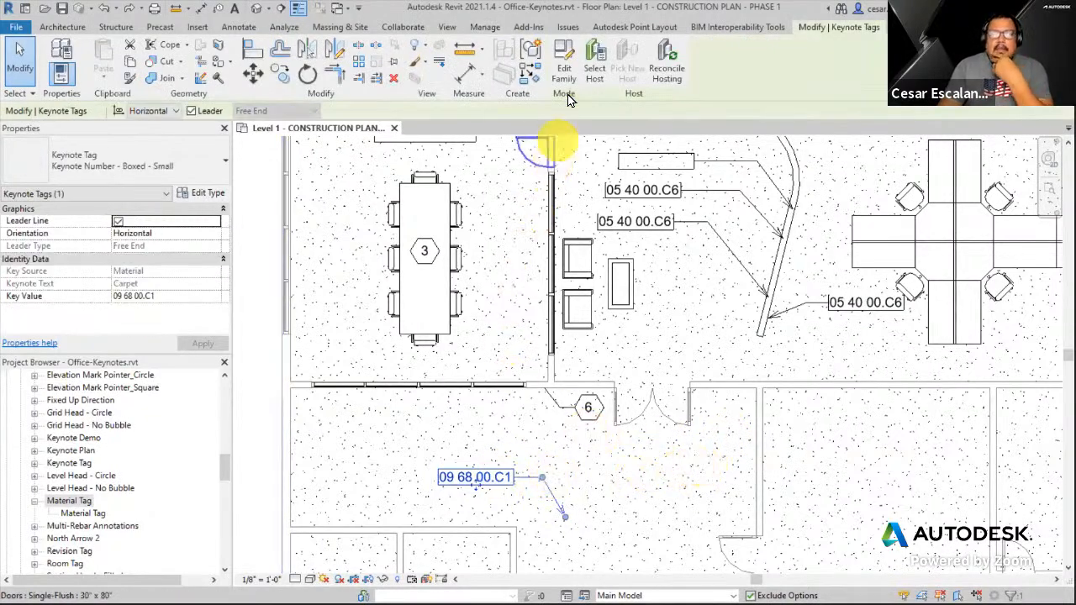
{"action": "left_click", "coordinate": [564, 68]}
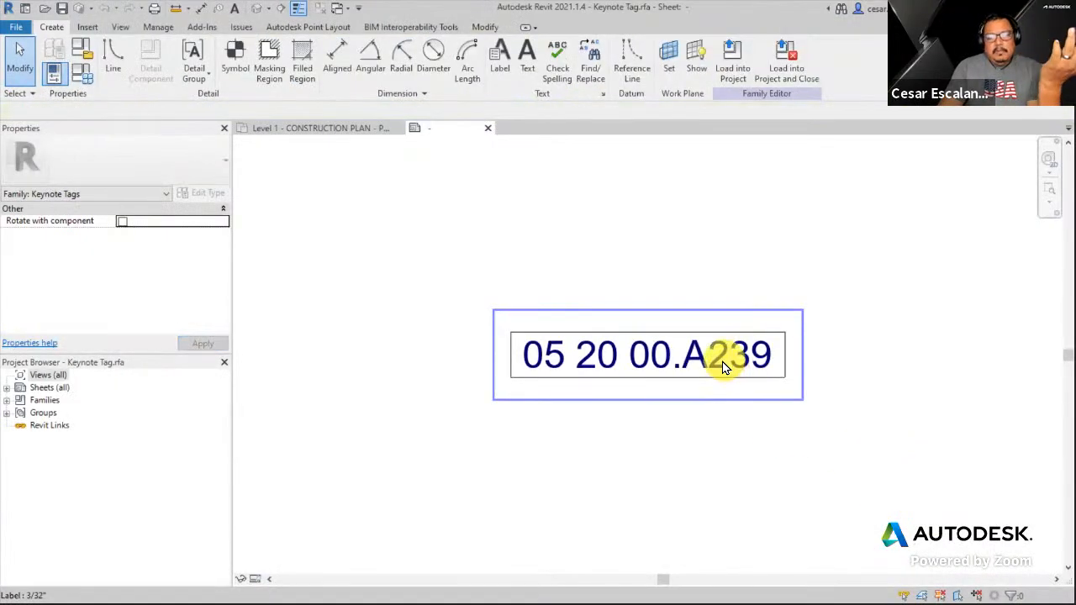
{"action": "left_click", "coordinate": [725, 367]}
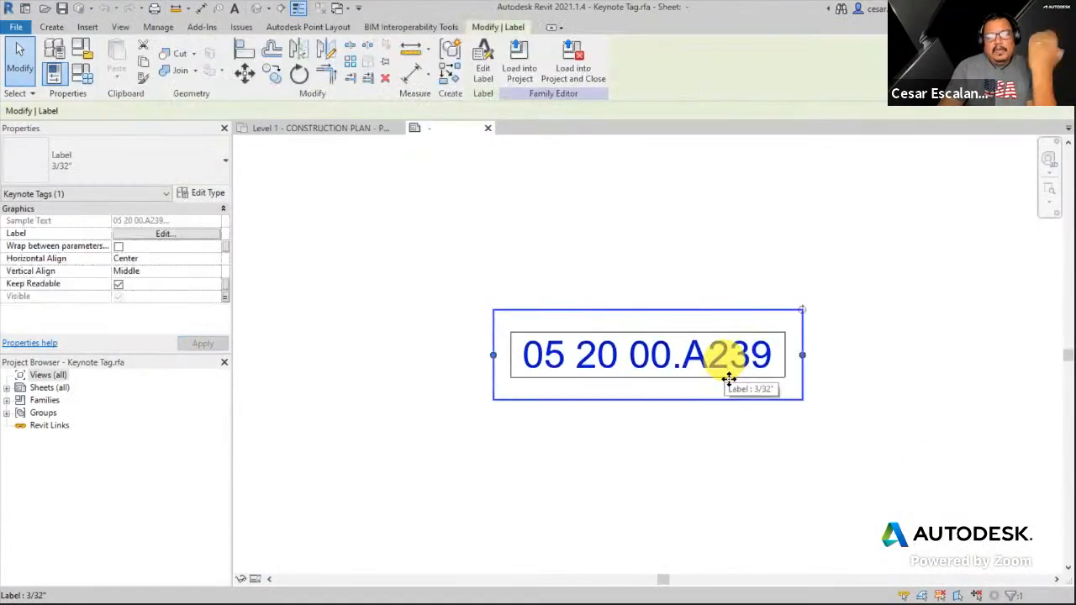
{"action": "left_click", "coordinate": [164, 235]}
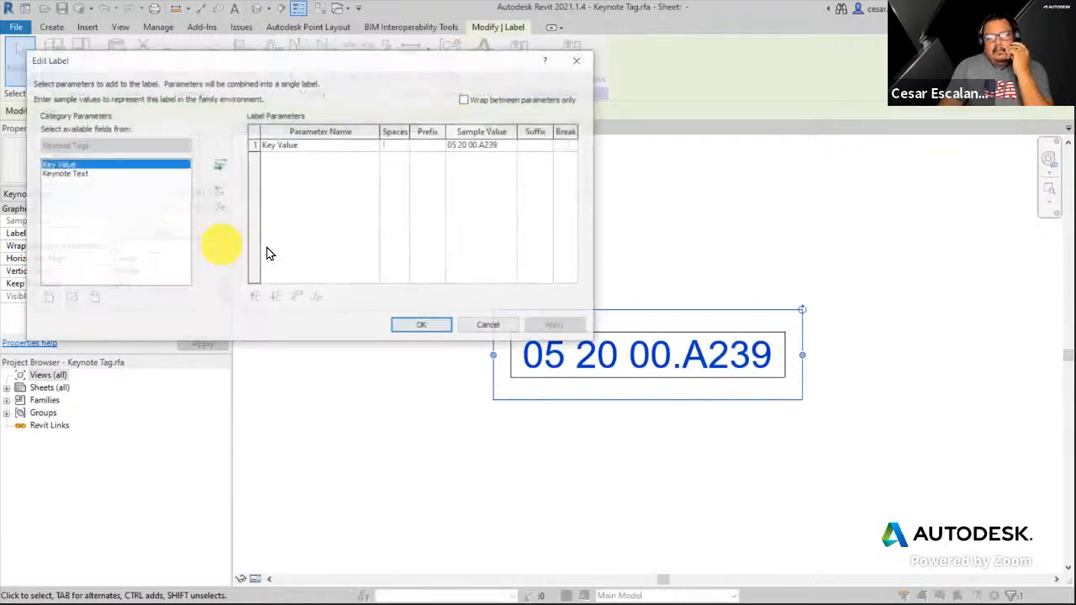
{"action": "left_click", "coordinate": [266, 146]}
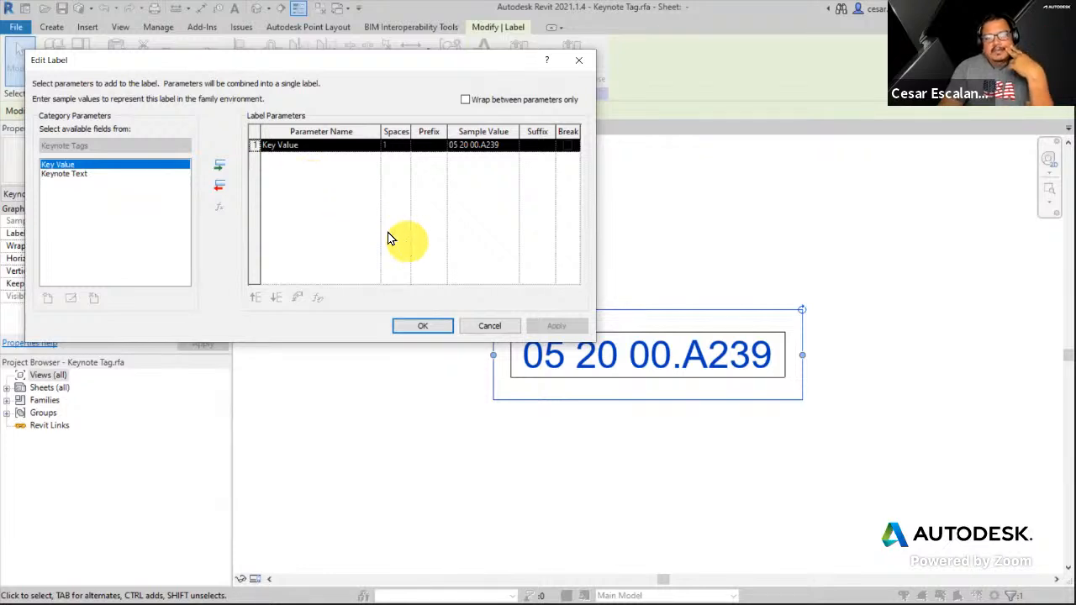
{"action": "left_click", "coordinate": [217, 189]}
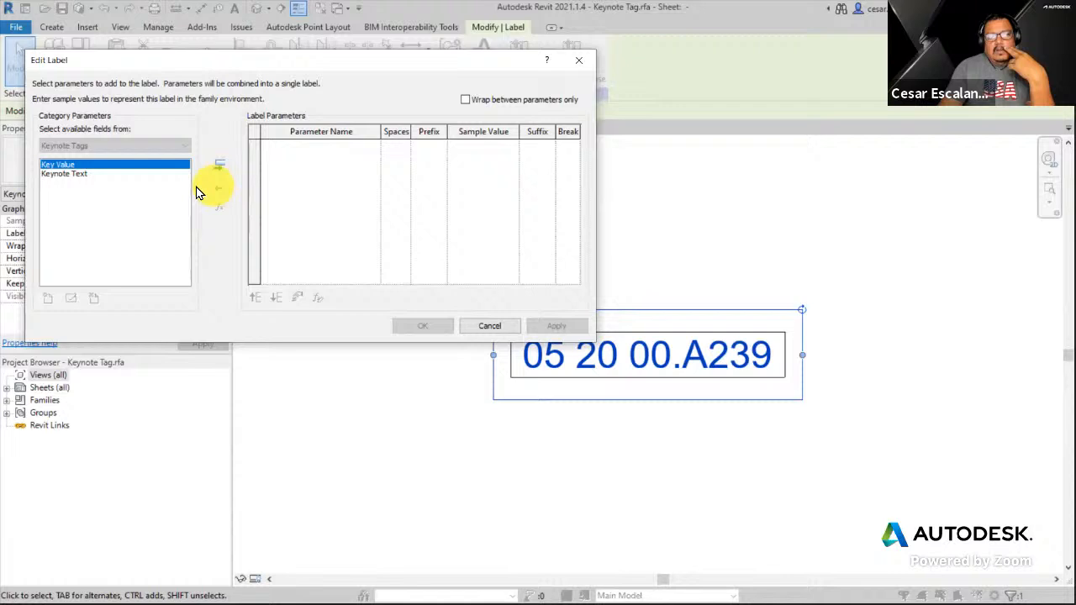
Add the Keynote Text parameter to the tag family's label and confirm the label edit.
{"action": "left_click", "coordinate": [80, 174]}
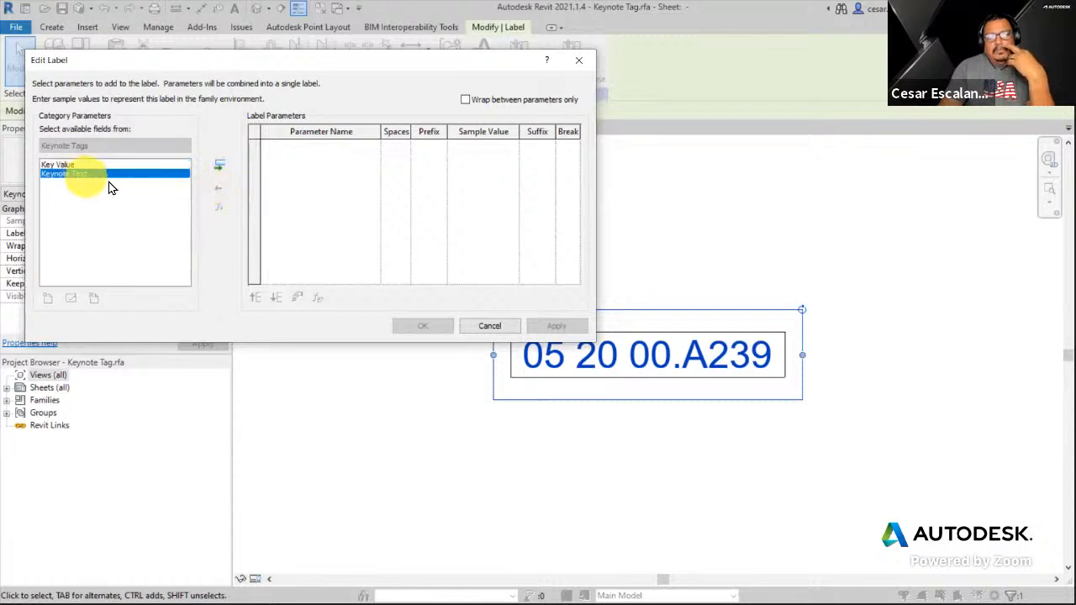
{"action": "left_click", "coordinate": [66, 164]}
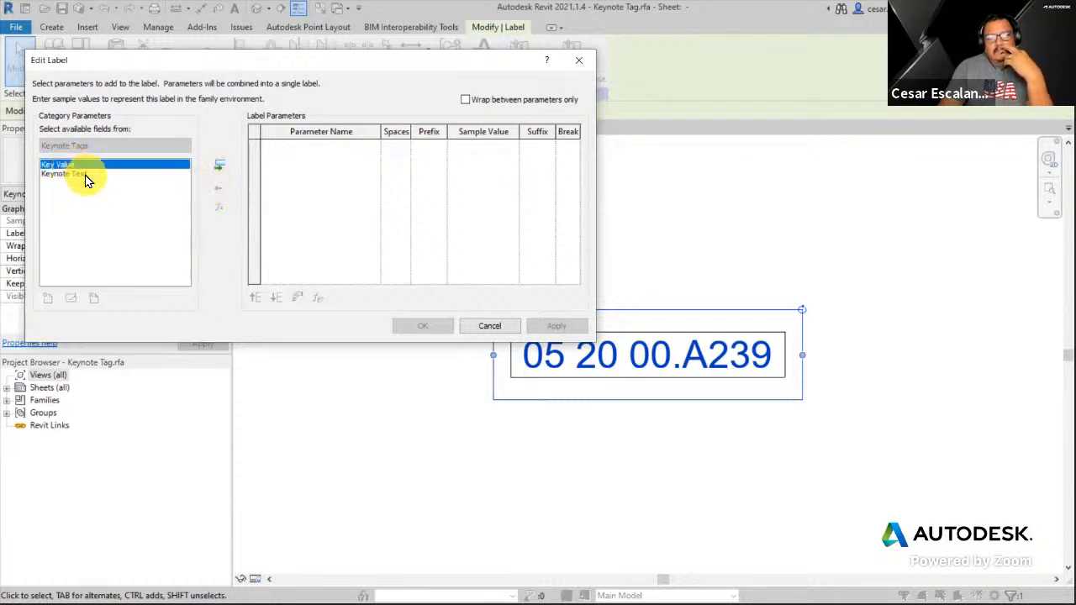
{"action": "left_click", "coordinate": [84, 174]}
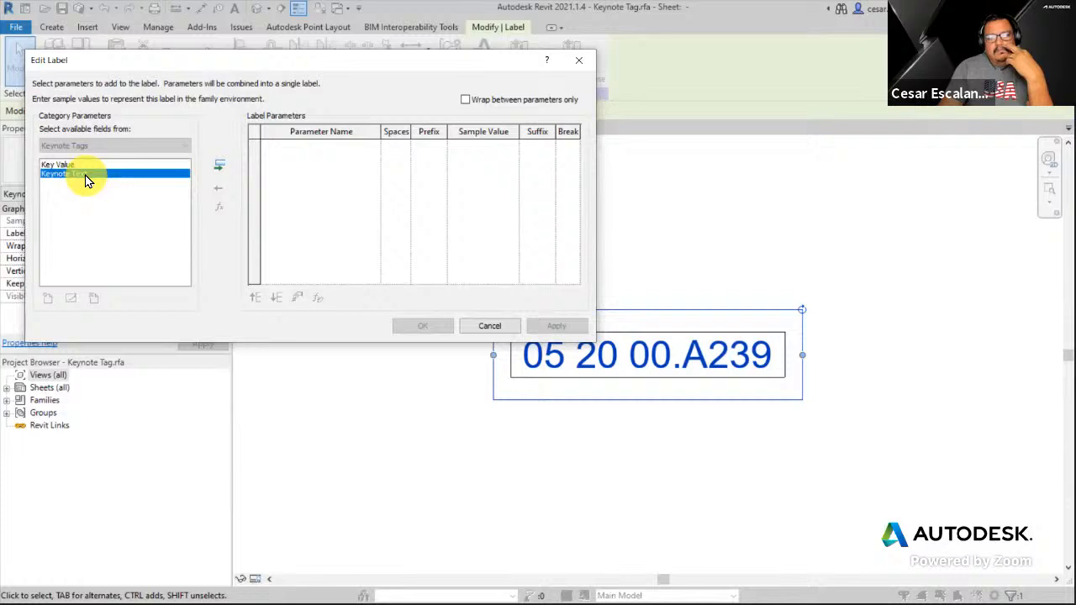
{"action": "left_click", "coordinate": [219, 170]}
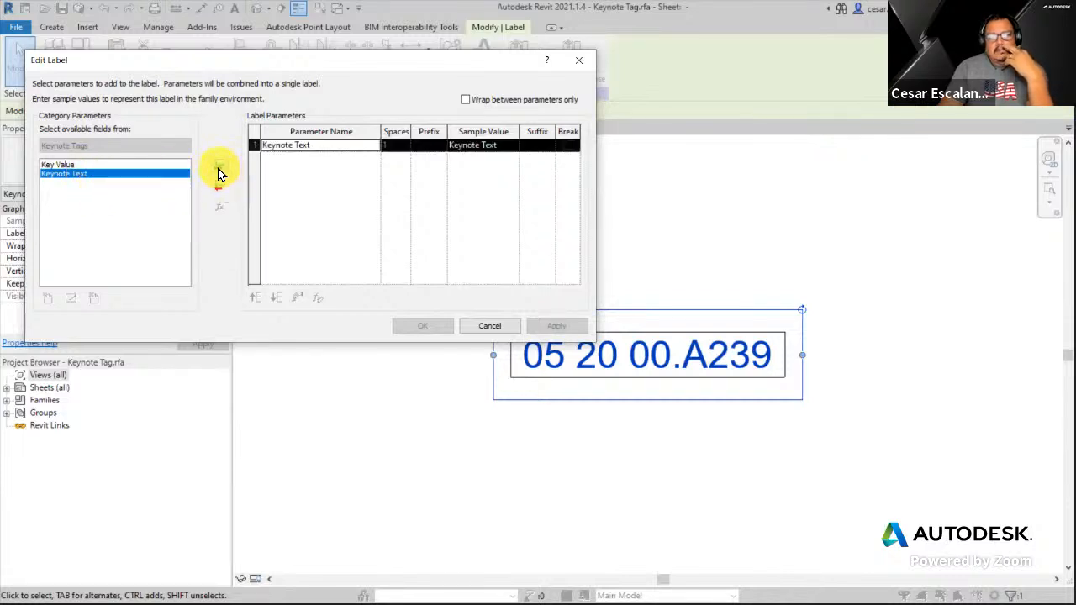
{"action": "left_click", "coordinate": [423, 325]}
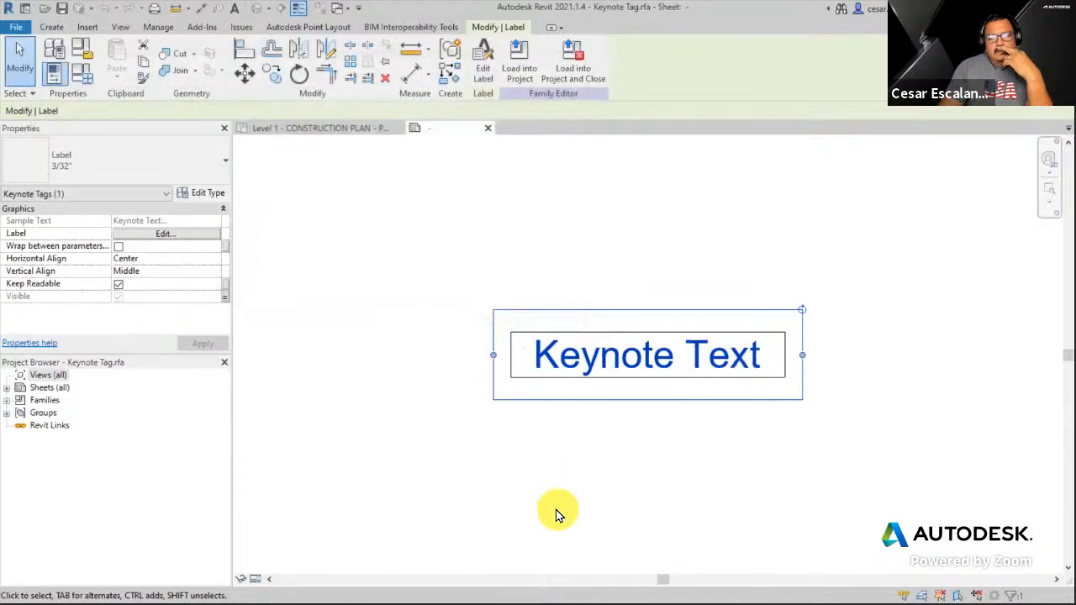
Load the edited Keynote Tag family into the project, overwriting the existing version and its parameter values.
{"action": "left_click", "coordinate": [514, 72]}
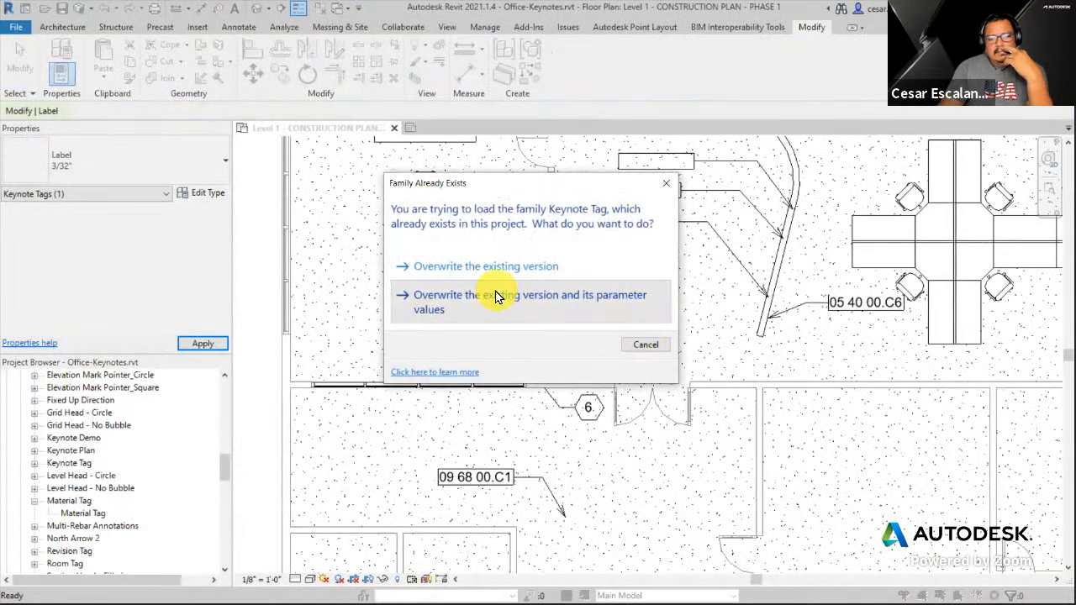
{"action": "left_click", "coordinate": [496, 296]}
{"action": "left_click", "coordinate": [504, 502]}
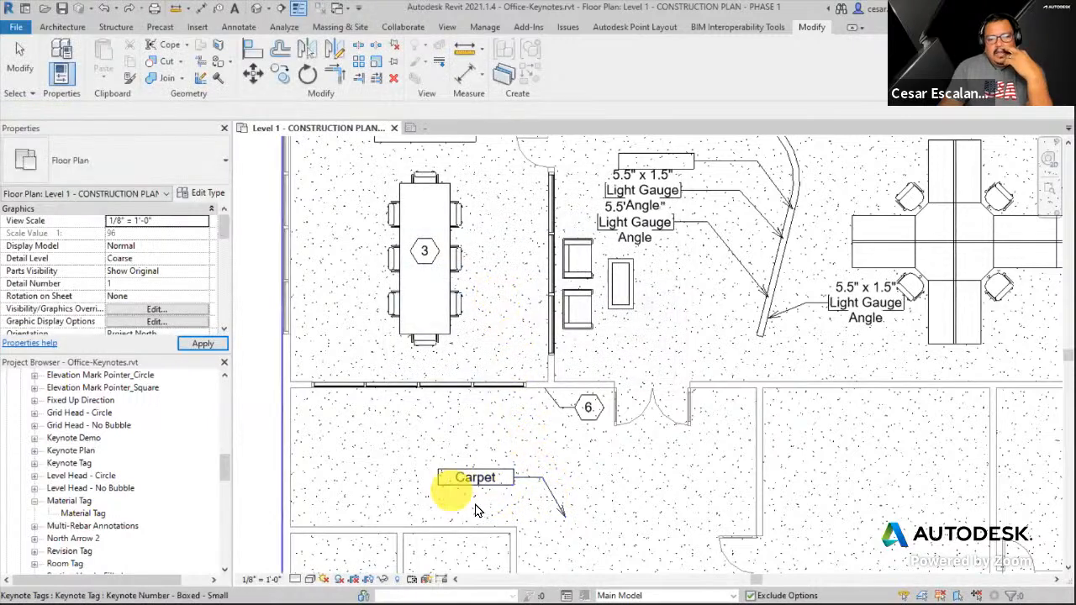
{"action": "scroll", "coordinate": [567, 510], "scroll_direction": "up", "scroll_amount": 2}
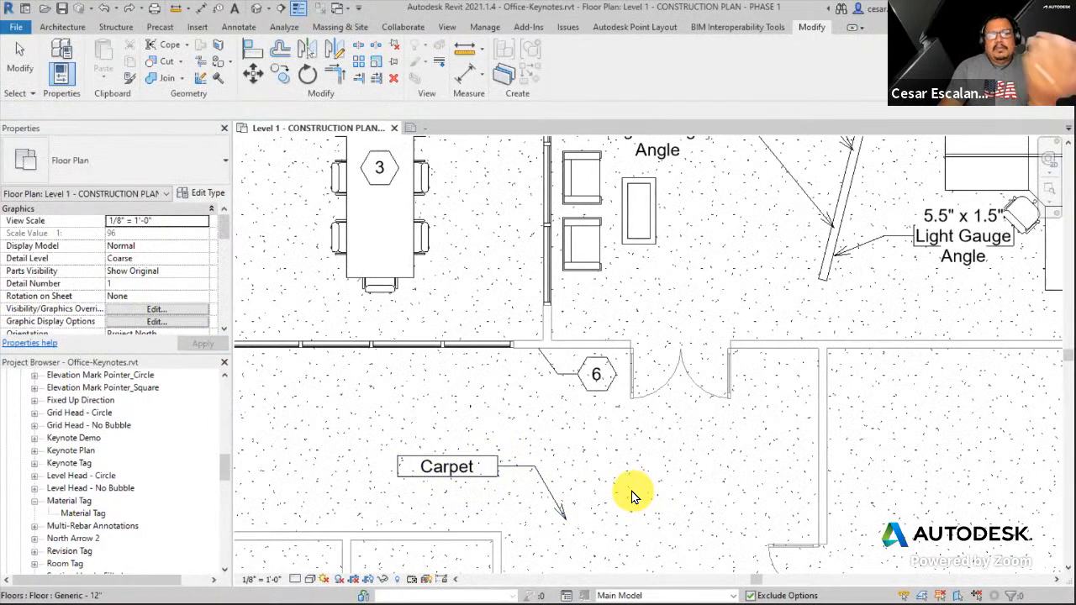
Undo the reload of the Keynote Tag family and check the properties of the floor's keynote tag.
{"action": "left_click", "coordinate": [110, 10]}
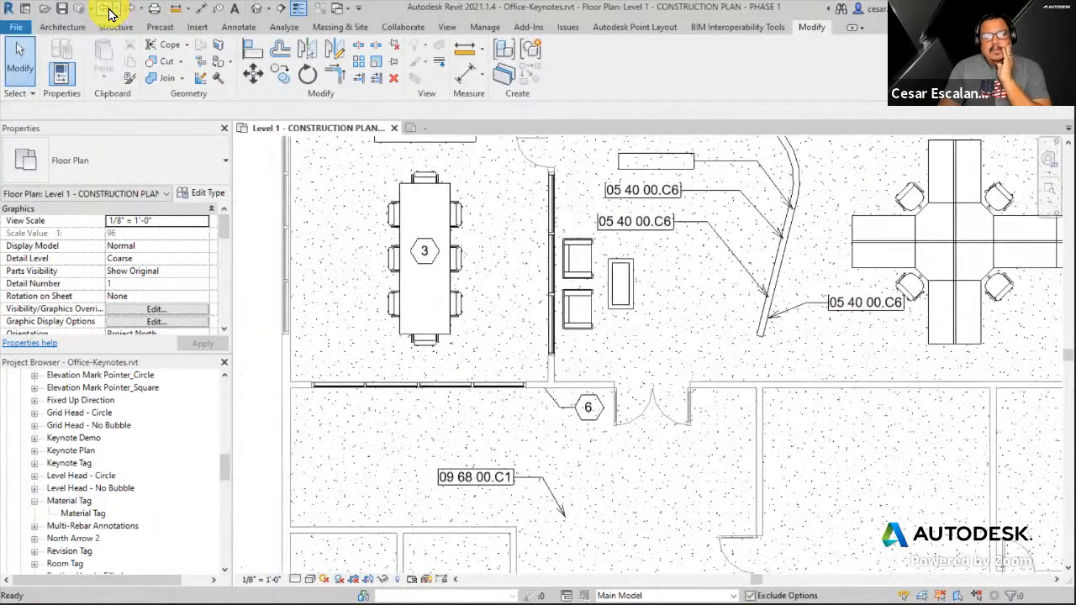
{"action": "mouse_move", "coordinate": [733, 468]}
{"action": "middle_mouse_down"}
{"action": "mouse_move", "coordinate": [714, 466]}
{"action": "mouse_move", "coordinate": [848, 384]}
{"action": "middle_mouse_up"}
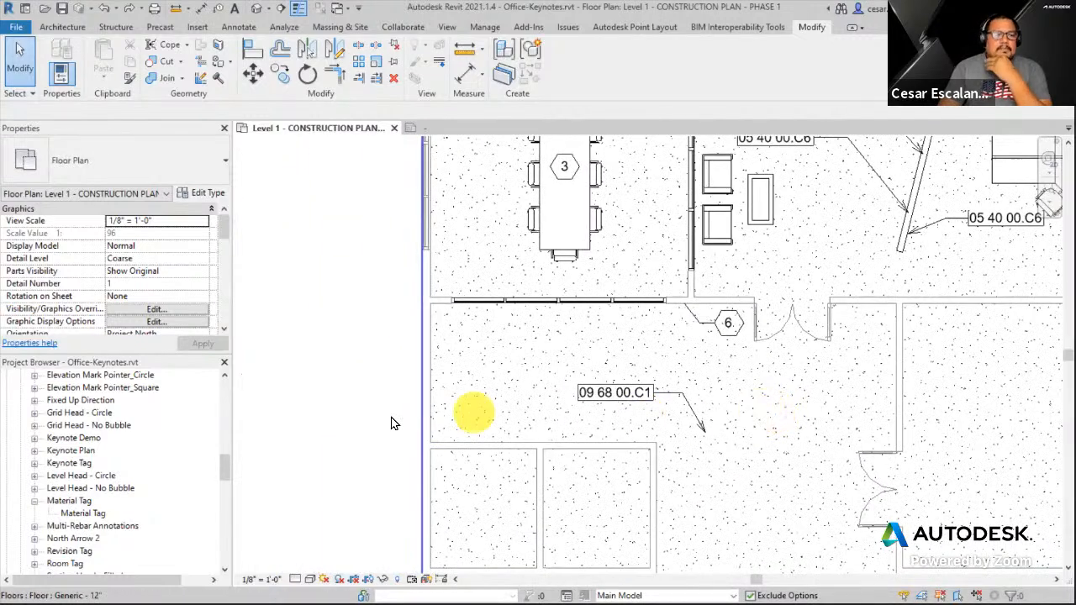
{"action": "left_click", "coordinate": [687, 407]}
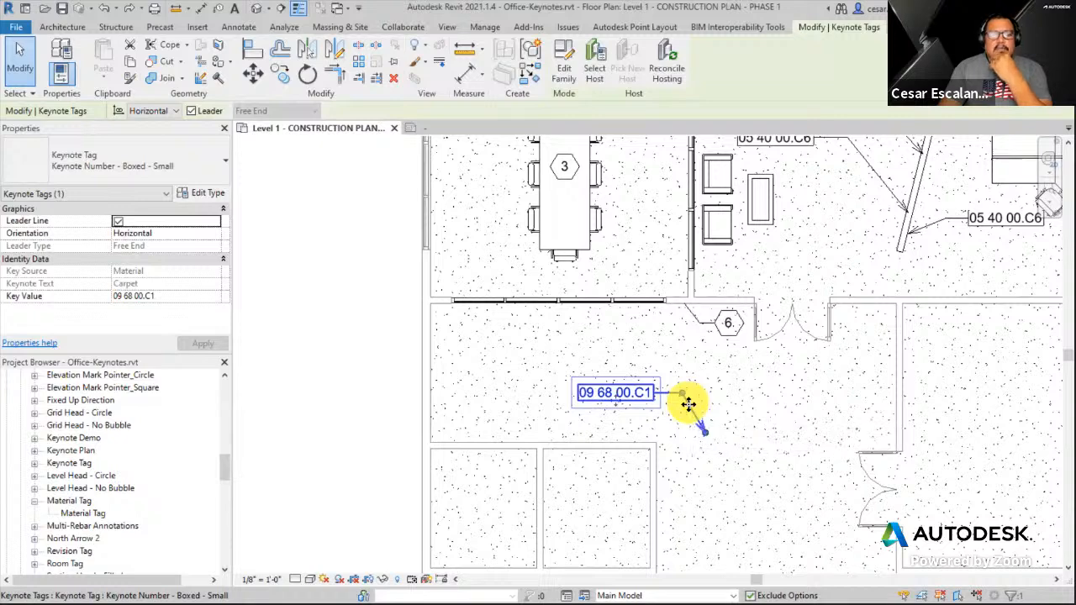
{"action": "scroll", "coordinate": [691, 404], "scroll_direction": "down", "scroll_amount": 2}
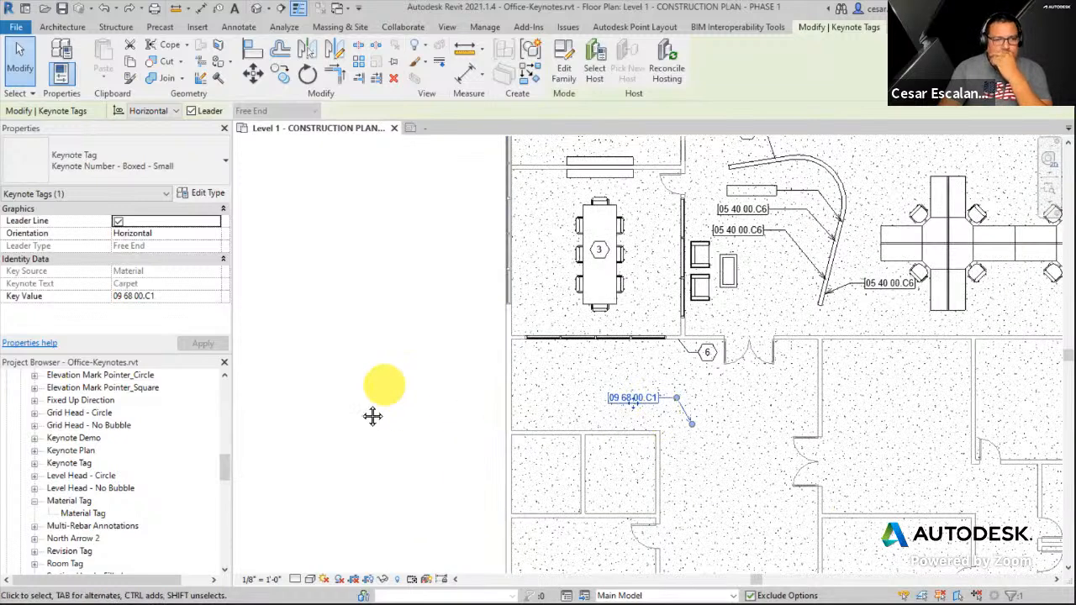
{"action": "middle_click_drag", "start_coordinate": [372, 416], "coordinate": [293, 453]}
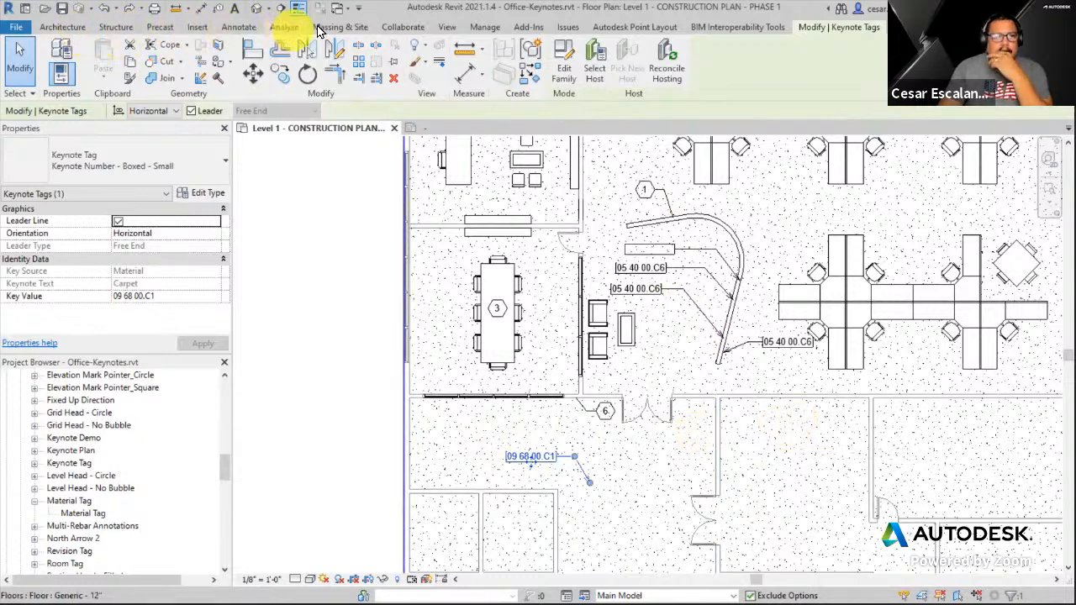
{"action": "left_click", "coordinate": [280, 294]}
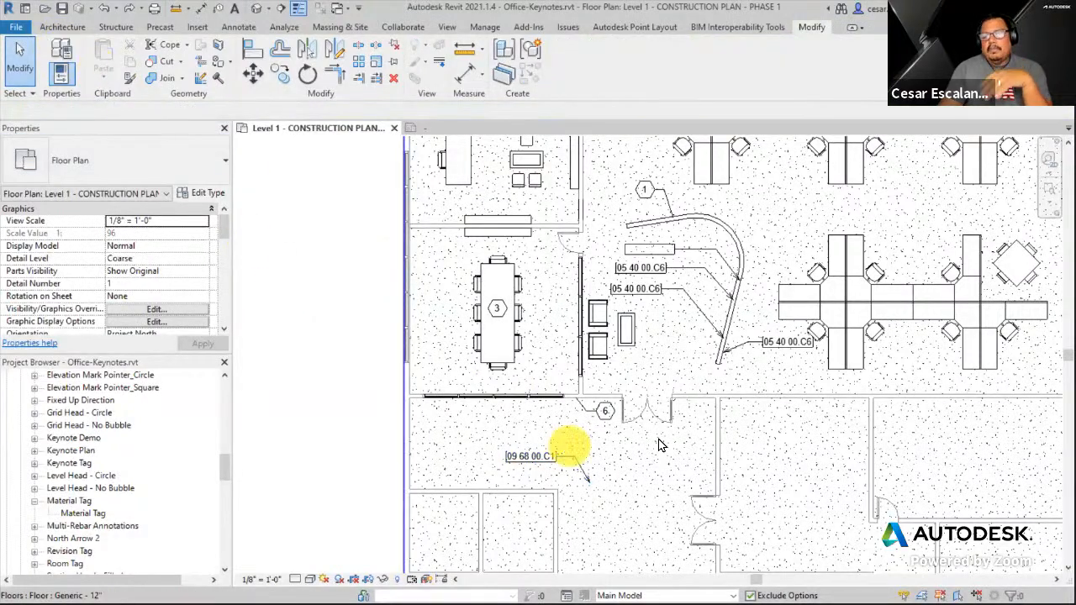
Examine the slanted wall's element keynote tag and the Keynote value in the wall's type properties.
{"action": "middle_click_drag", "start_coordinate": [688, 439], "coordinate": [526, 507]}
{"action": "scroll", "coordinate": [532, 380], "scroll_direction": "up", "scroll_amount": 3}
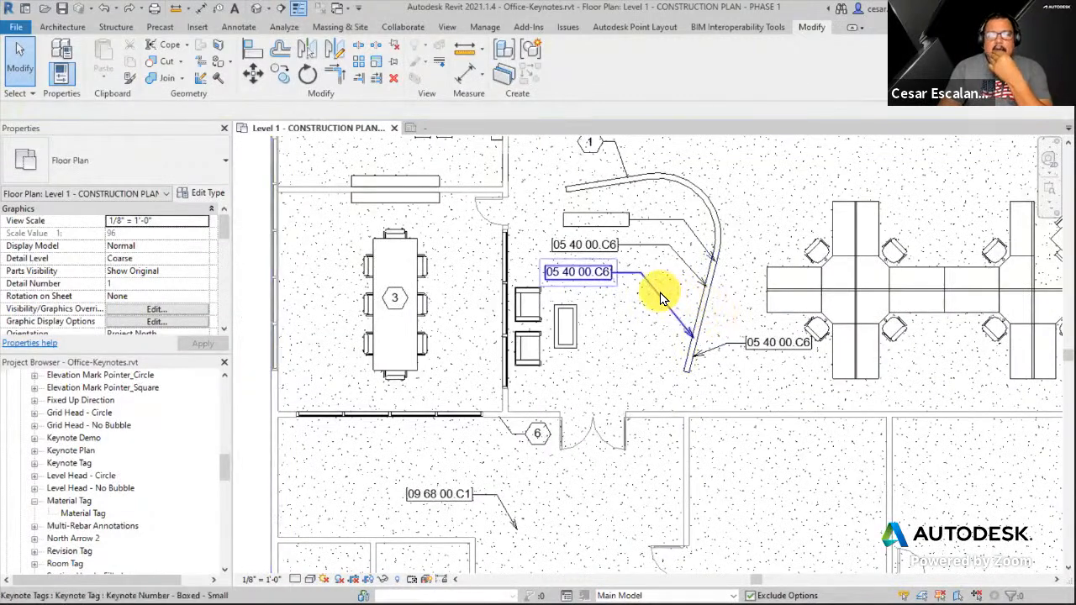
{"action": "left_click", "coordinate": [680, 319]}
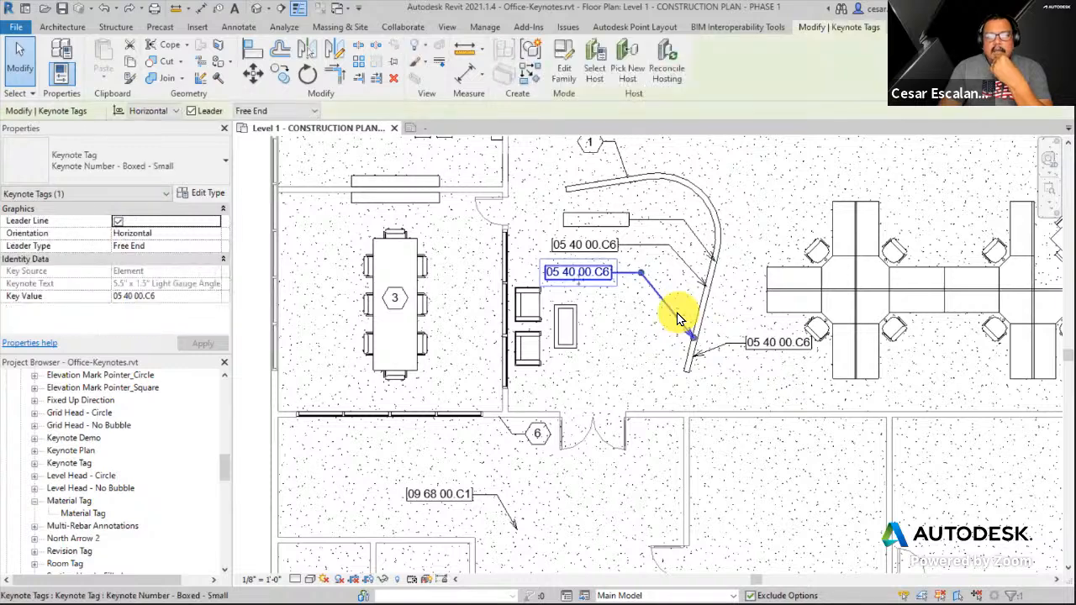
{"action": "left_click", "coordinate": [700, 315]}
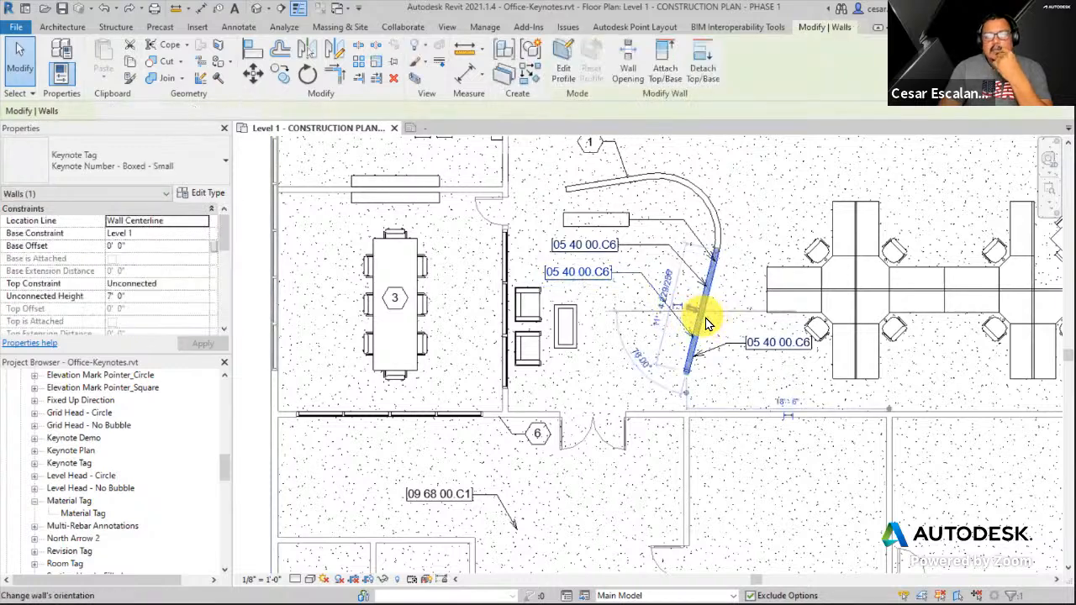
{"action": "left_click", "coordinate": [207, 195]}
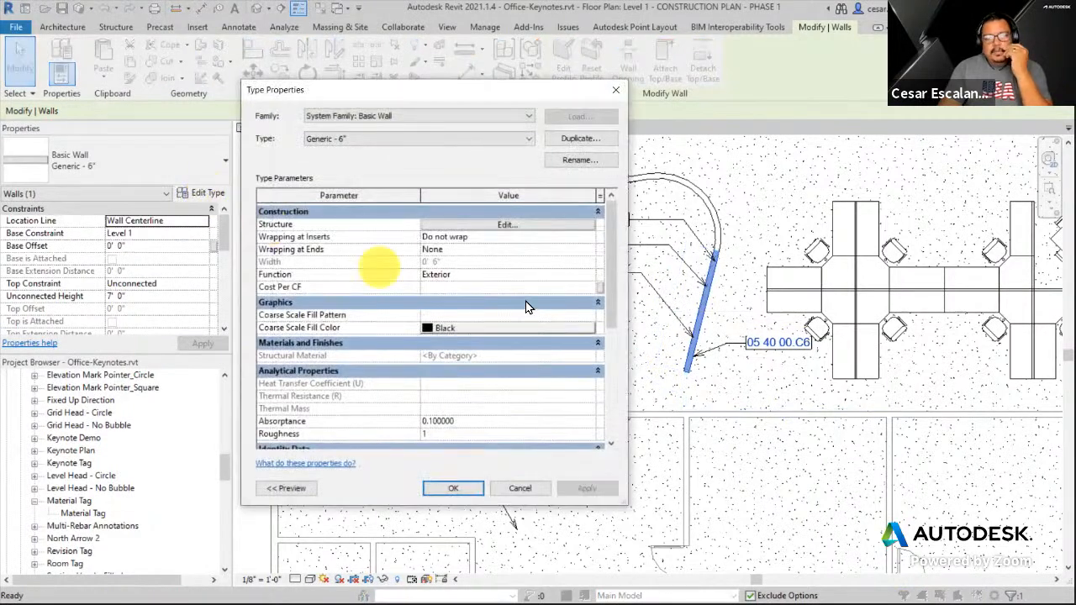
{"action": "left_click_drag", "start_coordinate": [613, 271], "coordinate": [617, 454]}
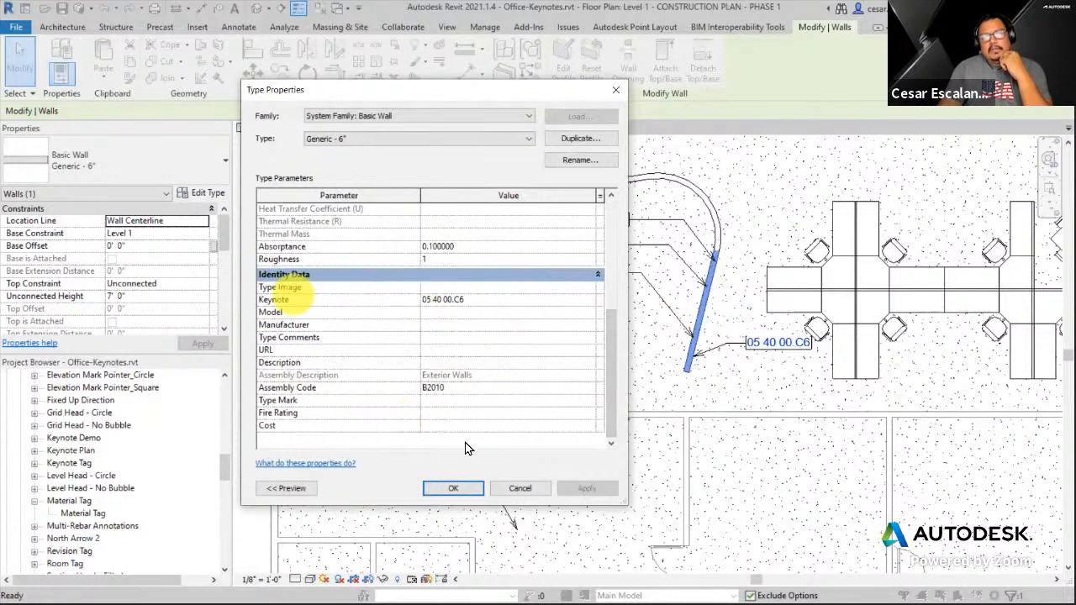
{"action": "left_click", "coordinate": [467, 488]}
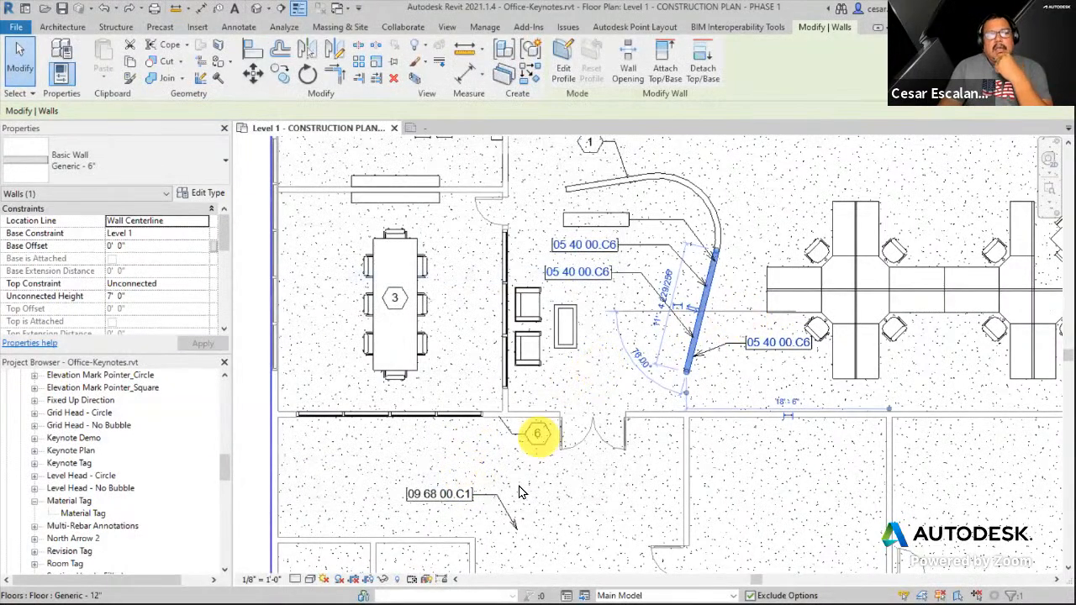
Examine the Keynote assigned to the Carpet (1) material and its entry in the keynote list, then deselect the floor.
{"action": "scroll", "coordinate": [516, 504], "scroll_direction": "up", "scroll_amount": 2}
{"action": "middle_click_drag", "start_coordinate": [512, 519], "coordinate": [661, 360]}
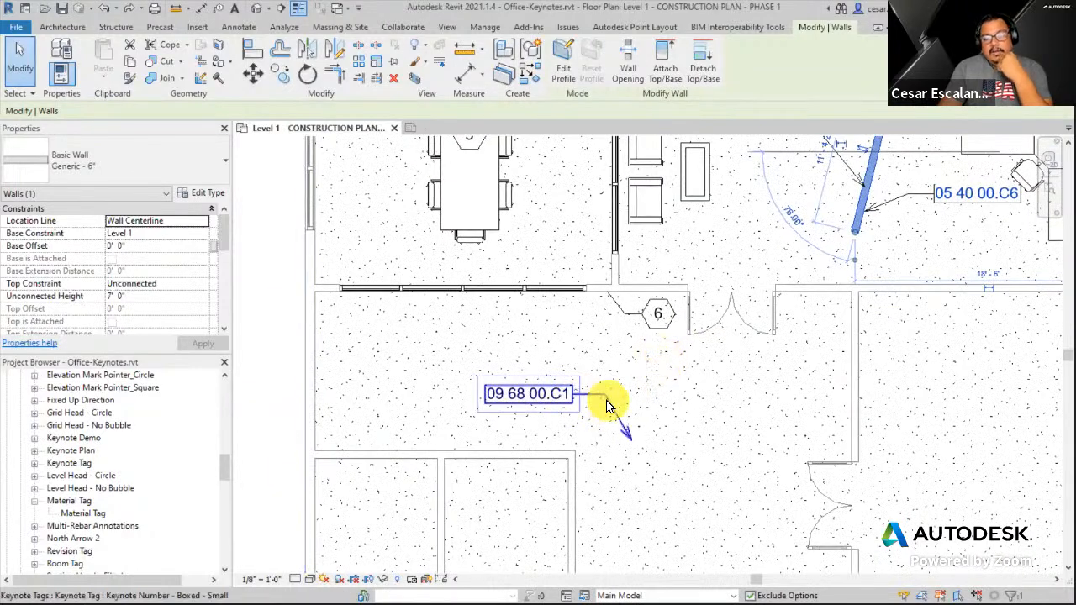
{"action": "left_click", "coordinate": [651, 392]}
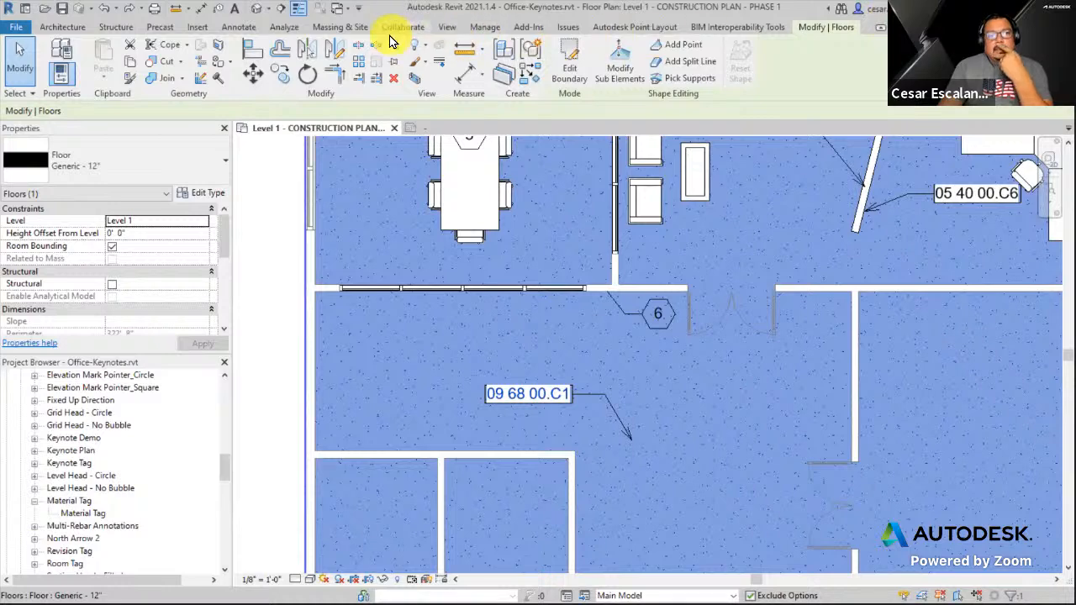
{"action": "left_click", "coordinate": [484, 28]}
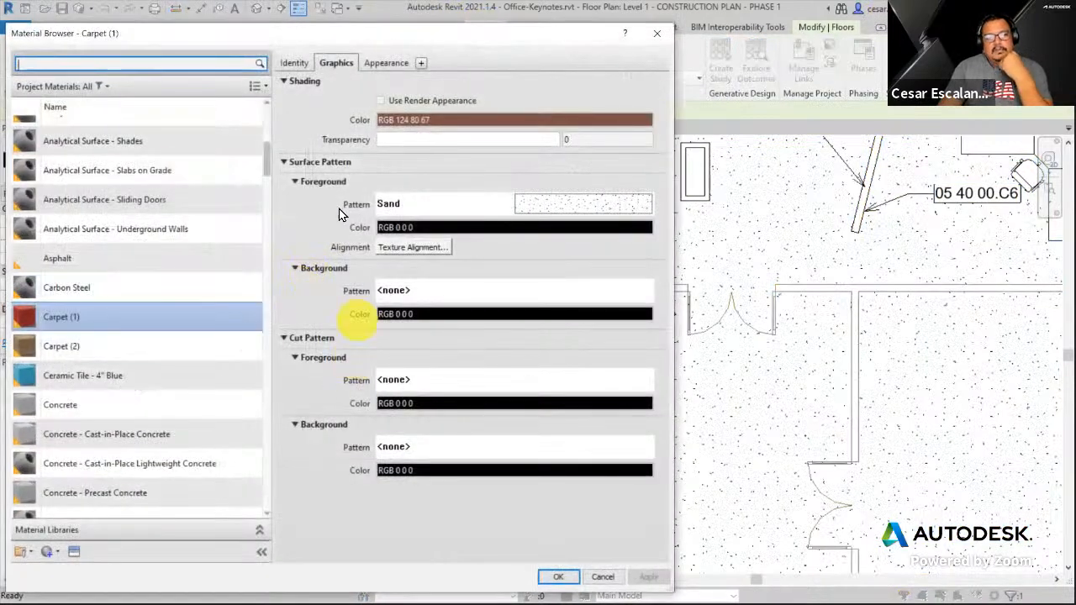
{"action": "left_click", "coordinate": [296, 63]}
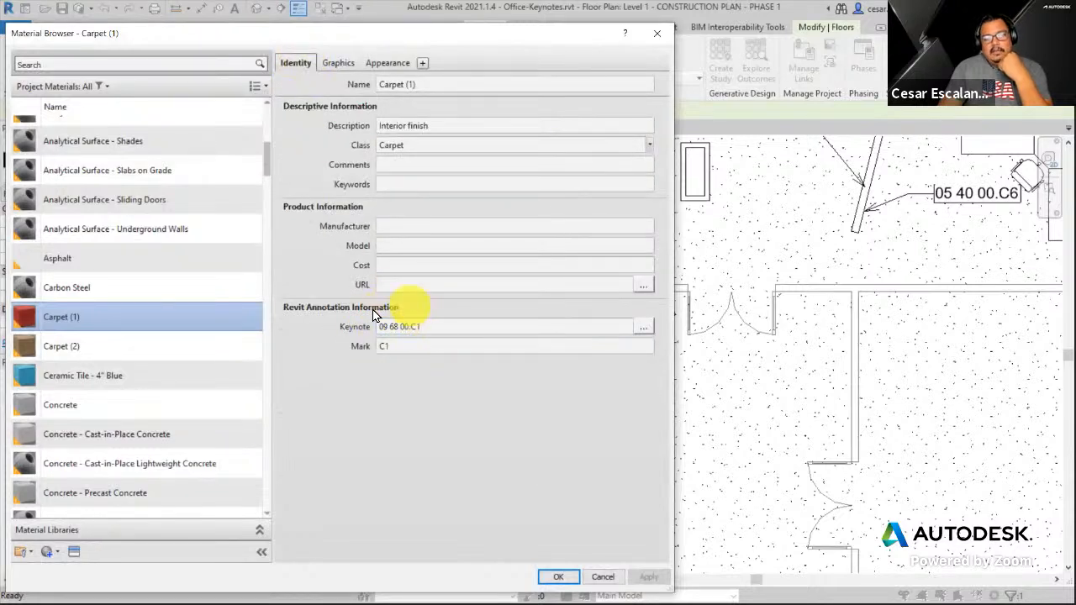
{"action": "left_click", "coordinate": [645, 328]}
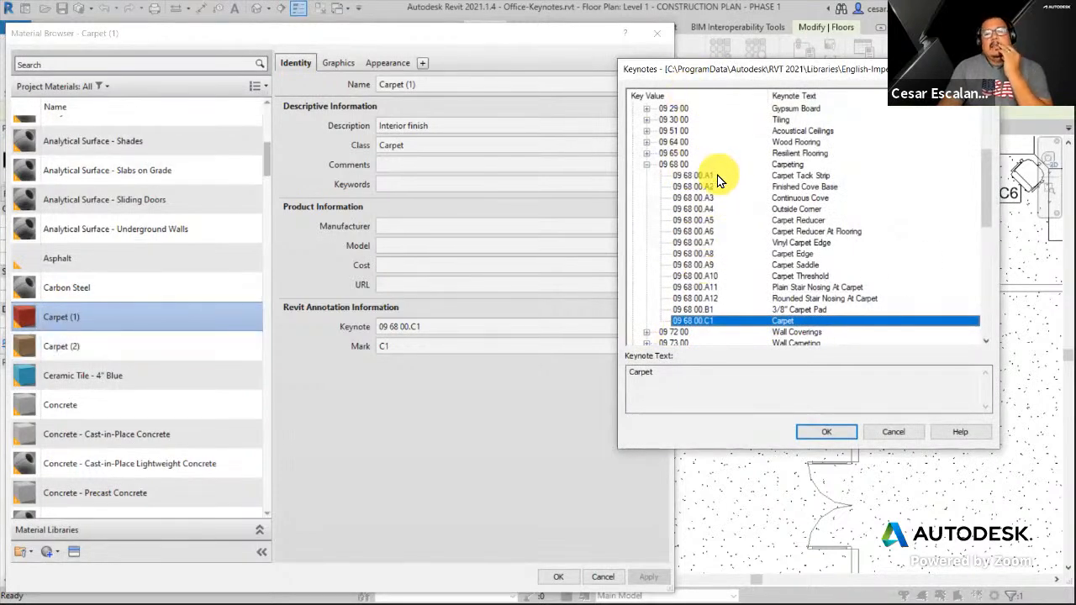
{"action": "left_click", "coordinate": [820, 434]}
{"action": "left_click", "coordinate": [551, 579]}
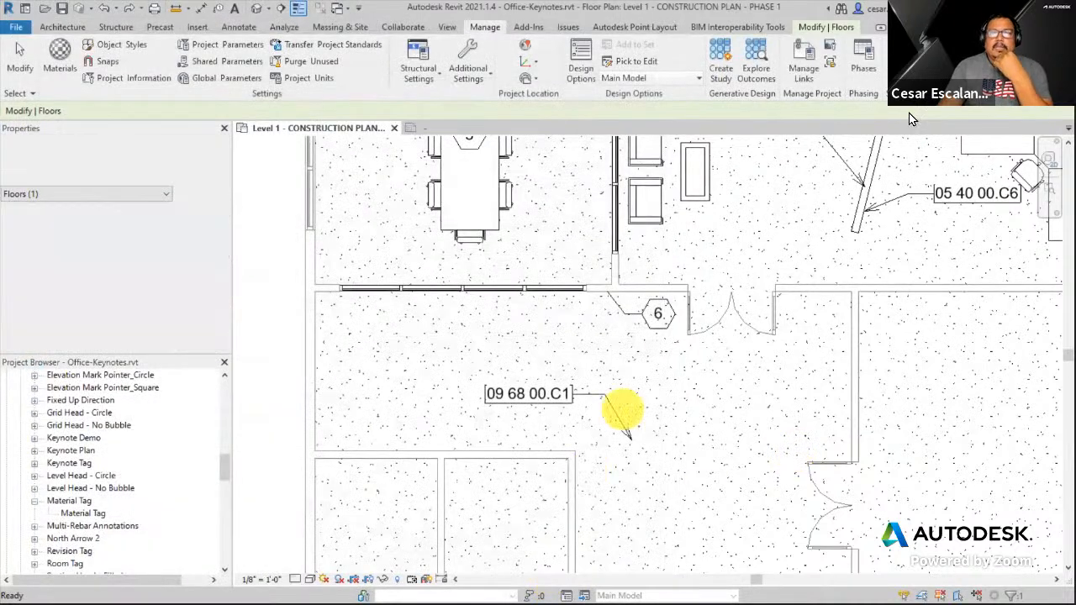
{"action": "key", "text": "Escape"}
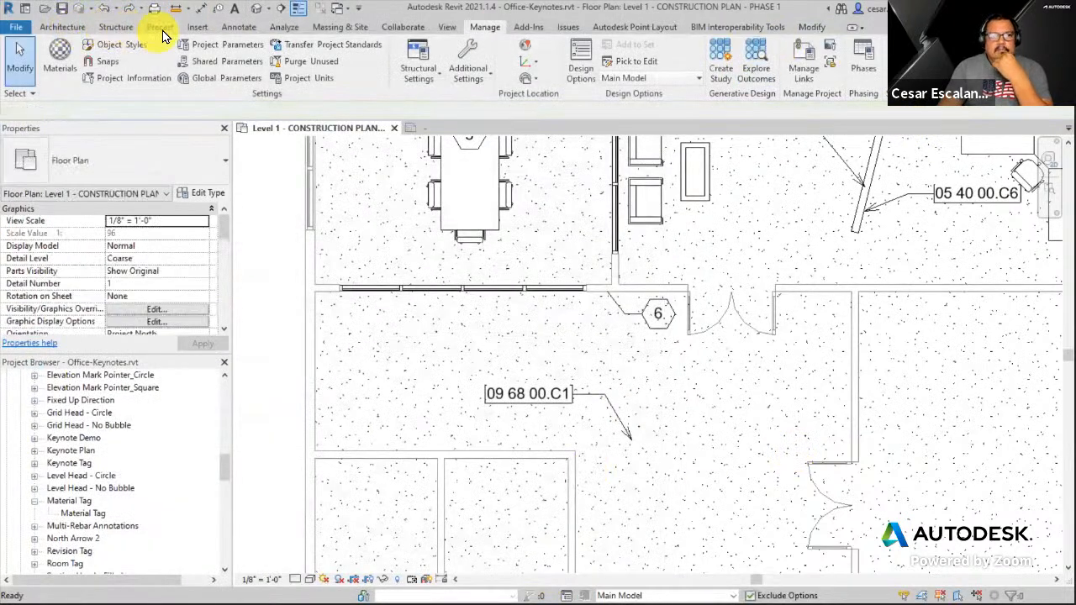
Place a User Keynote with a free-end leader on the vertical Generic - 6" wall above the double doors.
{"action": "left_click", "coordinate": [239, 26]}
{"action": "left_click", "coordinate": [855, 72]}
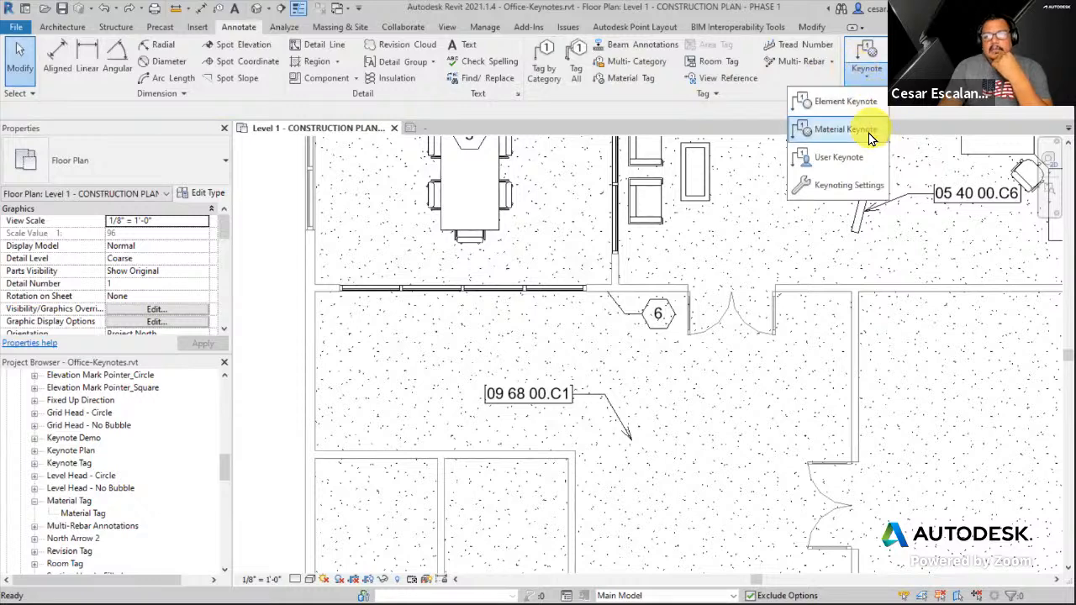
{"action": "left_click", "coordinate": [845, 160]}
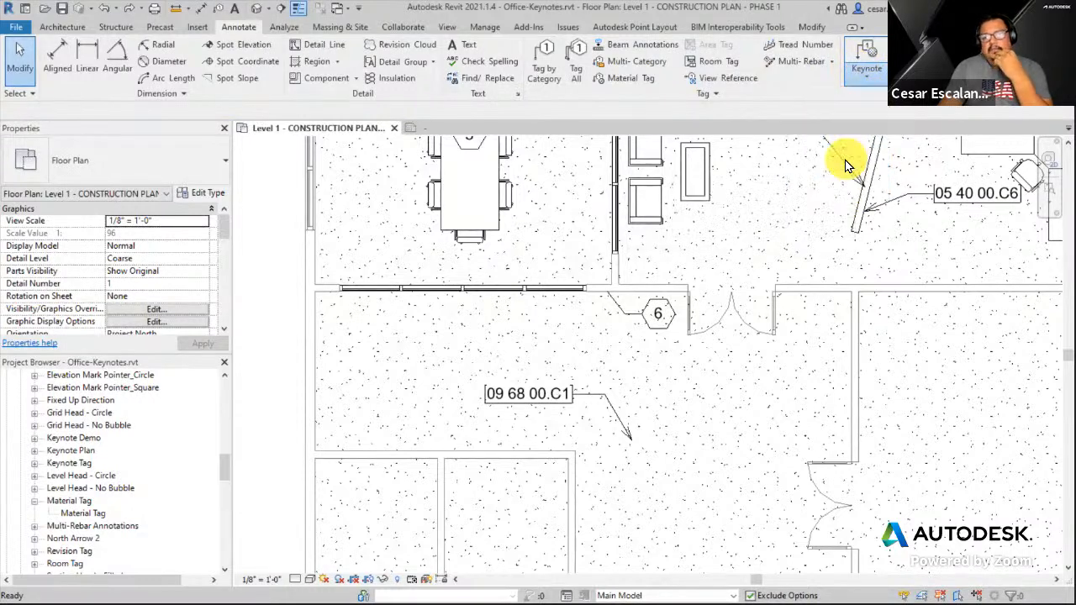
{"action": "middle_click_drag", "start_coordinate": [764, 308], "coordinate": [610, 292]}
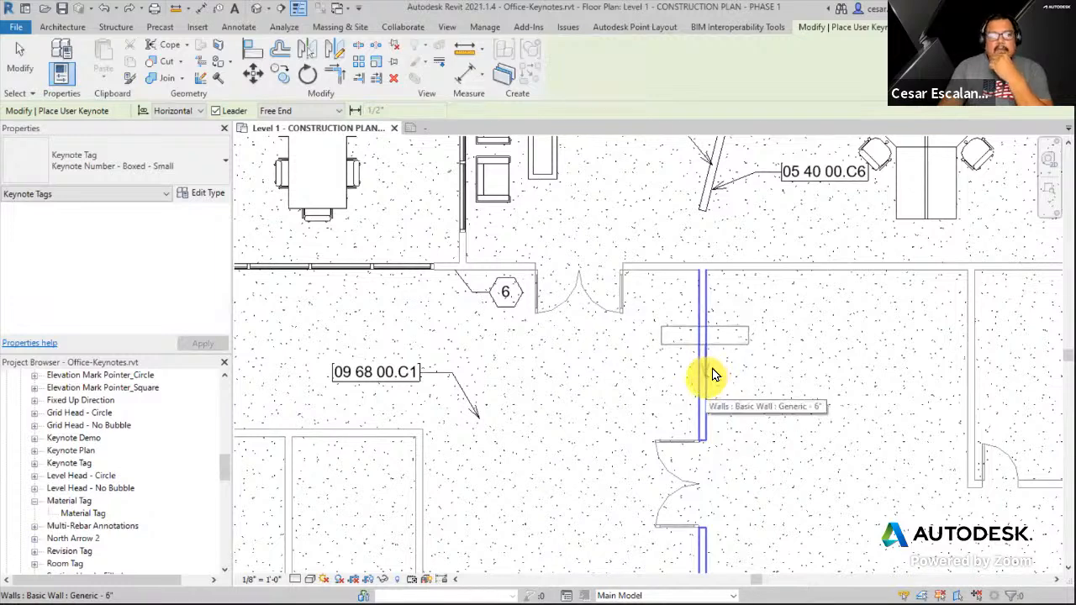
{"action": "left_click", "coordinate": [708, 375]}
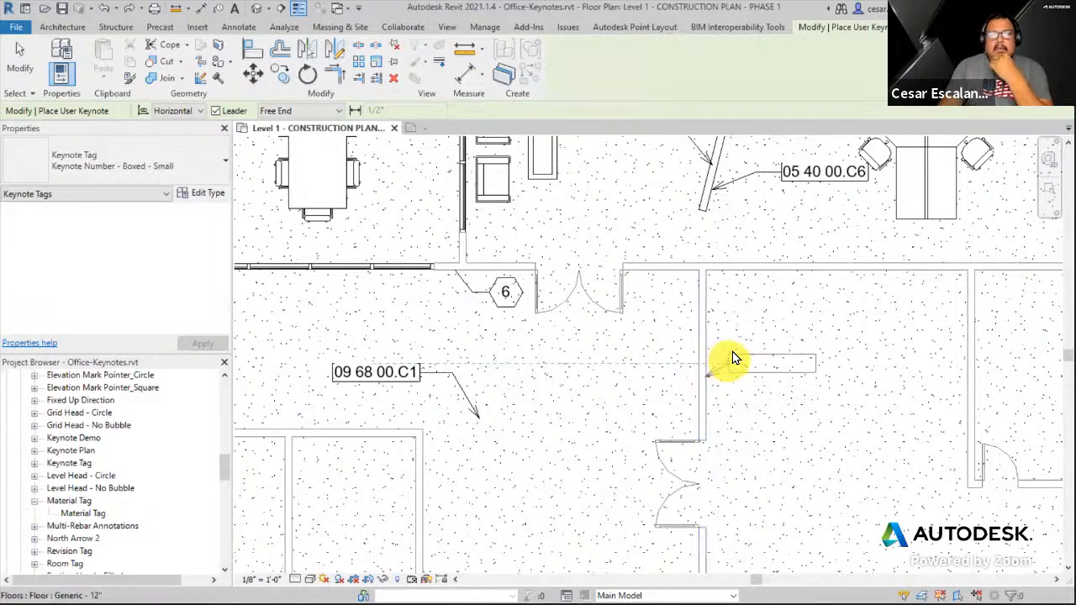
{"action": "left_click", "coordinate": [777, 348]}
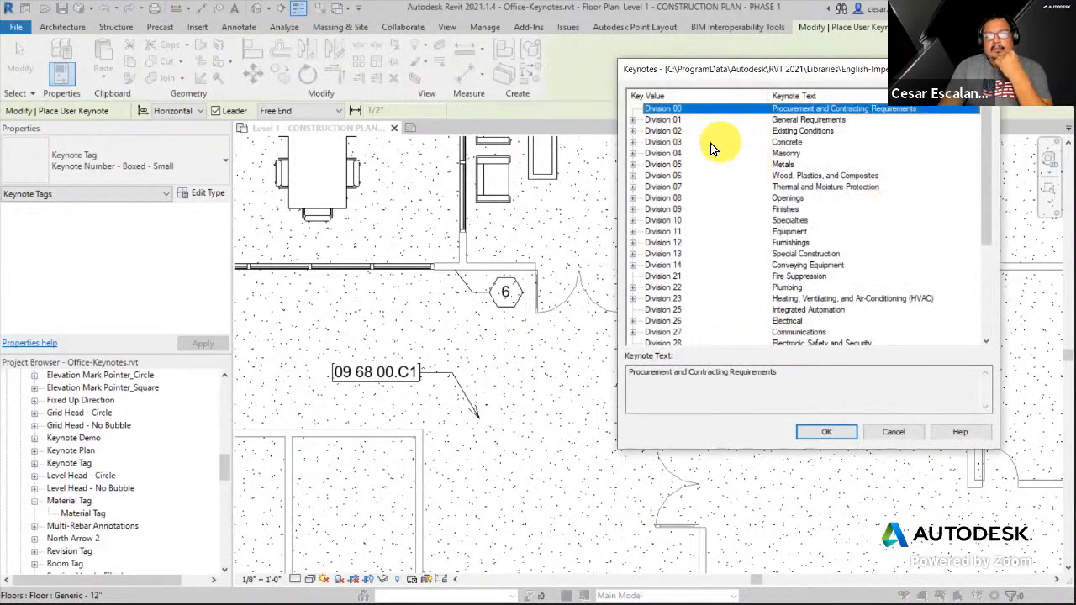
Assign keynote 05 40 00.D2, 3" x 1.5" Light Gauge Zee, from Division 05 Cold-Formed Metal Framing to the new wall tag.
{"action": "left_click", "coordinate": [760, 166]}
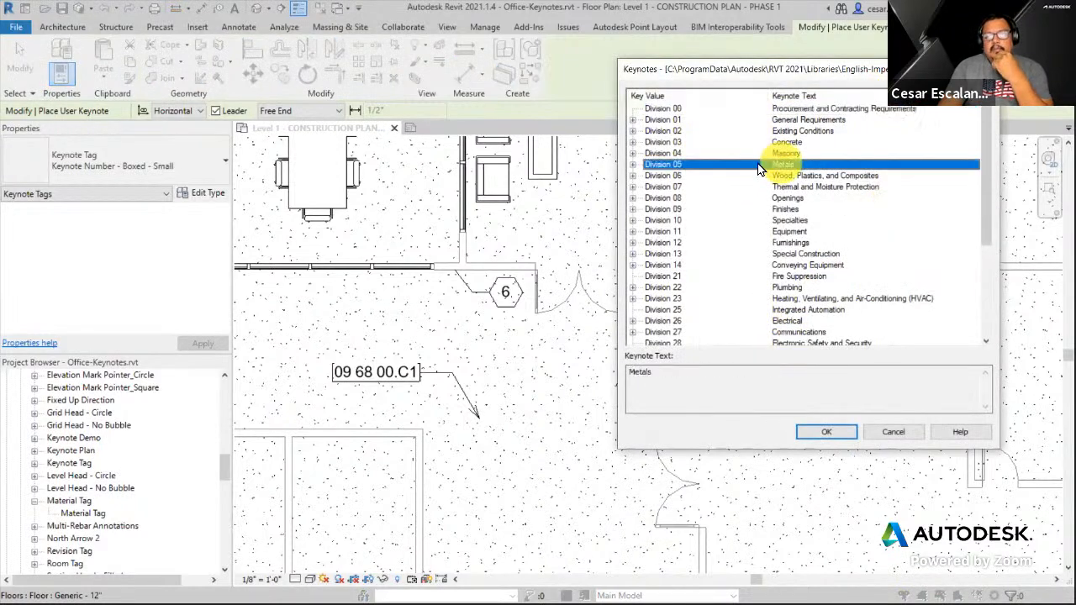
{"action": "left_click", "coordinate": [633, 164]}
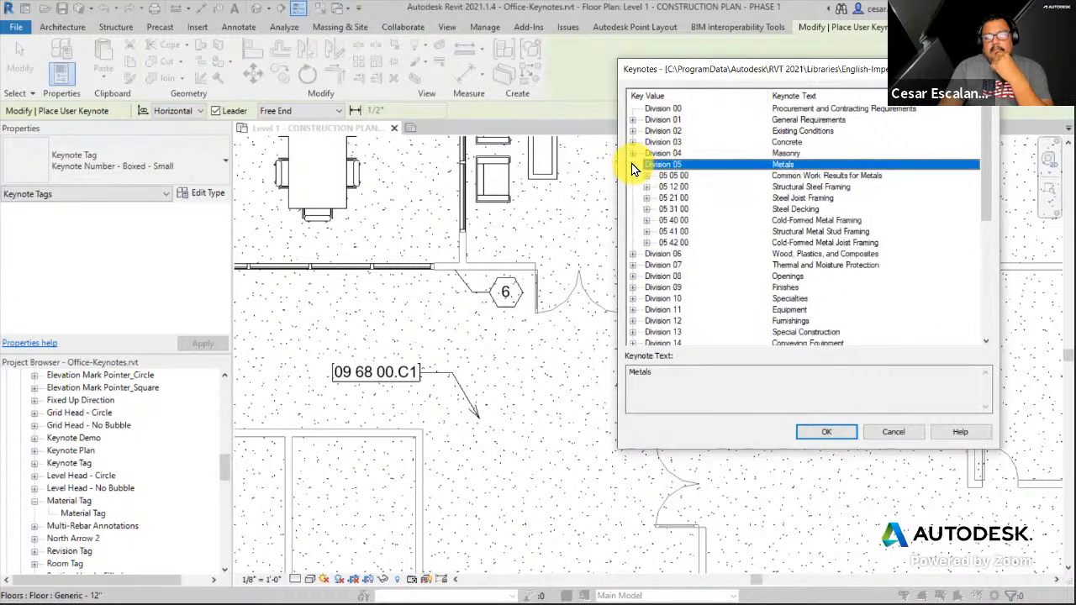
{"action": "left_click", "coordinate": [804, 209]}
{"action": "left_click", "coordinate": [798, 222]}
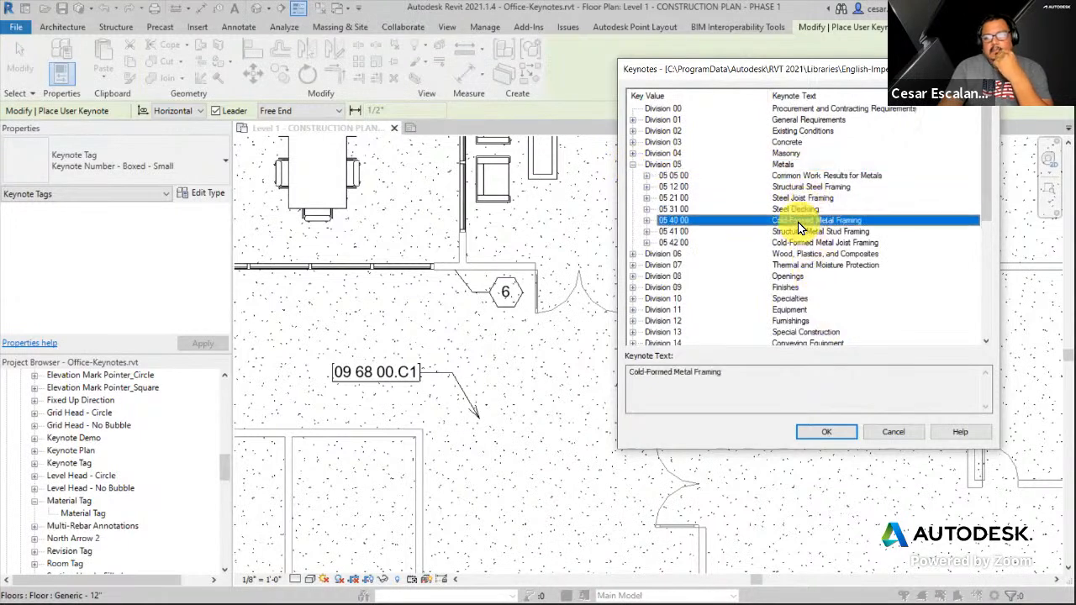
{"action": "left_click", "coordinate": [647, 221]}
{"action": "left_click", "coordinate": [693, 232]}
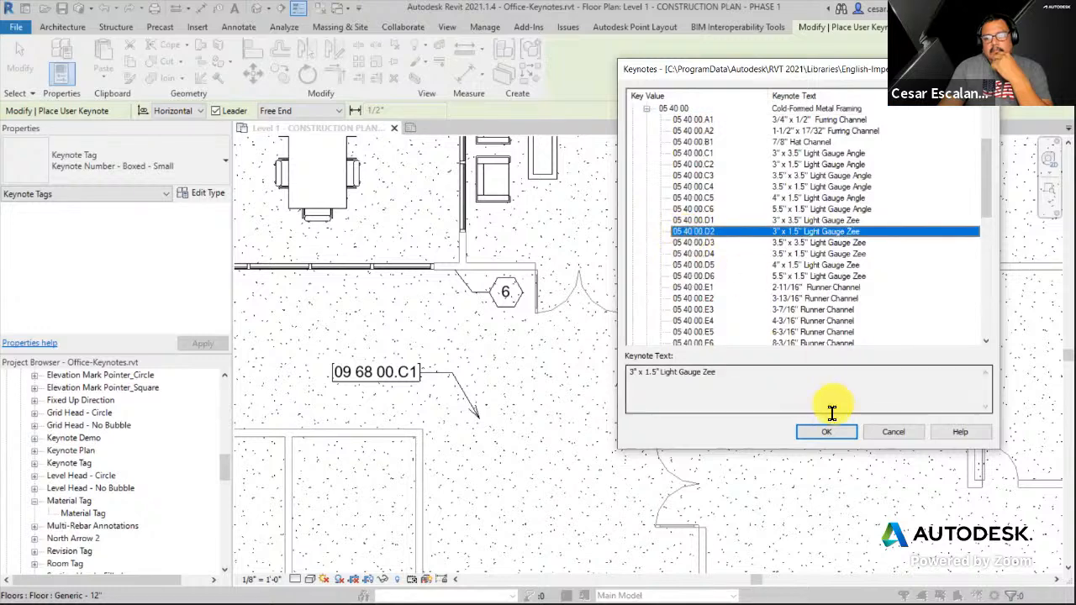
{"action": "left_click", "coordinate": [827, 433]}
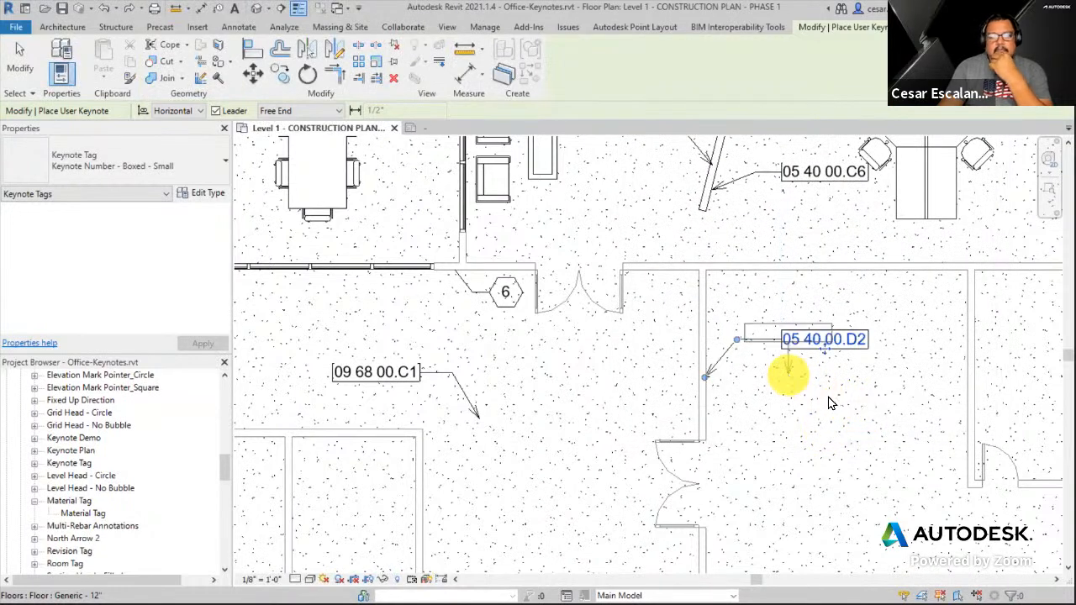
{"action": "key", "text": "Escape"}
{"action": "key", "text": "Escape"}
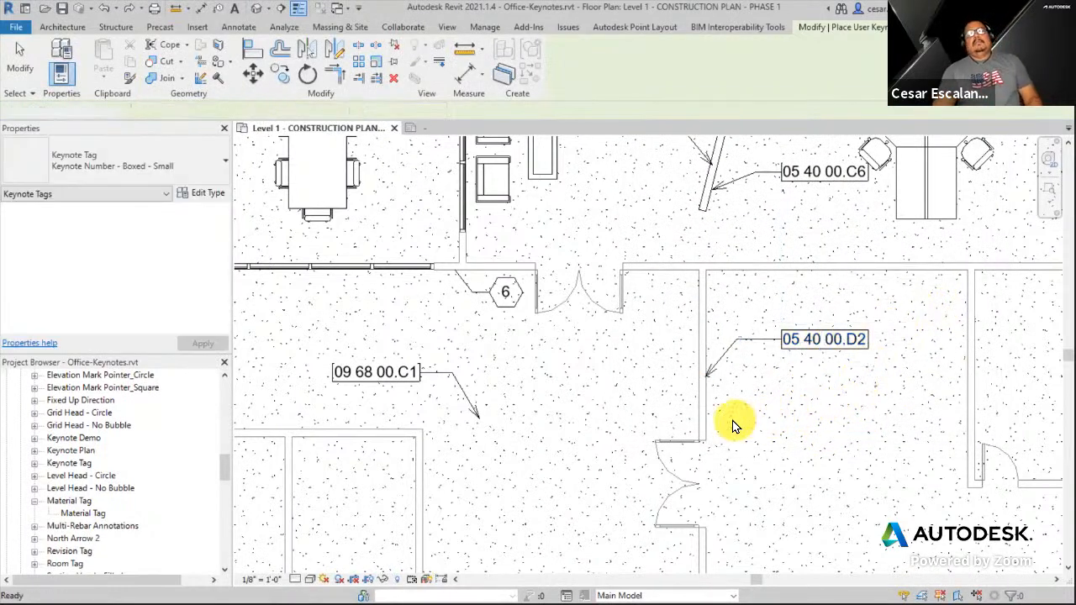
Open the Audubon_Arch.rvt project and locate its CODED NOTES schedules.
{"action": "scroll", "coordinate": [731, 426], "scroll_direction": "down", "scroll_amount": 2}
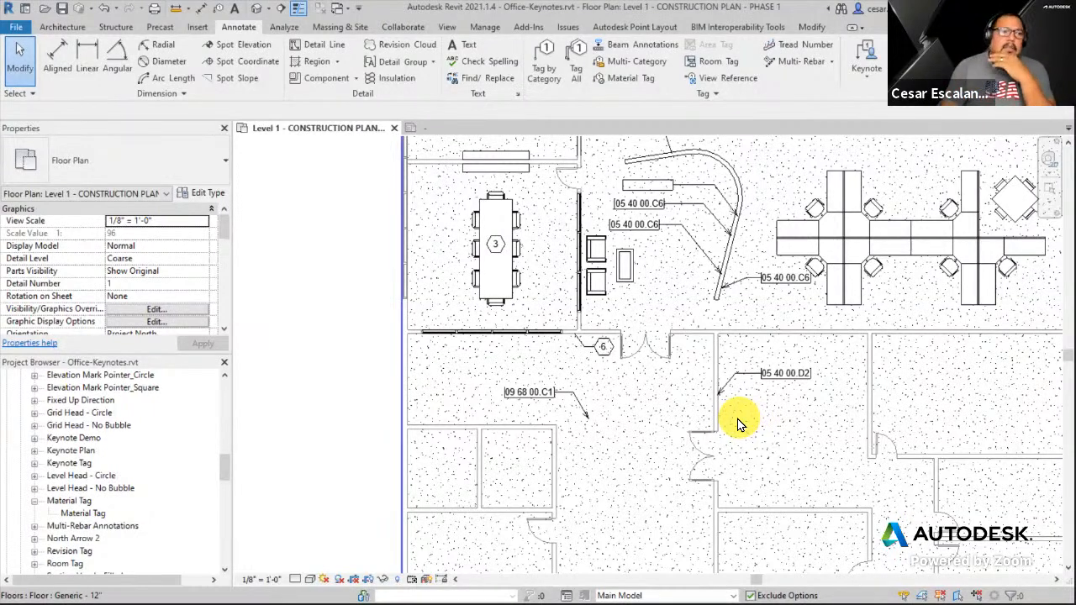
{"action": "left_click", "coordinate": [21, 32]}
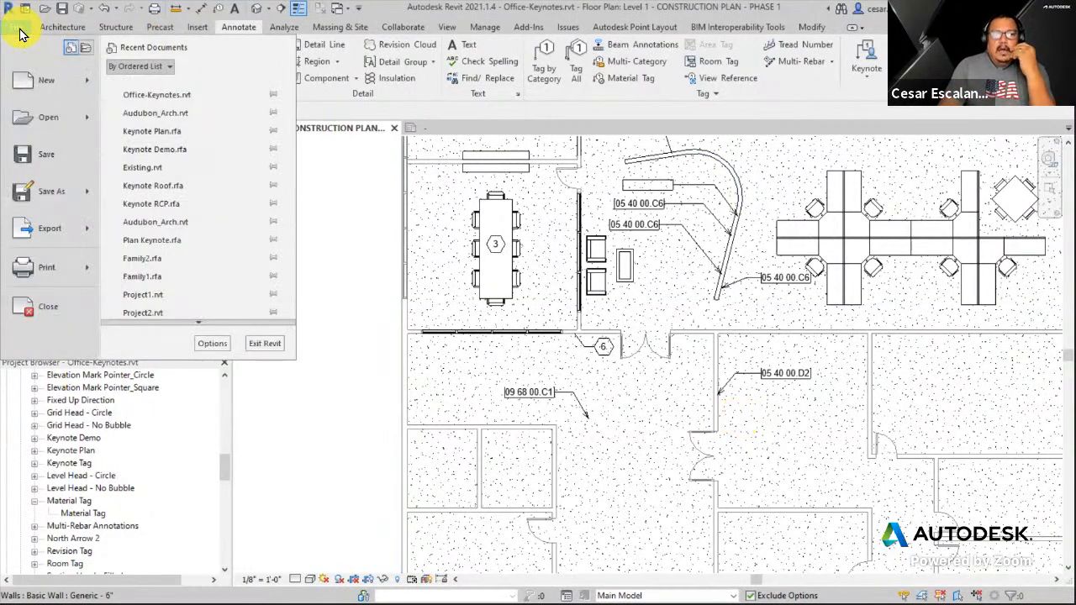
{"action": "key", "text": "Escape"}
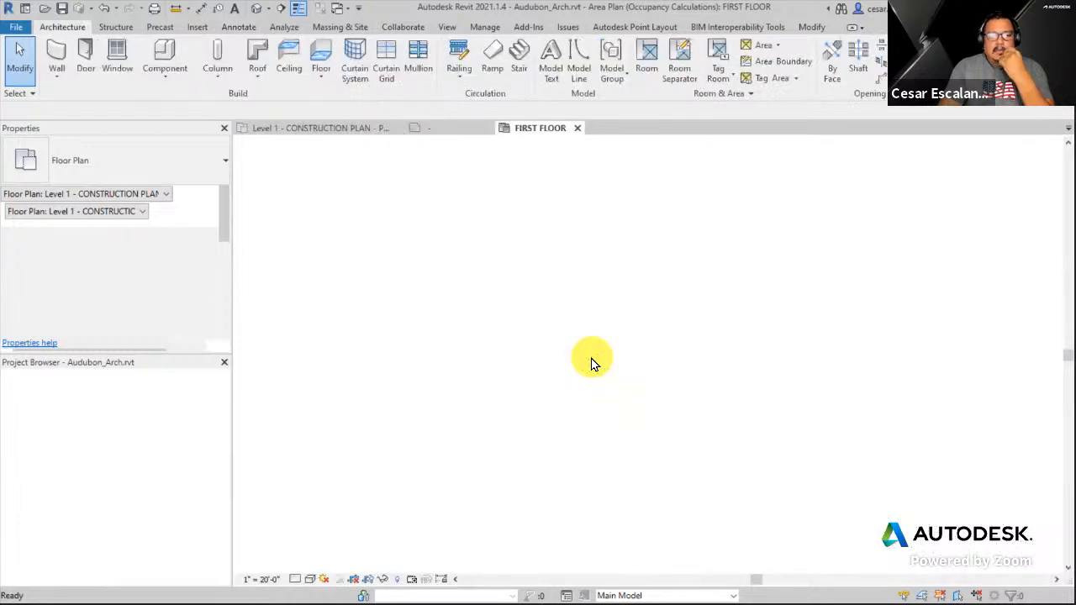
{"action": "left_click_drag", "start_coordinate": [221, 435], "coordinate": [204, 510]}
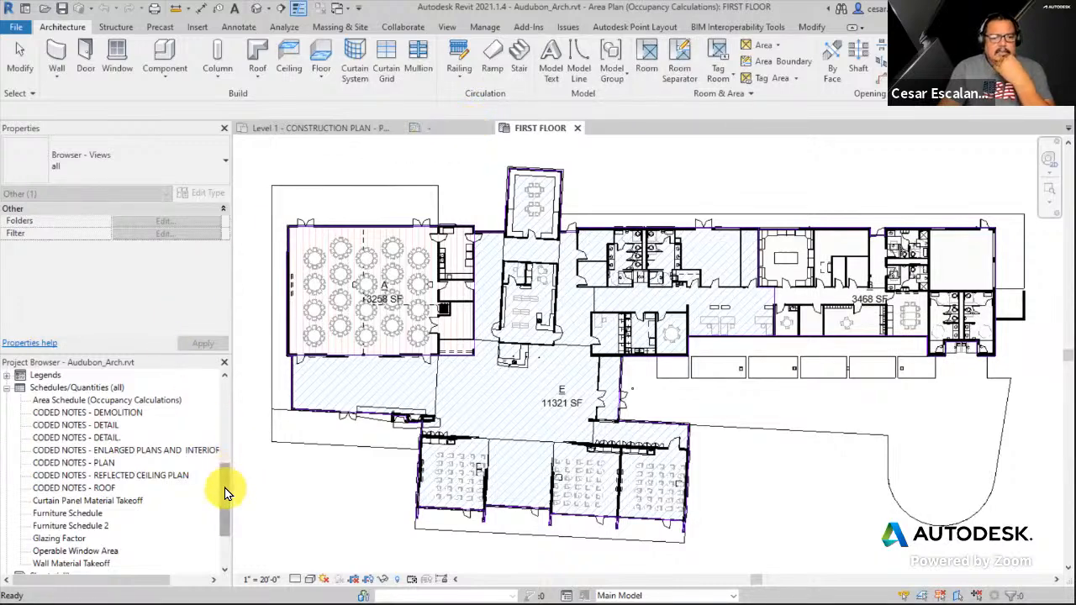
{"action": "left_click_drag", "start_coordinate": [224, 487], "coordinate": [223, 493]}
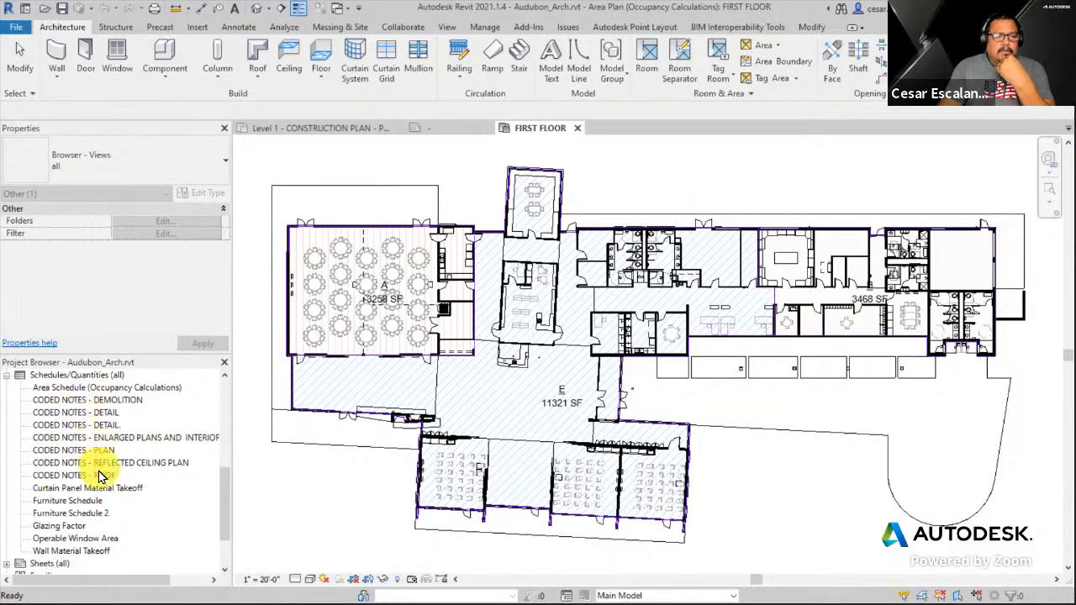
Examine the CODED NOTES - DEMOLITION schedule and read through the first CODED NOTES - DETAIL schedule.
{"action": "left_click", "coordinate": [110, 403]}
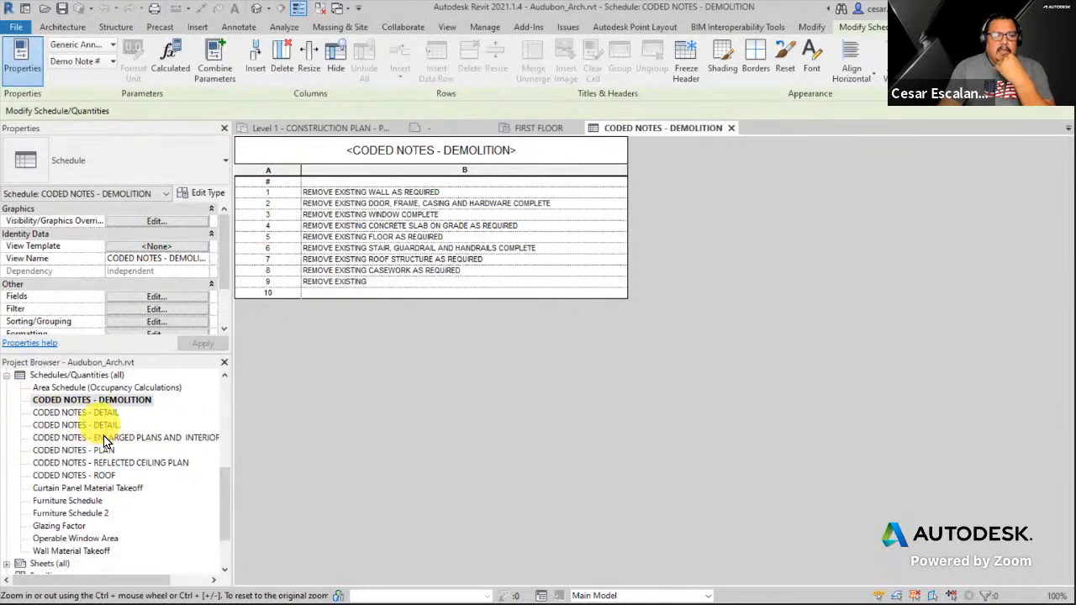
{"action": "left_click", "coordinate": [95, 414]}
{"action": "double_click", "coordinate": [95, 414]}
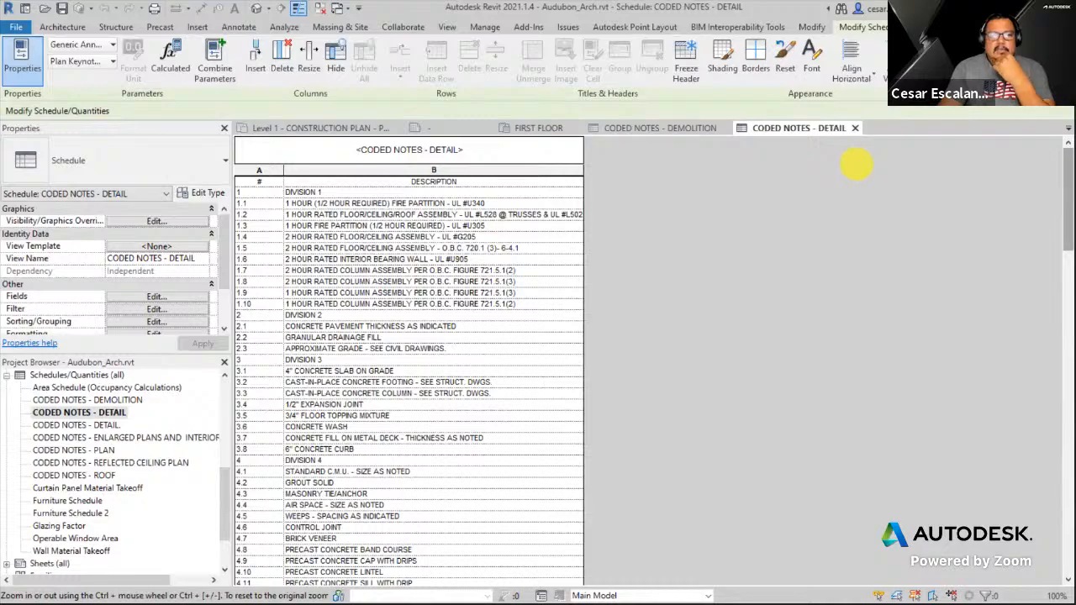
{"action": "scroll", "coordinate": [856, 165], "scroll_direction": "down", "scroll_amount": 20}
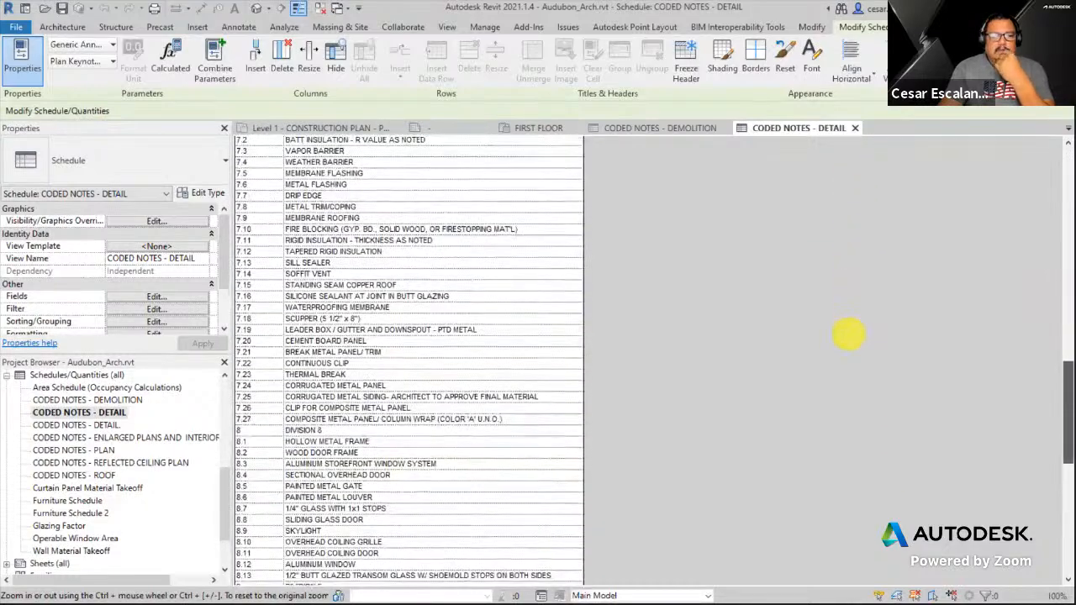
{"action": "scroll", "coordinate": [849, 334], "scroll_direction": "down", "scroll_amount": 12}
{"action": "scroll", "coordinate": [846, 516], "scroll_direction": "up", "scroll_amount": 3}
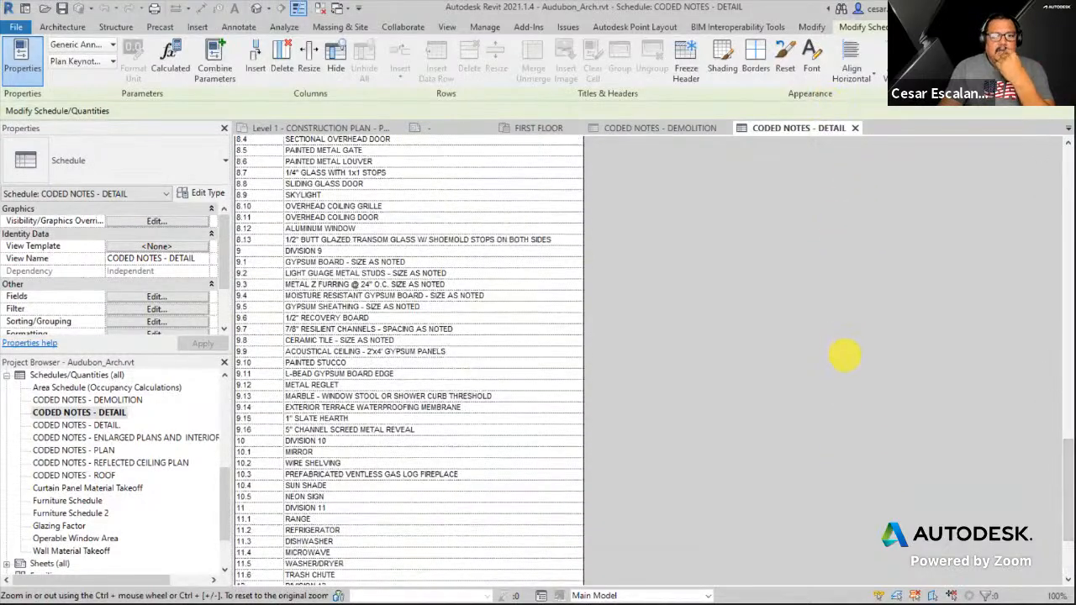
{"action": "scroll", "coordinate": [851, 337], "scroll_direction": "up", "scroll_amount": 20}
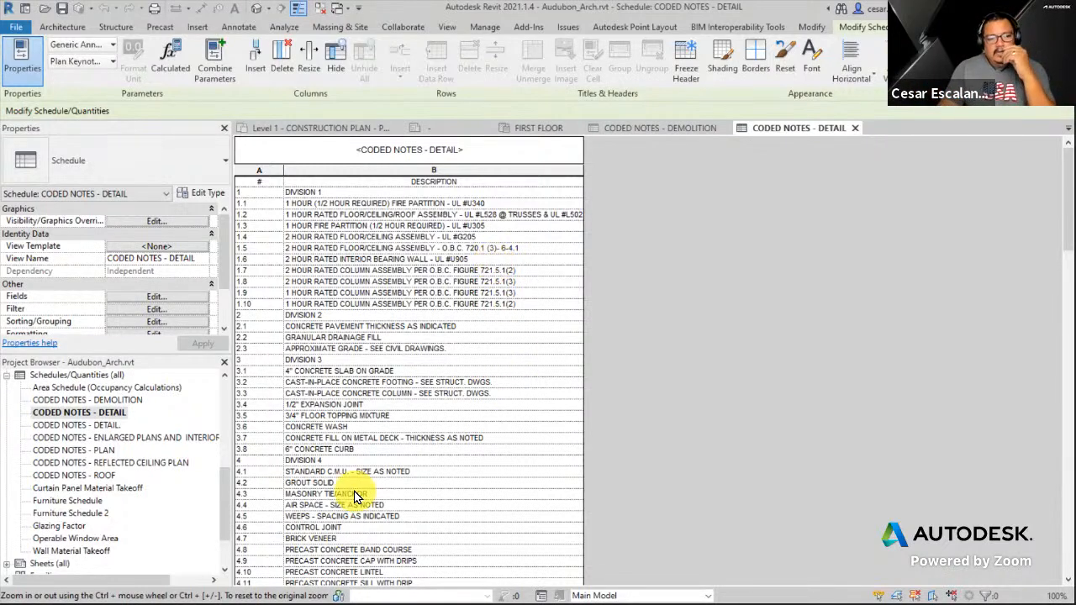
Review the second DETAIL, ENLARGED PLANS AND INTERIOR ELEVATIONS, PLAN and REFLECTED CEILING PLAN coded notes schedules, closing the last one.
{"action": "double_click", "coordinate": [104, 427]}
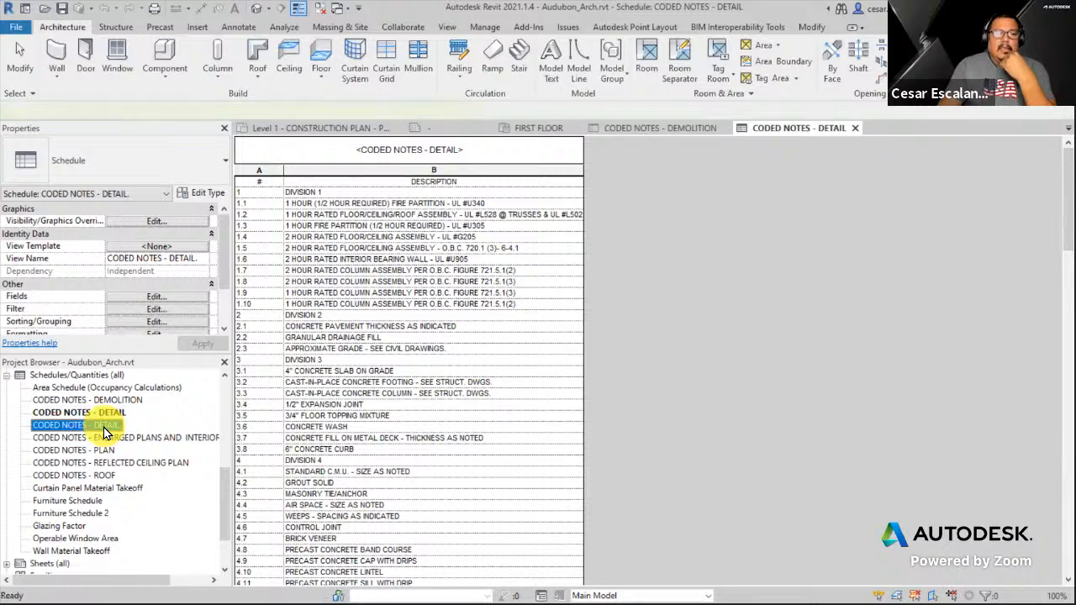
{"action": "double_click", "coordinate": [121, 427]}
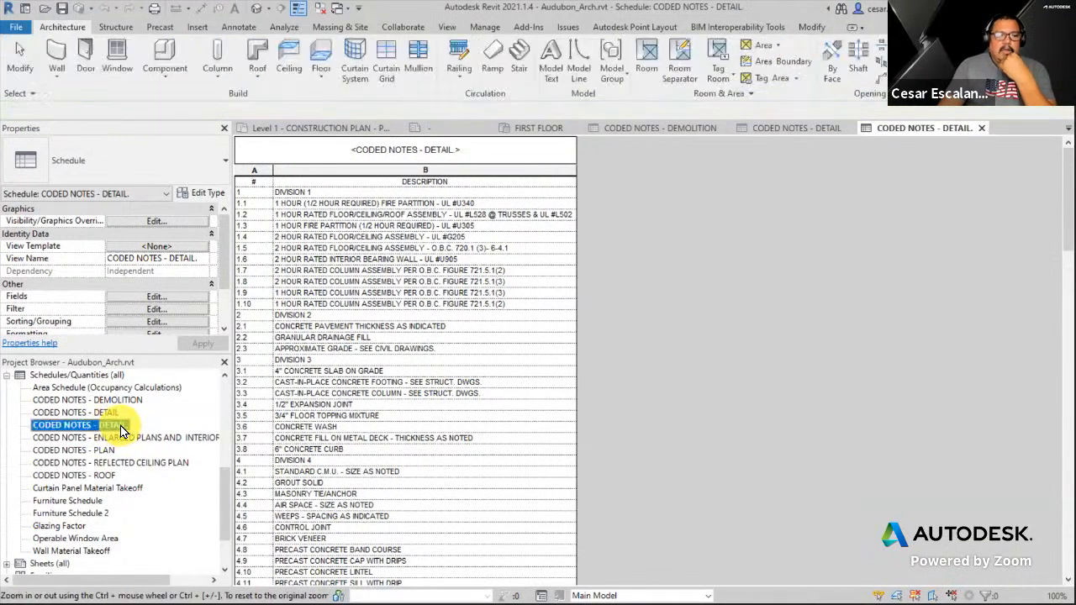
{"action": "double_click", "coordinate": [133, 439]}
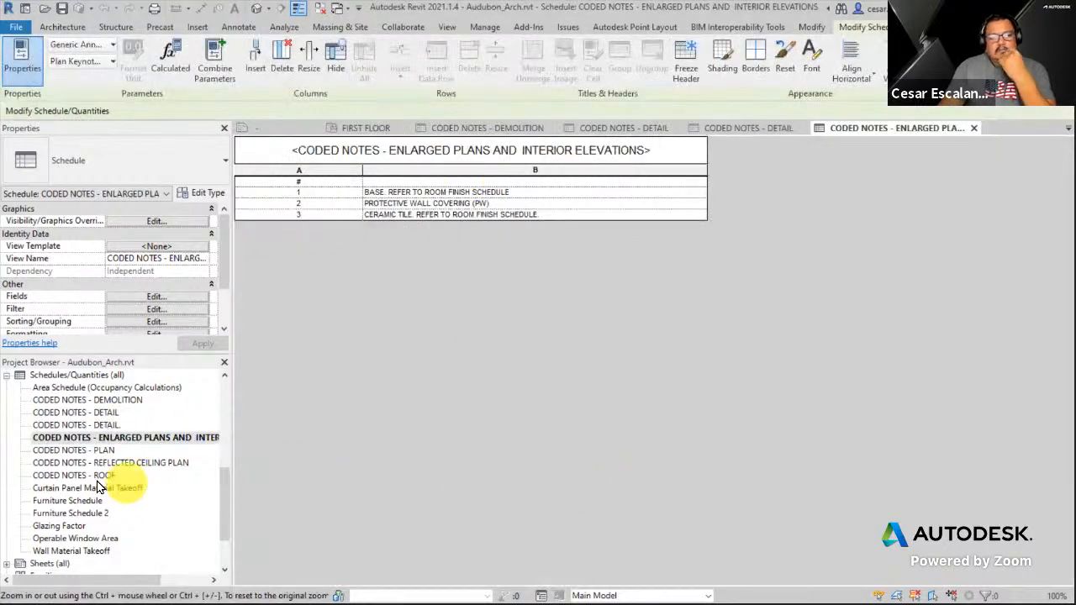
{"action": "left_click", "coordinate": [107, 451]}
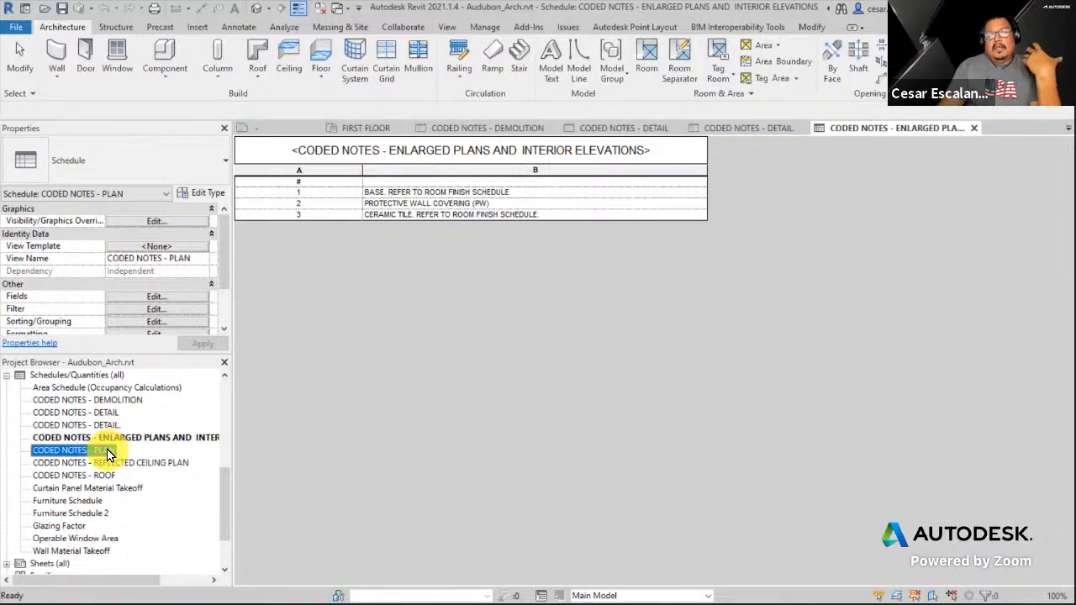
{"action": "double_click", "coordinate": [108, 451]}
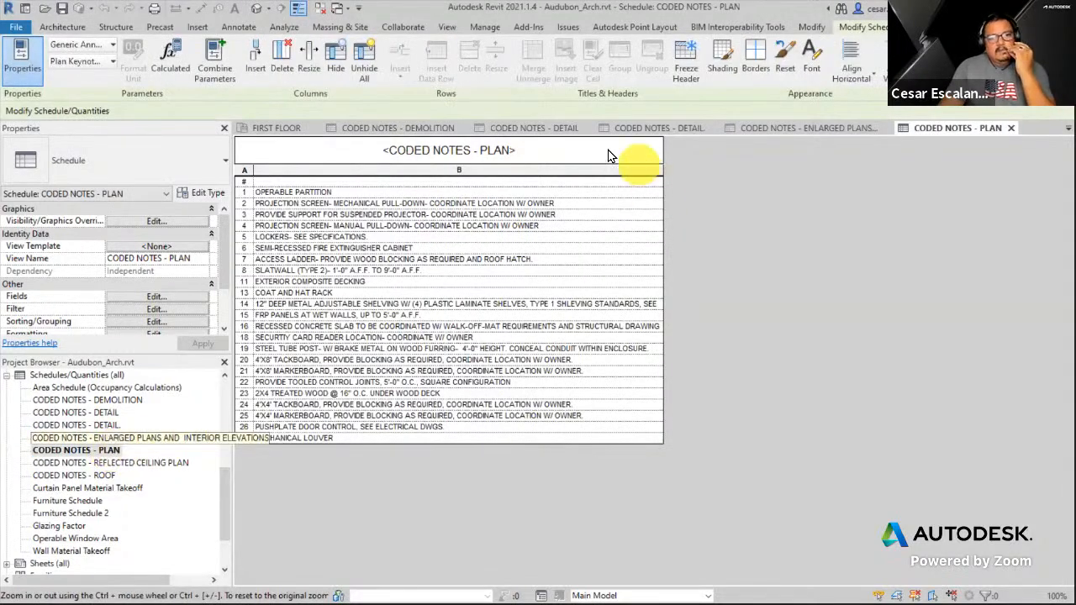
{"action": "left_click", "coordinate": [135, 467]}
{"action": "double_click", "coordinate": [135, 463]}
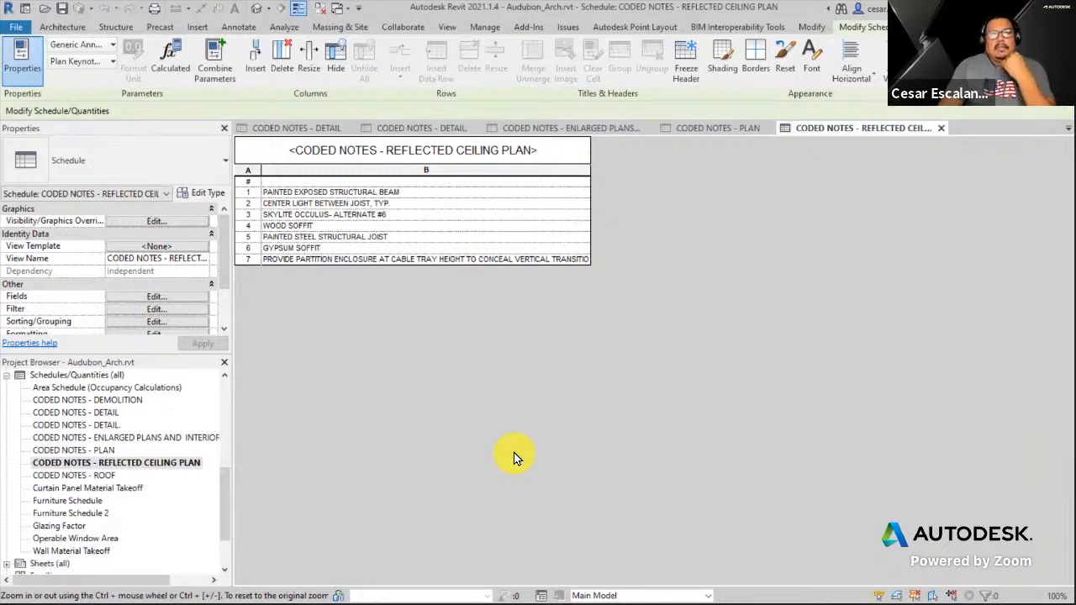
{"action": "left_click", "coordinate": [939, 128]}
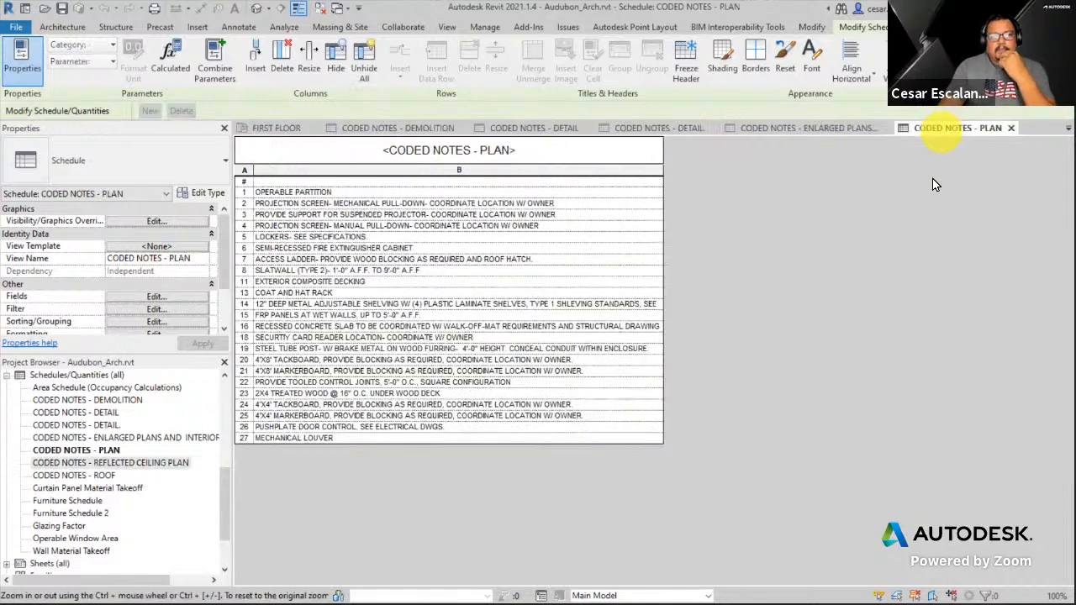
Close the CODED NOTES - PLAN and ENLARGED PLANS schedules and return to the Office-Keynotes Level 1 construction plan around the wall keynote tags.
{"action": "left_click", "coordinate": [1012, 129]}
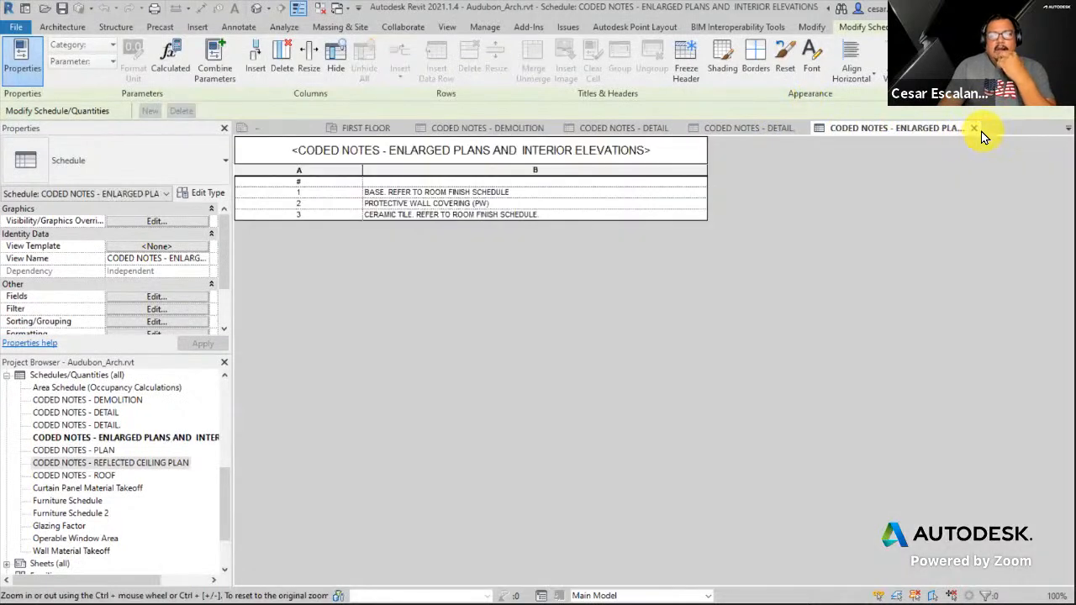
{"action": "left_click", "coordinate": [972, 128]}
{"action": "left_click", "coordinate": [363, 129]}
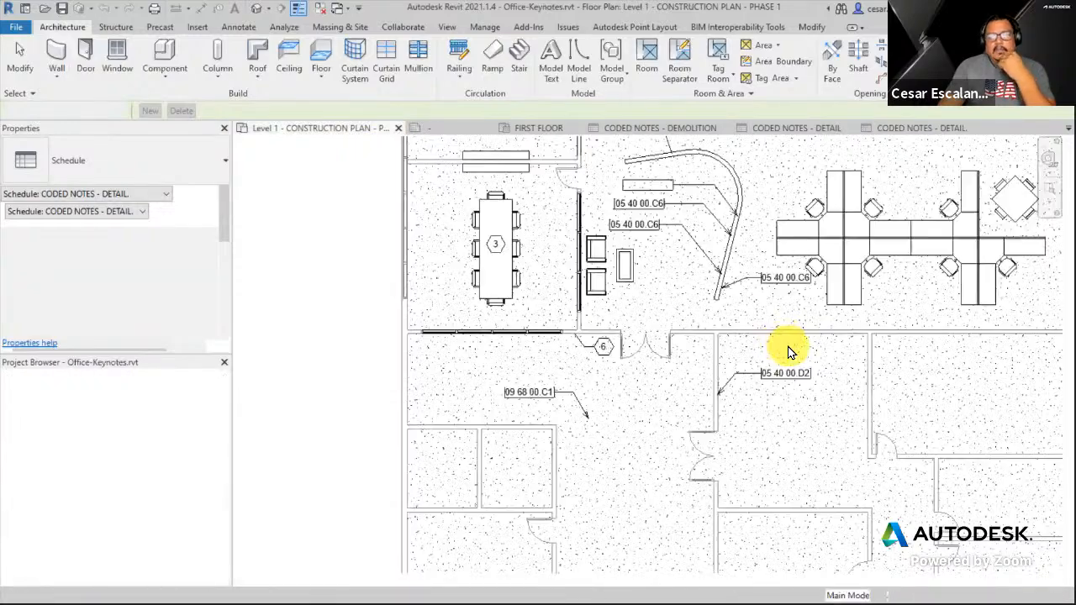
{"action": "scroll", "coordinate": [671, 328], "scroll_direction": "down", "scroll_amount": 1}
{"action": "middle_click_drag", "start_coordinate": [715, 340], "coordinate": [548, 403]}
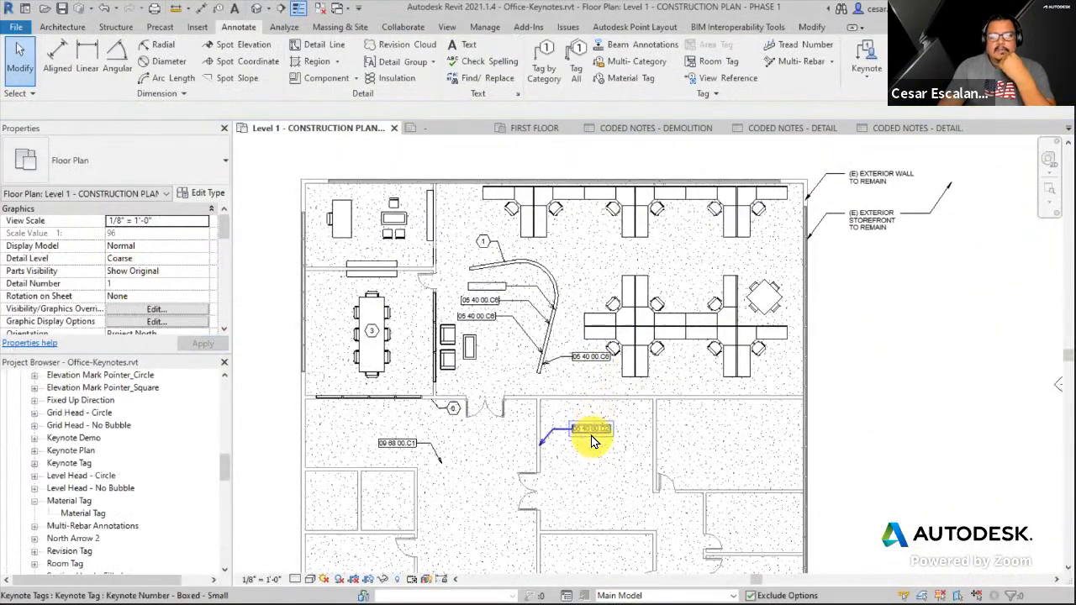
{"action": "scroll", "coordinate": [592, 432], "scroll_direction": "up", "scroll_amount": 1}
{"action": "scroll", "coordinate": [597, 438], "scroll_direction": "up", "scroll_amount": 1}
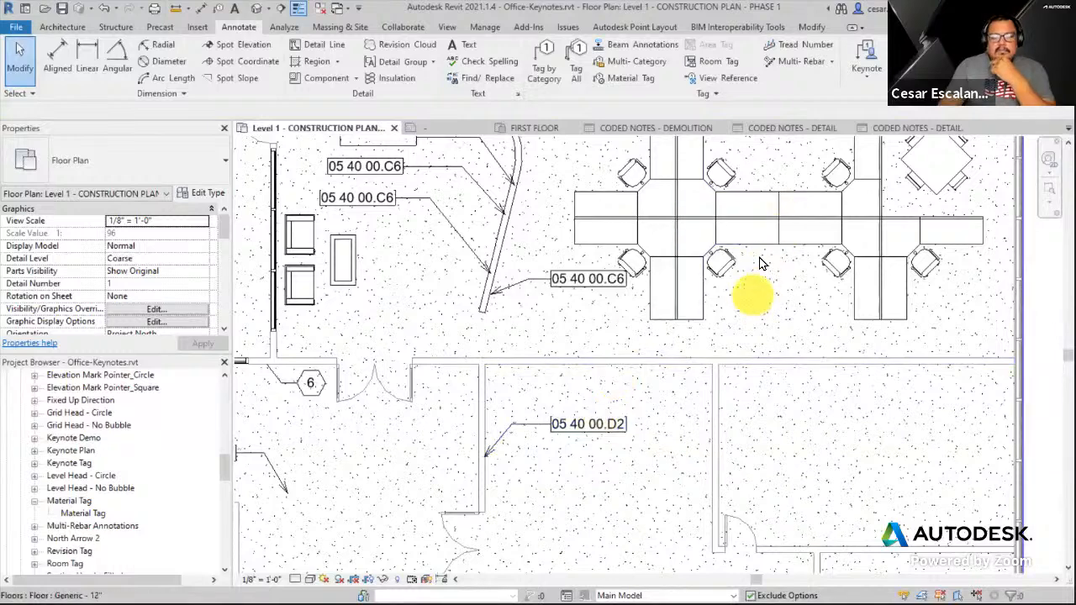
Set the keynote numbering method to By sheet in the Keynoting Settings.
{"action": "left_click", "coordinate": [869, 81]}
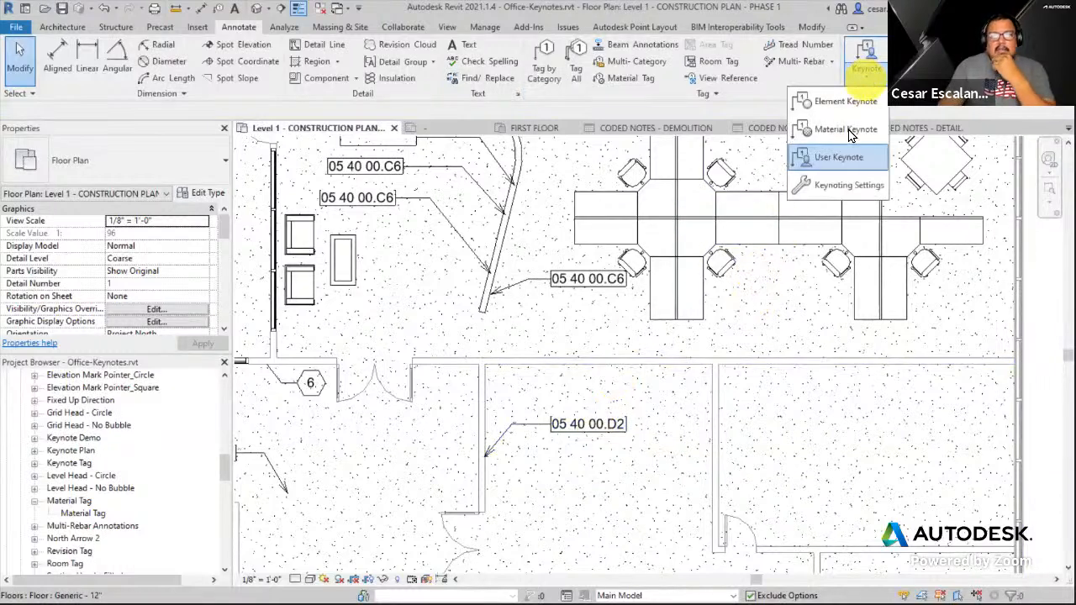
{"action": "left_click", "coordinate": [837, 186]}
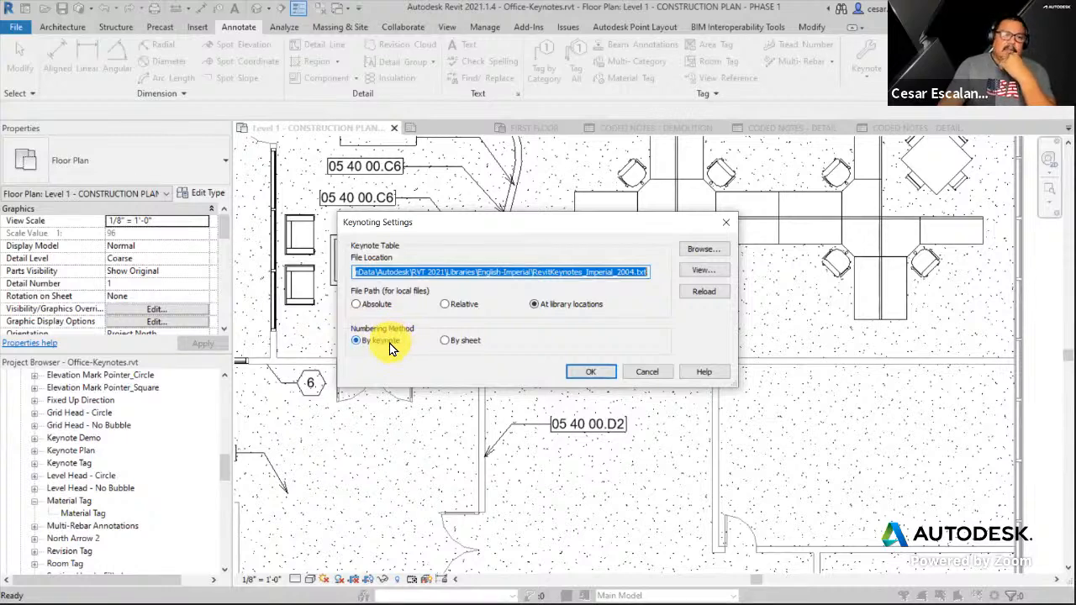
{"action": "left_click", "coordinate": [445, 341]}
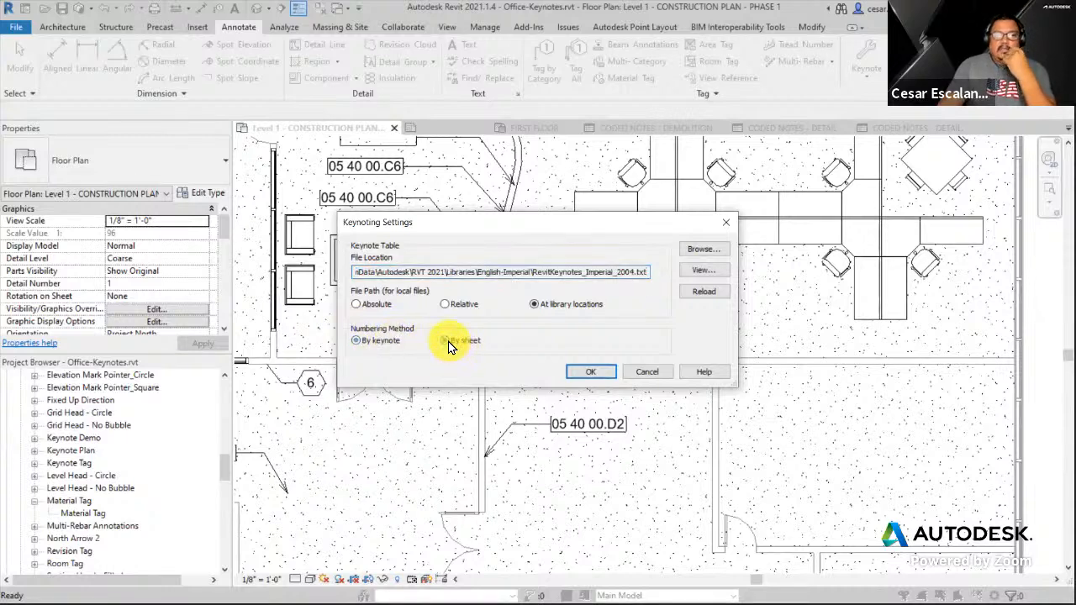
{"action": "left_click", "coordinate": [587, 372]}
Examine the sheet-based numbers on the keynote tags around the curved wall, the corridor floor and the interior wall.
{"action": "scroll", "coordinate": [786, 430], "scroll_direction": "down", "scroll_amount": 3}
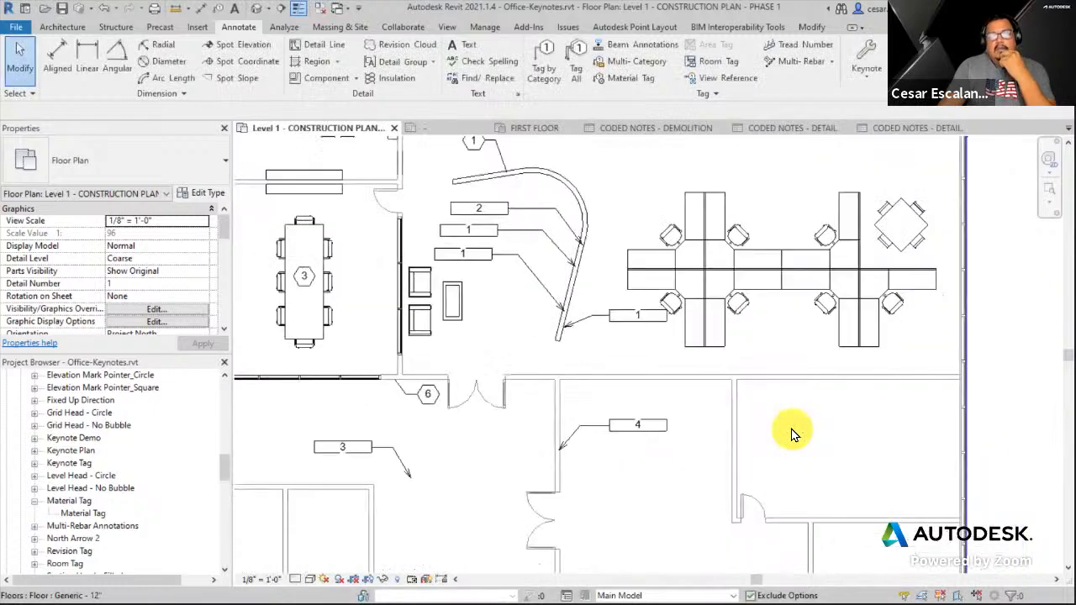
{"action": "scroll", "coordinate": [792, 435], "scroll_direction": "up", "scroll_amount": 5}
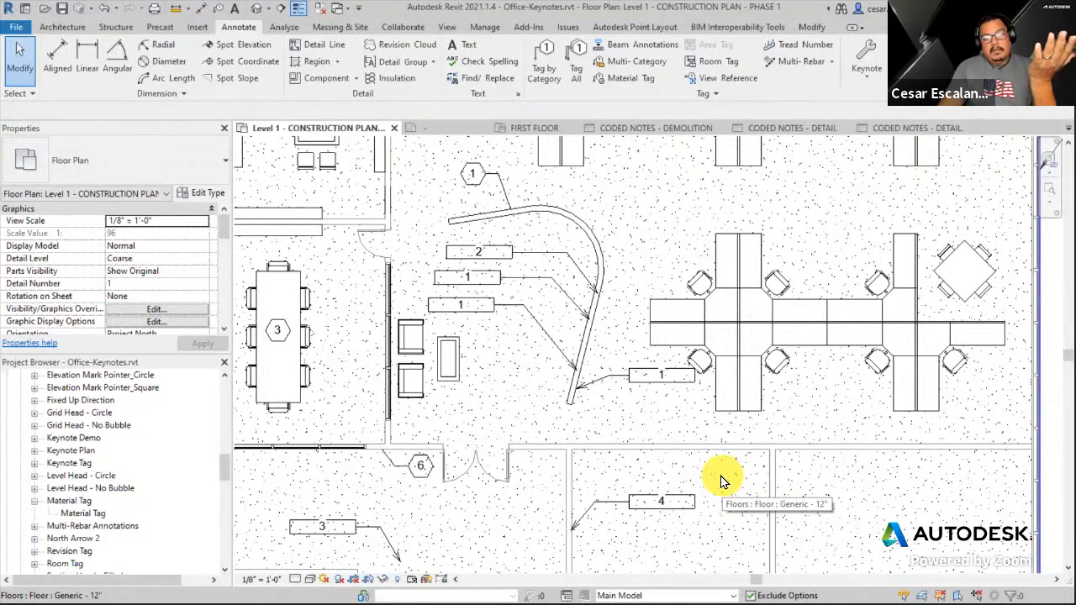
{"action": "scroll", "coordinate": [721, 481], "scroll_direction": "down", "scroll_amount": 4}
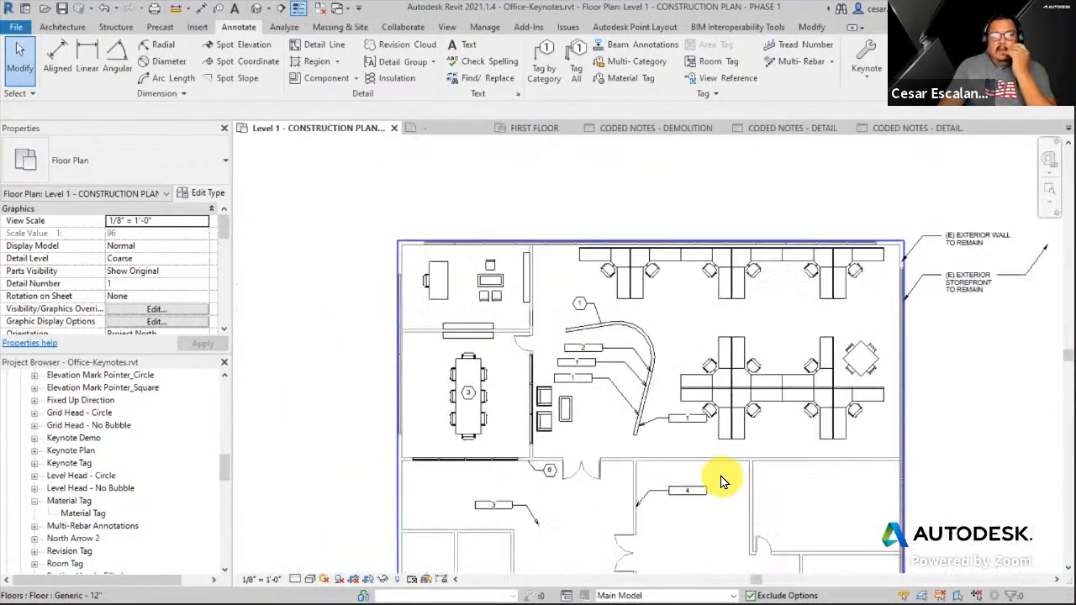
{"action": "middle_click_drag", "start_coordinate": [872, 439], "coordinate": [883, 336]}
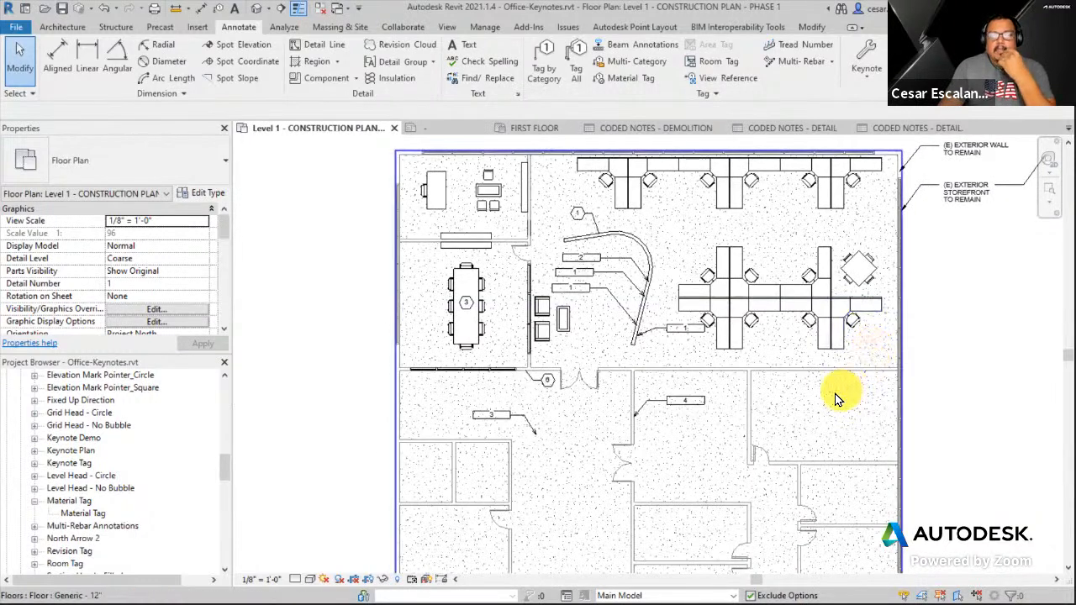
{"action": "middle_click_drag", "start_coordinate": [963, 370], "coordinate": [865, 376]}
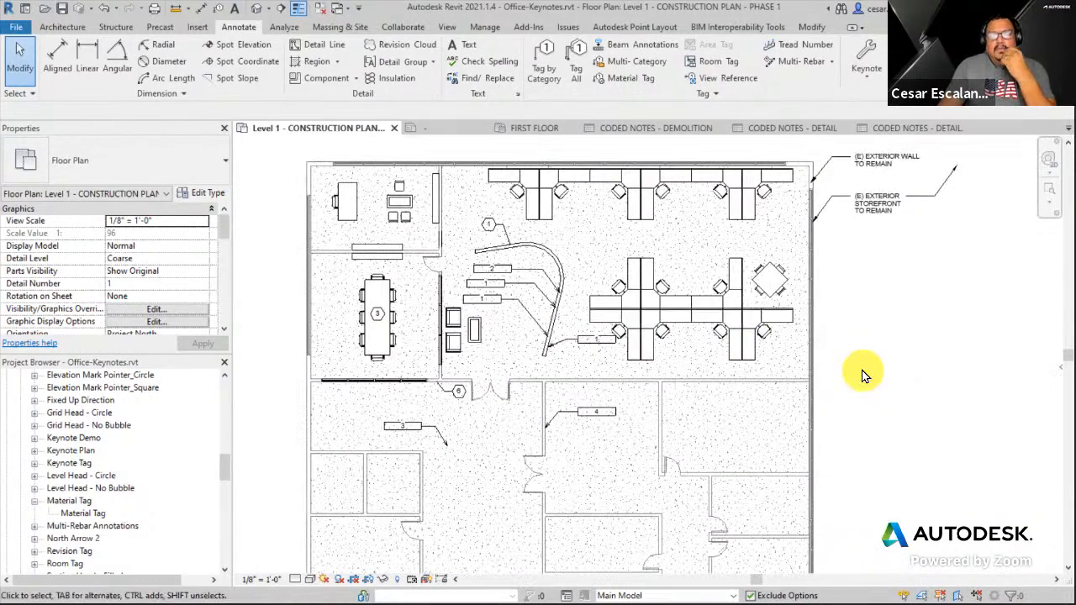
{"action": "scroll", "coordinate": [614, 416], "scroll_direction": "up", "scroll_amount": 2}
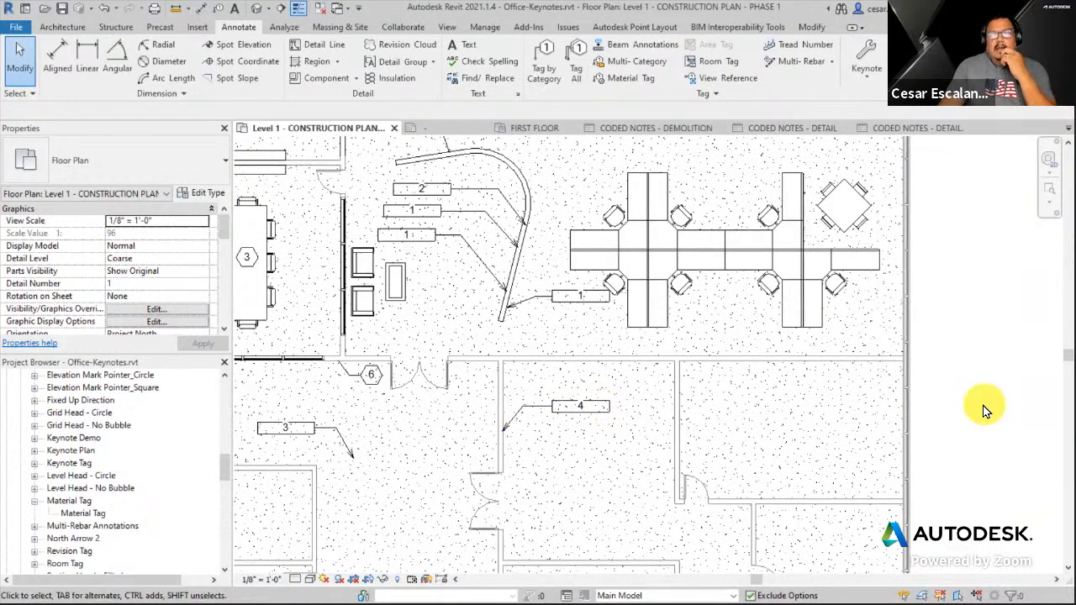
{"action": "scroll", "coordinate": [987, 410], "scroll_direction": "down", "scroll_amount": 2}
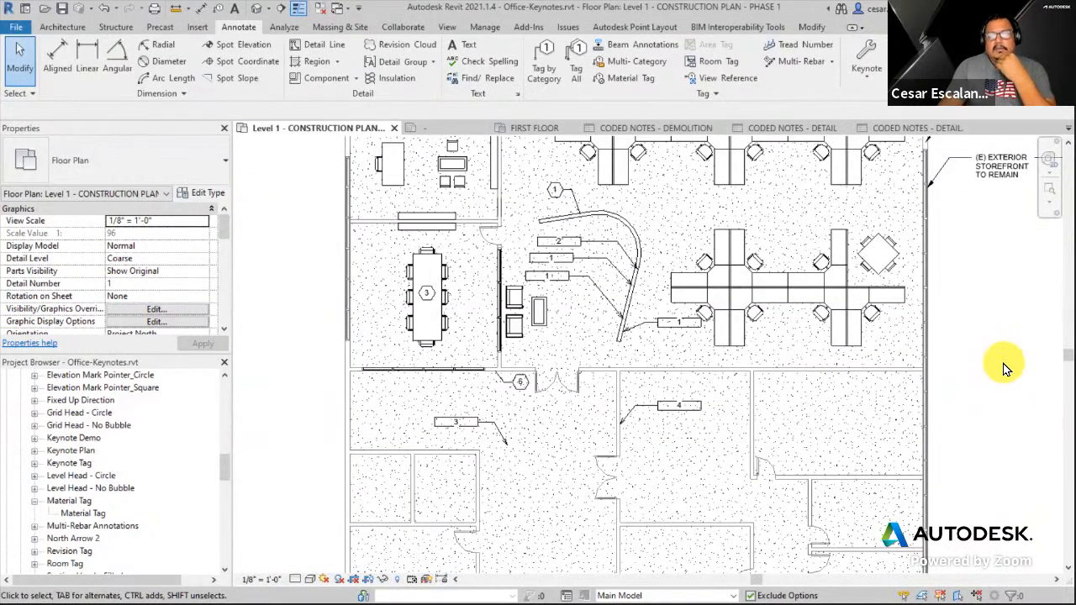
{"action": "middle_click_drag", "start_coordinate": [1003, 372], "coordinate": [961, 379]}
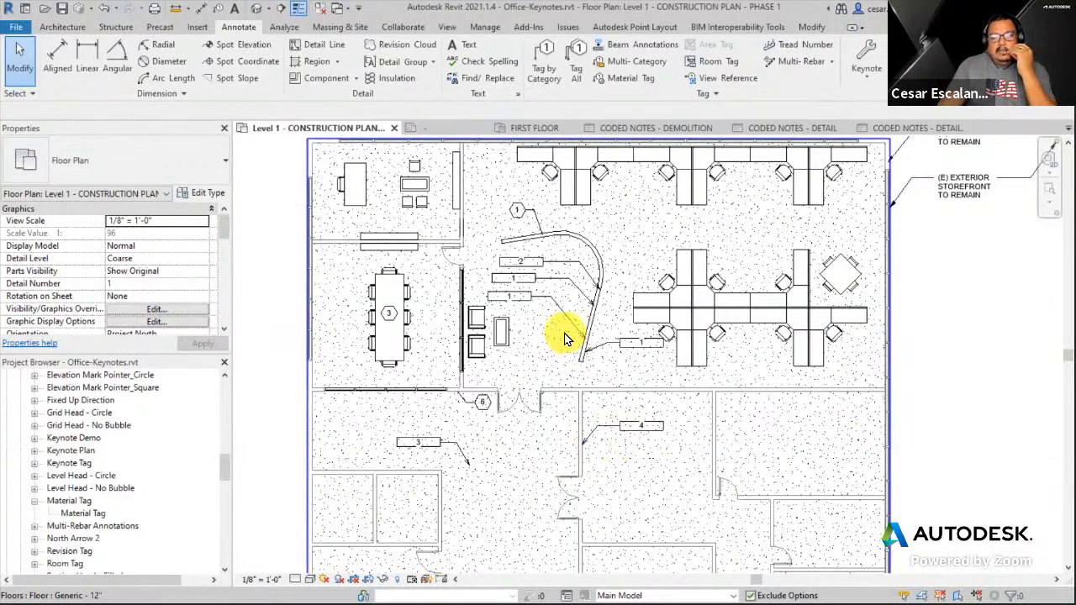
Try deleting the uppermost boxed keynote tag at the curved wall and undo it, testing twice how the remaining tags renumber.
{"action": "scroll", "coordinate": [567, 337], "scroll_direction": "up", "scroll_amount": 1}
{"action": "left_click", "coordinate": [540, 257]}
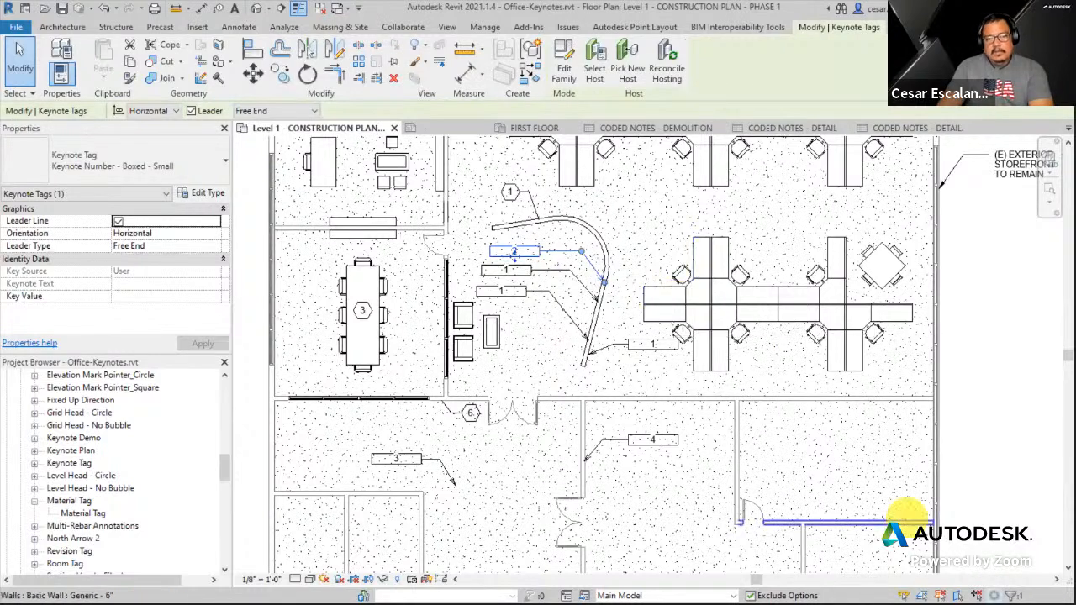
{"action": "key", "text": "Delete"}
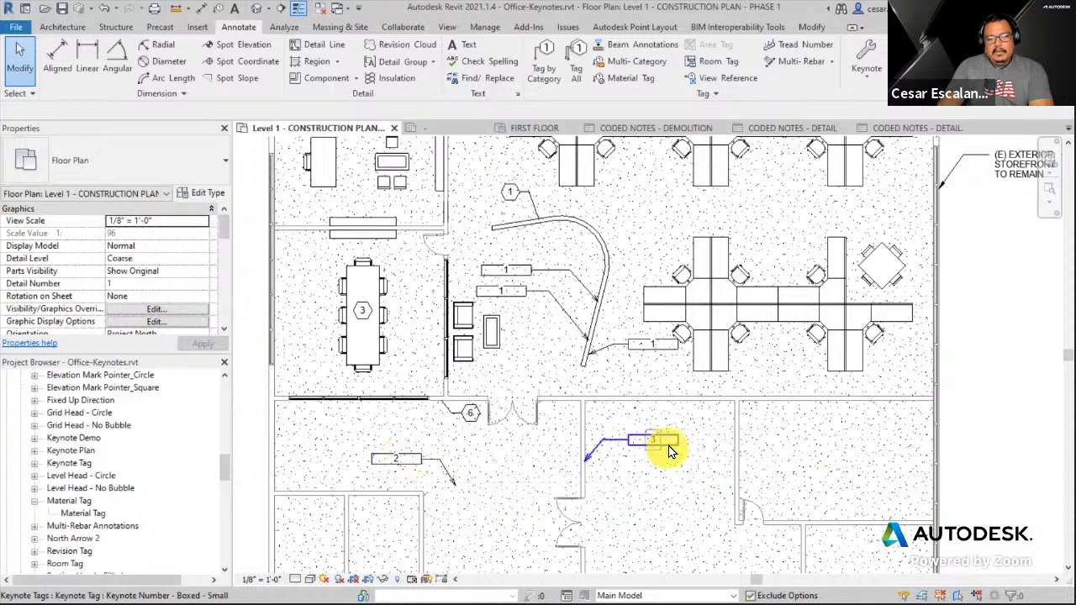
{"action": "left_click", "coordinate": [102, 8]}
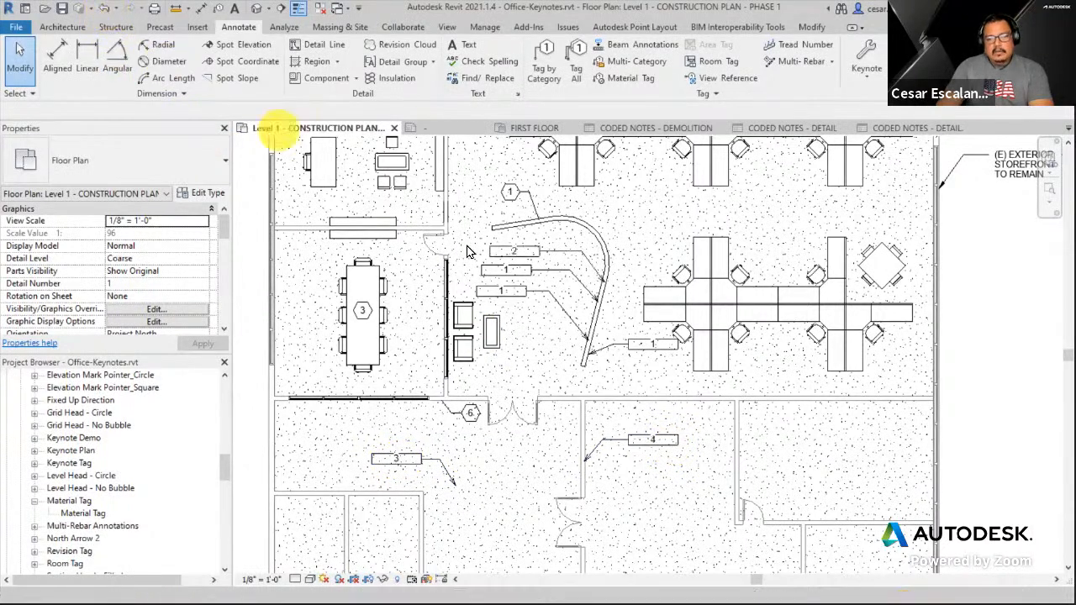
{"action": "left_click", "coordinate": [558, 255]}
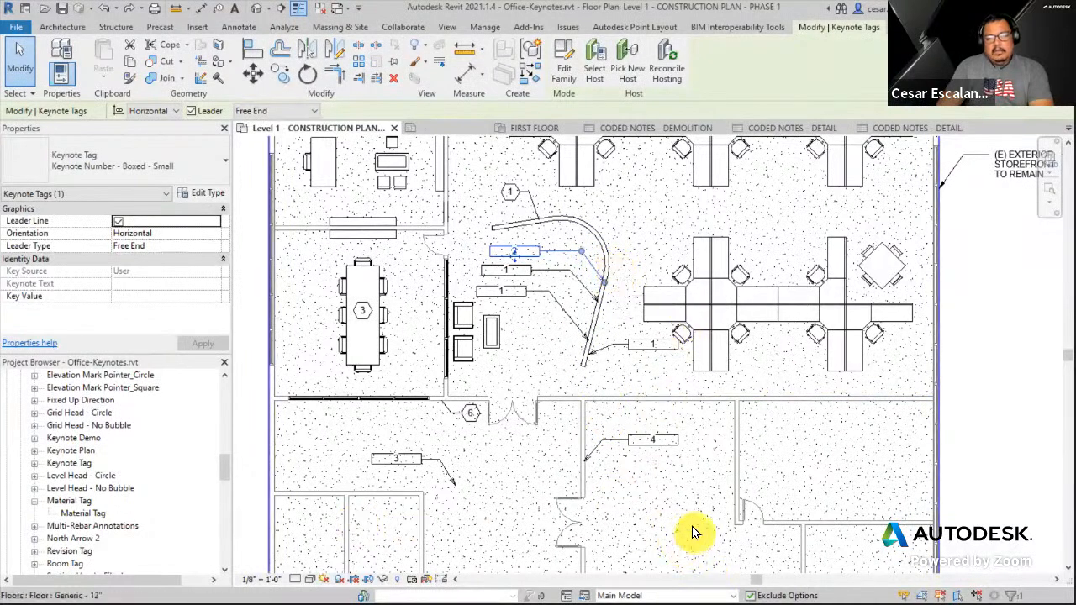
{"action": "key", "text": "Delete"}
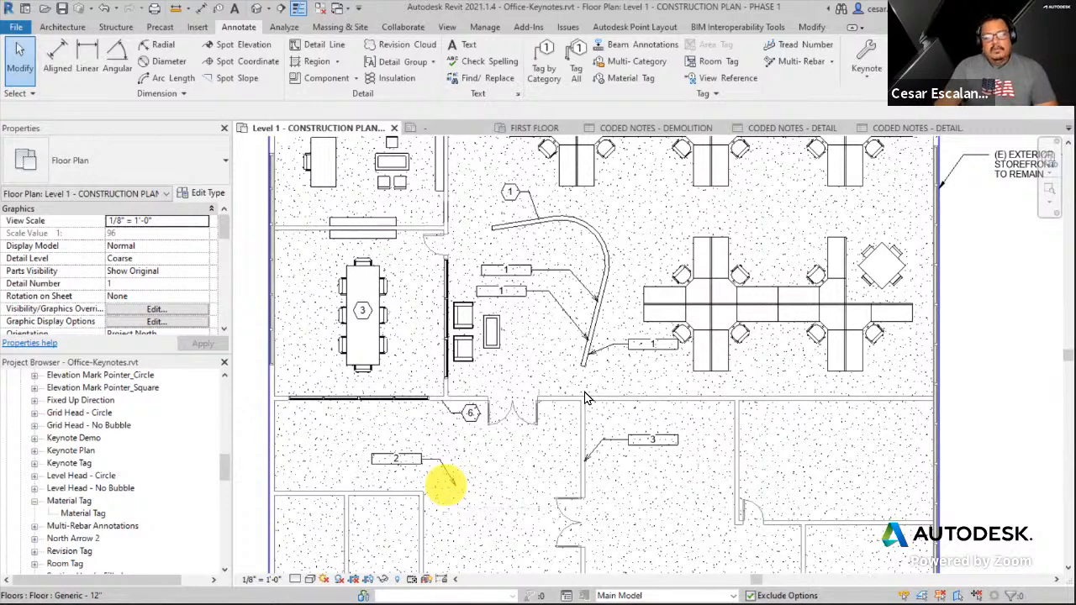
{"action": "left_click", "coordinate": [108, 10]}
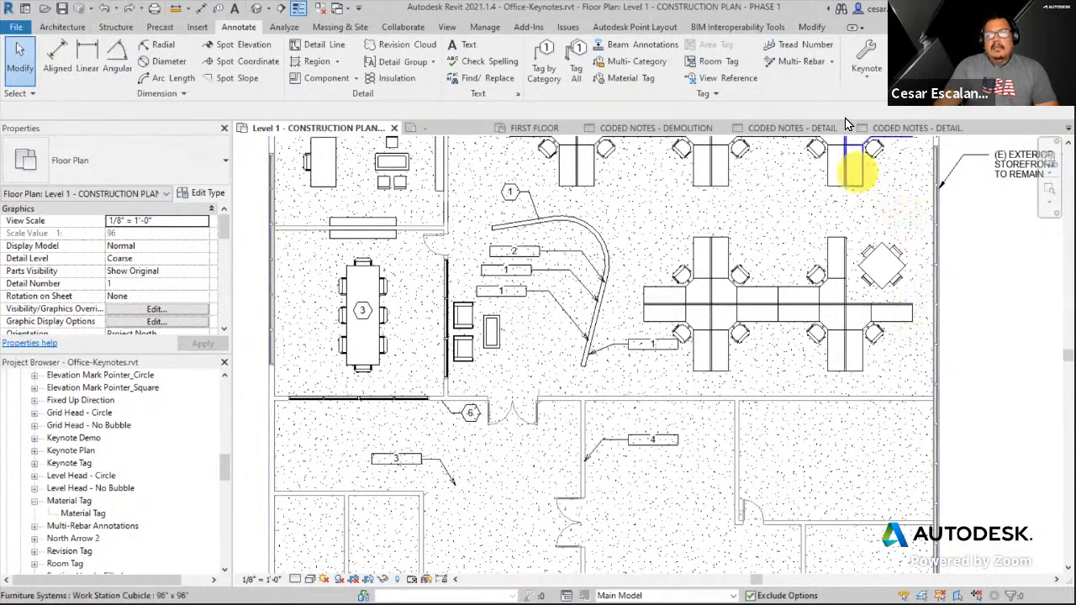
Set the keynote numbering method back to By keynote in the Keynoting Settings.
{"action": "left_click", "coordinate": [864, 81]}
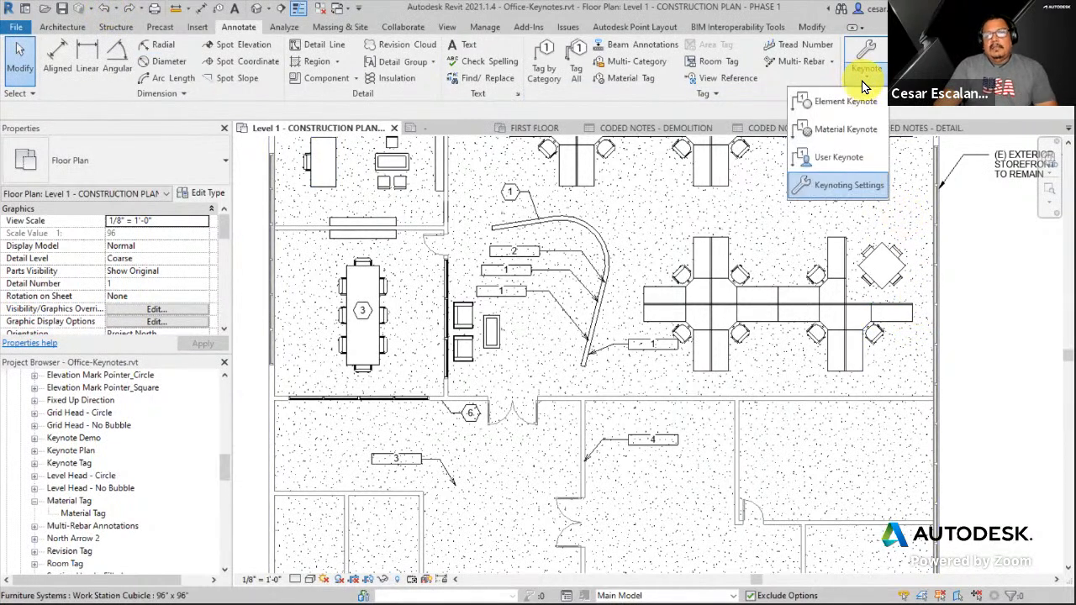
{"action": "left_click", "coordinate": [820, 186]}
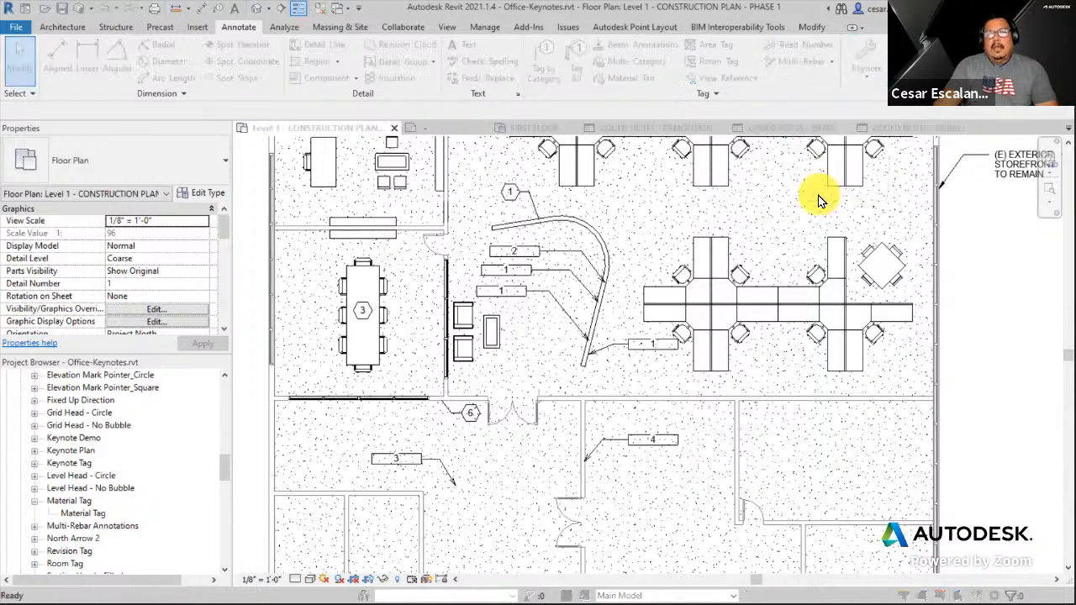
{"action": "left_click", "coordinate": [355, 340]}
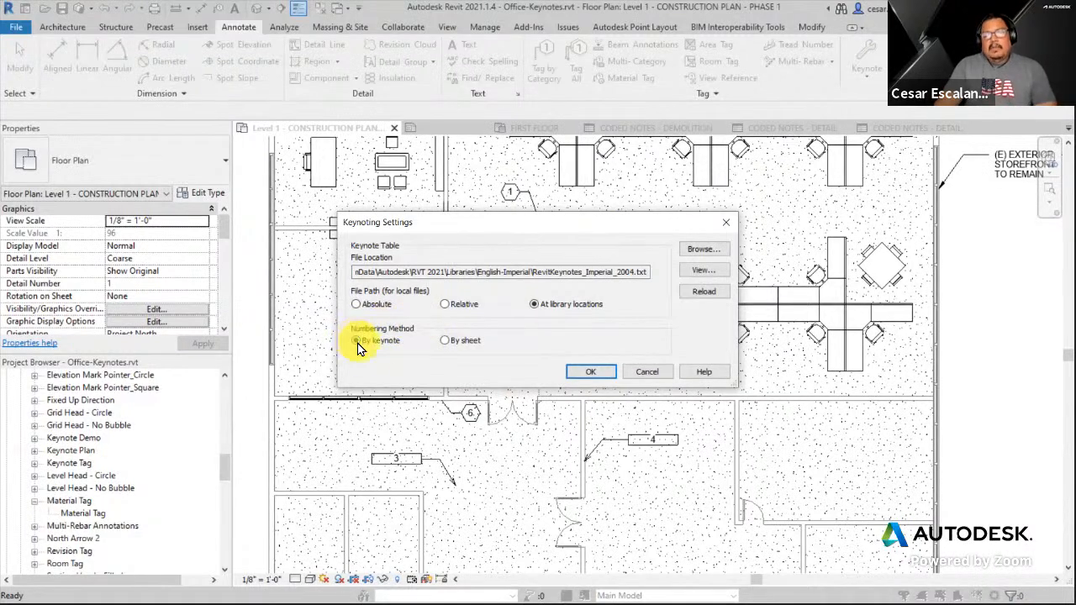
{"action": "left_click", "coordinate": [593, 374]}
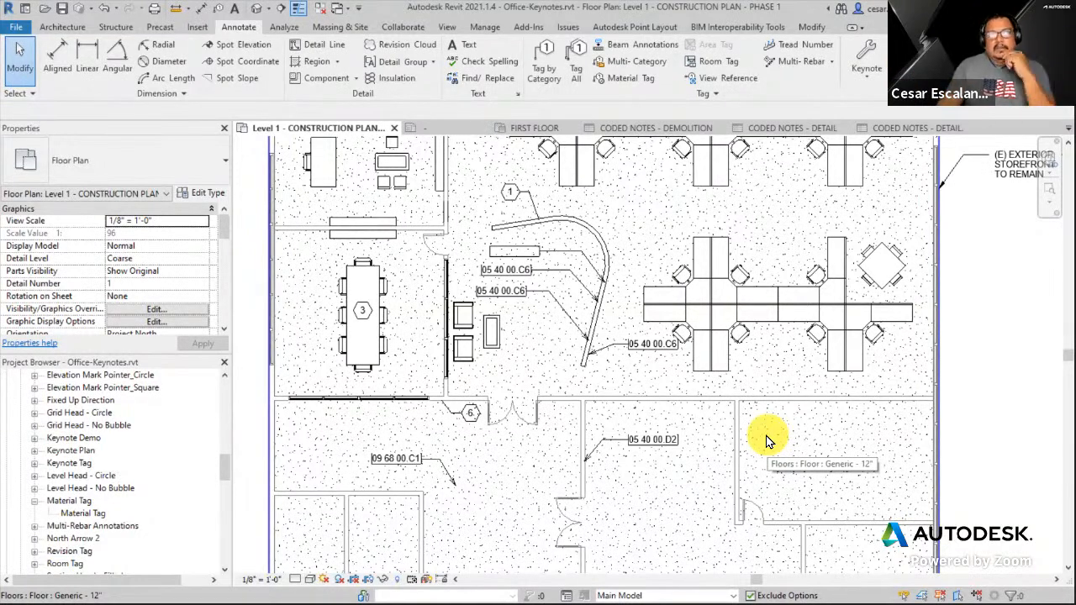
{"action": "scroll", "coordinate": [950, 334], "scroll_direction": "down", "scroll_amount": 2}
{"action": "mouse_move", "coordinate": [949, 334]}
{"action": "middle_mouse_down"}
{"action": "mouse_move", "coordinate": [971, 334]}
{"action": "mouse_move", "coordinate": [940, 338]}
{"action": "middle_mouse_up"}
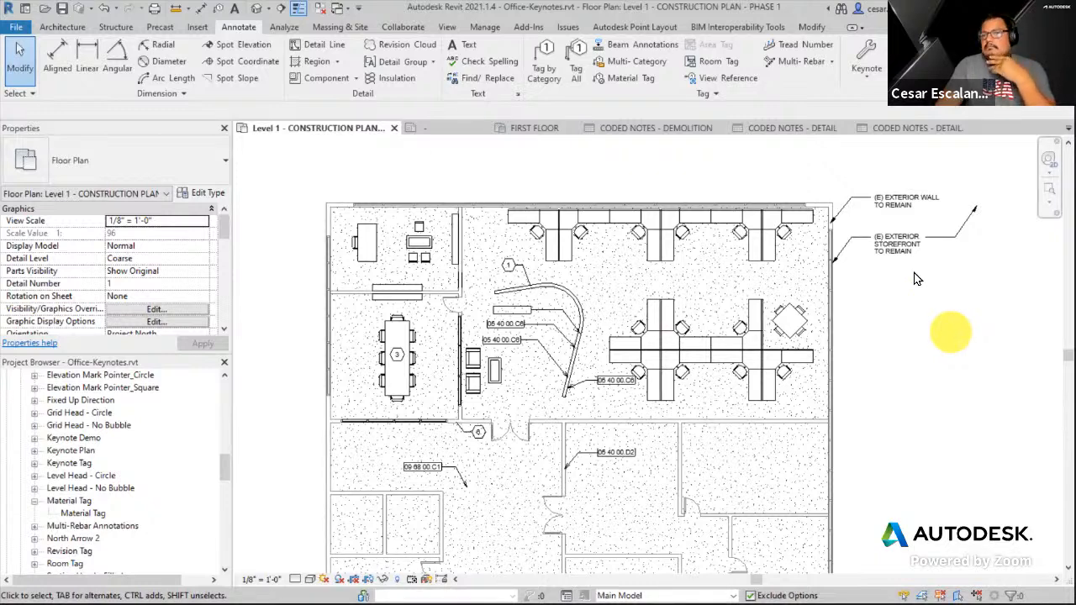
{"action": "left_click", "coordinate": [867, 72]}
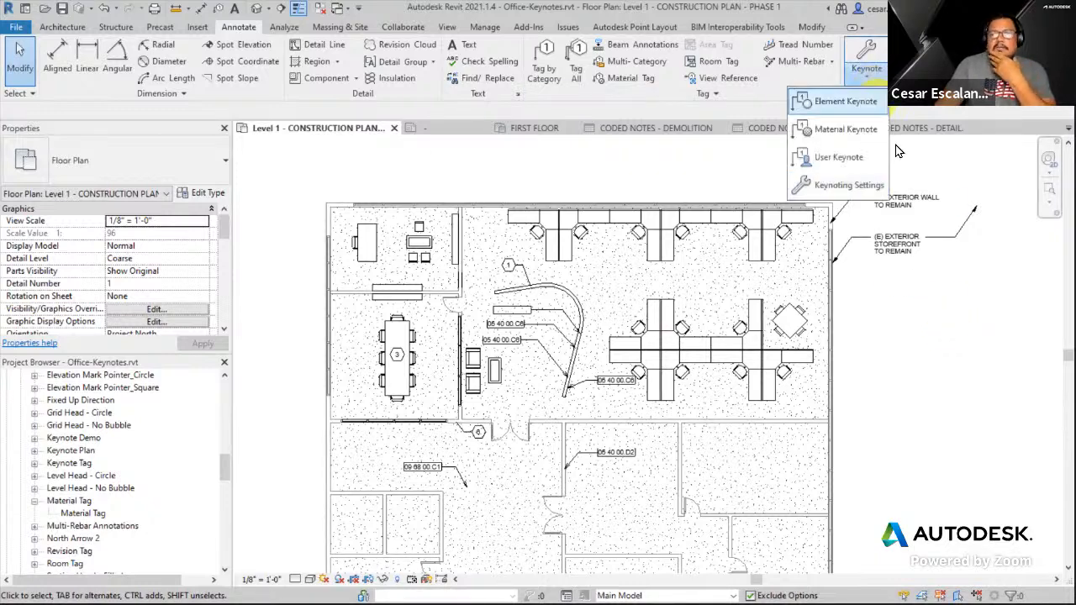
{"action": "left_click", "coordinate": [989, 452]}
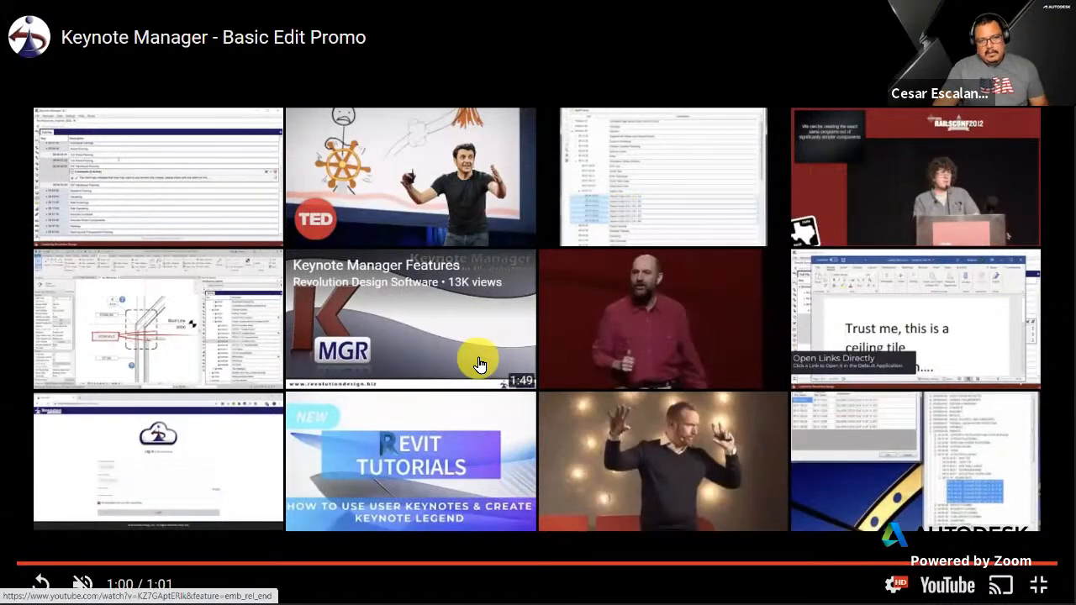
Leave the Keynote Manager promo video and look over the Features section of Revolution Design's Keynote Manager page in the browser.
{"action": "left_click", "coordinate": [620, 380]}
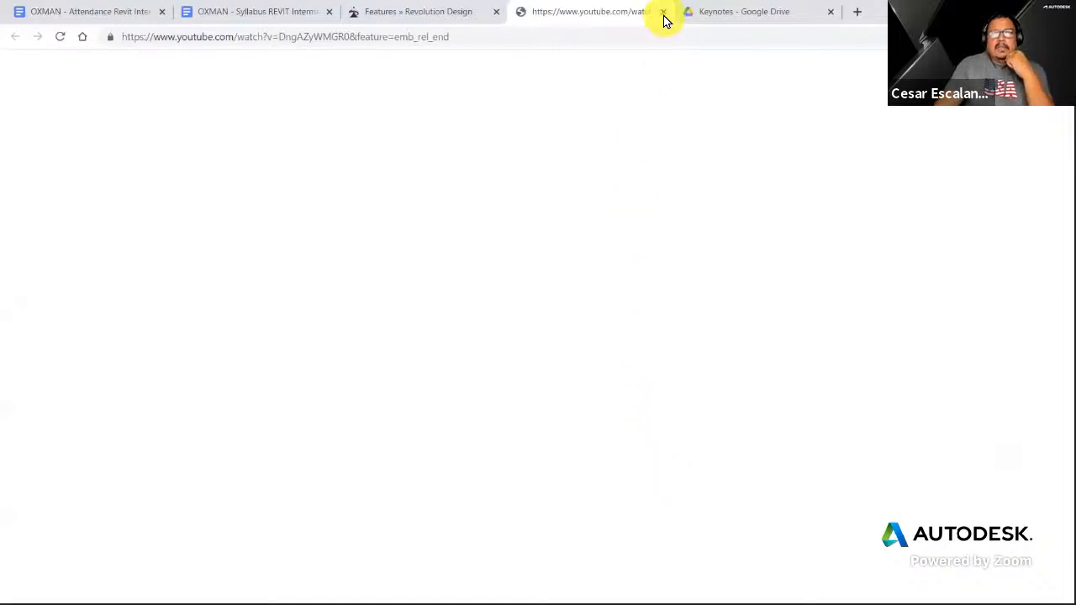
{"action": "left_click", "coordinate": [443, 13]}
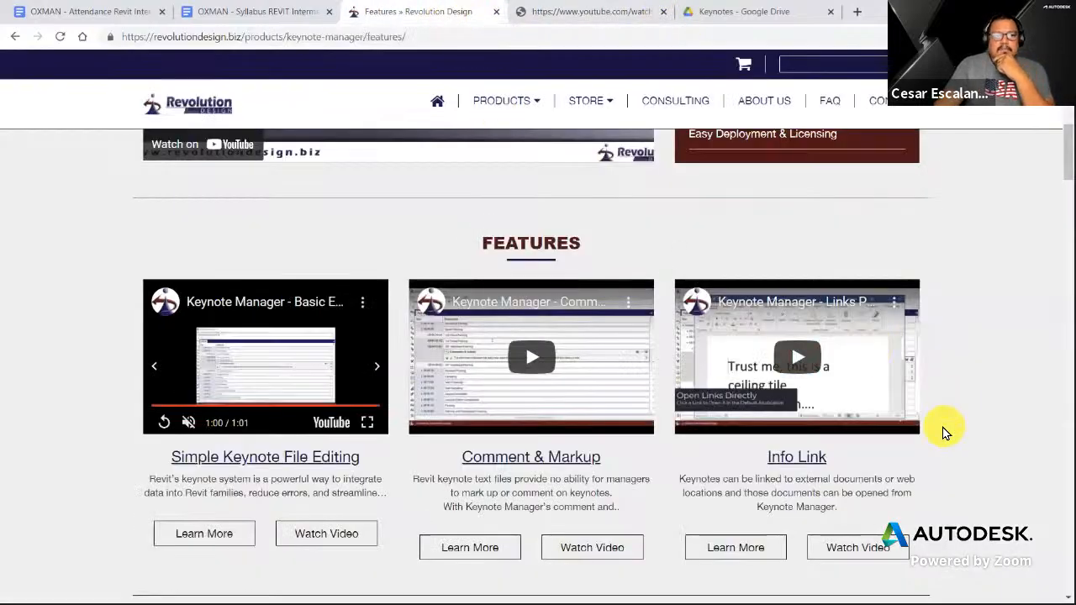
{"action": "scroll", "coordinate": [944, 432], "scroll_direction": "up", "scroll_amount": 3}
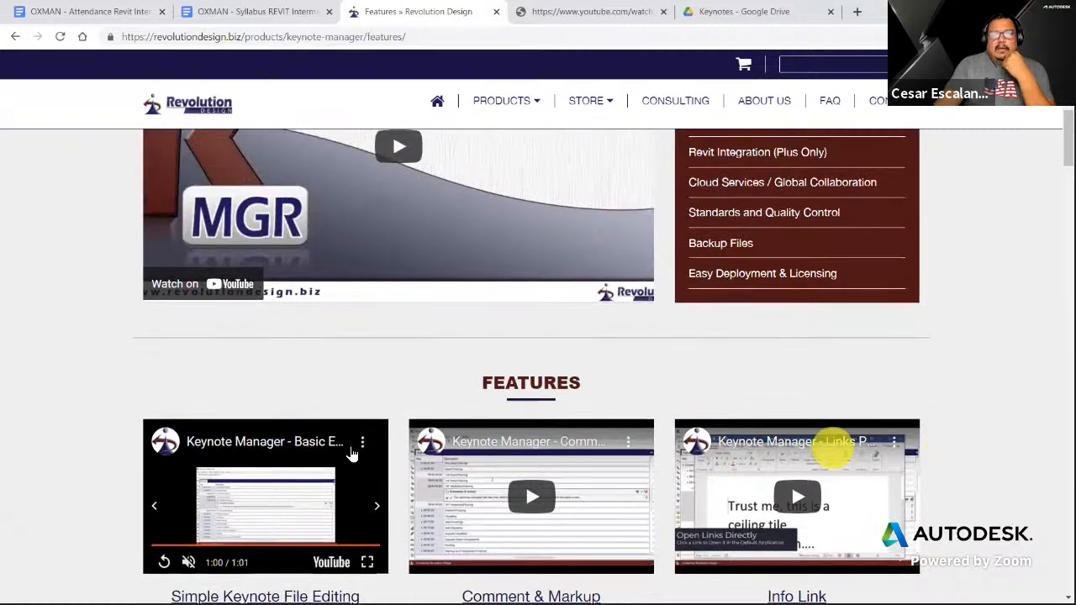
{"action": "scroll", "coordinate": [857, 391], "scroll_direction": "down", "scroll_amount": 3}
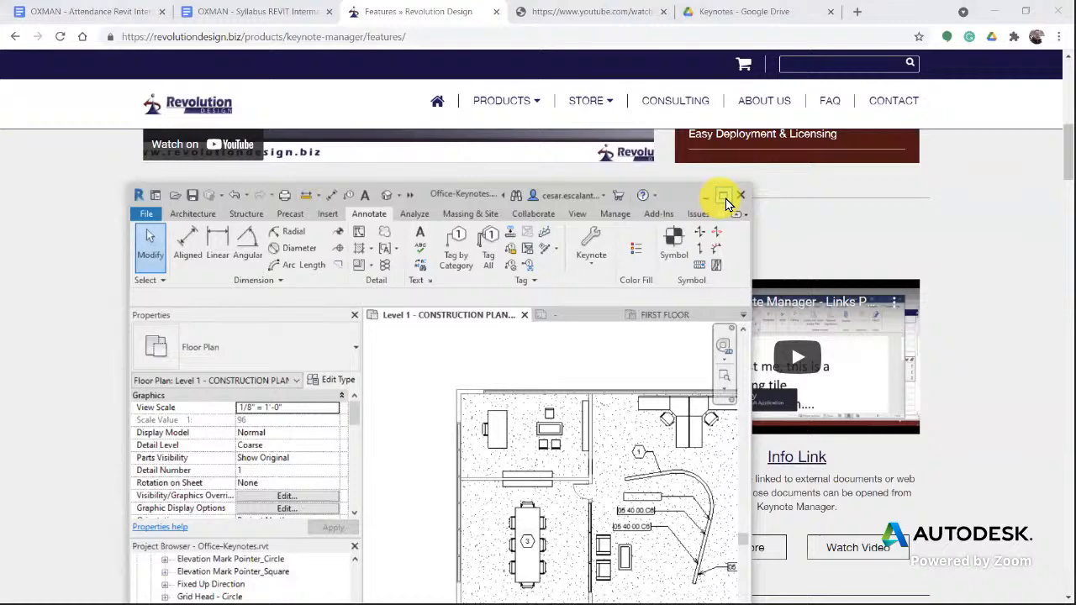
Switch back to Revit, maximize its window and bring the tagged Level 1 construction plan into view.
{"action": "left_click", "coordinate": [724, 198]}
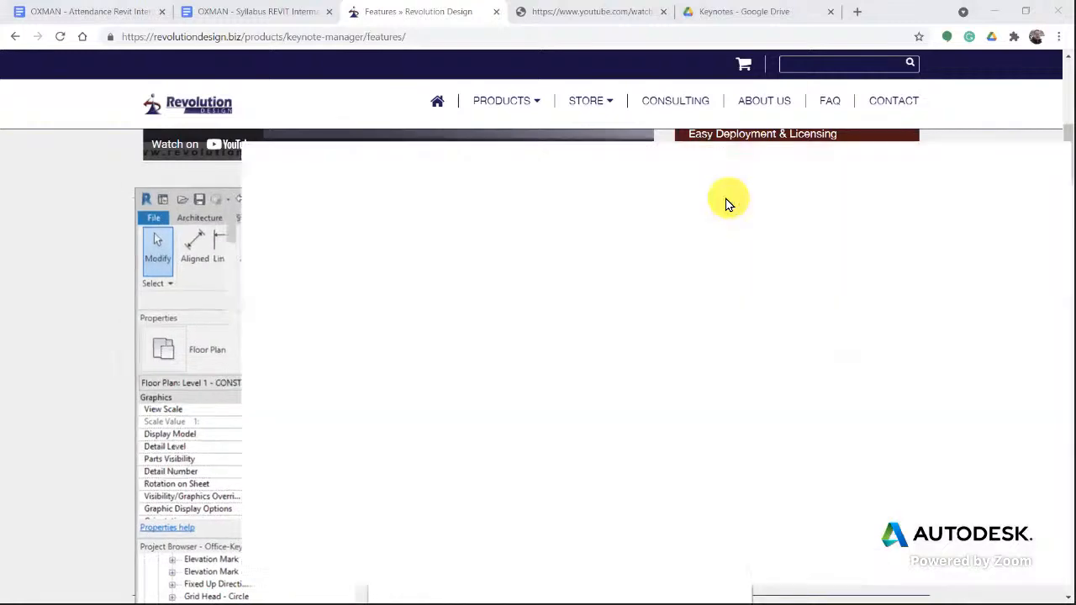
{"action": "left_click", "coordinate": [898, 495]}
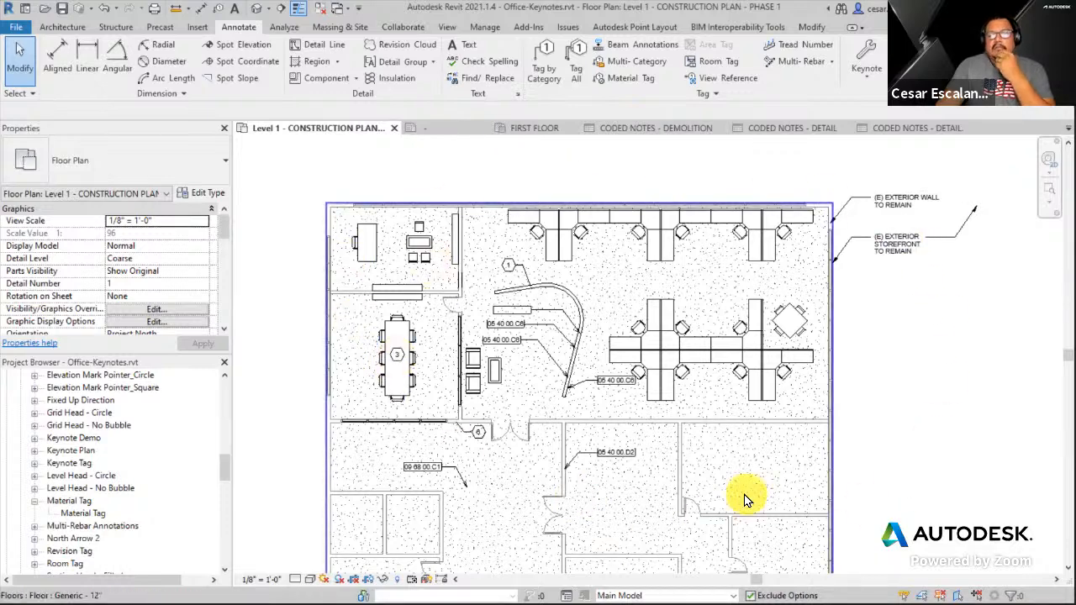
{"action": "scroll", "coordinate": [829, 468], "scroll_direction": "down", "scroll_amount": 2}
{"action": "mouse_move", "coordinate": [841, 465]}
{"action": "middle_mouse_down"}
{"action": "mouse_move", "coordinate": [770, 375]}
{"action": "mouse_move", "coordinate": [869, 464]}
{"action": "mouse_move", "coordinate": [858, 461]}
{"action": "middle_mouse_up"}
{"action": "scroll", "coordinate": [770, 376], "scroll_direction": "up", "scroll_amount": 2}
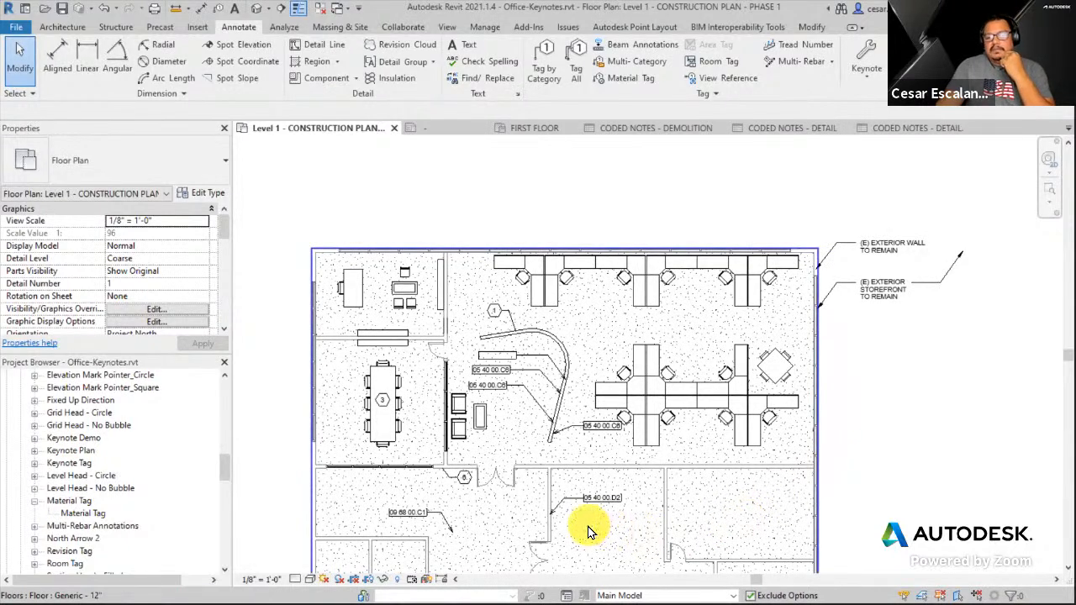
{"action": "scroll", "coordinate": [590, 524], "scroll_direction": "up", "scroll_amount": 1}
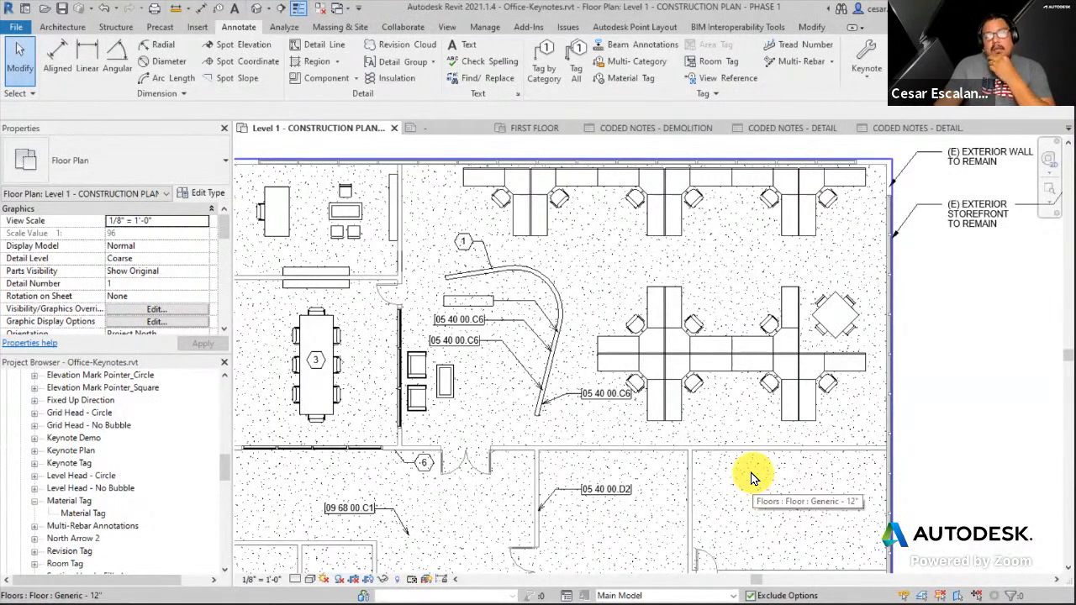
{"action": "scroll", "coordinate": [753, 478], "scroll_direction": "down", "scroll_amount": 1}
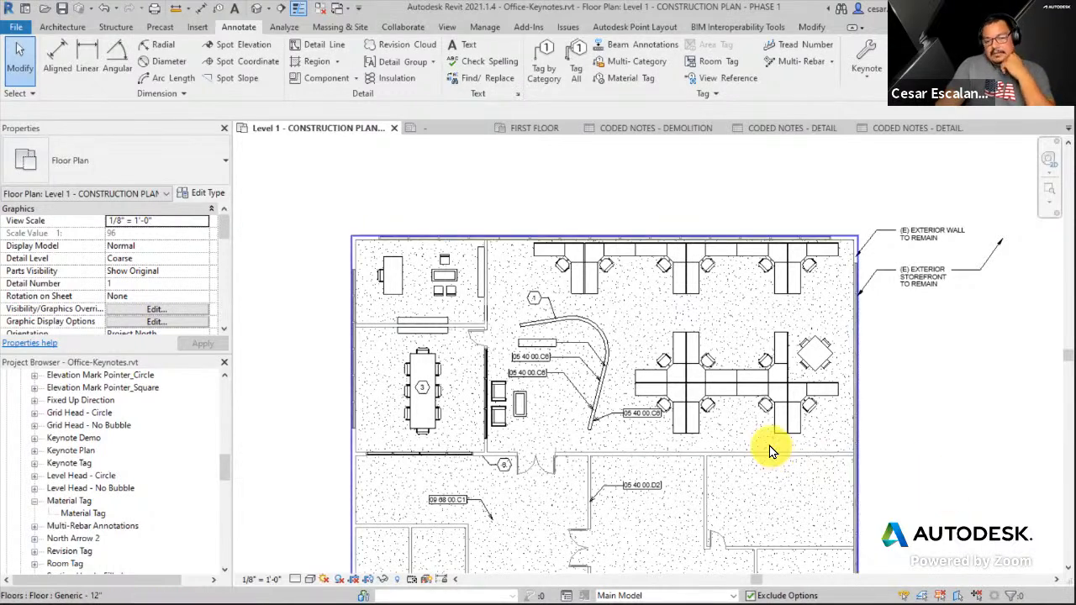
{"action": "middle_click_drag", "start_coordinate": [945, 439], "coordinate": [917, 430]}
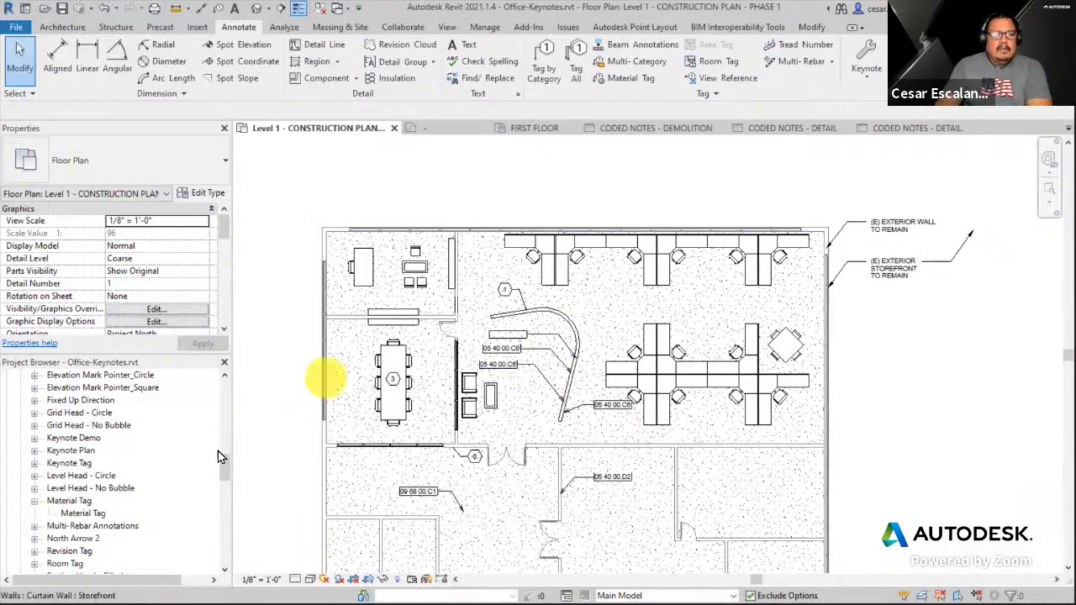
{"action": "left_click_drag", "start_coordinate": [225, 469], "coordinate": [227, 382]}
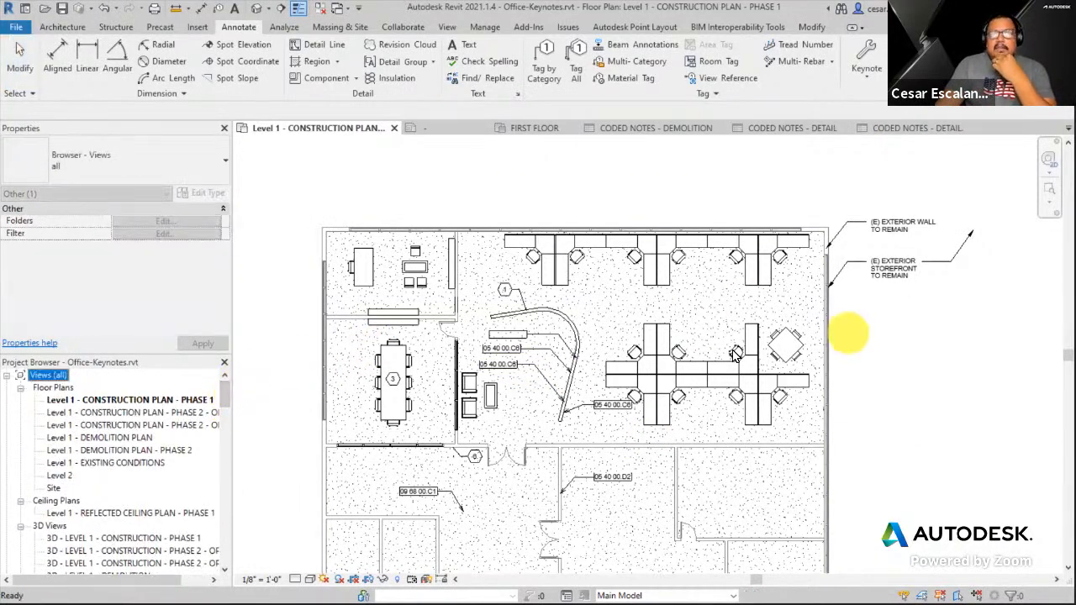
Switch to the browser's Revit Intermediate syllabus and highlight the Class 7 row, followed by the Class 8 and 9 rows, in the Fall 2021 schedule.
{"action": "key", "text": "alt+Tab"}
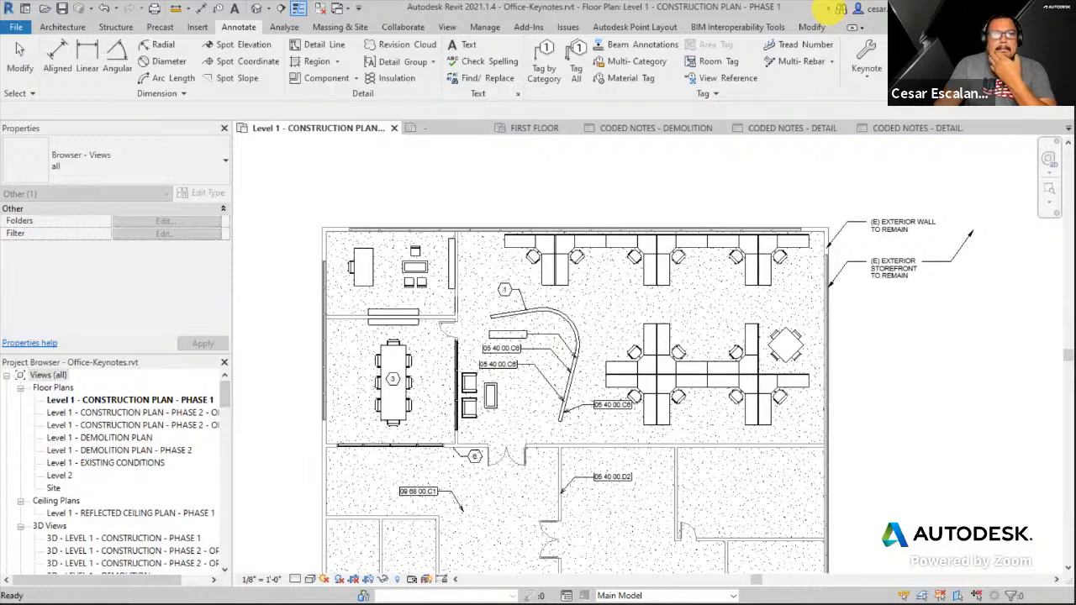
{"action": "left_click", "coordinate": [260, 15]}
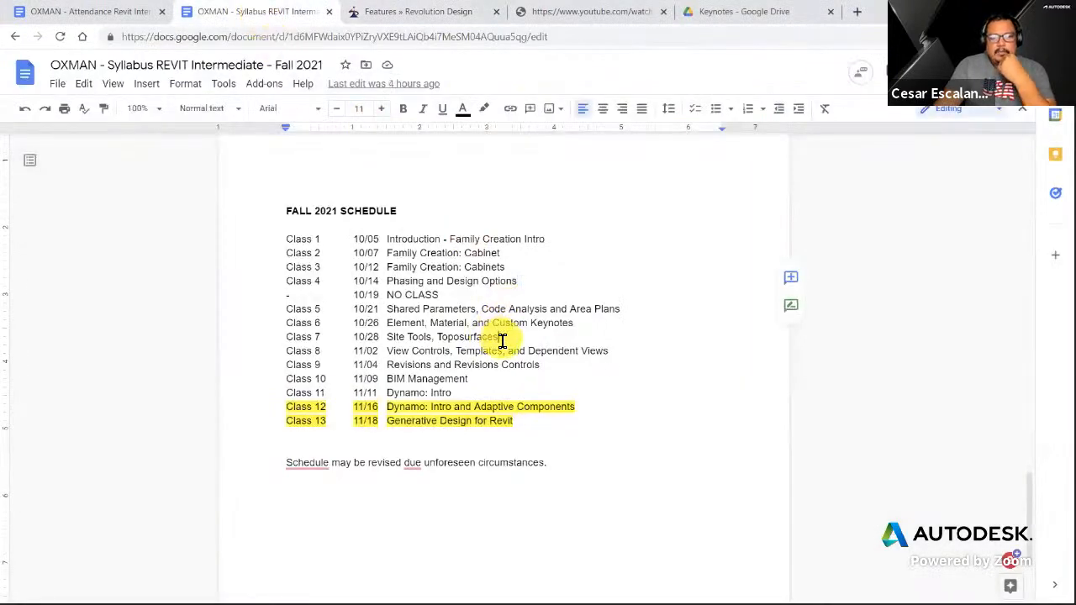
{"action": "left_click_drag", "start_coordinate": [498, 337], "coordinate": [272, 338]}
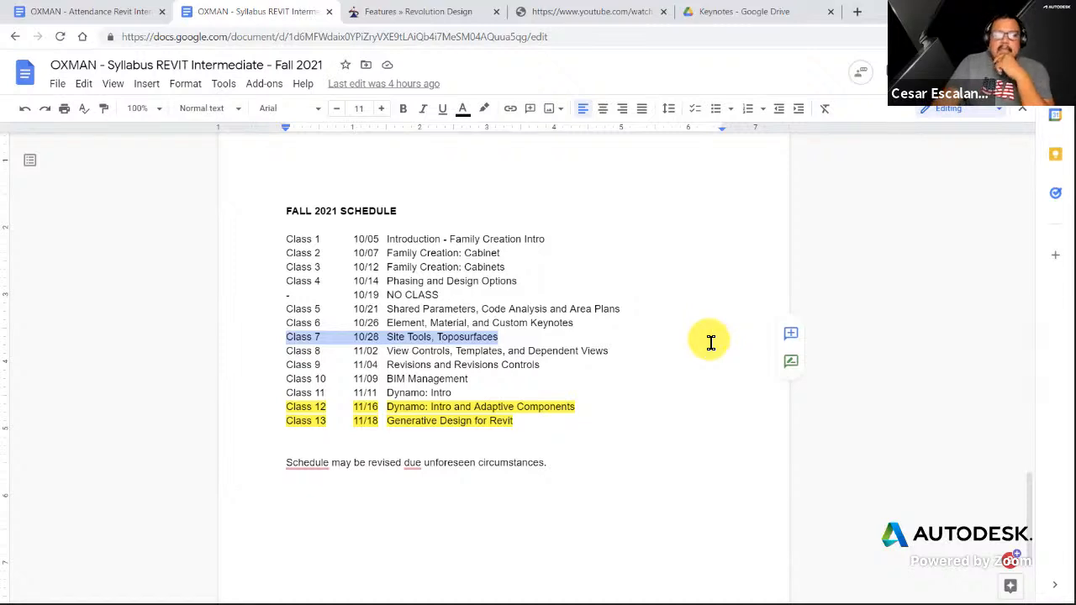
{"action": "left_click_drag", "start_coordinate": [291, 352], "coordinate": [561, 374]}
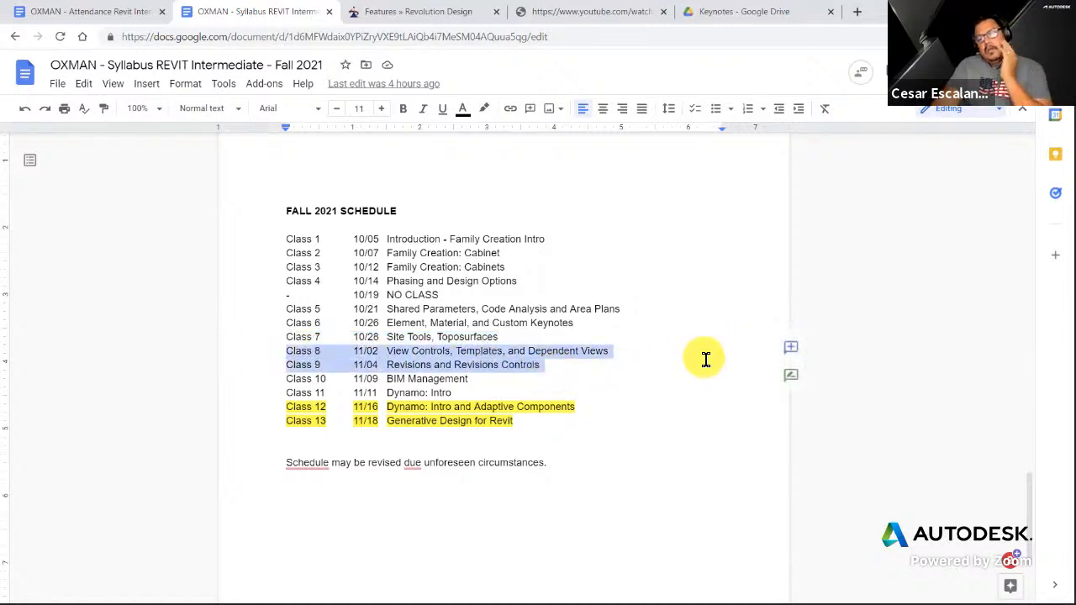